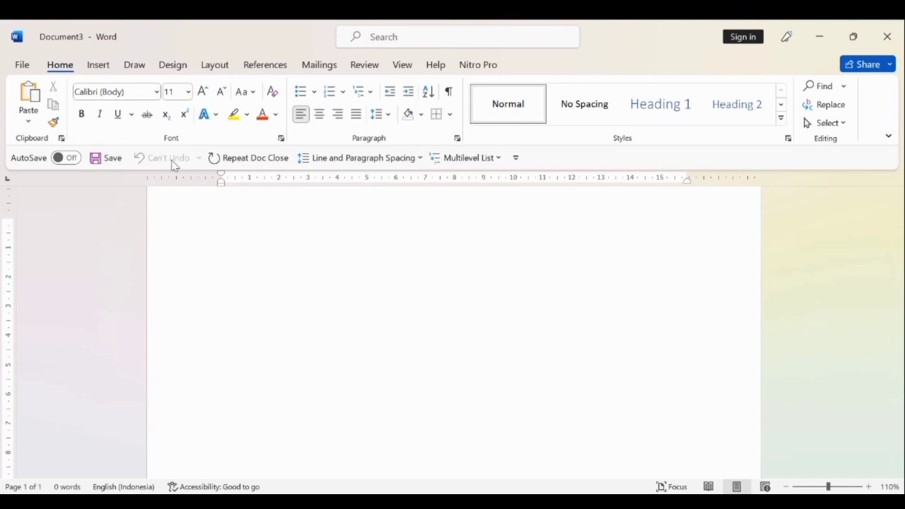
Set the font of the blank document to Times New Roman.
left_click(157, 92)
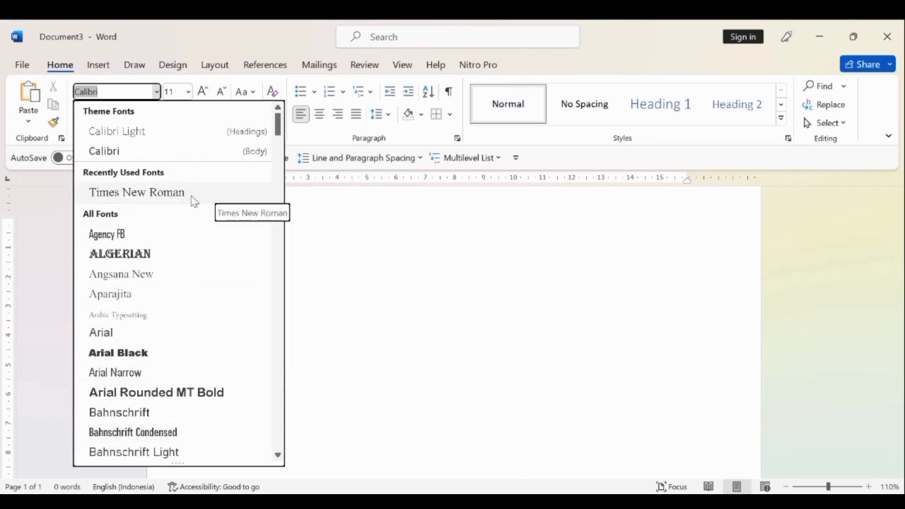
left_click(136, 192)
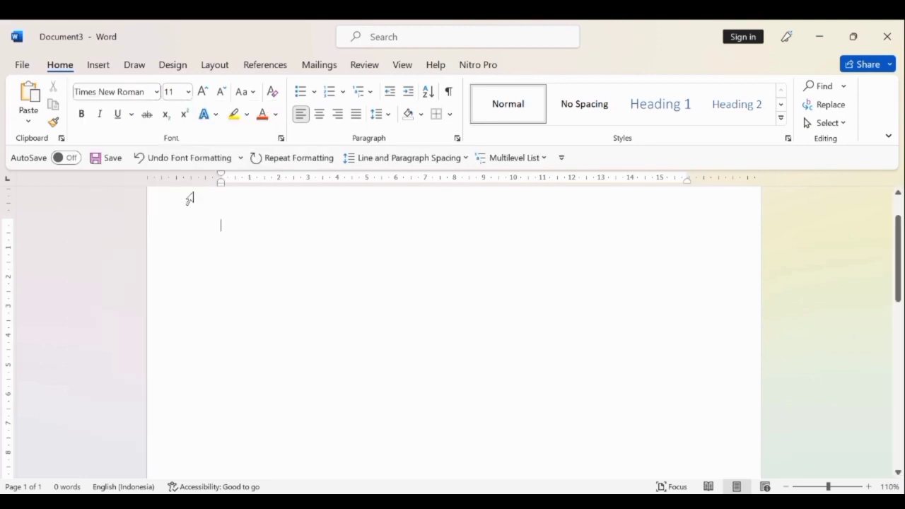
Review the available font sizes, underline styles and line spacing options without applying any.
left_click(189, 93)
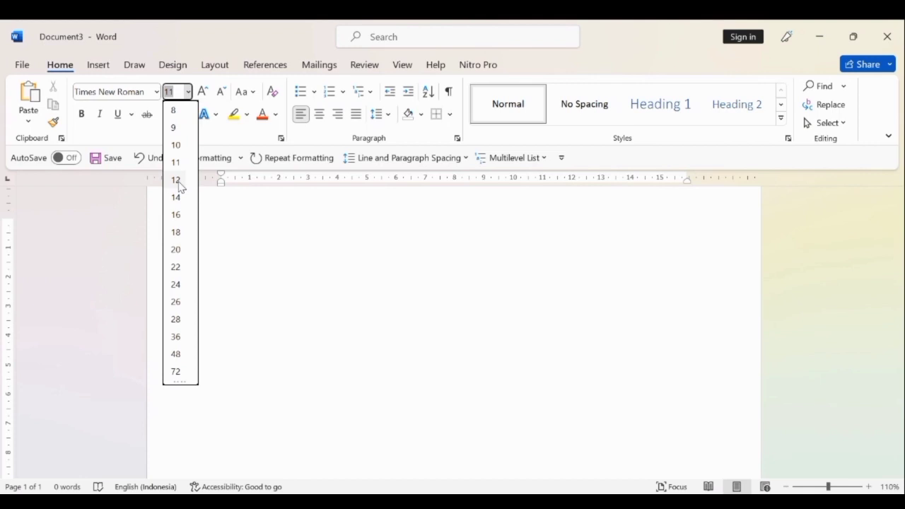
left_click(288, 256)
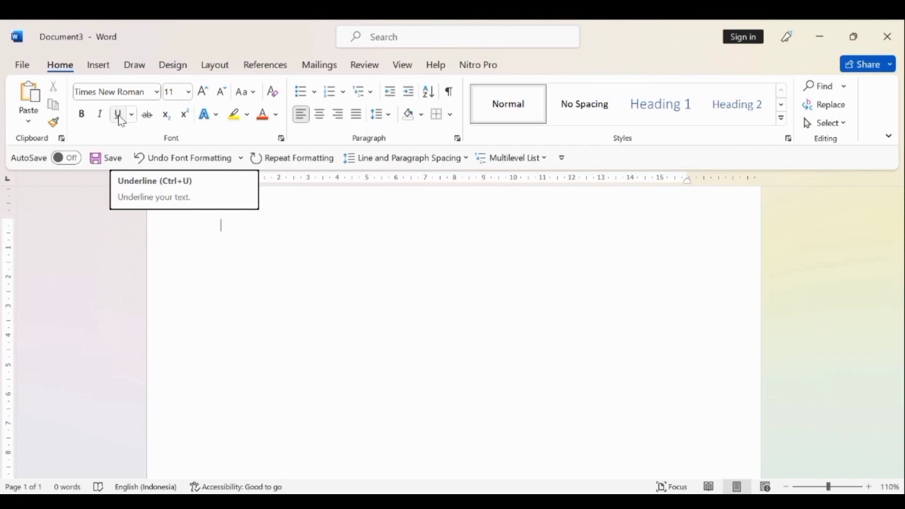
left_click(132, 117)
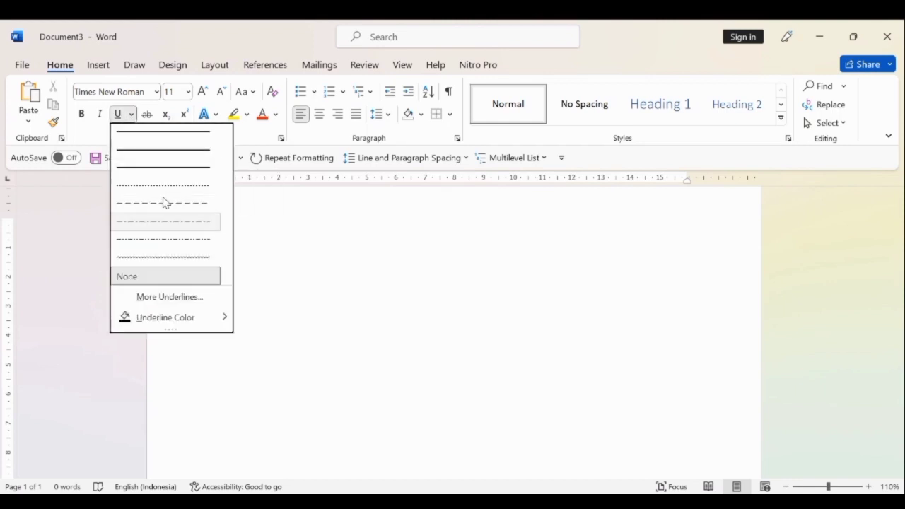
left_click(72, 253)
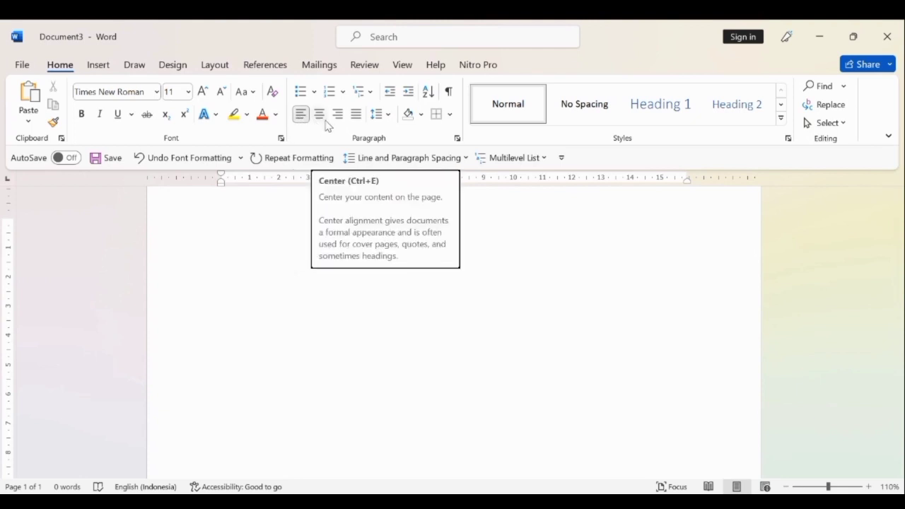
left_click(387, 117)
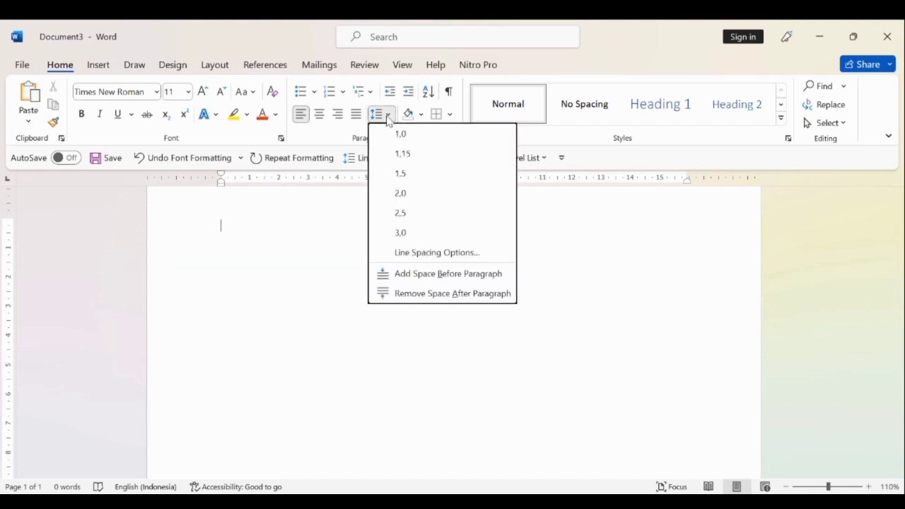
left_click(317, 242)
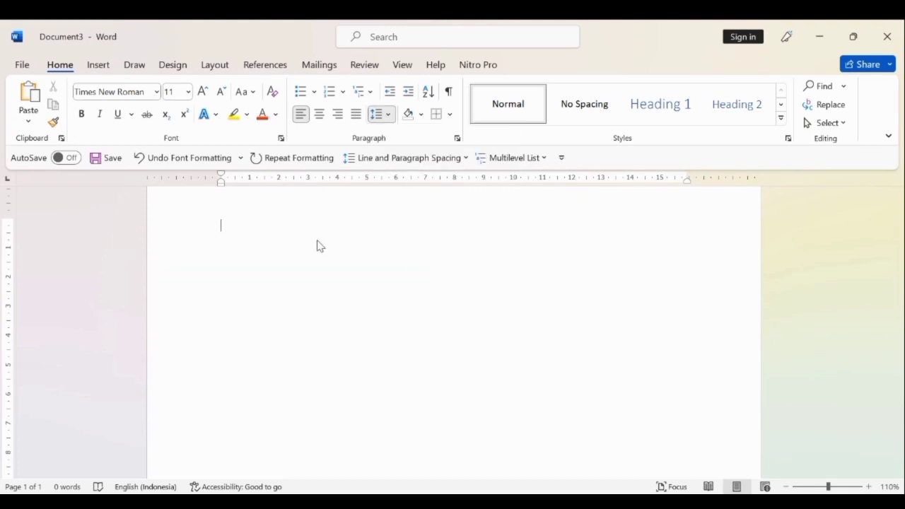
left_click(386, 115)
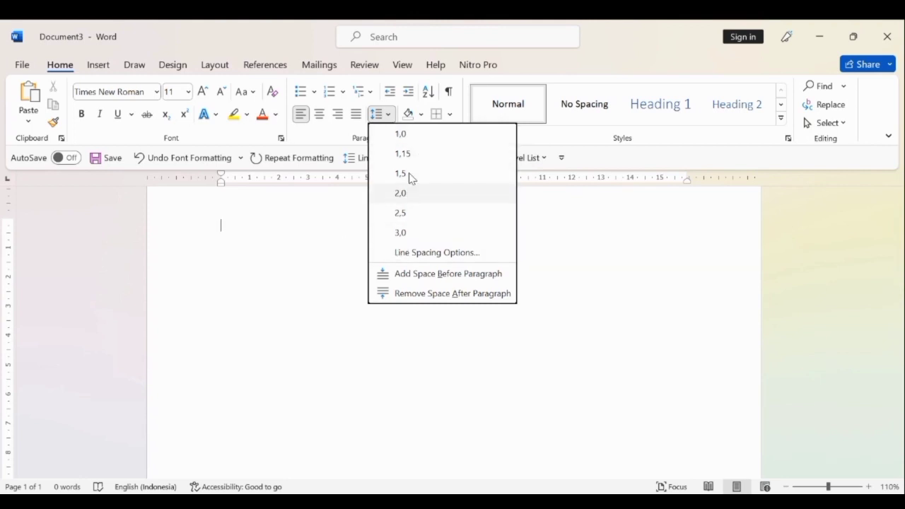
left_click(311, 260)
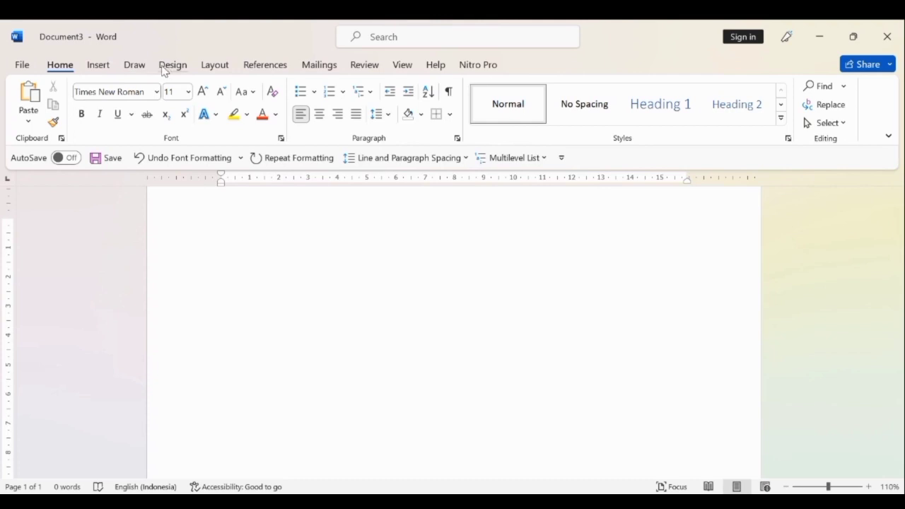
Set the document's paper size to A4.
left_click(213, 65)
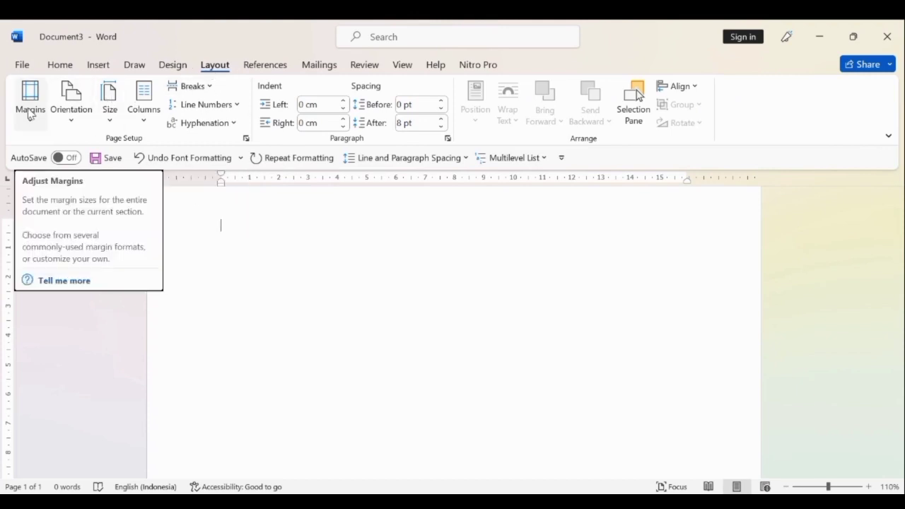
left_click(113, 110)
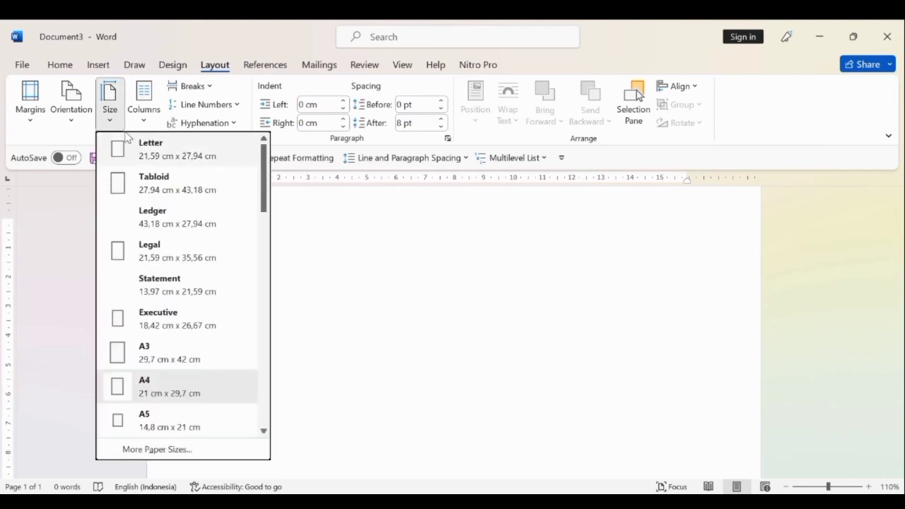
left_click(163, 395)
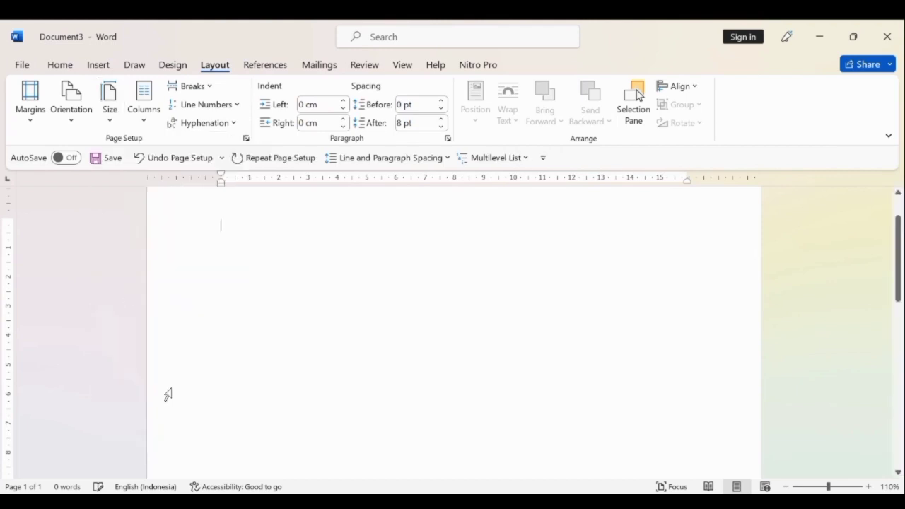
In the custom page margins, set the top margin to 3 cm and the left margin to 4 cm.
left_click(30, 95)
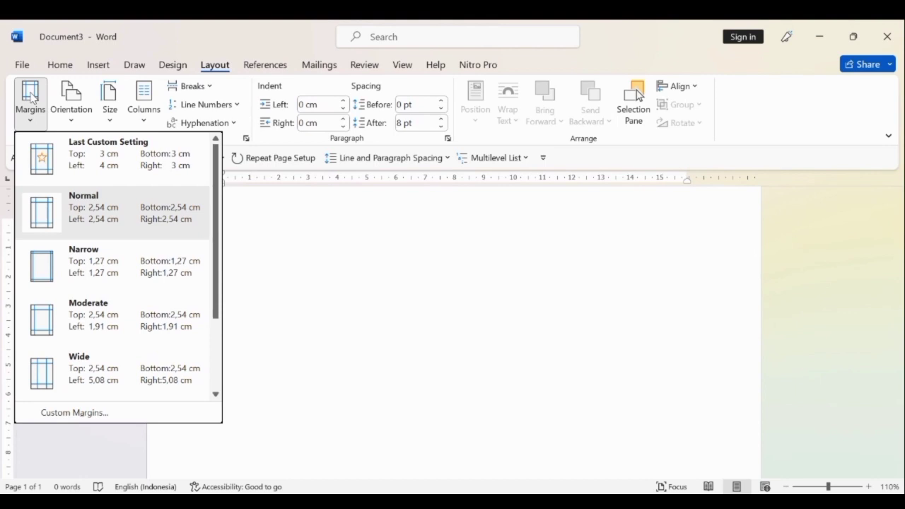
left_click(85, 417)
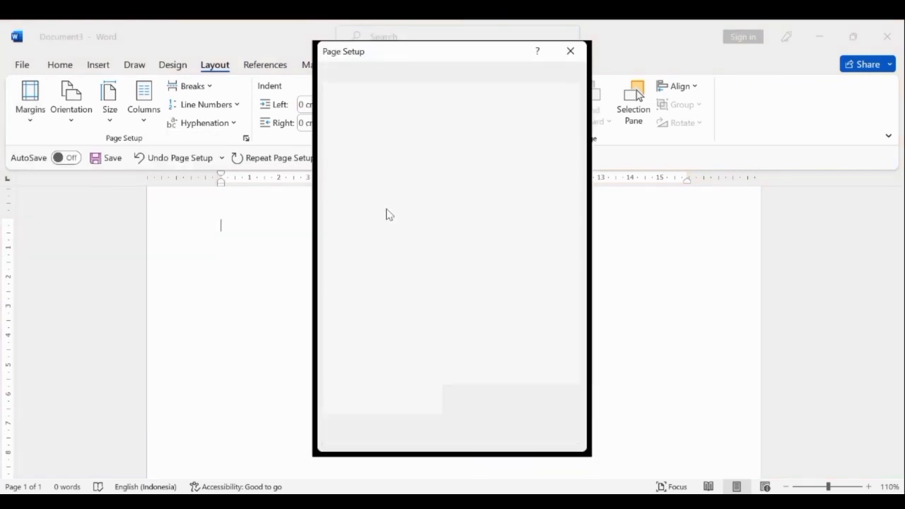
left_click(404, 113)
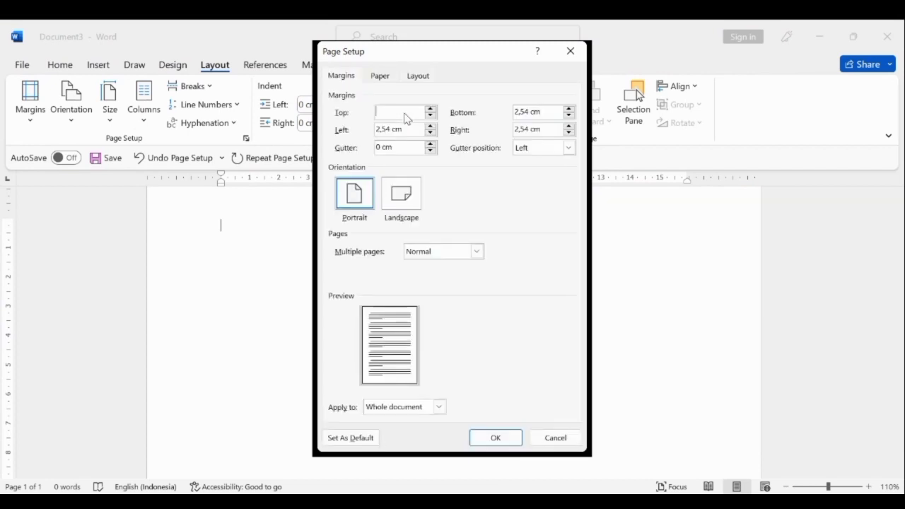
type("3")
left_click(408, 134)
key("BackSpace")
key("BackSpace")
key("BackSpace")
key("BackSpace")
key("BackSpace")
key("BackSpace")
key("BackSpace")
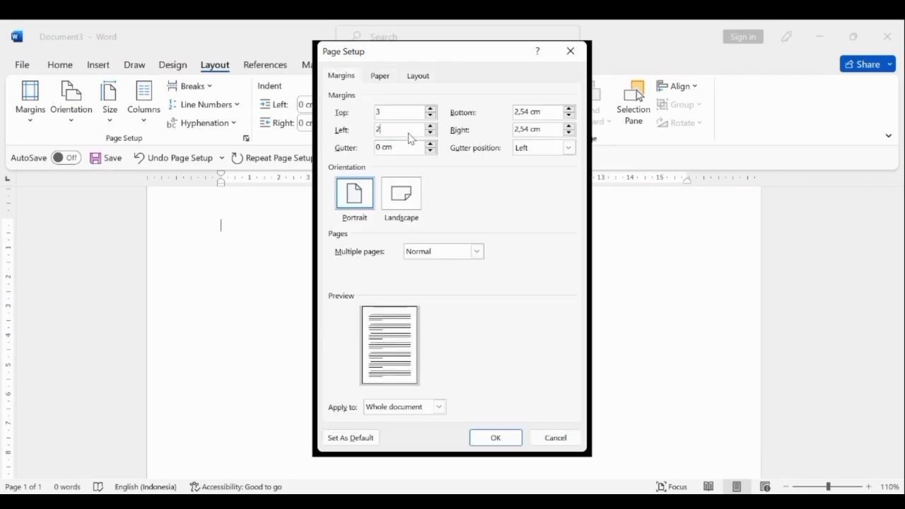
type("4")
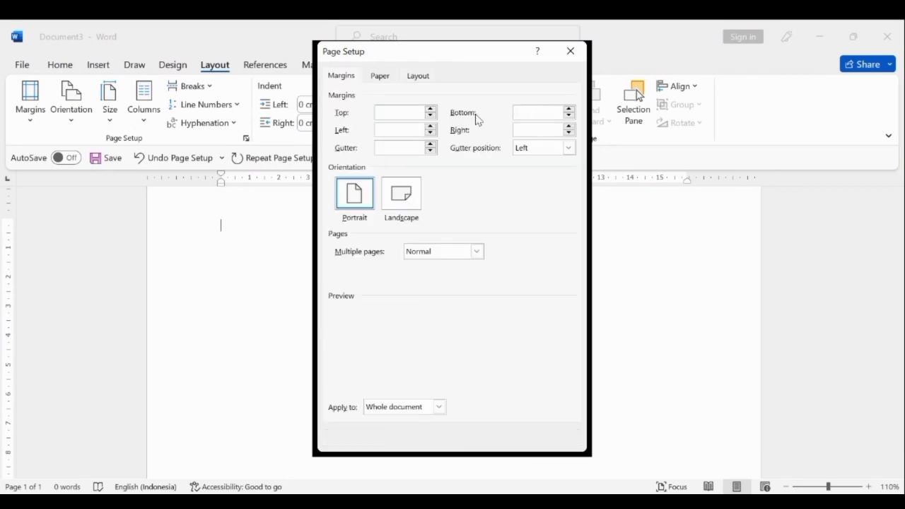
Set the bottom and right margins to 3 cm each and apply the margins to the whole document.
left_click(540, 112)
key("BackSpace")
key("BackSpace")
key("BackSpace")
key("BackSpace")
key("BackSpace")
key("BackSpace")
key("BackSpace")
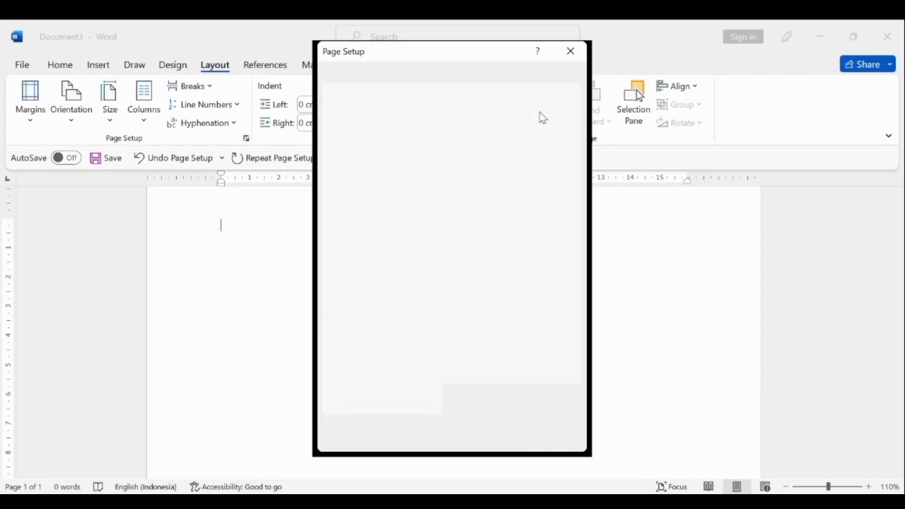
type("3")
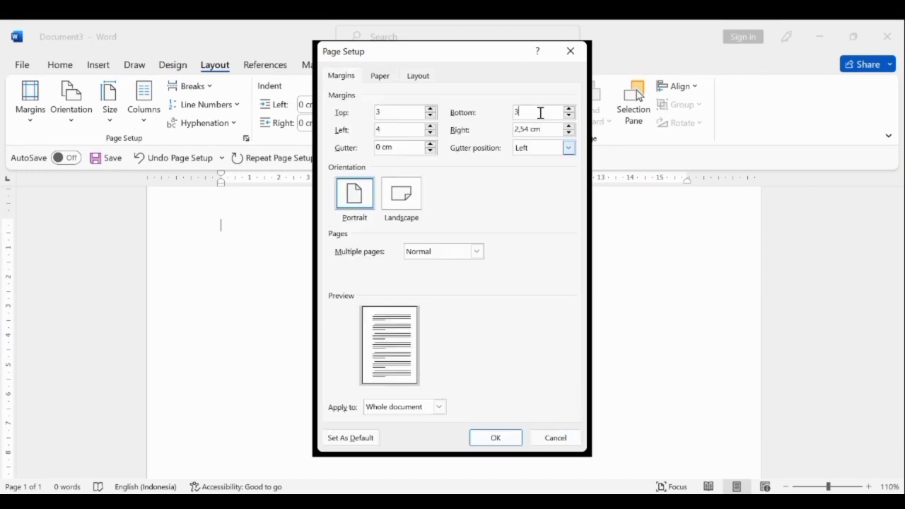
left_click(547, 133)
key("BackSpace")
key("BackSpace")
key("BackSpace")
key("BackSpace")
key("BackSpace")
key("BackSpace")
key("BackSpace")
type("3")
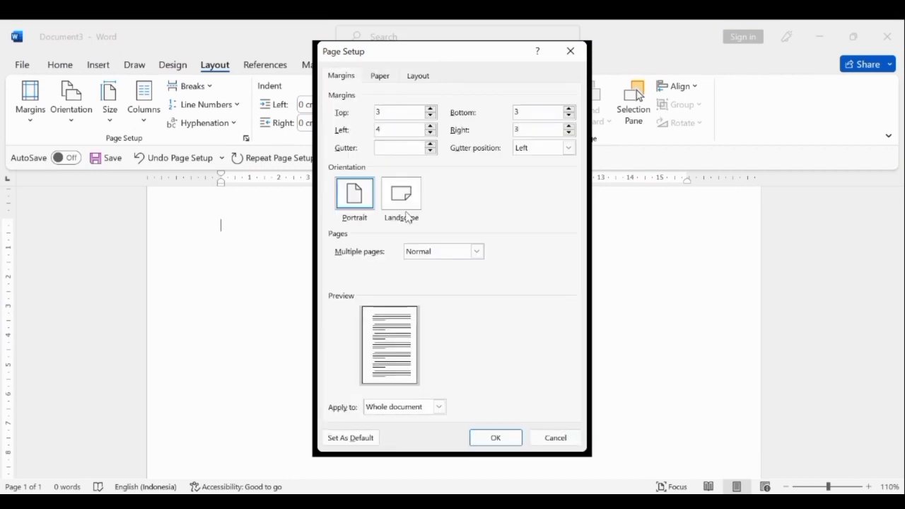
left_click(480, 438)
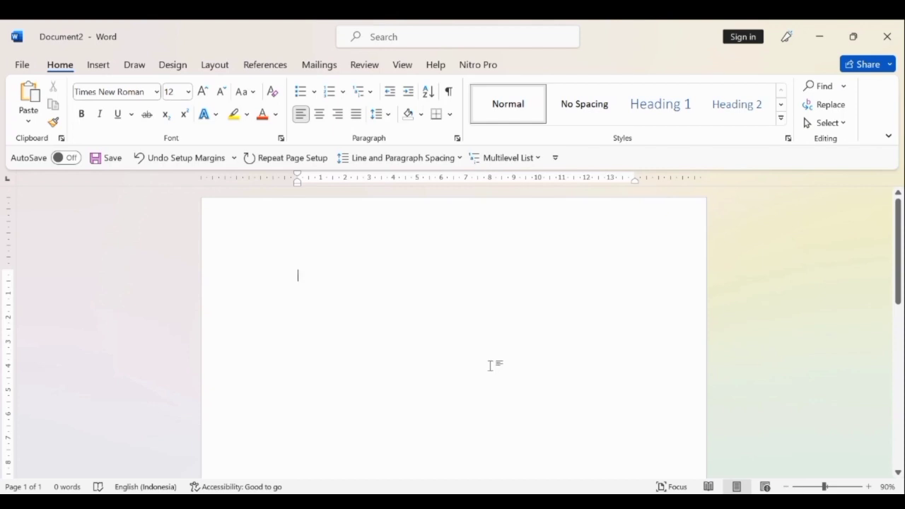
Centre the paragraph and insert the picture "download" from this device's Music folder.
left_click(319, 114)
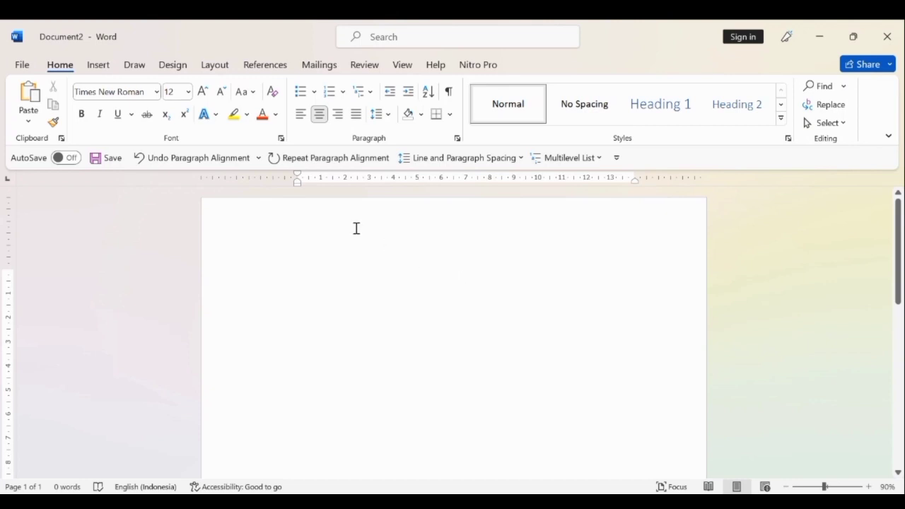
left_click(101, 66)
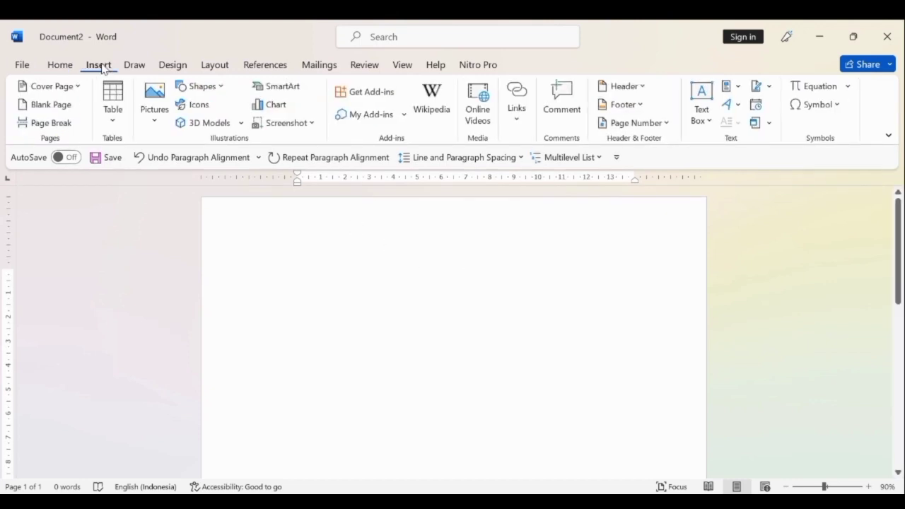
left_click(162, 111)
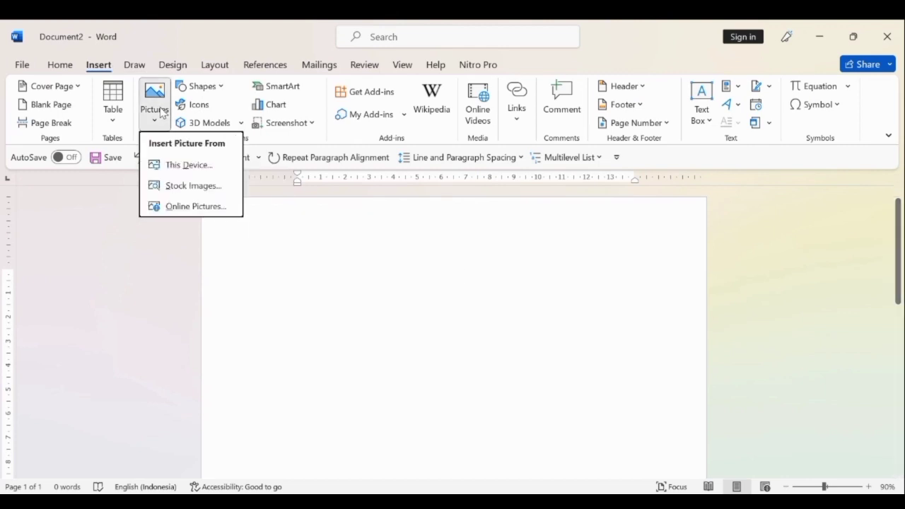
left_click(198, 170)
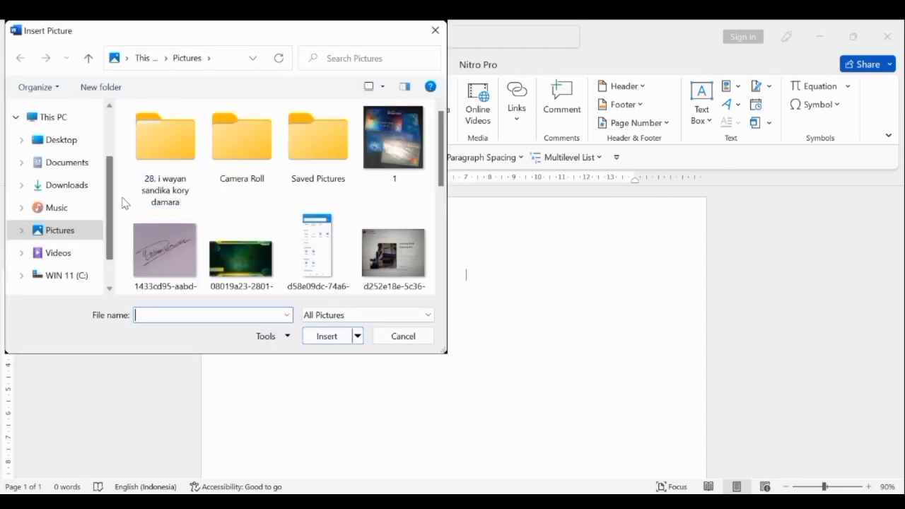
left_click(81, 212)
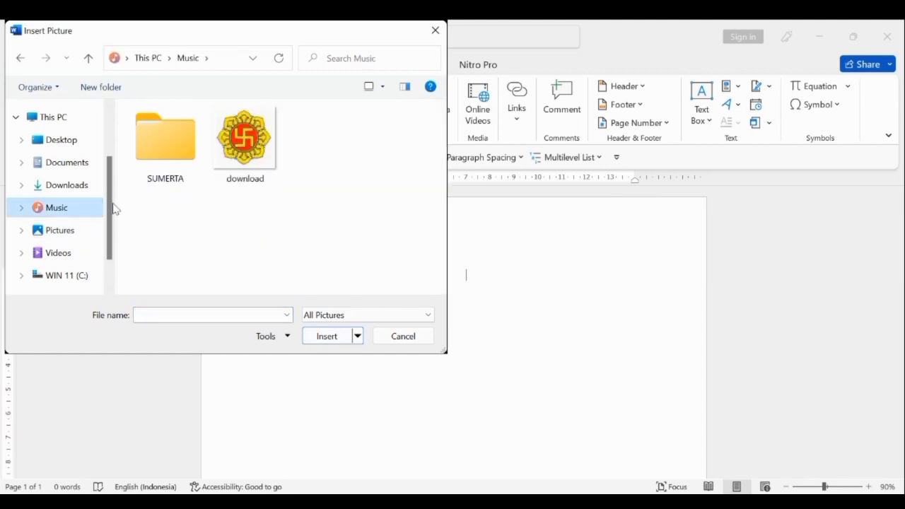
left_click(261, 139)
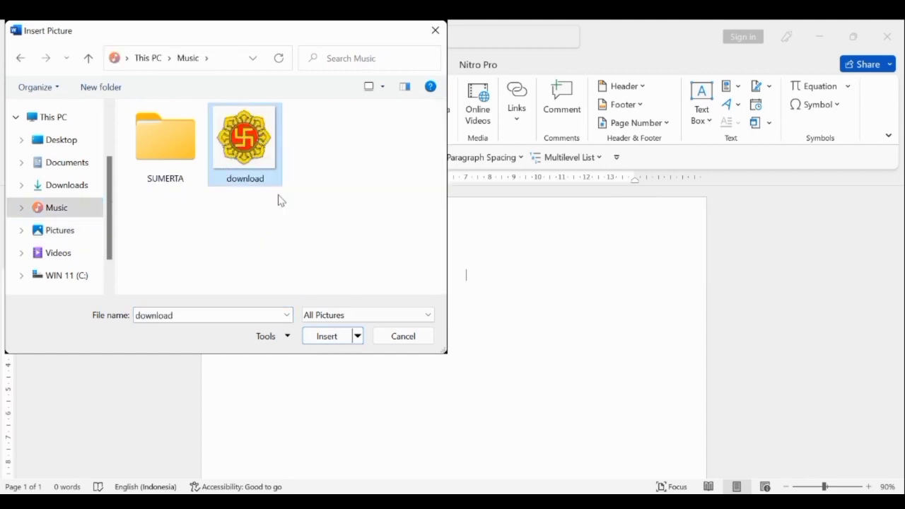
left_click(337, 342)
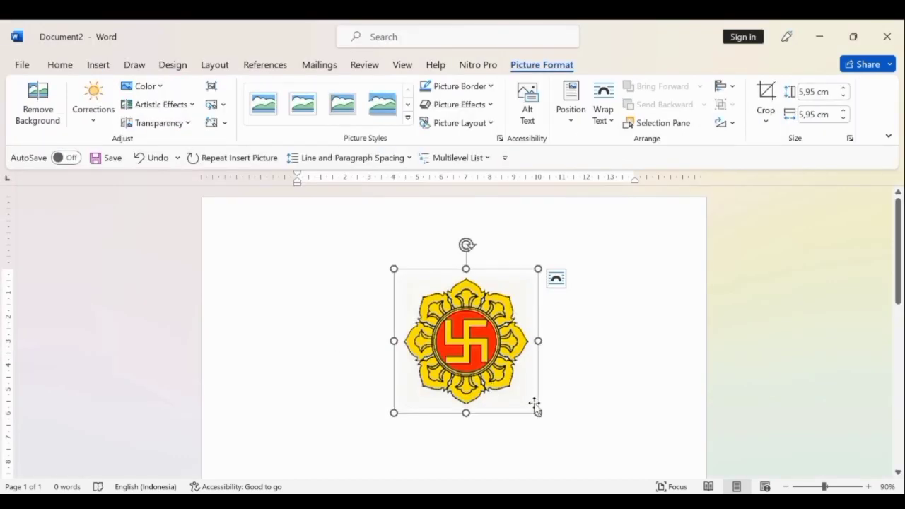
left_click(618, 358)
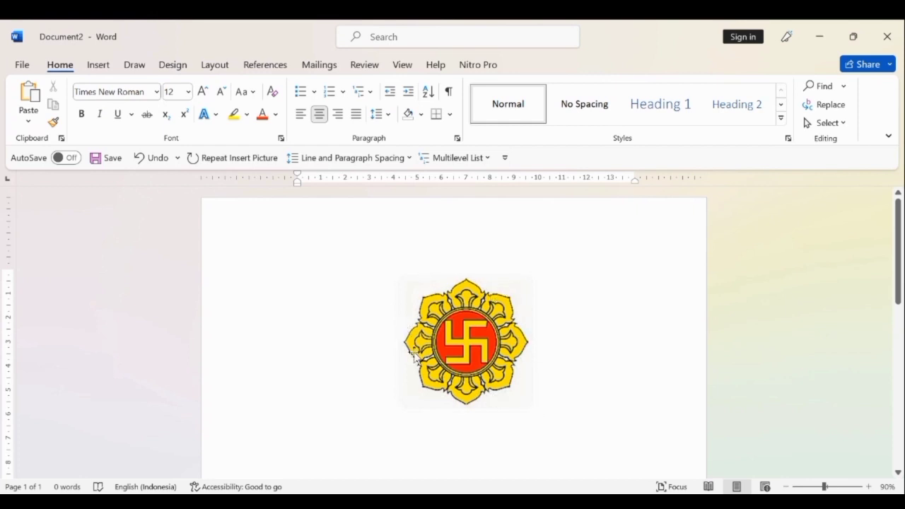
Remove the background of the inserted logo picture, keep the changes and deselect the picture.
left_click(517, 407)
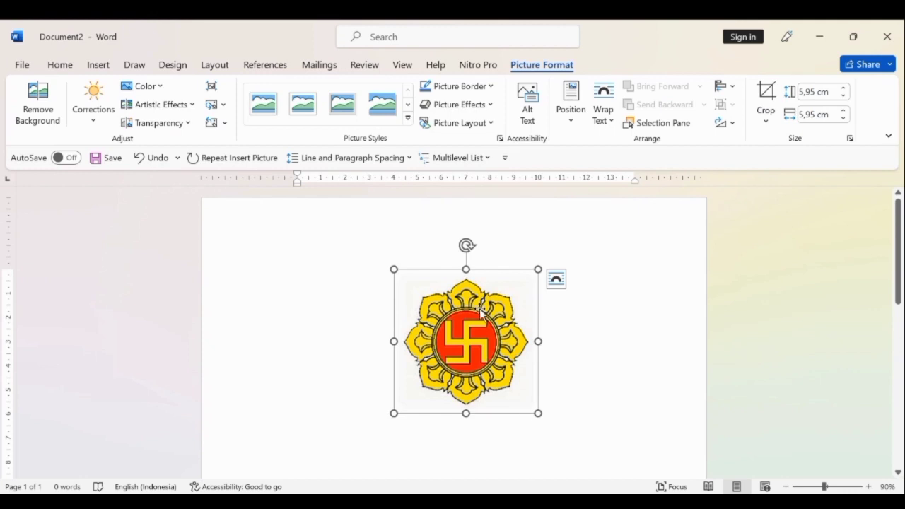
left_click(601, 332)
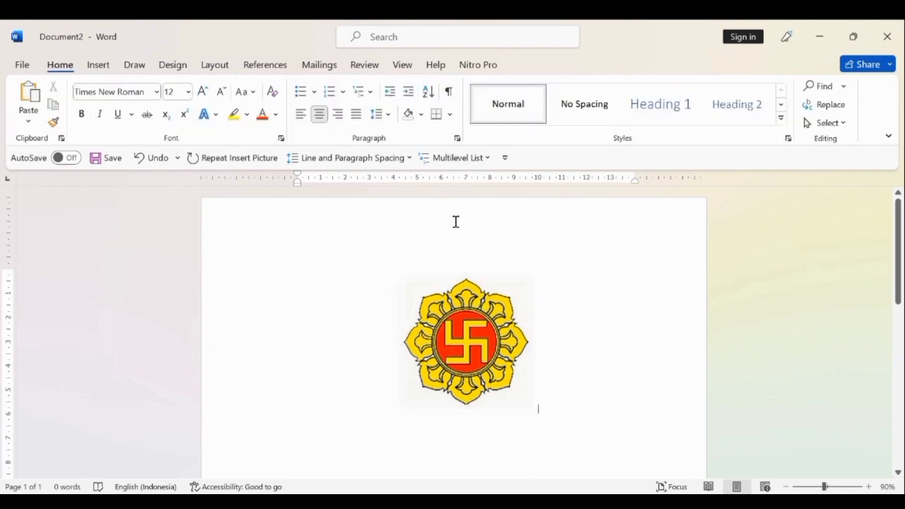
left_click(502, 288)
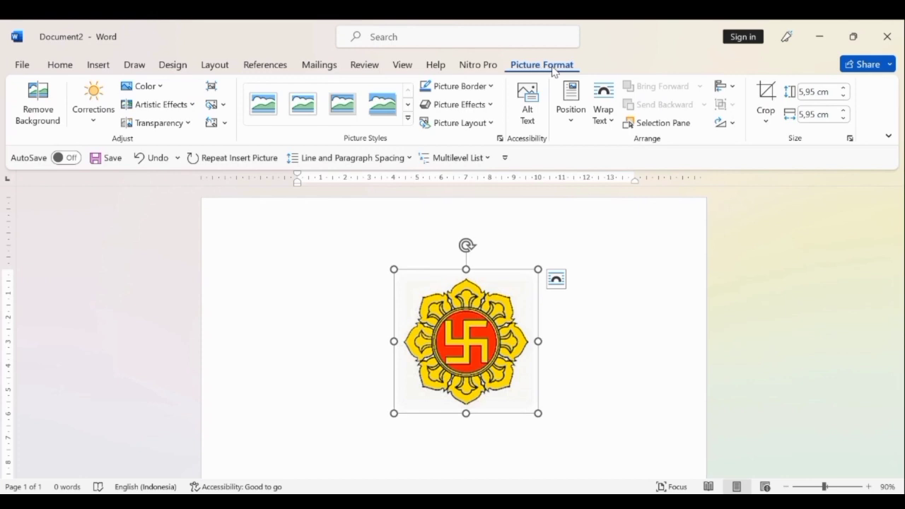
left_click(37, 121)
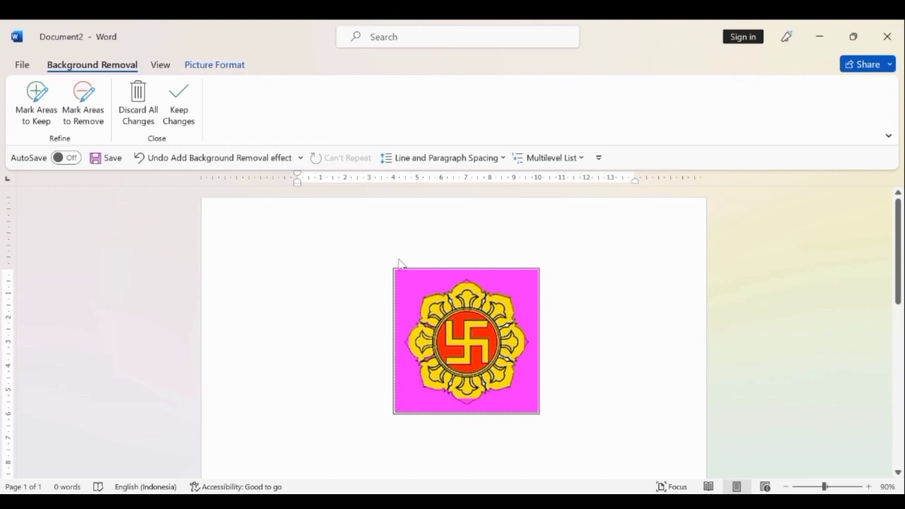
left_click(180, 104)
left_click(602, 318)
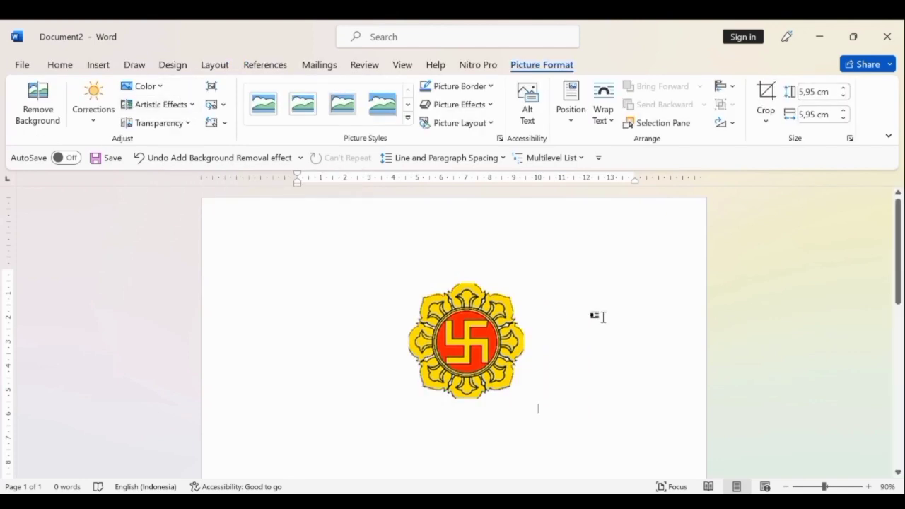
Shrink the logo picture proportionally to about 4.67 cm by 4.67 cm and deselect it.
left_click(463, 279)
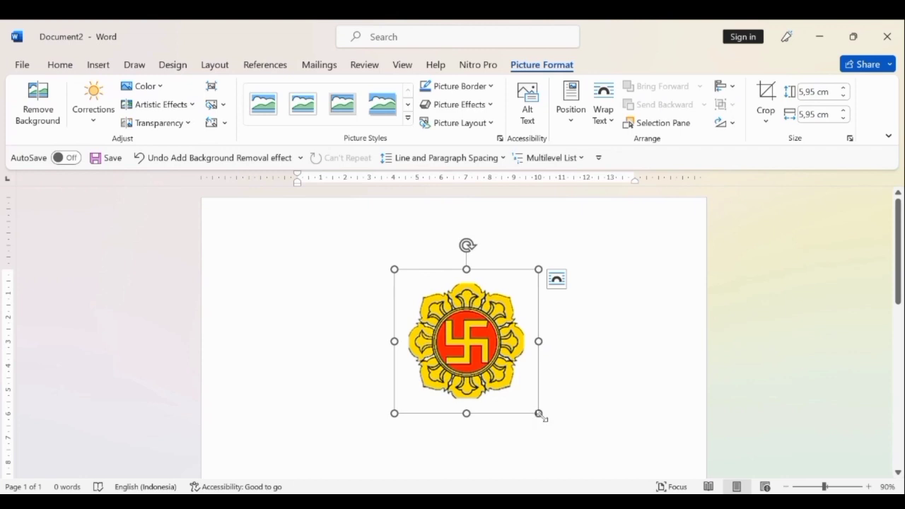
left_click_drag(538, 414, 503, 381)
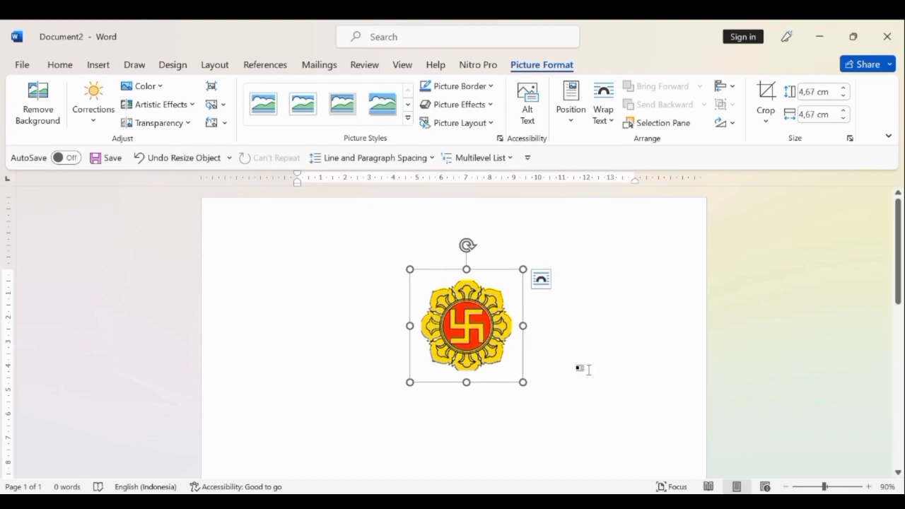
left_click(563, 369)
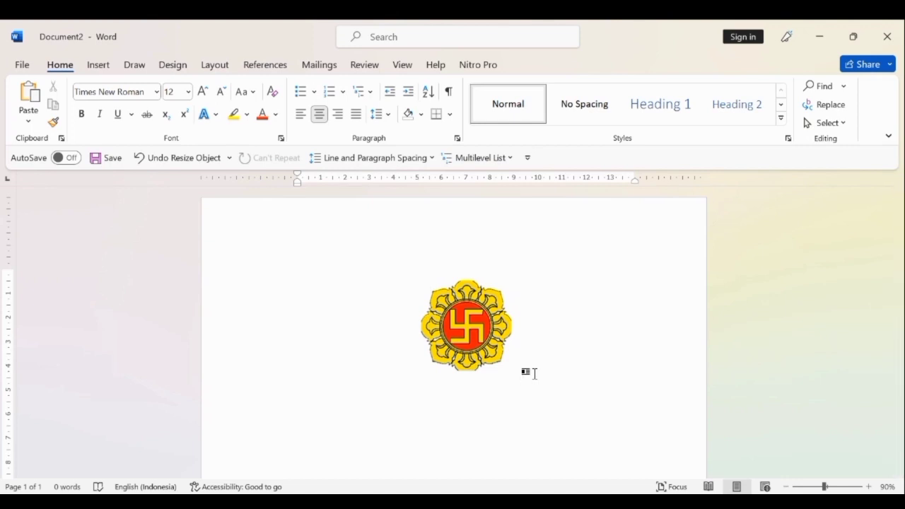
Add the bold title "KECERDASAN JAMAK PADA MANUSIA" on a new line below the logo.
key("Return")
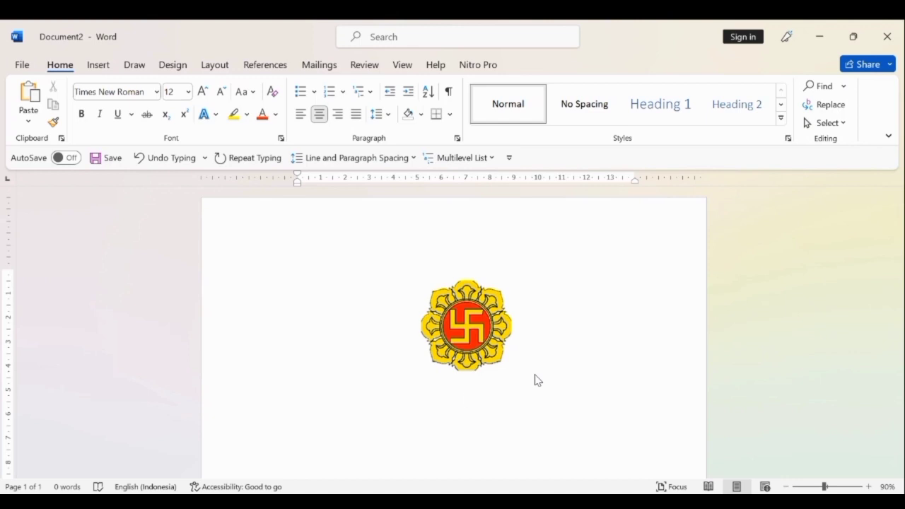
left_click(82, 114)
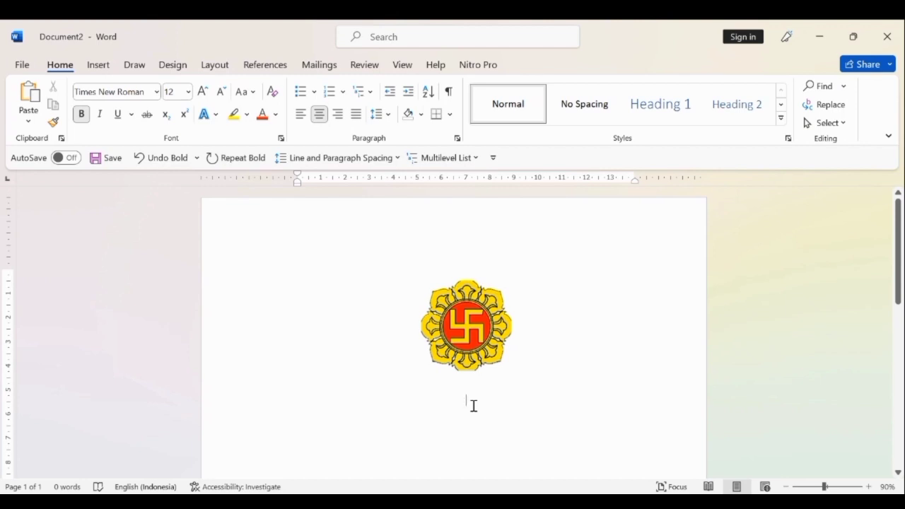
type("KE")
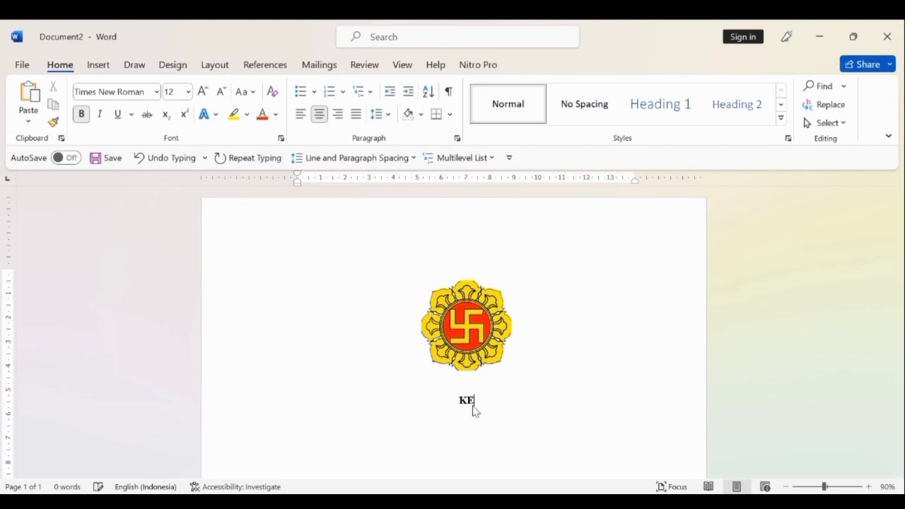
type("CERDASAN ")
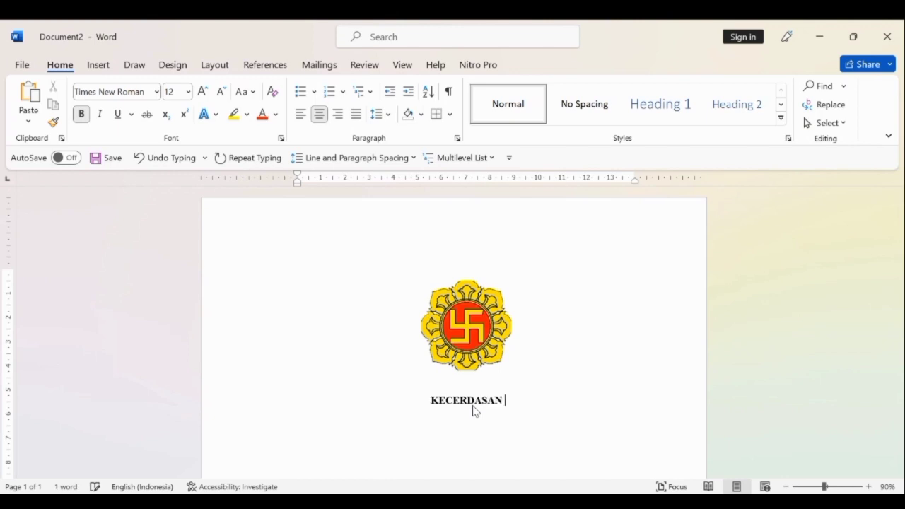
type("JAMAK ")
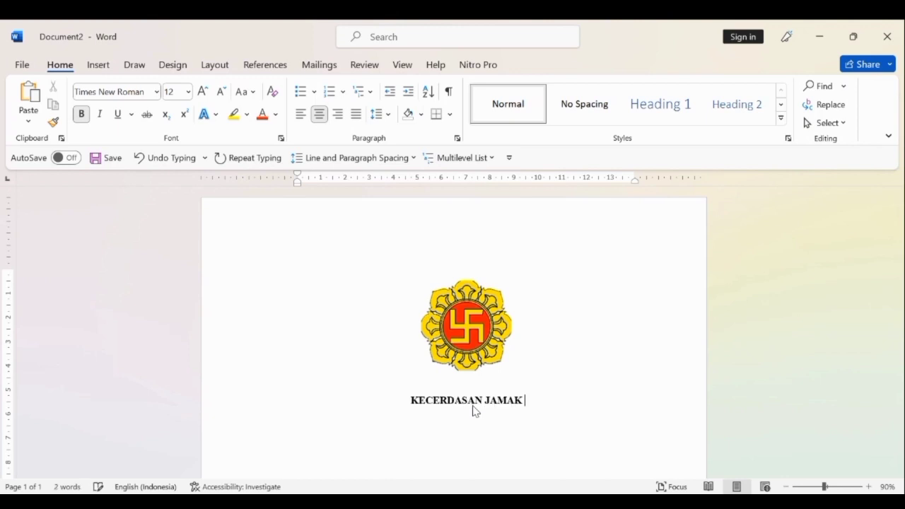
type("PADA MANU")
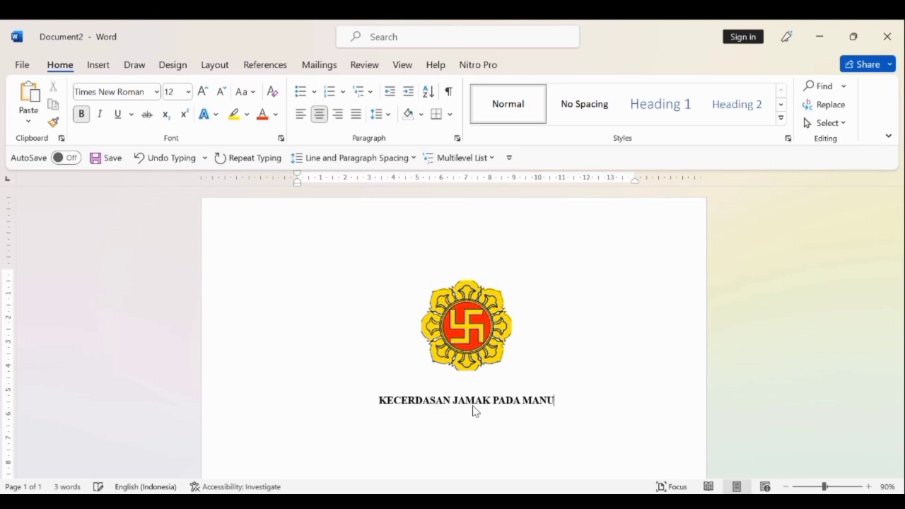
type("SIA")
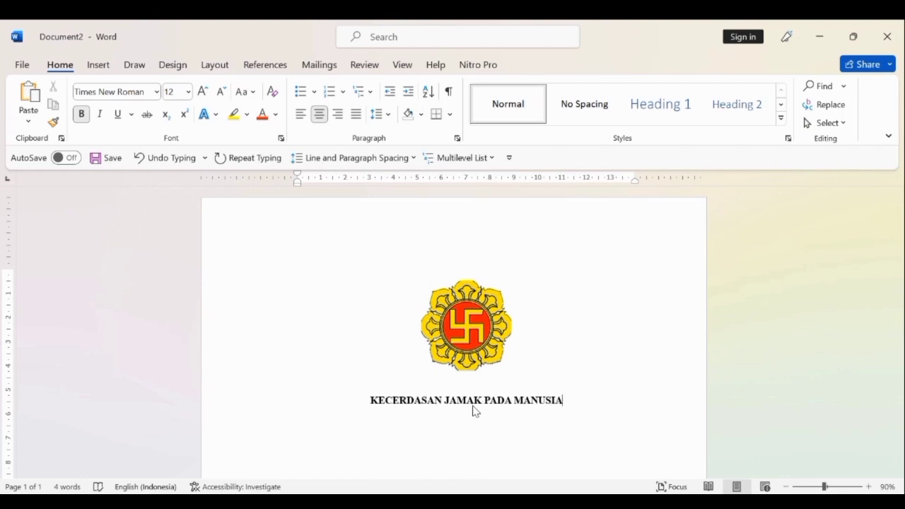
Add the bold subtitle "(Kajian Teoritis tentang Kecerdasan Jamak yang Dimiliki Manusia)" on a new line below the title.
key("Return")
type("(Kajian")
type("Teot")
key("BackSpace")
type("ritis")
type("ten")
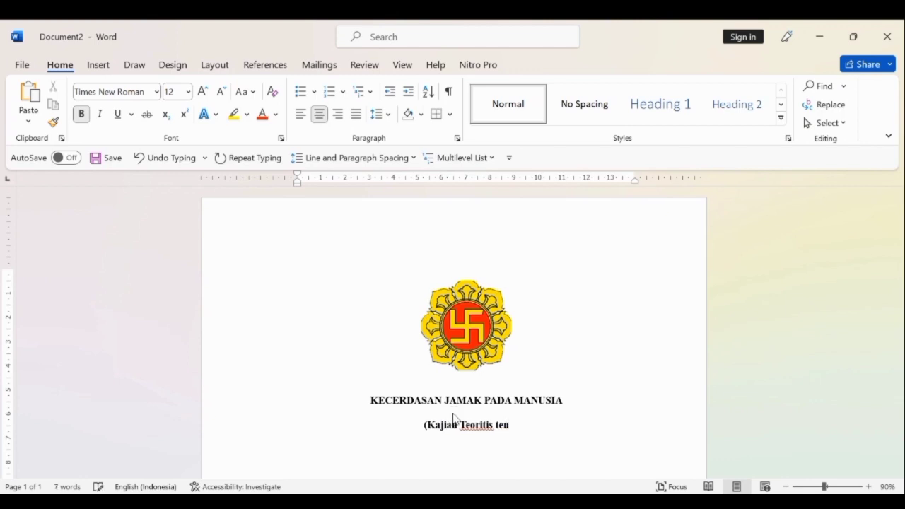
type("tang")
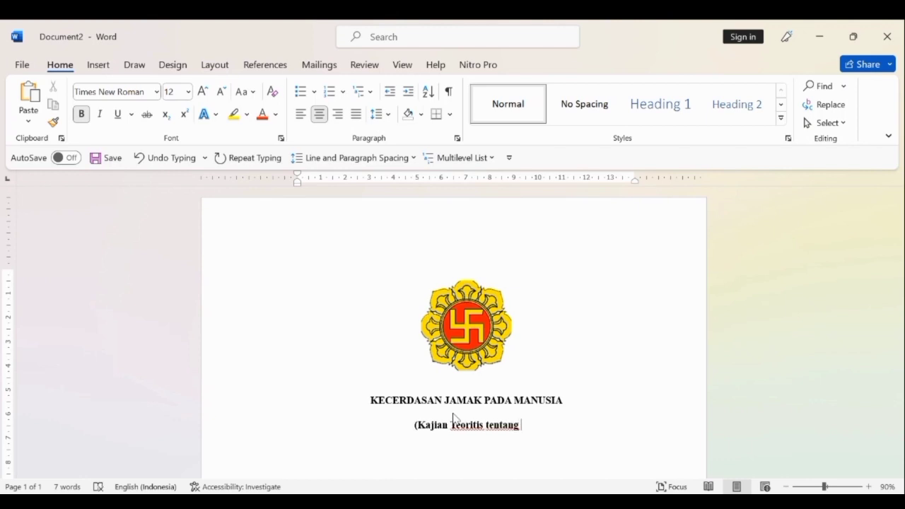
type(" K")
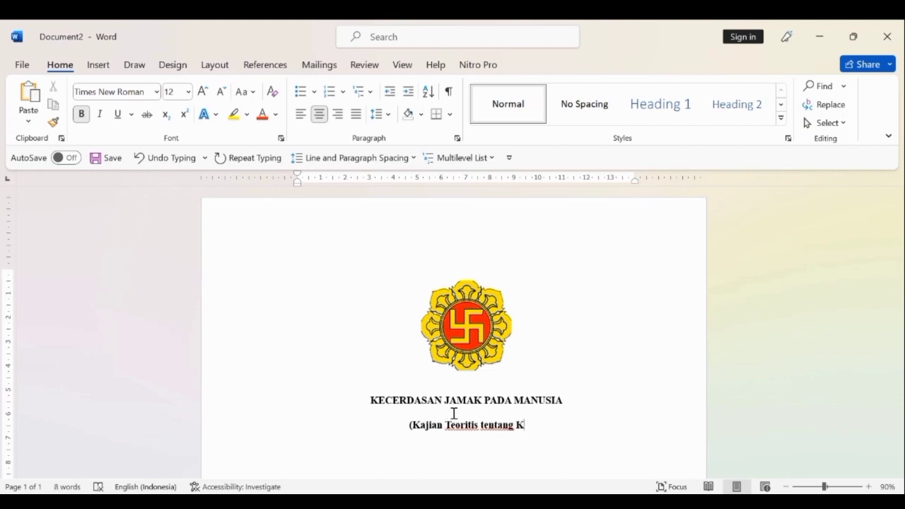
type("ecerdasan")
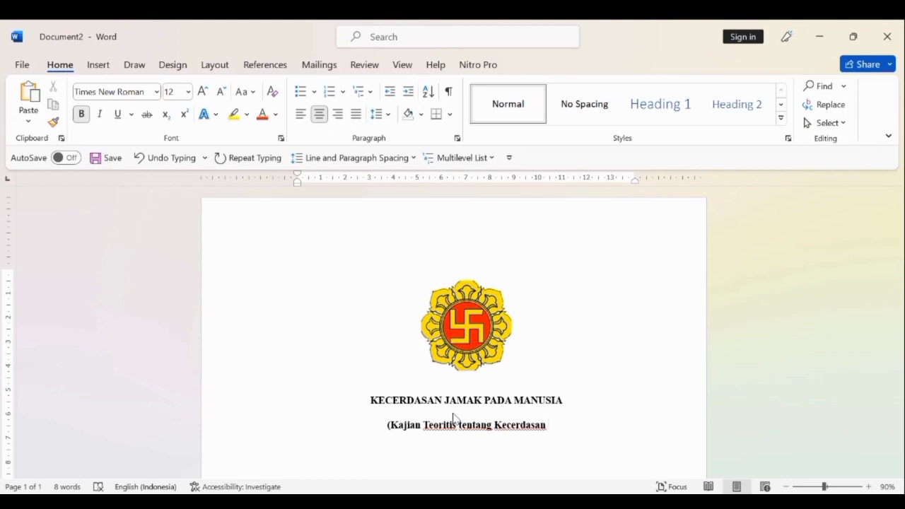
type(" jamak")
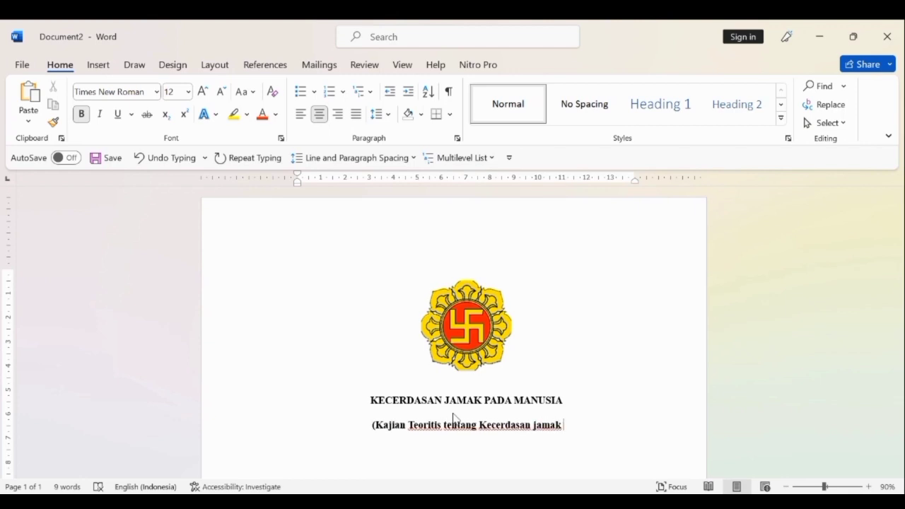
key("BackSpace")
key("BackSpace")
key("BackSpace")
key("BackSpace")
key("BackSpace")
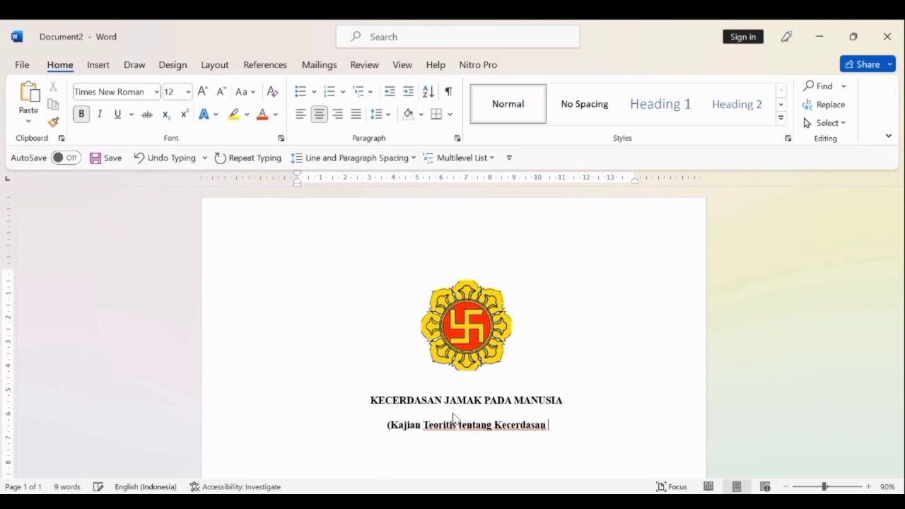
type("J")
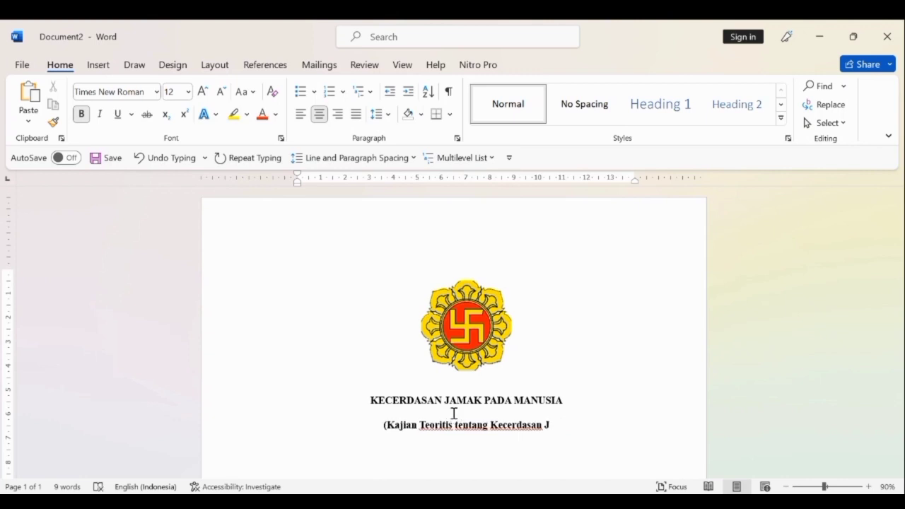
type("amak")
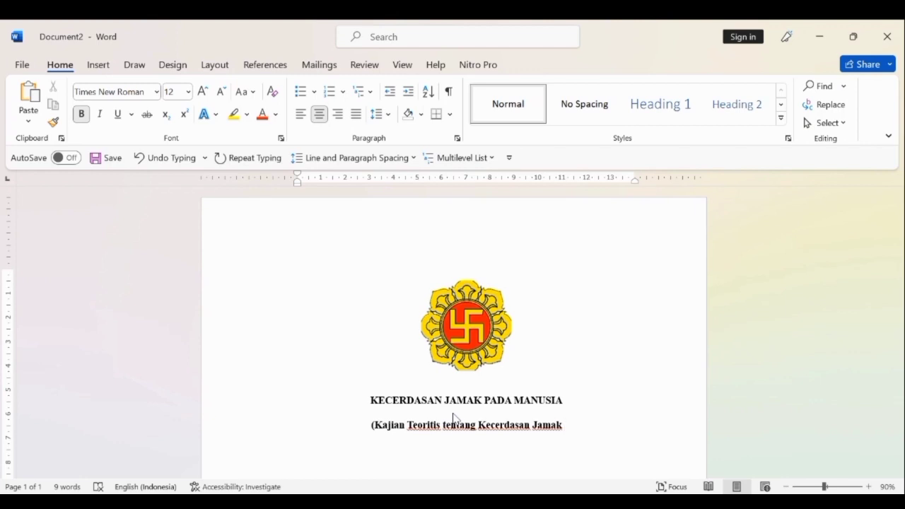
type(" ya")
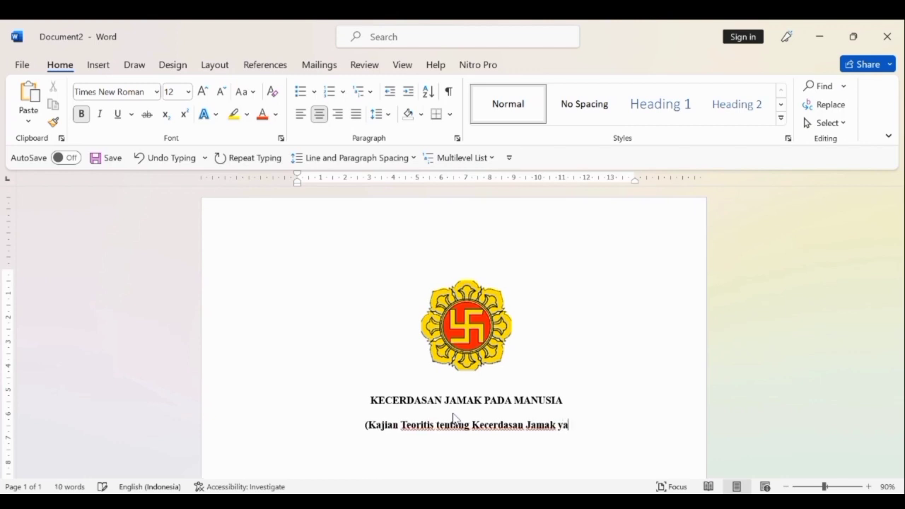
type("ng S")
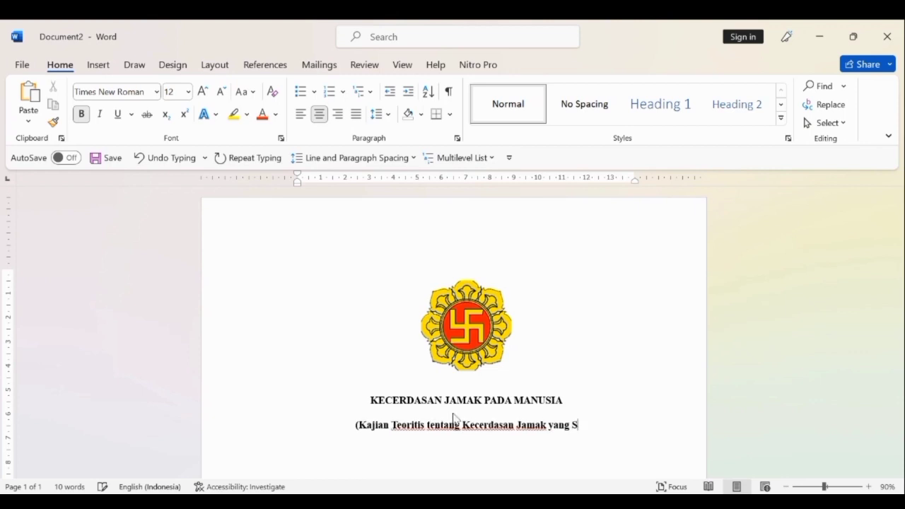
key("BackSpace")
type("D")
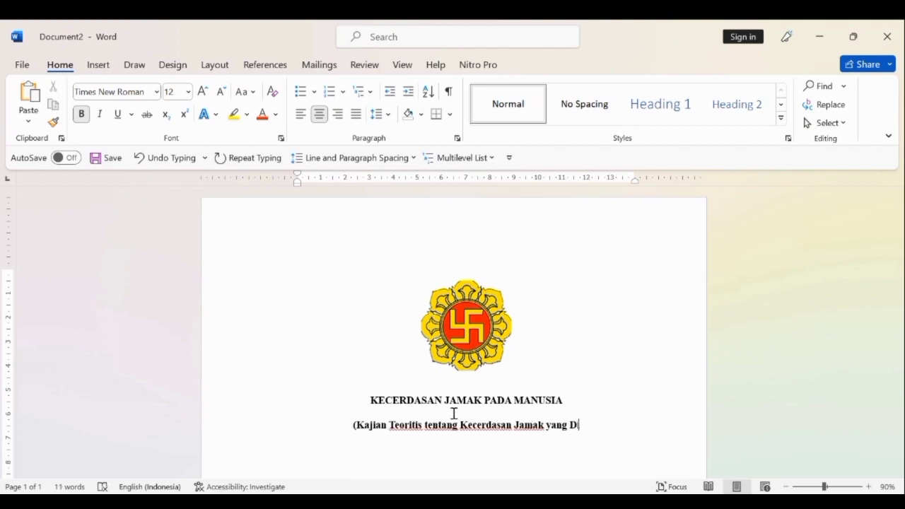
type("imilik")
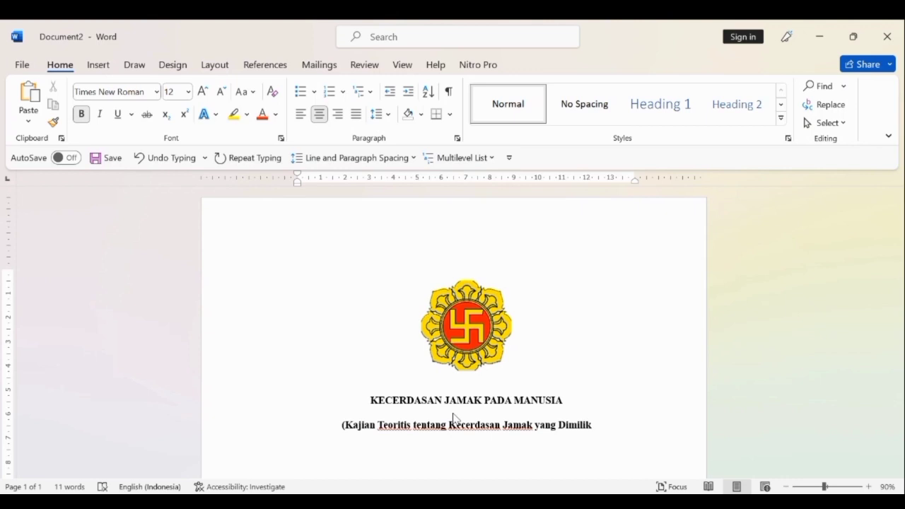
type("i MANUSIA")
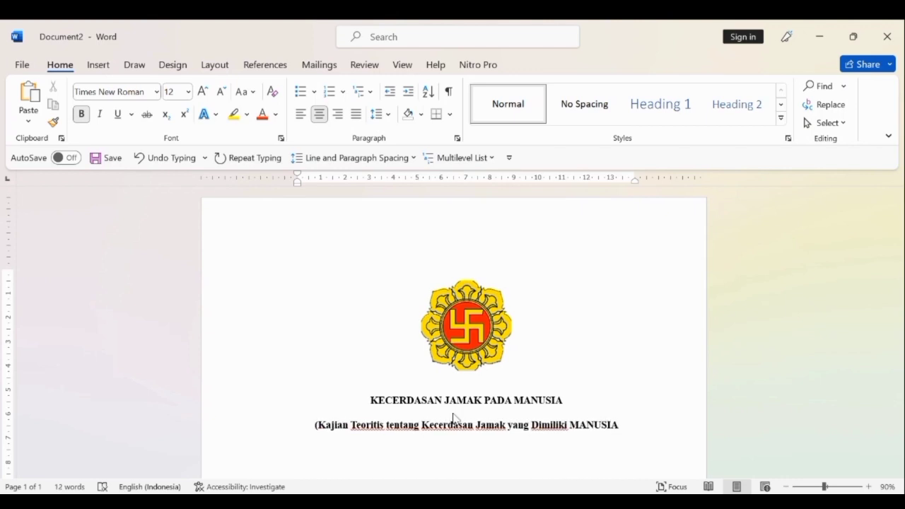
key("BackSpace")
key("BackSpace")
key("BackSpace")
key("BackSpace")
key("BackSpace")
key("BackSpace")
key("BackSpace")
type("M")
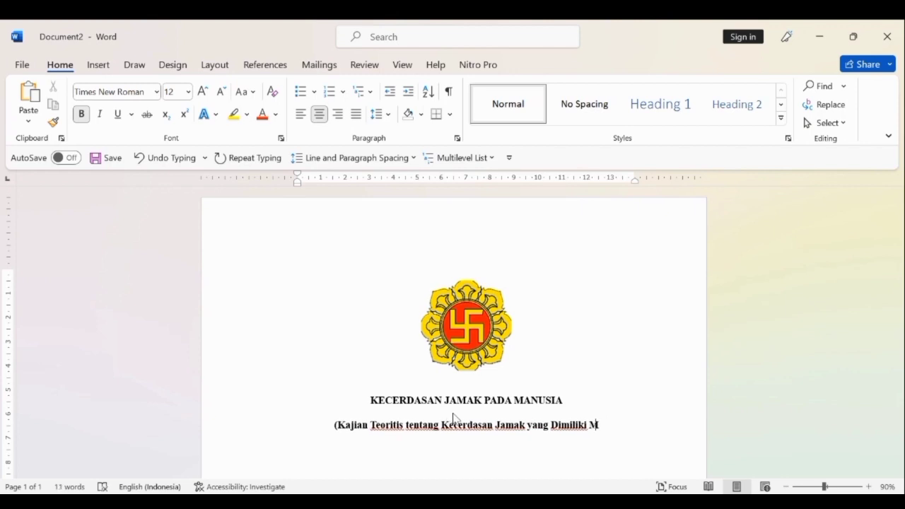
type("anusia")
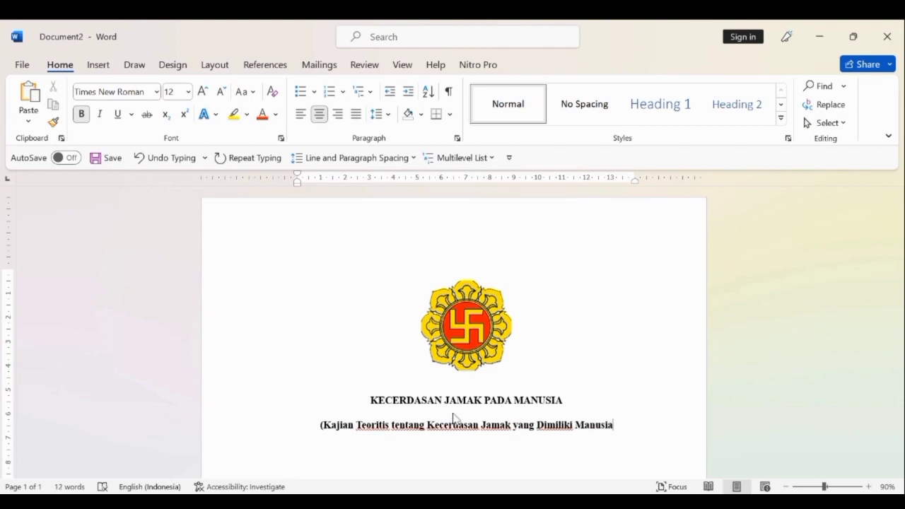
type(")")
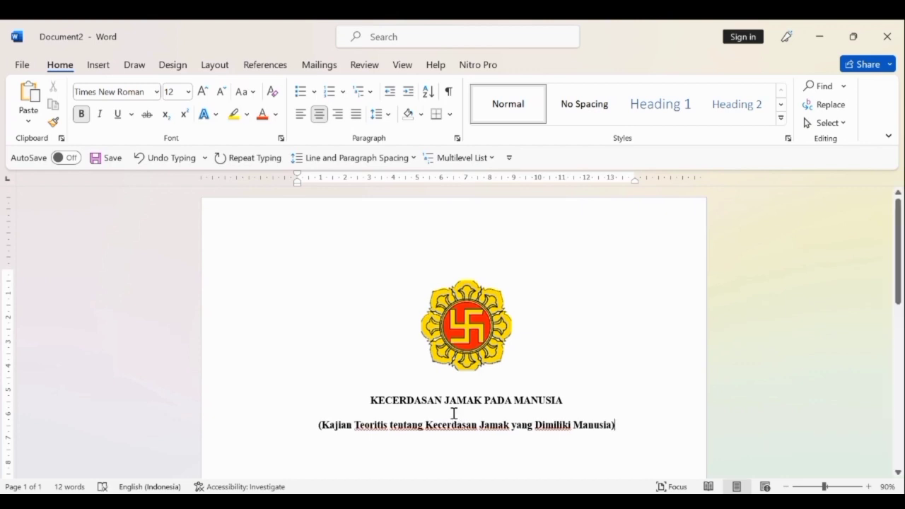
Leave one blank line below the subtitle and write "Diajuakan sebagai pemenuhan tugas akhir semester" in non-bold text.
scroll(455, 414, "down", 2)
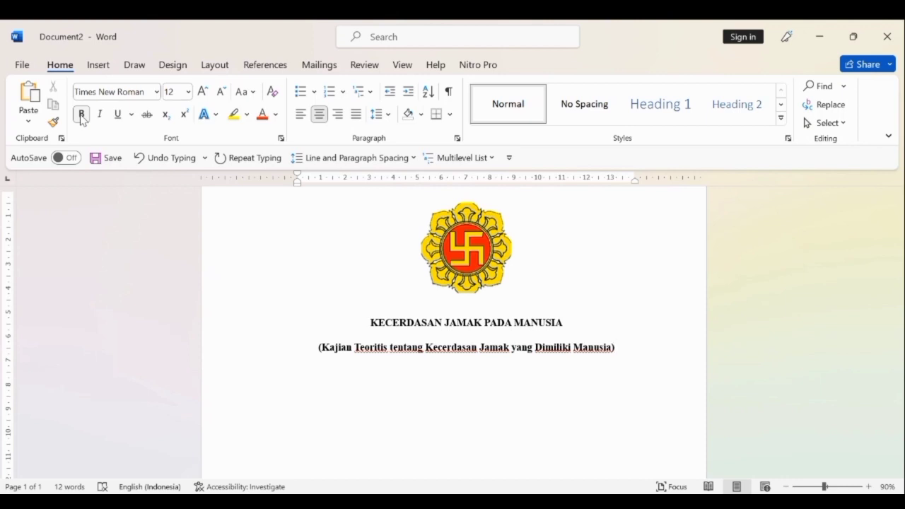
key("Return")
key("Return")
left_click(82, 114)
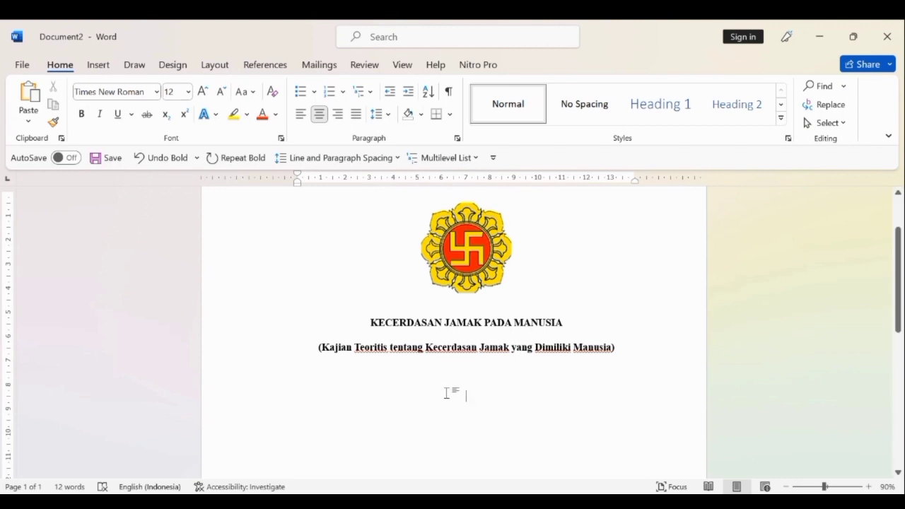
type("DI")
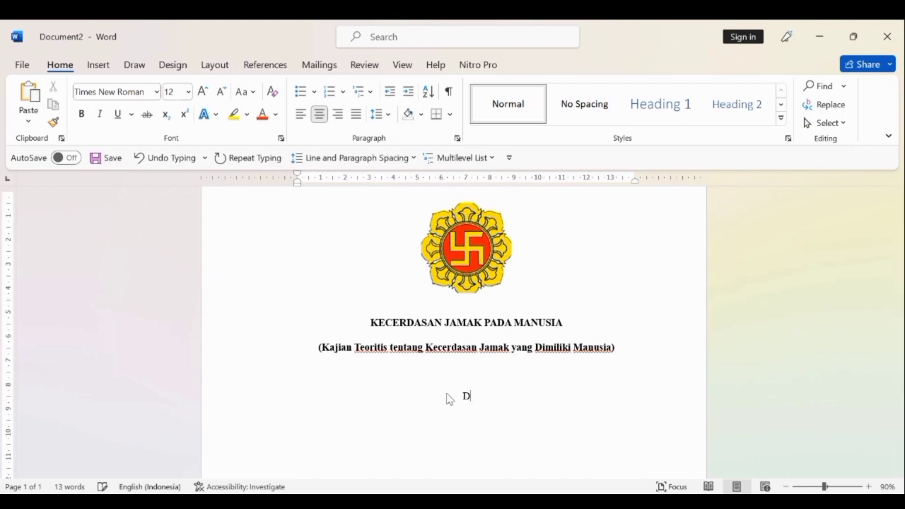
key("BackSpace")
type("iajuakan sebagai pemenuha")
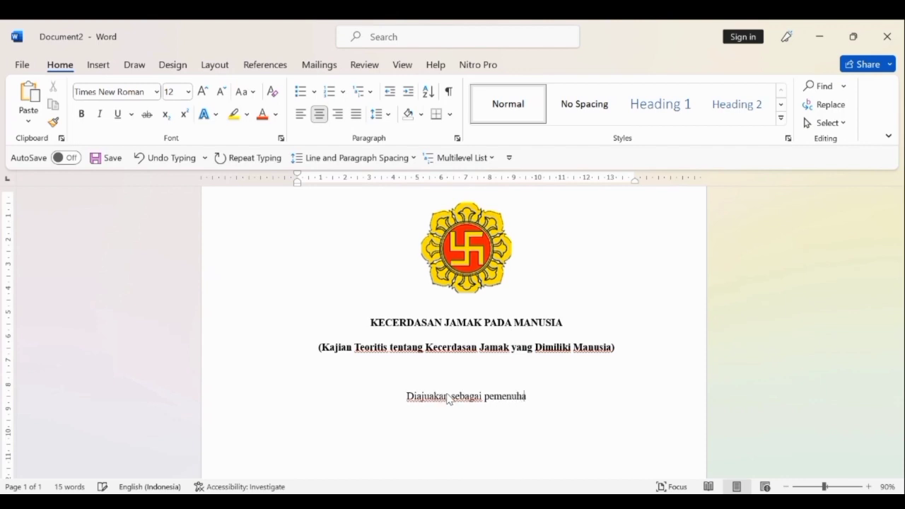
type("n tugas")
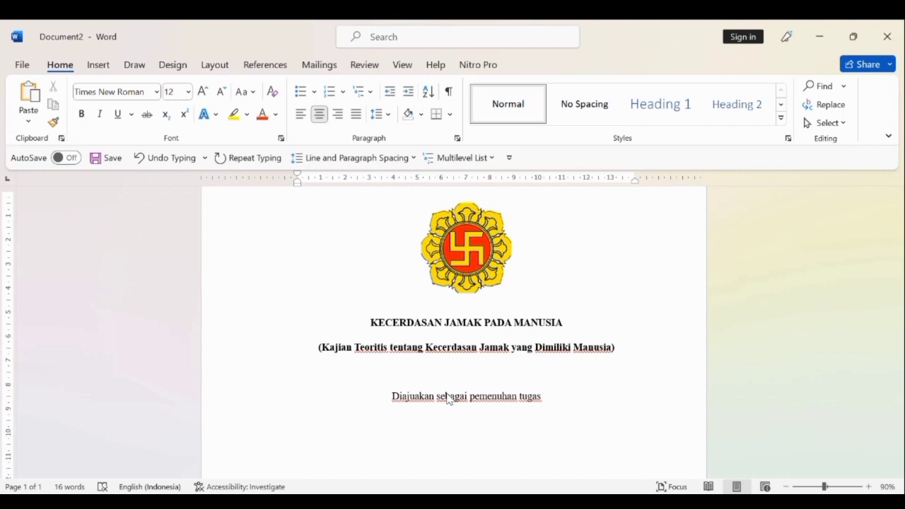
type("ak")
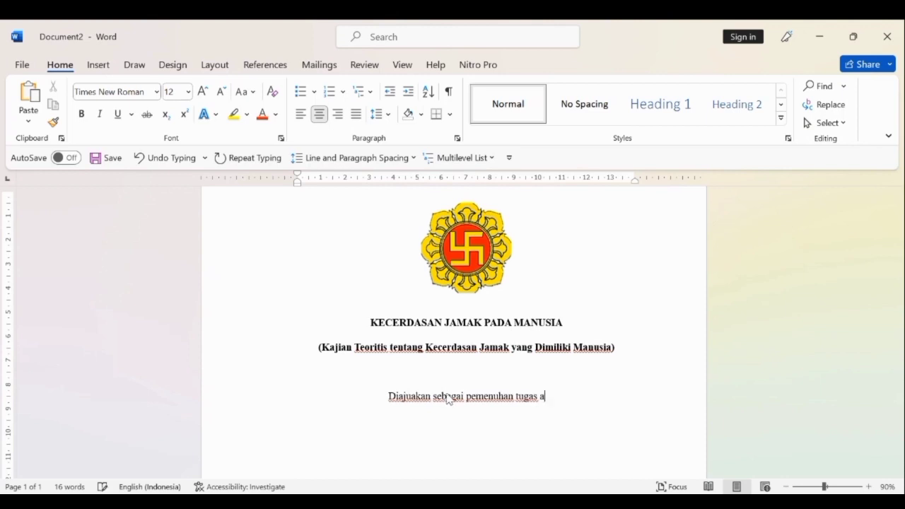
type("hi")
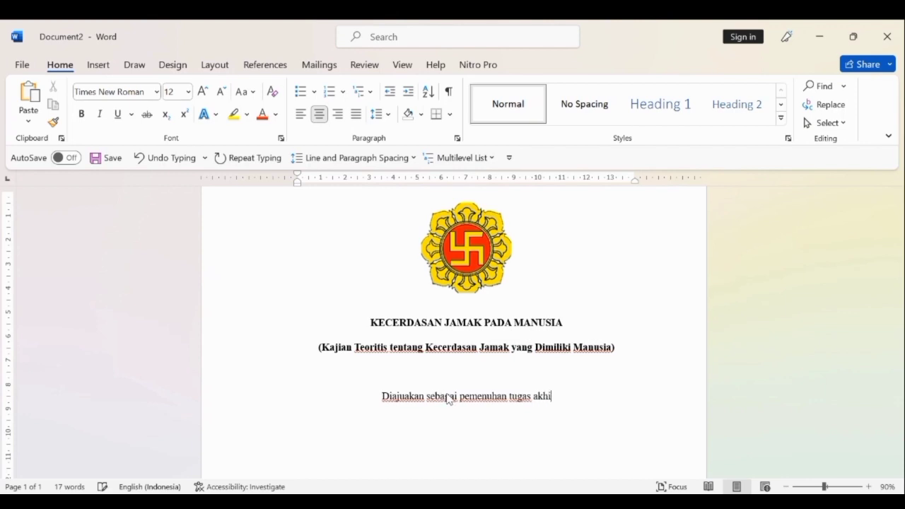
type("r seme")
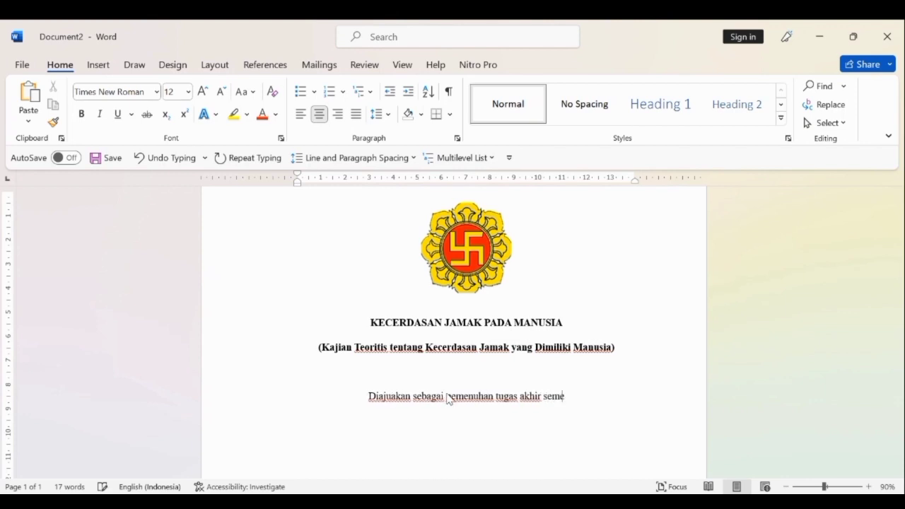
type("ster")
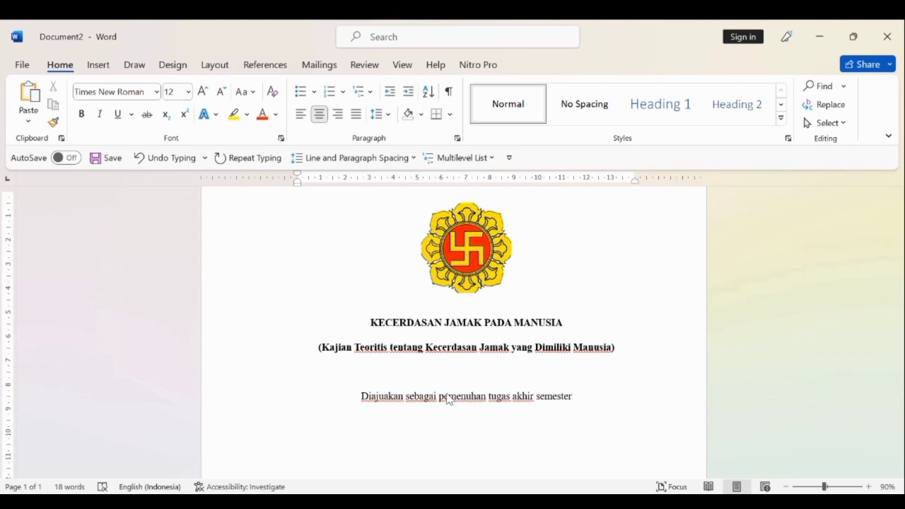
type(" II")
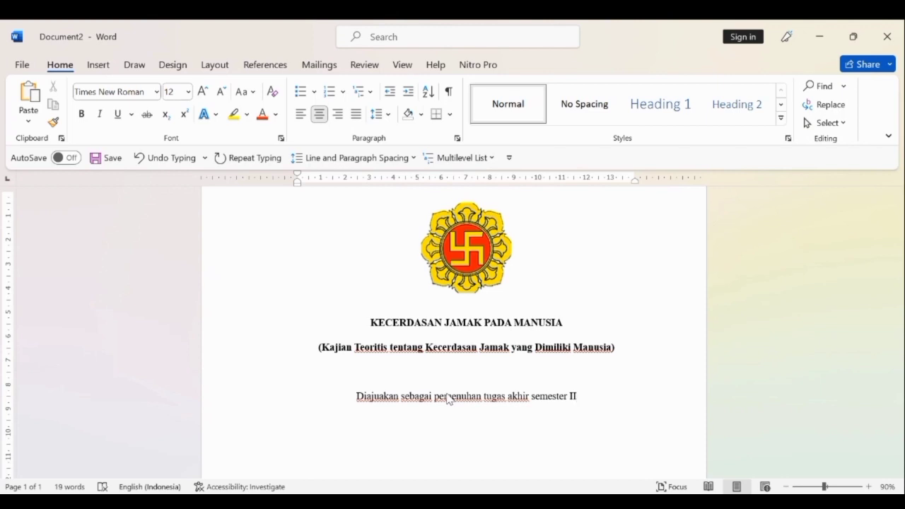
Complete the submission line with "II" and write "Prodi Pendidikan Guru Sekolah Dasar" on a new line below it.
key("Return")
type("Pr")
type("idi")
key("BackSpace")
key("BackSpace")
key("BackSpace")
key("BackSpace")
type("rodi PGSD")
key("BackSpace")
key("BackSpace")
key("BackSpace")
key("BackSpace")
key("BackSpace")
type("Pendidikan Guru Se")
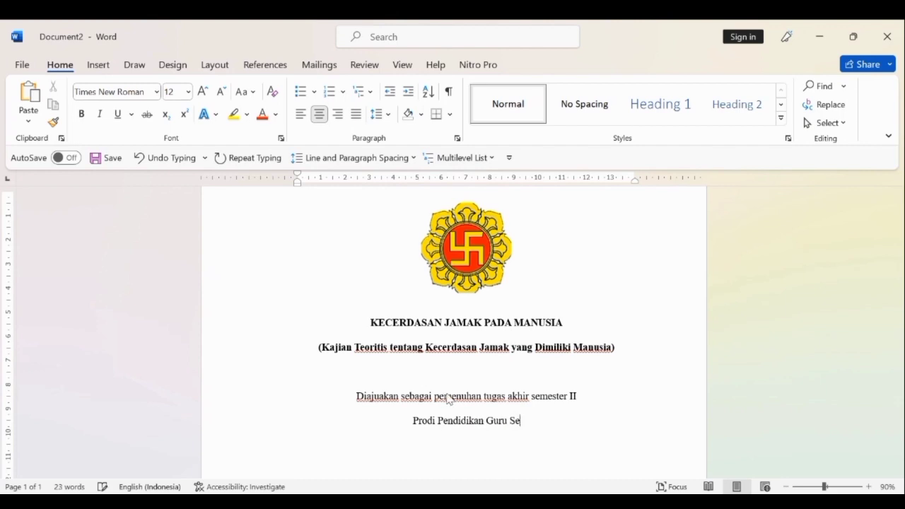
type("kolah ")
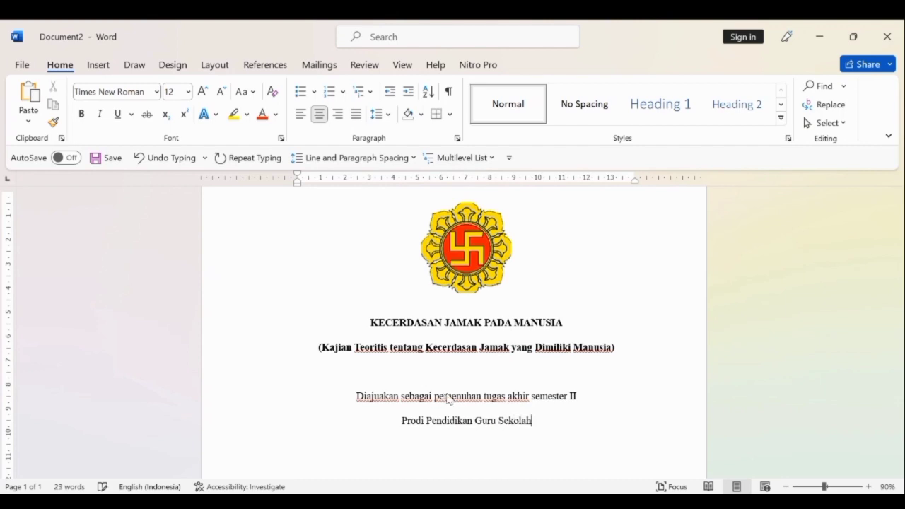
type("Da")
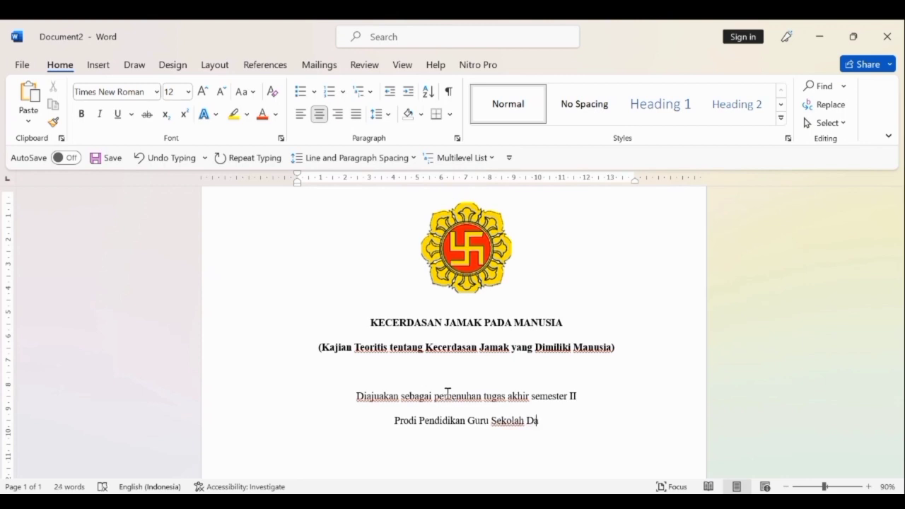
type("sar")
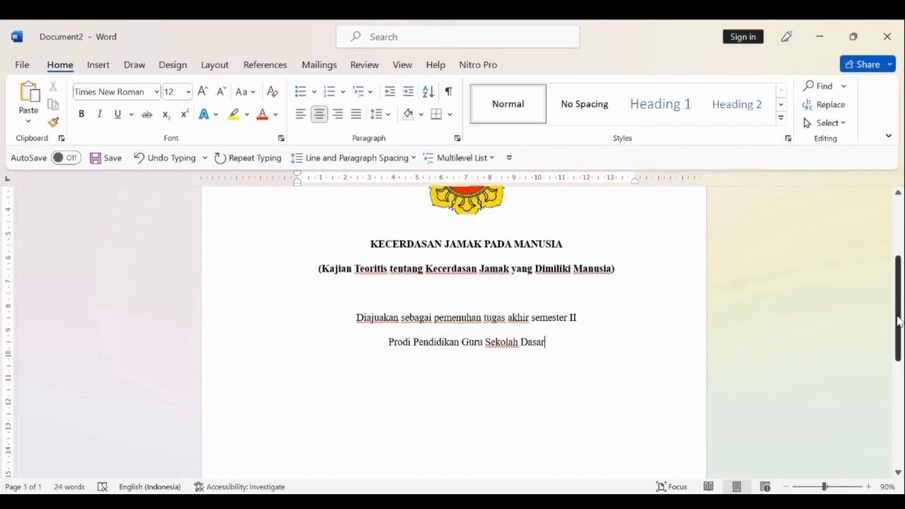
Leave one blank line below the study programme line and write "Disusun Oleh :".
left_click_drag(898, 292, 900, 329)
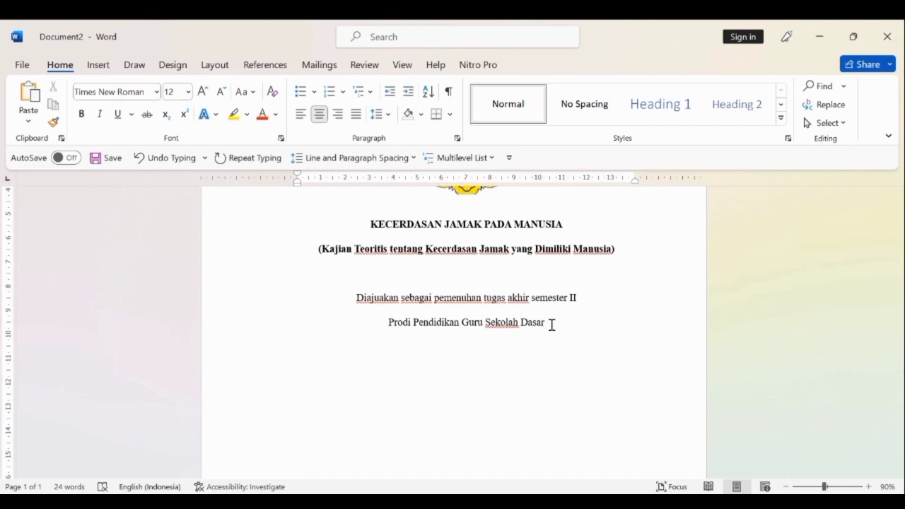
key("Return")
key("Return")
type("Disusun Oleh")
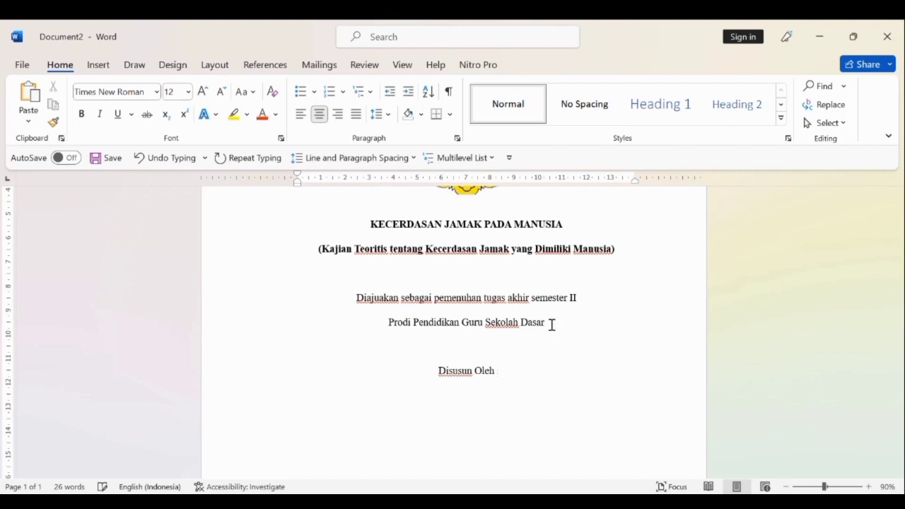
type(":")
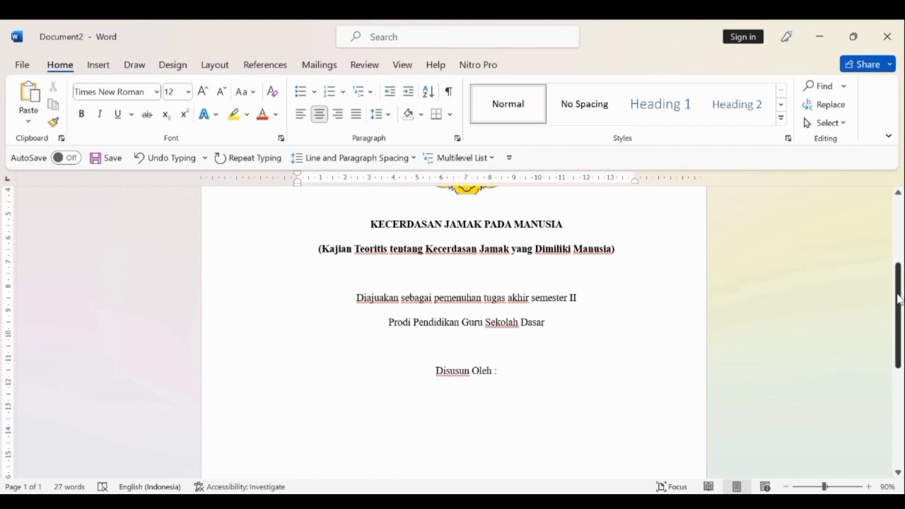
Insert a table of two columns and six rows on a new line below "Disusun Oleh :".
left_click_drag(900, 300, 900, 345)
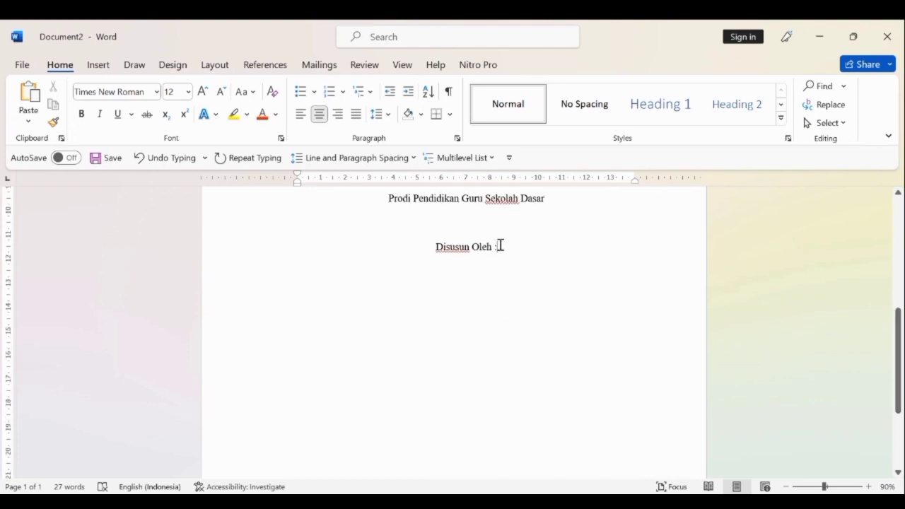
key("Return")
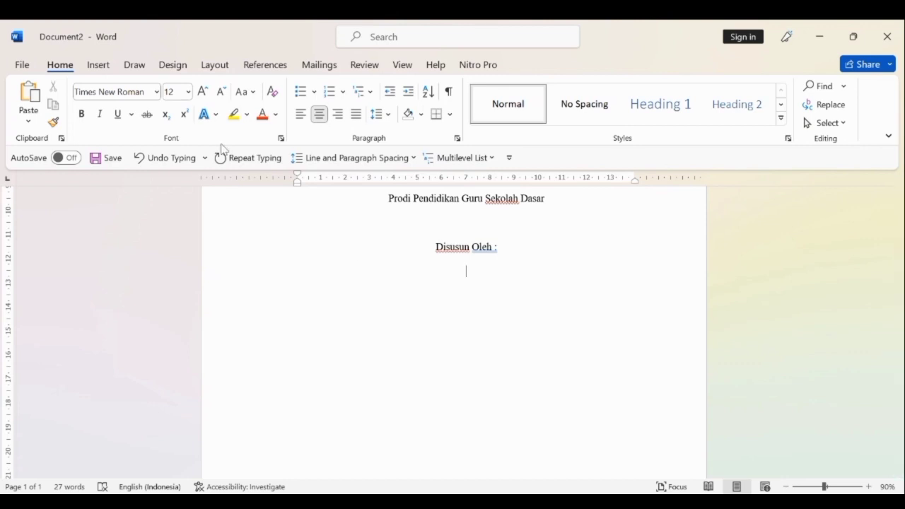
left_click(92, 70)
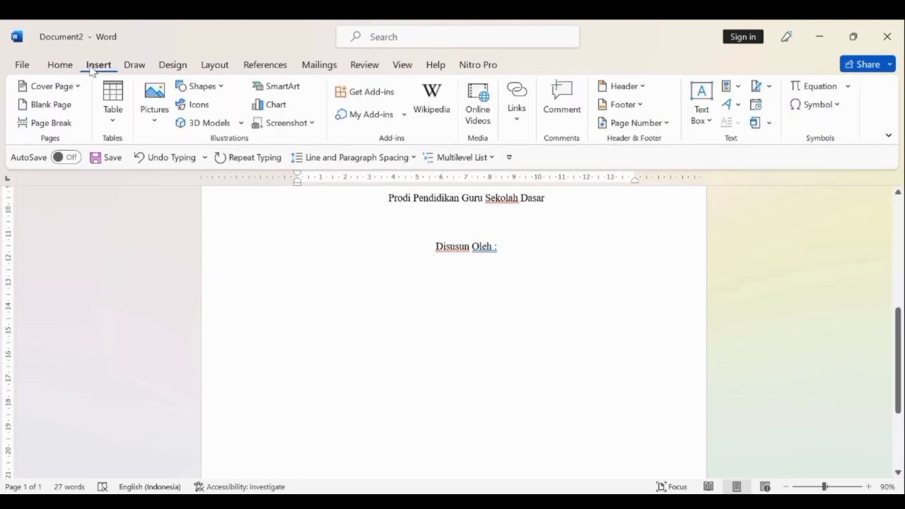
left_click(113, 106)
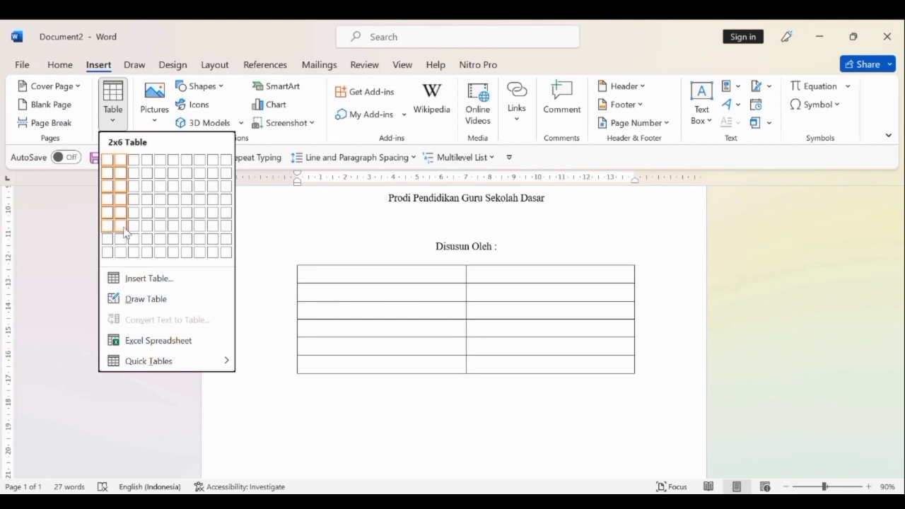
left_click(122, 226)
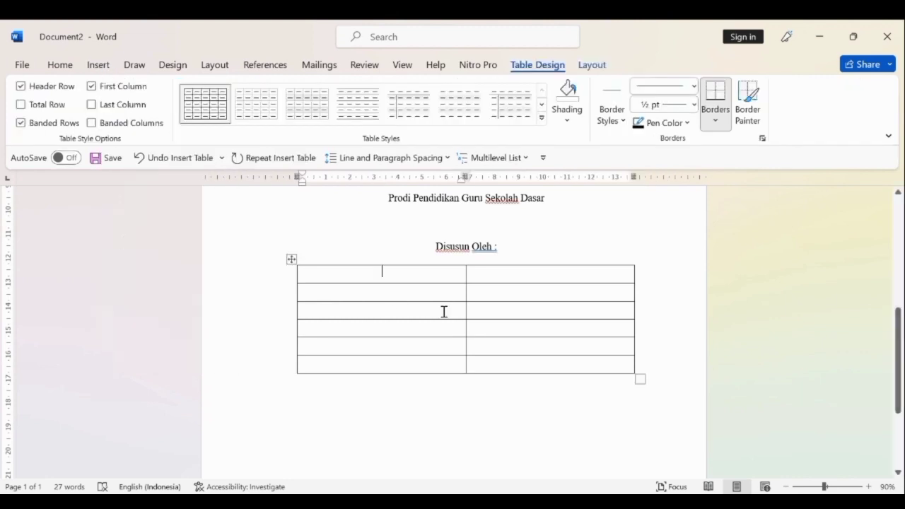
Widen the table's first column to about 9.5 cm by moving the divider between the two columns.
left_click(506, 295)
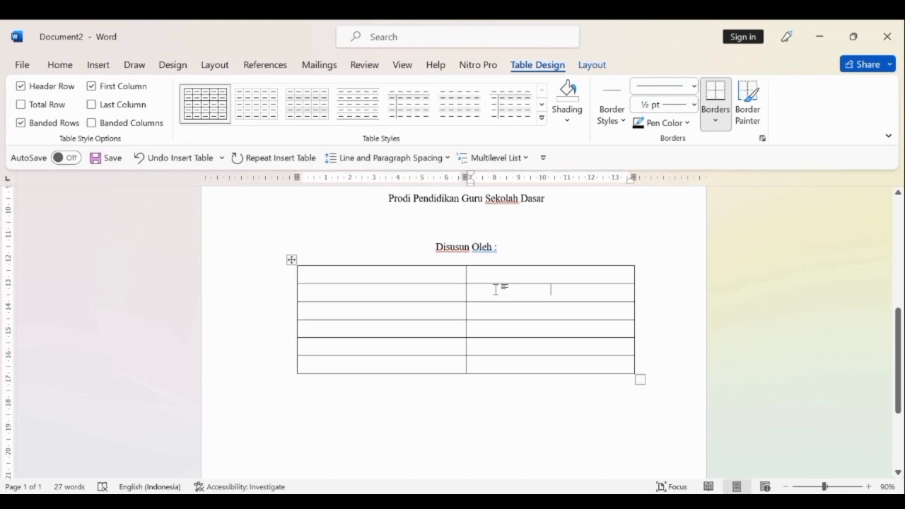
left_click(470, 262)
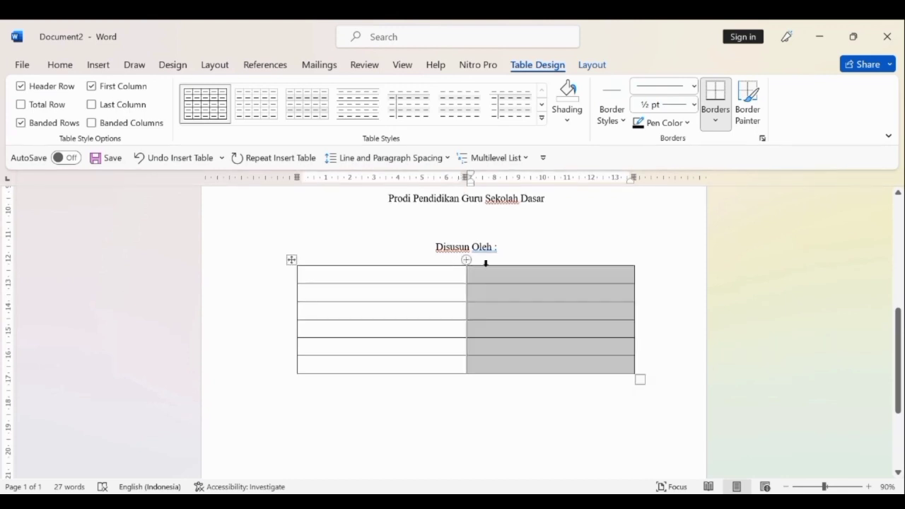
left_click(456, 276)
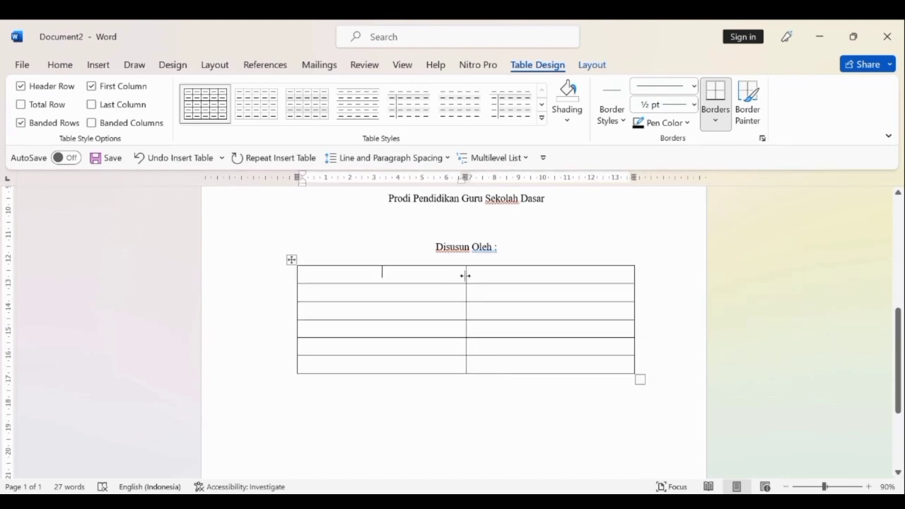
left_click_drag(467, 276, 526, 281)
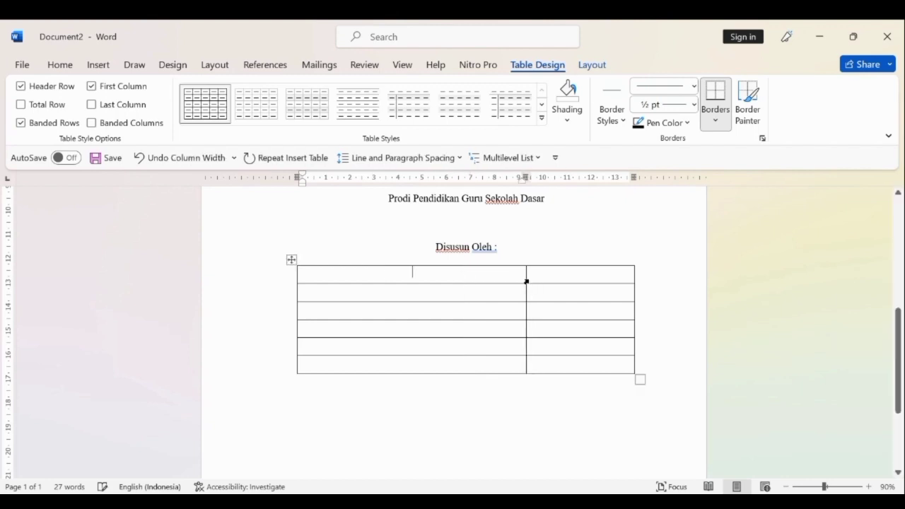
Left-align the first table cell and paste the copied author names and student numbers over the whole table as text only.
left_click(53, 66)
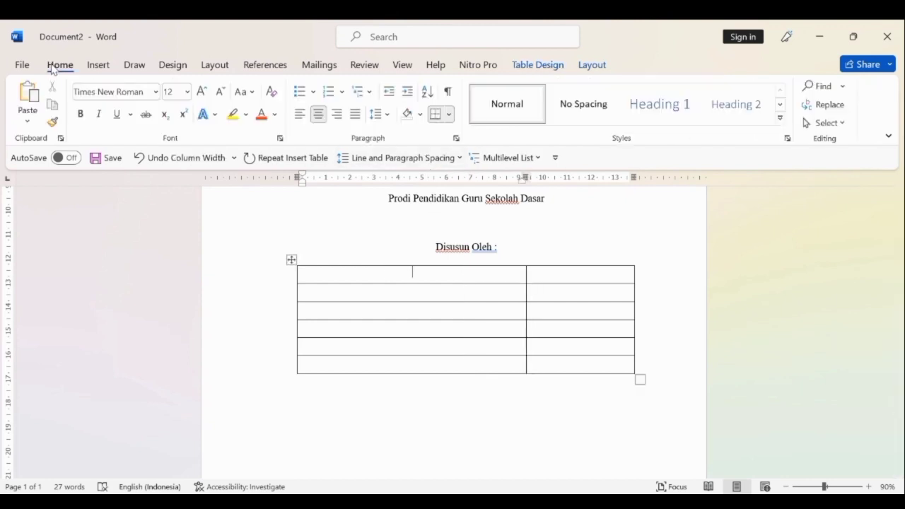
left_click(297, 118)
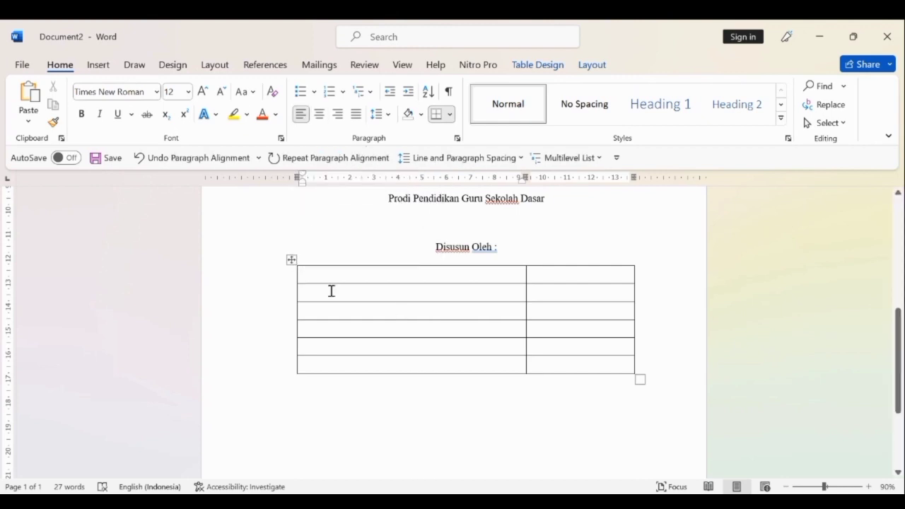
left_click(290, 259)
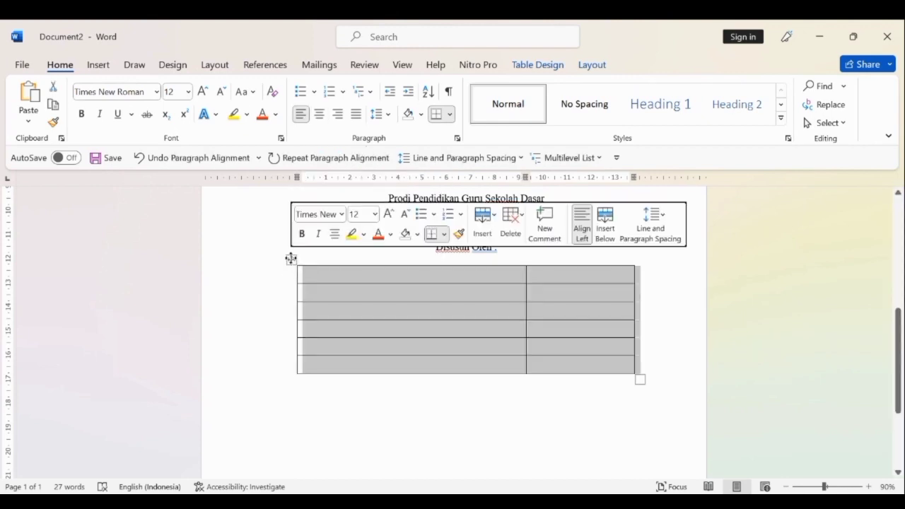
right_click(290, 259)
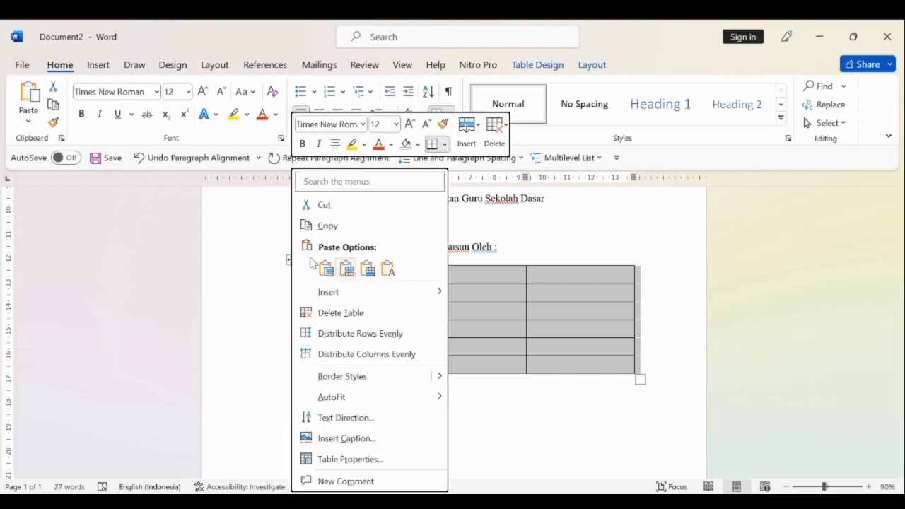
left_click(388, 269)
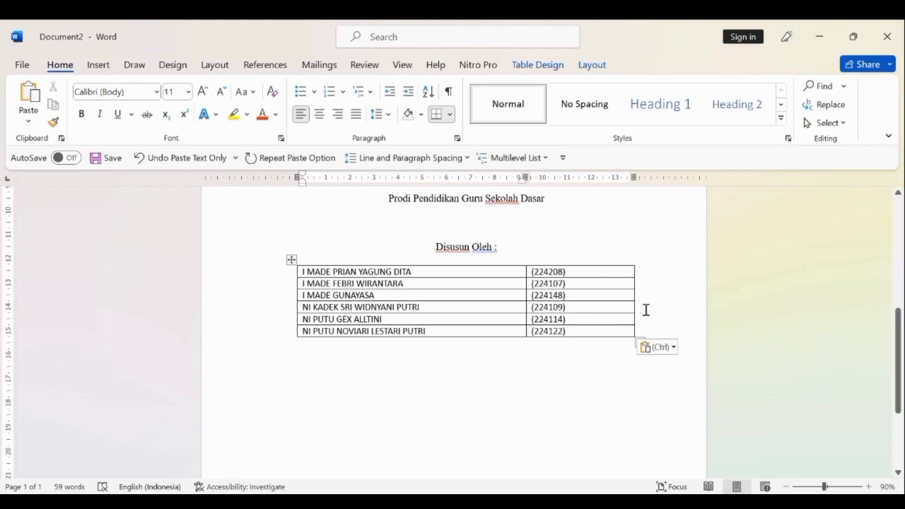
Narrow the table columns to about 7 cm and 4.7 cm and move the table about 0.6 cm right, roughly centring it under "Disusun Oleh :".
left_click_drag(635, 300, 581, 301)
left_click_drag(526, 300, 467, 300)
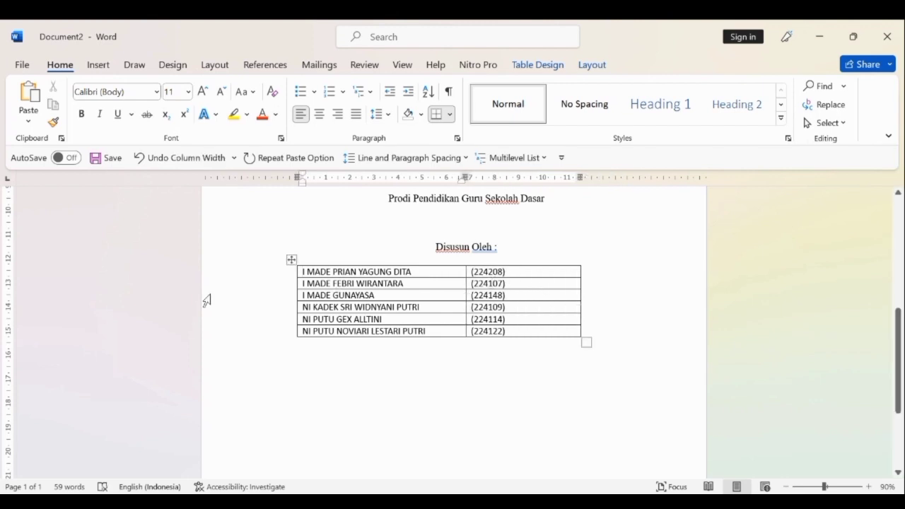
left_click(276, 289)
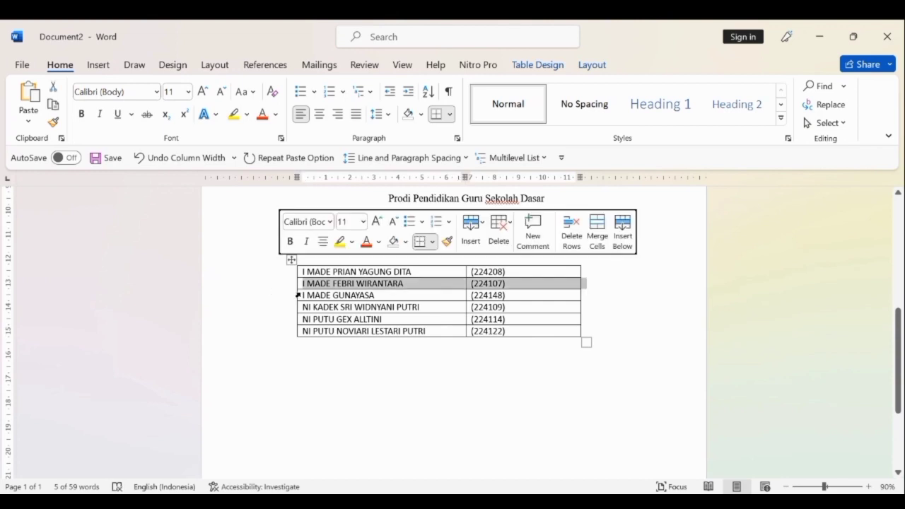
left_click(429, 389)
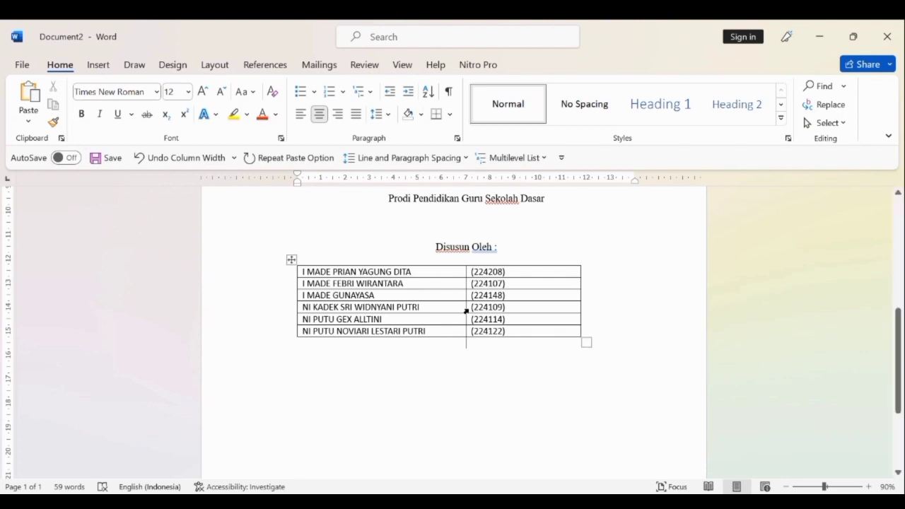
left_click(433, 257)
mouse_move(316, 273)
left_click_drag(291, 260, 316, 261)
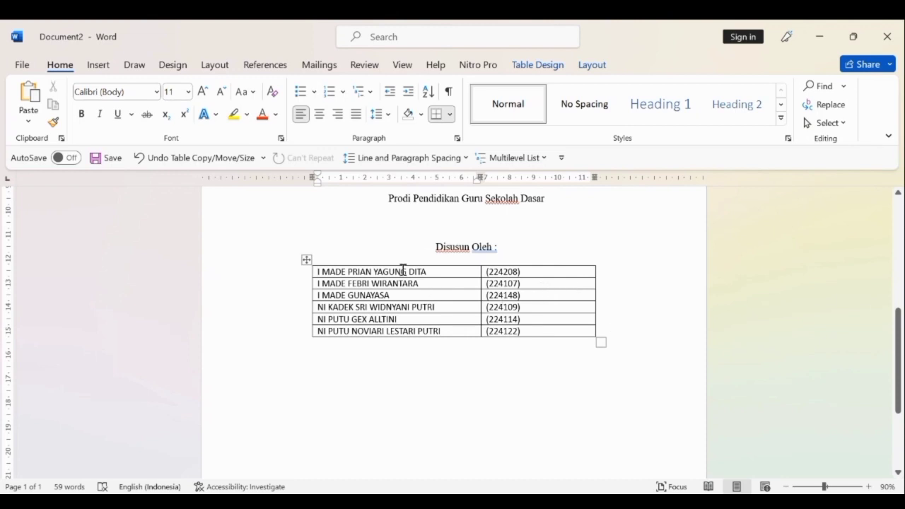
mouse_move(307, 291)
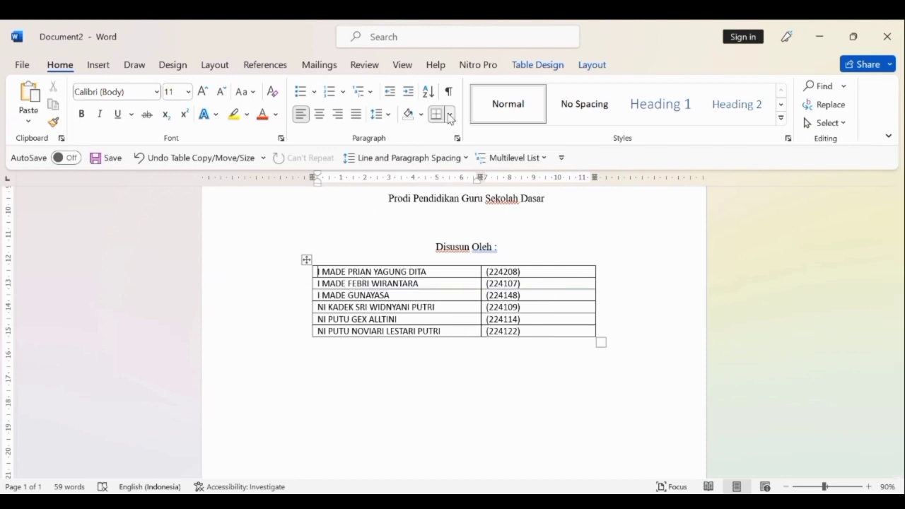
left_click(449, 114)
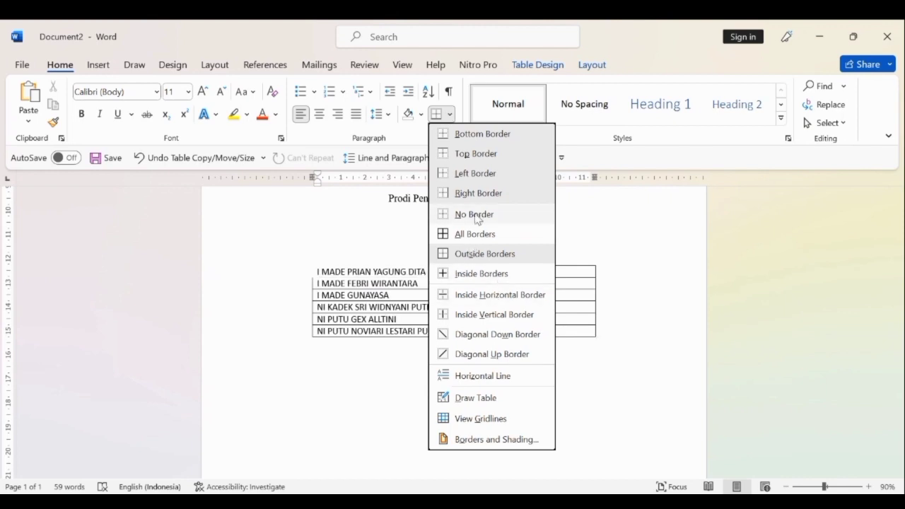
left_click(326, 405)
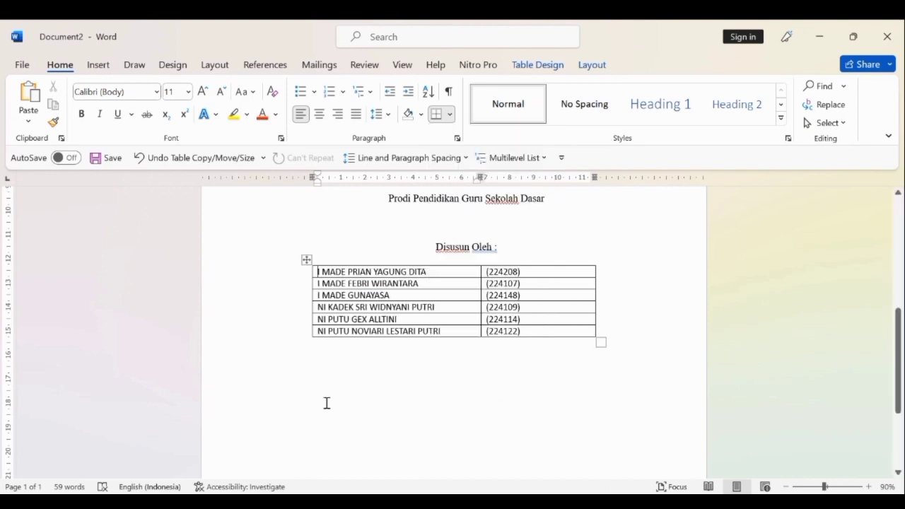
Remove all borders from the whole author table and deselect it.
left_click(306, 259)
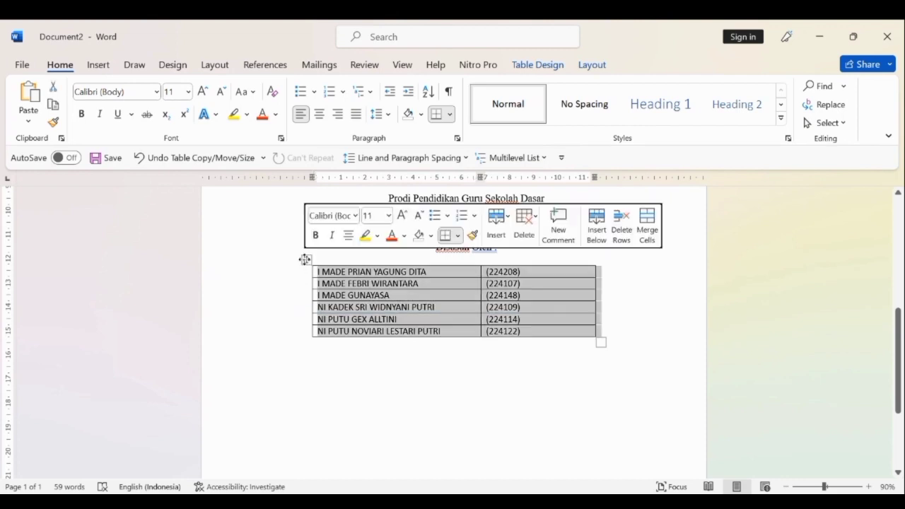
left_click(457, 138)
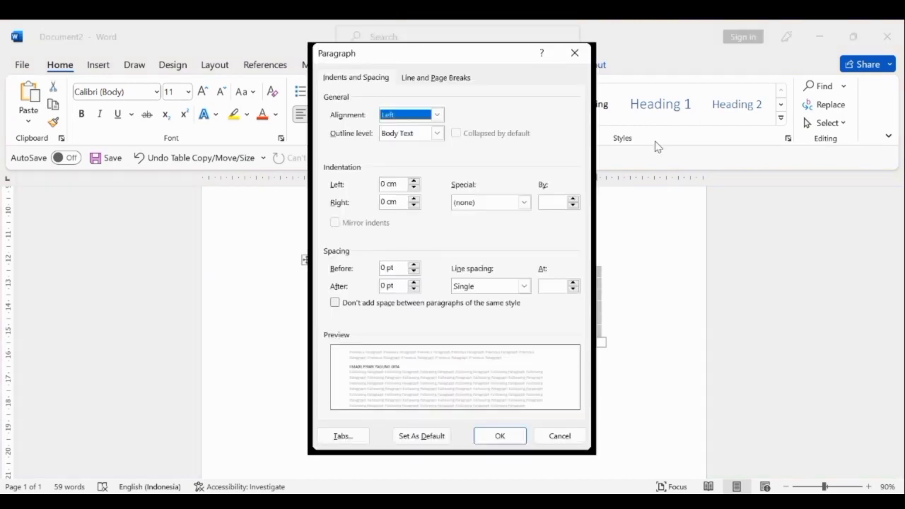
left_click(575, 53)
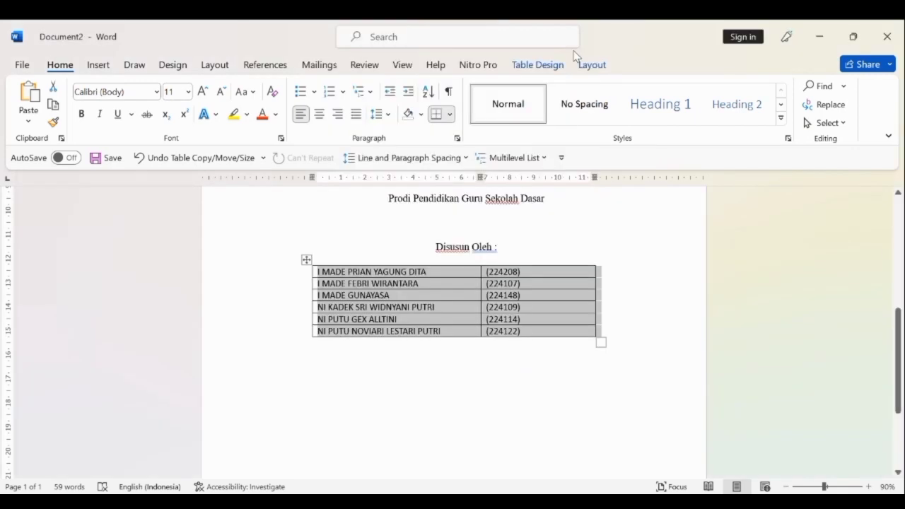
left_click(450, 115)
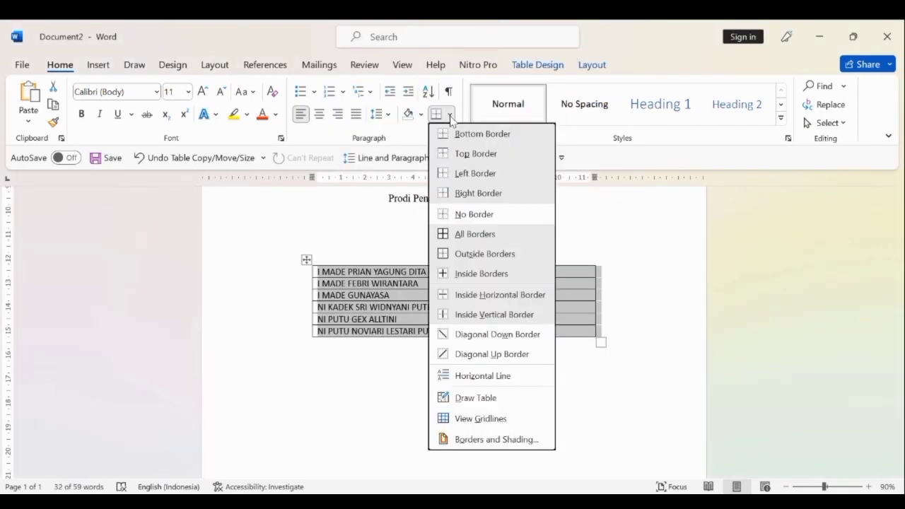
left_click(467, 218)
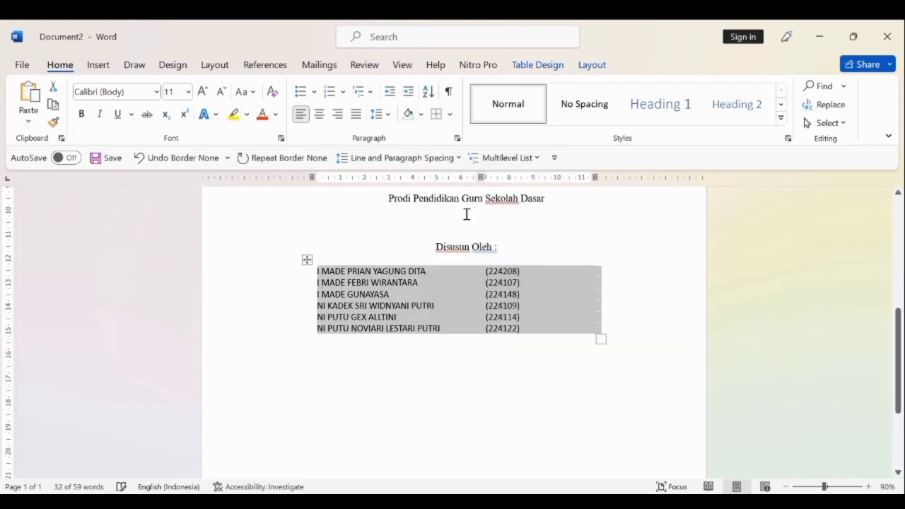
left_click(524, 381)
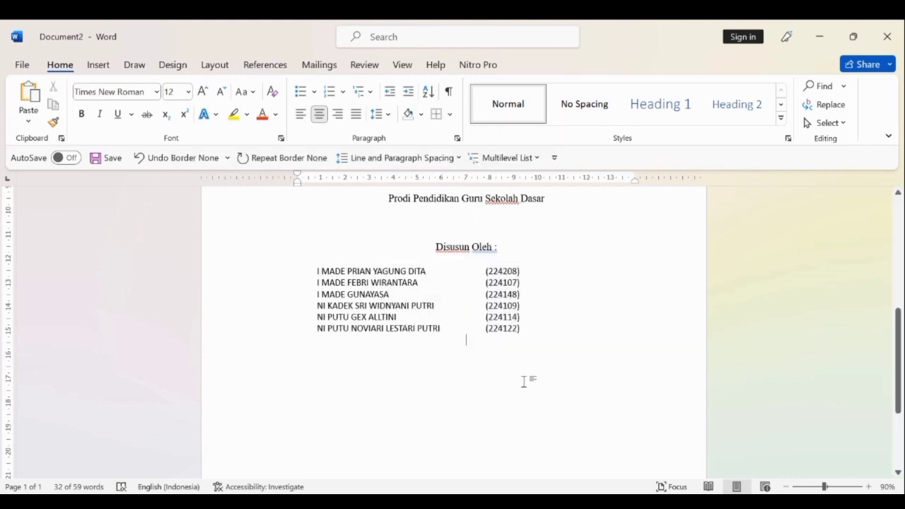
Move the whole author table about 1.6 cm right, under "Disusun Oleh :", and deselect it.
left_click(277, 323)
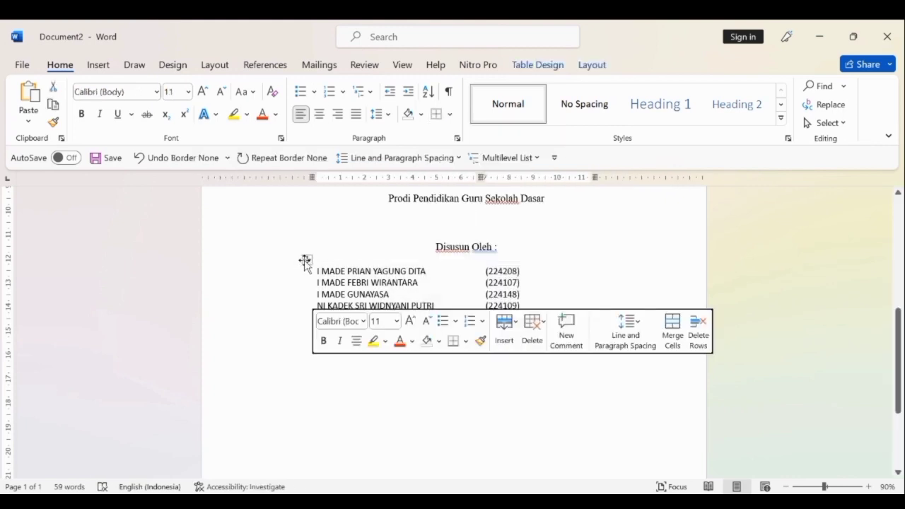
left_click_drag(307, 260, 360, 263)
left_click(438, 387)
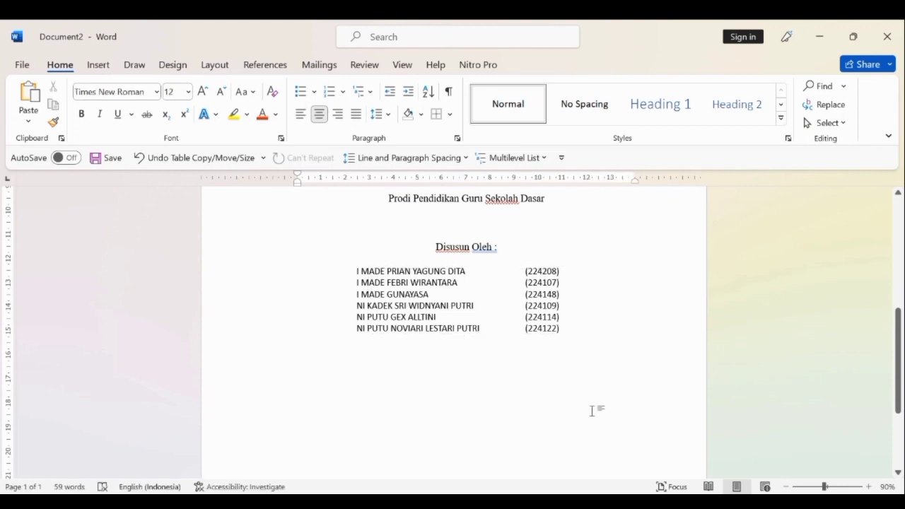
Add three blank lines after the last student number in the author table and place the cursor in the paragraph below the table.
left_click(572, 327)
key("Return")
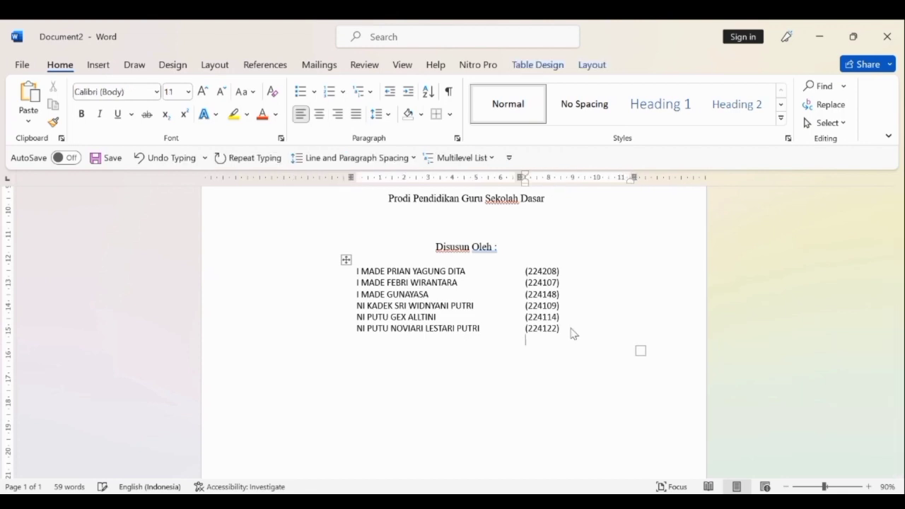
key("Return")
key("Return")
left_click(447, 378)
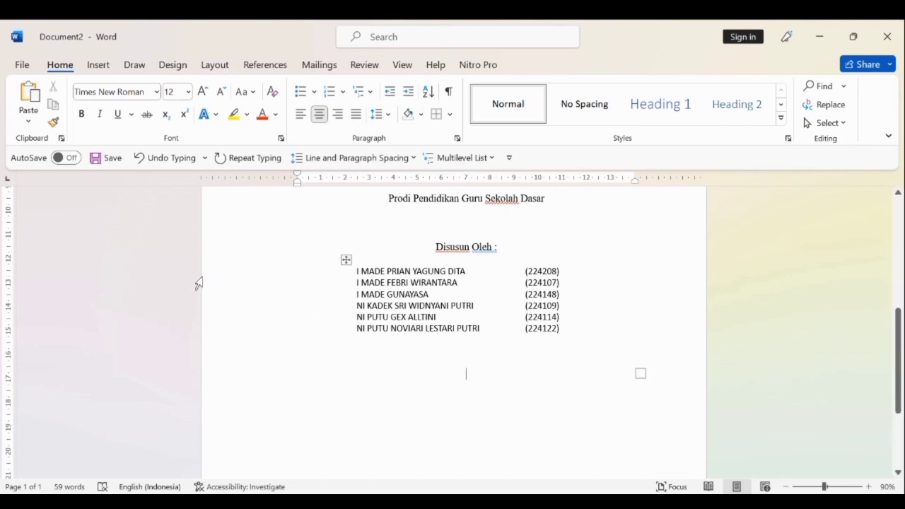
Enter the bold, centred line "PRODI PENDIDIKAN GURU SEKOLAH DASAR" below the author table.
left_click(82, 116)
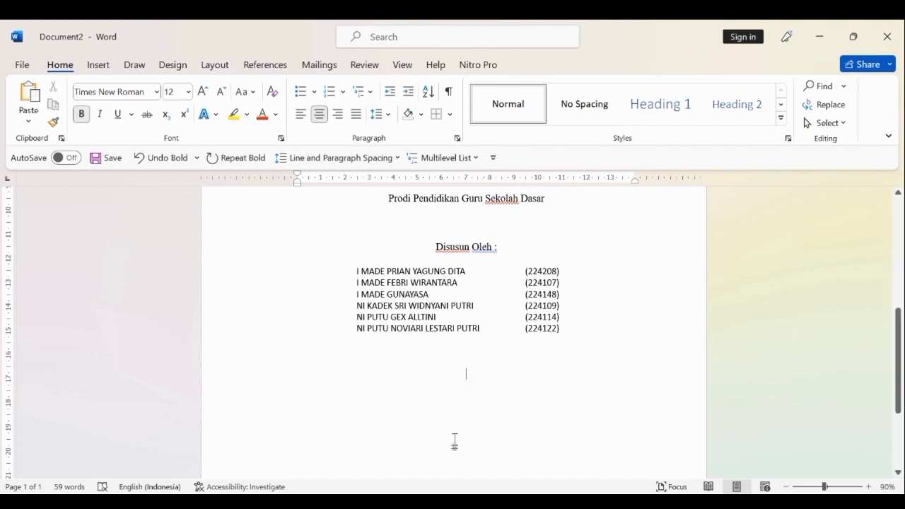
type("PRODI")
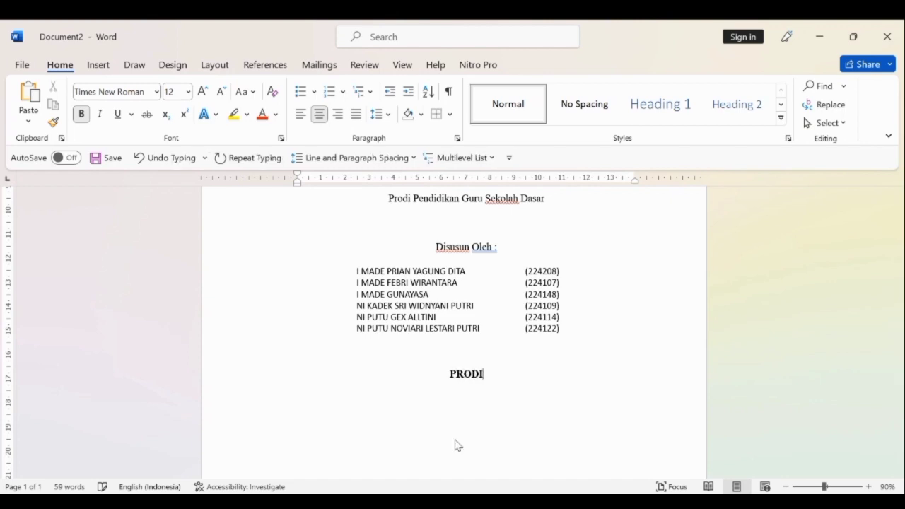
type(" PGS")
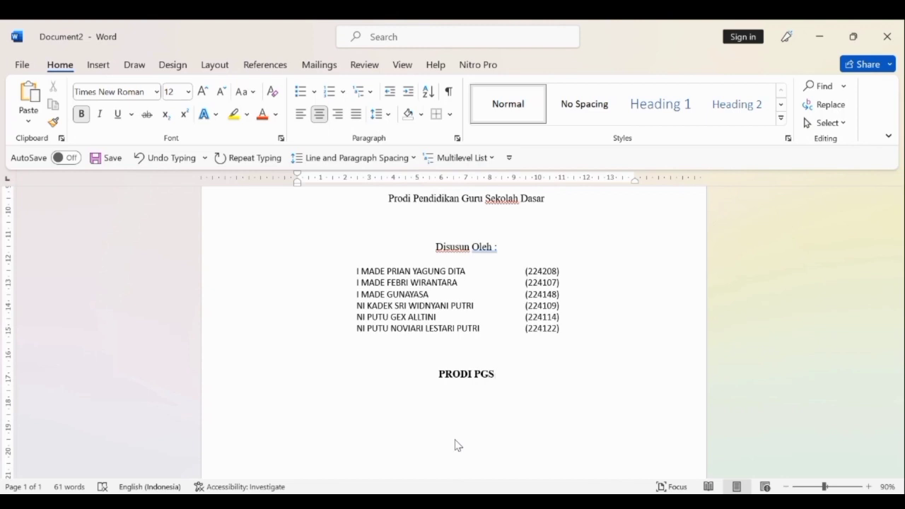
type("D")
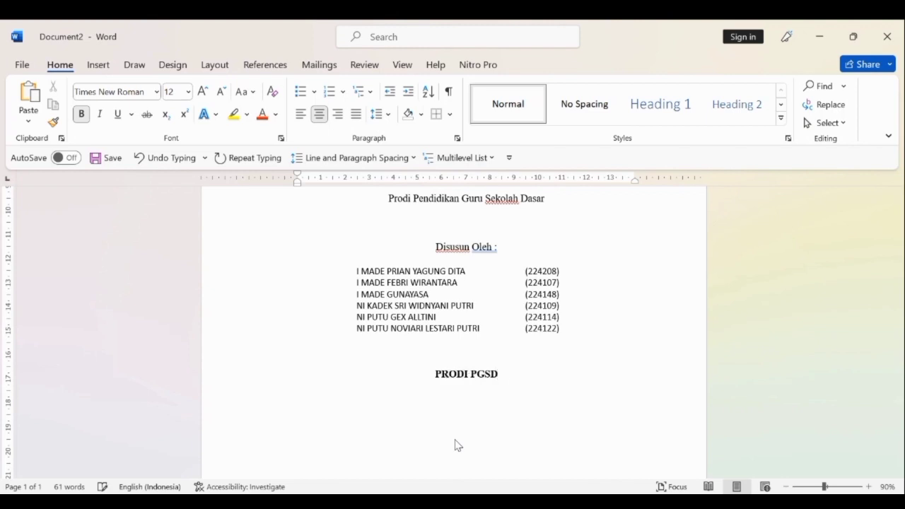
key("BackSpace")
key("BackSpace")
key("BackSpace")
key("BackSpace")
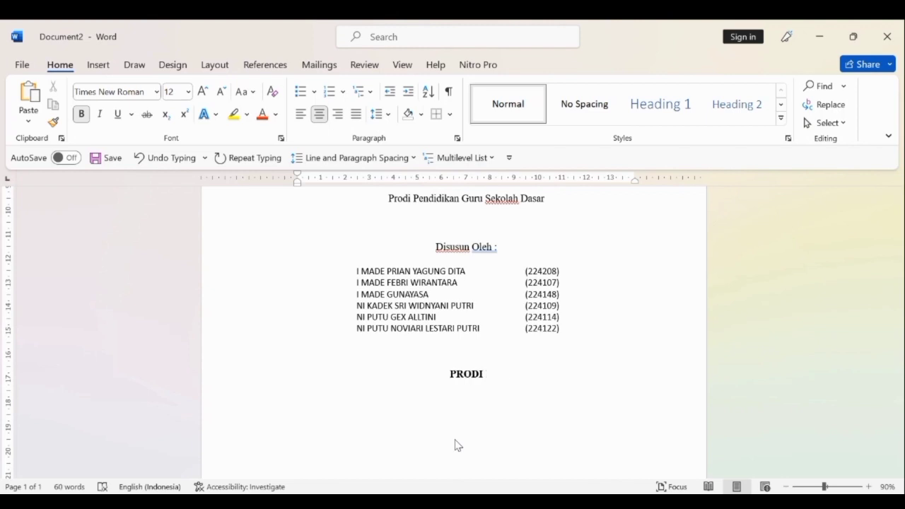
type("PENDIDI")
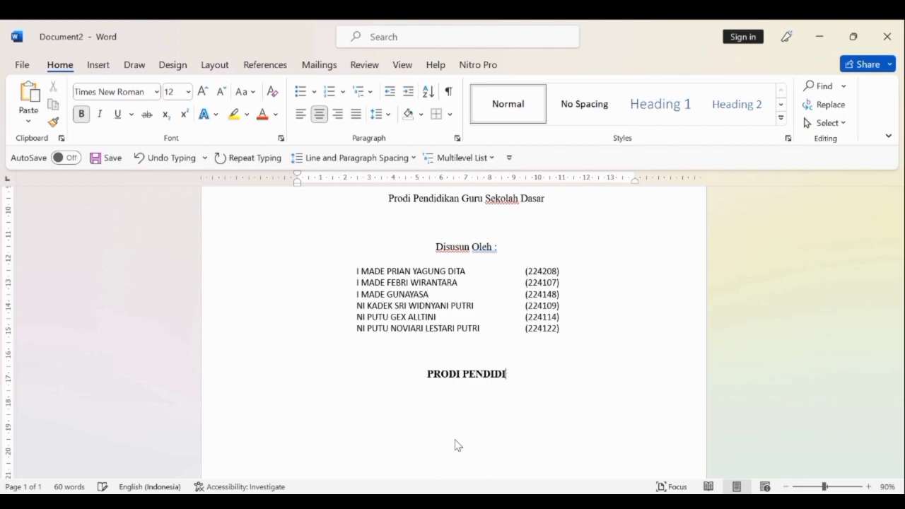
type("KAN GUR")
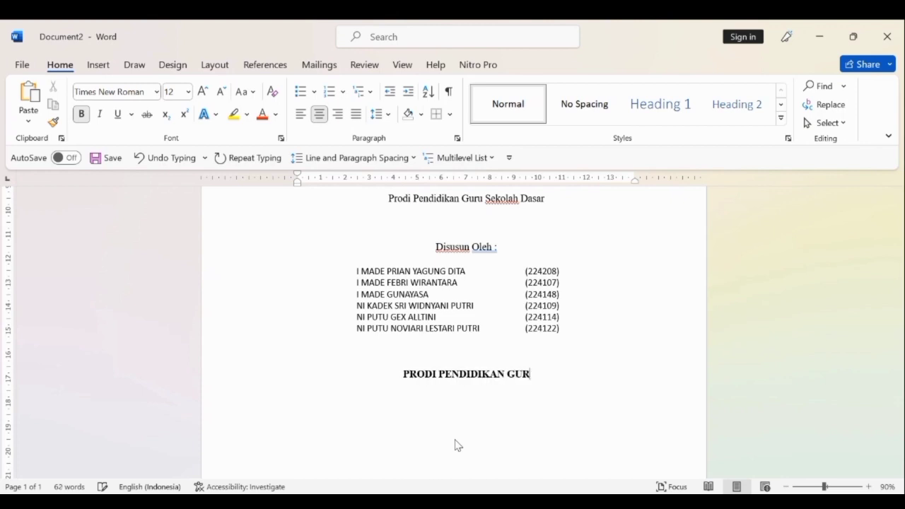
type("U SEK")
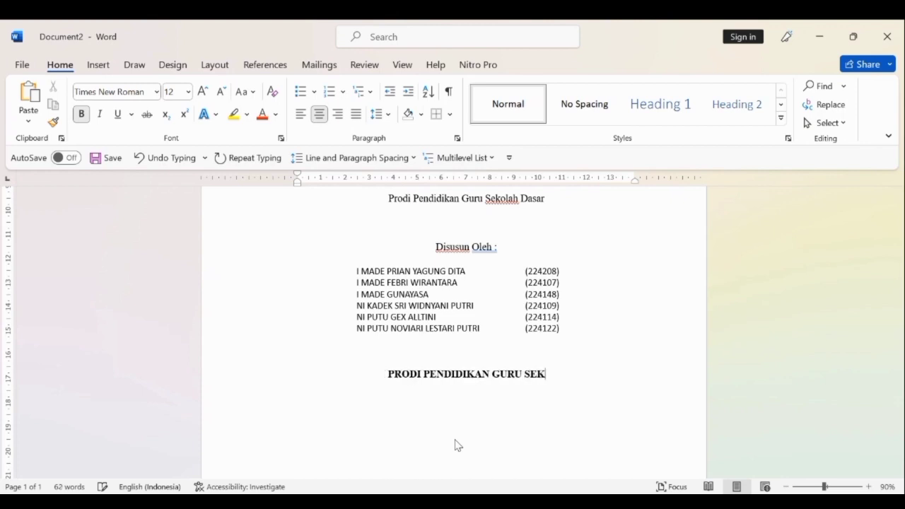
type("OLAH DASR")
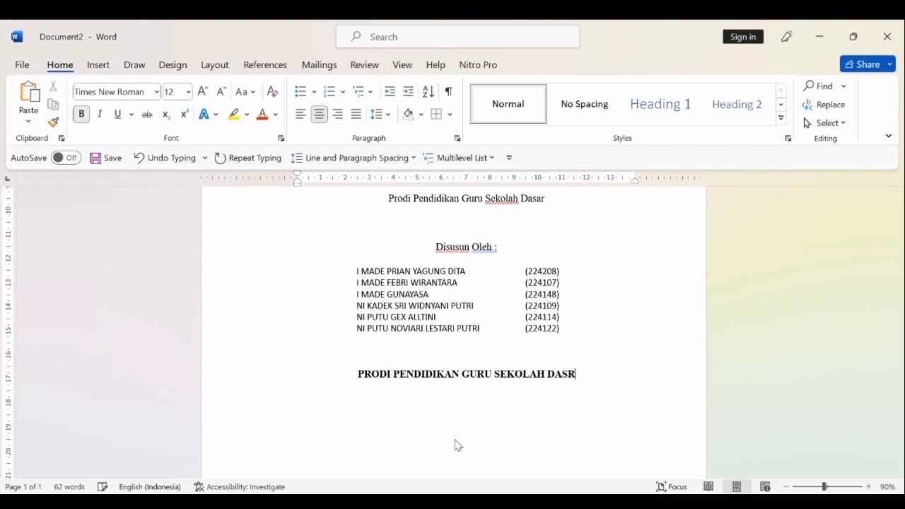
key("BackSpace")
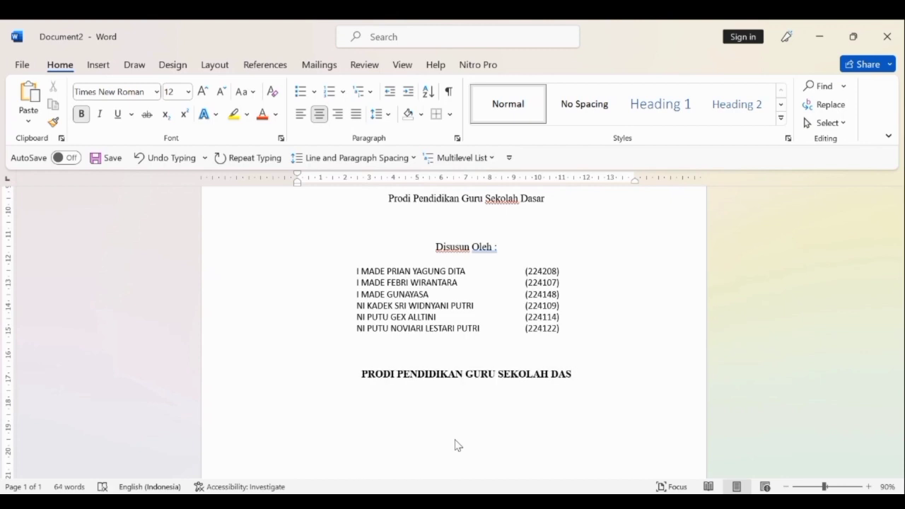
type("AR")
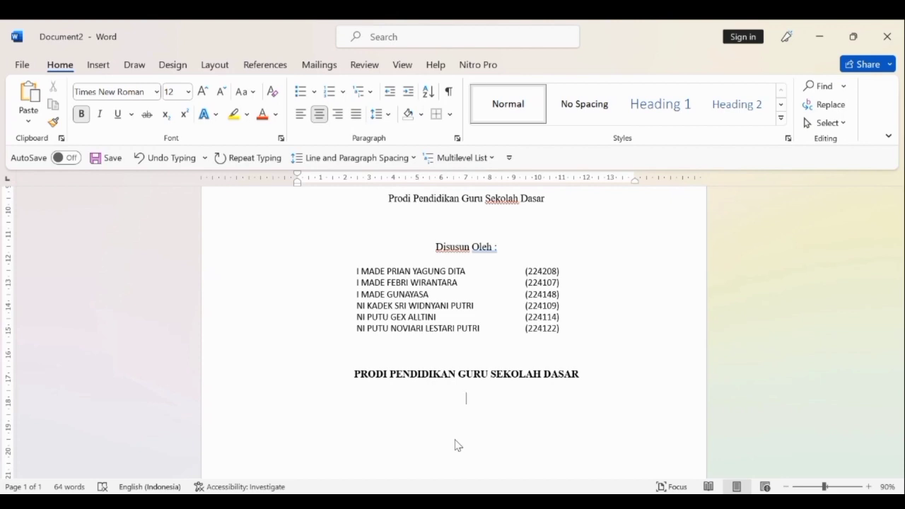
Add the bold lines "STKIP AGAMA HINDU AMLAPURA" and "2023" below the study programme line.
type("STKIP AGAMA HIND")
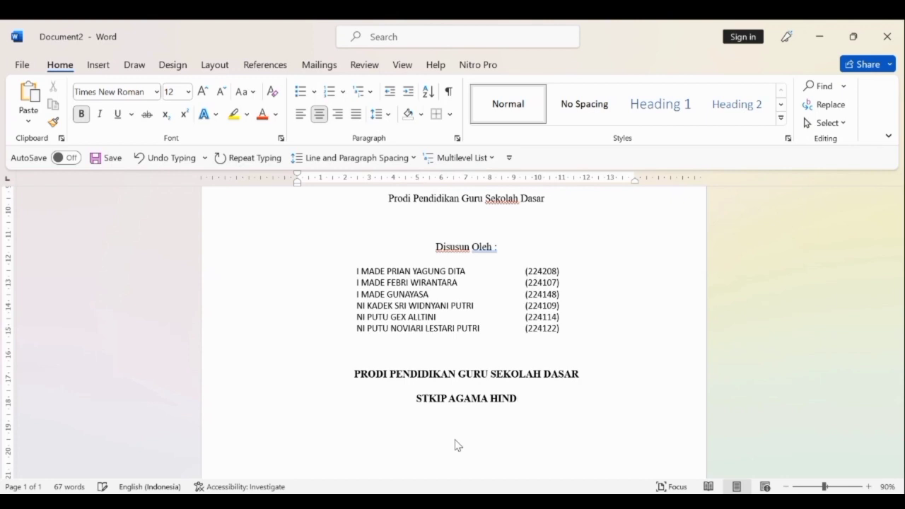
type("U AMLA")
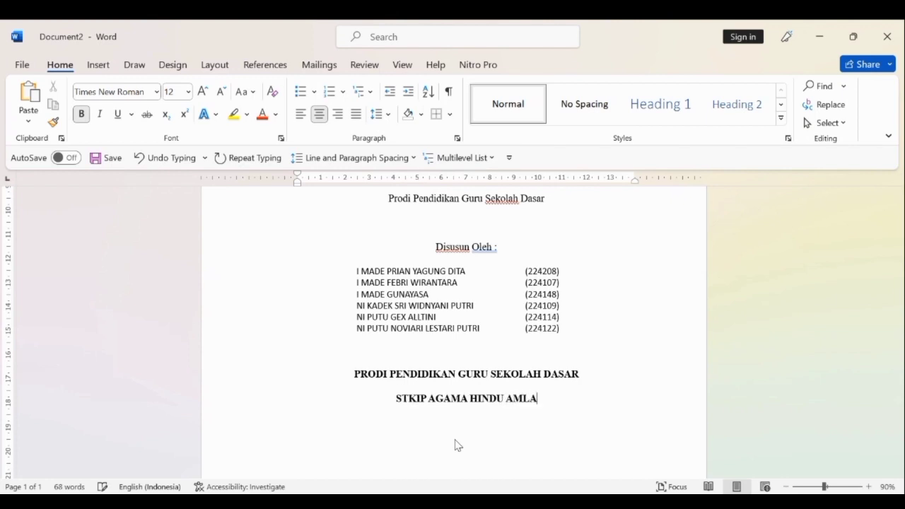
type("PURA")
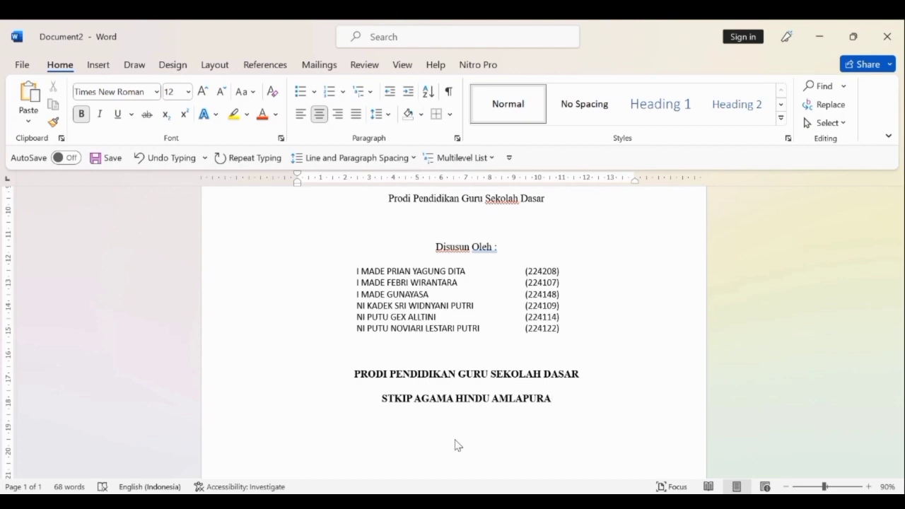
scroll(456, 444, "down", 5, "ctrl")
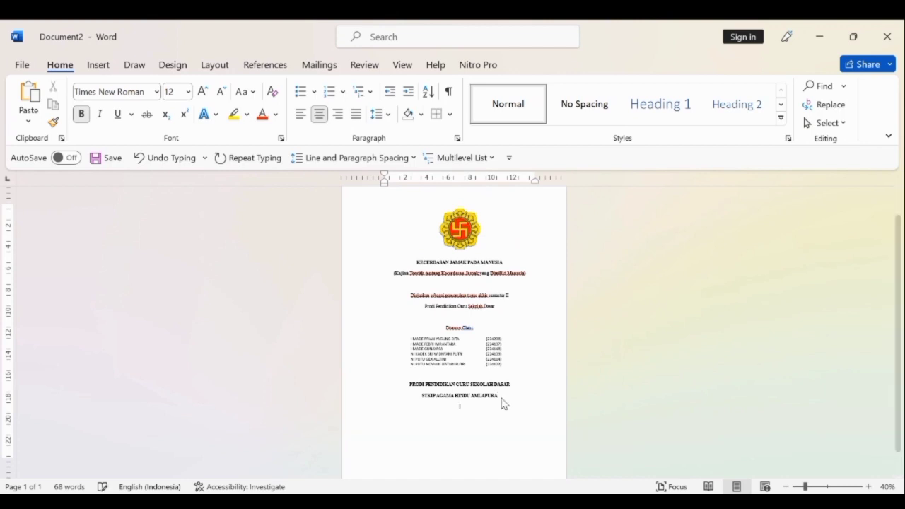
type("5")
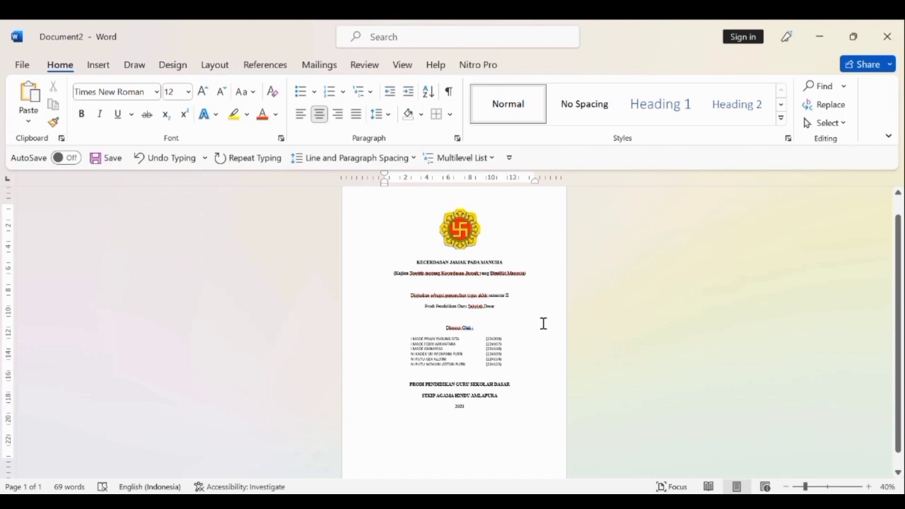
Insert three more blank lines at the end of the author table's last number cell to lower the institution block.
left_click(507, 368)
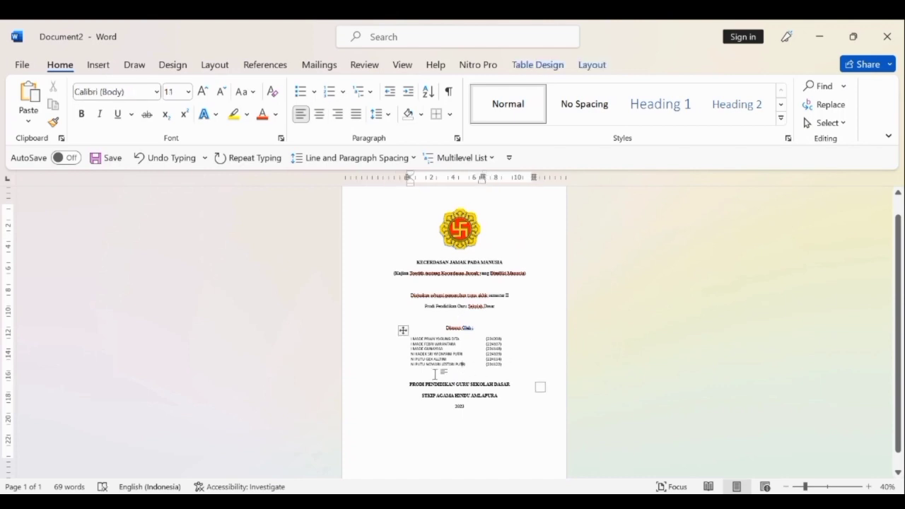
scroll(434, 375, "up", 3, "ctrl")
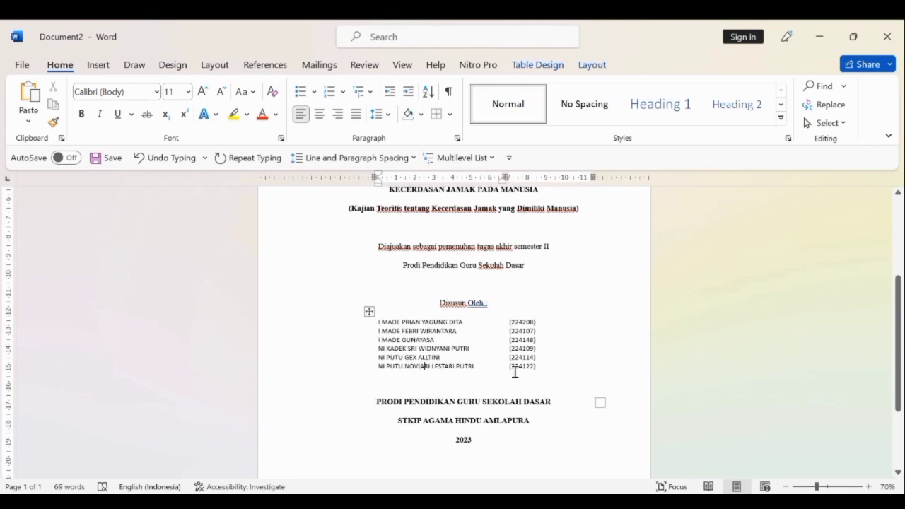
left_click(518, 394)
key("Return")
key("Return")
key("Return")
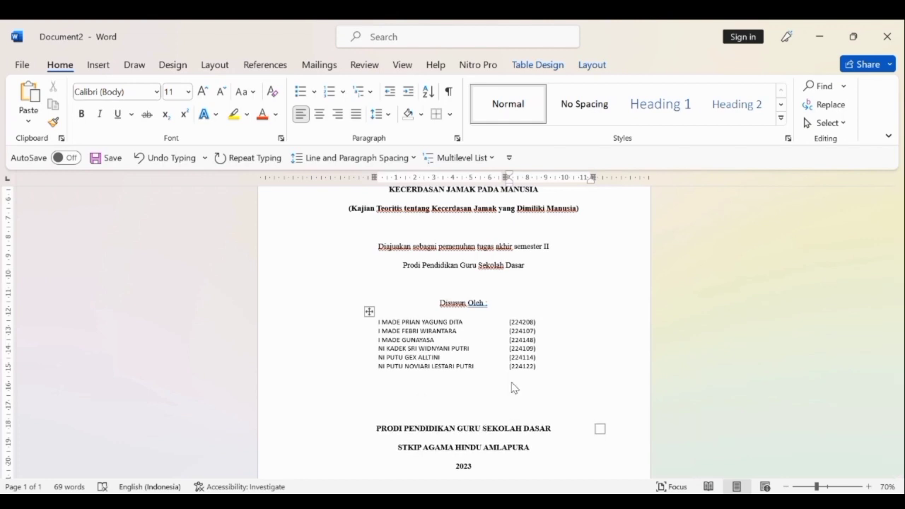
Insert three blank lines above "Disusun Oleh :" to spread the cover text down the page.
scroll(514, 387, "down", 2)
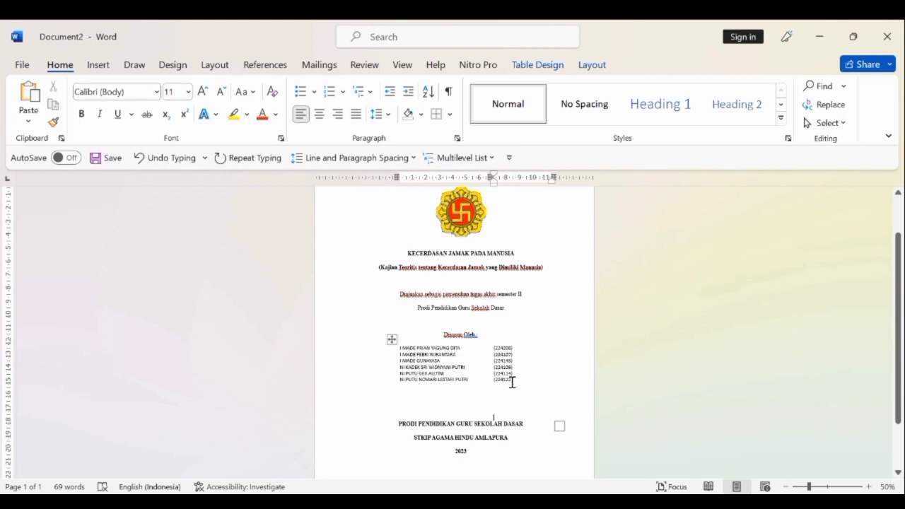
scroll(512, 381, "down", 2)
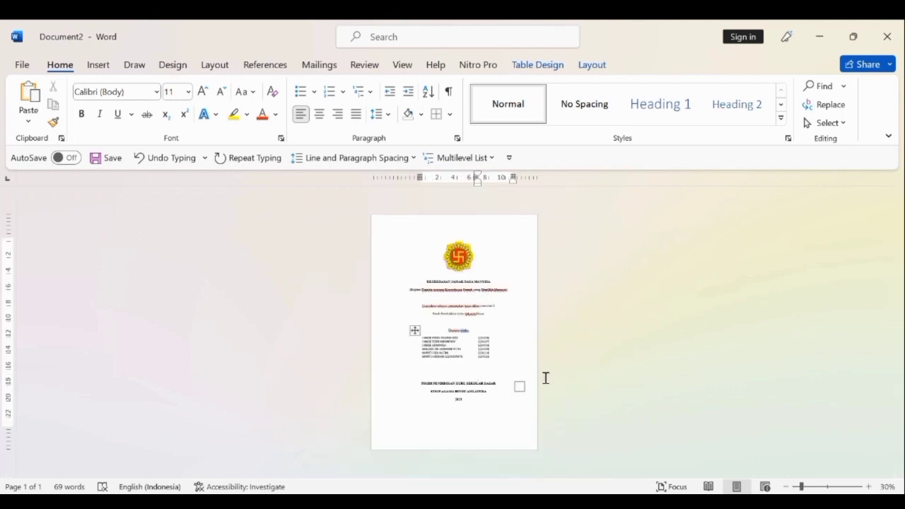
left_click(479, 372)
left_click(474, 319)
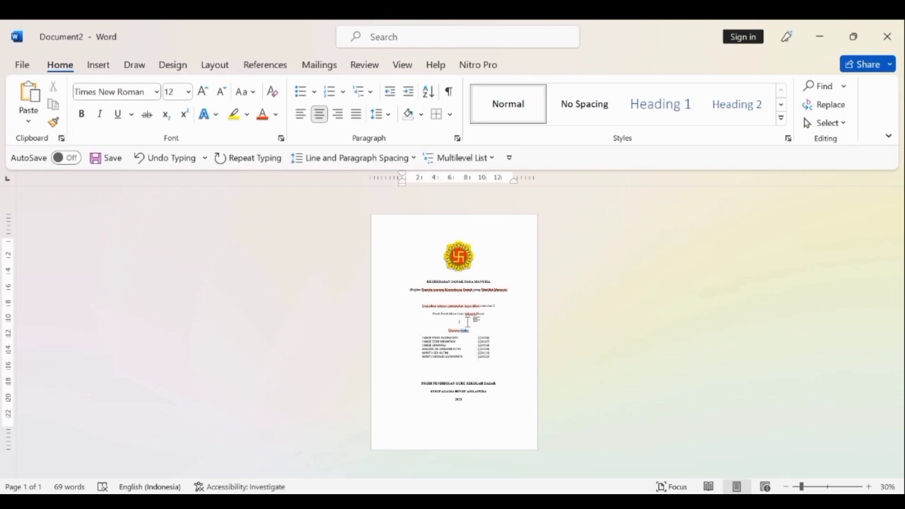
key("Return")
key("Return")
key("Return")
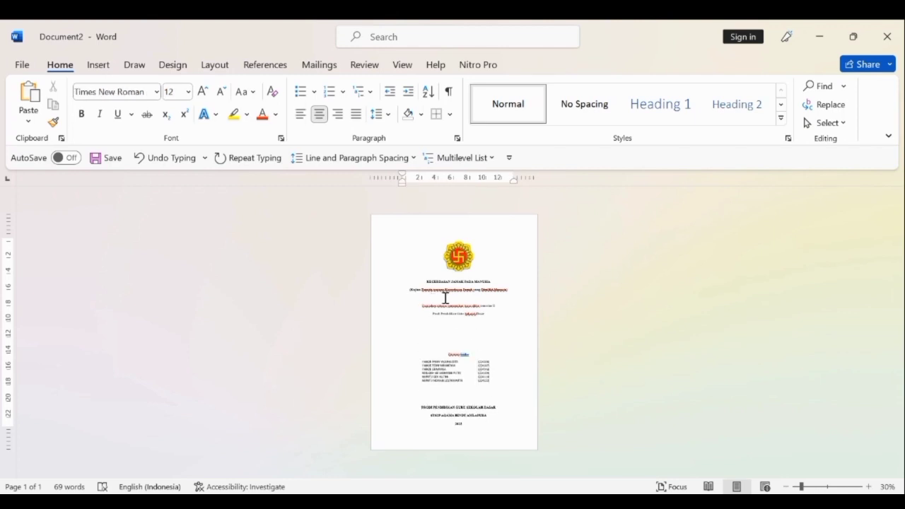
Add one blank line between the subtitle and the submission statement, and remove one blank line above "Disusun Oleh :".
left_click(479, 301)
key("Return")
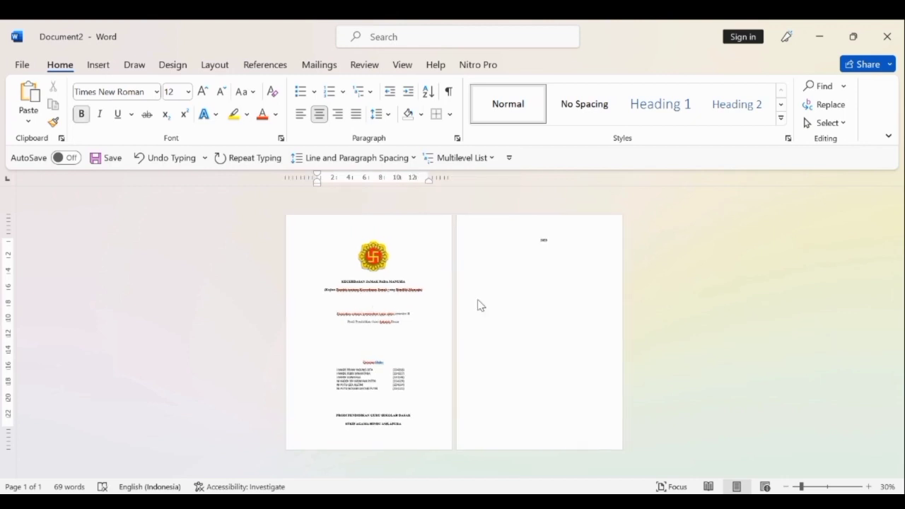
left_click(382, 351)
key("BackSpace")
scroll(484, 335, "up", 4, "ctrl")
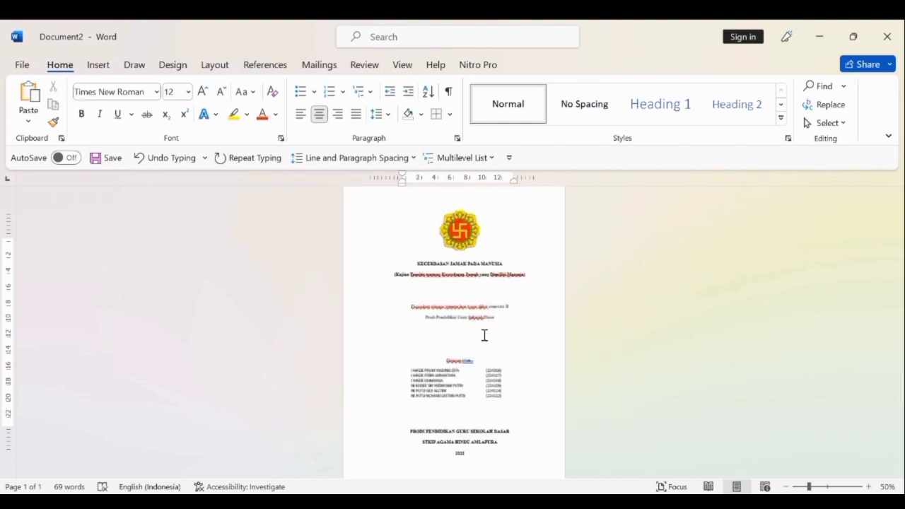
scroll(484, 336, "down", 4, "ctrl")
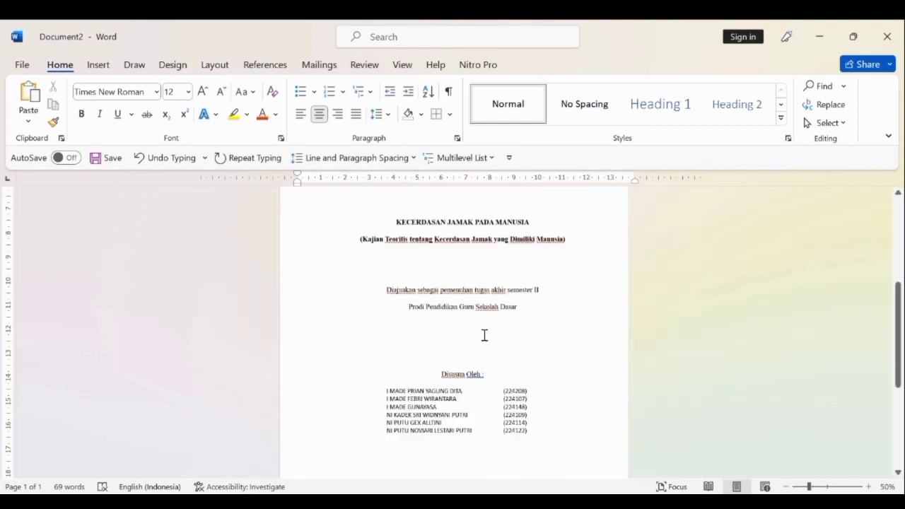
scroll(485, 335, "down", 2, "ctrl")
scroll(485, 335, "up", 4, "ctrl")
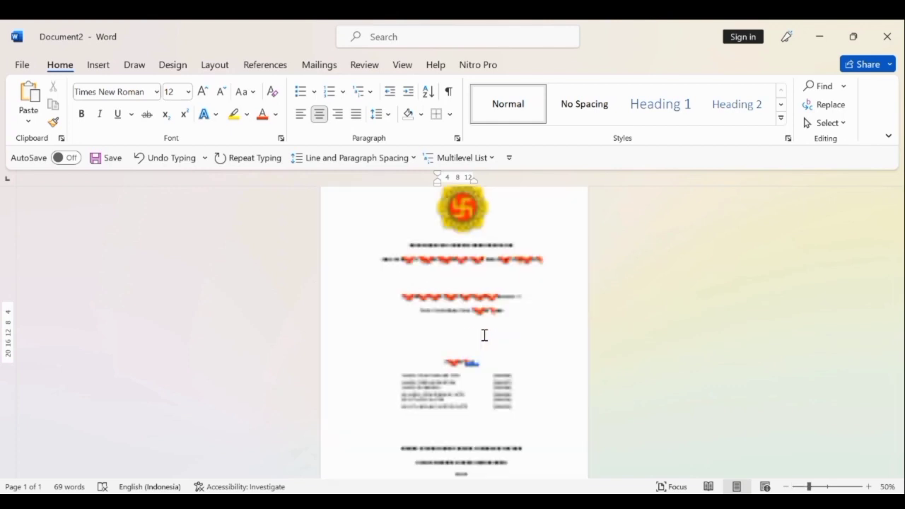
Enlarge the logo slightly with its proportions kept, and deselect it.
left_click(470, 216)
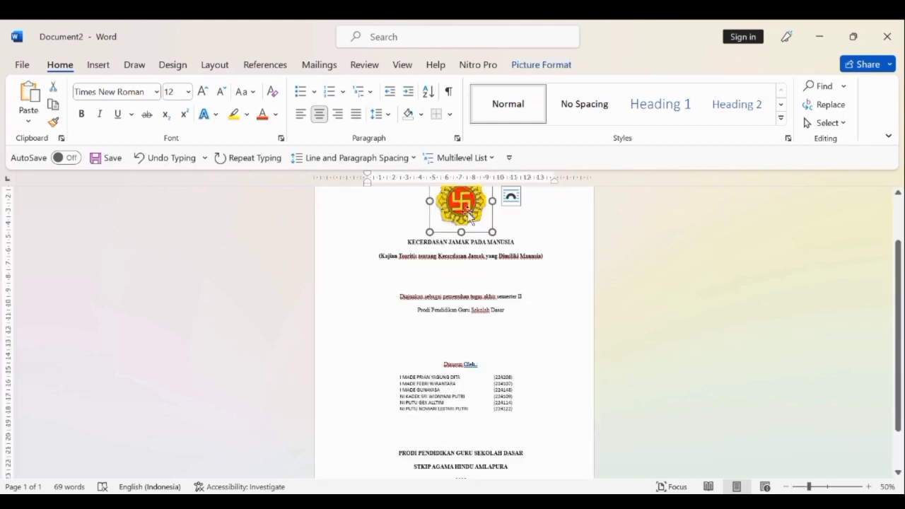
left_click_drag(492, 232, 390, 232)
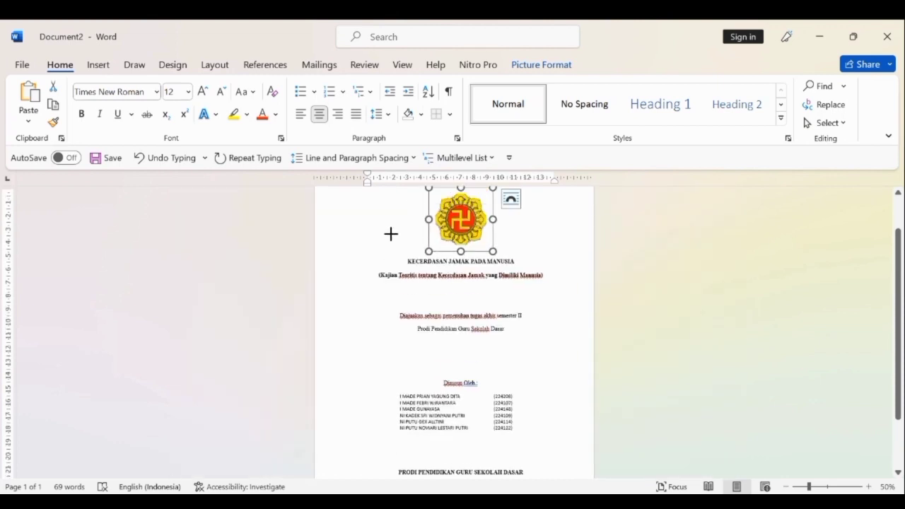
left_click(578, 263)
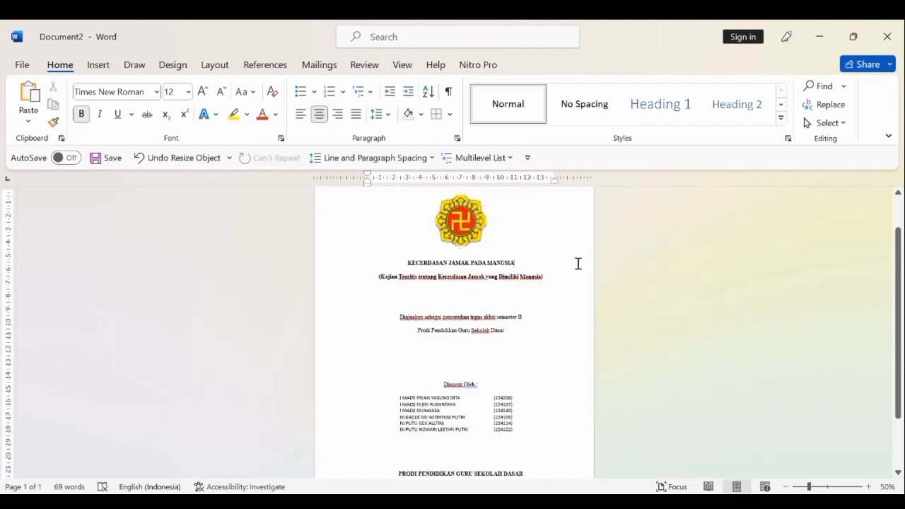
scroll(577, 263, "up", 6, "ctrl")
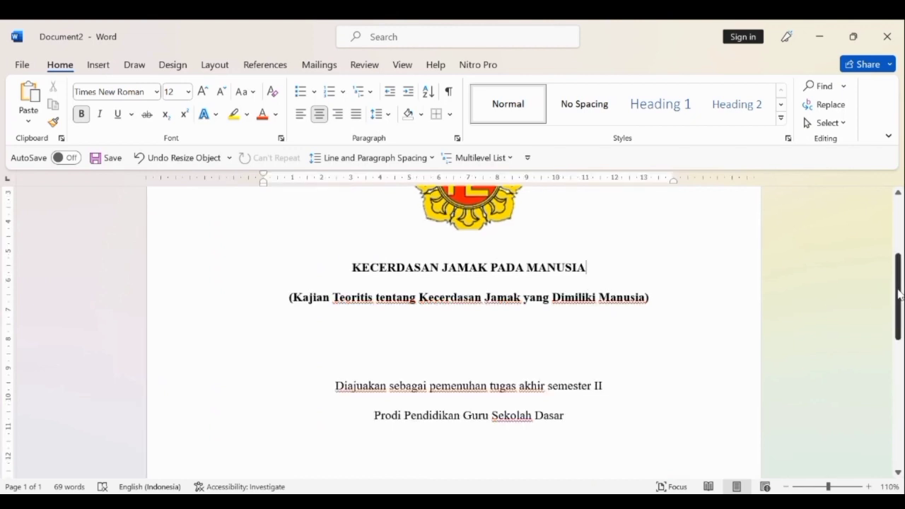
Try two more blank lines at the end of the author table's last number cell, and remove them.
left_click_drag(899, 294, 881, 386)
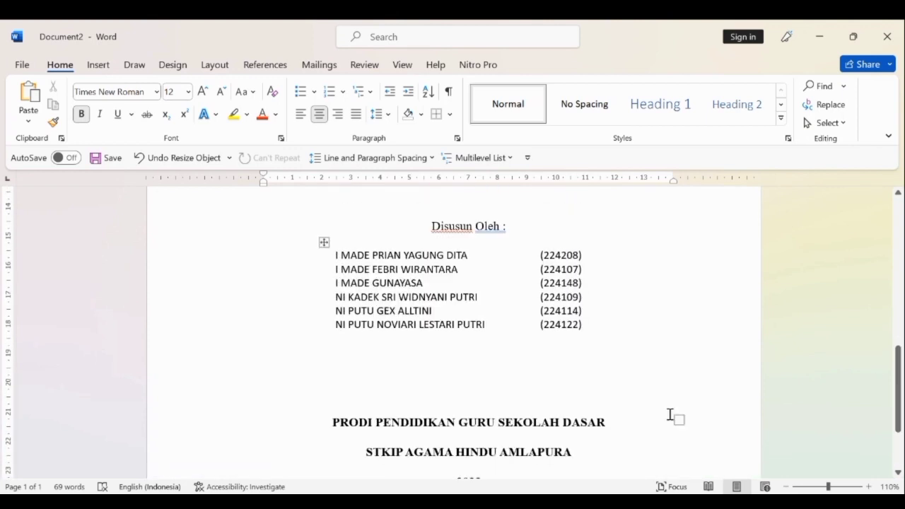
left_click(443, 394)
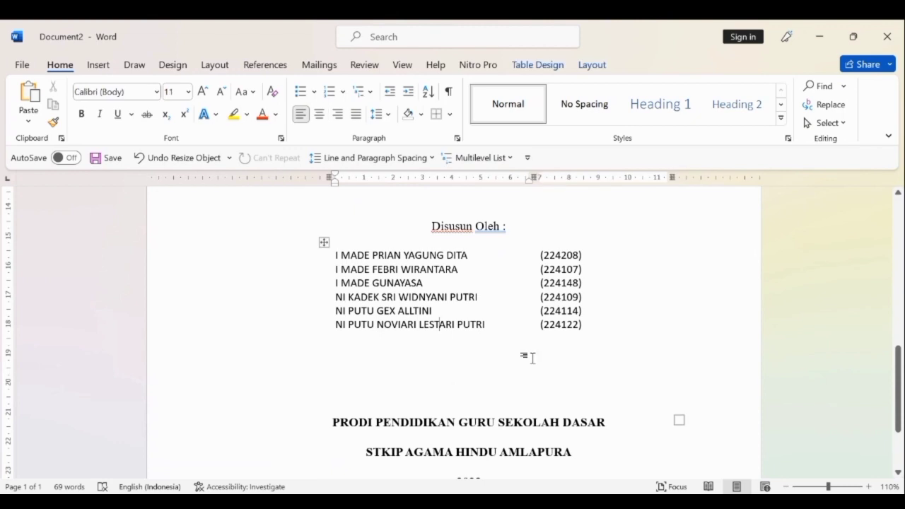
left_click(533, 358)
left_click(592, 331)
key("Return")
key("Return")
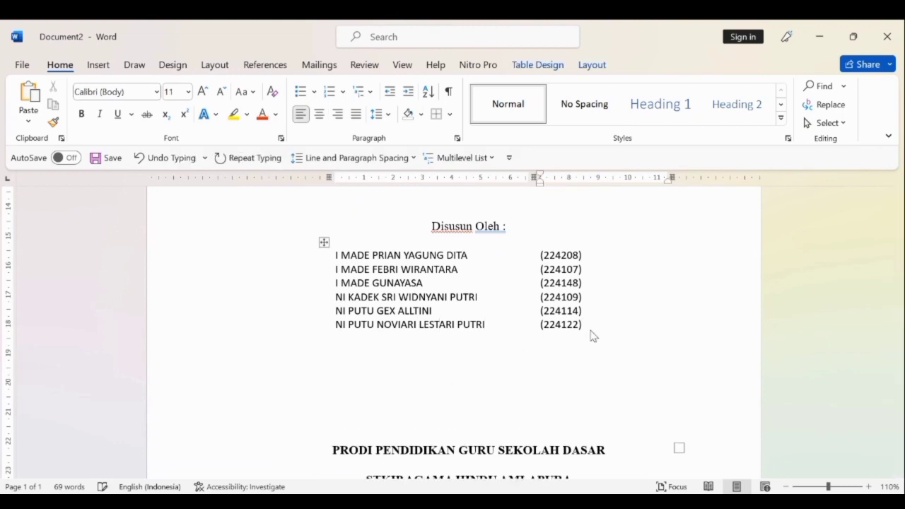
key("BackSpace")
key("BackSpace")
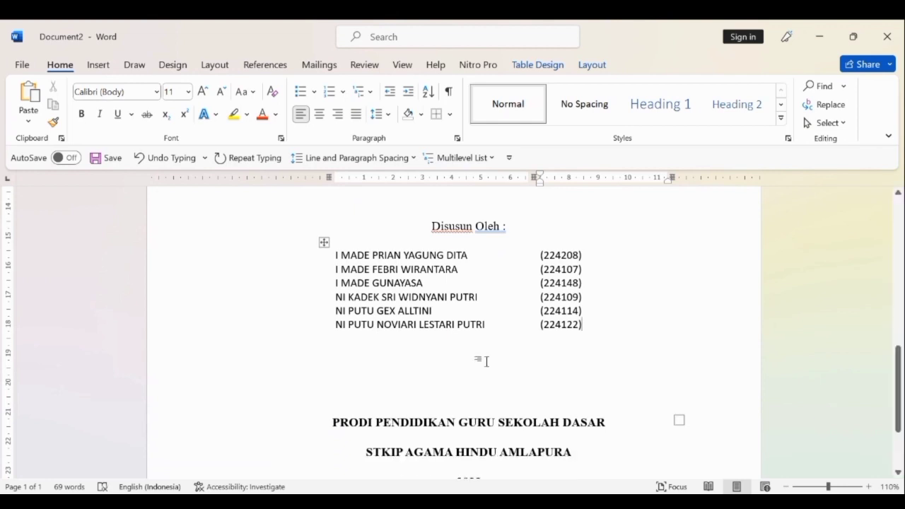
left_click(356, 408)
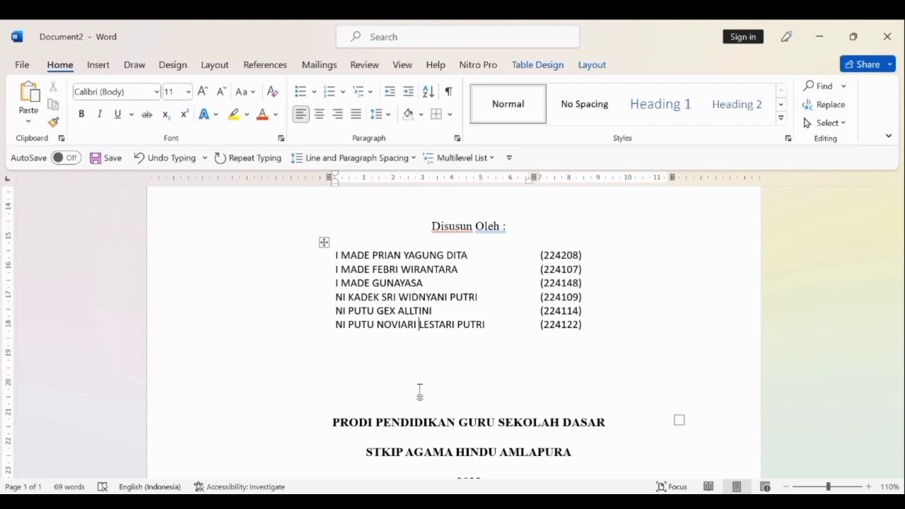
scroll(419, 391, "down", 7)
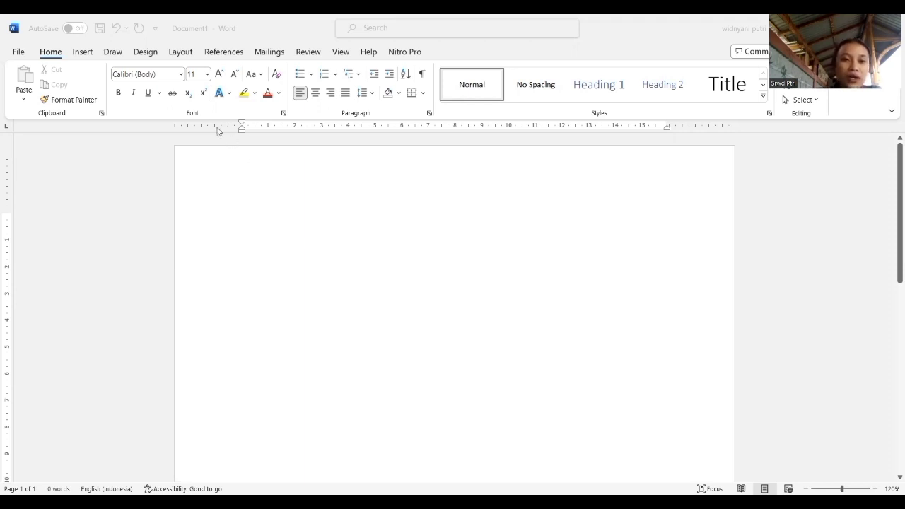
Open the full page setup options for the blank document and set the top margin to 4 cm and the bottom margin to 3 cm.
left_click(180, 55)
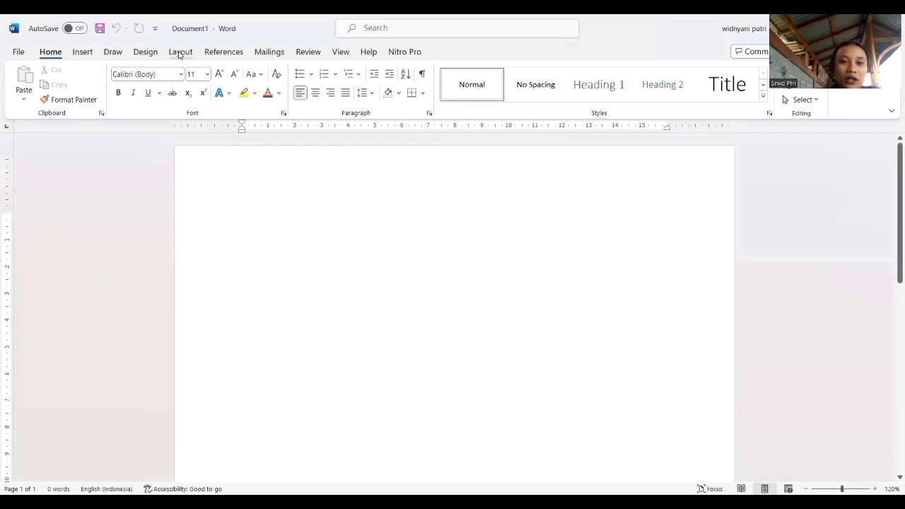
left_click(181, 53)
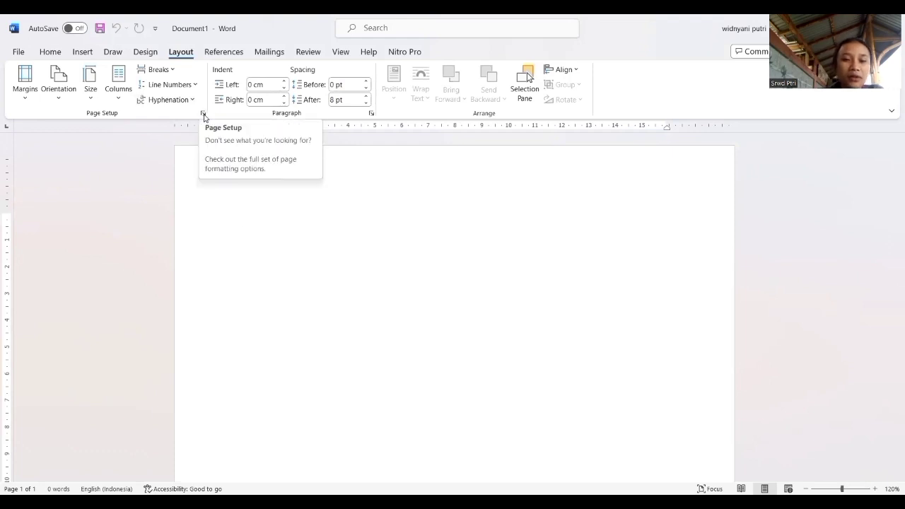
left_click(203, 113)
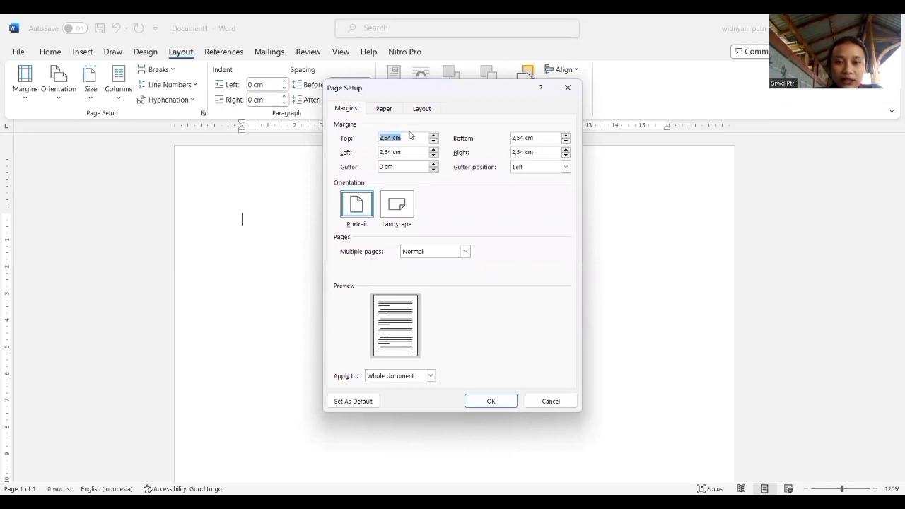
key("BackSpace")
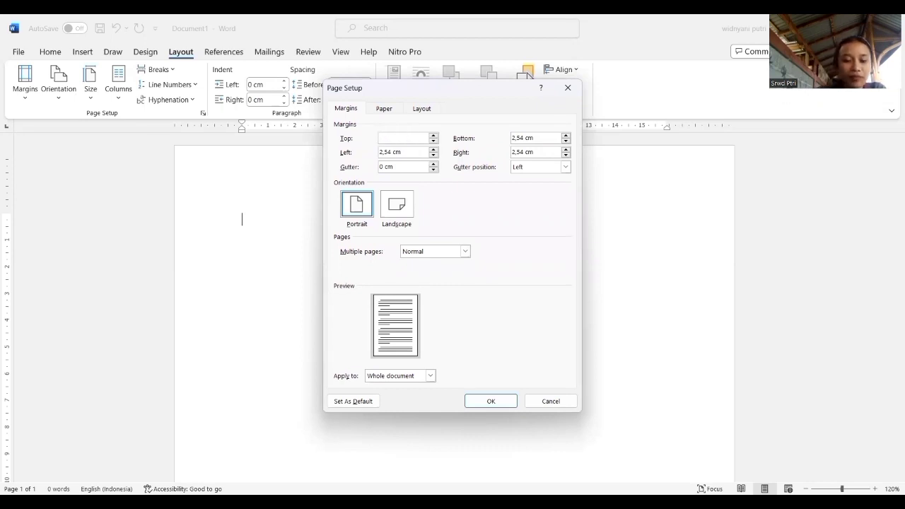
type("4")
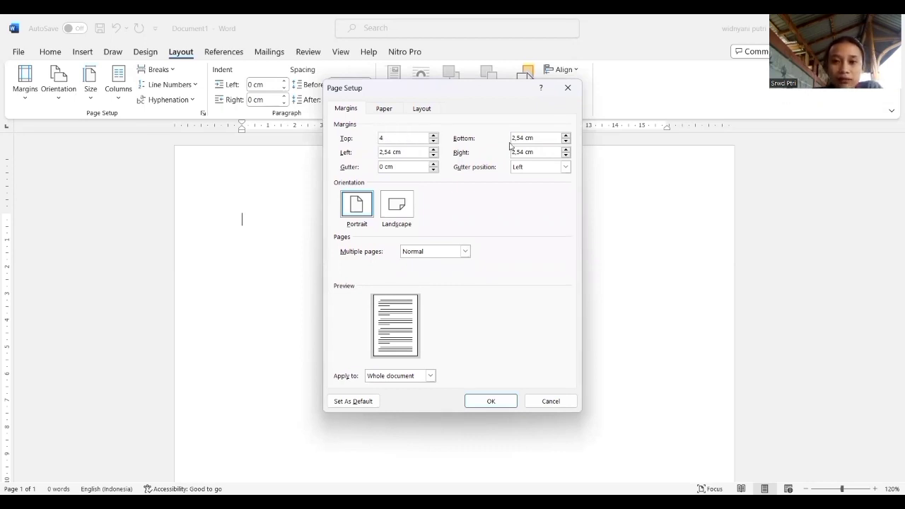
left_click(535, 139)
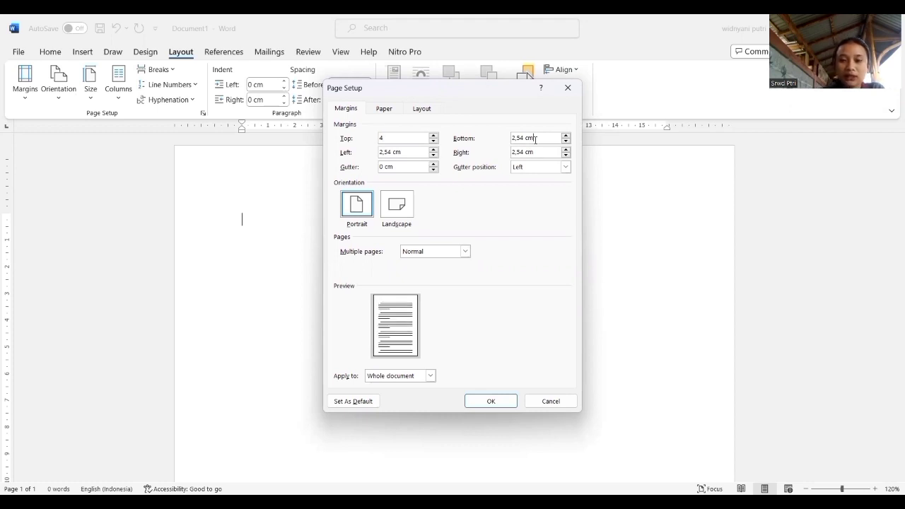
key("BackSpace")
key("BackSpace")
key("BackSpace")
key("BackSpace")
key("BackSpace")
key("BackSpace")
key("BackSpace")
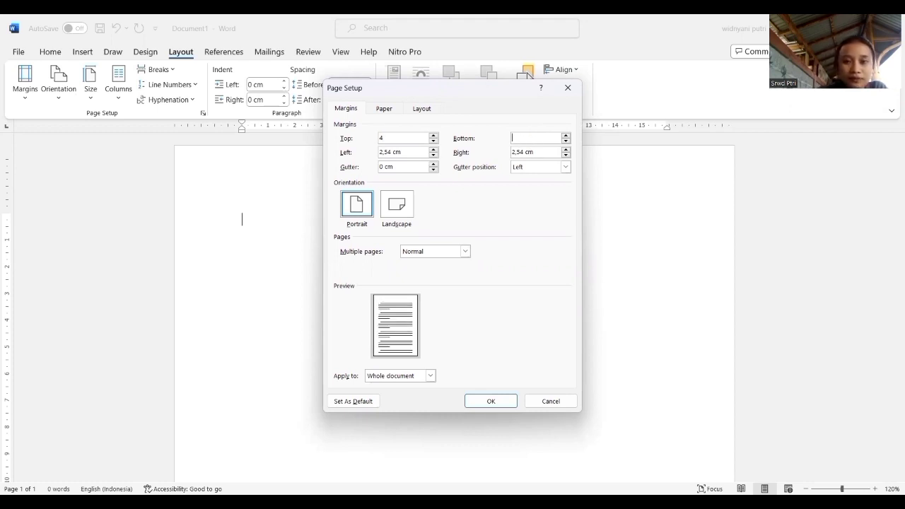
type("3")
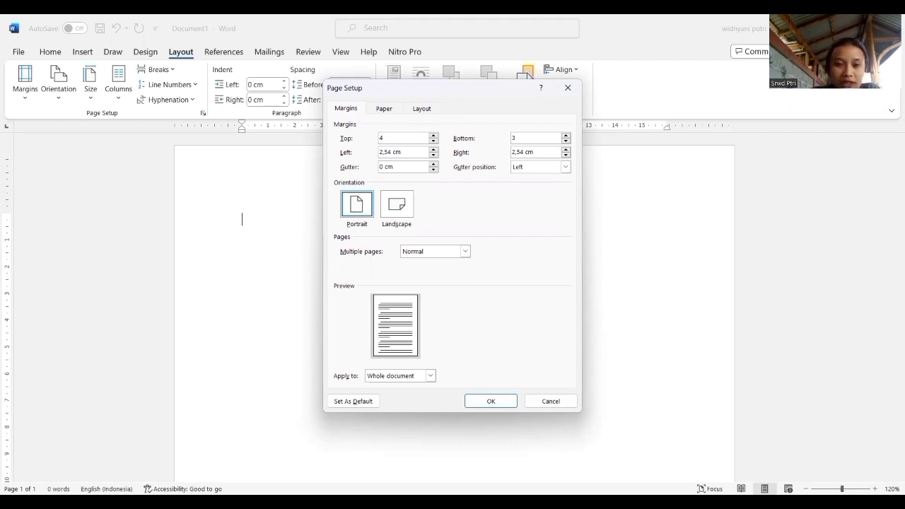
Set the left margin to 4 cm and the right margin to 3 cm.
left_click(407, 152)
key("BackSpace")
key("BackSpace")
key("BackSpace")
key("BackSpace")
key("BackSpace")
key("BackSpace")
key("BackSpace")
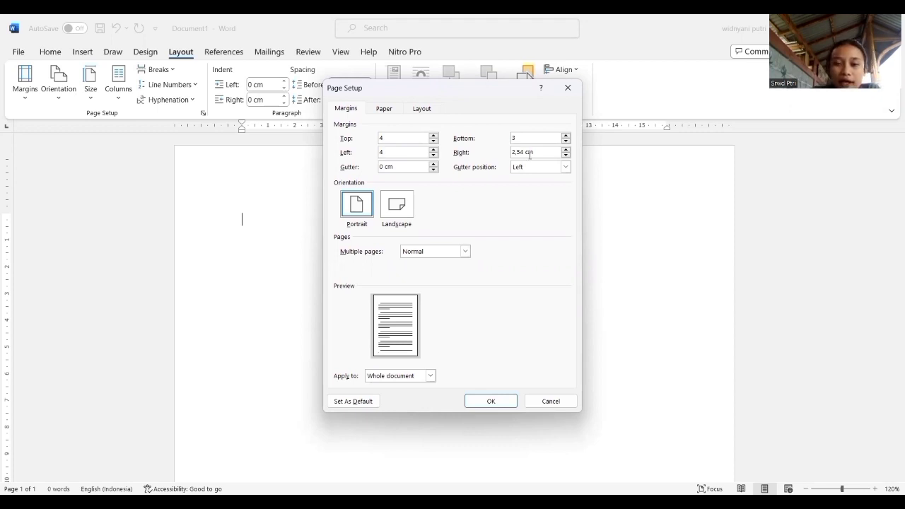
key("BackSpace")
key("BackSpace")
key("BackSpace")
key("BackSpace")
key("BackSpace")
key("BackSpace")
key("BackSpace")
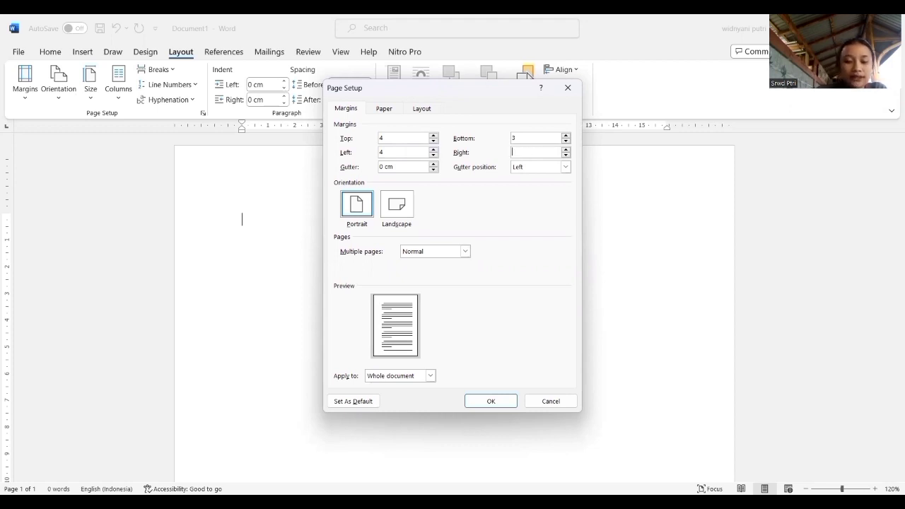
type("3")
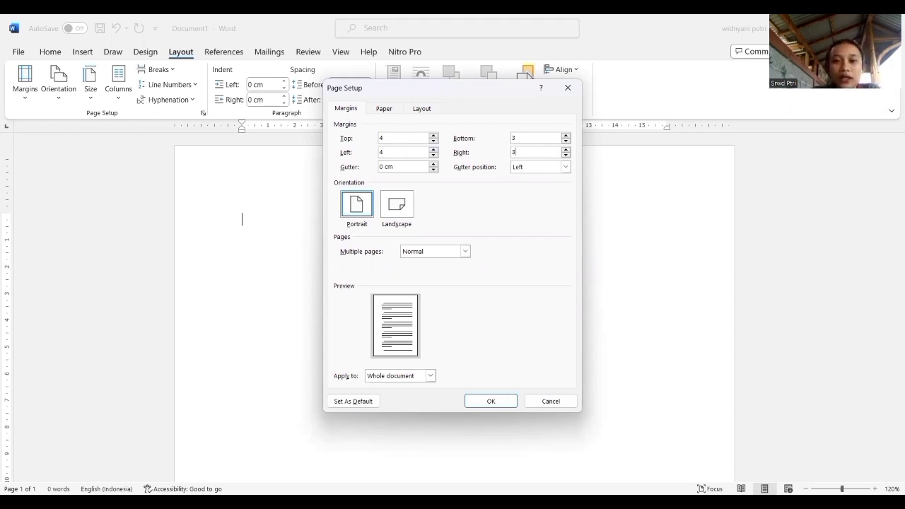
Choose A4 as the paper size and apply the page setup to the whole document.
left_click(385, 109)
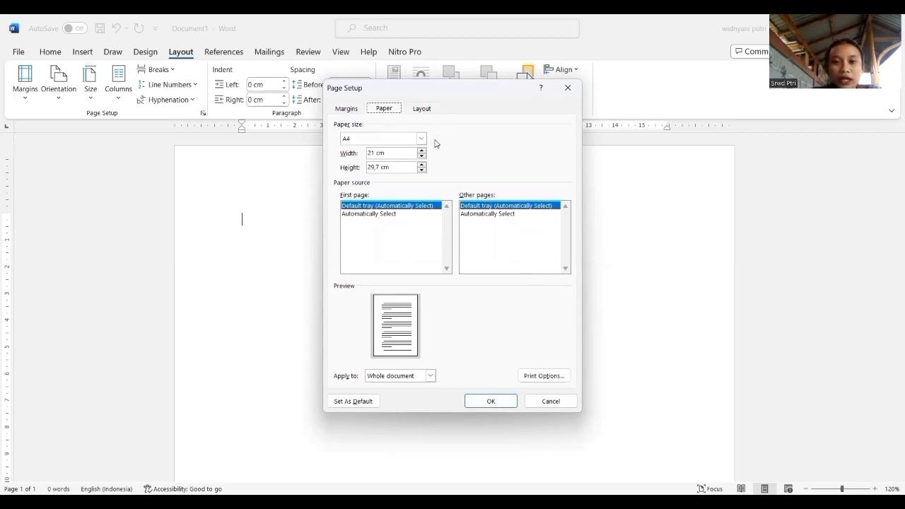
left_click(422, 139)
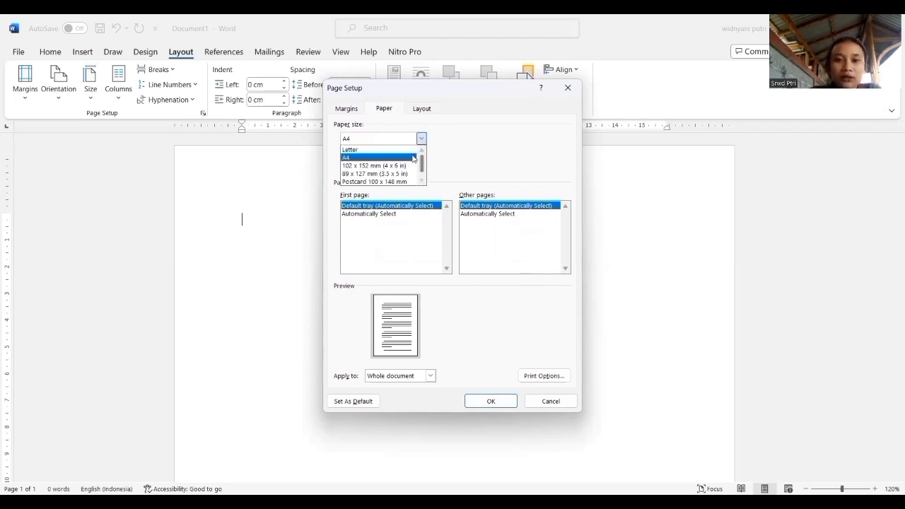
left_click(414, 158)
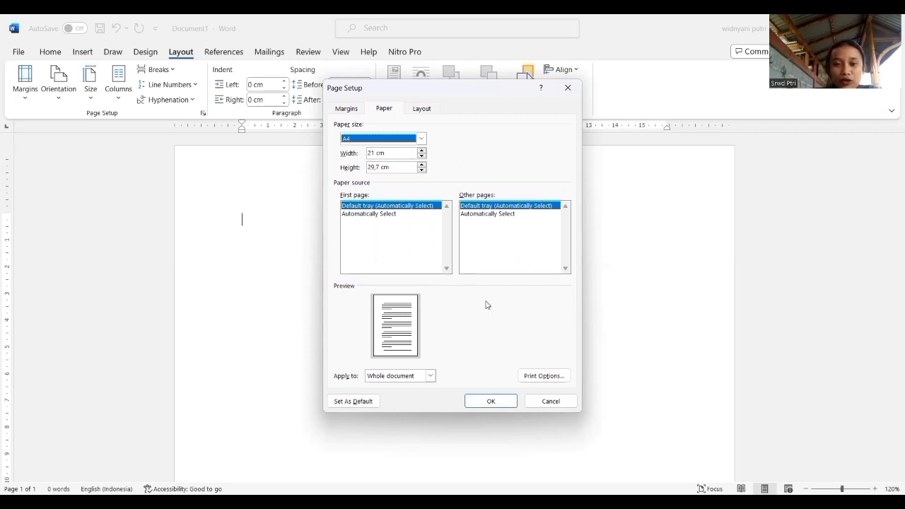
left_click(506, 400)
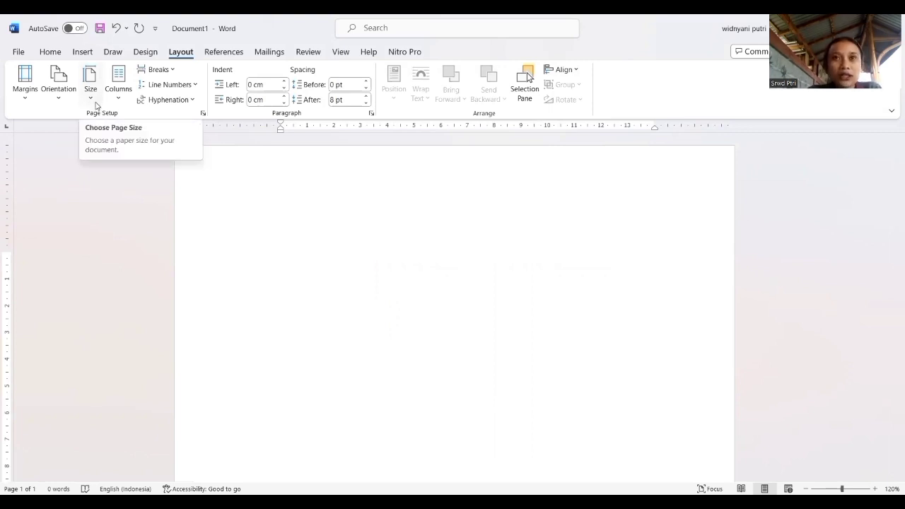
Set the text font to Times New Roman at size 14.
left_click(49, 54)
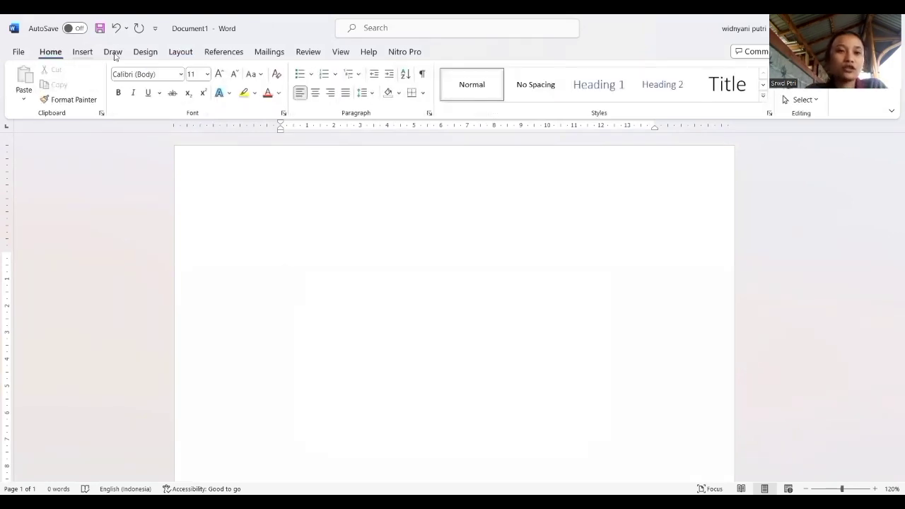
left_click(182, 74)
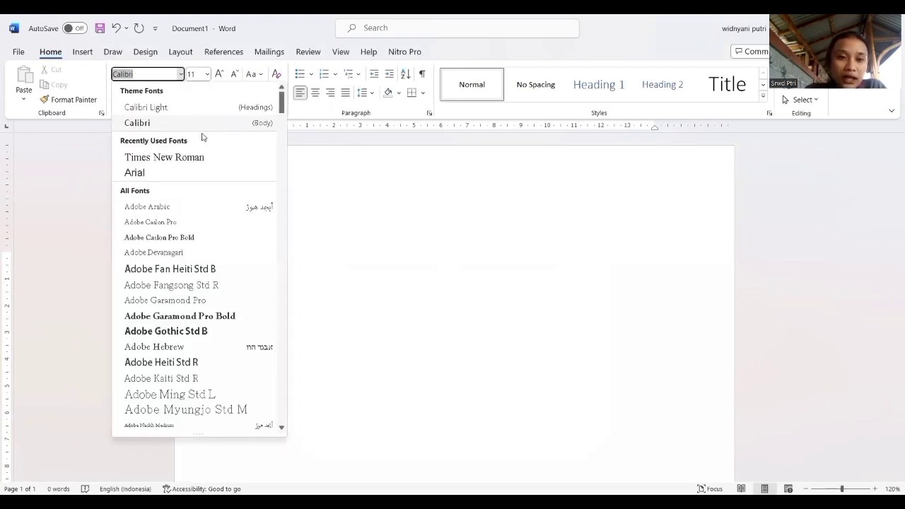
left_click(198, 157)
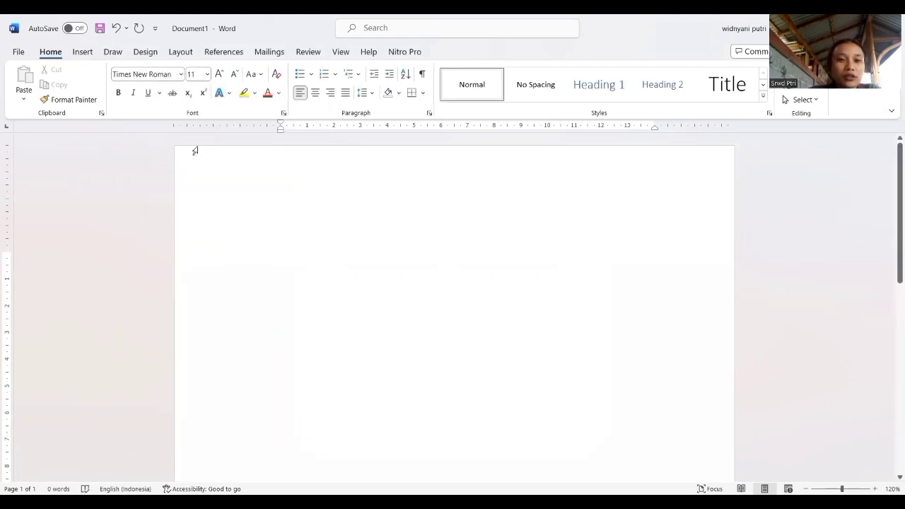
left_click(208, 75)
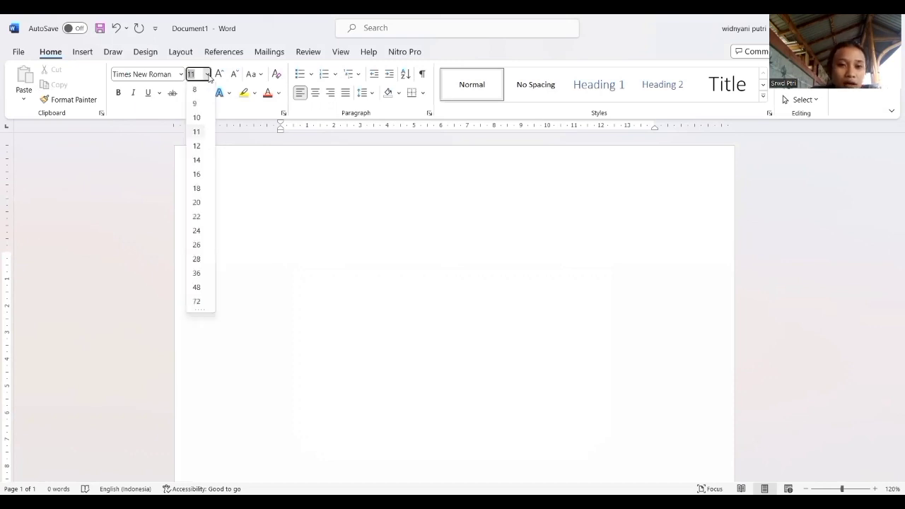
left_click(200, 160)
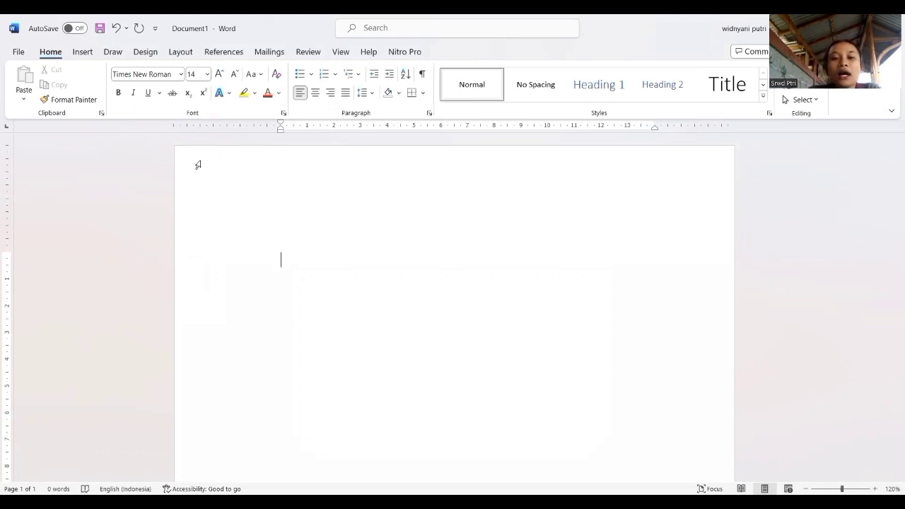
Add the centred heading "KATA PENGANTAR" on the first line of the page.
left_click(312, 92)
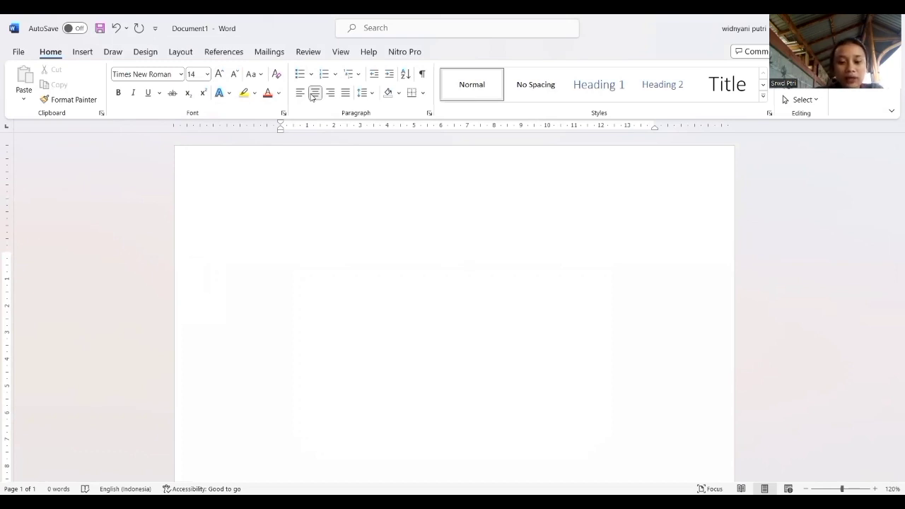
type("KATA")
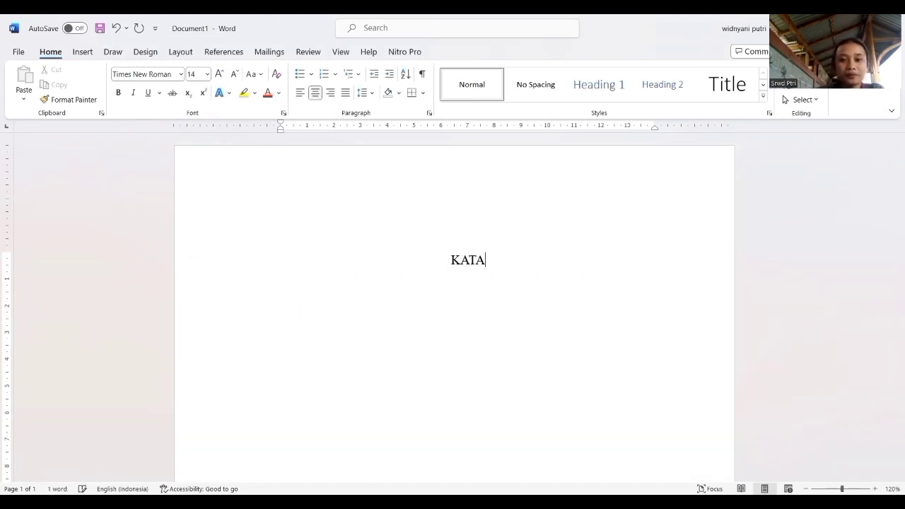
type(" PENGA")
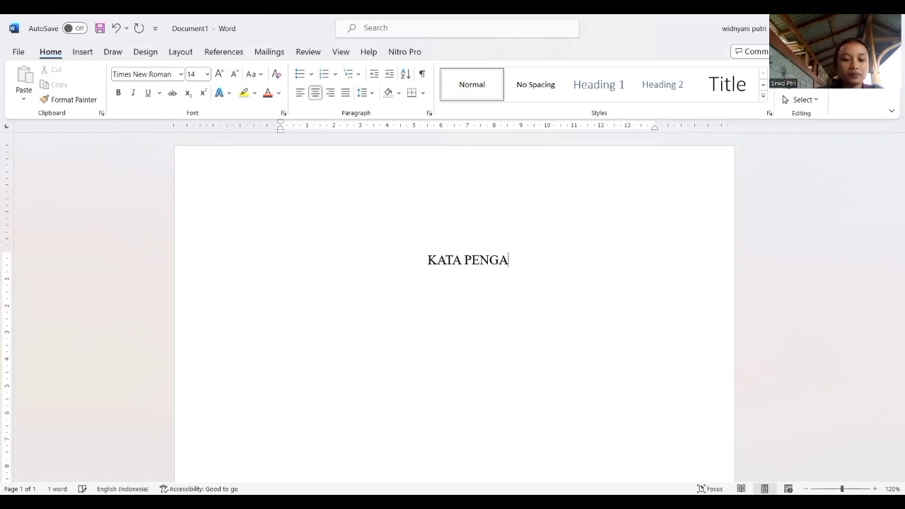
type("NTAR")
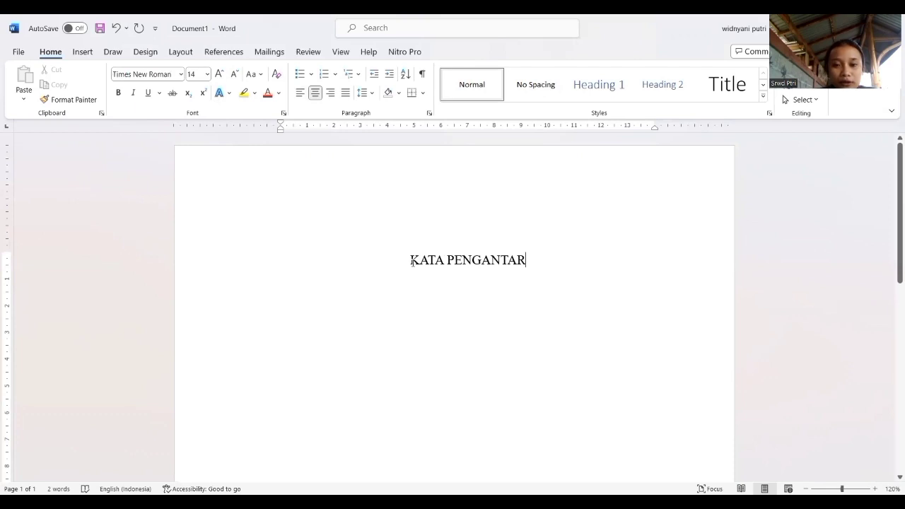
Make the "KATA PENGANTAR" heading bold and insert a page break after it.
left_click_drag(411, 262, 523, 260)
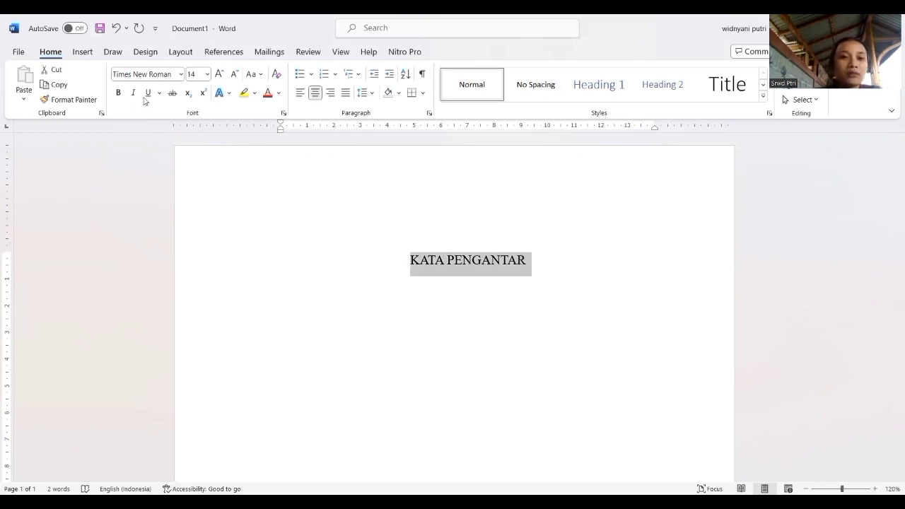
left_click(119, 93)
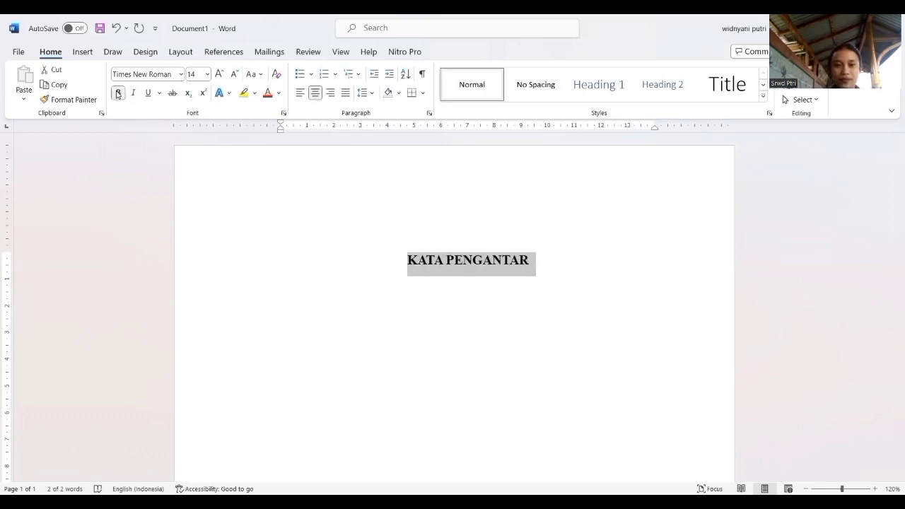
left_click(567, 261)
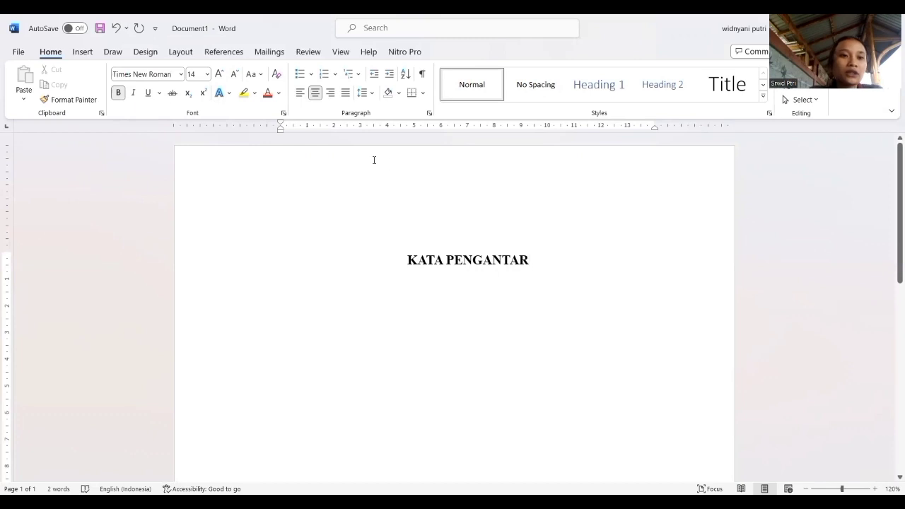
left_click(83, 51)
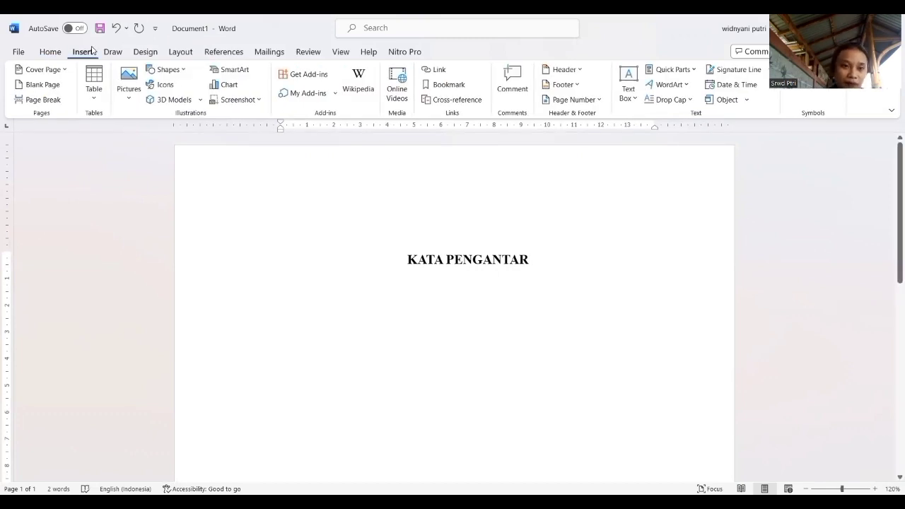
left_click(61, 104)
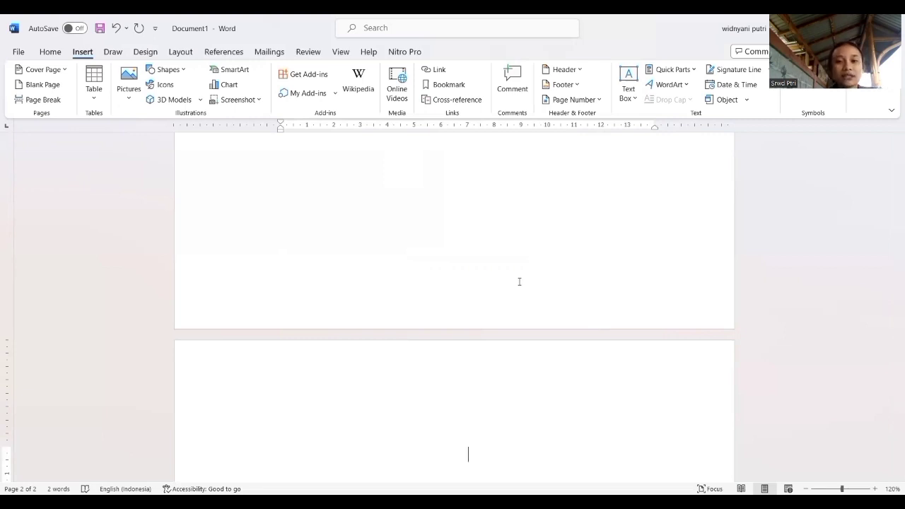
Add the centred bold heading "DAFTAR ISI" on the first line of the second page.
left_click(51, 56)
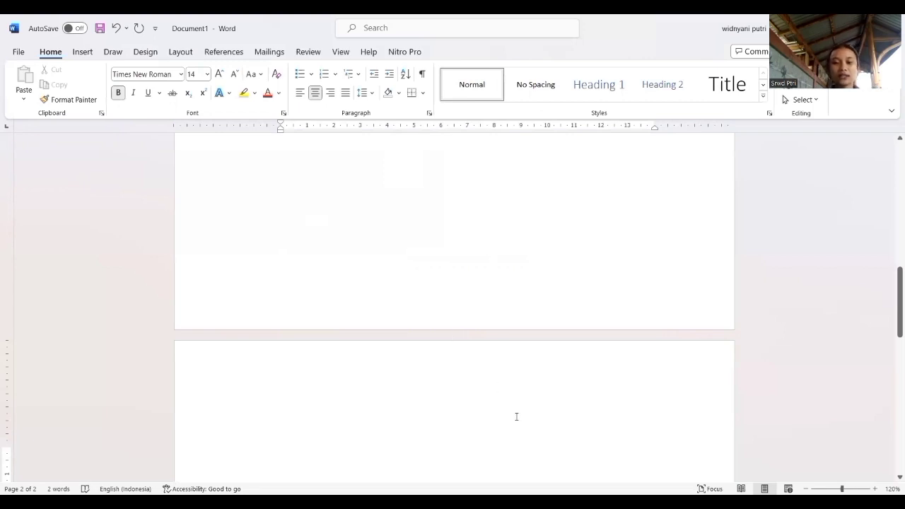
type("D")
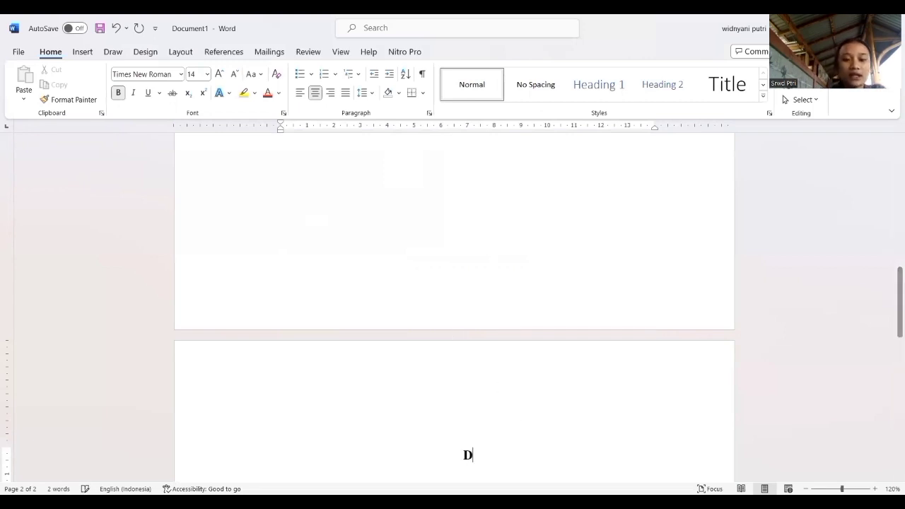
type("AFTAR ISI")
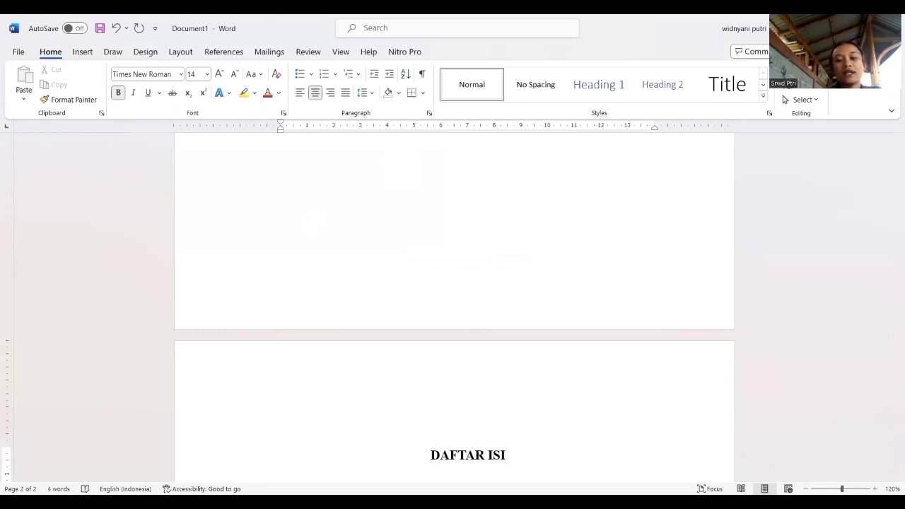
left_click(161, 147)
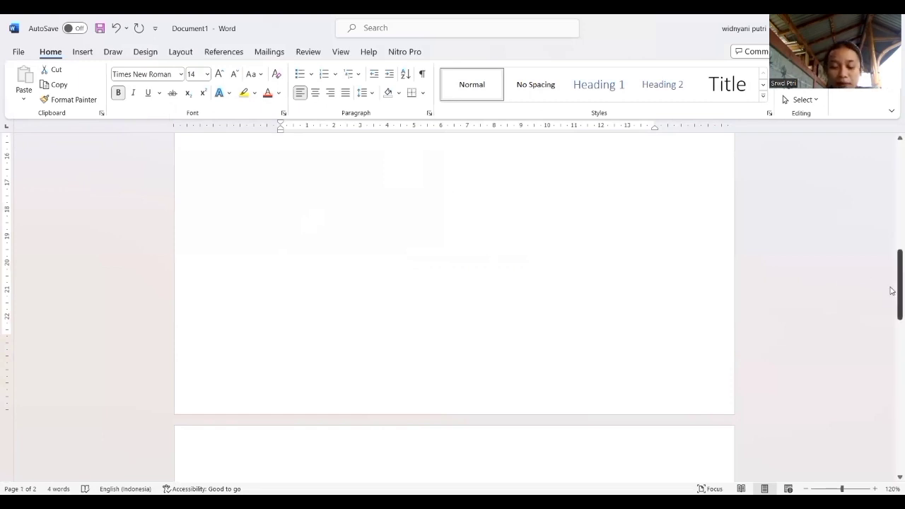
left_click_drag(892, 297, 892, 338)
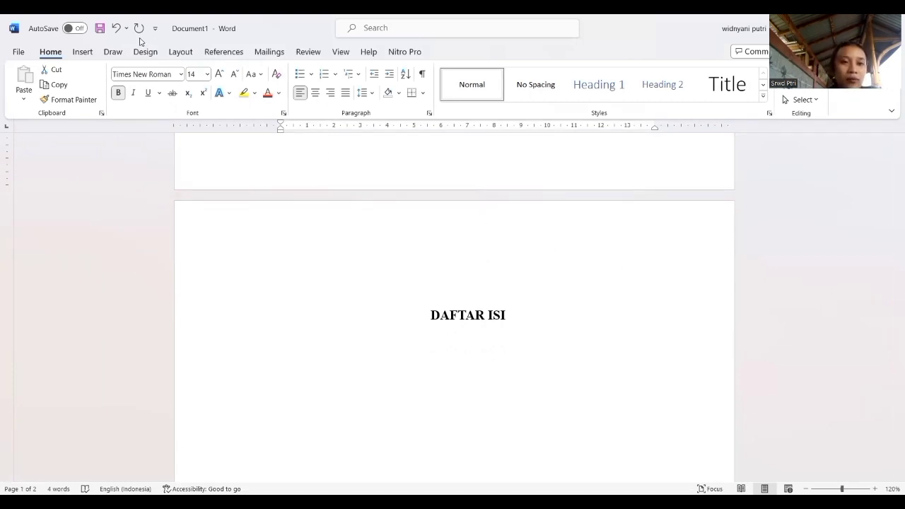
left_click(83, 52)
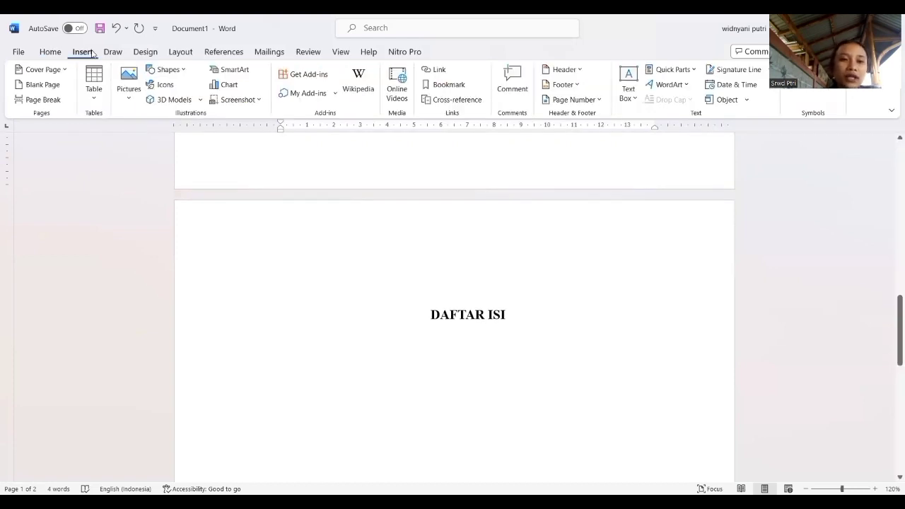
left_click(59, 104)
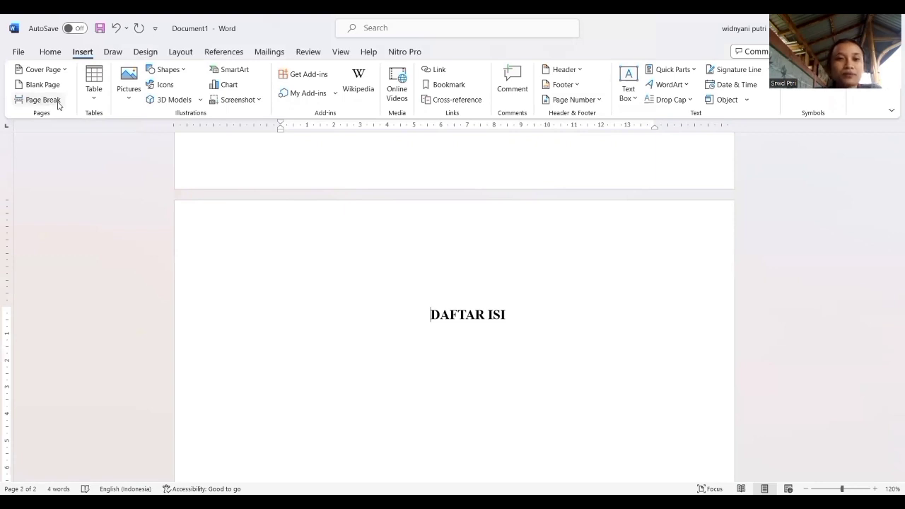
left_click(59, 104)
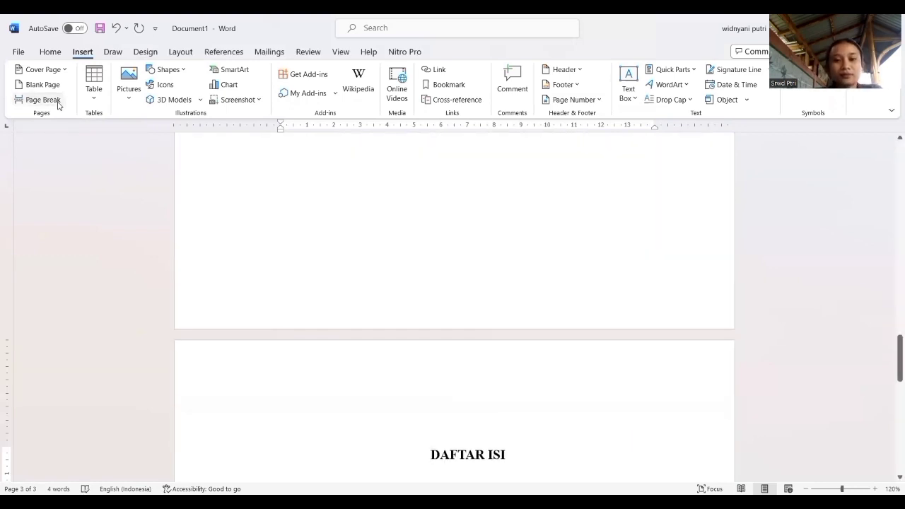
left_click(115, 28)
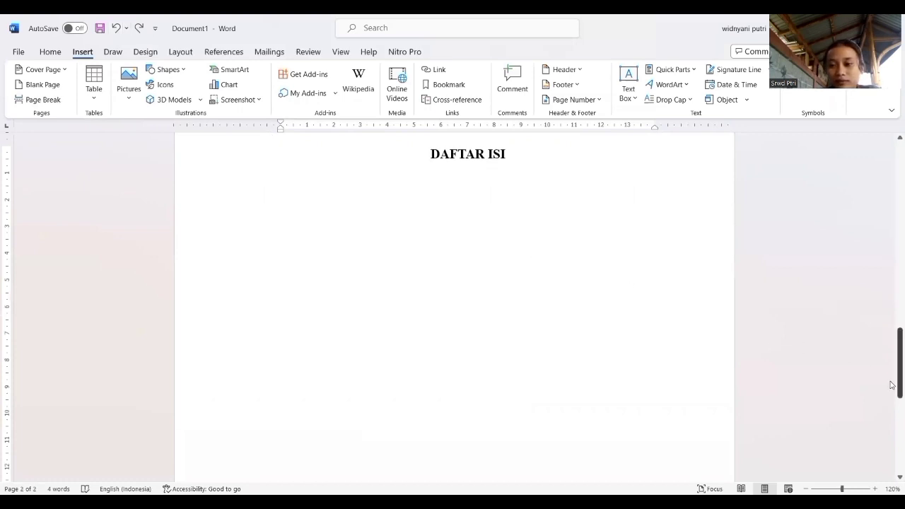
Insert a page break directly after the "DAFTAR ISI" heading to start a third page.
scroll(681, 436, "down", 4)
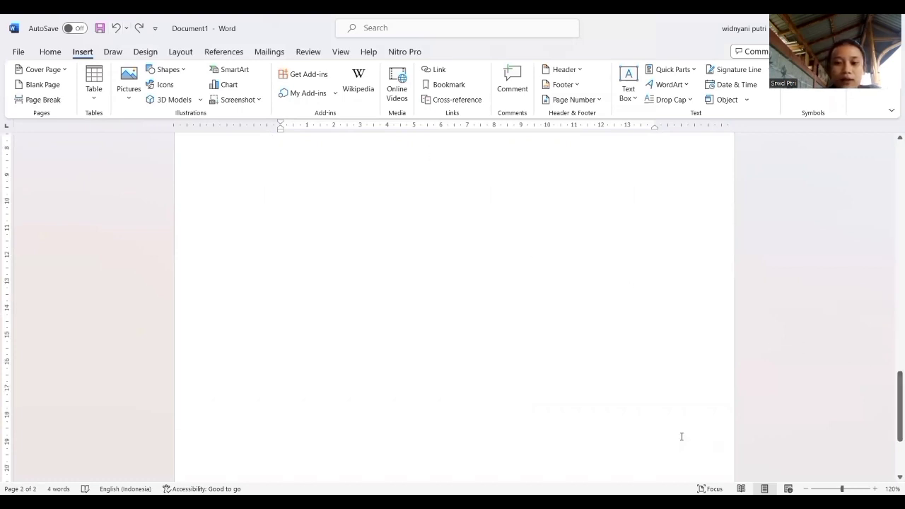
left_click(481, 327)
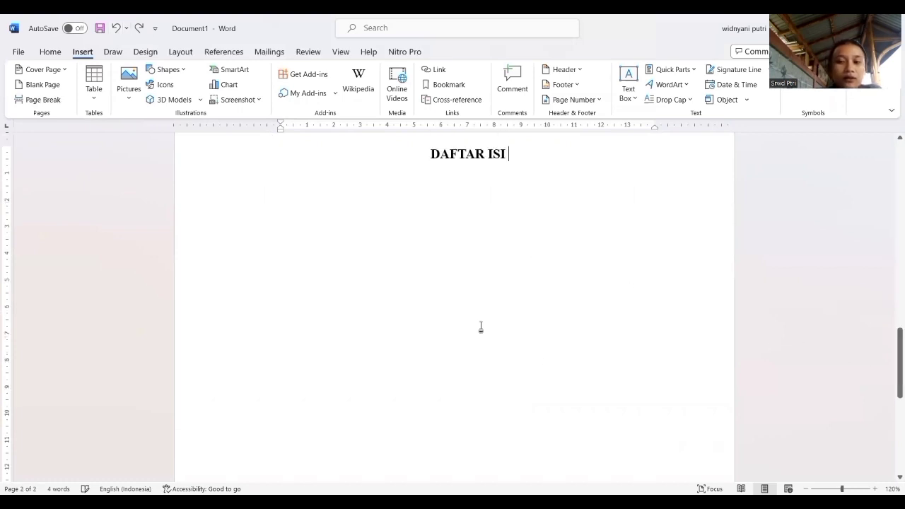
left_click(59, 100)
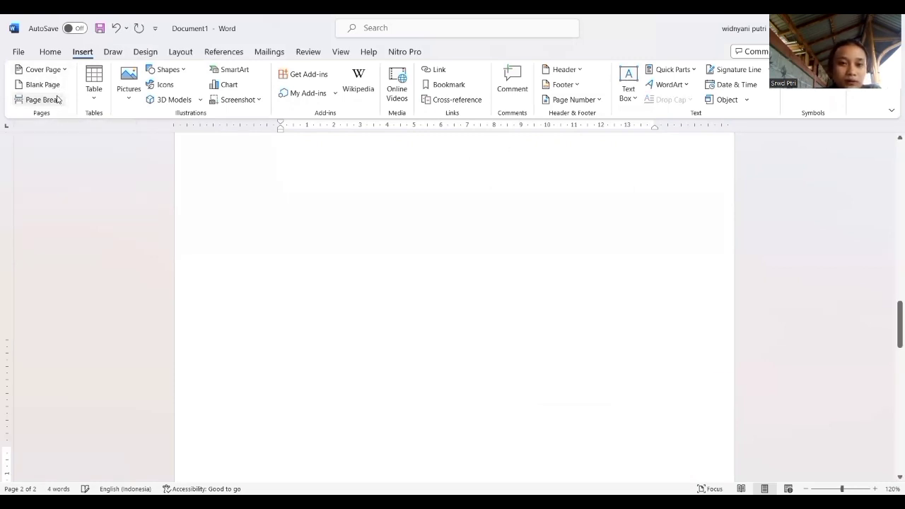
left_click(59, 100)
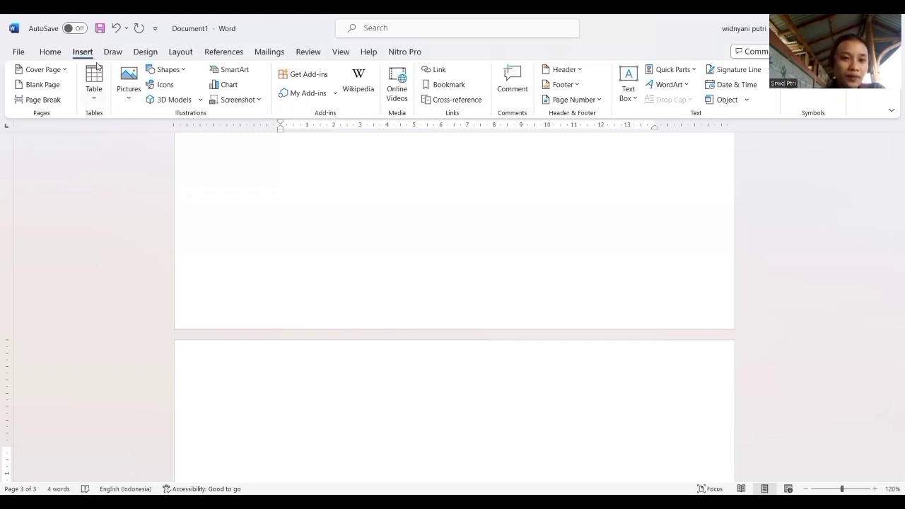
Add the centred bold heading "BAB I PENDAHULUAN" on the third page and start a left-aligned line below it.
left_click(48, 53)
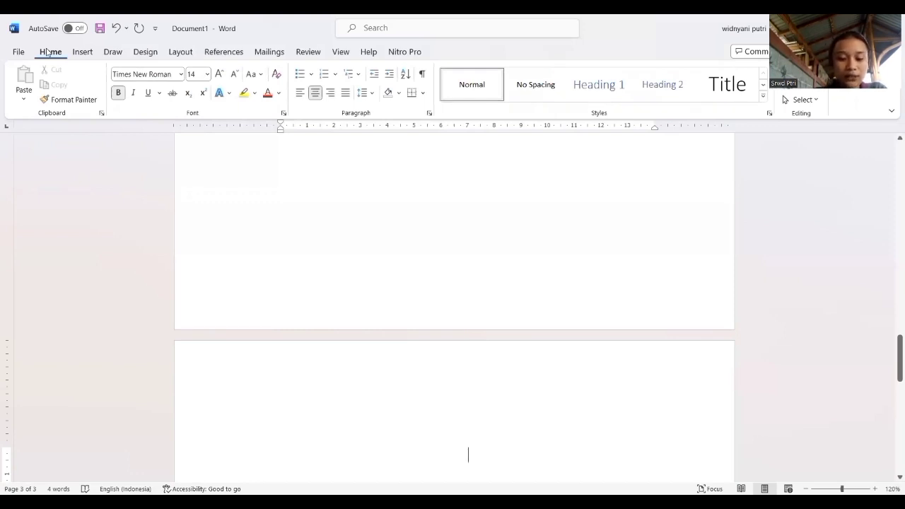
type("BAB ")
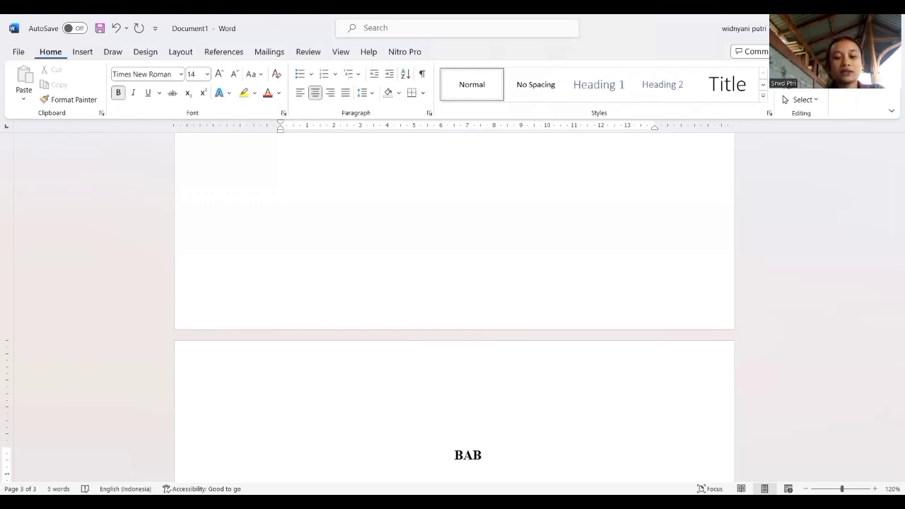
type("I PENDAJ")
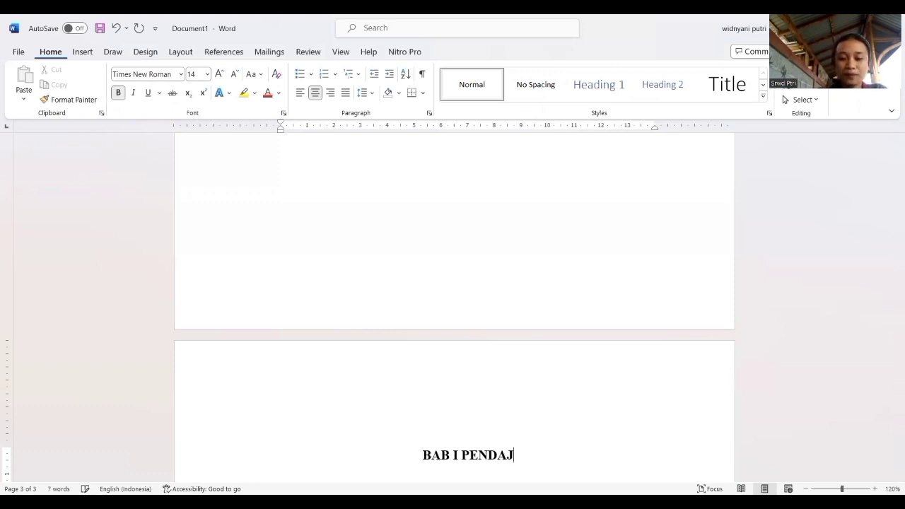
key("BackSpace")
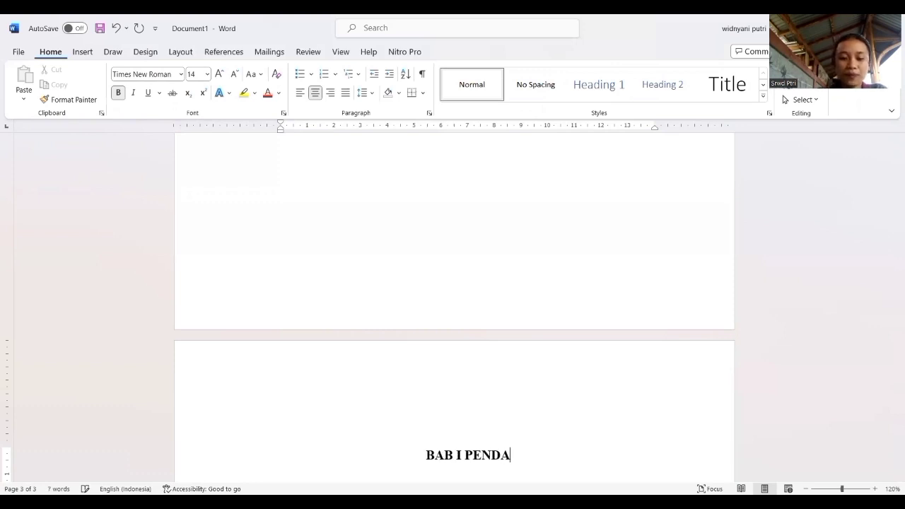
type("HULUAN")
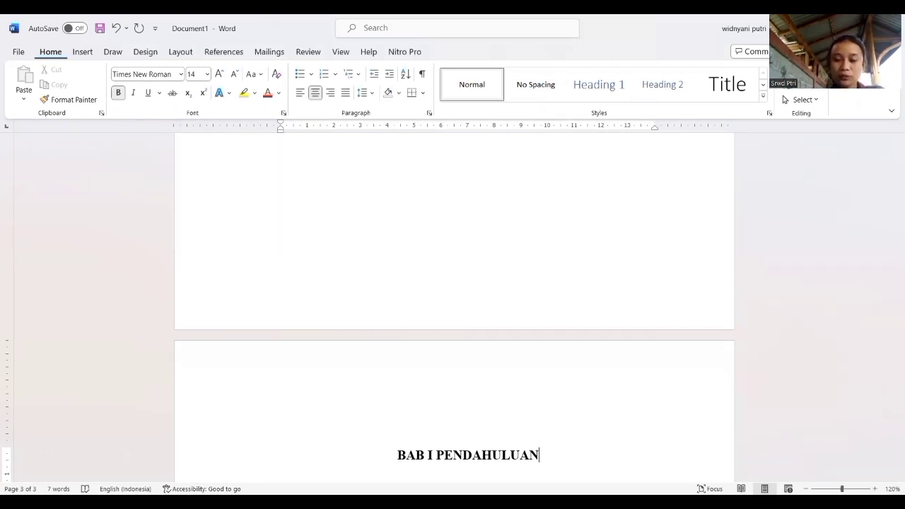
key("Return")
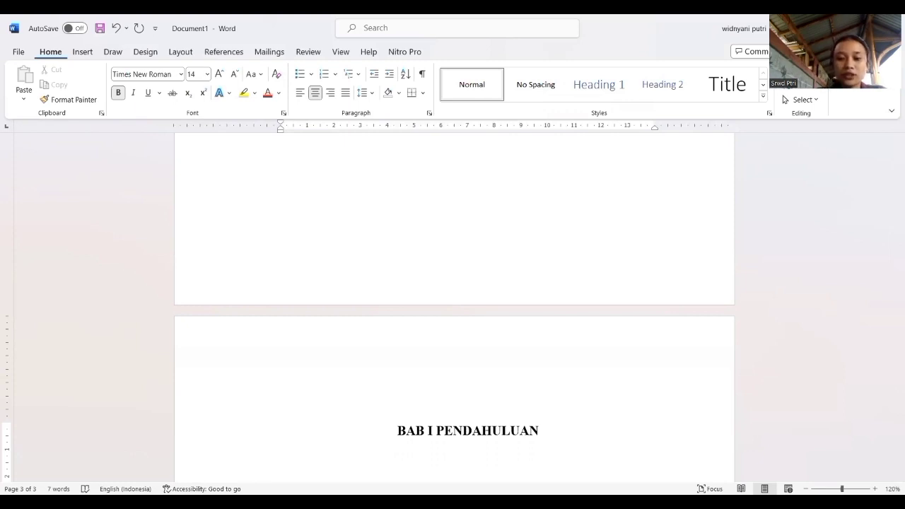
key("ctrl+l")
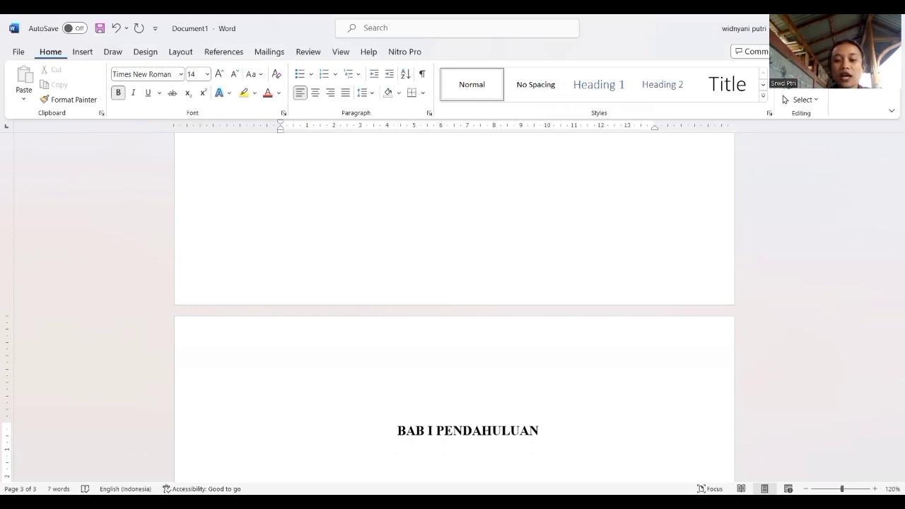
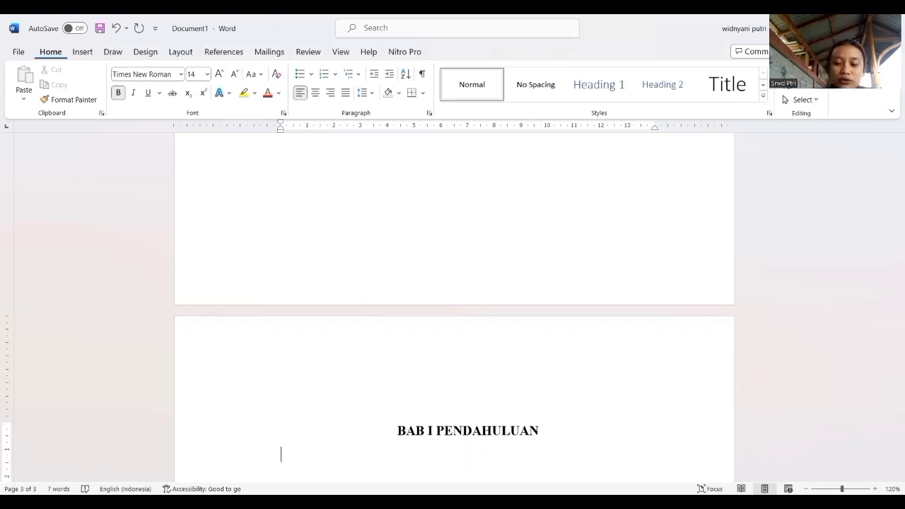
Leave a blank line below the "BAB I PENDAHULUAN" heading and indent the new line by one tab stop.
key("Return")
key("Tab")
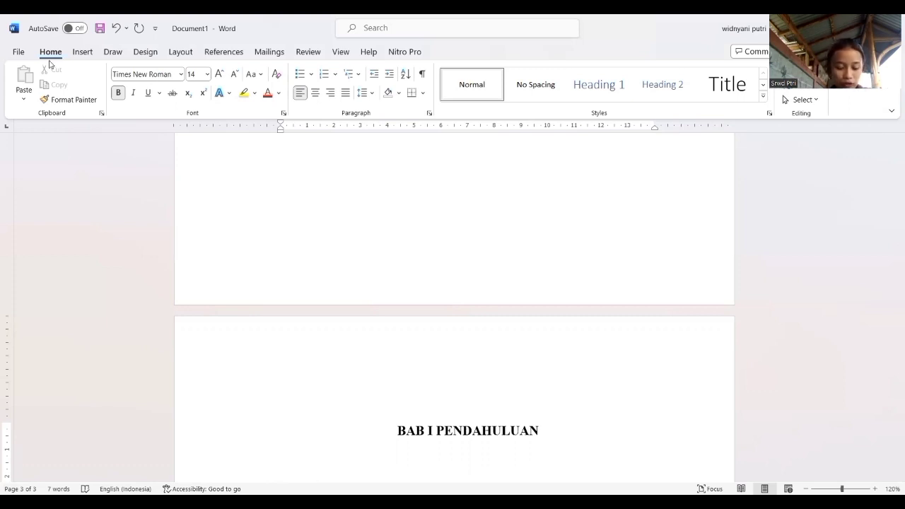
type("1.1")
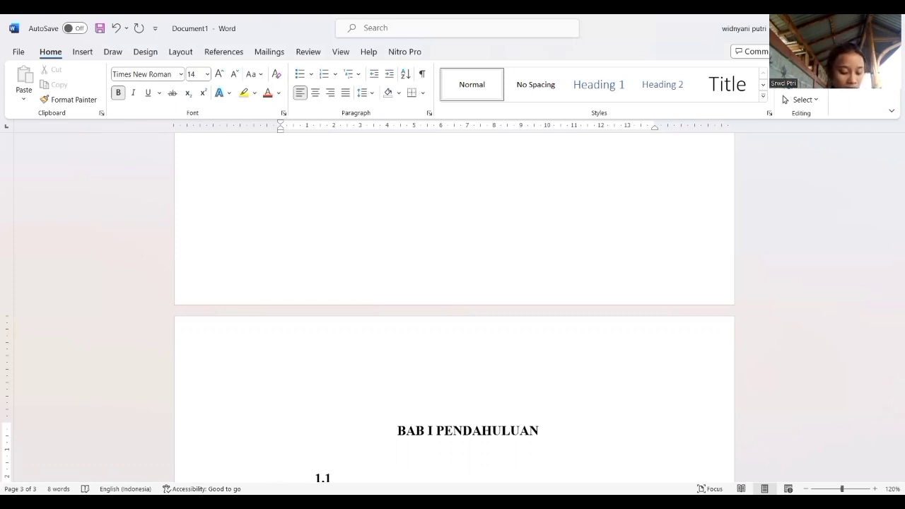
type(" LATAR")
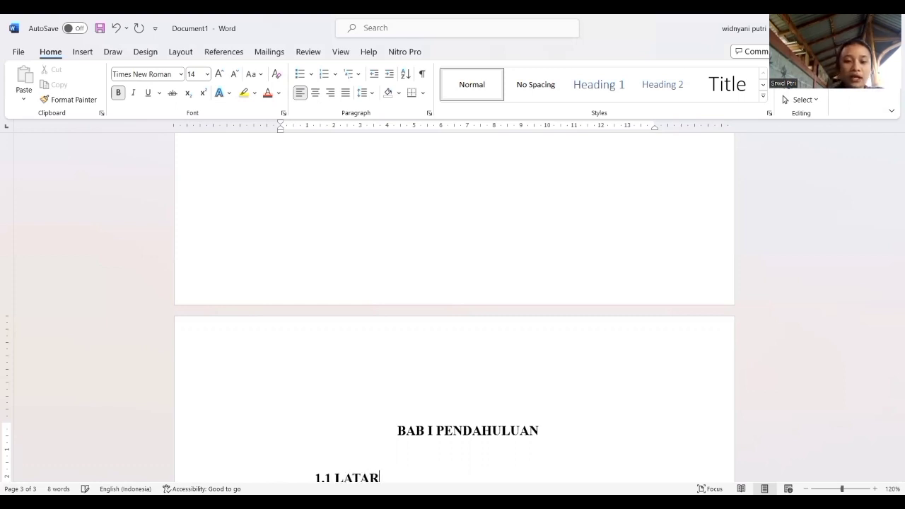
type(" BELAKA")
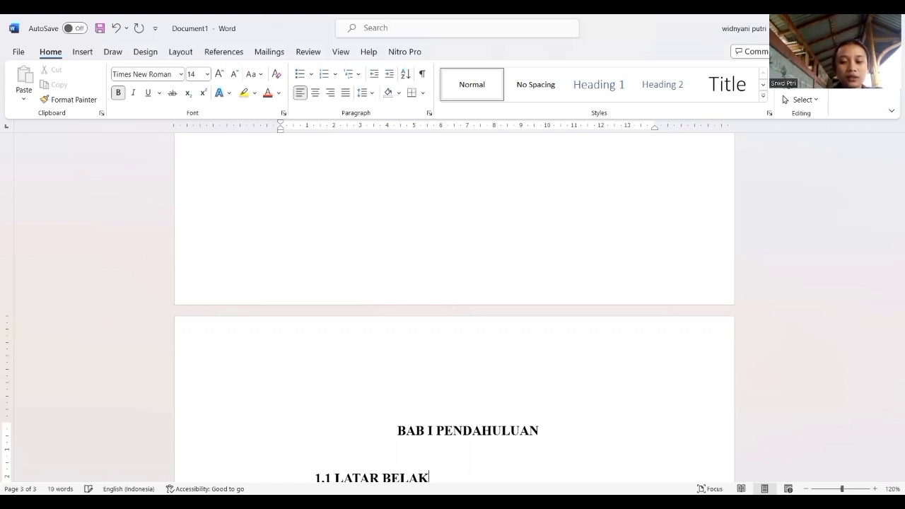
key("BackSpace")
key("BackSpace")
key("BackSpace")
key("BackSpace")
key("BackSpace")
key("BackSpace")
key("BackSpace")
key("BackSpace")
key("BackSpace")
key("BackSpace")
key("BackSpace")
key("BackSpace")
key("BackSpace")
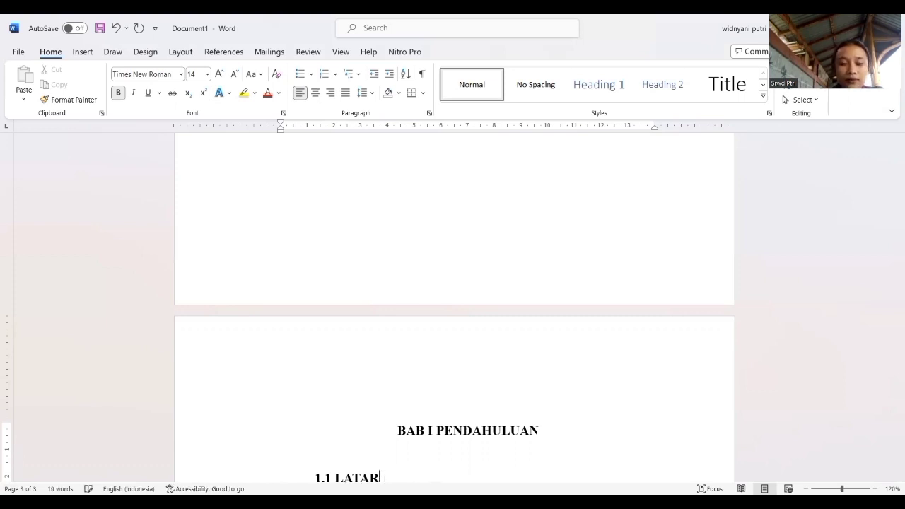
key("BackSpace")
key("BackSpace")
key("BackSpace")
key("BackSpace")
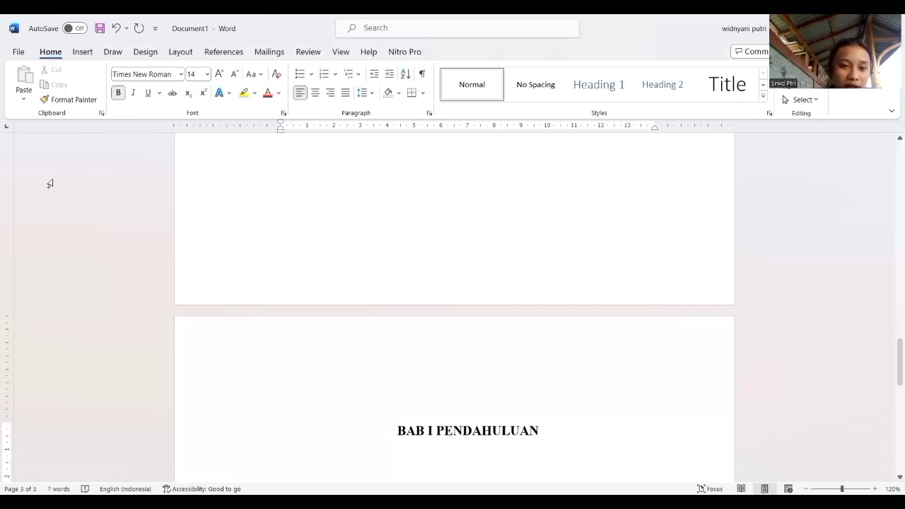
Set the font size to 13 for the indented line under "BAB I PENDAHULUAN".
left_click(208, 74)
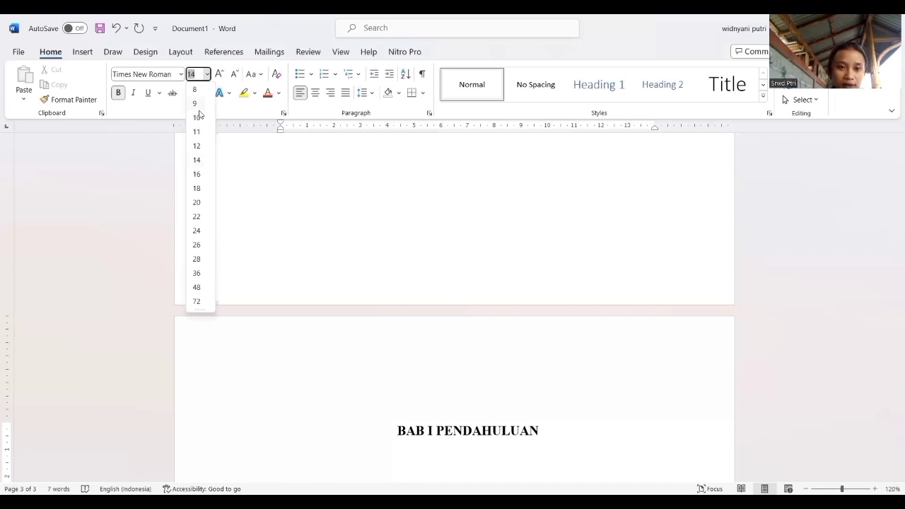
key("BackSpace")
type("132")
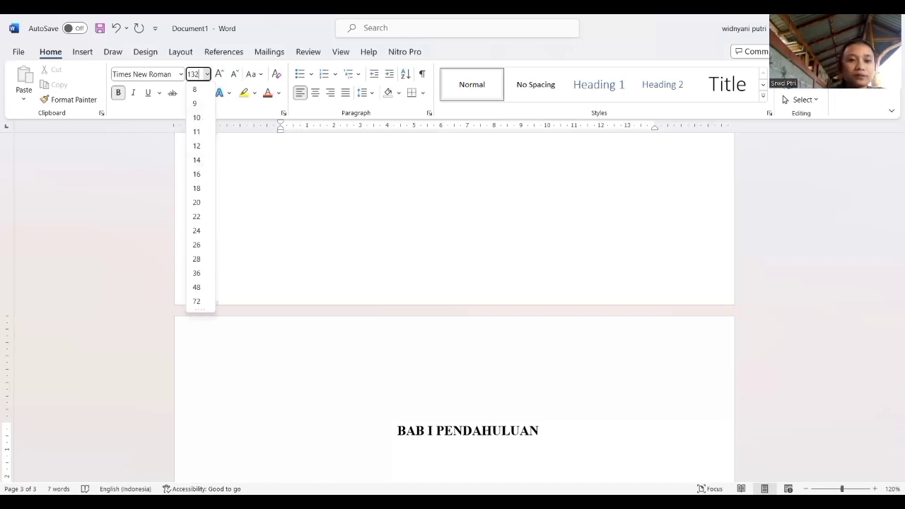
key("BackSpace")
key("Return")
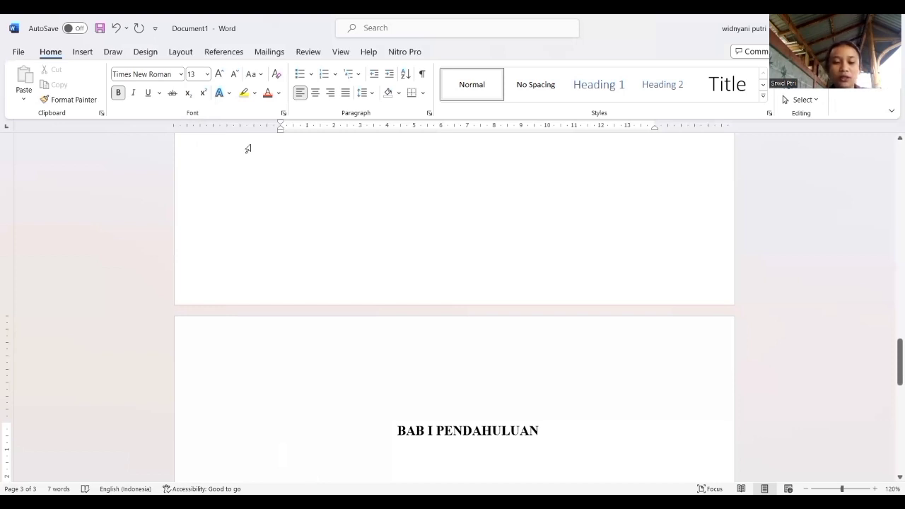
Enter the bold subheading "1.1 Latar Belakang" and continue the numbering on a new line.
type("1.1")
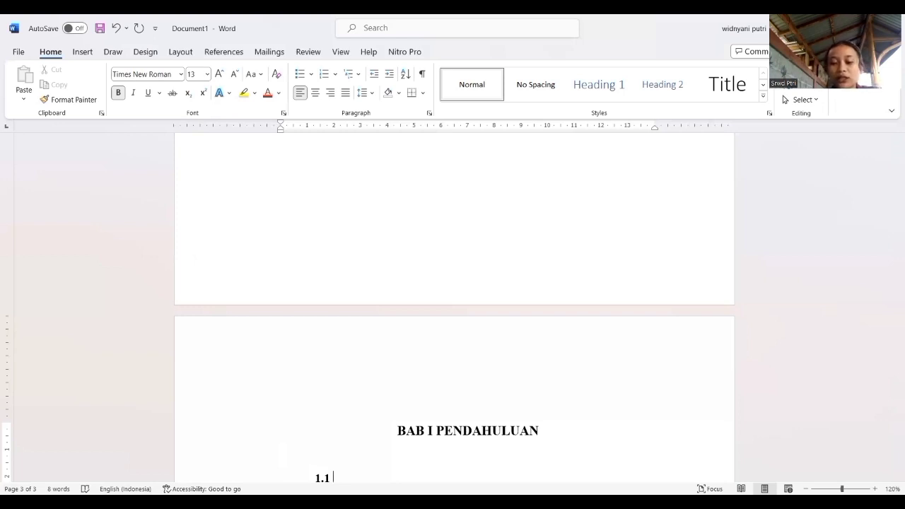
type("Latar")
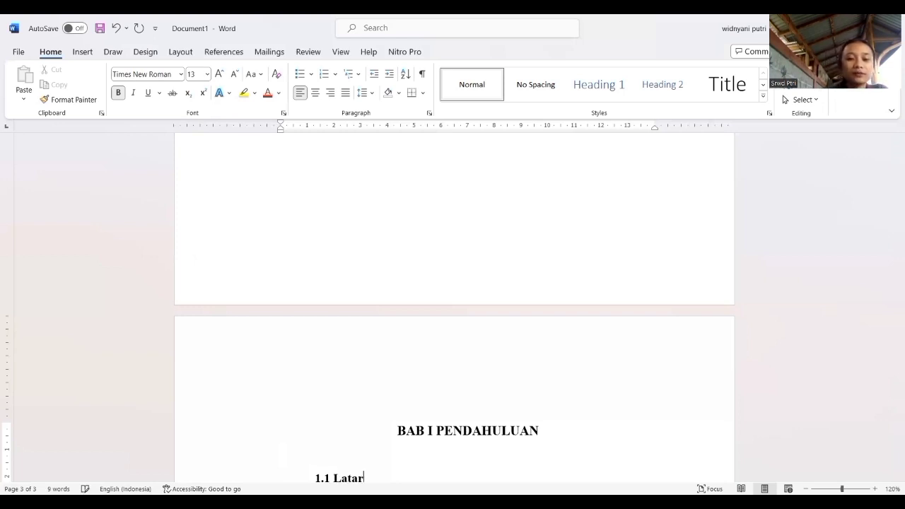
type(" bel")
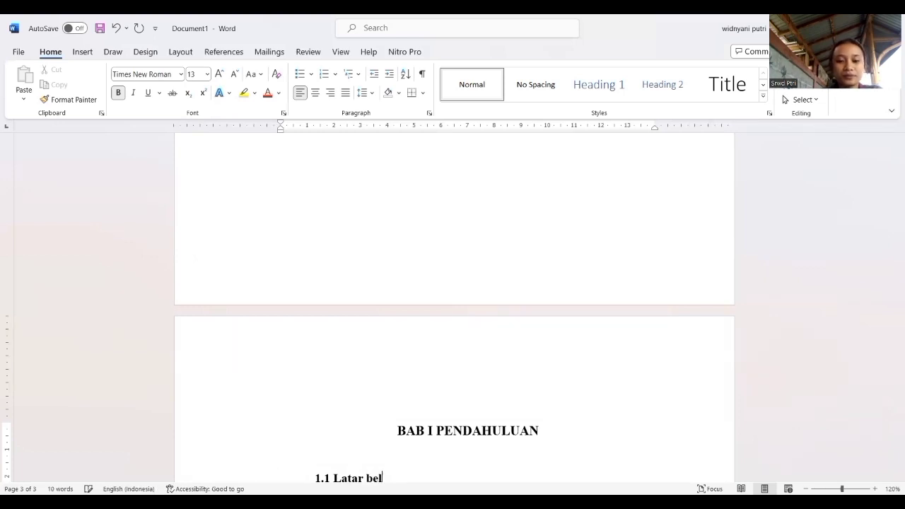
key("BackSpace")
key("BackSpace")
key("BackSpace")
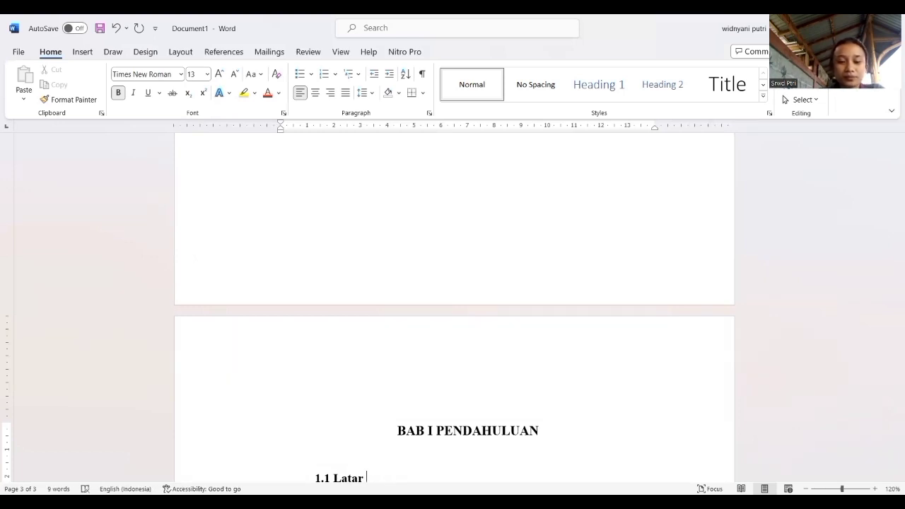
type("Be")
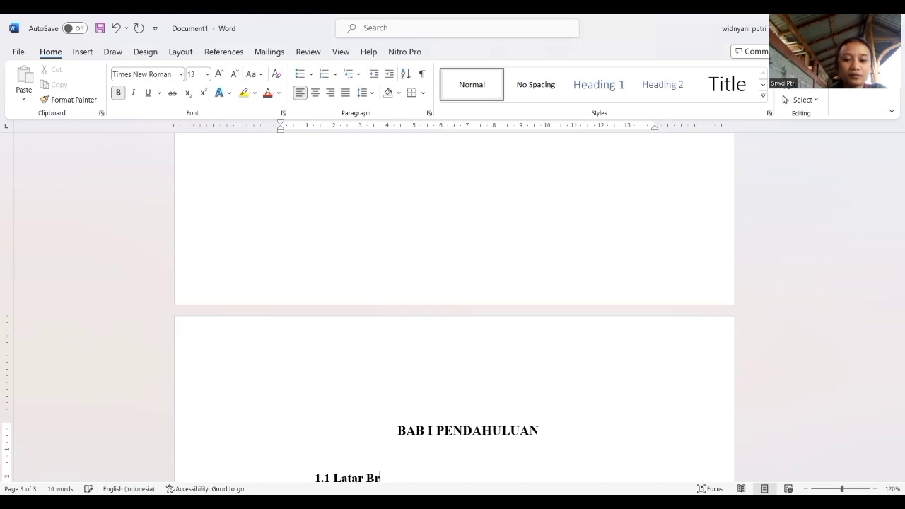
type("lakang")
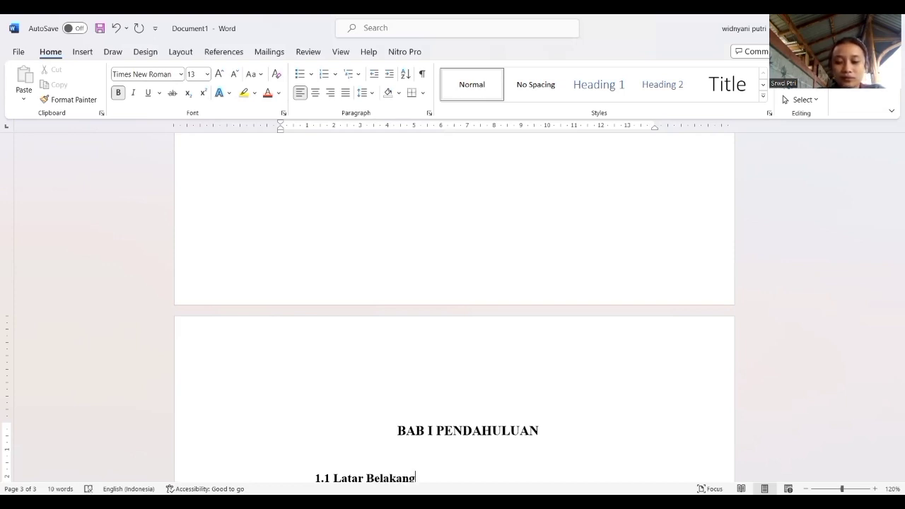
key("Return")
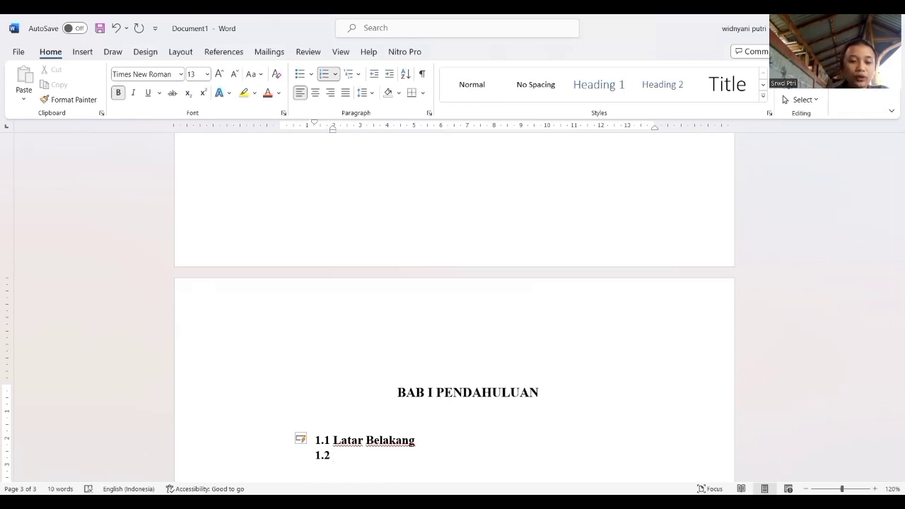
Enter "Rumusan Masalah" as subheading 1.2 and start the next numbered line.
type("r")
key("BackSpace")
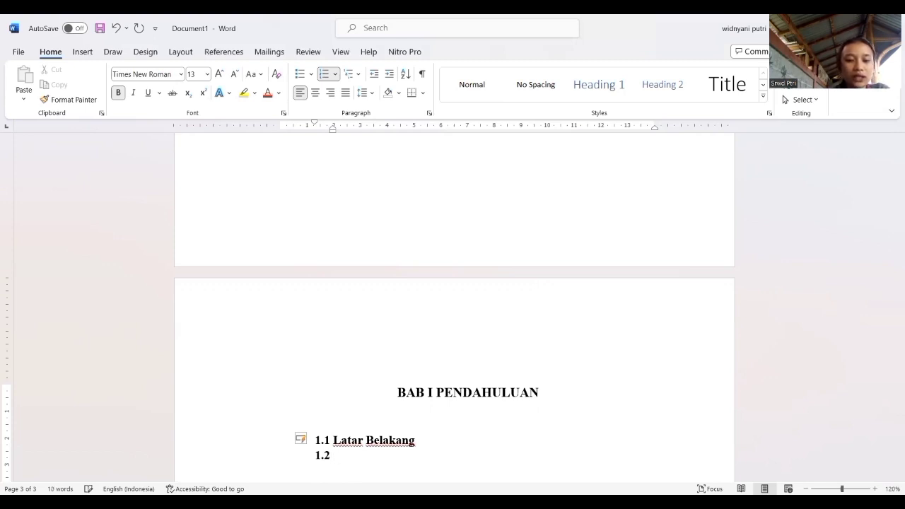
type("Rumu")
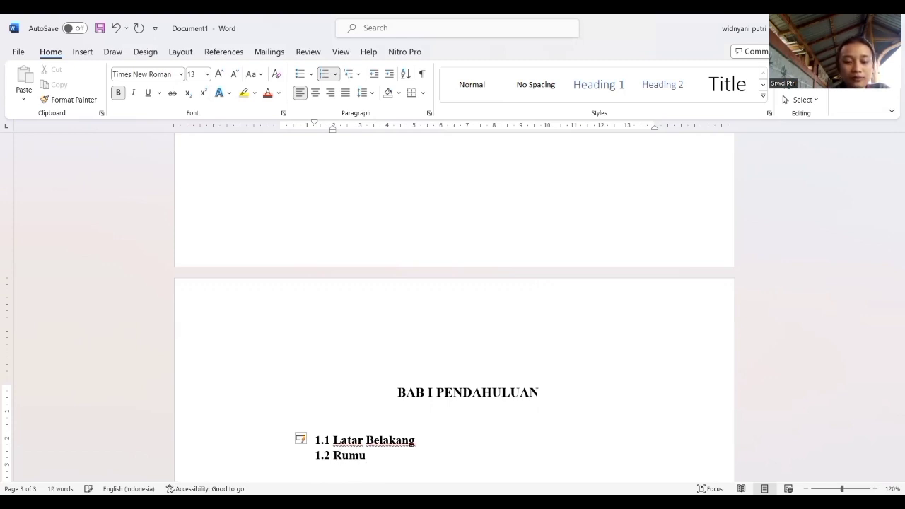
type("san Masalah")
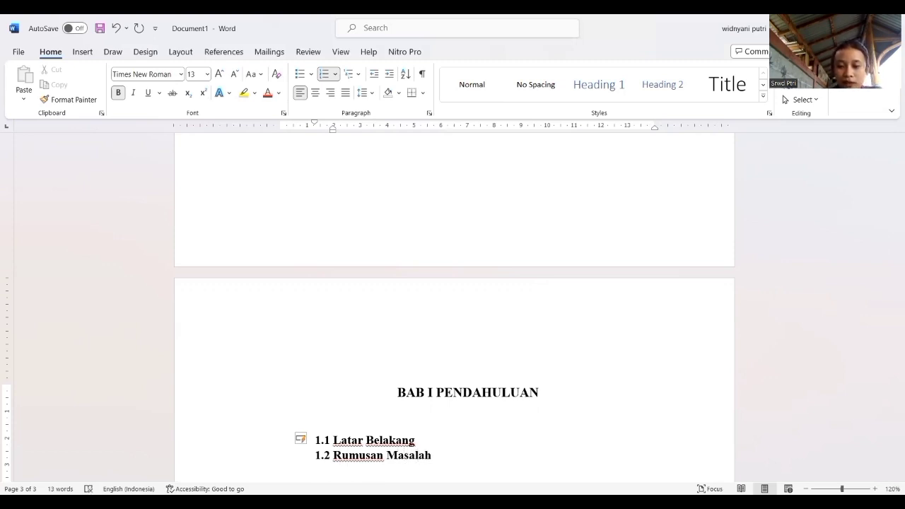
key("Return")
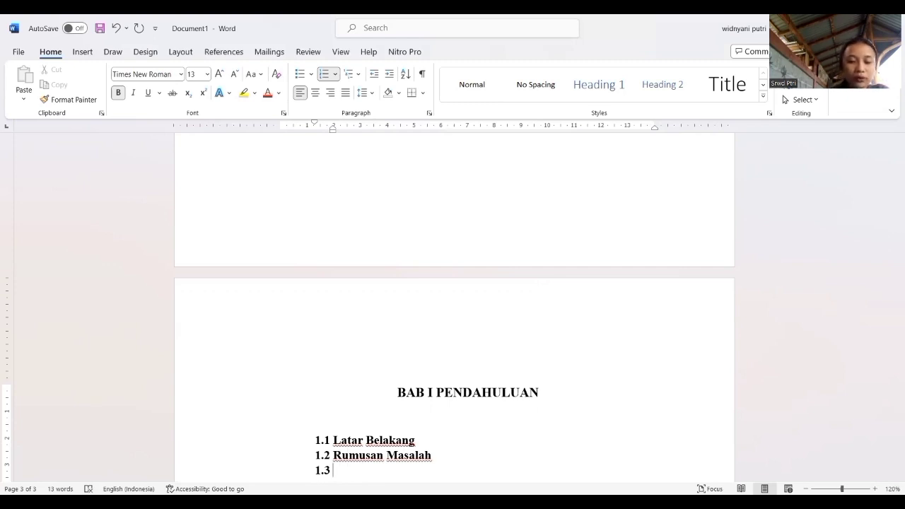
Enter "Tujuan Penulisan" as subheading 1.3 and start the next numbered line.
type("T")
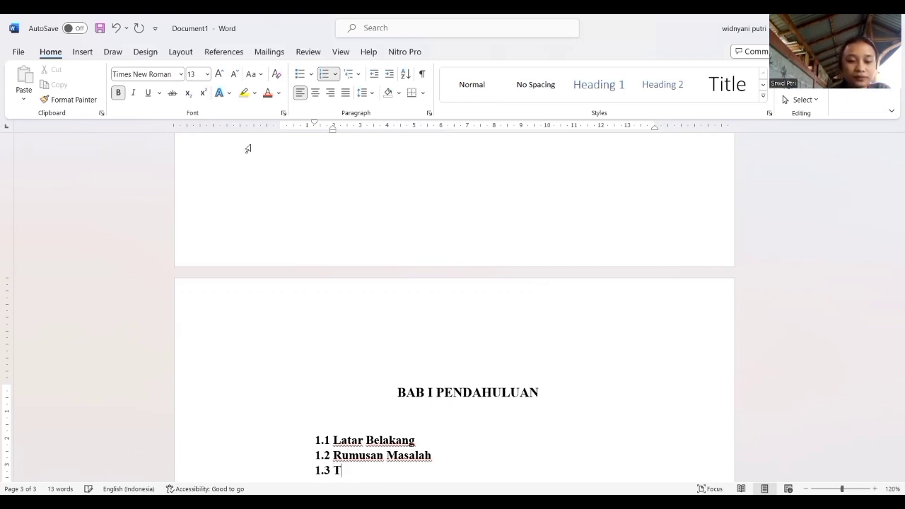
type("ujuan")
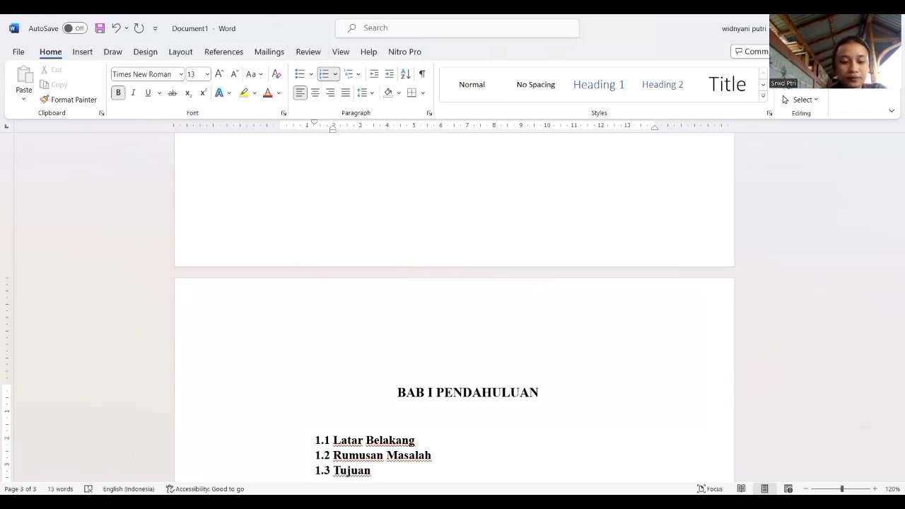
type(" Pen")
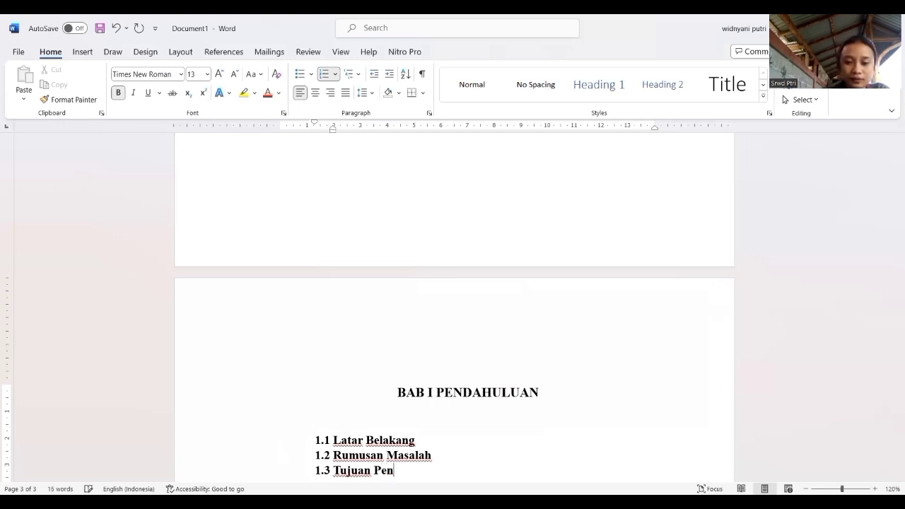
type("ulisan")
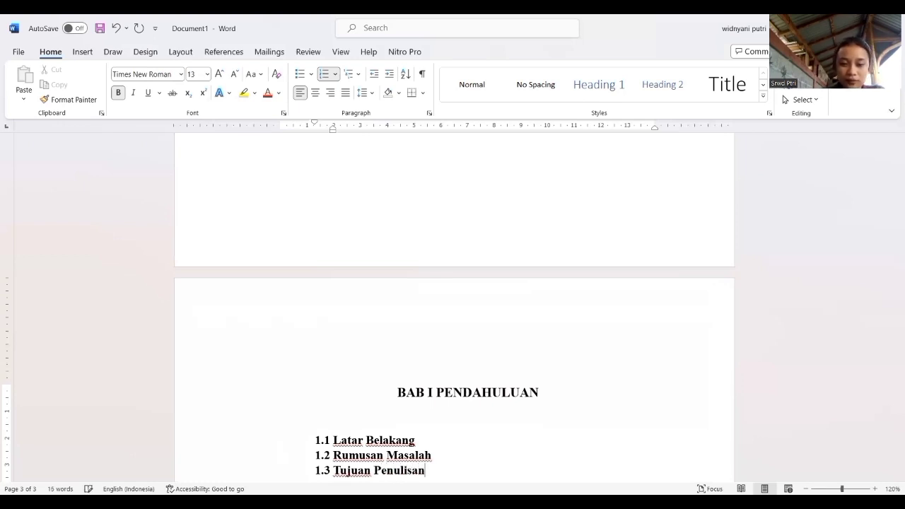
key("Return")
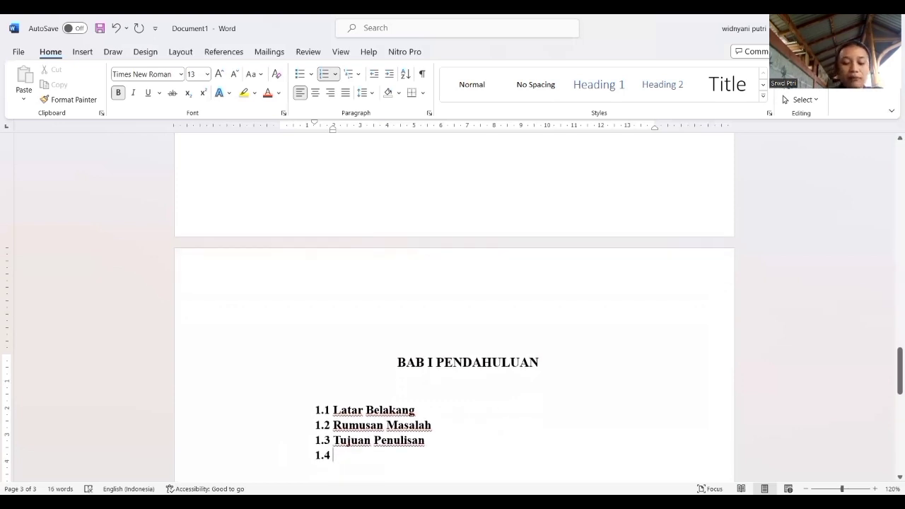
Enter "Manfaat penulisan" as subheading 1.4, with a capital M.
type("manfaat")
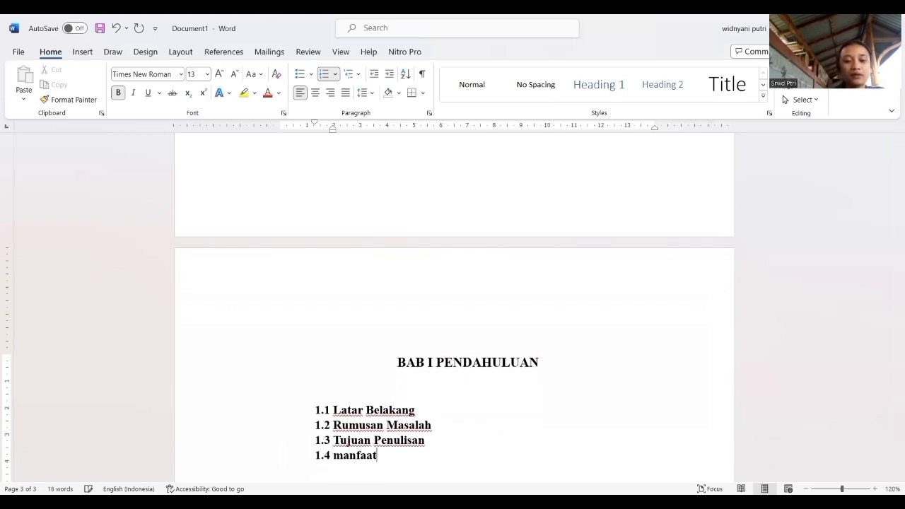
key("BackSpace")
key("BackSpace")
key("BackSpace")
key("BackSpace")
key("BackSpace")
key("BackSpace")
key("BackSpace")
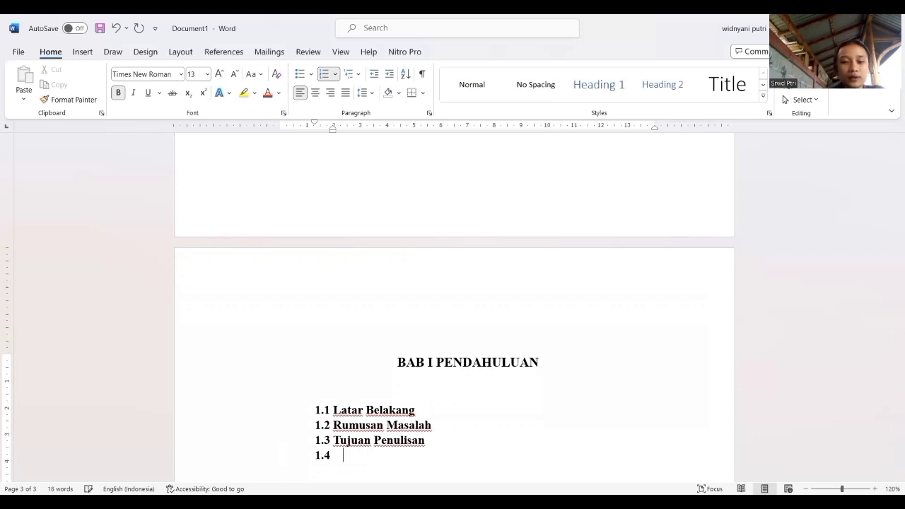
type("Manfaat ")
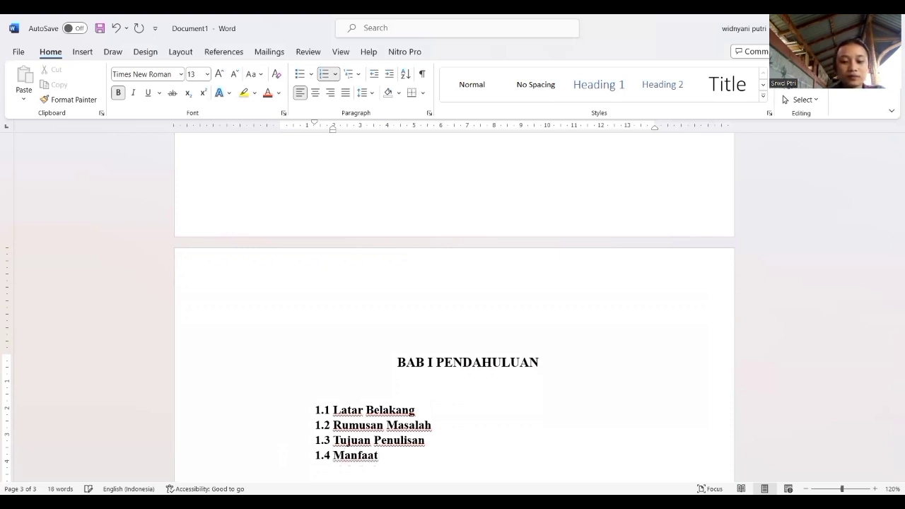
type("penulisa")
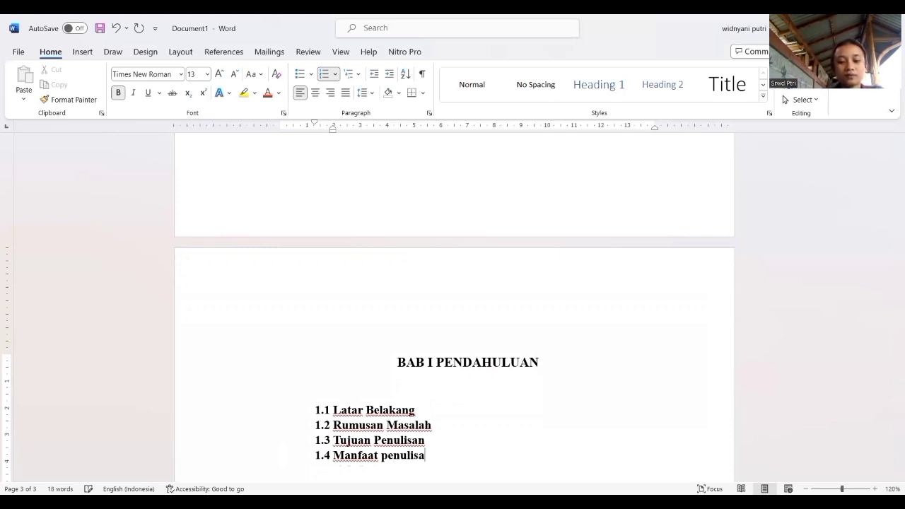
type("n")
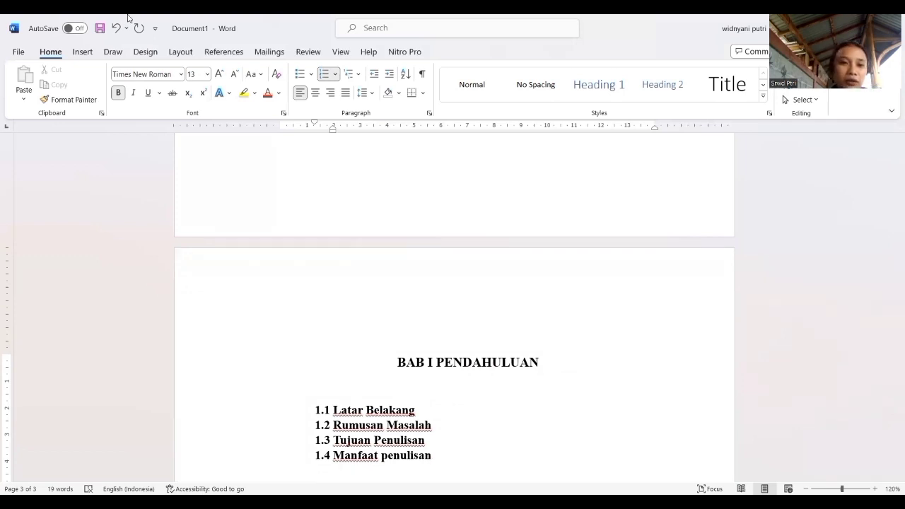
Insert a page break after subheading 1.4 and remove the automatic number from the new page's first line.
left_click(81, 52)
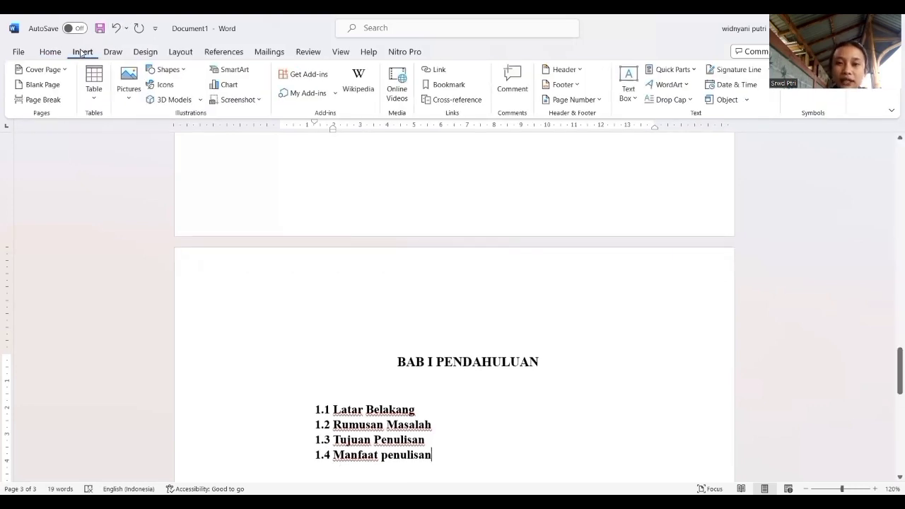
left_click(48, 101)
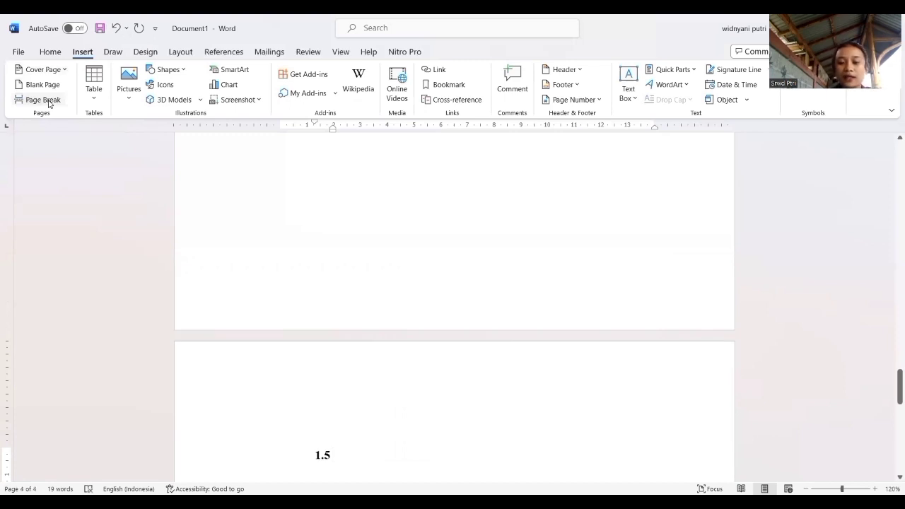
key("BackSpace")
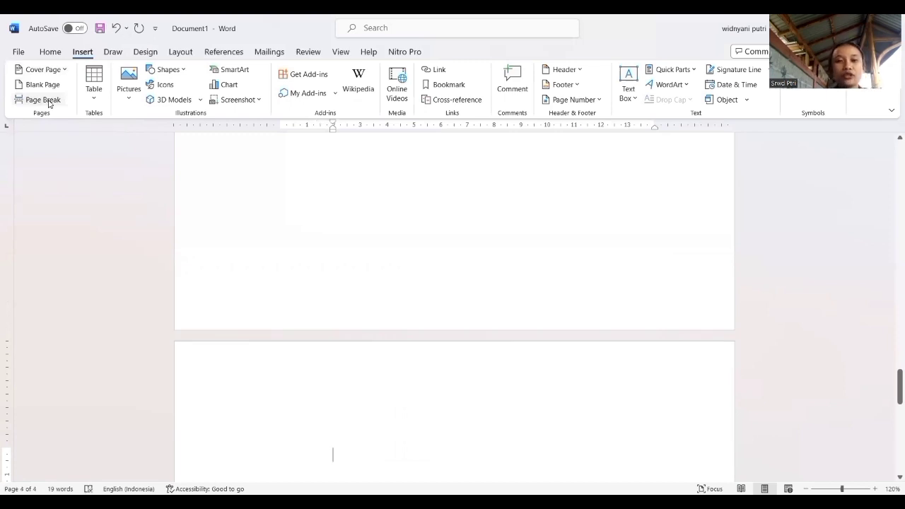
Enter the centred chapter heading "BAB II PEMBAHASAN" in capitals on the new page.
left_click(59, 54)
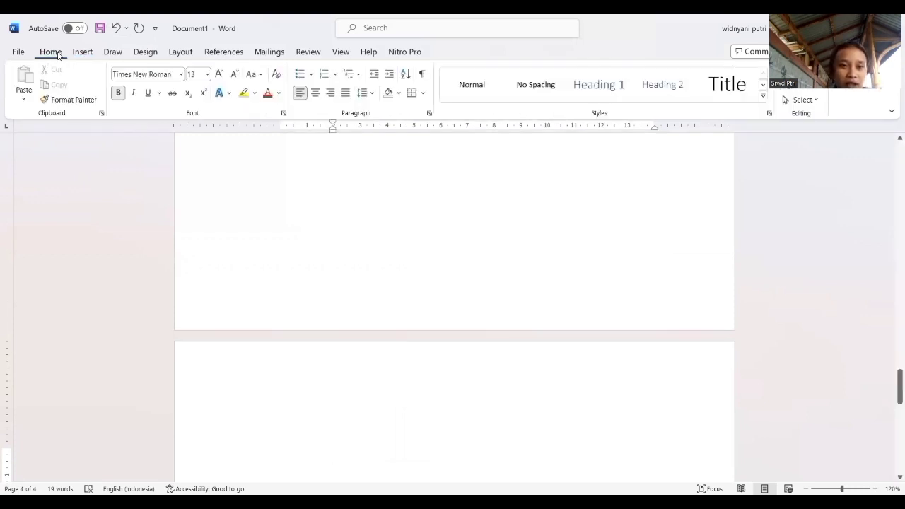
left_click(315, 94)
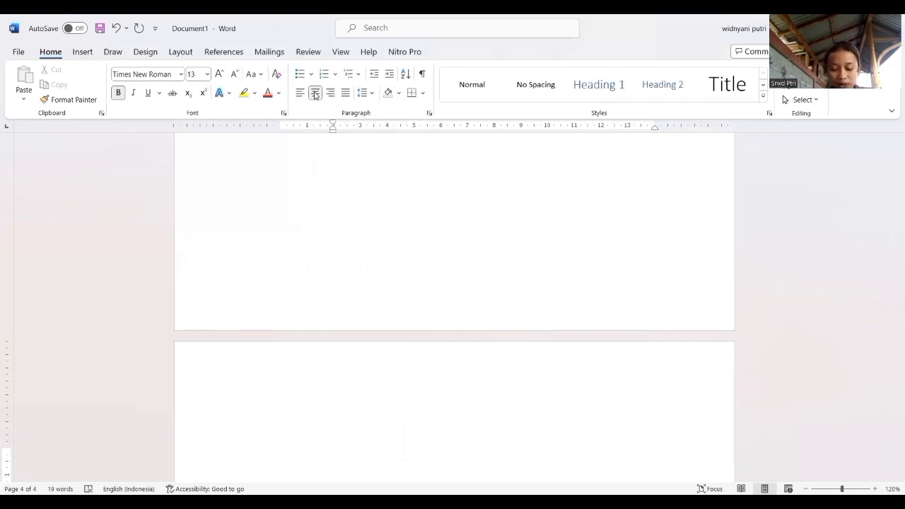
type("bab")
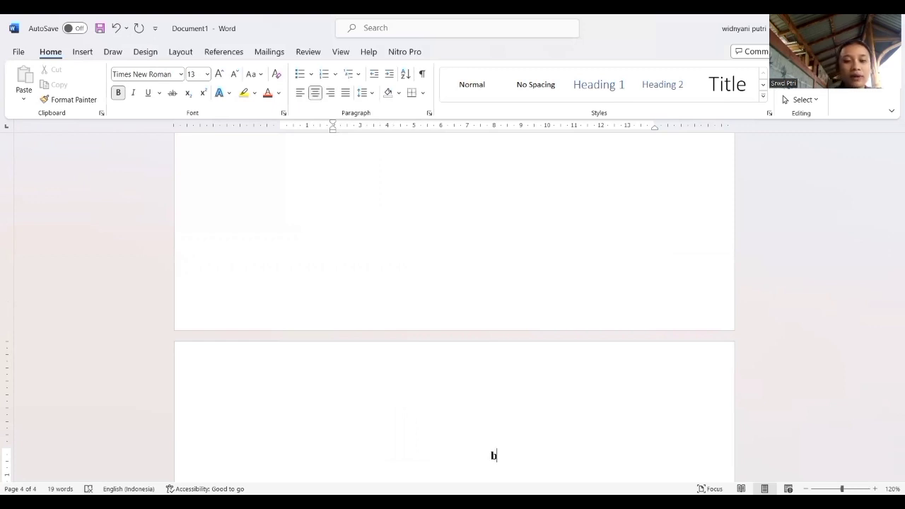
key("BackSpace")
key("BackSpace")
key("BackSpace")
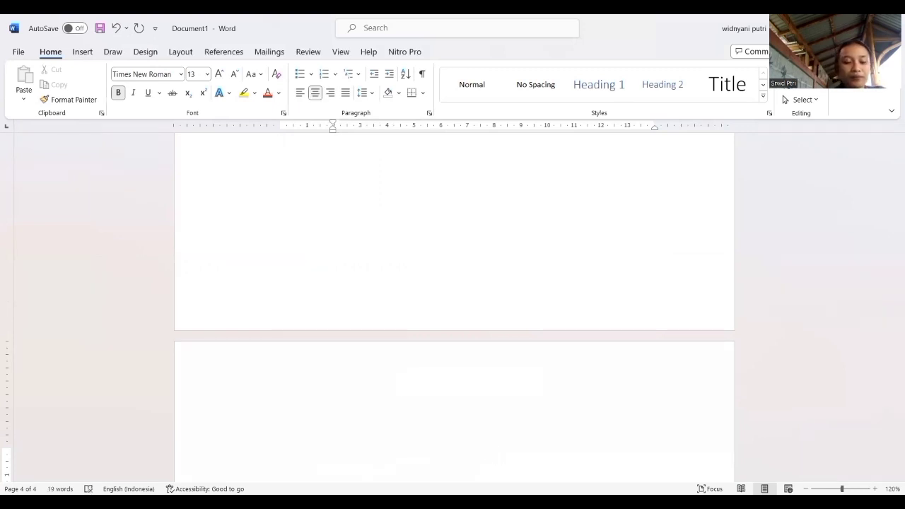
type("BAB")
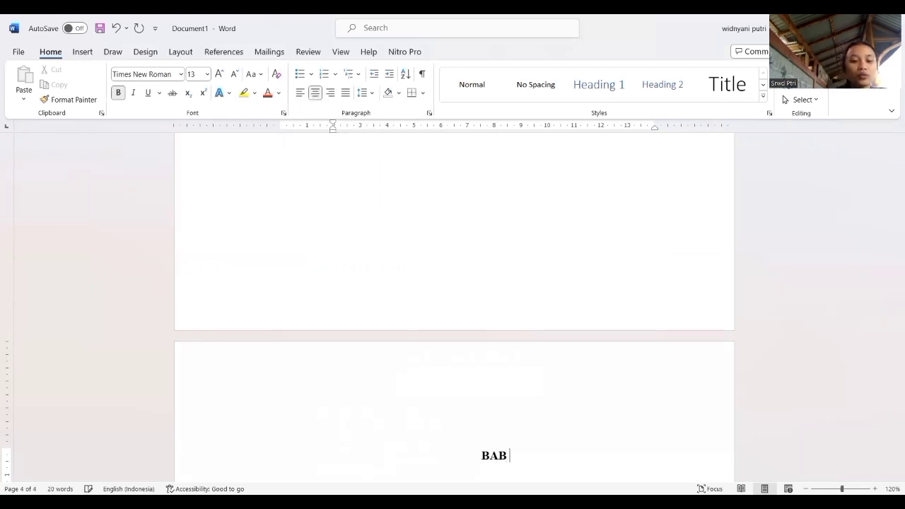
type(" II ")
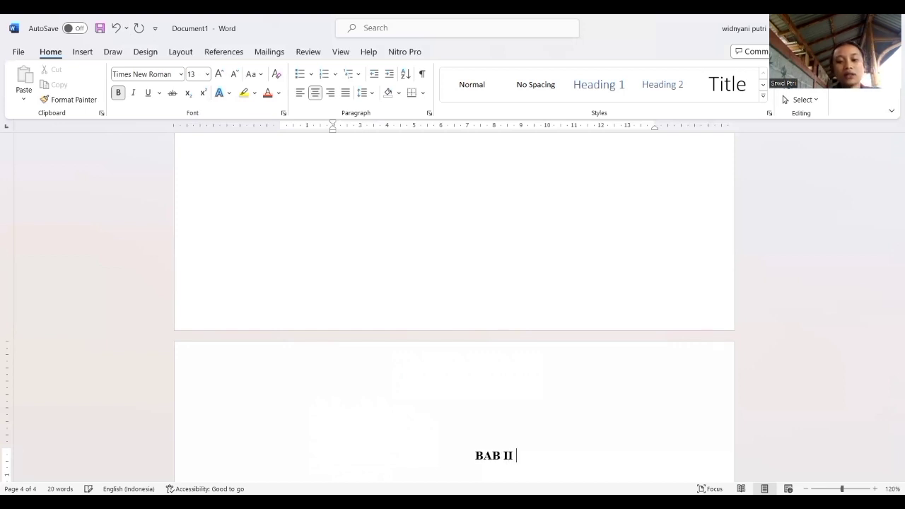
type("PEMBAH")
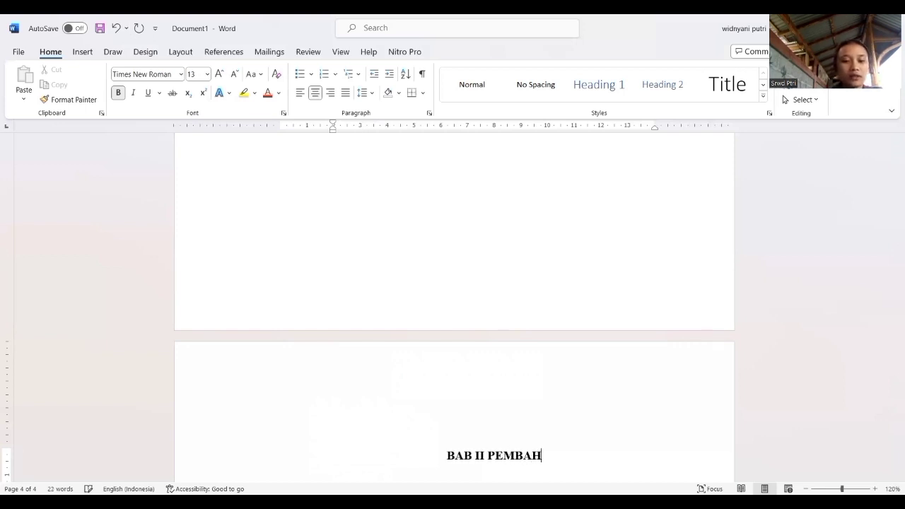
type("ASAN")
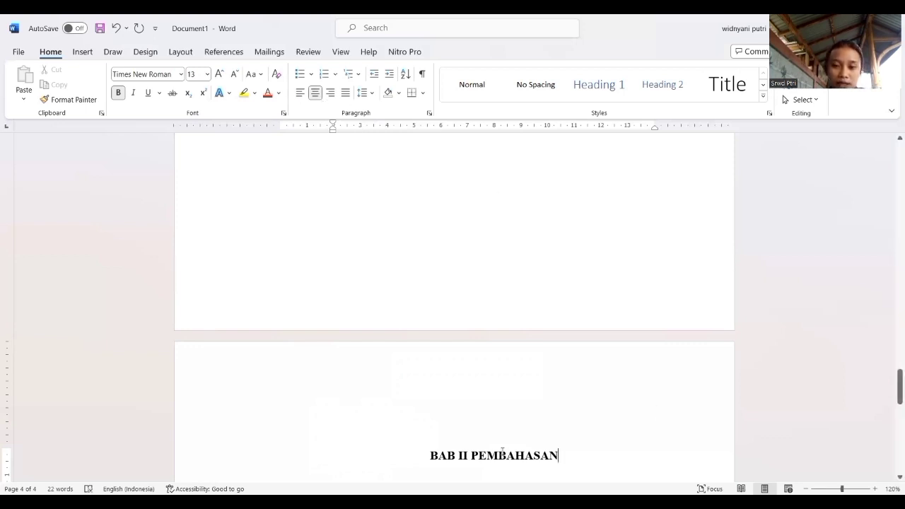
Set the font size of the "BAB II PEMBAHASAN" heading to 14.
left_click_drag(427, 456, 563, 456)
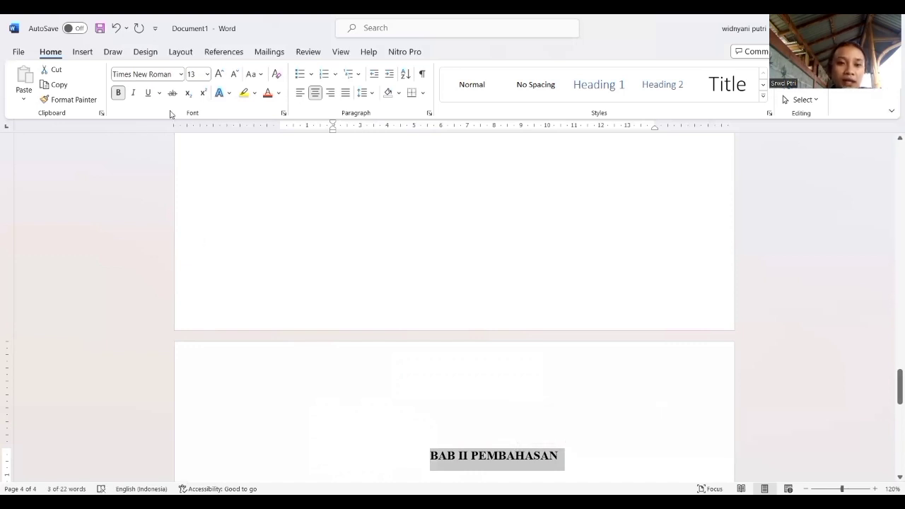
left_click(208, 74)
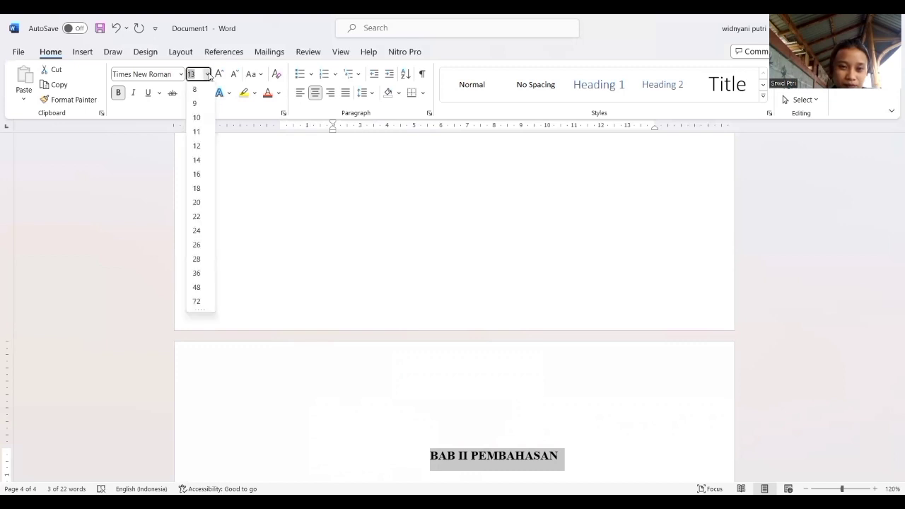
left_click(195, 162)
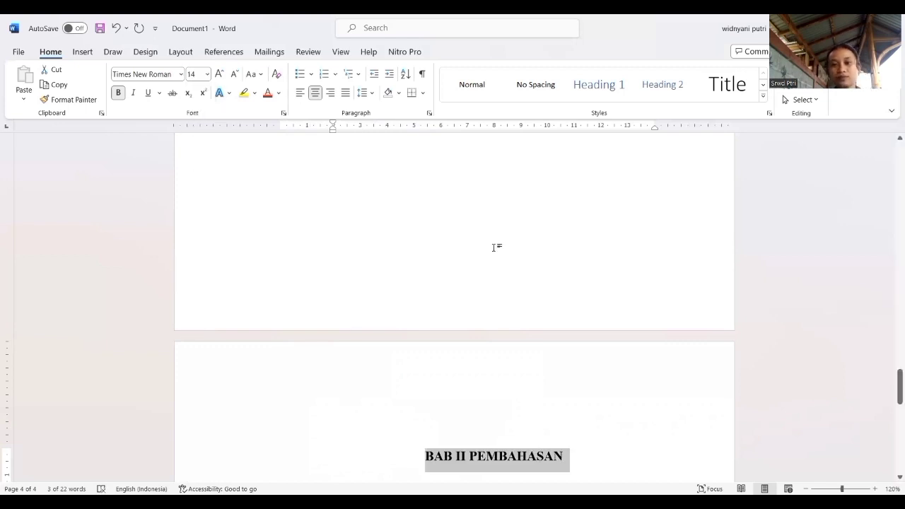
left_click(619, 369)
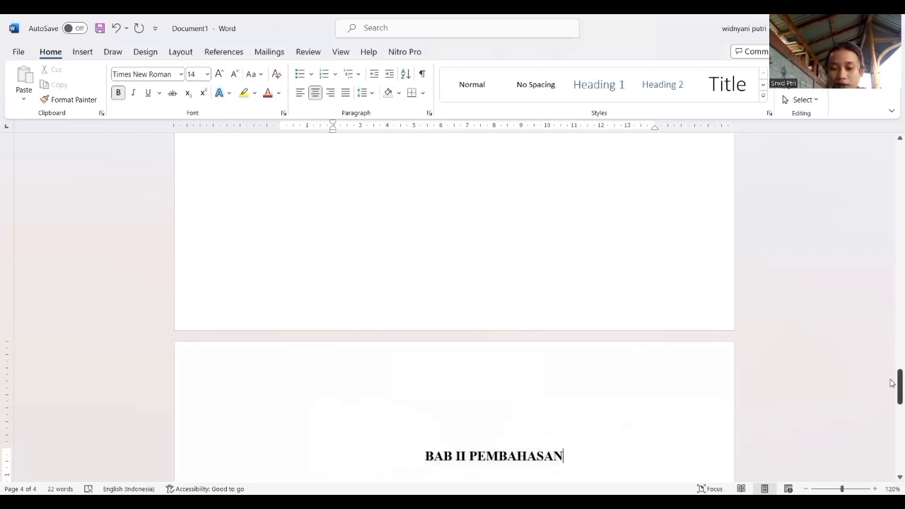
Insert a page break after the "BAB II PEMBAHASAN" heading.
left_click_drag(892, 383, 892, 398)
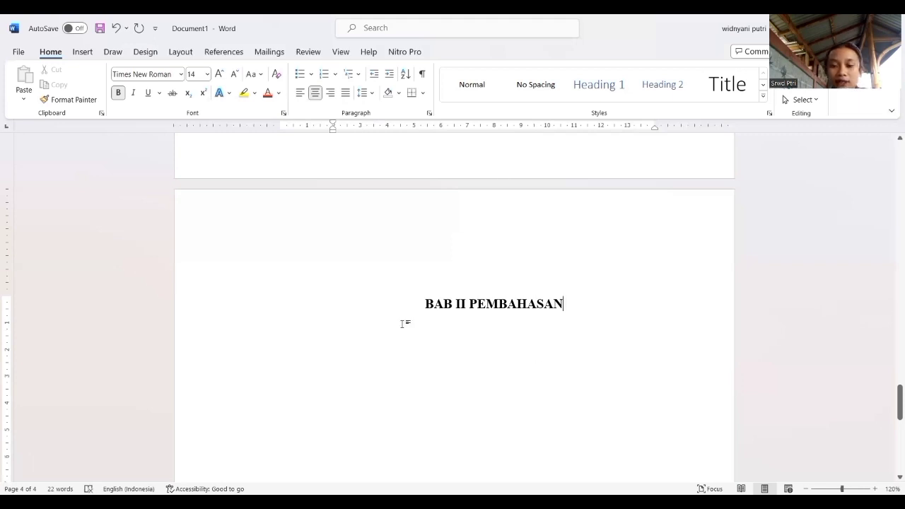
left_click(647, 313)
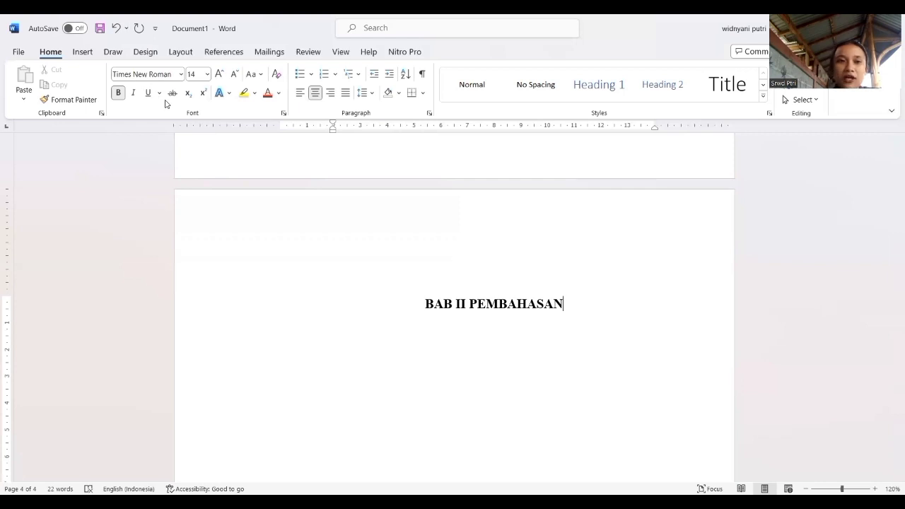
left_click(82, 52)
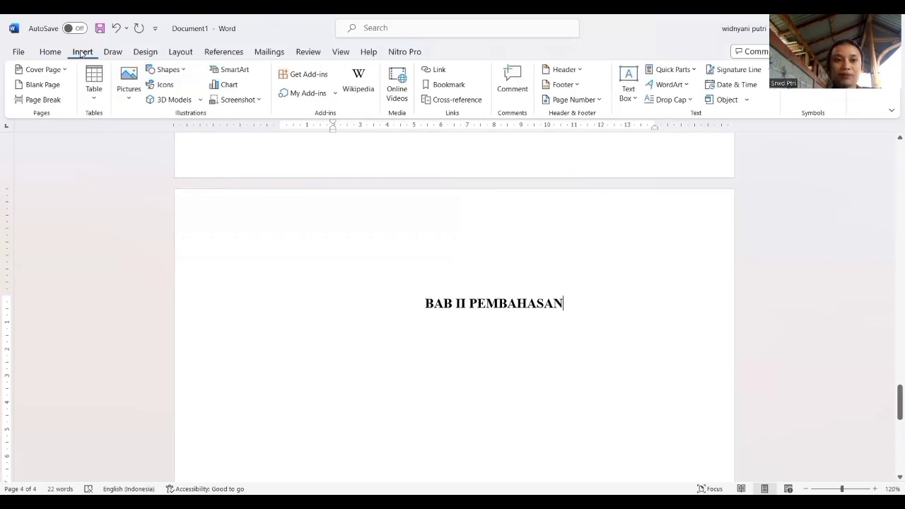
left_click(57, 101)
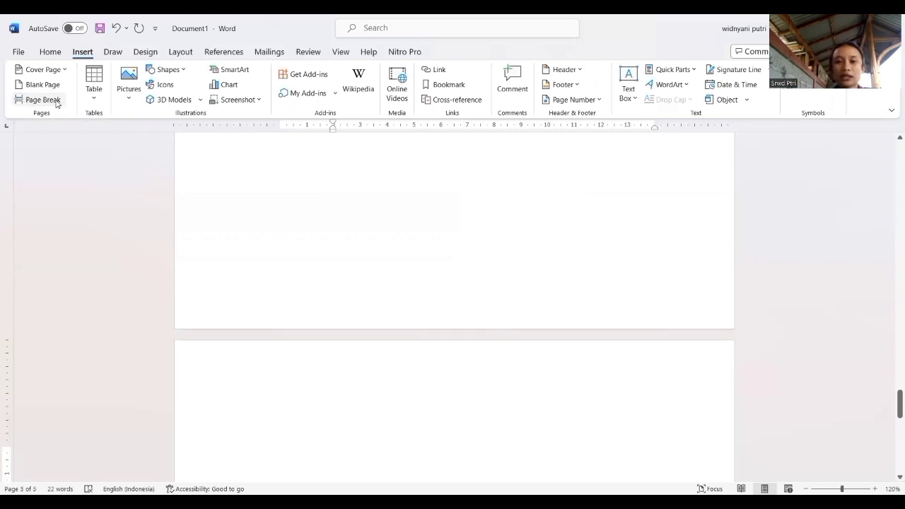
Enter the centred chapter heading "BAB III PENUTUP" on the new page.
left_click(55, 54)
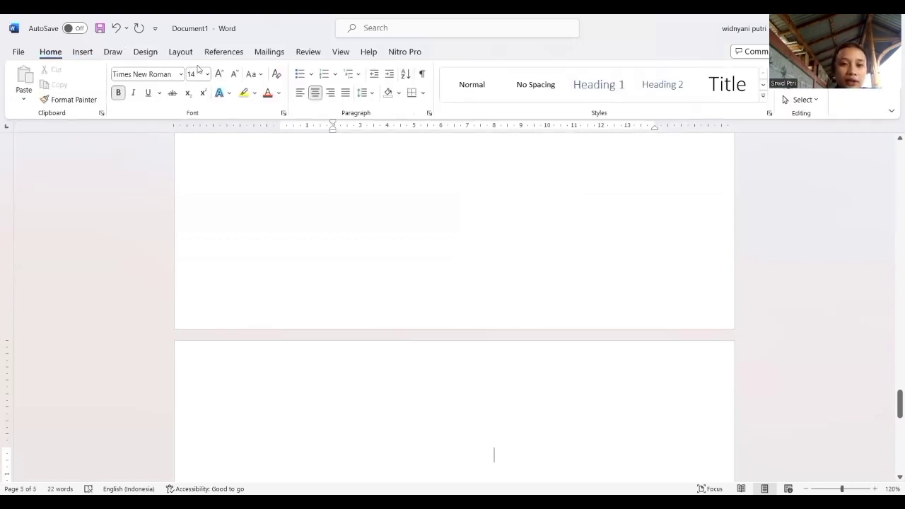
left_click(313, 98)
left_click(315, 92)
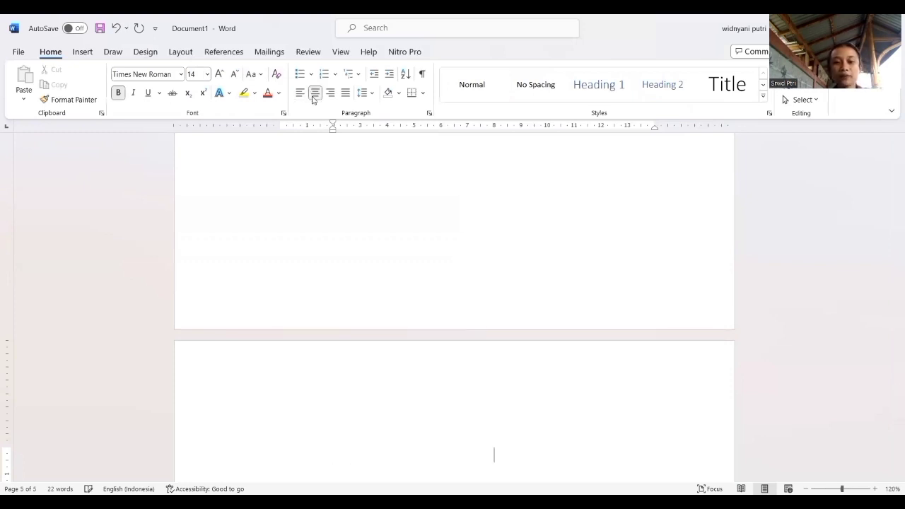
type("BAB ")
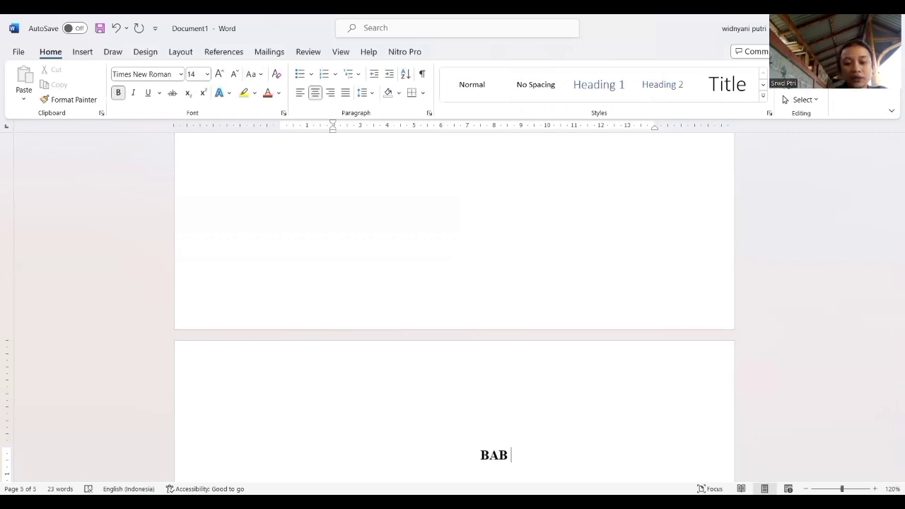
type("III ")
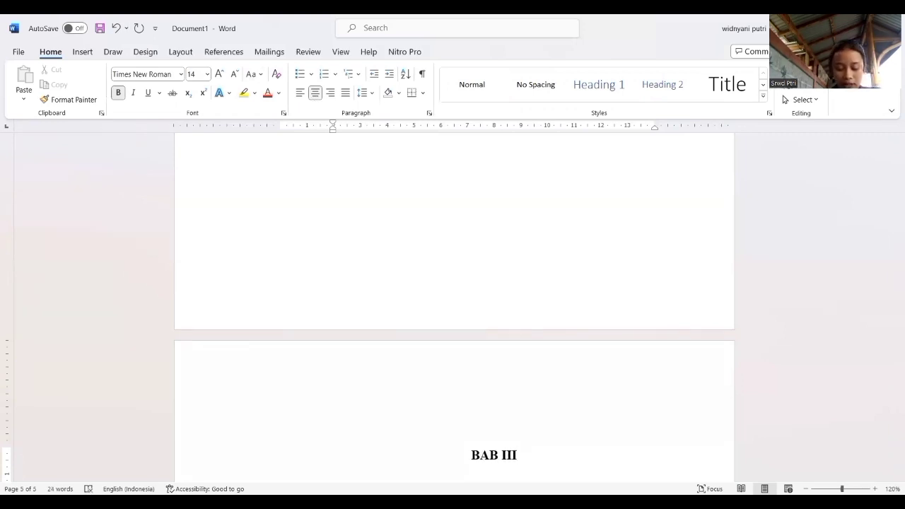
type("PENU")
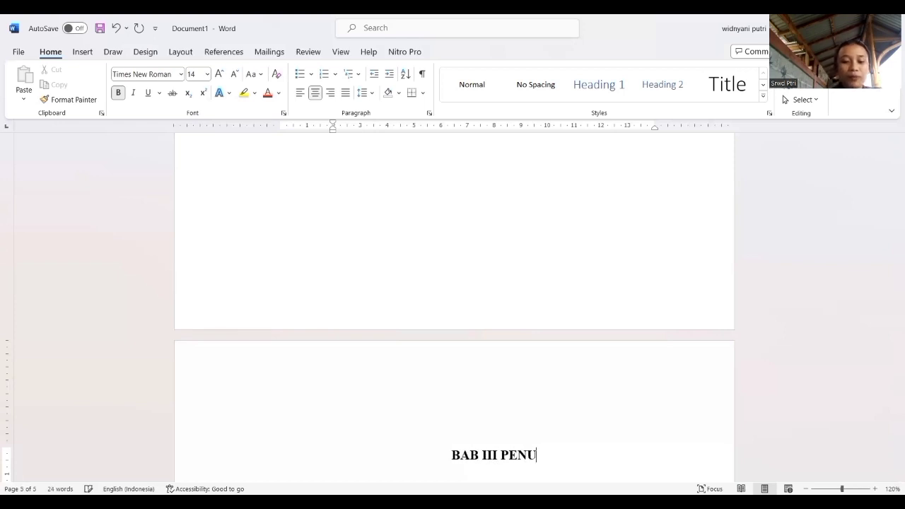
type("TUP")
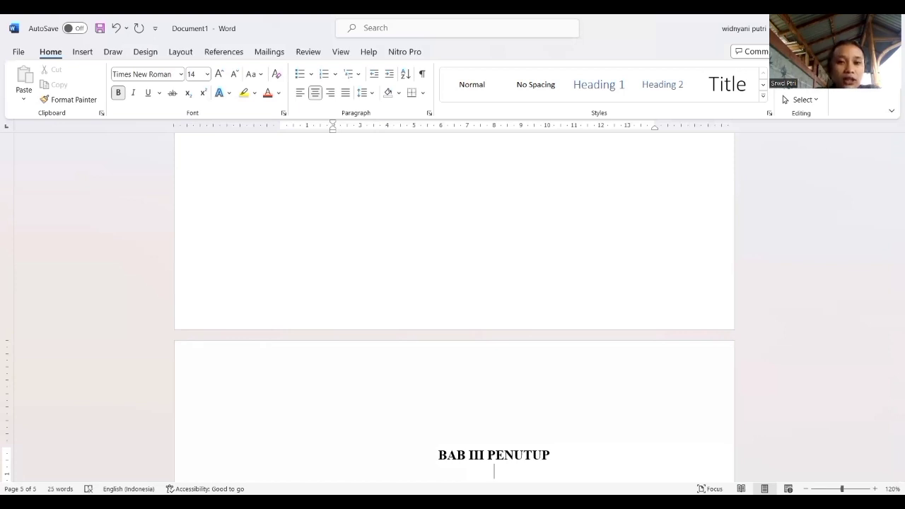
Start a left-aligned line below the "BAB III PENUTUP" heading with font size 13.
key("Return")
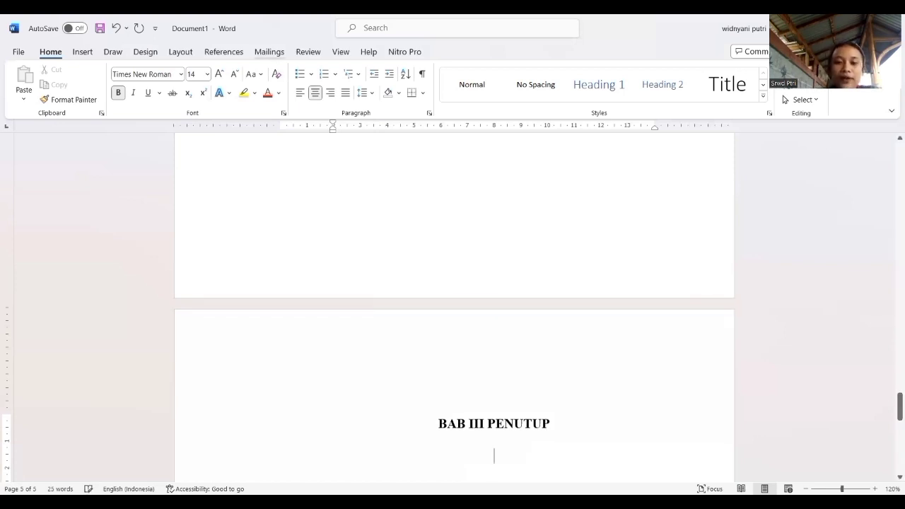
left_click(299, 93)
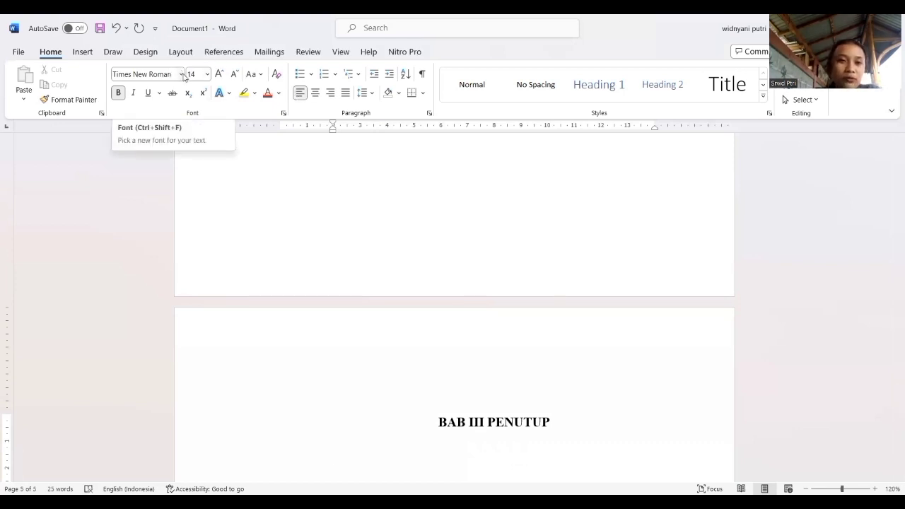
left_click(207, 74)
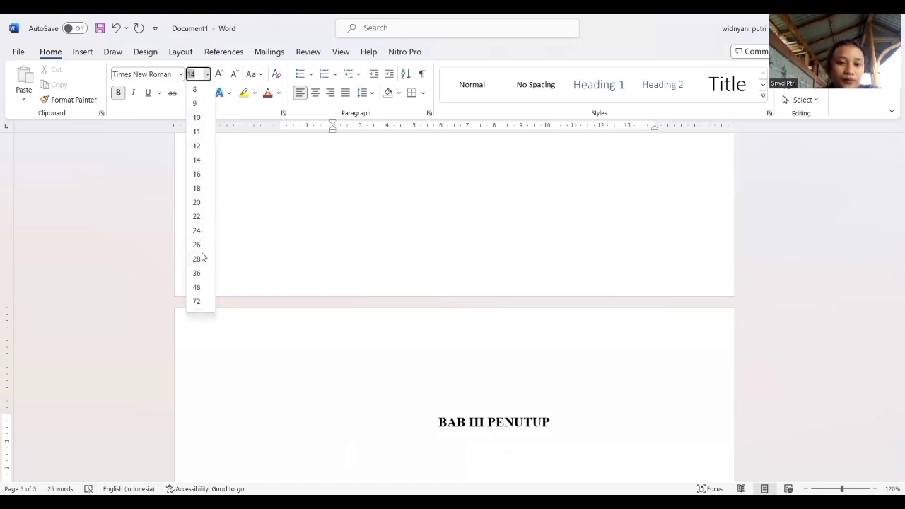
key("BackSpace")
type("13")
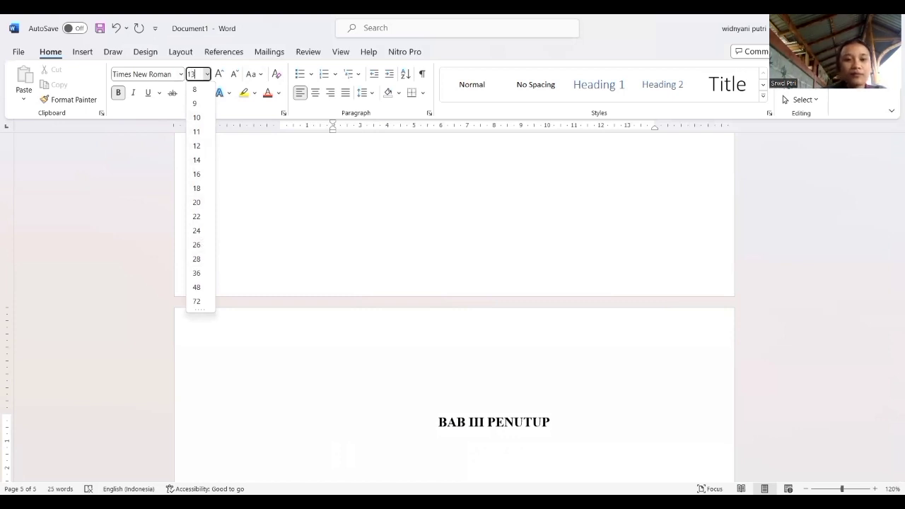
key("Return")
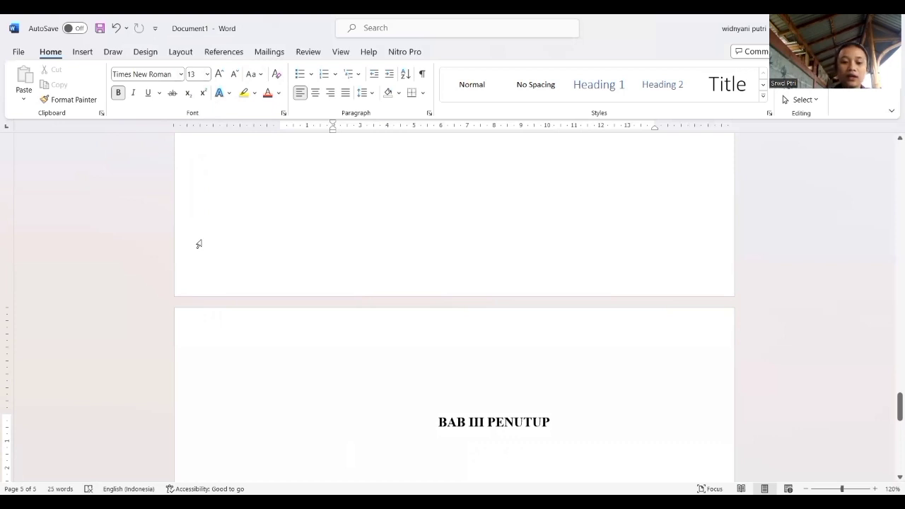
Enter "Kesimpulan" as the first subheading of BAB III and start the next line.
type("KES")
key("BackSpace")
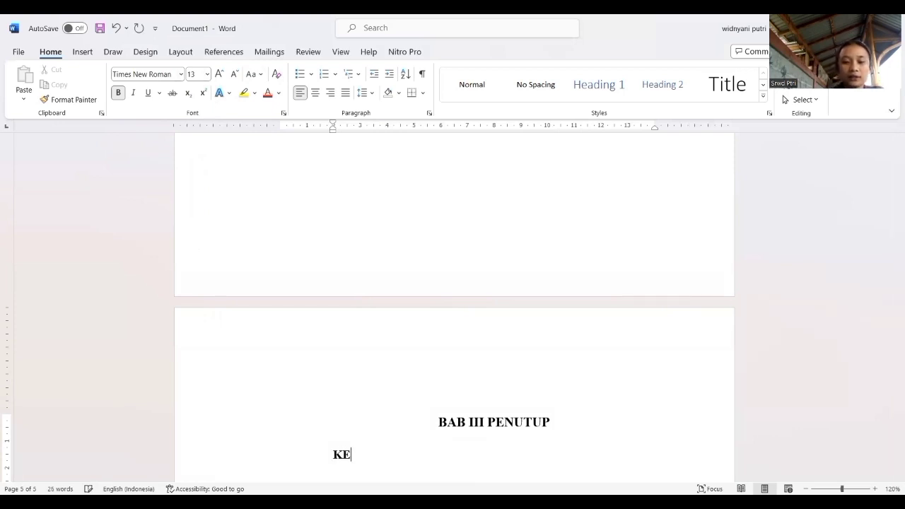
key("BackSpace")
type("es")
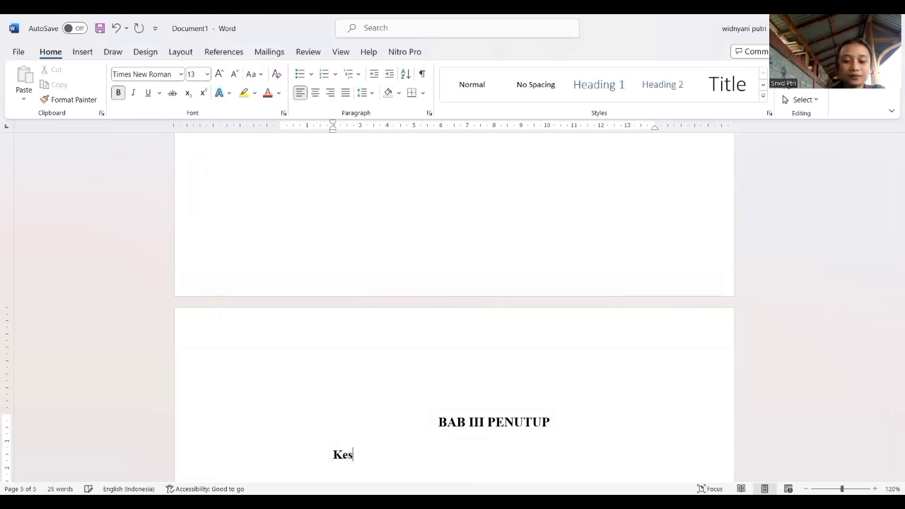
type("impul")
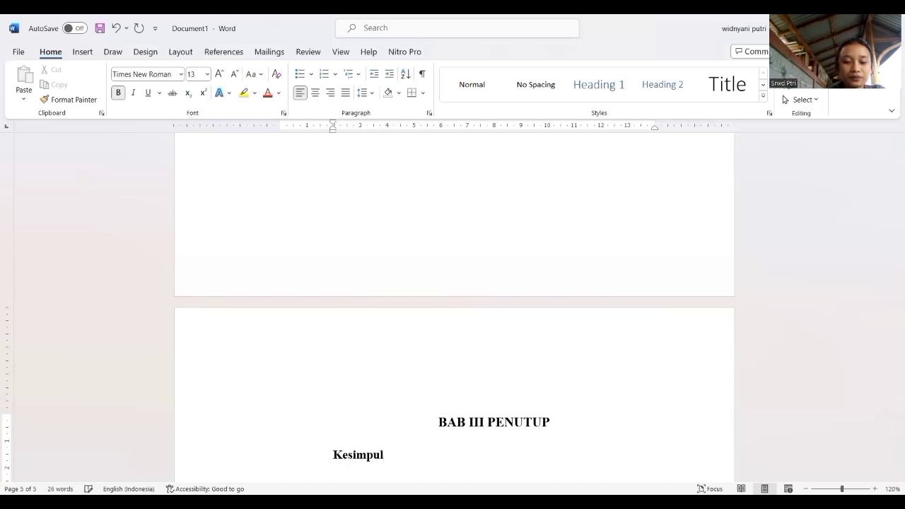
type("an")
key("Return")
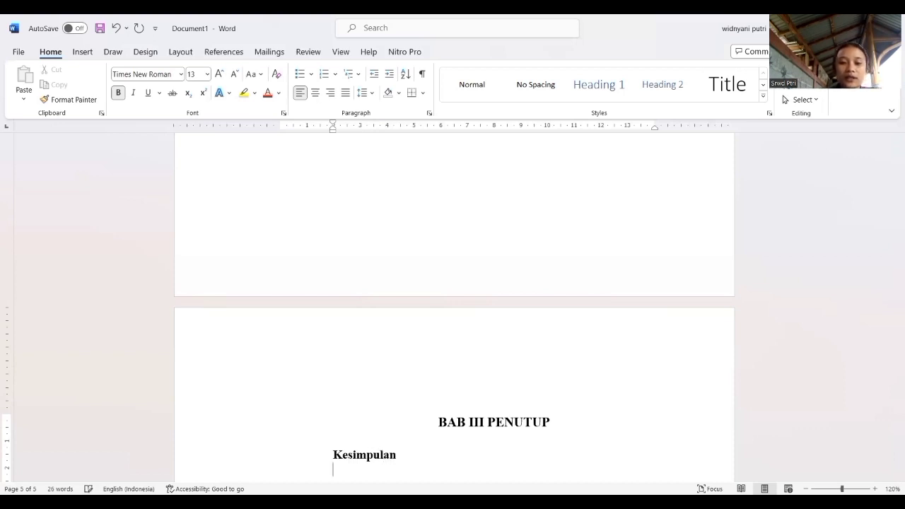
Enter "Saran" with a capital S as the second subheading of BAB III.
type("s")
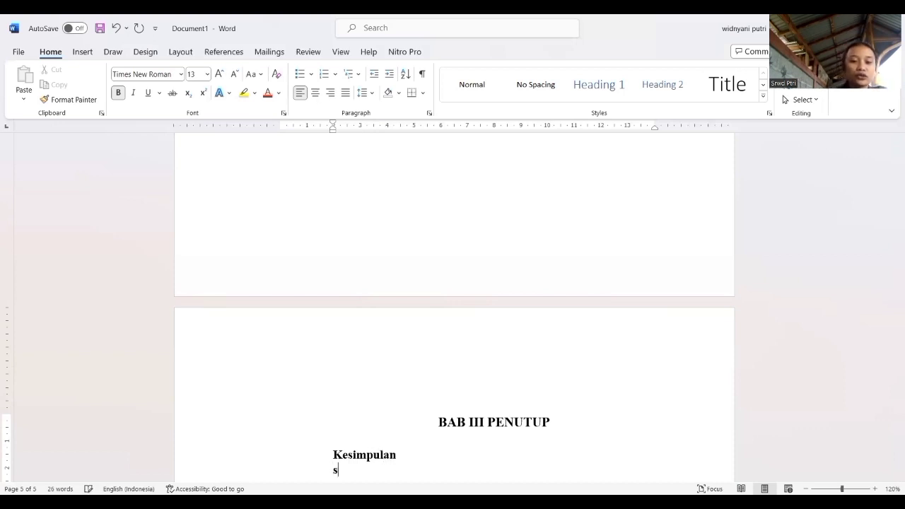
key("BackSpace")
type("Sa")
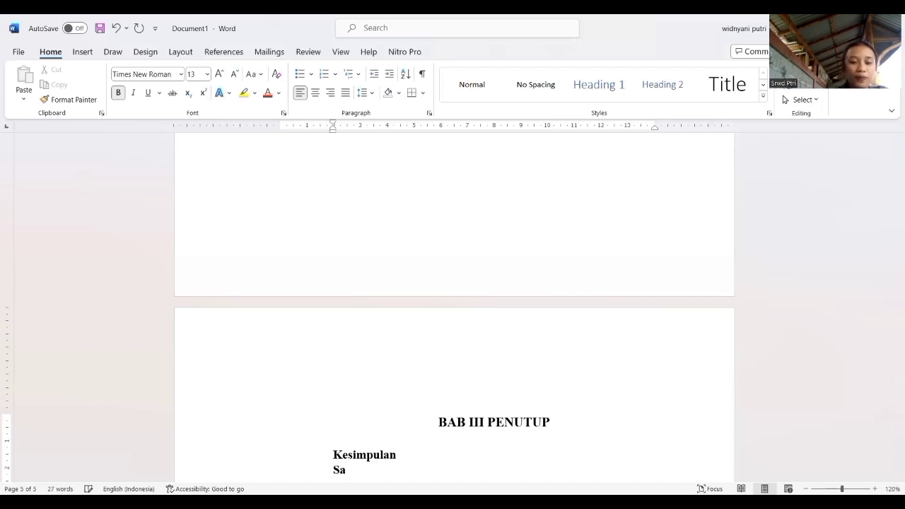
type("ran")
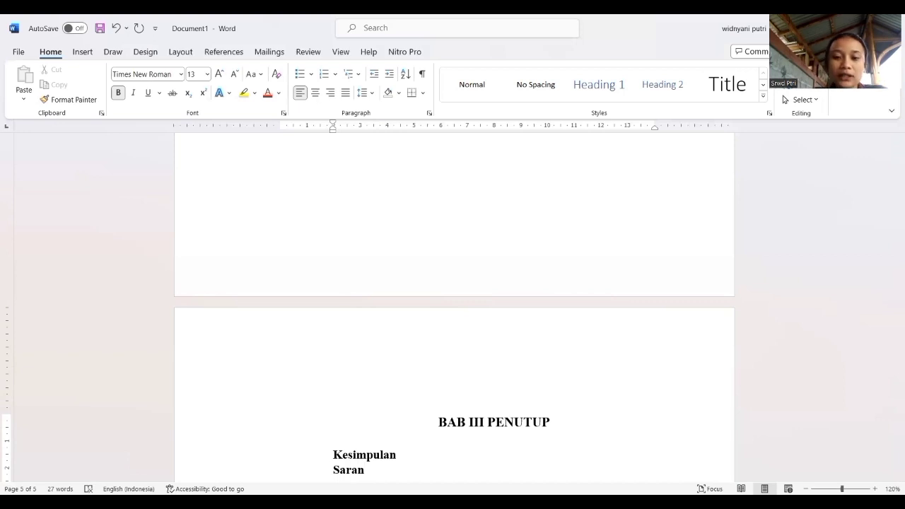
Insert a page break after the "Saran" subheading and set the font size to 14 on the new page.
left_click(82, 52)
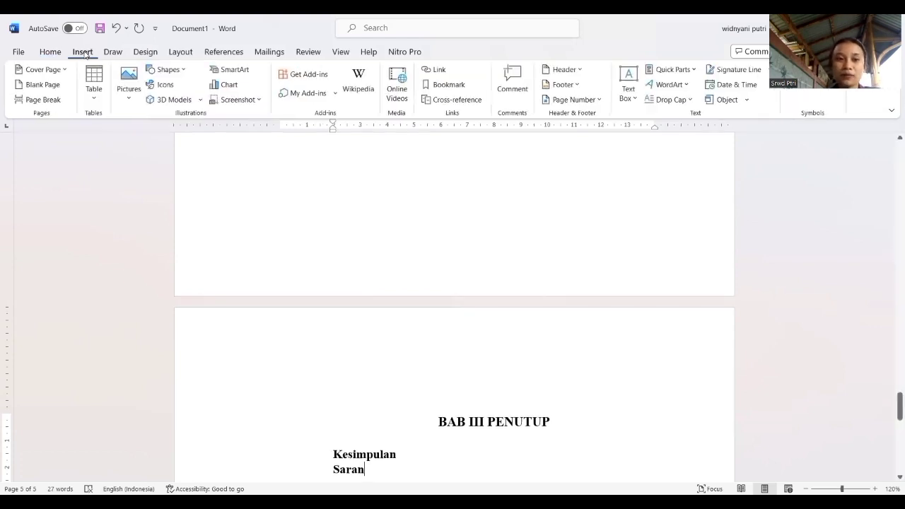
left_click(50, 105)
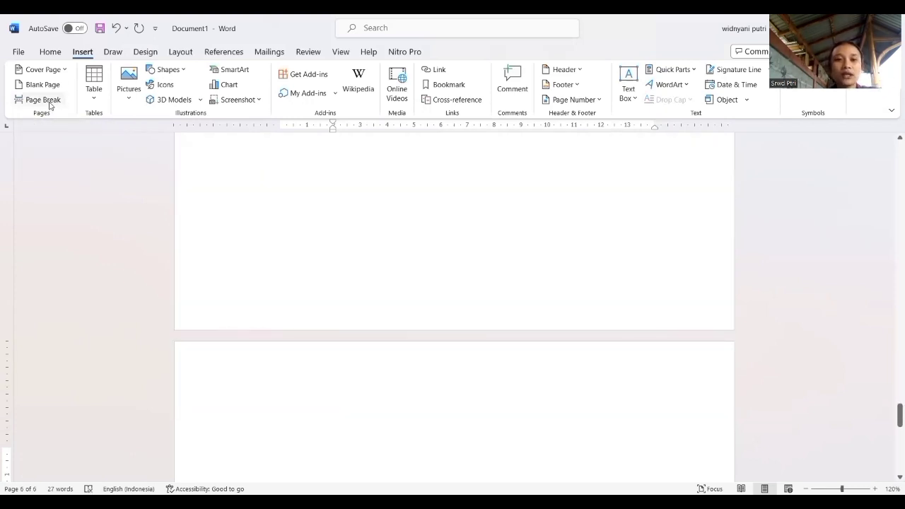
left_click(51, 53)
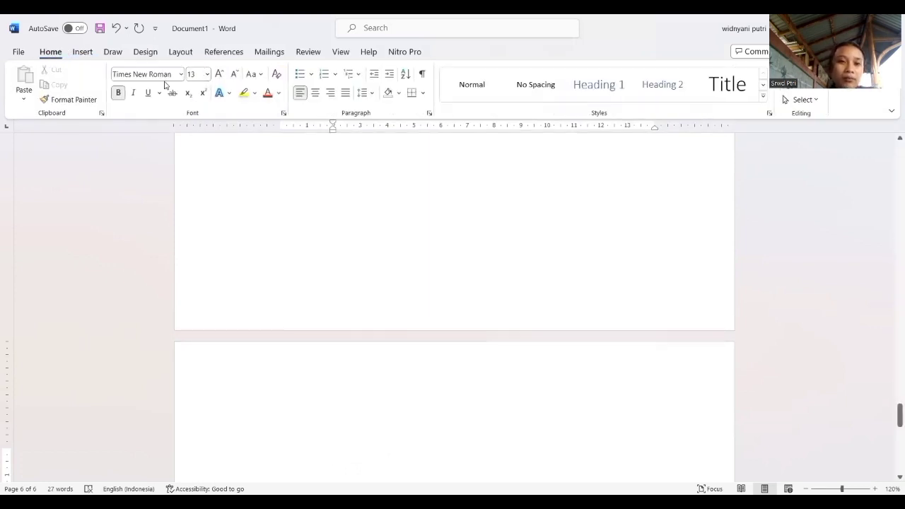
left_click(207, 74)
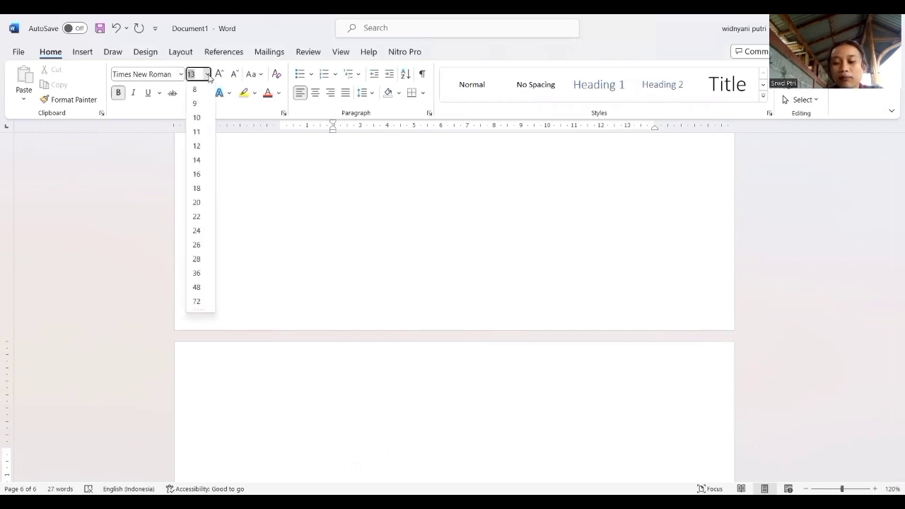
key("BackSpace")
type("14")
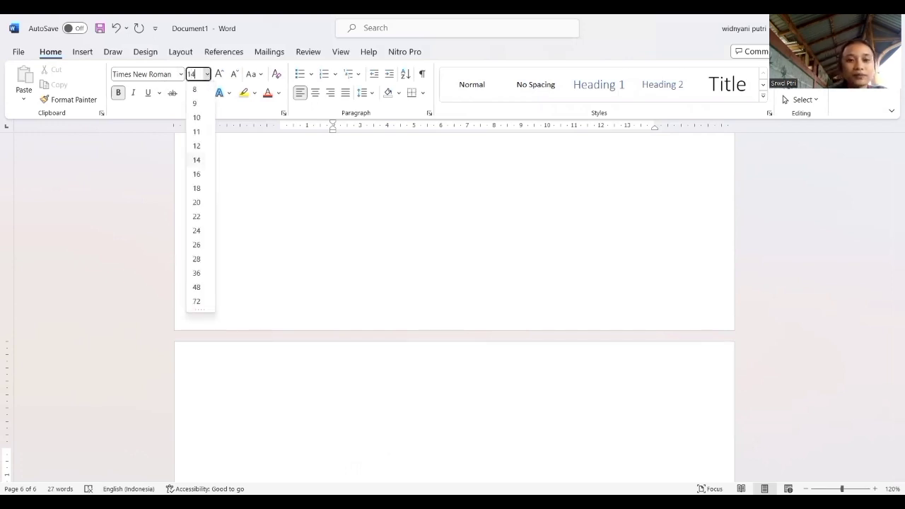
key("Return")
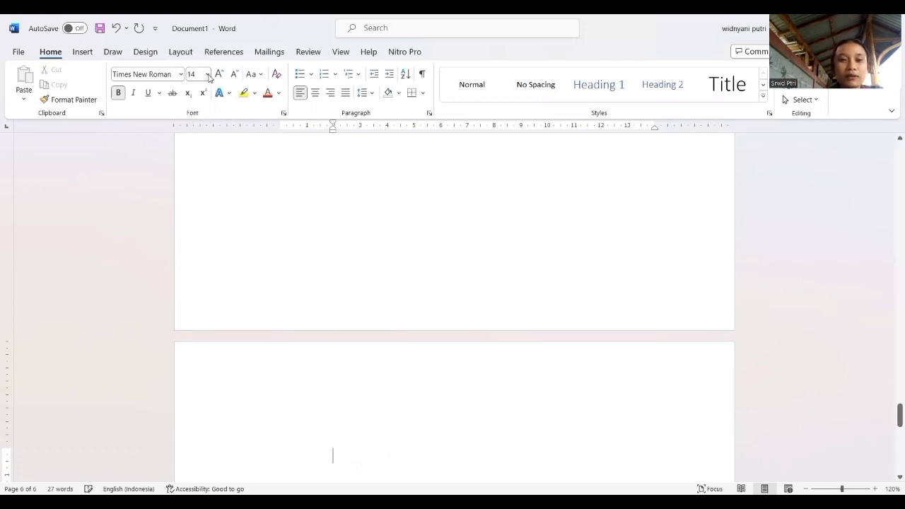
Enter the centred heading "DAFTAR PUSTAKA" on the new page.
left_click(314, 94)
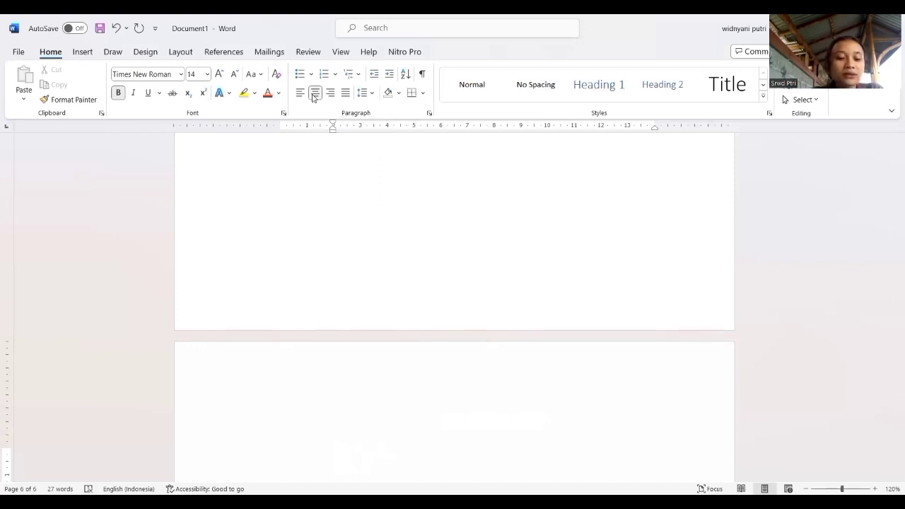
type("D")
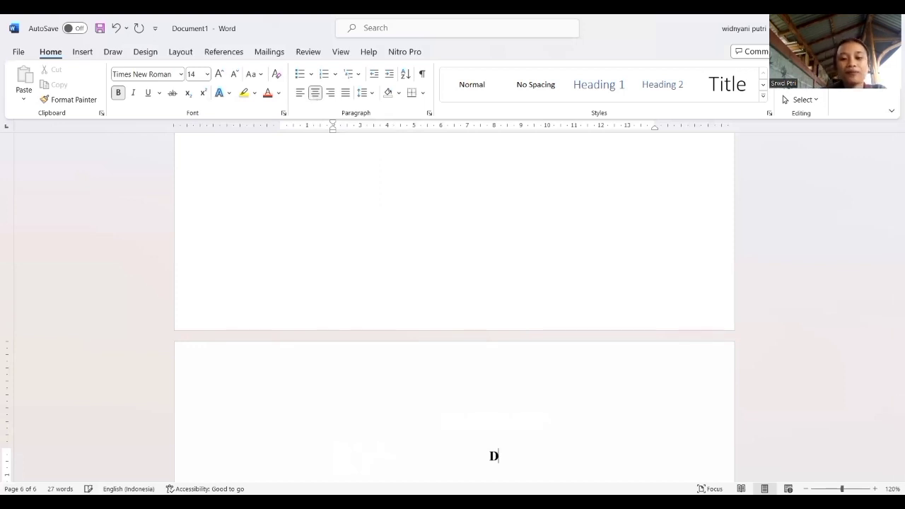
type("AFTAR")
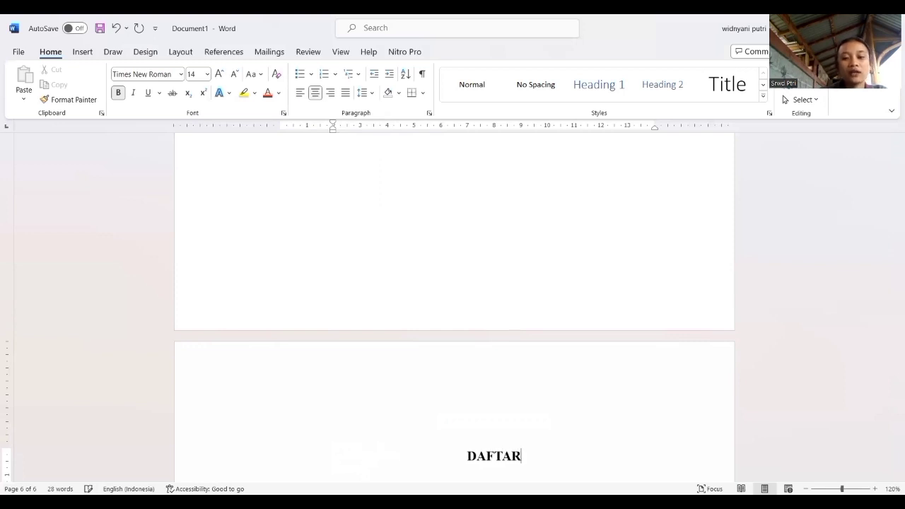
type(" PUSTAKA")
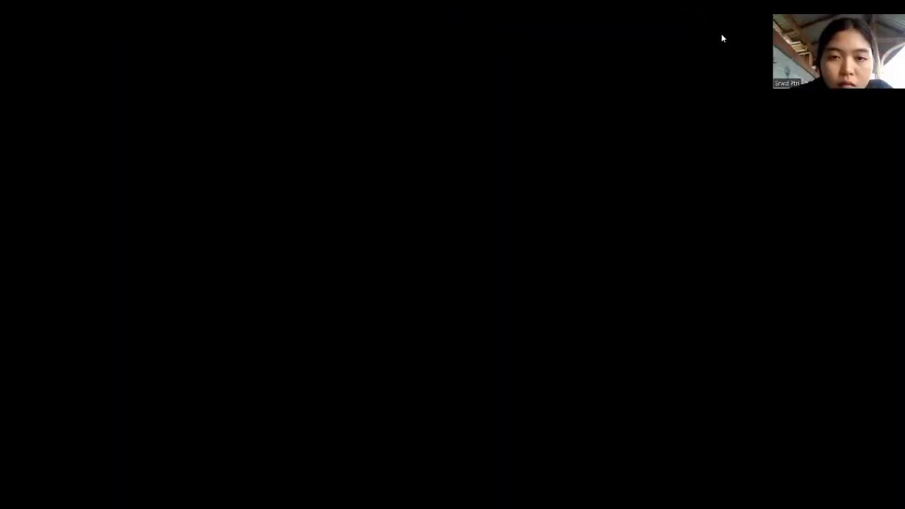
Review the document's pages from the KATA PENGANTAR heading through the BAB I PENDAHULUAN subheadings.
scroll(529, 369, "up", 15)
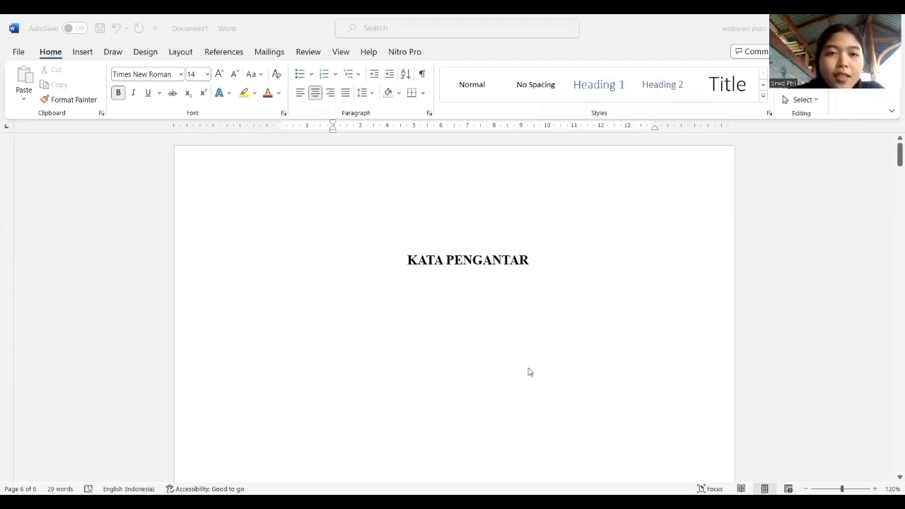
scroll(530, 371, "down", 6)
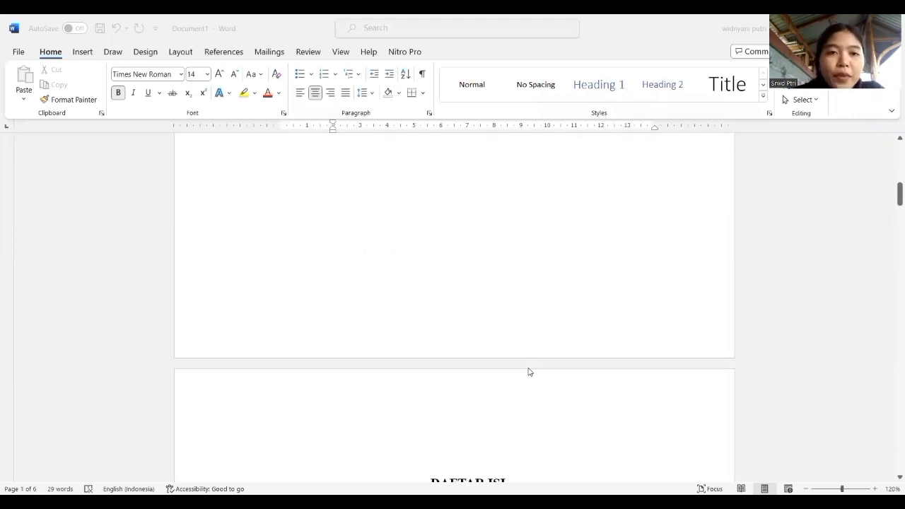
scroll(529, 372, "down", 6)
scroll(529, 372, "down", 14)
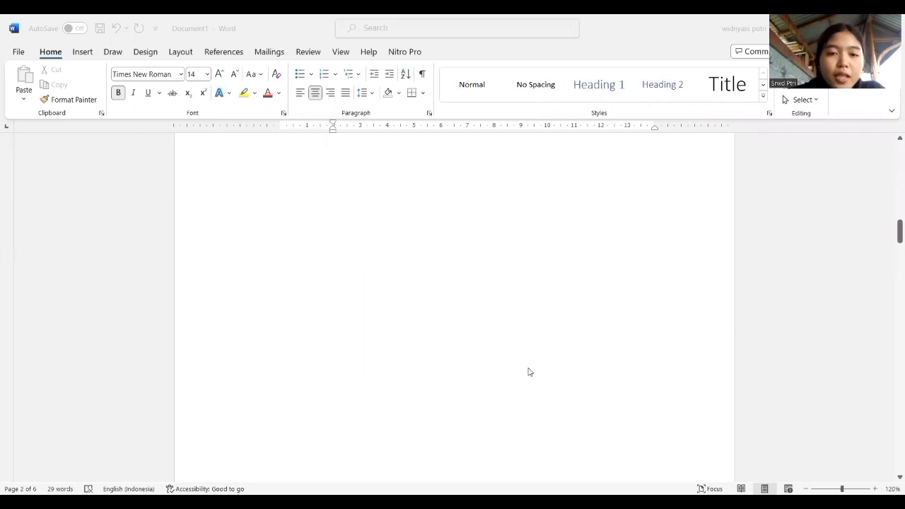
scroll(530, 372, "down", 10)
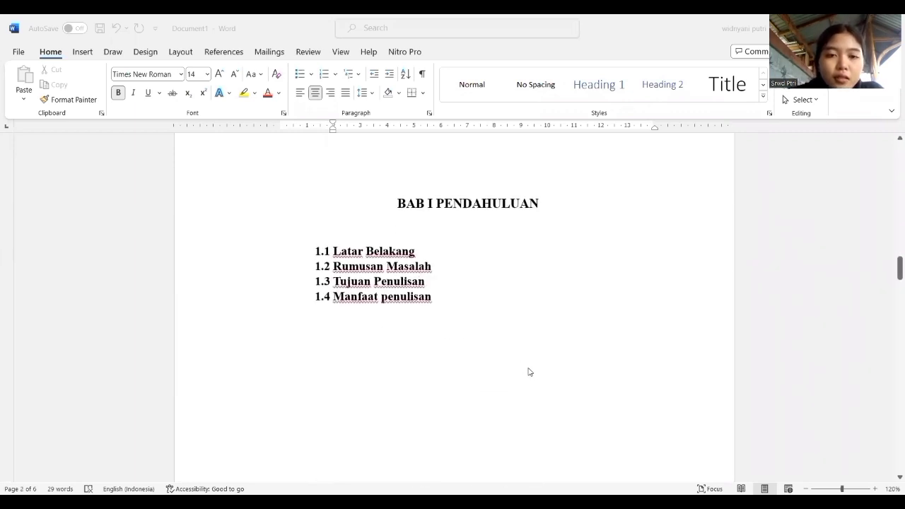
scroll(530, 372, "up", 15)
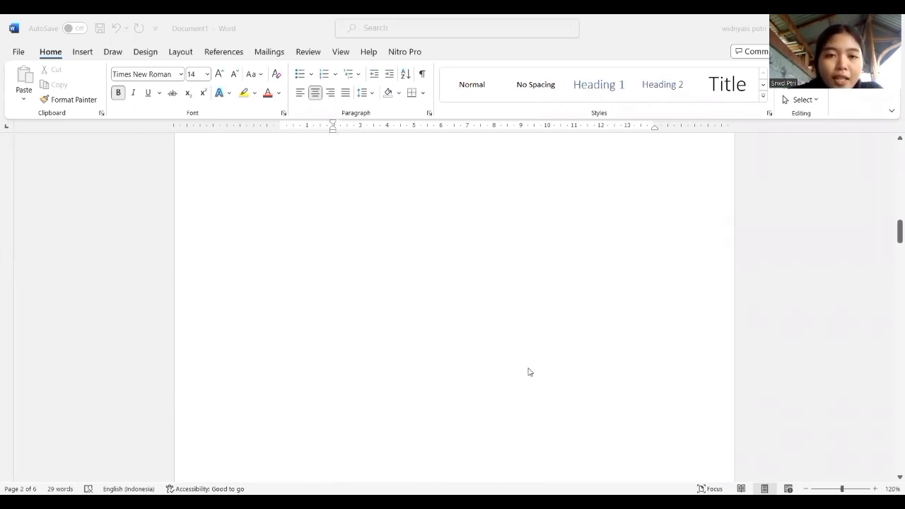
scroll(530, 372, "up", 15)
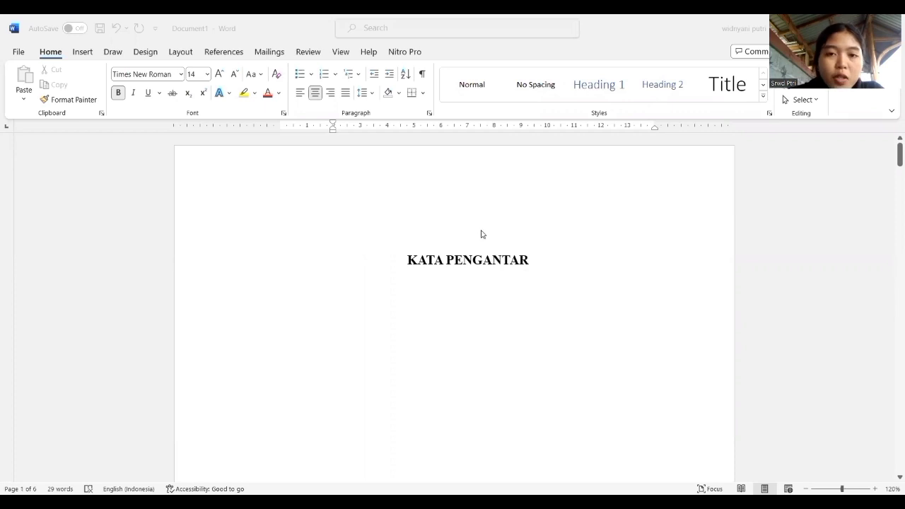
scroll(533, 262, "down", 10)
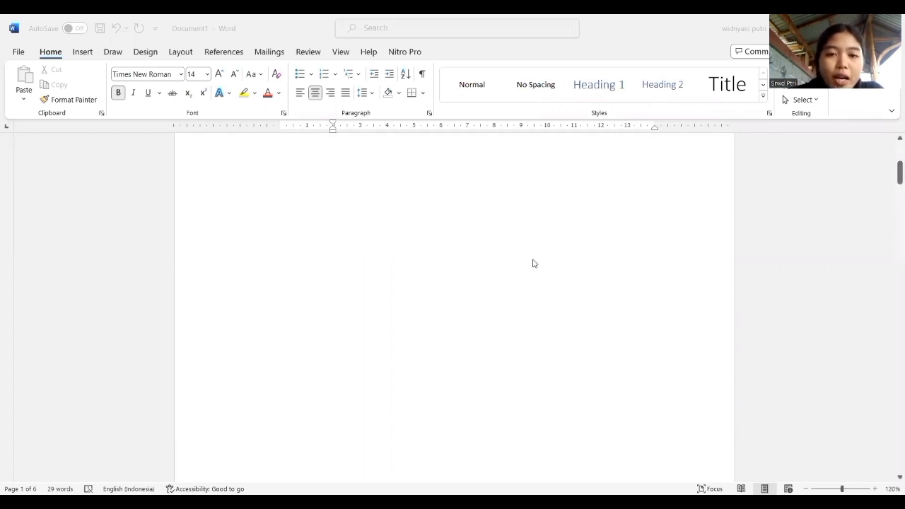
scroll(396, 256, "down", 12)
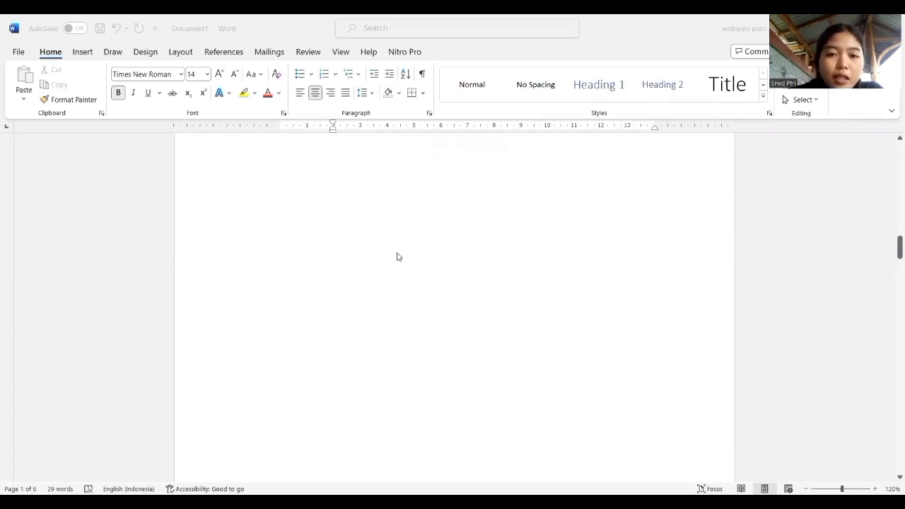
scroll(463, 370, "up", 3)
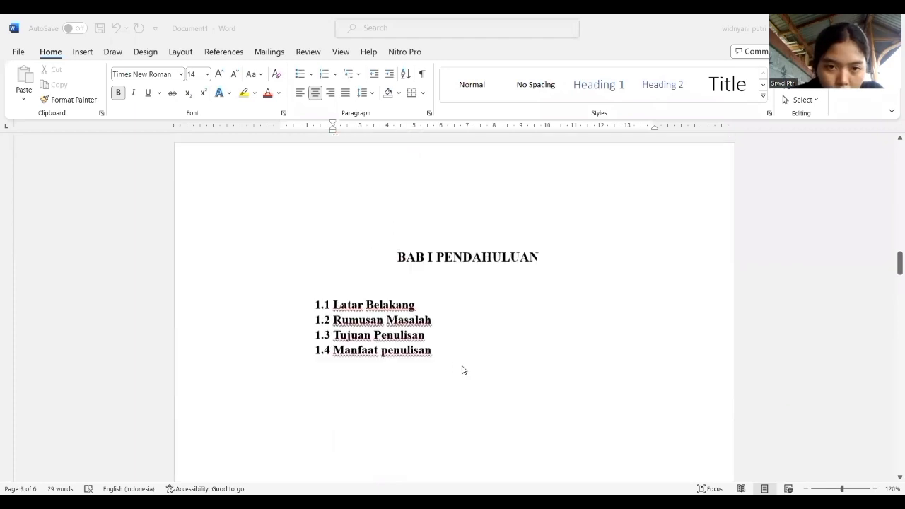
scroll(361, 335, "down", 12)
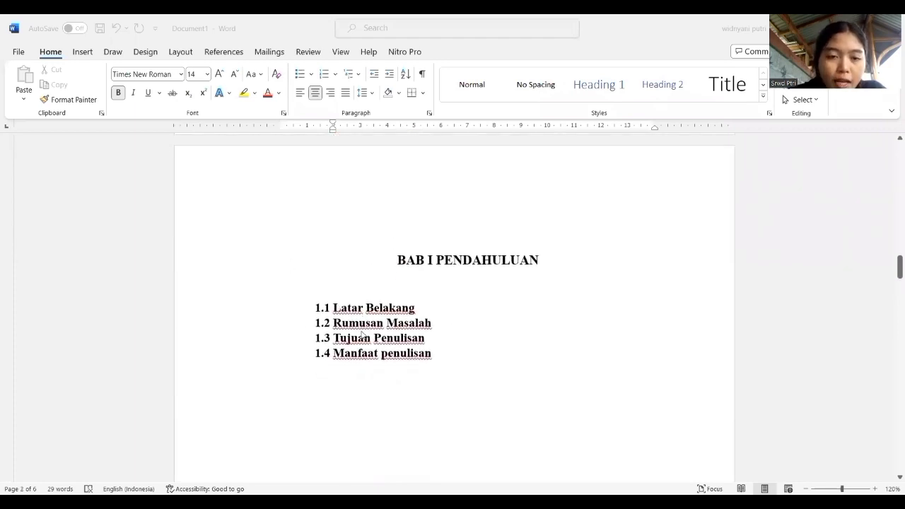
scroll(361, 336, "up", 2)
scroll(362, 335, "up", 15)
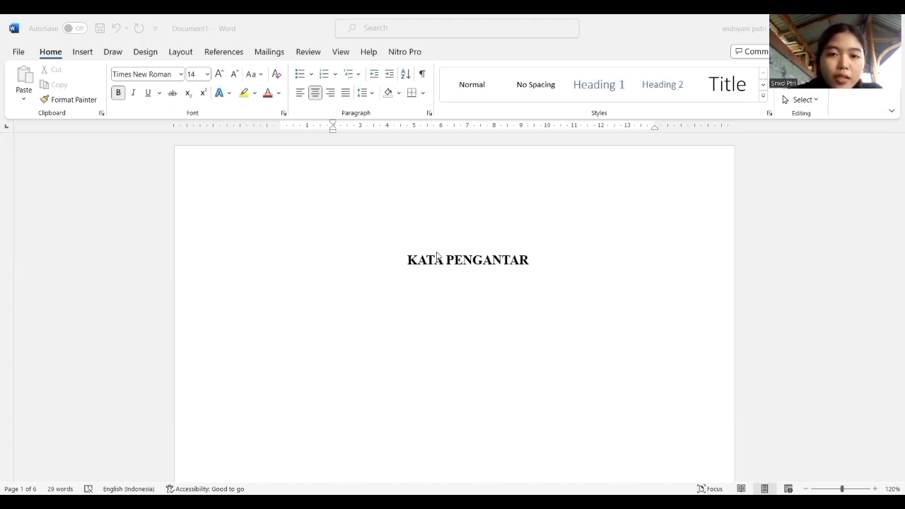
Delete the "KATA PENGANTAR" text on the first page and apply the Heading 1 style to the empty line.
left_click(473, 260)
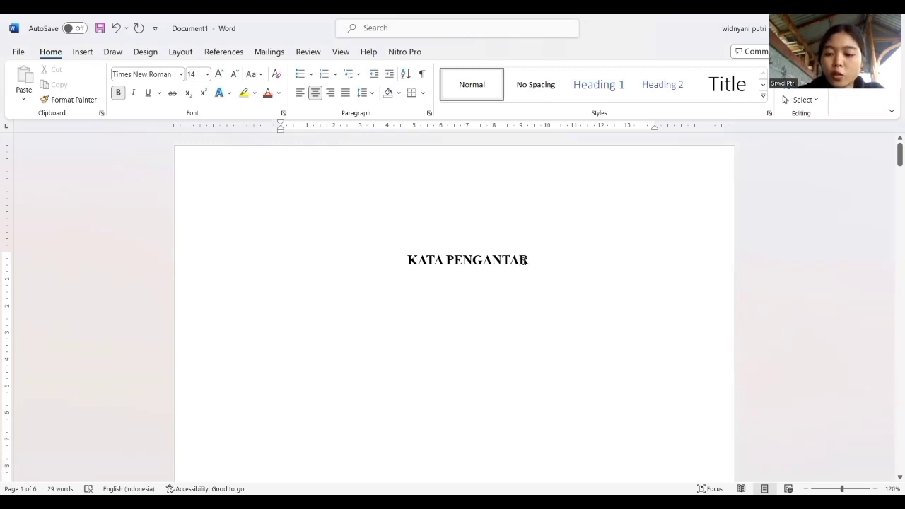
key("BackSpace")
key("BackSpace")
key("BackSpace")
key("BackSpace")
key("BackSpace")
key("BackSpace")
key("BackSpace")
key("BackSpace")
key("BackSpace")
key("BackSpace")
key("BackSpace")
key("BackSpace")
key("BackSpace")
key("BackSpace")
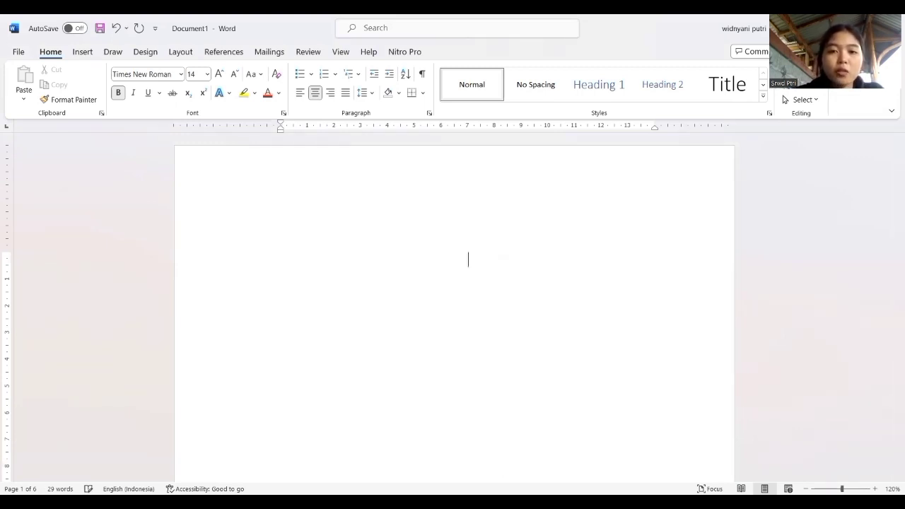
left_click(588, 87)
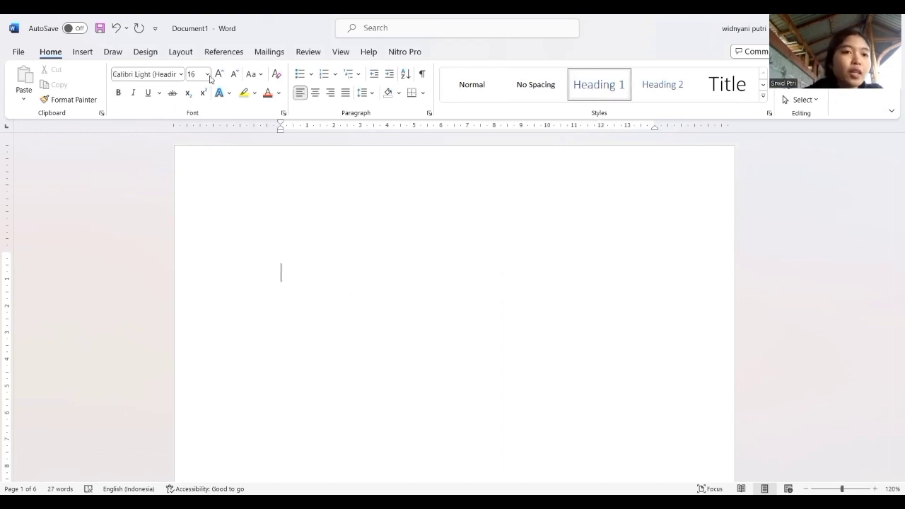
Format the empty Heading 1 line as Times New Roman, bold, black and centred.
left_click(181, 75)
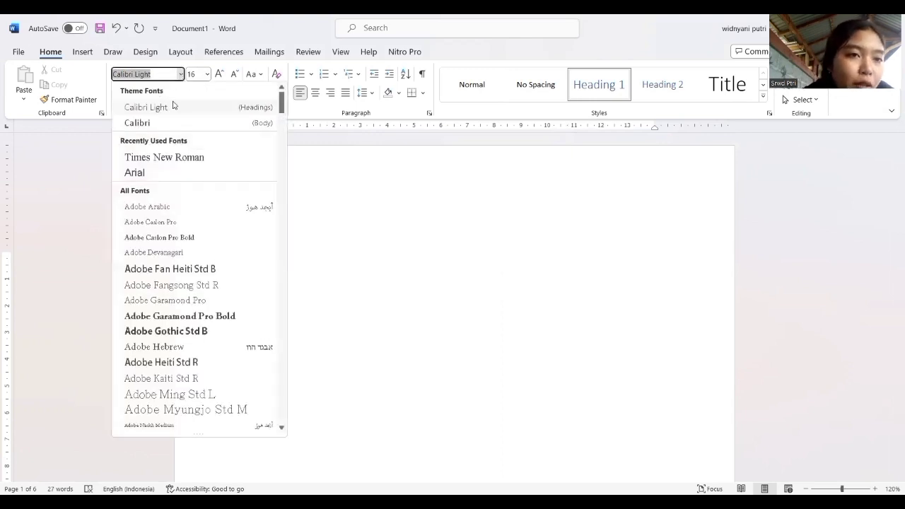
left_click(177, 157)
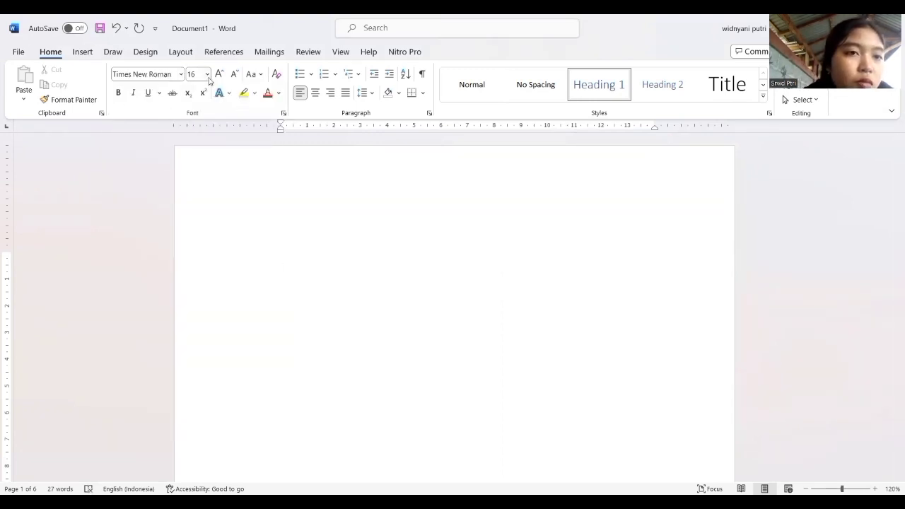
left_click(118, 92)
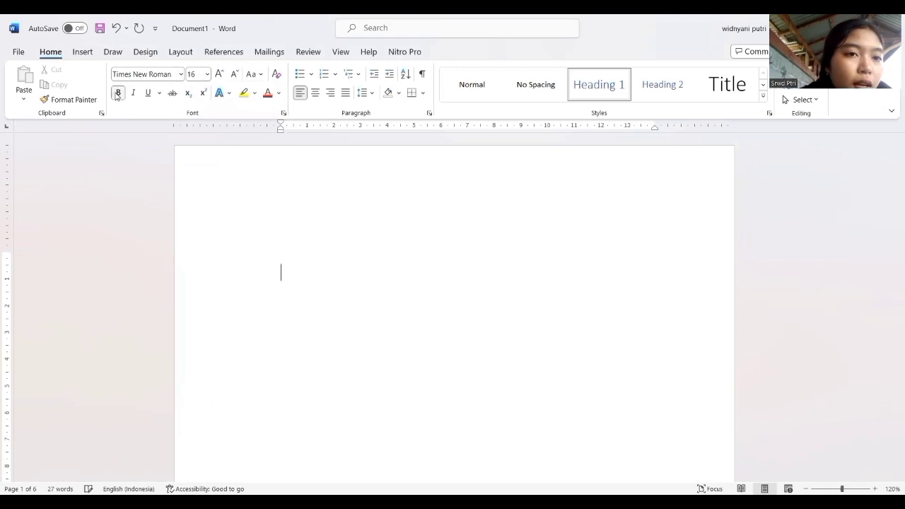
left_click(280, 93)
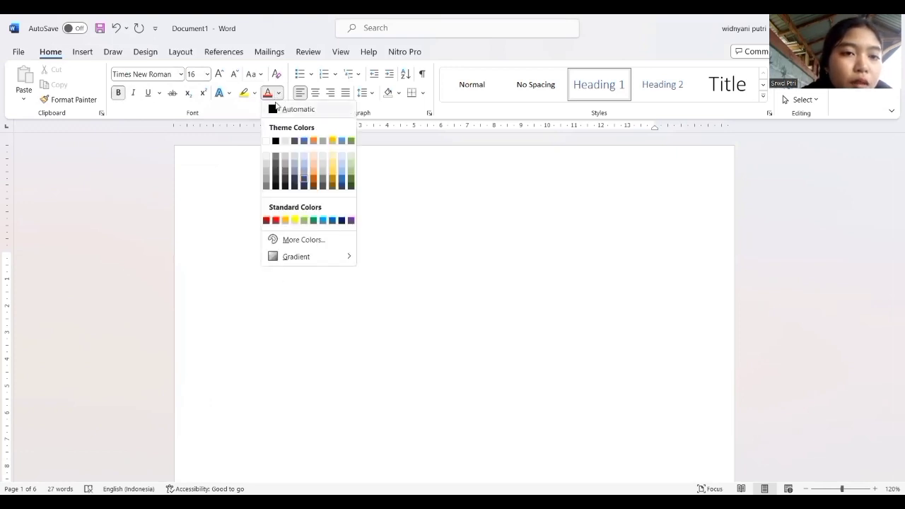
left_click(266, 220)
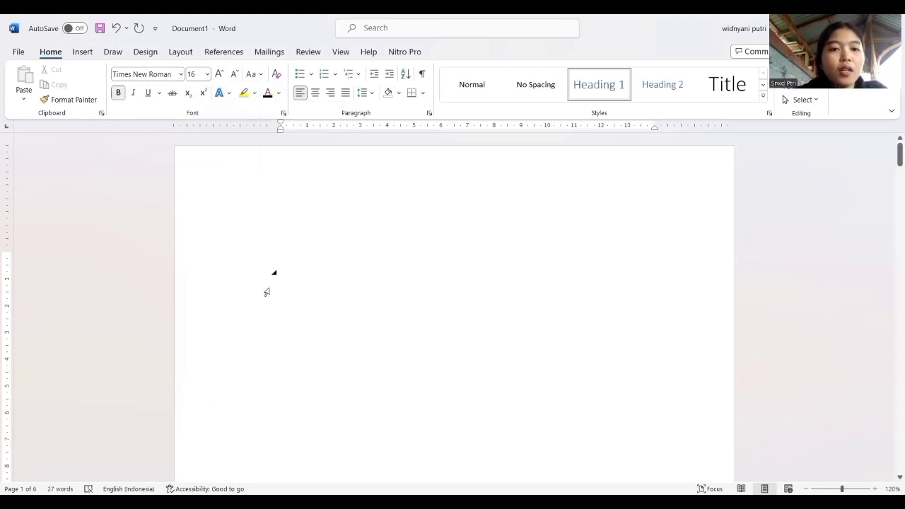
left_click(315, 93)
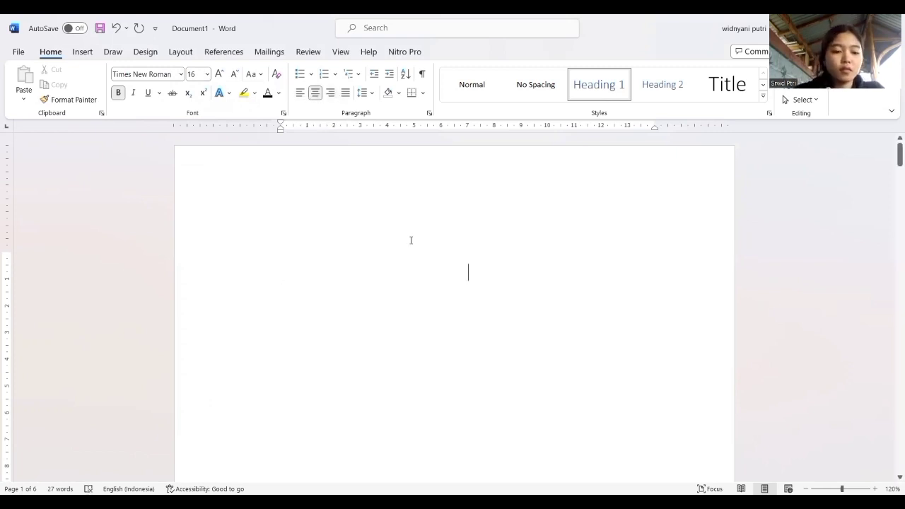
Enter "KATA PENGANTAR" in capitals as the first page's Heading 1 text.
type("kata")
key("BackSpace")
key("BackSpace")
key("BackSpace")
key("BackSpace")
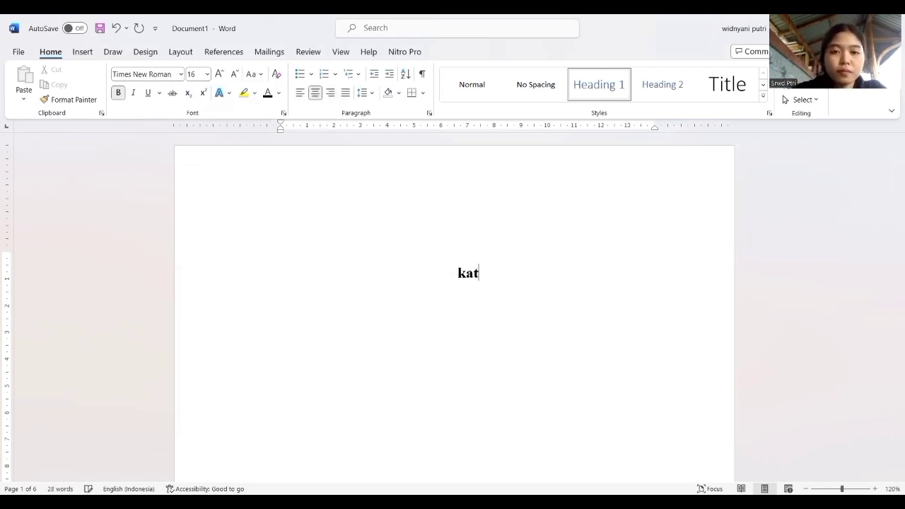
type("KT")
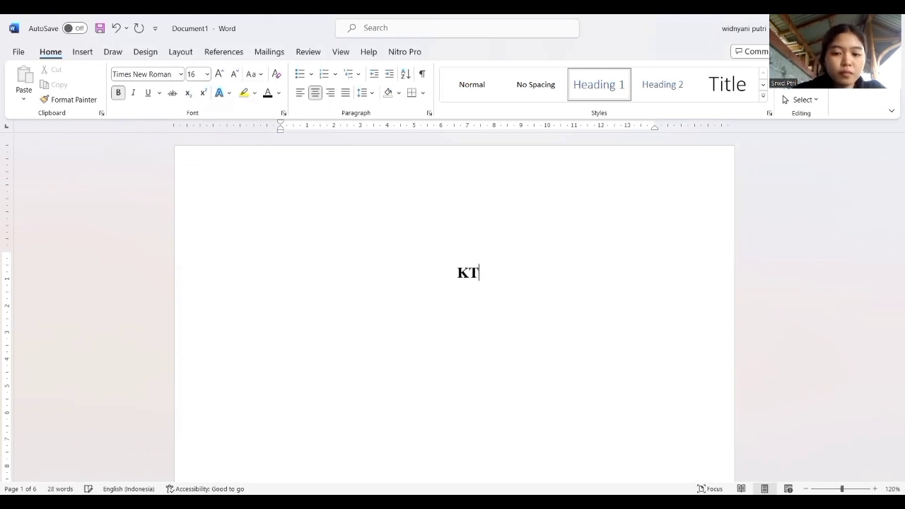
key("BackSpace")
type("ATA PE")
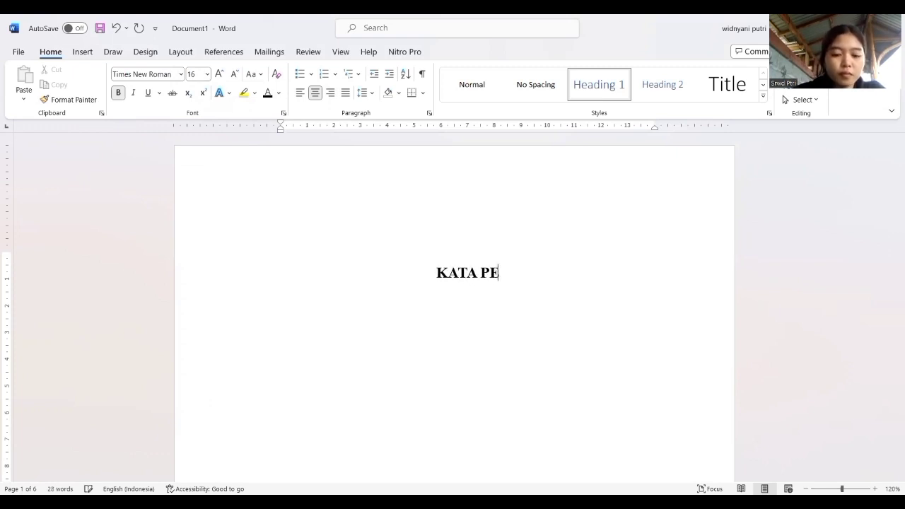
type("NGANTAR")
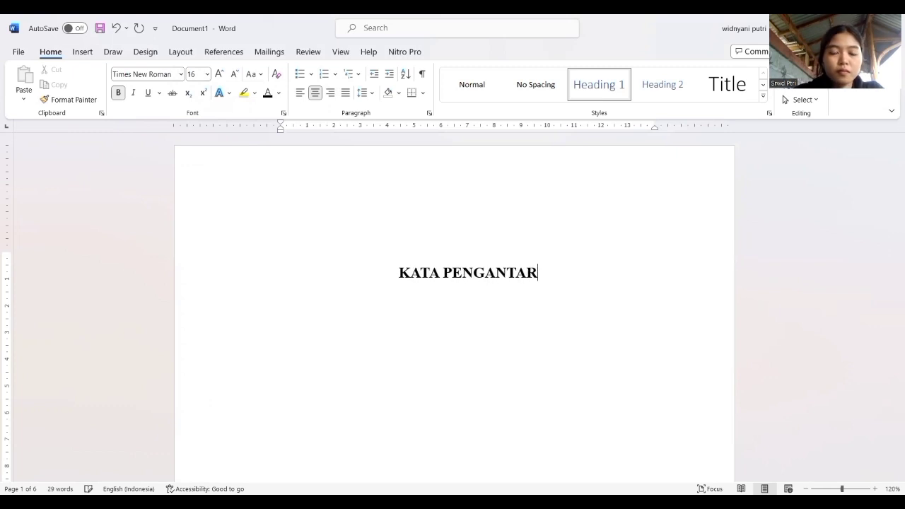
scroll(411, 240, "down", 12)
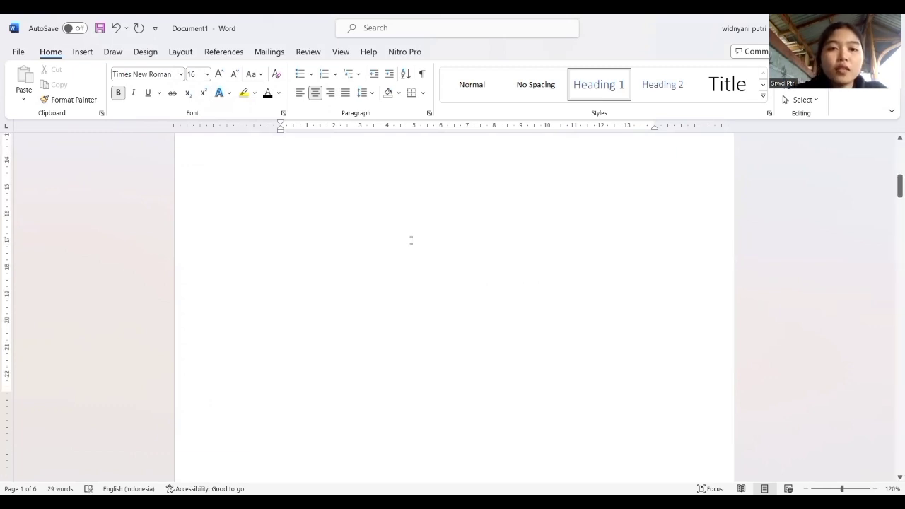
Apply the Heading 1 style to the "DAFTAR ISI" title on the second page.
scroll(441, 199, "up", 2)
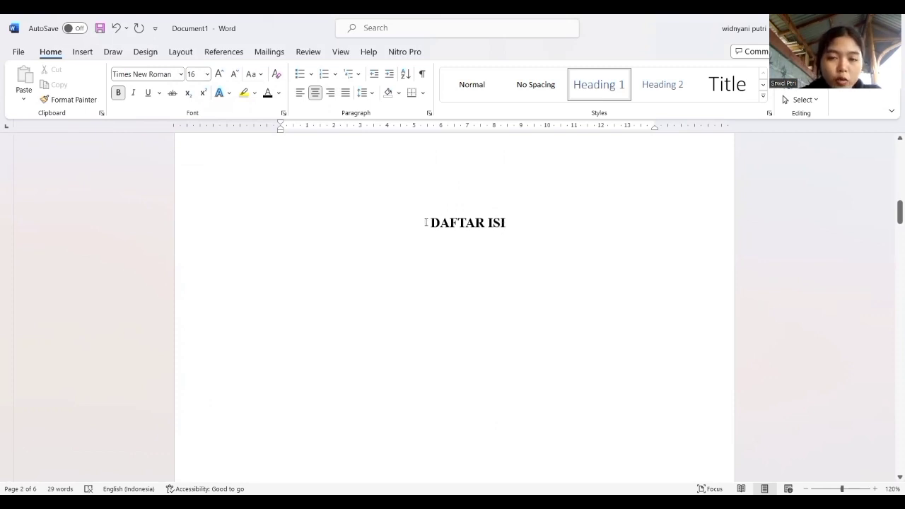
left_click_drag(467, 219, 515, 225)
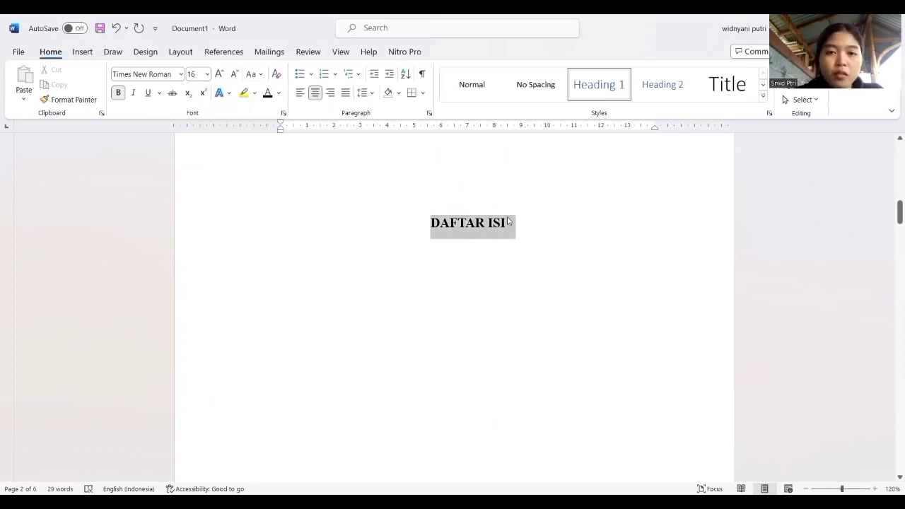
left_click(589, 87)
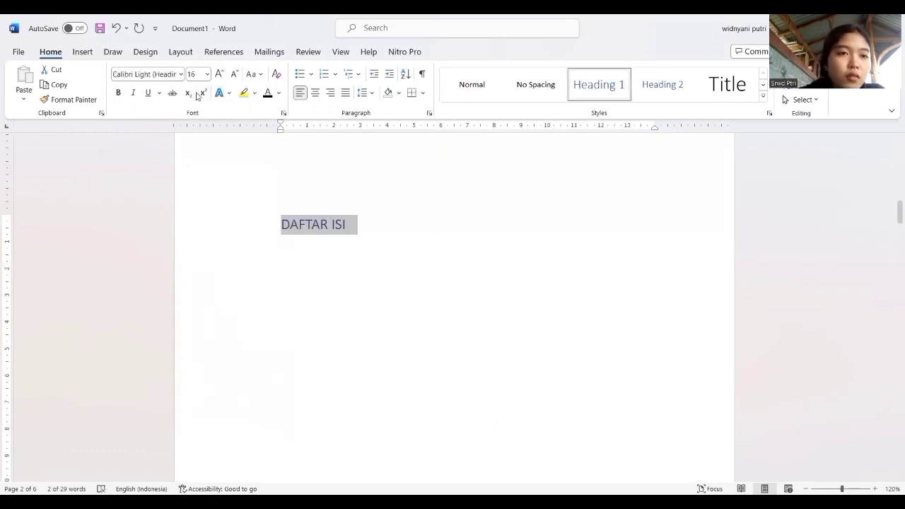
Format the "DAFTAR ISI" heading as Times New Roman, bold, black and centred.
left_click(181, 74)
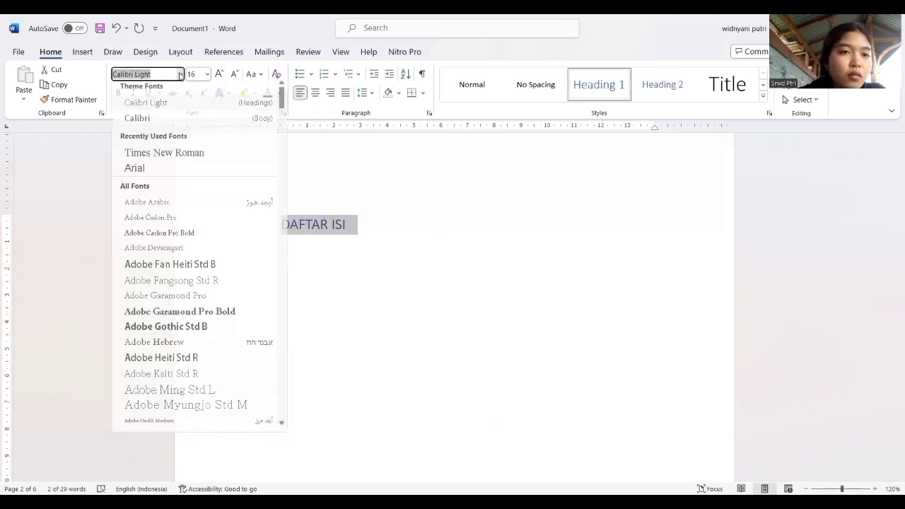
left_click(179, 162)
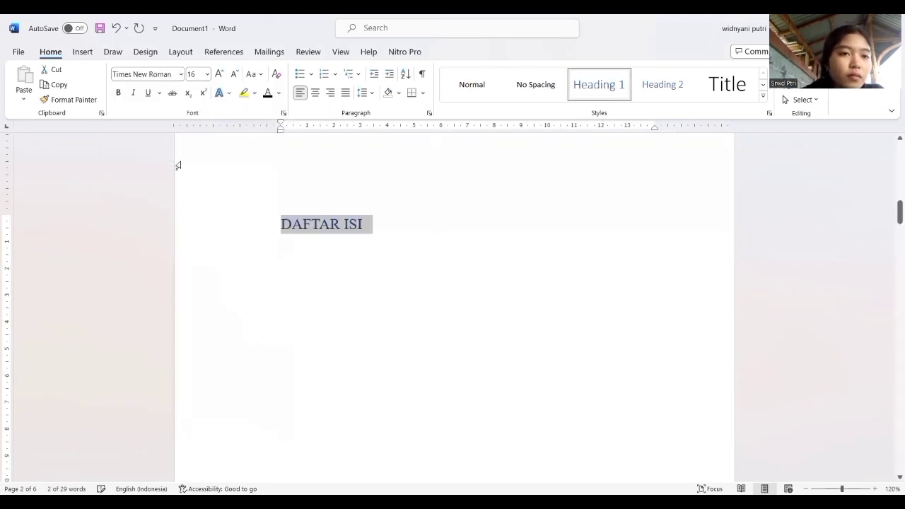
left_click(118, 93)
left_click(268, 92)
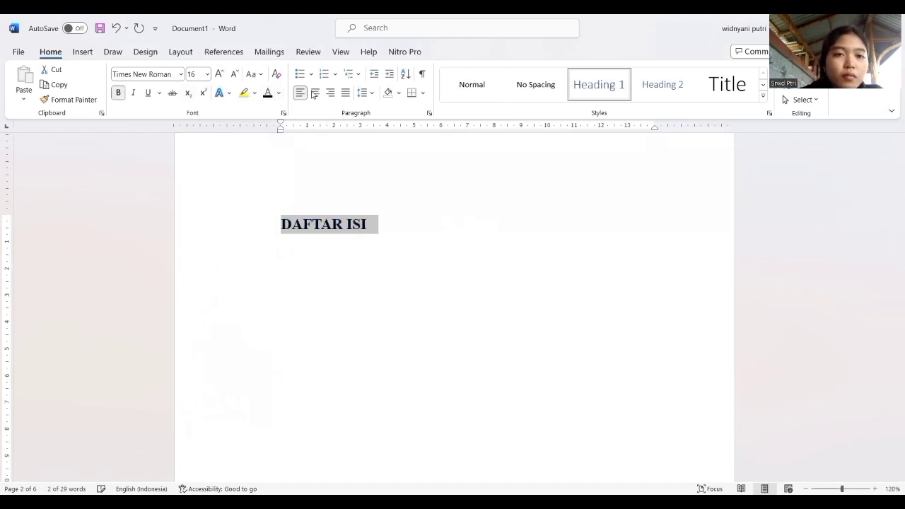
left_click(316, 93)
left_click(394, 238)
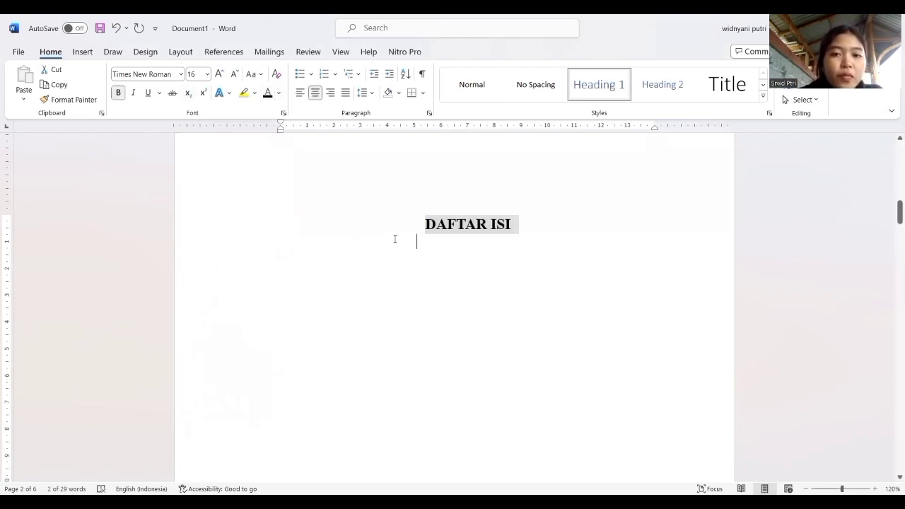
Split the "BAB I PENDAHULUAN" title on the third page into two lines after "BAB I".
scroll(394, 239, "down", 10)
scroll(395, 239, "down", 1)
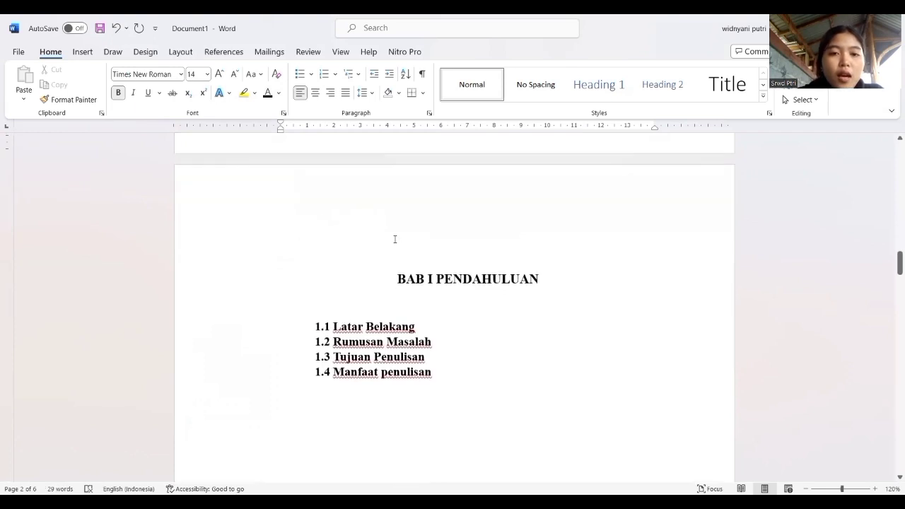
left_click(430, 278)
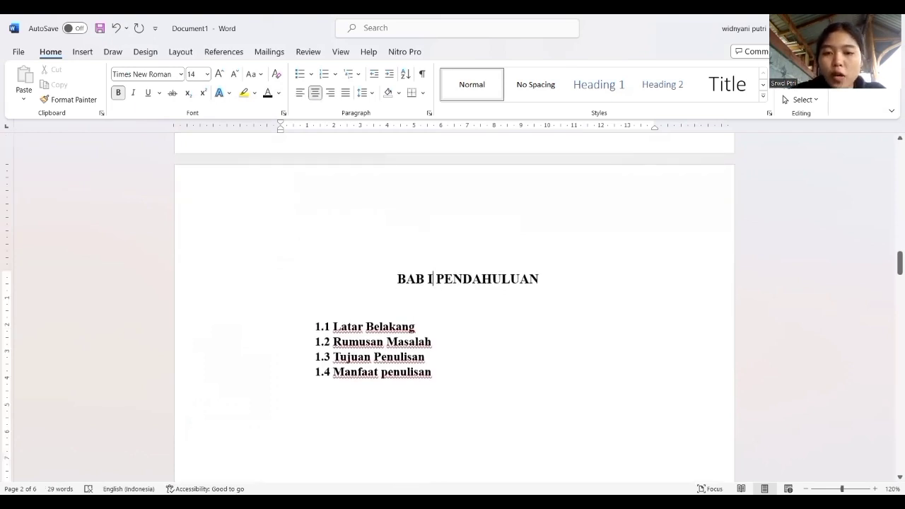
key("Return")
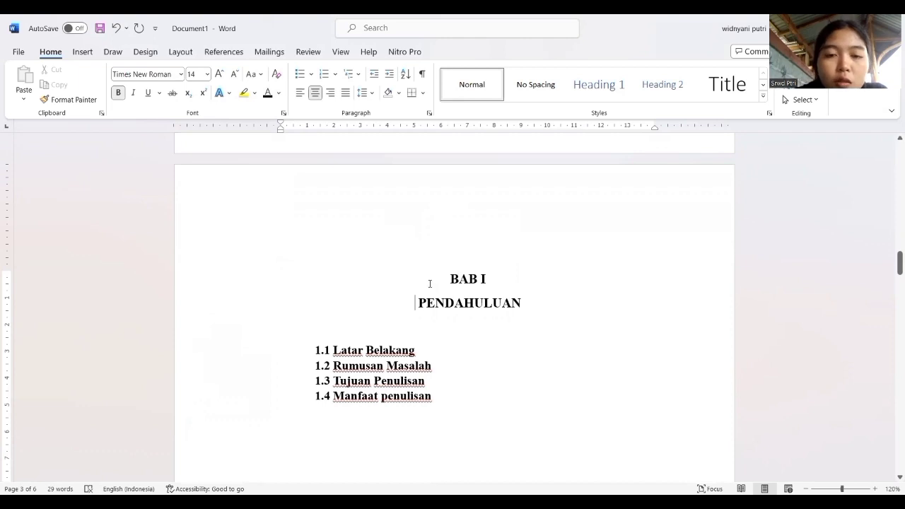
Delete the "BAB I" and "PENDAHULUAN" lines and apply the Heading 1 style to the empty line left above the numbered list.
left_click(570, 368, "shift")
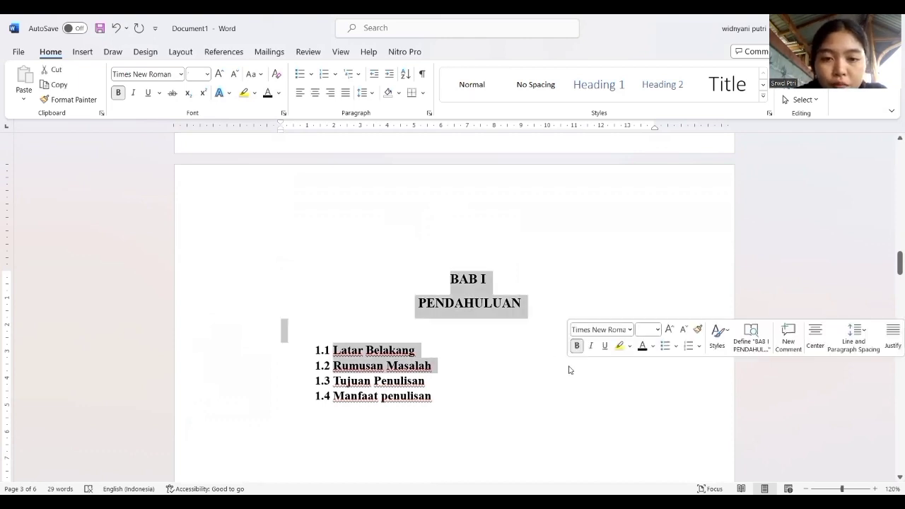
left_click(456, 277)
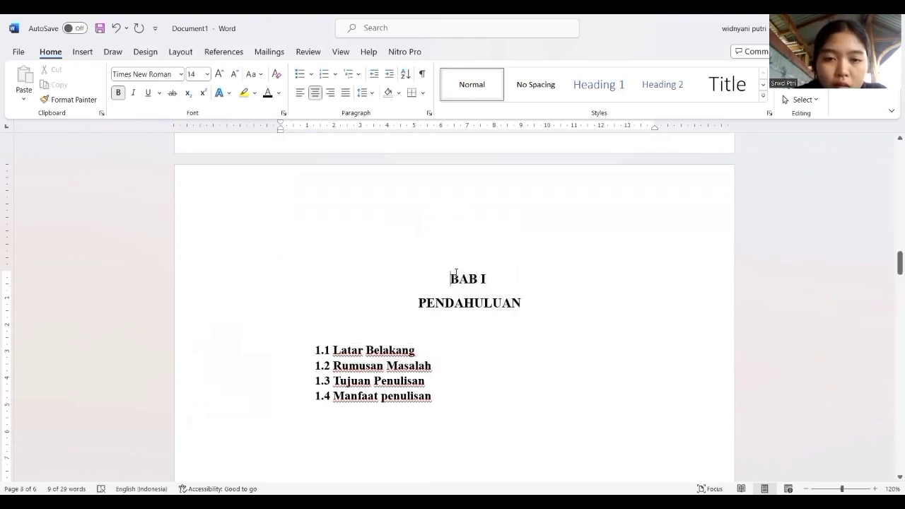
left_click_drag(492, 297, 529, 311)
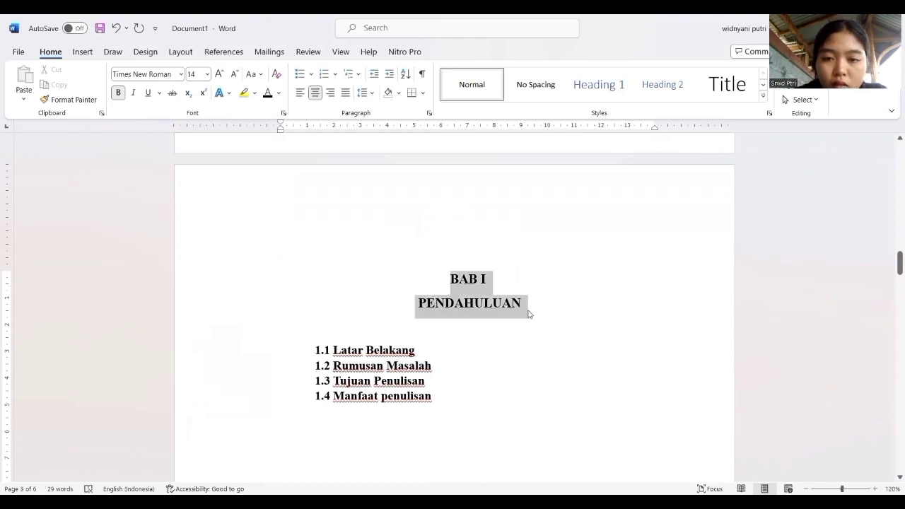
type("\\")
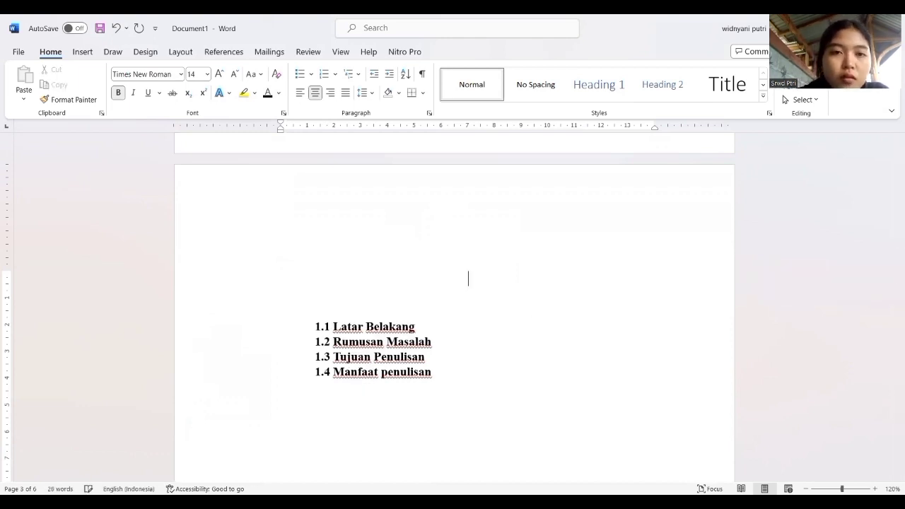
left_click(584, 94)
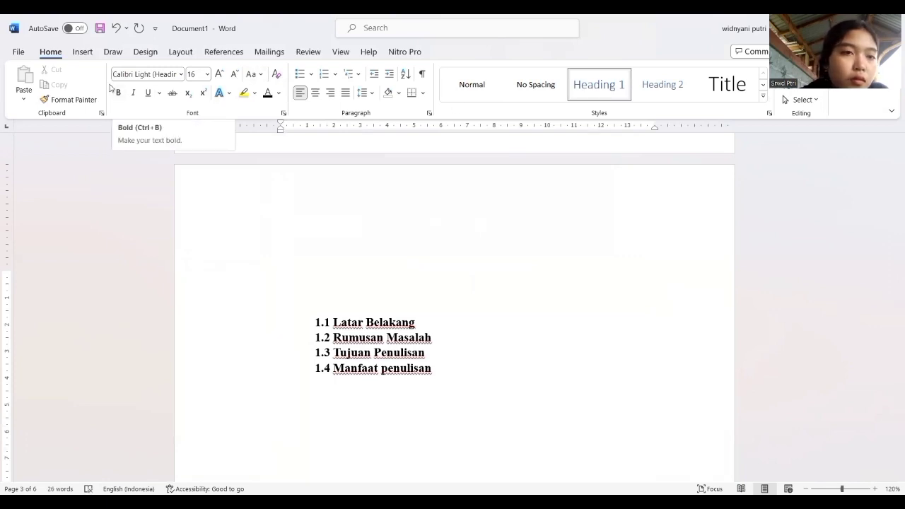
Format the empty Heading 1 line on the third page as Times New Roman, bold, black and centred.
left_click(182, 74)
left_click(163, 157)
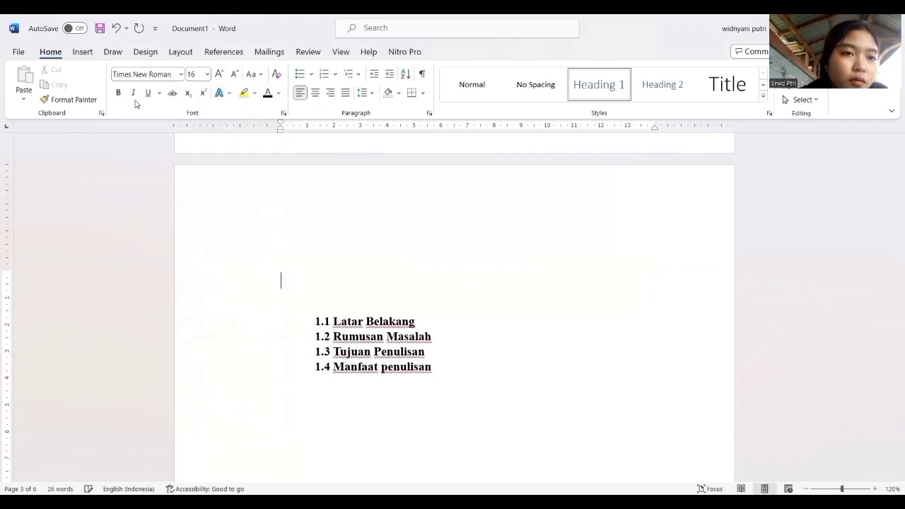
left_click(118, 92)
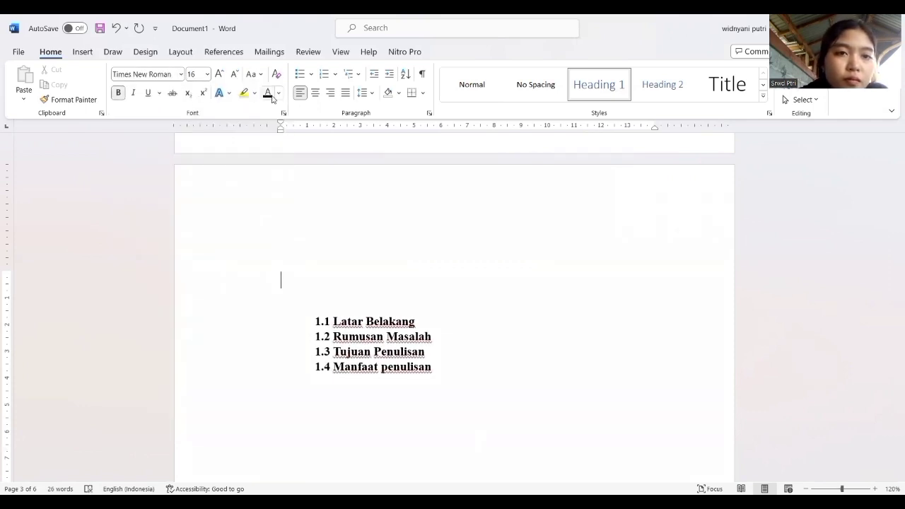
left_click(316, 93)
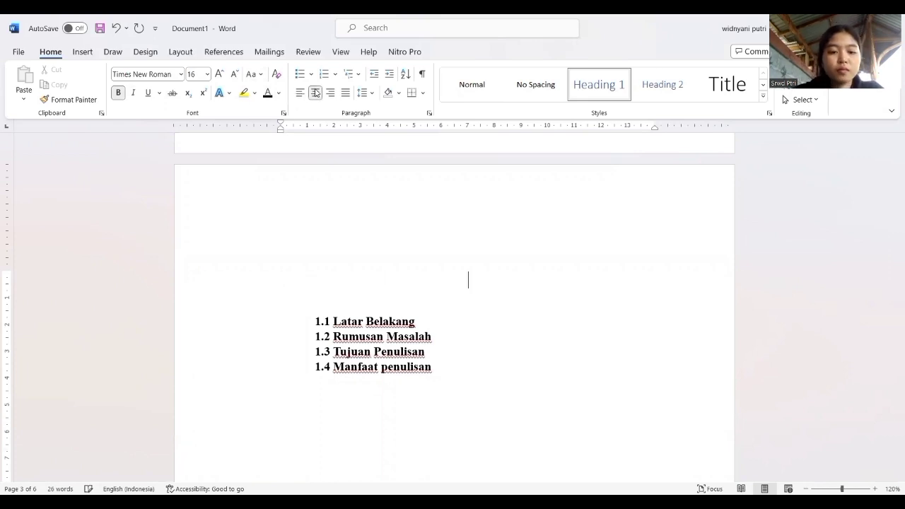
Enter "BAB I" in capitals as the third page's heading text.
type("bab")
key("BackSpace")
key("BackSpace")
key("BackSpace")
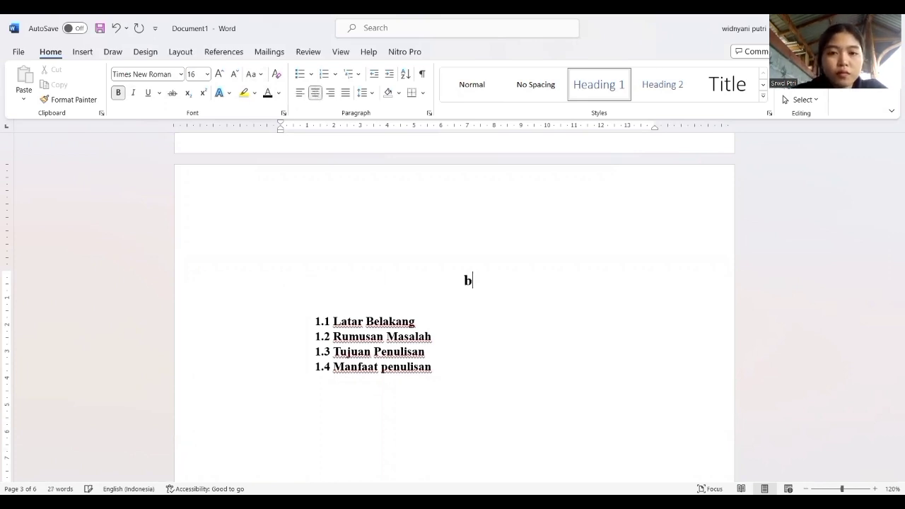
type("BAB")
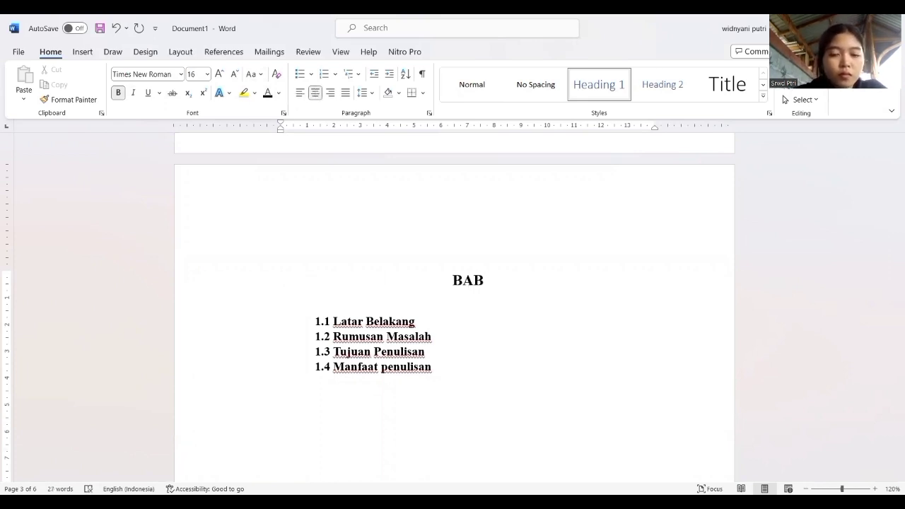
type(" 1")
key("BackSpace")
type("I")
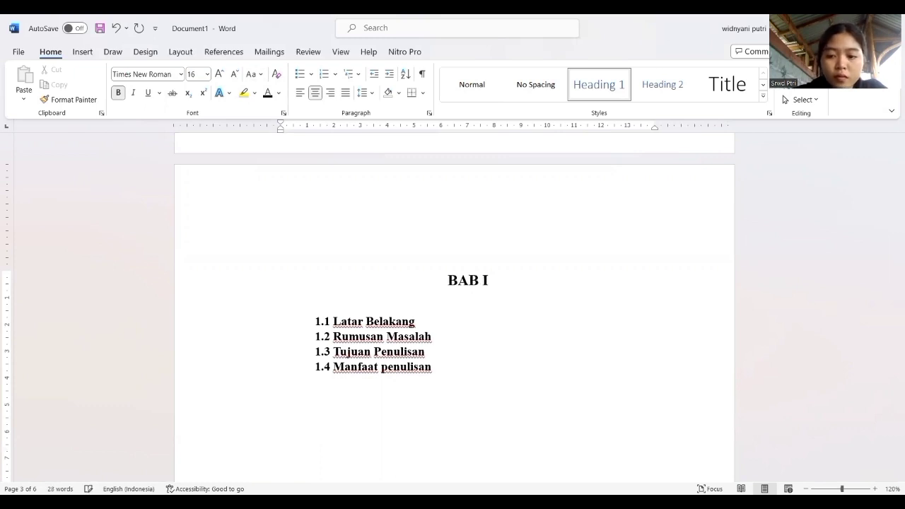
Add a new line below "BAB I" in the Heading 1 style, formatted as Times New Roman, bold and centred.
key("Return")
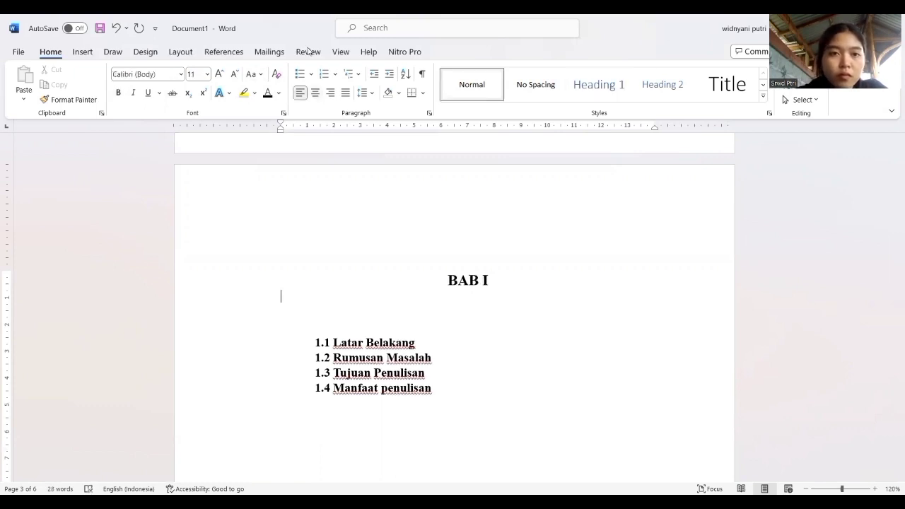
left_click(315, 92)
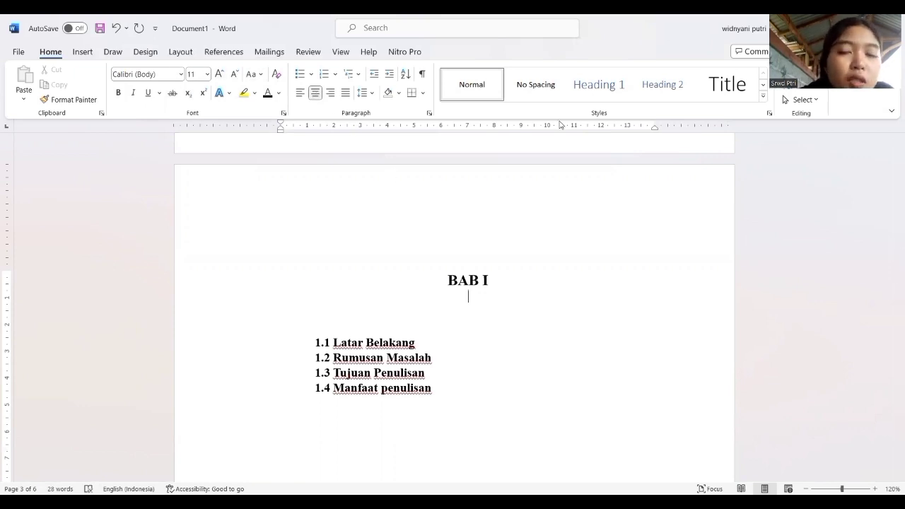
left_click(612, 82)
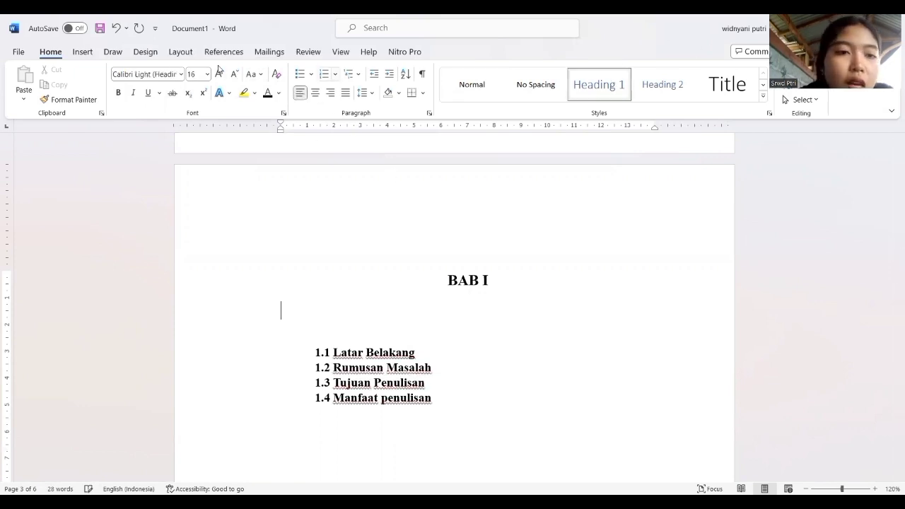
left_click(182, 73)
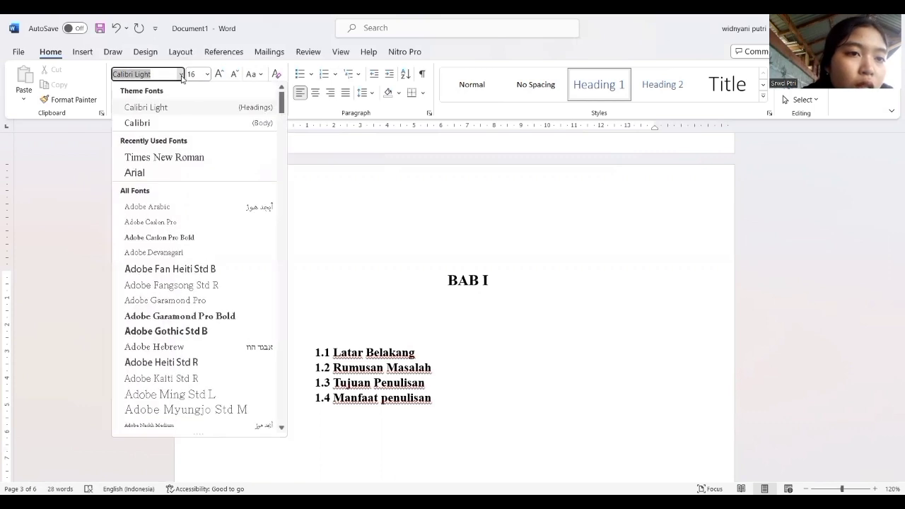
left_click(199, 162)
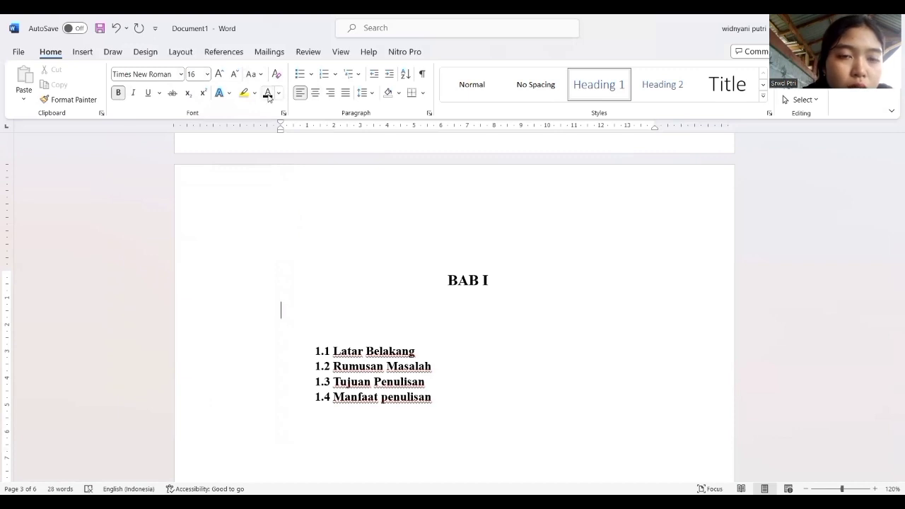
left_click(317, 96)
Enter "PENDAHULUAN" on the heading line below "BAB I" and colour the text black.
type("PEND")
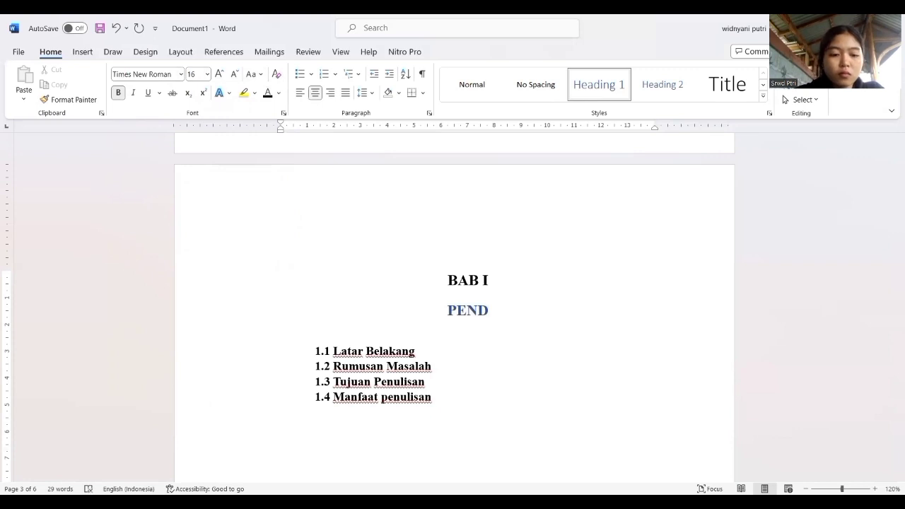
type("AHULUAN")
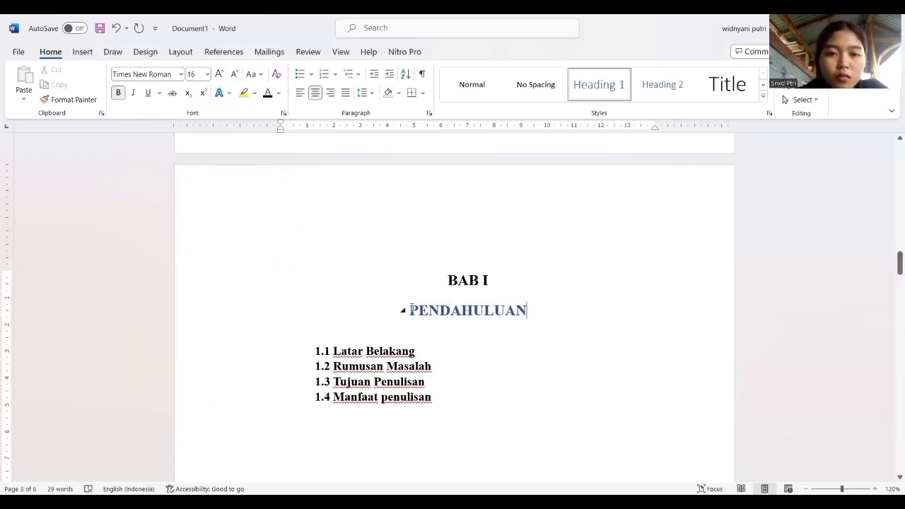
left_click_drag(509, 310, 537, 307)
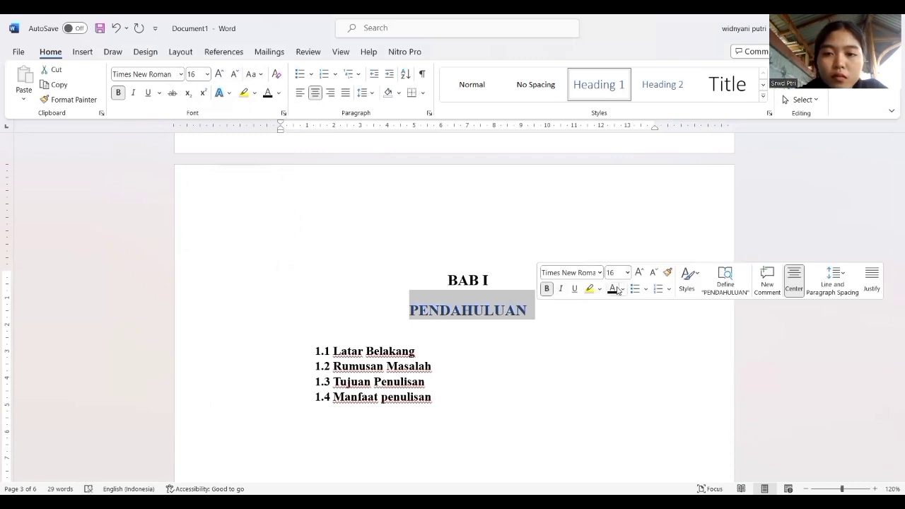
left_click(436, 365)
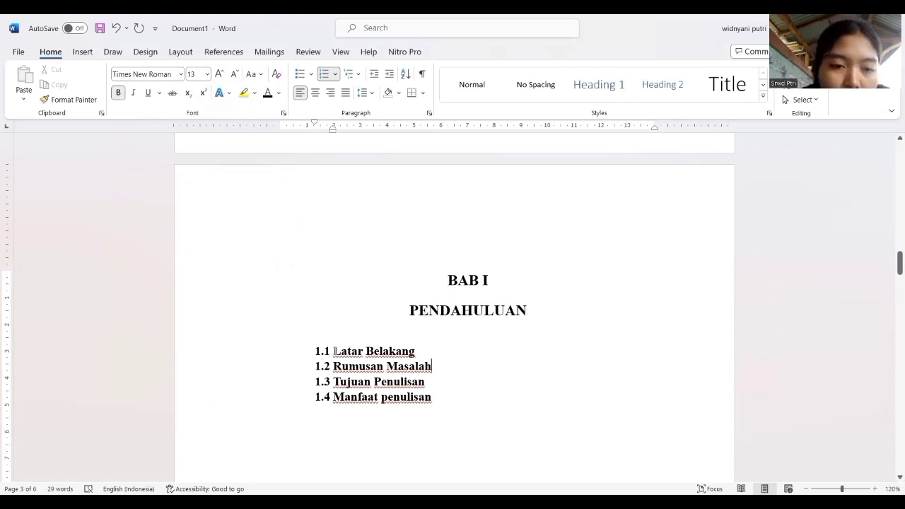
Delete the "Latar Belakang" item from the numbered list under "PENDAHULUAN".
left_click_drag(335, 351, 418, 353)
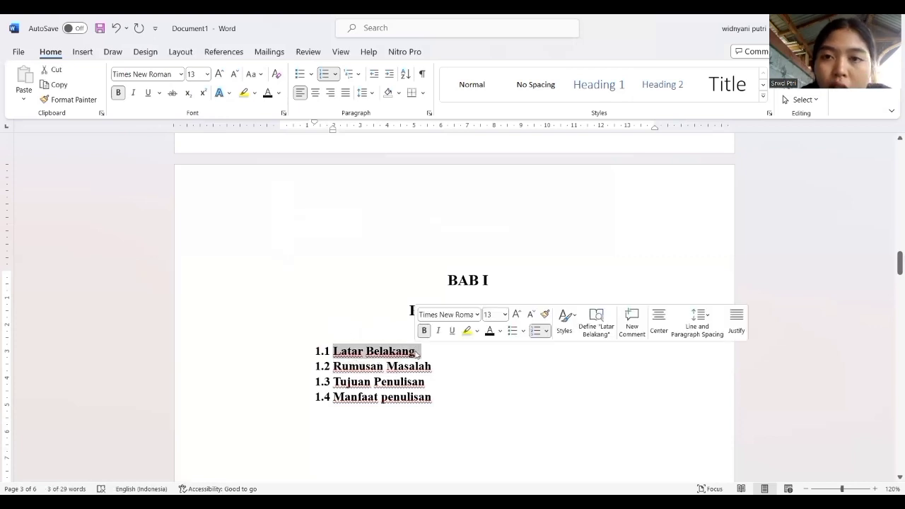
key("BackSpace")
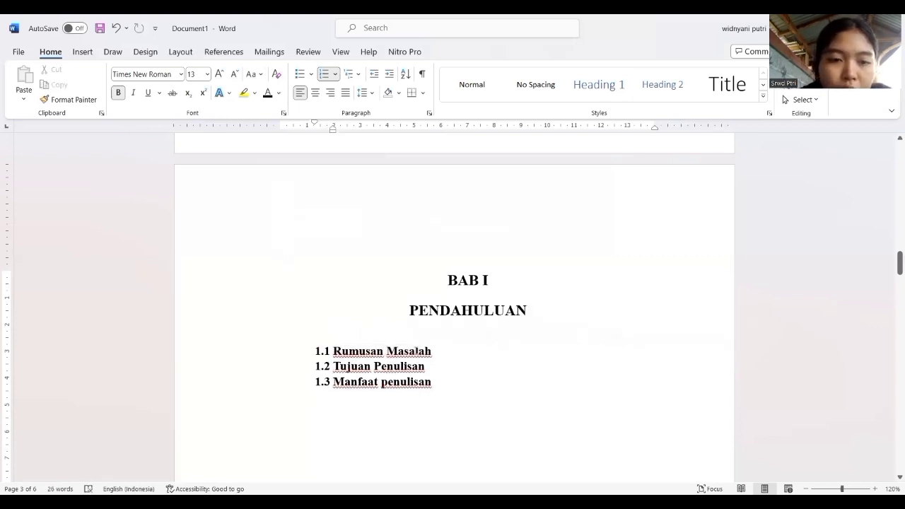
key("BackSpace")
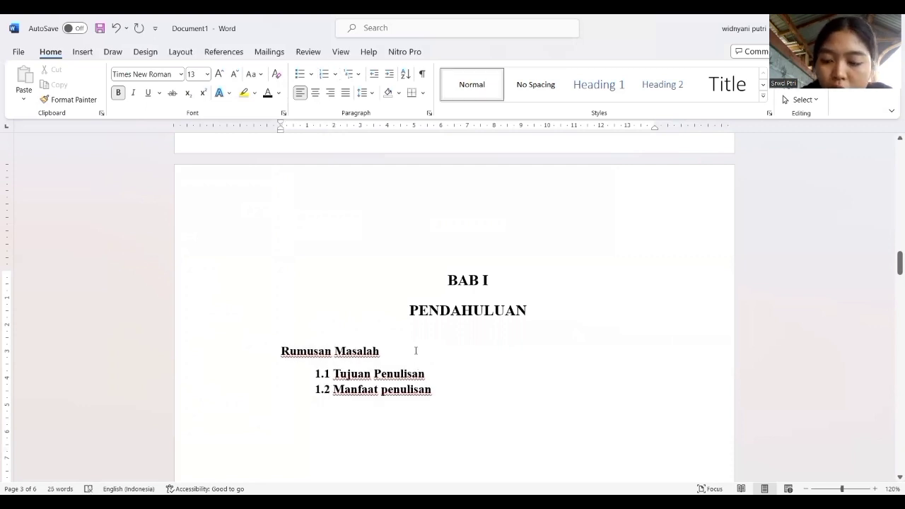
left_click(116, 26)
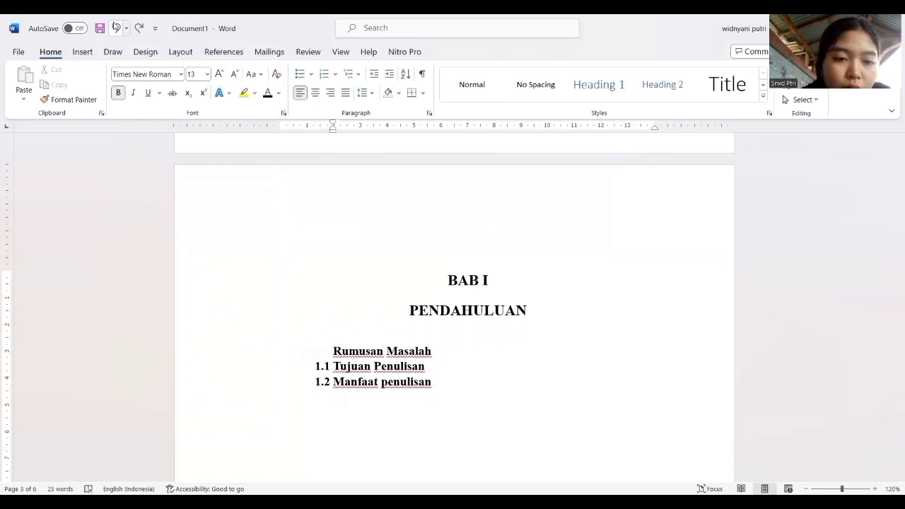
left_click(116, 27)
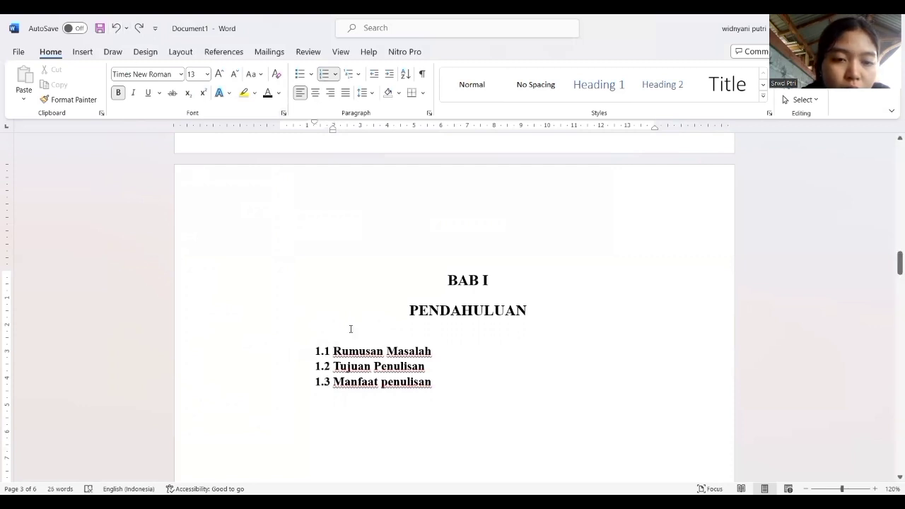
Delete the remaining numbered items "Rumusan Masalah", "Tujuan Penulisan" and "Manfaat penulisan" under "PENDAHULUAN".
mouse_move(319, 349)
left_mouse_down()
mouse_move(428, 353)
mouse_move(348, 357)
mouse_move(332, 368)
left_mouse_up()
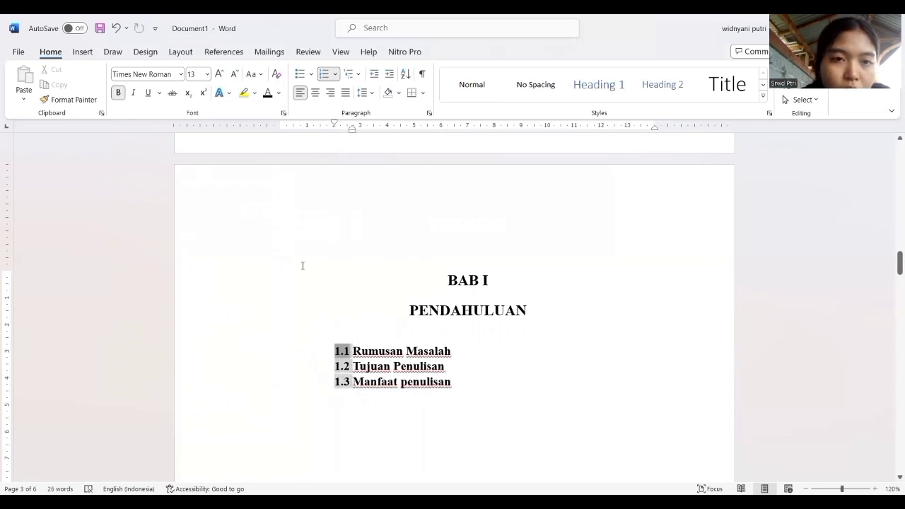
left_click(116, 29)
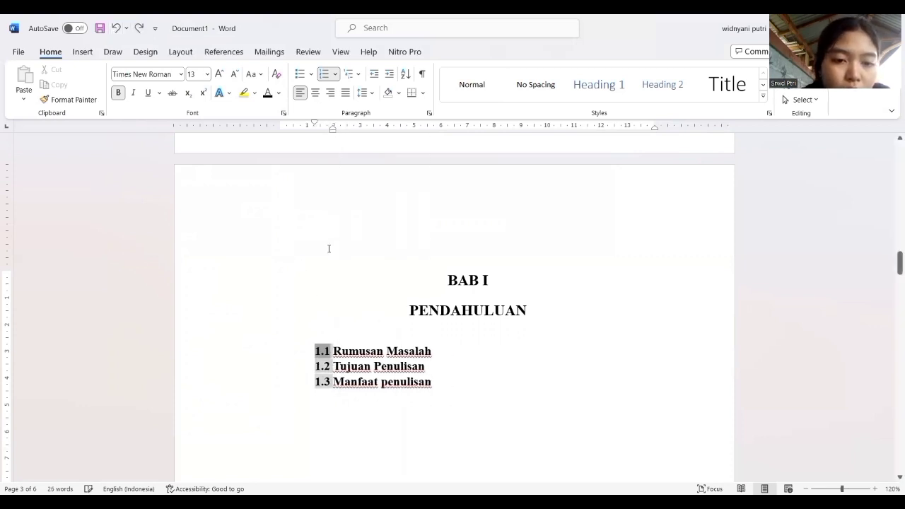
left_click_drag(334, 354, 443, 384)
key("Delete")
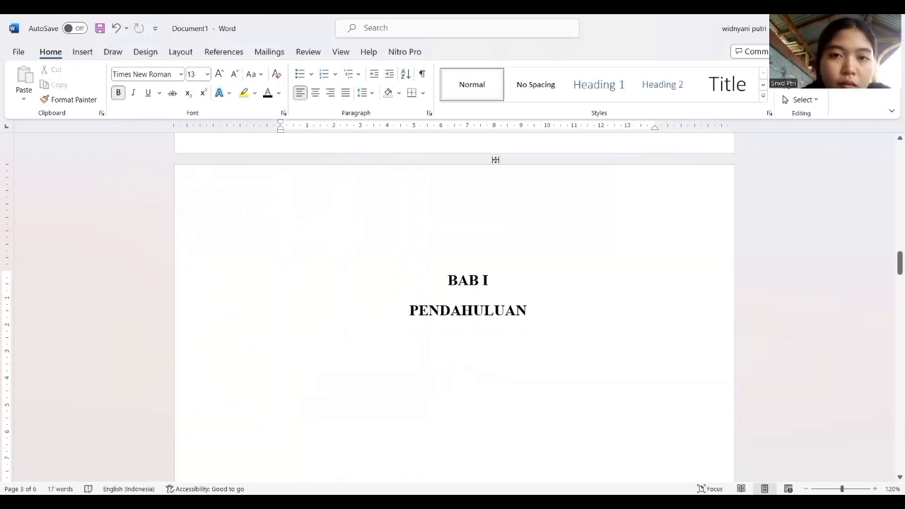
Set the empty line below "PENDAHULUAN" to the Heading 2 style, formatted as Times New Roman, size 14, bold and justified.
left_click(656, 101)
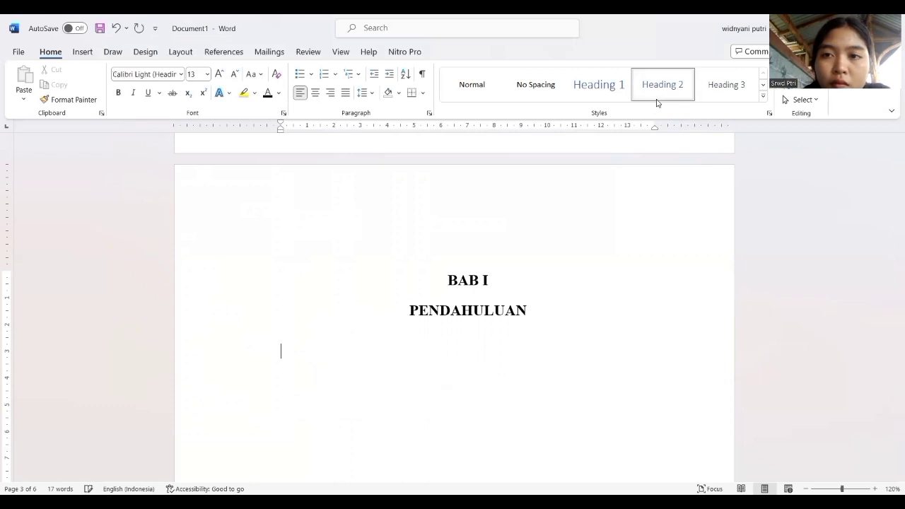
left_click(181, 74)
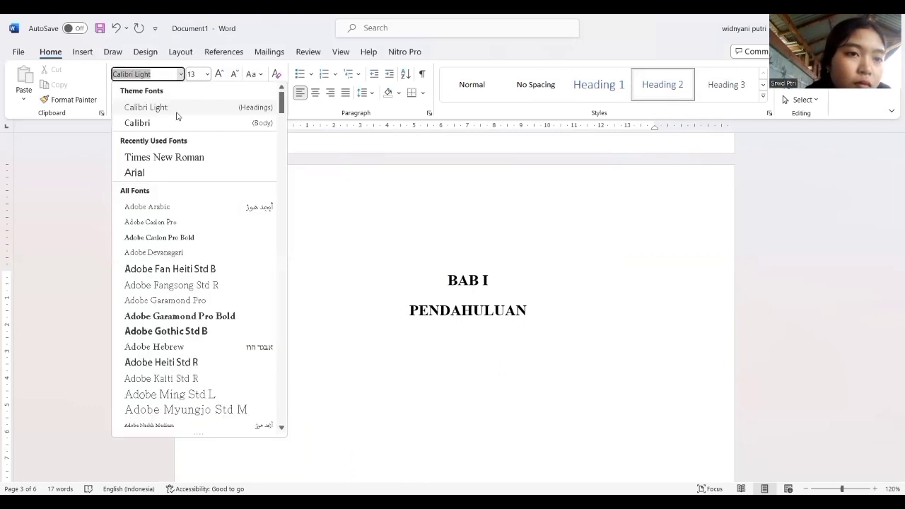
left_click(167, 158)
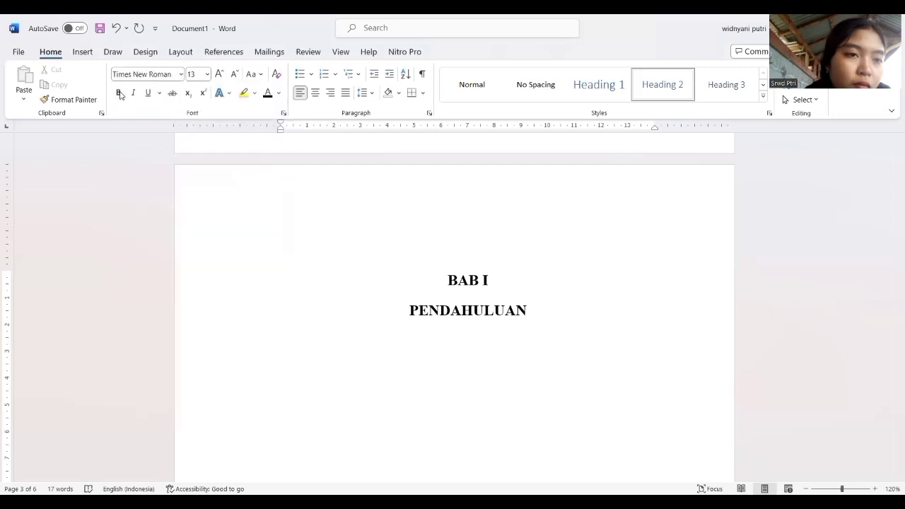
left_click(216, 74)
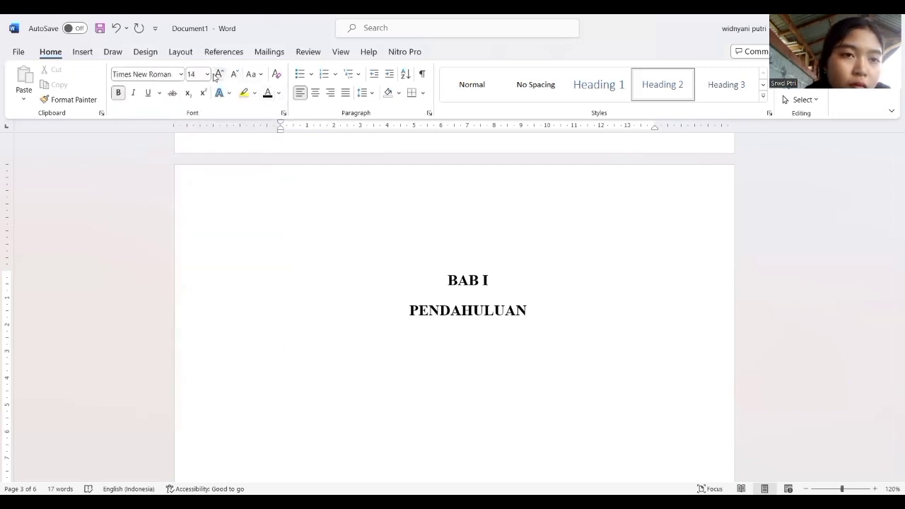
left_click(350, 94)
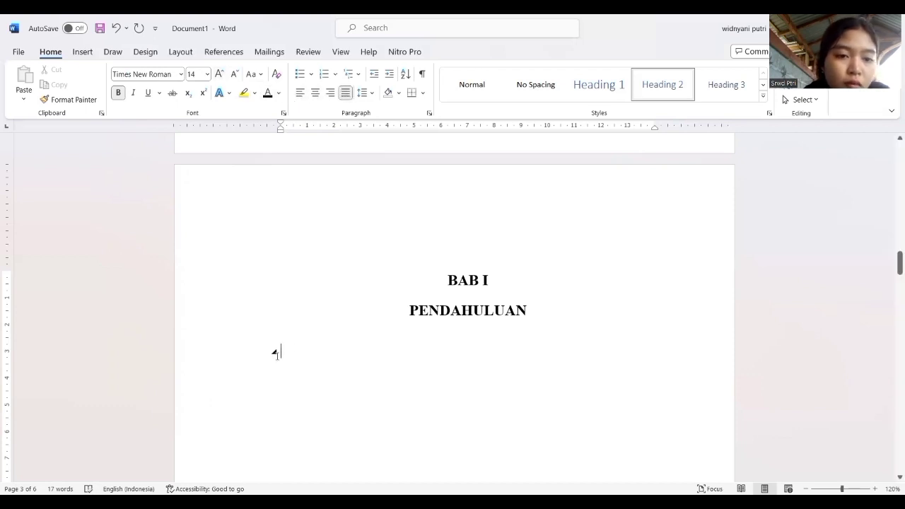
Enter "1.1 Latar Belakangn" as the first subheading below "PENDAHULUAN" and continue the numbering on a new line.
type("1.1")
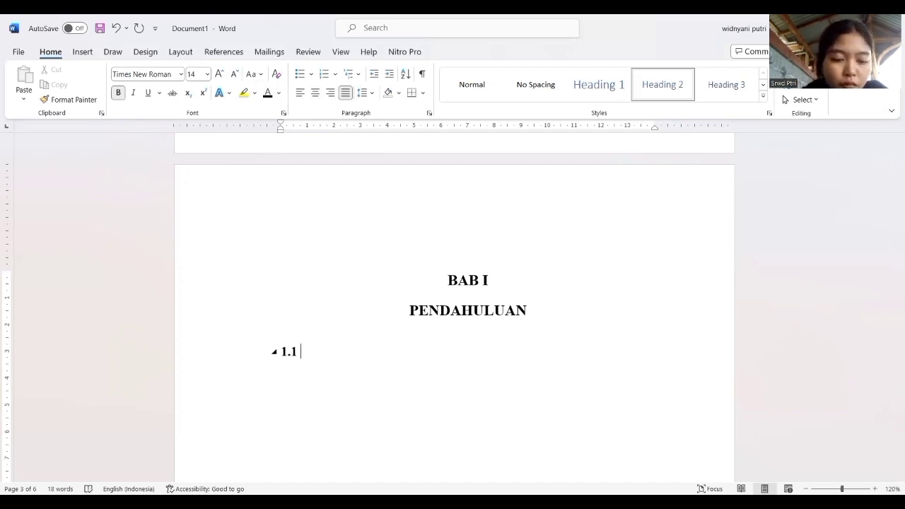
type(" K")
key("BackSpace")
type("LA")
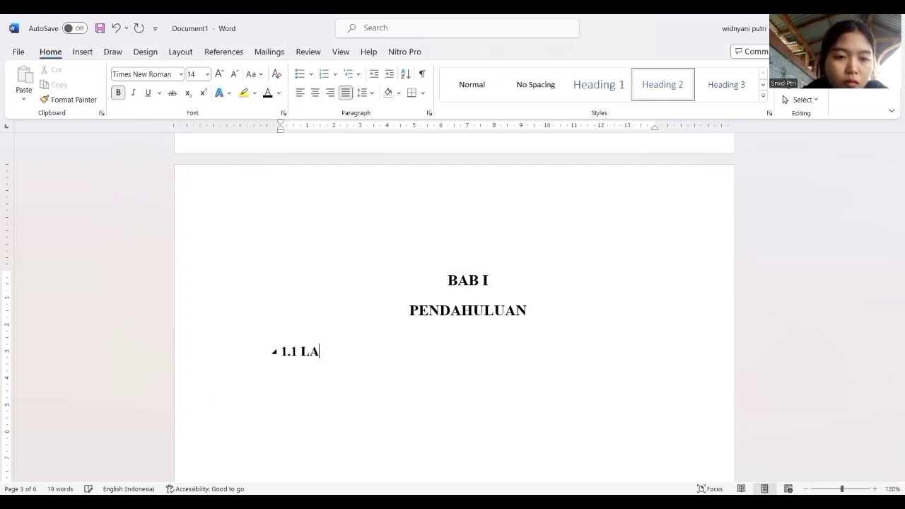
key("BackSpace")
type("atar ")
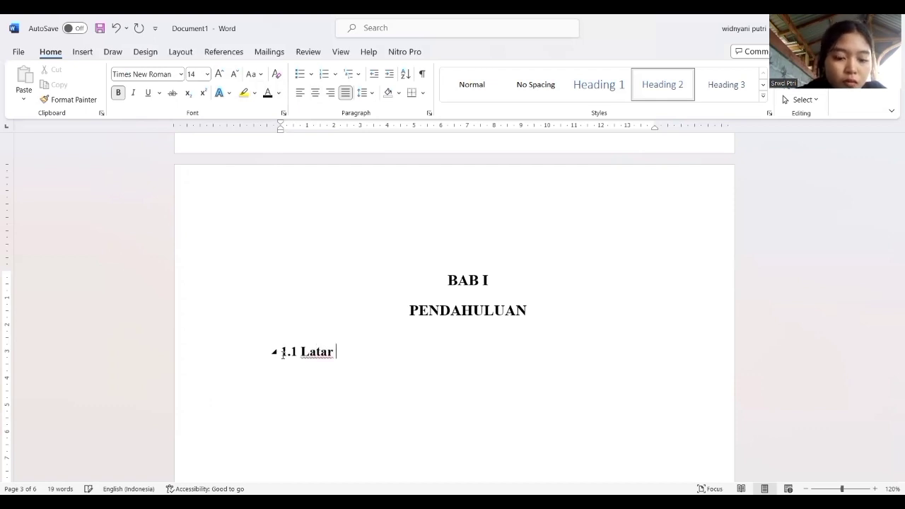
type("Belakar")
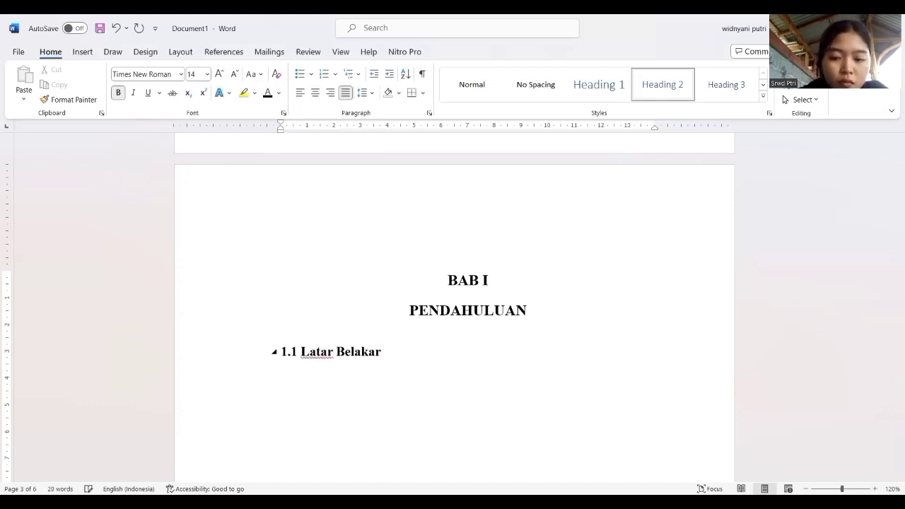
key("BackSpace")
type("ngn")
key("Return")
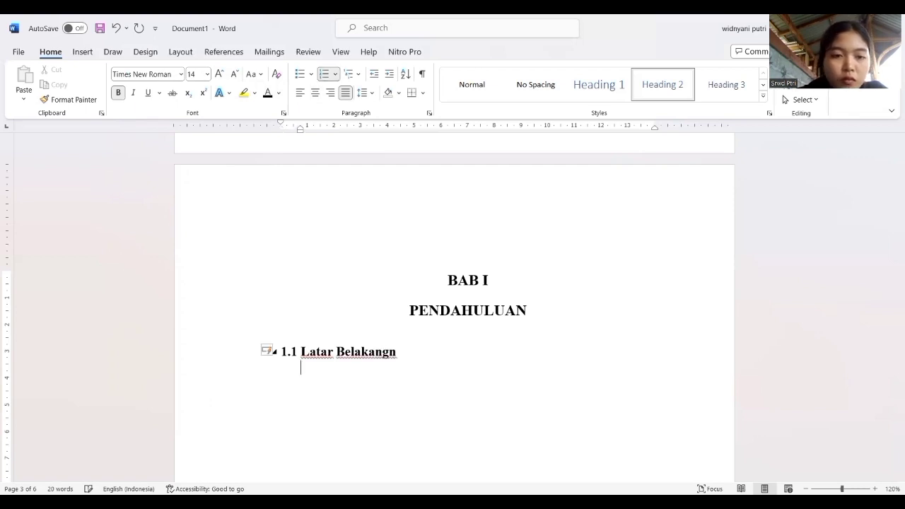
Enter "Rumusan Masalah" as subheading 1.2 below "Latar Belakangn".
type("1")
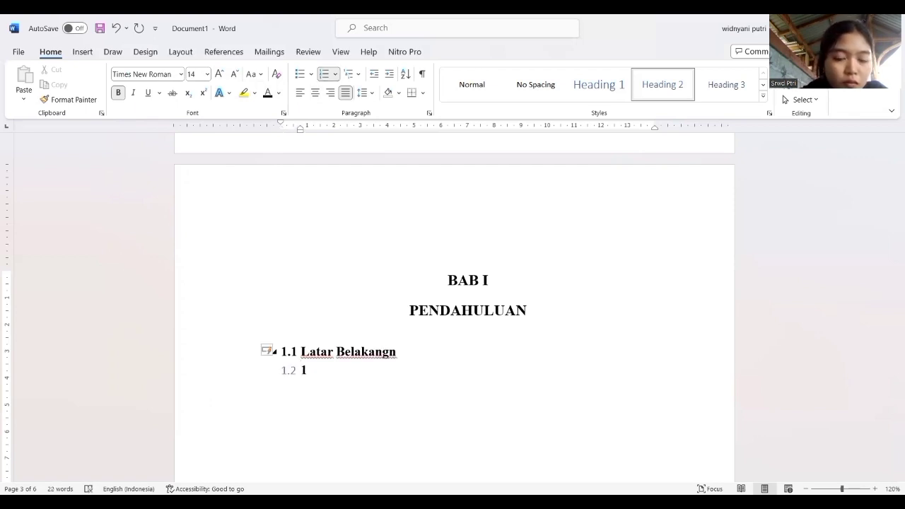
key("BackSpace")
key("BackSpace")
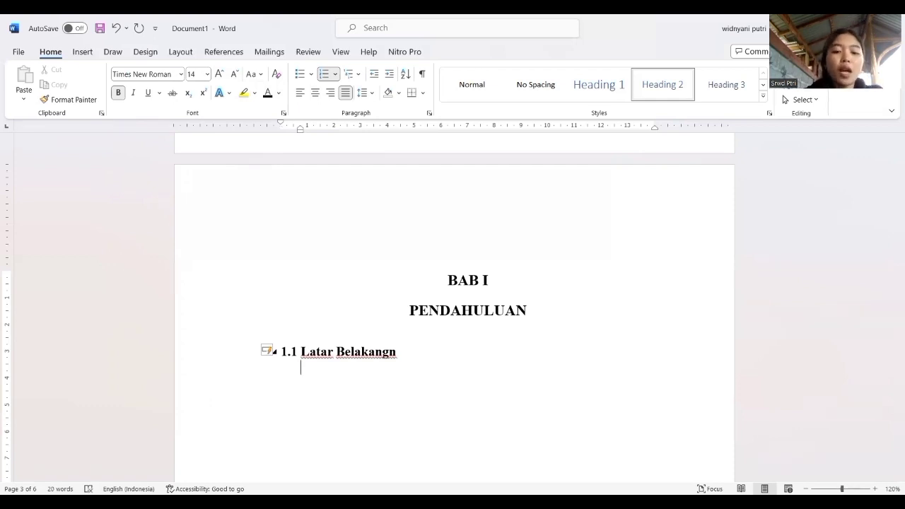
type("rum")
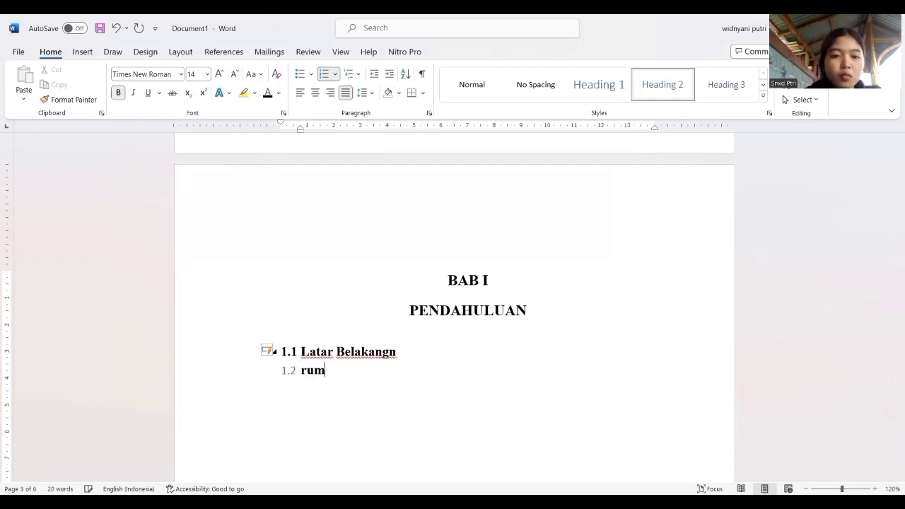
type("usa")
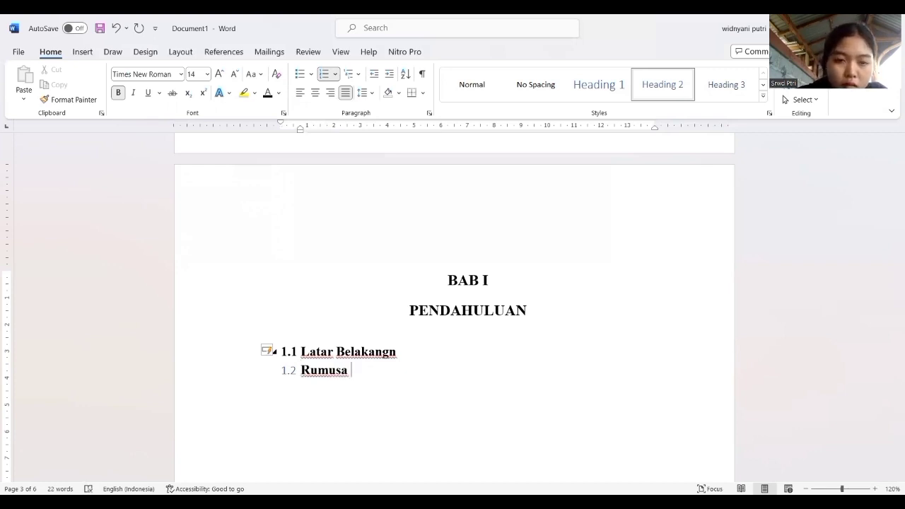
type(" n M")
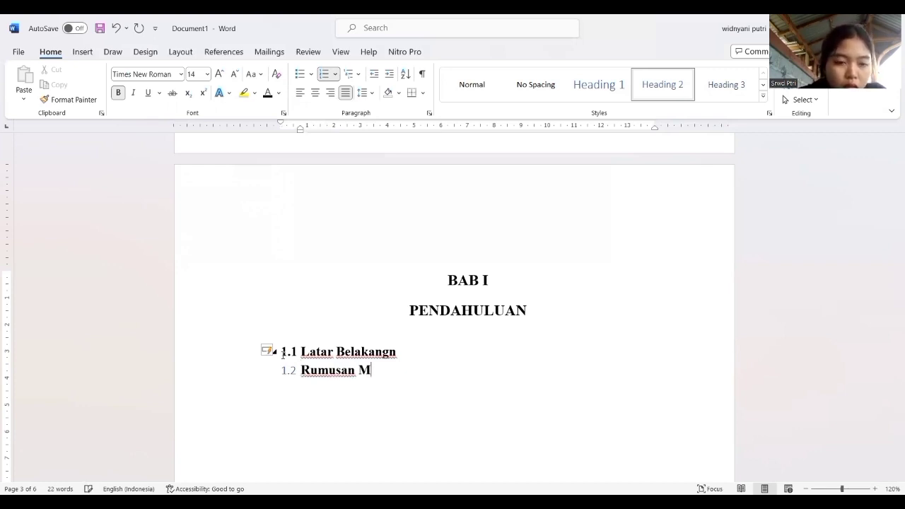
type("asalah")
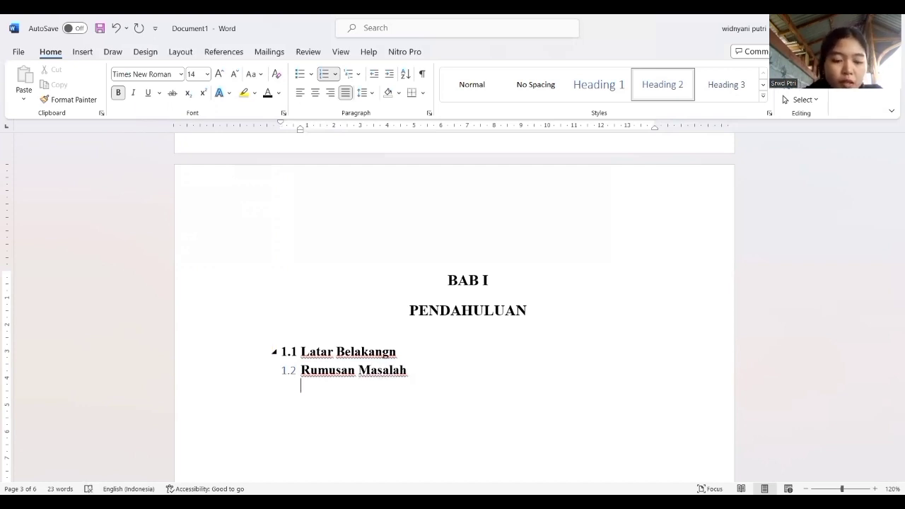
type("tujuan ")
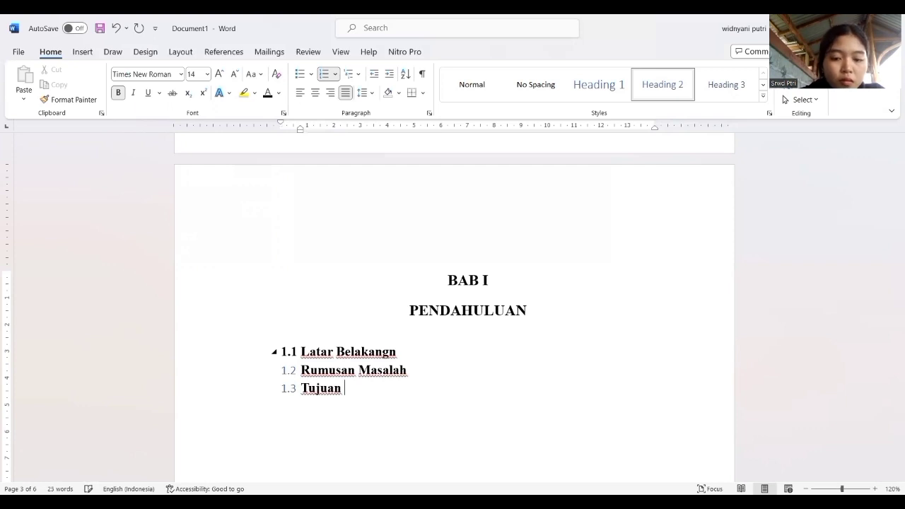
type("penulis")
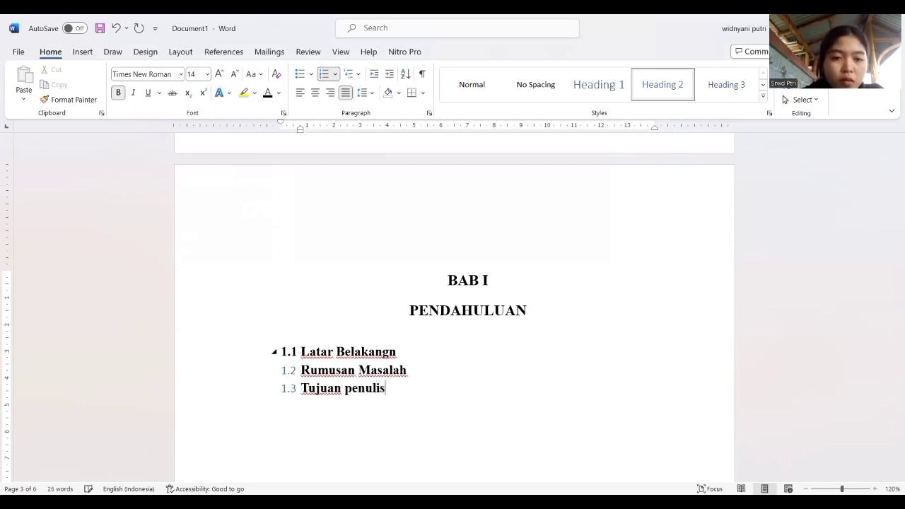
type("an")
Add "Tujuan penulisan" and "Manfaat Penulisan" as subheadings 1.3 and 1.4.
key("Return")
type("man")
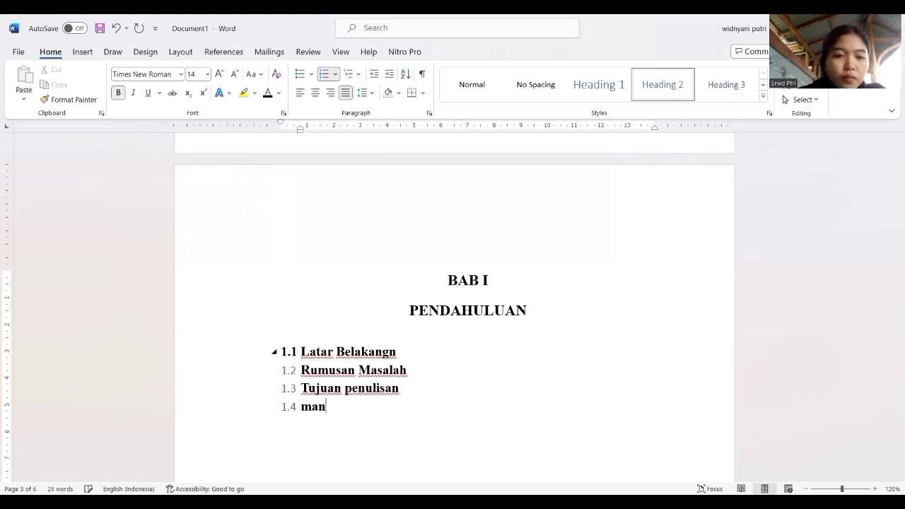
type("faat ")
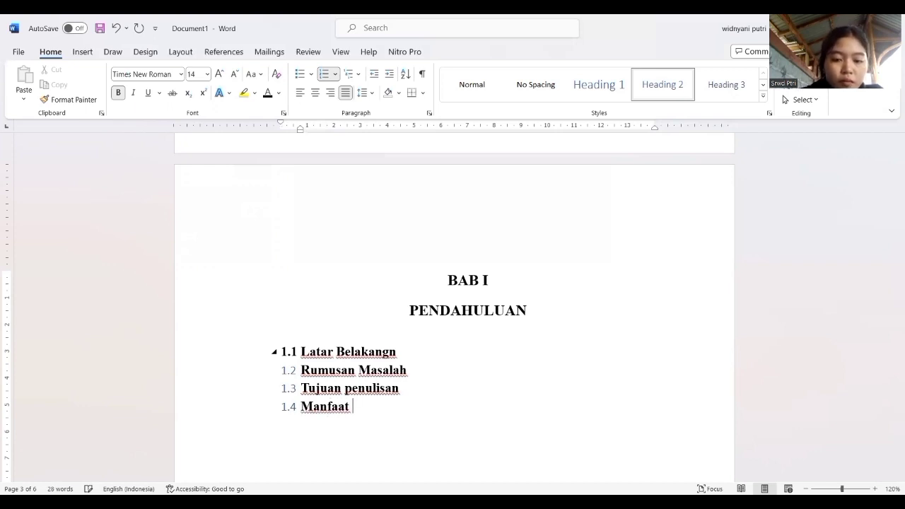
type("Penu")
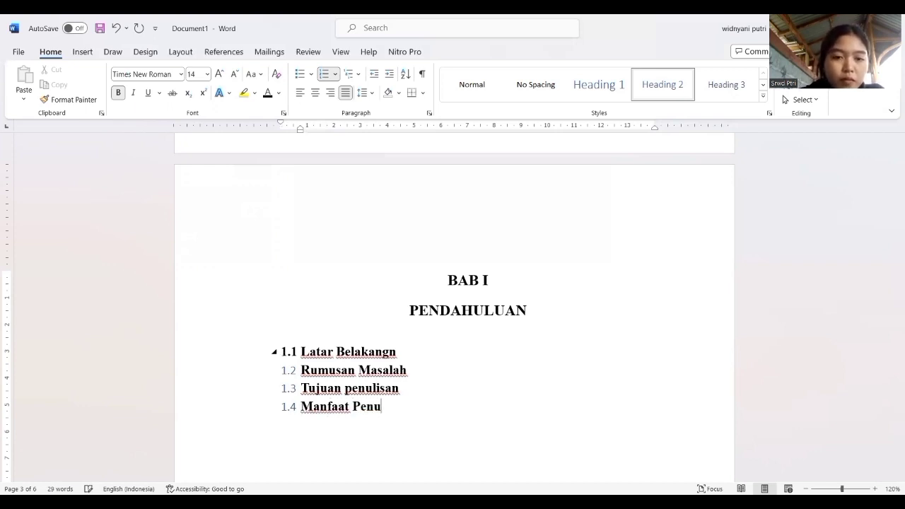
type("lisan")
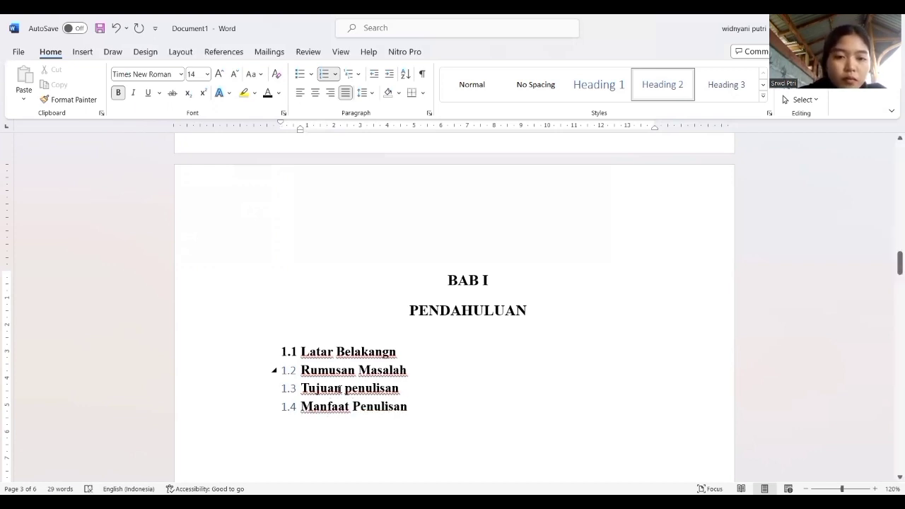
Capitalise the second word of subheading 1.3 so it reads "Tujuan Penulisan".
left_click(353, 389)
key("BackSpace")
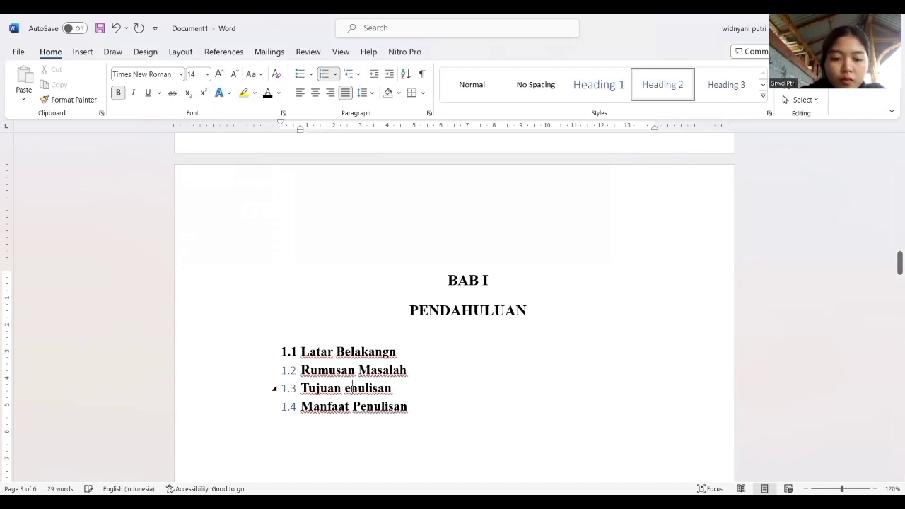
type("O")
key("BackSpace")
type("P")
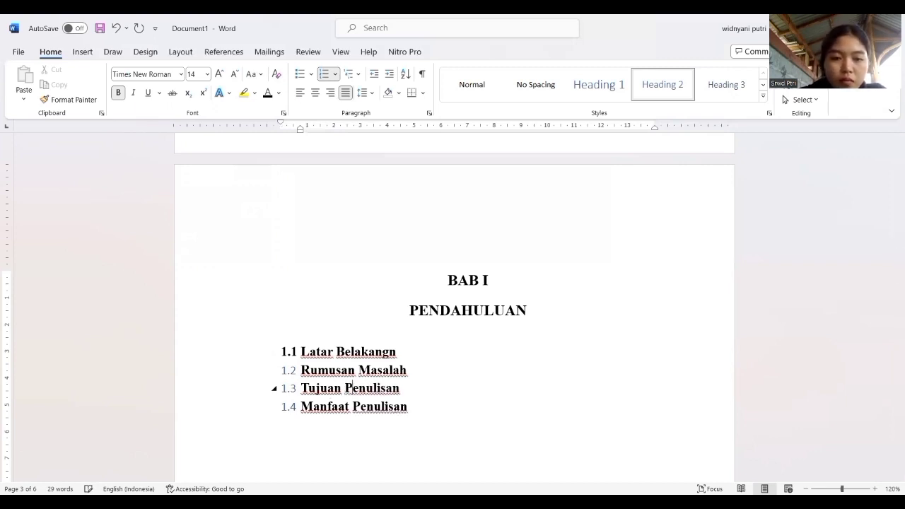
Format the list numbers of the "PENDAHULUAN" subheadings as Times New Roman, size 14, bold and black.
left_click(288, 400)
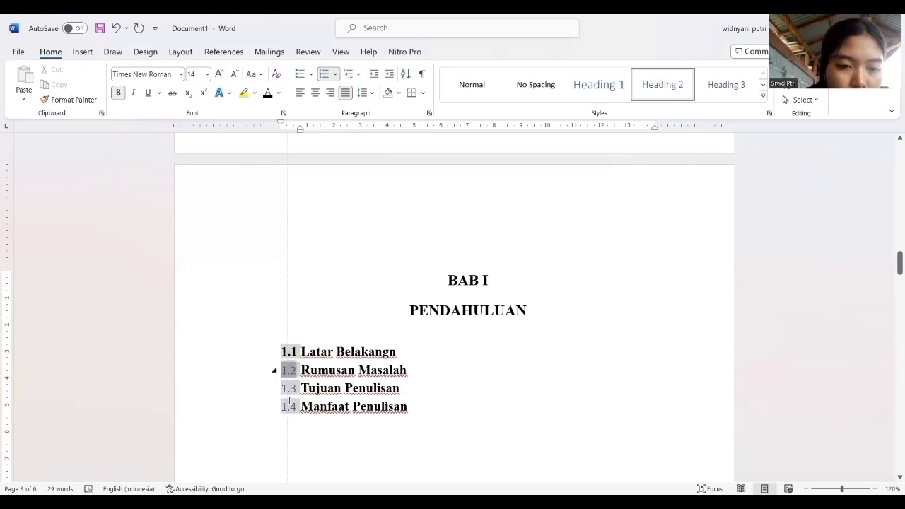
left_click_drag(289, 403, 288, 403)
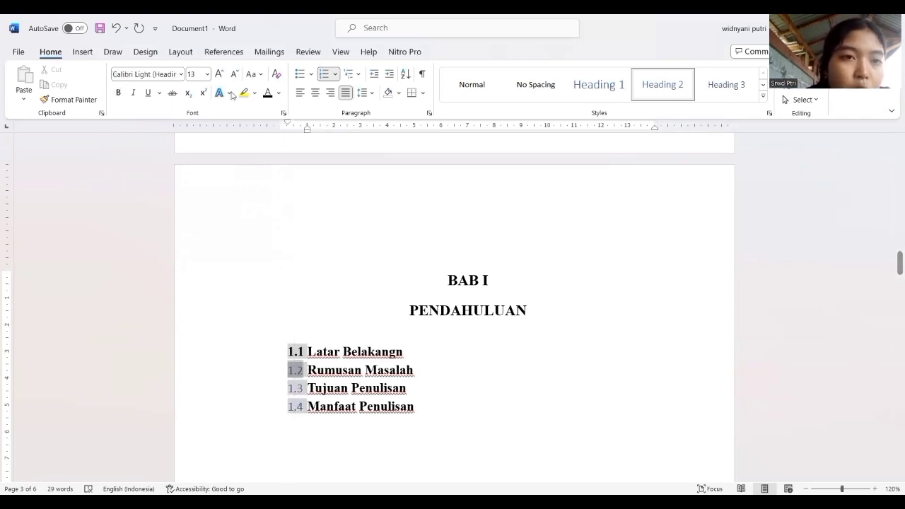
left_click(182, 77)
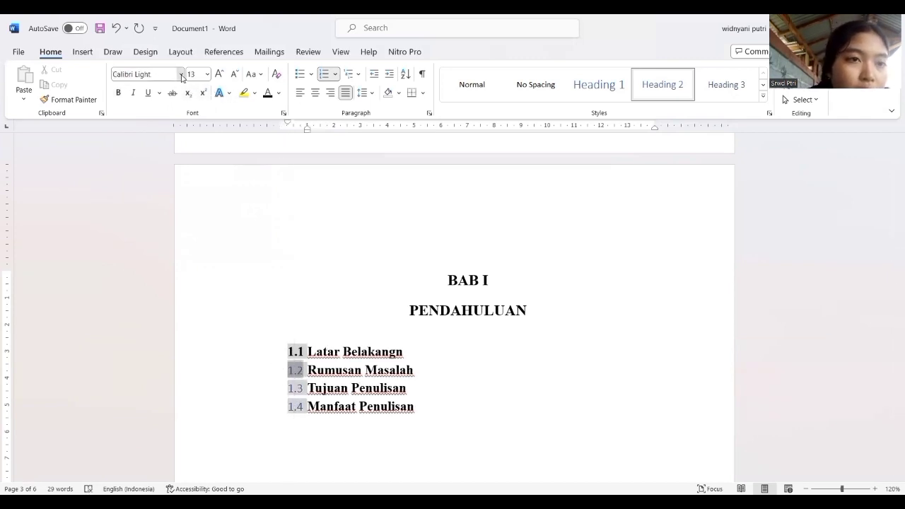
left_click(177, 156)
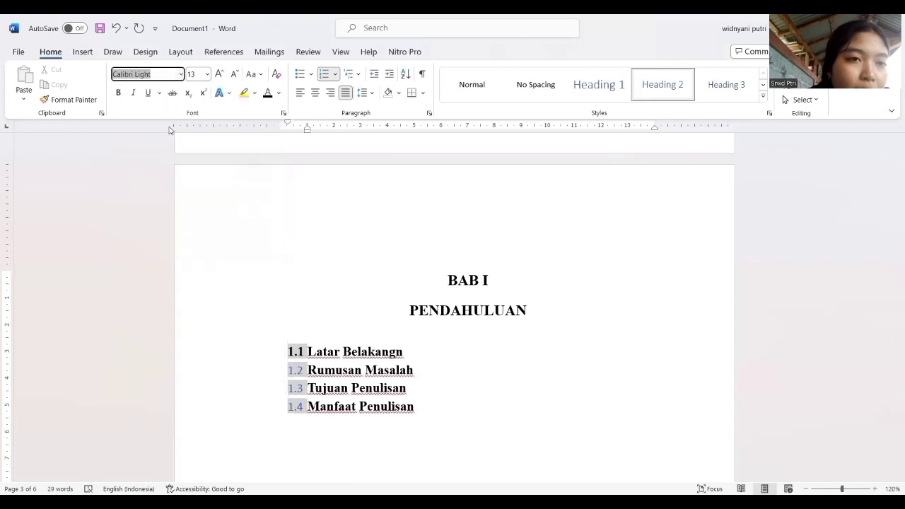
left_click(220, 74)
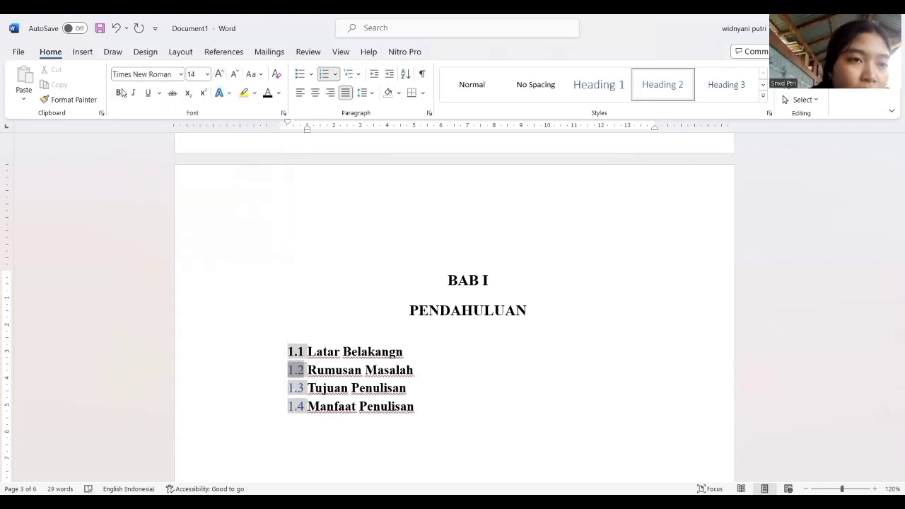
left_click(118, 92)
left_click(273, 97)
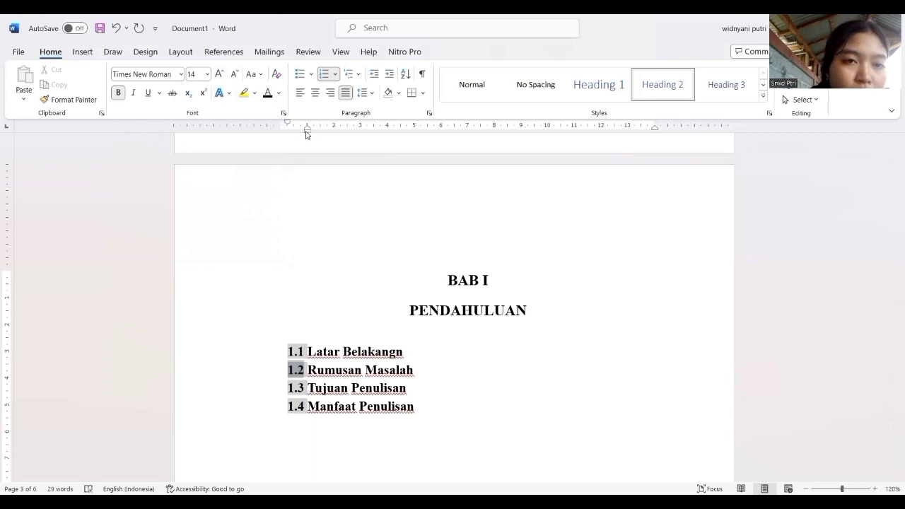
Shift the indent of subheading 1.2 "Rumusan Masalah" so its number starts at the page's left margin.
left_click_drag(307, 135, 301, 135)
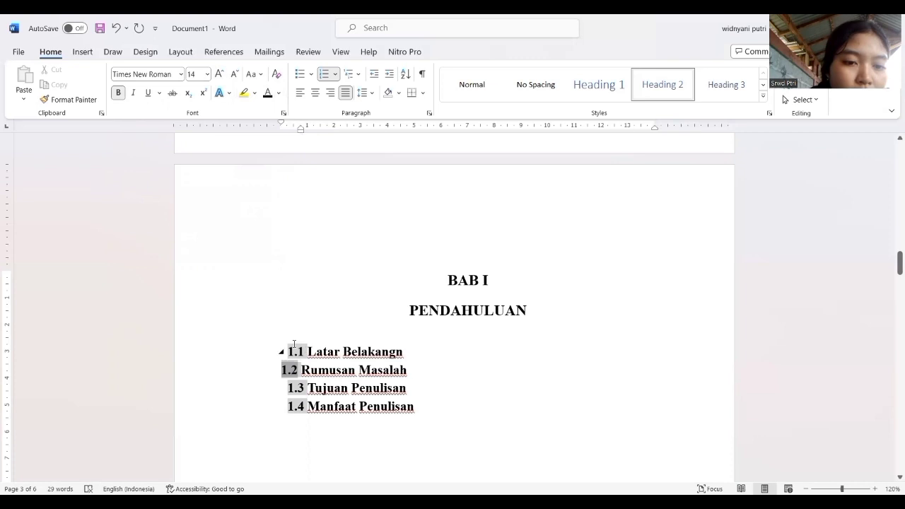
left_click_drag(294, 346, 298, 416)
left_click_drag(299, 246, 301, 219)
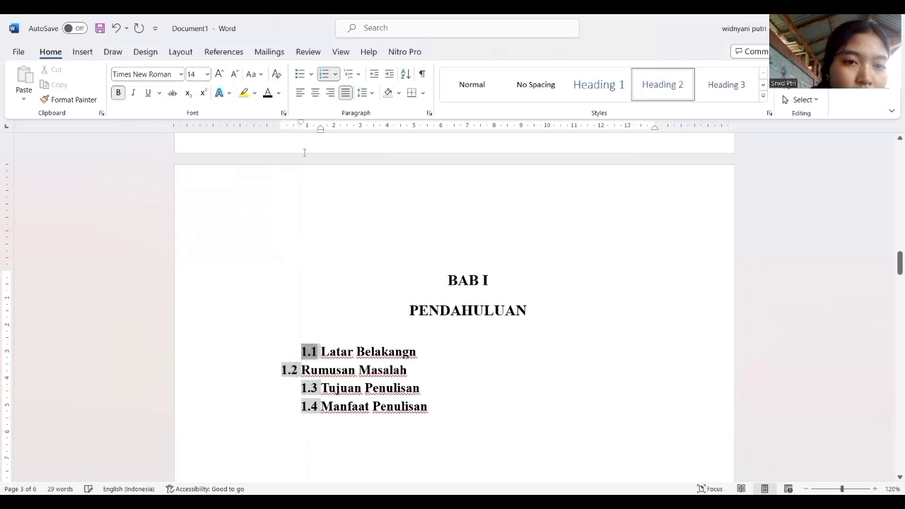
left_click(117, 29)
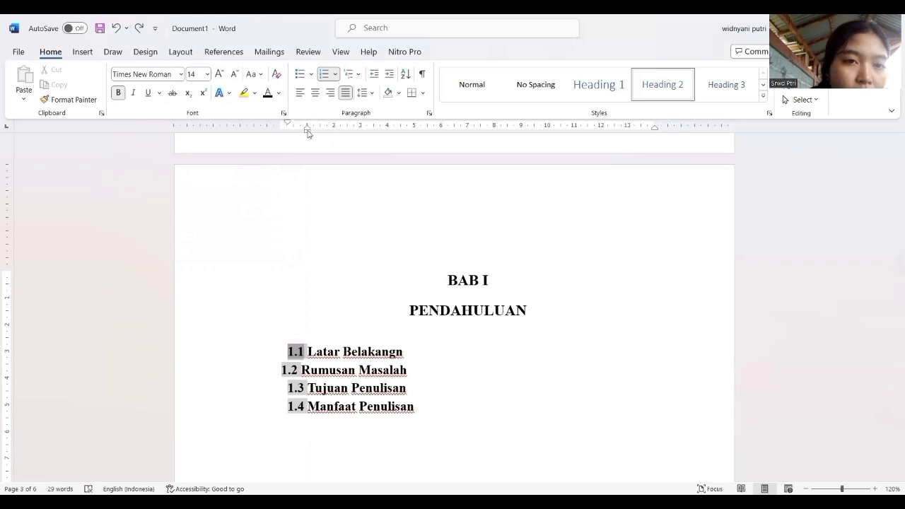
Shift the indents of subheadings 1.1, 1.3 and 1.4 to line up with 1.2 at the left margin.
left_click_drag(308, 133, 307, 133)
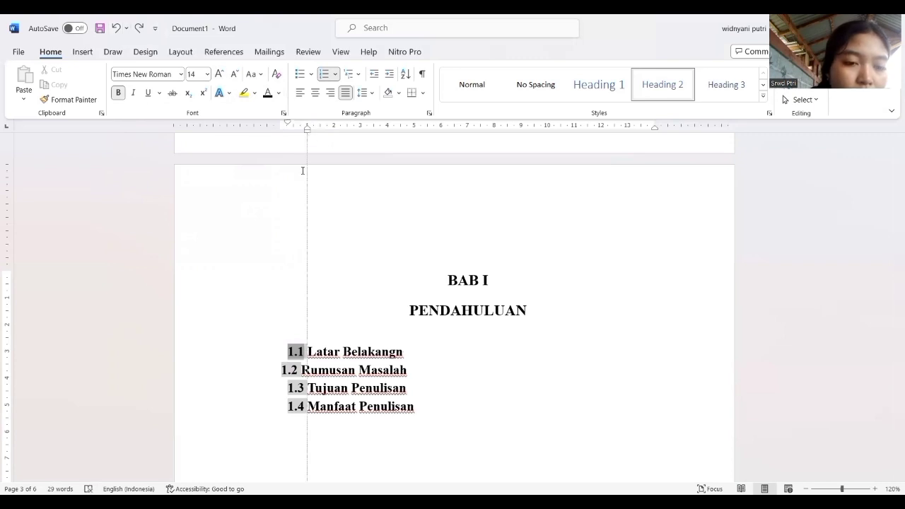
left_click_drag(303, 170, 302, 171)
left_click(297, 387)
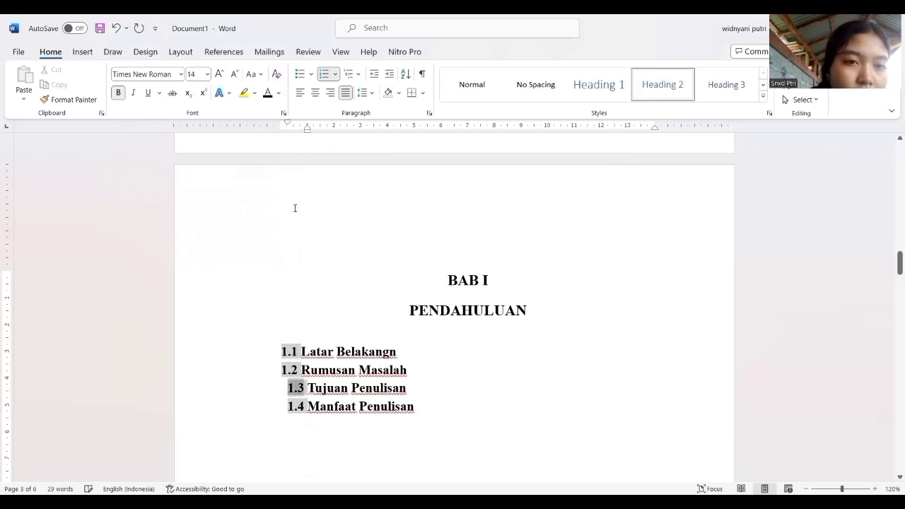
left_click(307, 132)
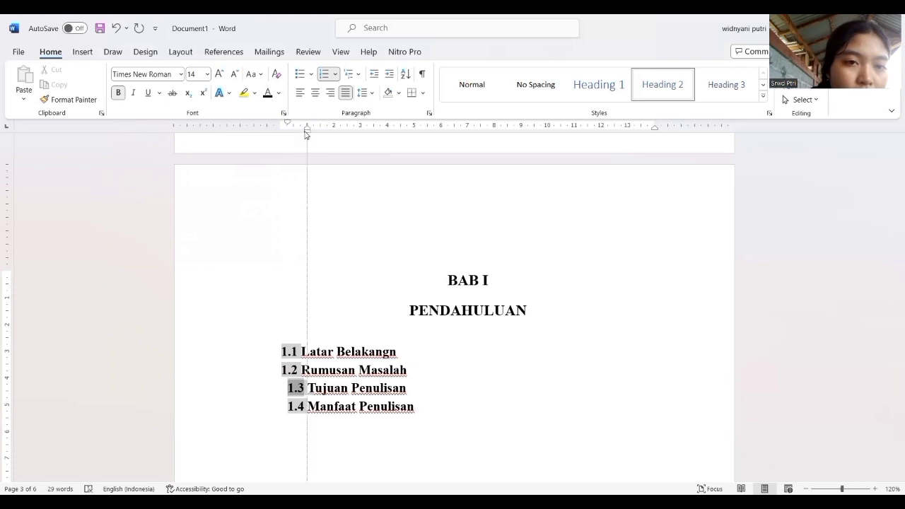
left_click(297, 407)
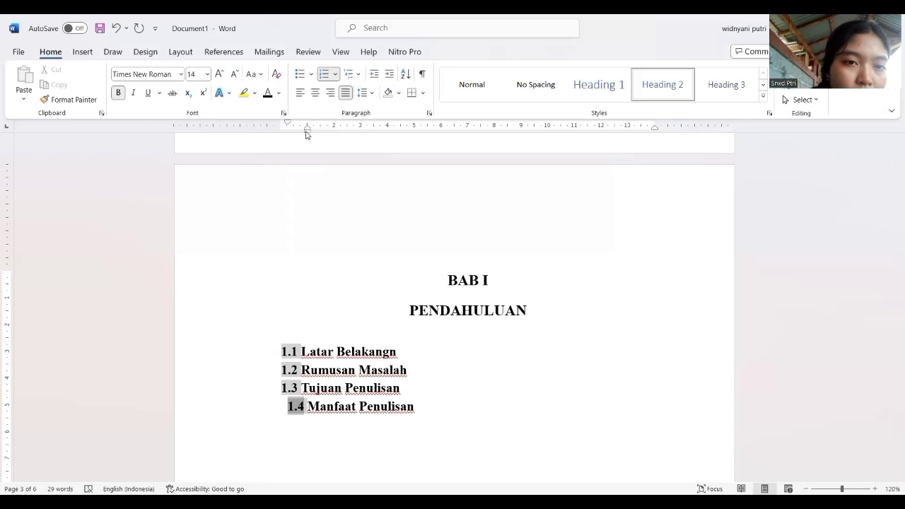
left_click_drag(307, 132, 298, 134)
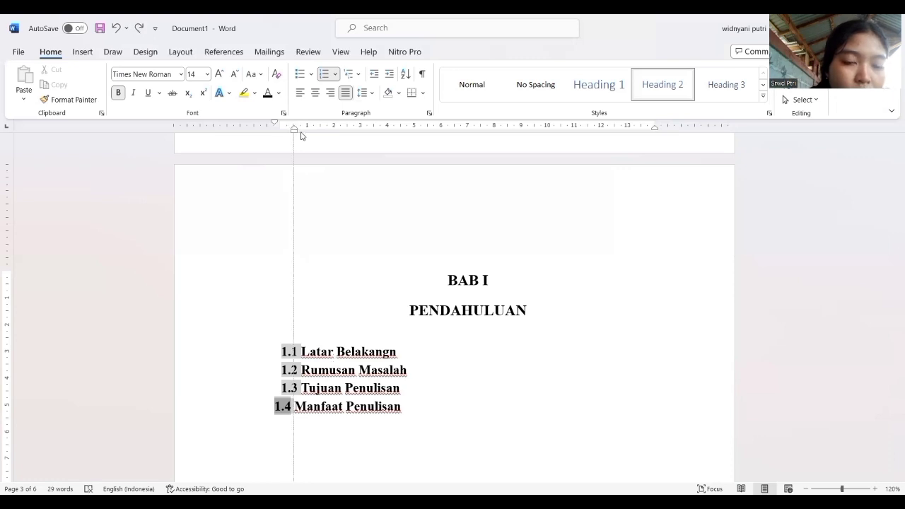
left_click_drag(301, 135, 301, 135)
Delete the old "BAB II PEMBAHASAN" heading on page 4.
scroll(367, 384, "down", 12)
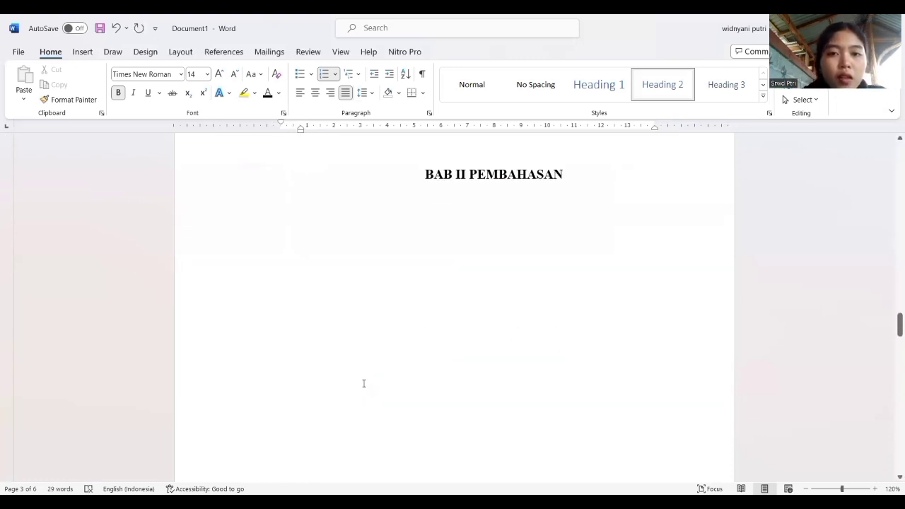
left_click(465, 243)
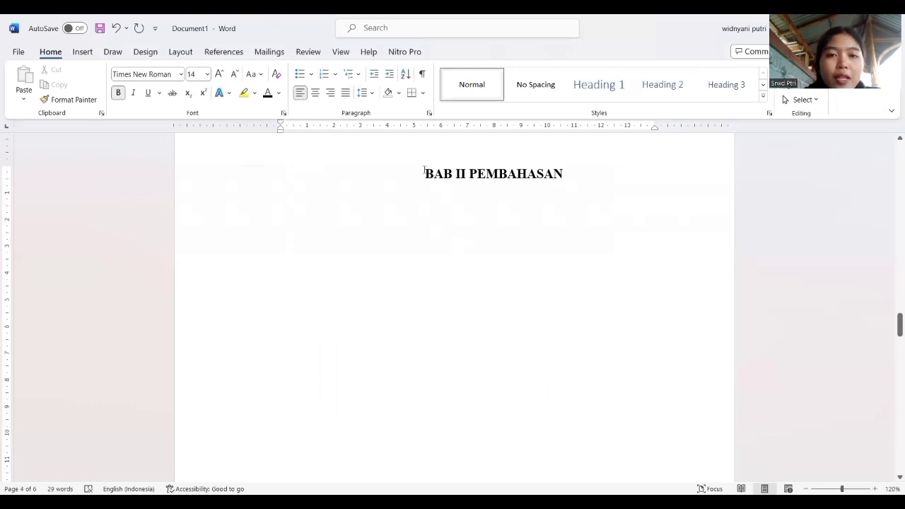
left_click_drag(425, 172, 544, 176)
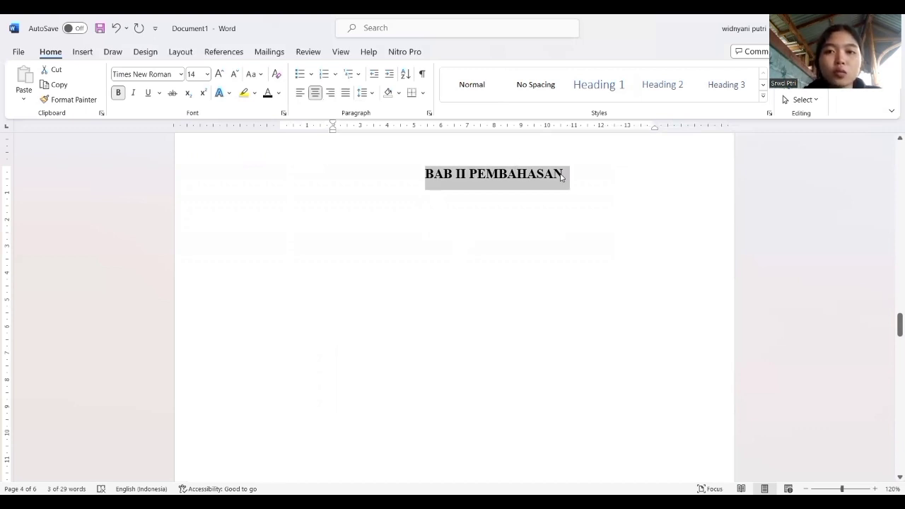
key("BackSpace")
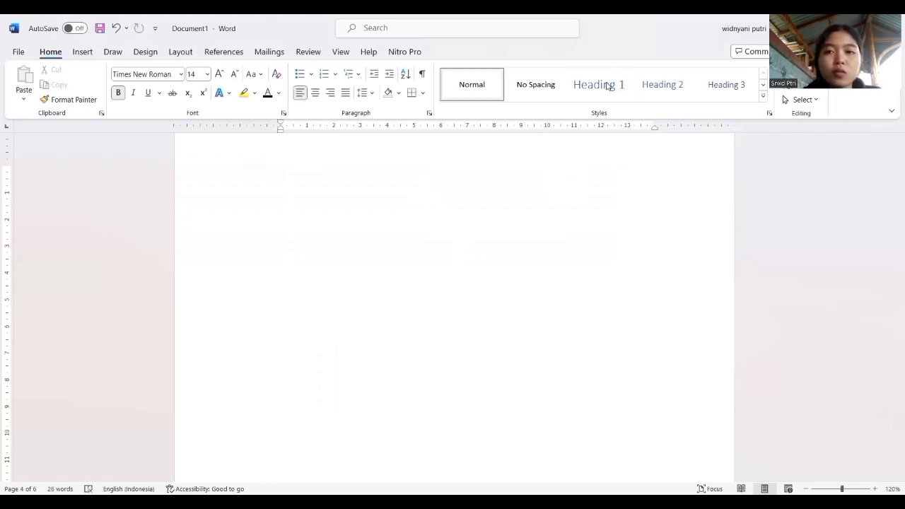
Format the emptied heading line on page 4 as Heading 1 in Times New Roman, bold, black and centred.
left_click(606, 85)
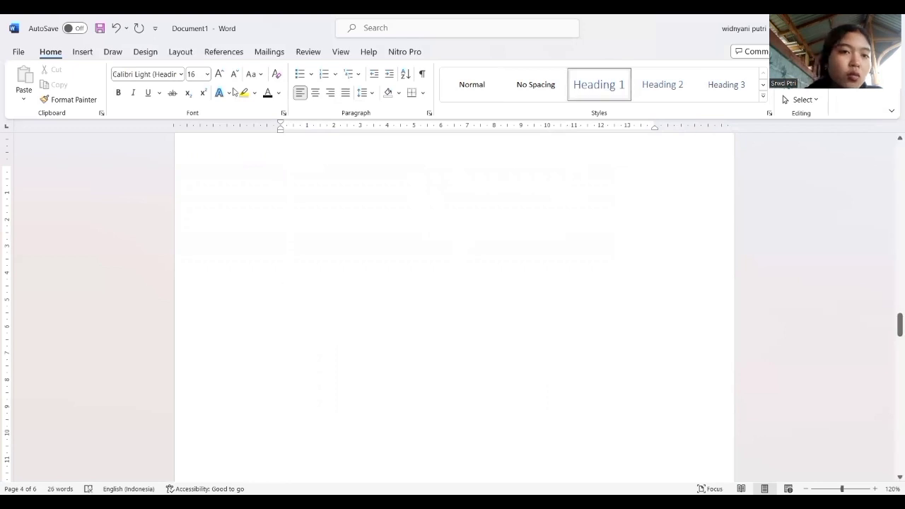
left_click(181, 73)
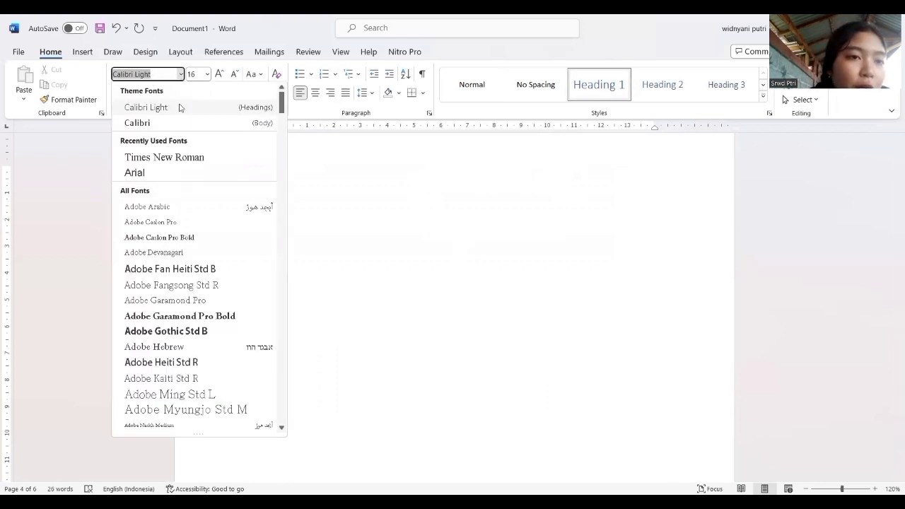
left_click(180, 156)
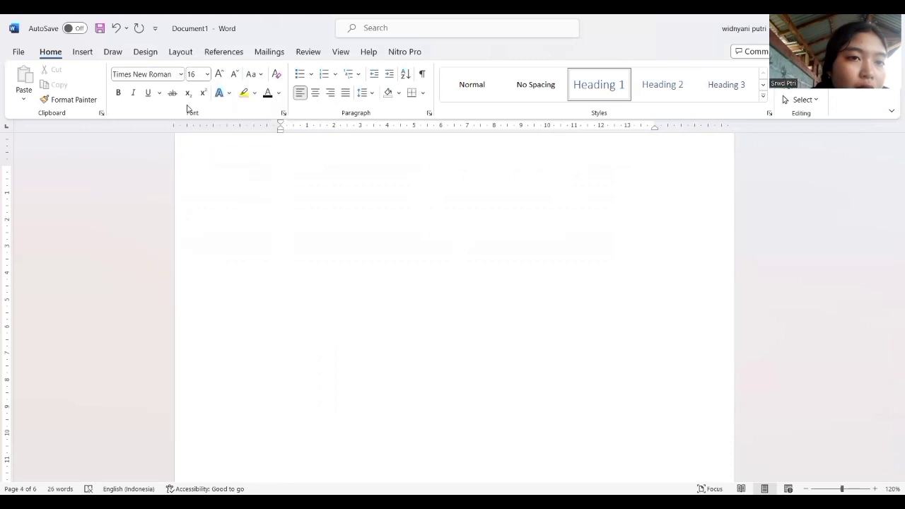
left_click(118, 92)
left_click(148, 93)
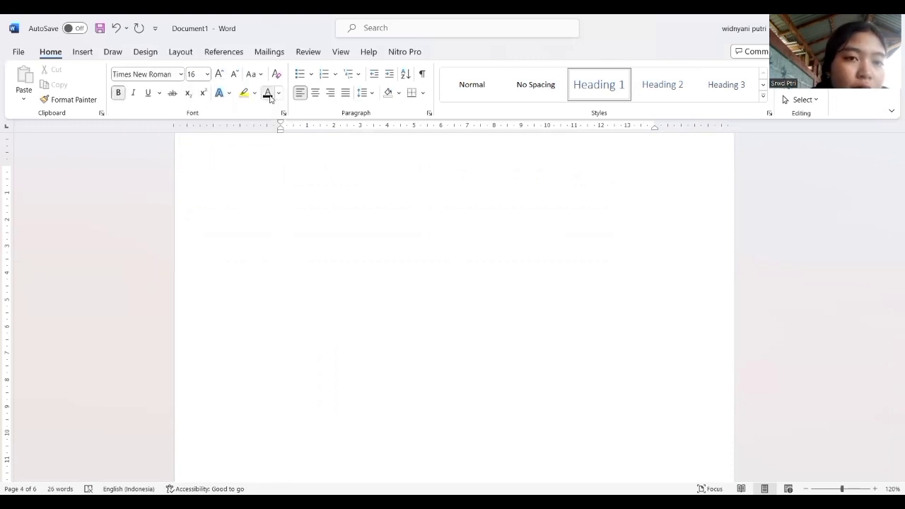
left_click(316, 93)
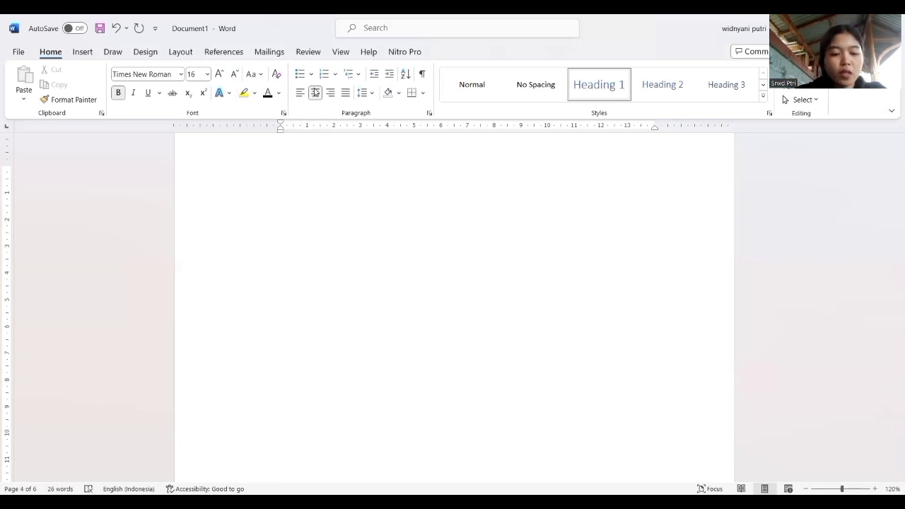
Enter the chapter heading as "BAB II" with "PEMBAHASAN" on the line below, followed by a new line.
type("b")
key("BackSpace")
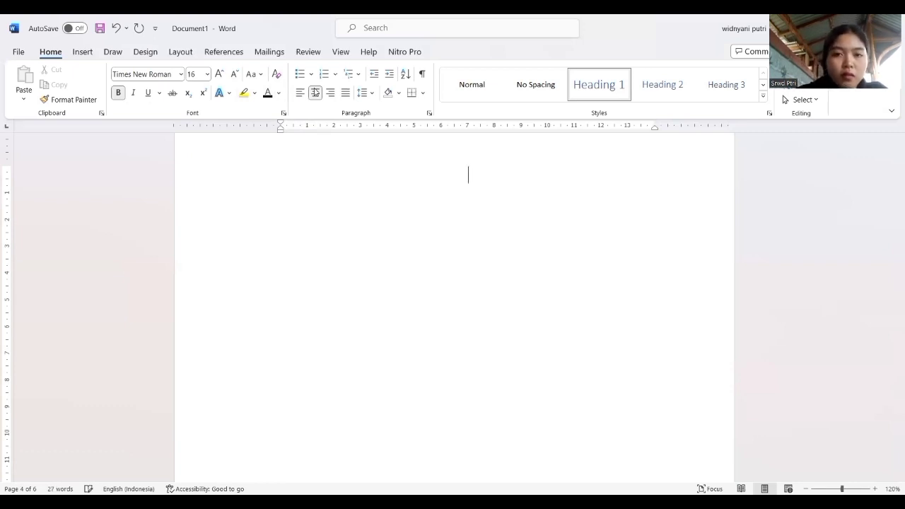
type("BAB II ")
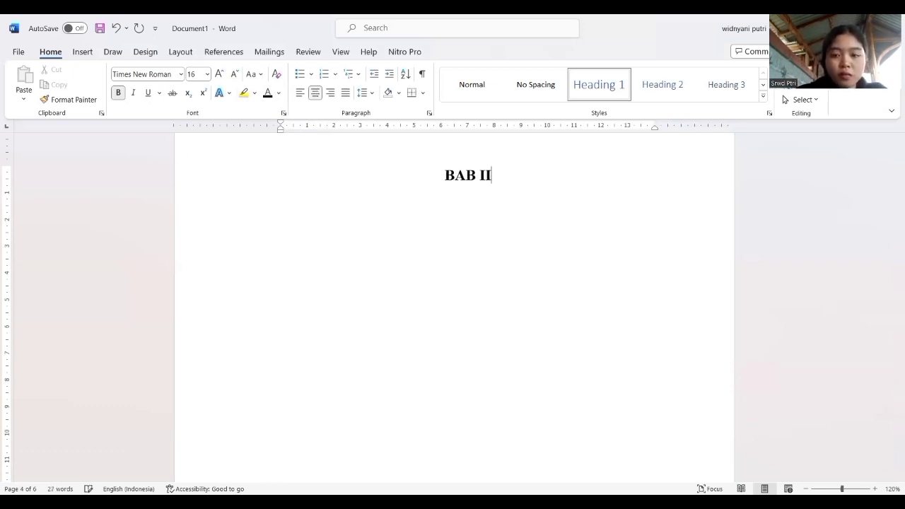
type("PEMBAHASAS")
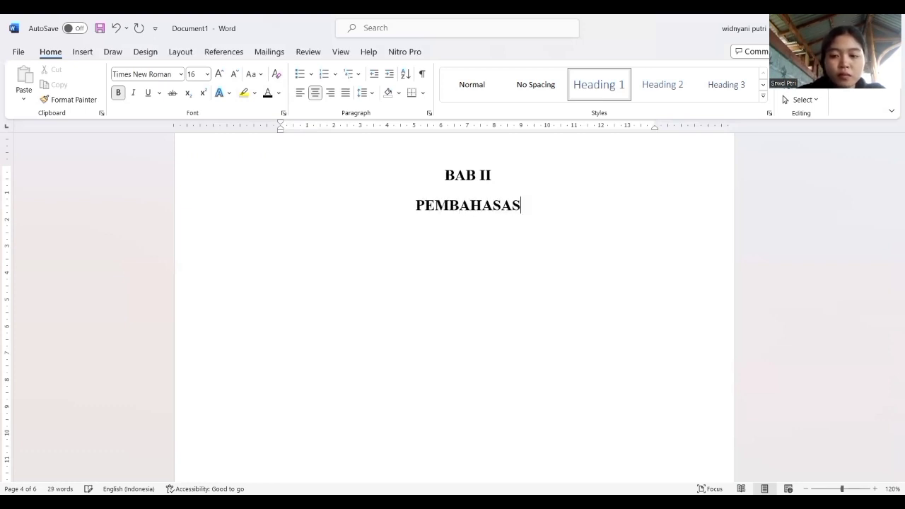
key("BackSpace")
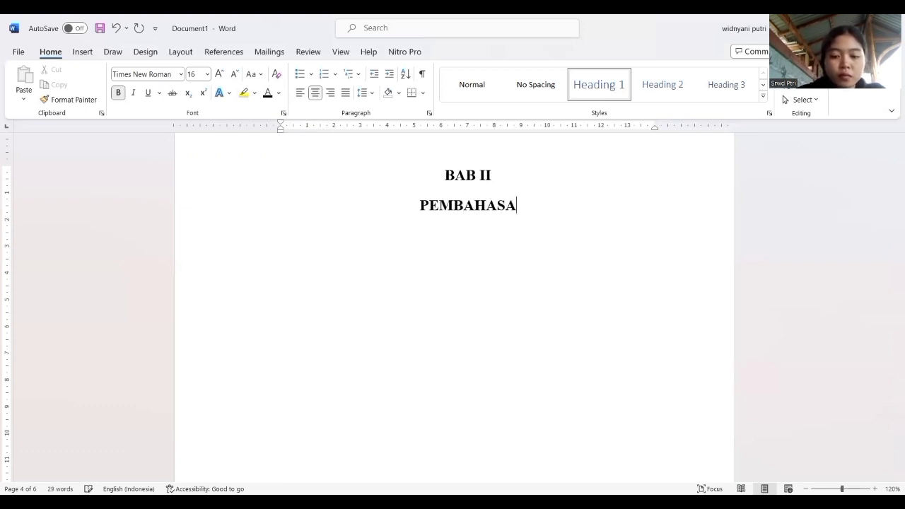
type("N")
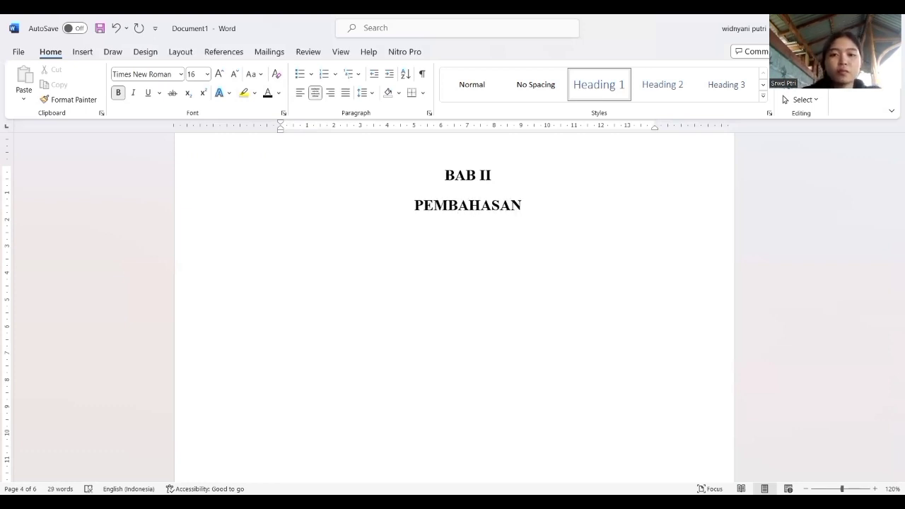
key("Return")
Delete the old "BAB III PENUTUP" heading above "Kesimpulan" on page 5.
scroll(316, 92, "down", 10)
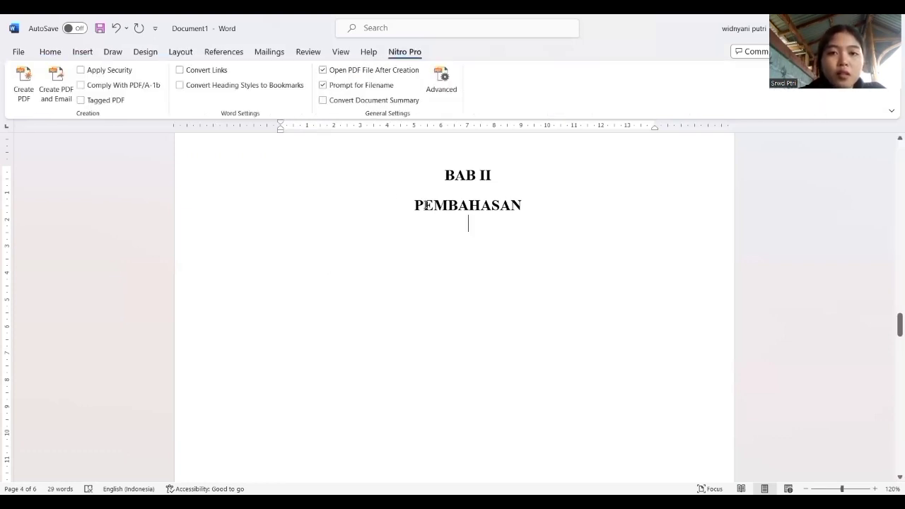
scroll(425, 205, "down", 5)
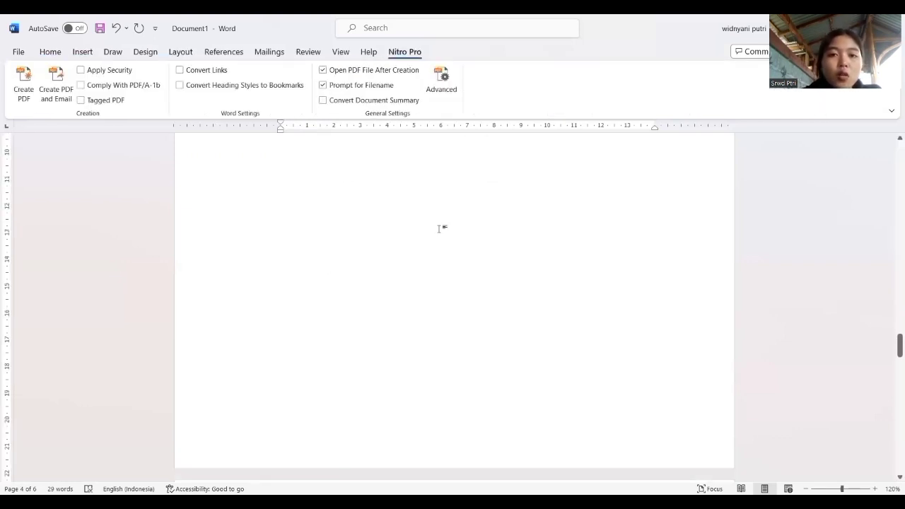
scroll(439, 229, "up", 4)
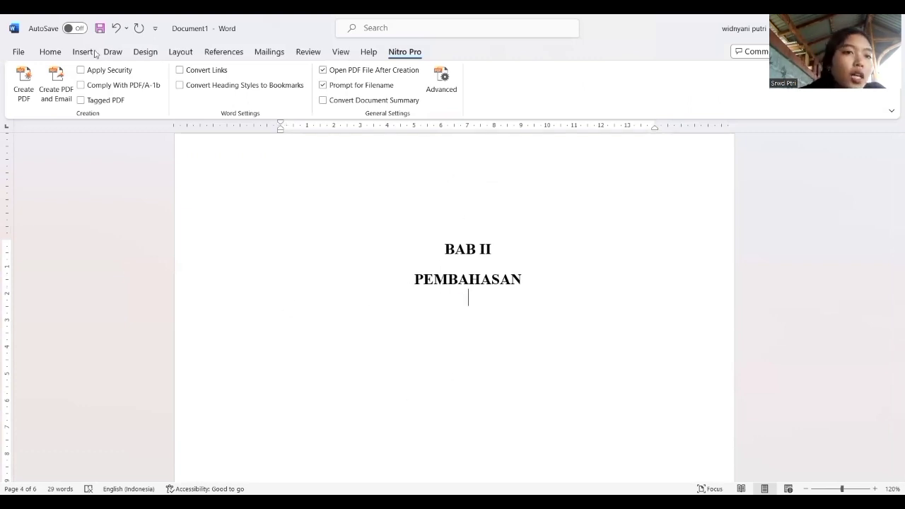
left_click(51, 56)
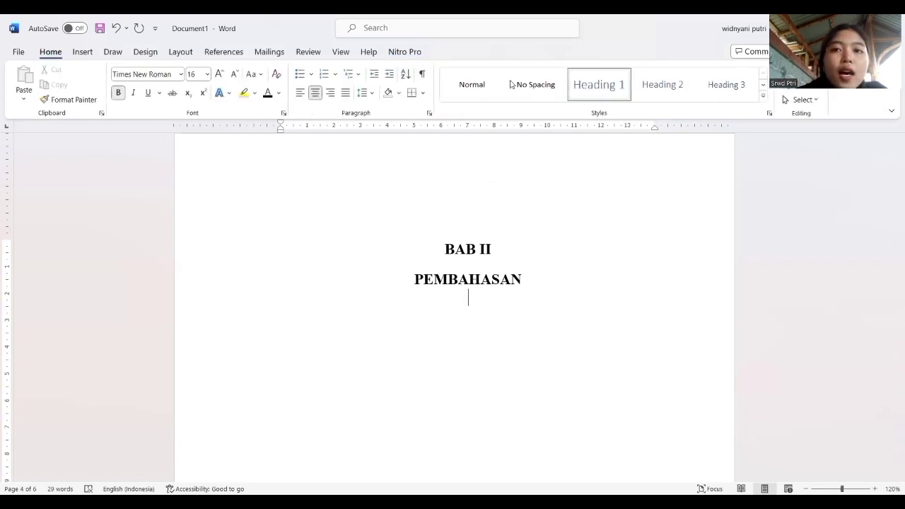
scroll(587, 148, "down", 6)
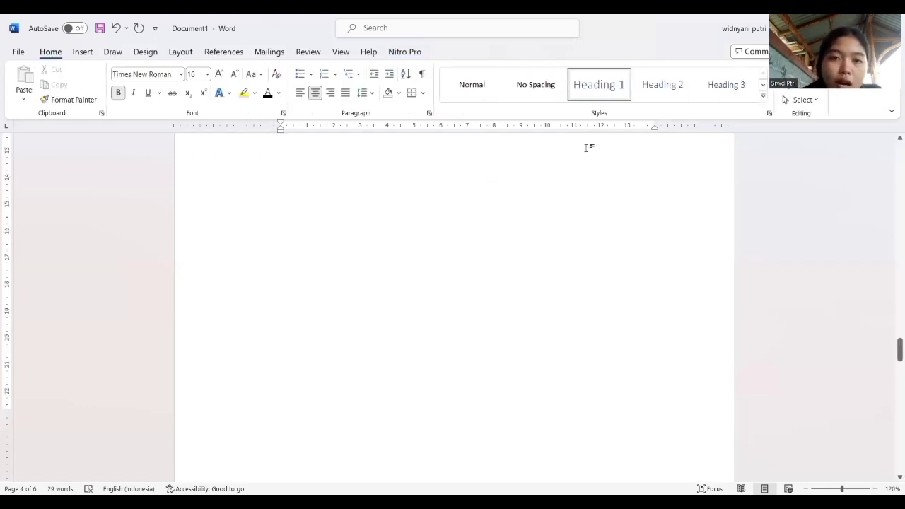
scroll(587, 147, "up", 3)
scroll(586, 148, "down", 3)
scroll(583, 156, "up", 3)
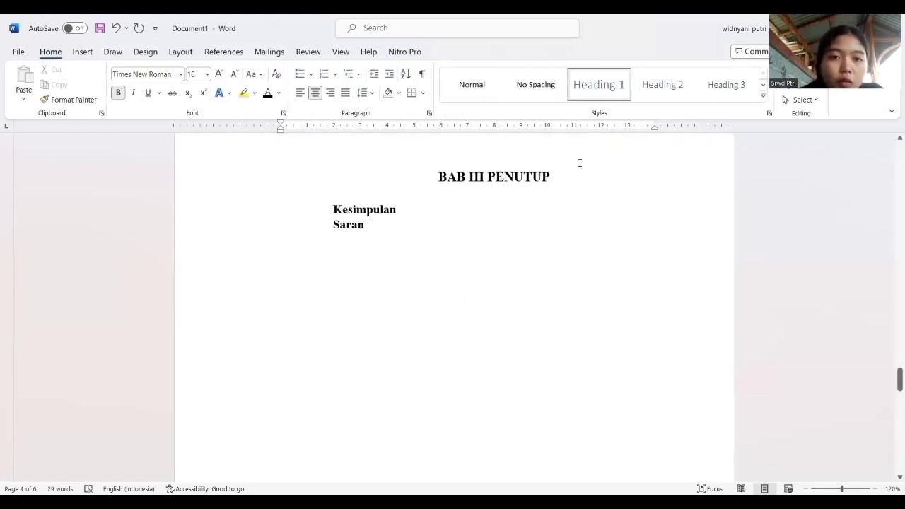
left_click(448, 177)
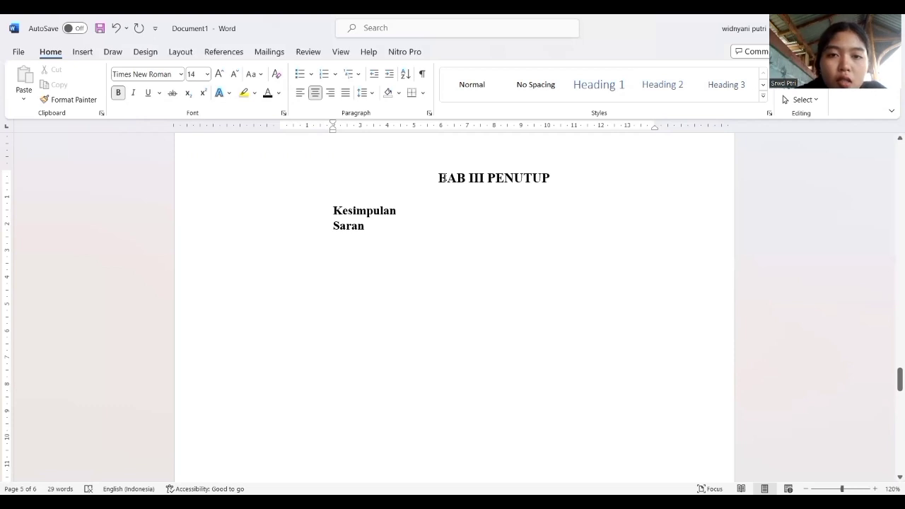
left_click_drag(440, 177, 557, 182)
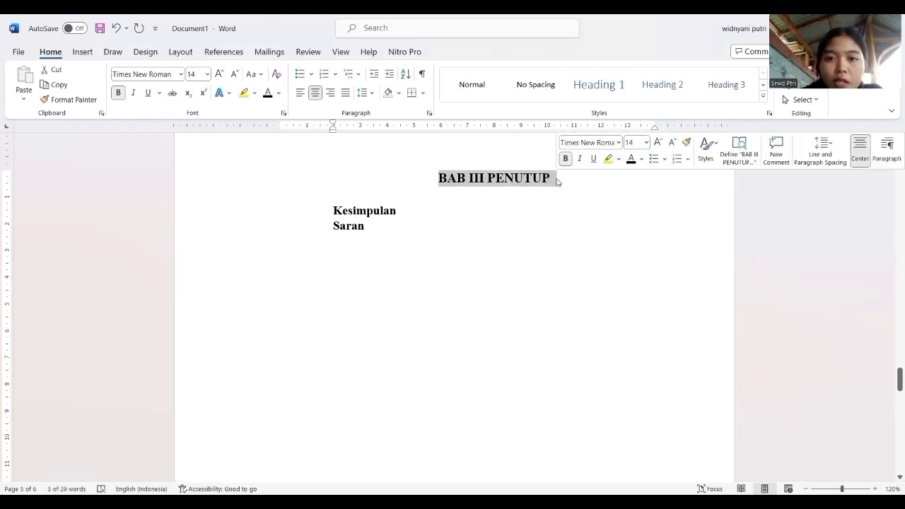
key("BackSpace")
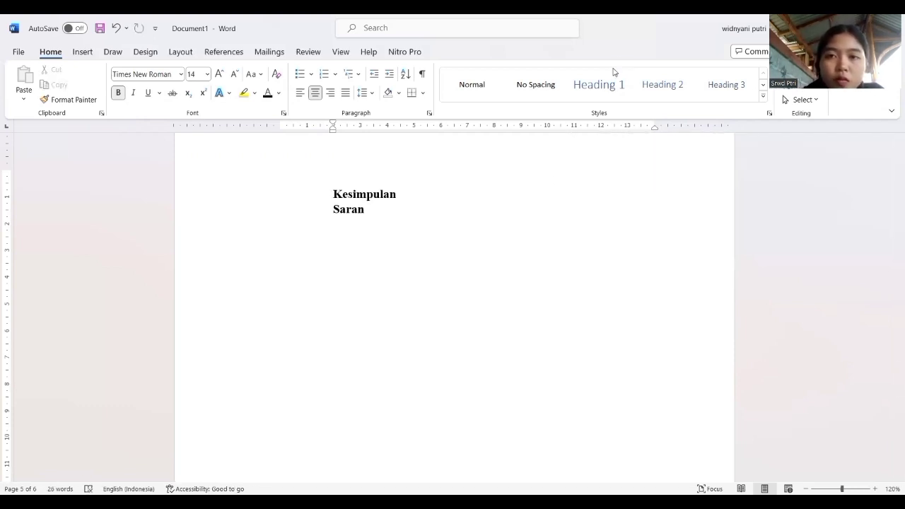
Format the emptied line above "Kesimpulan" as Heading 1, centred, in bold Times New Roman.
left_click(602, 82)
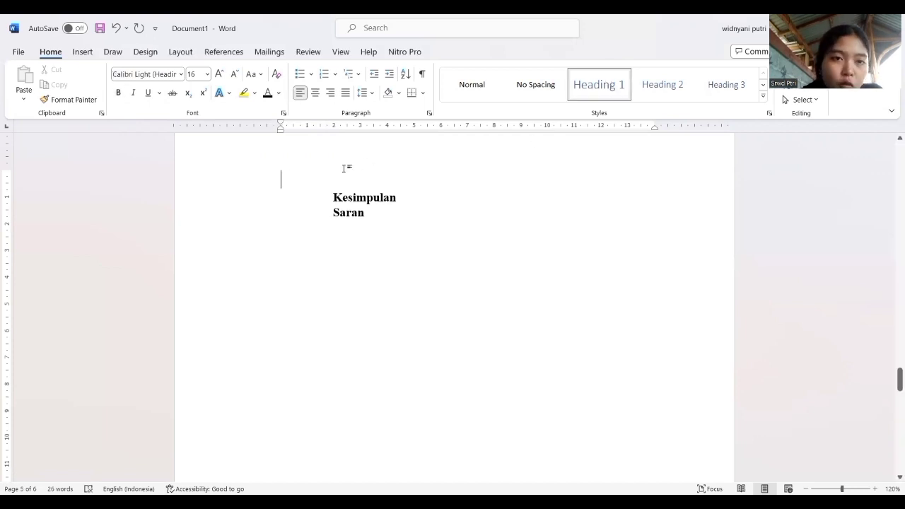
left_click(316, 94)
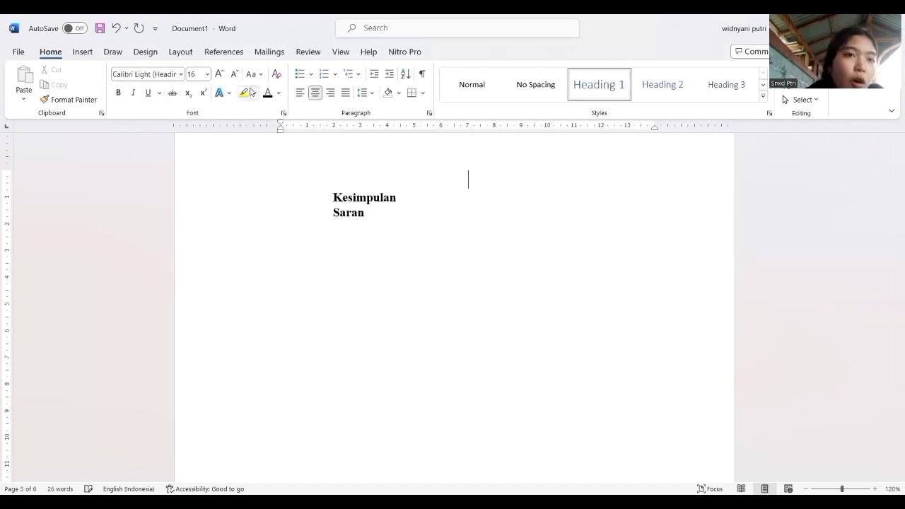
left_click(182, 74)
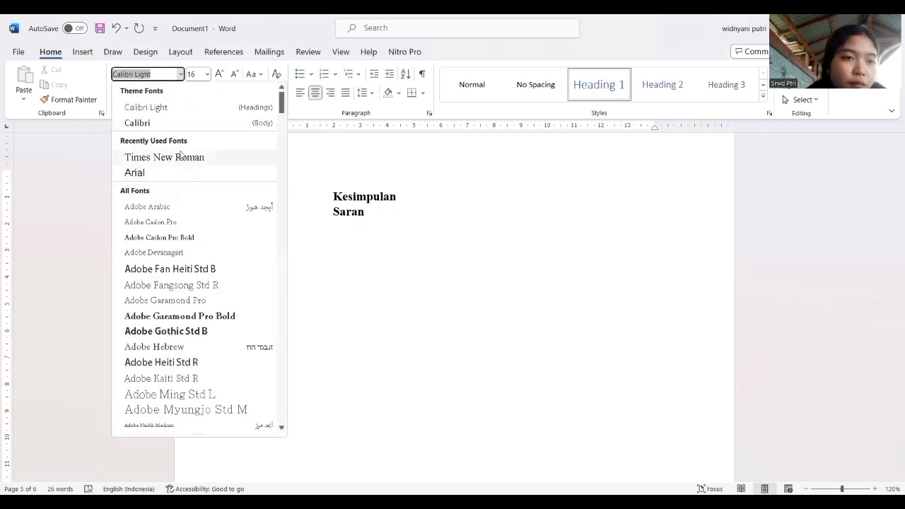
left_click(182, 157)
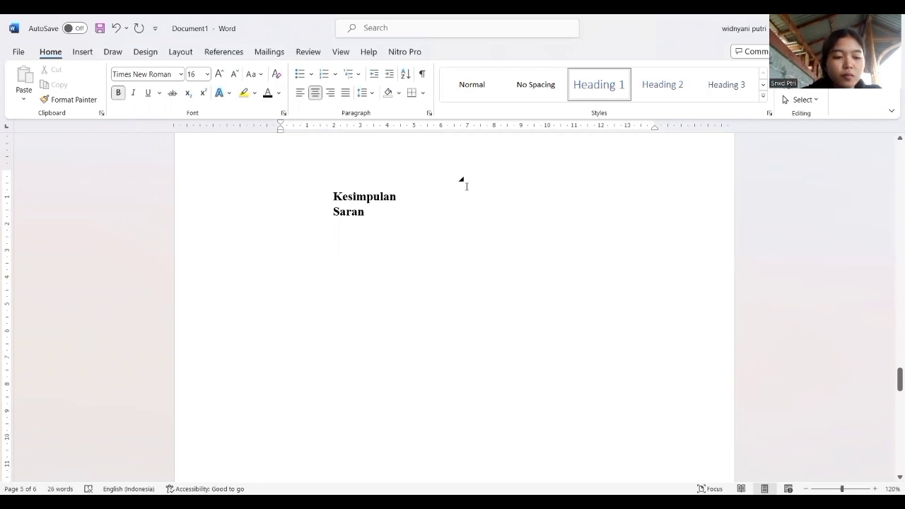
Enter "BAB III" as the chapter heading above "Kesimpulan" on page 5 and start a new line below it.
type("B")
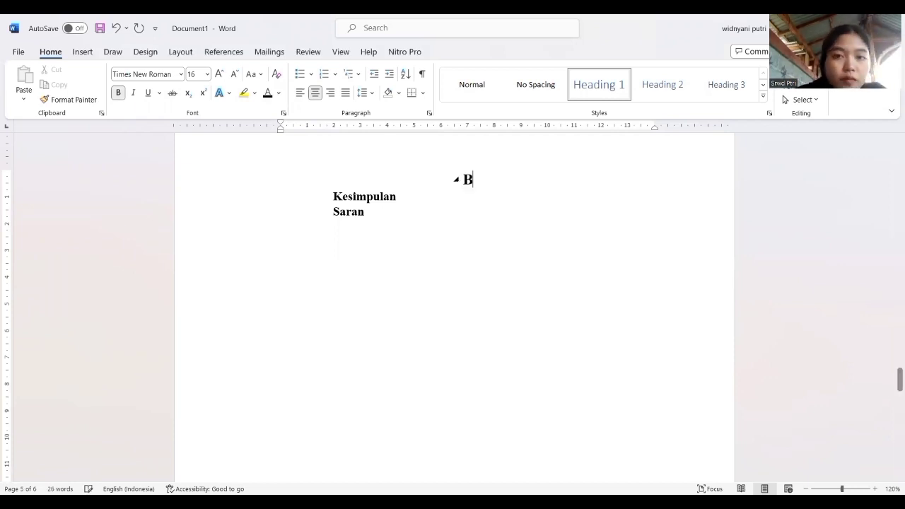
type("AB II")
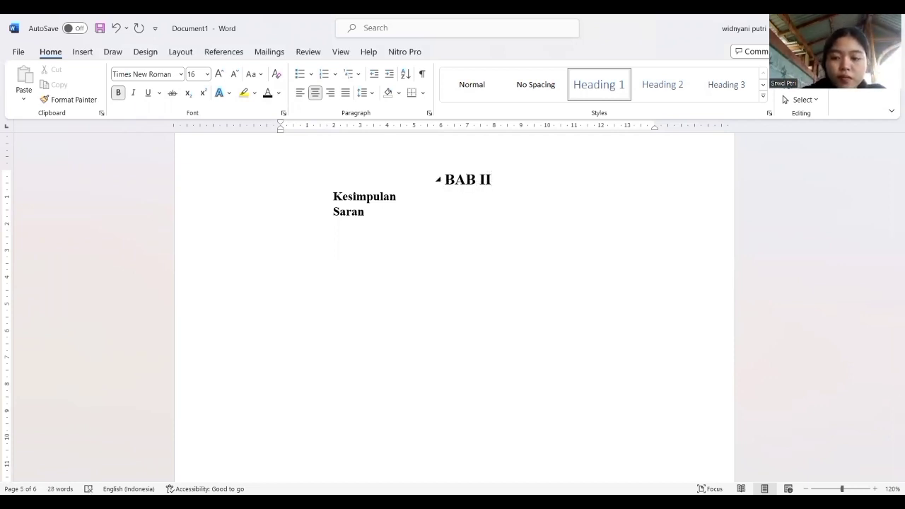
type("I")
key("Return")
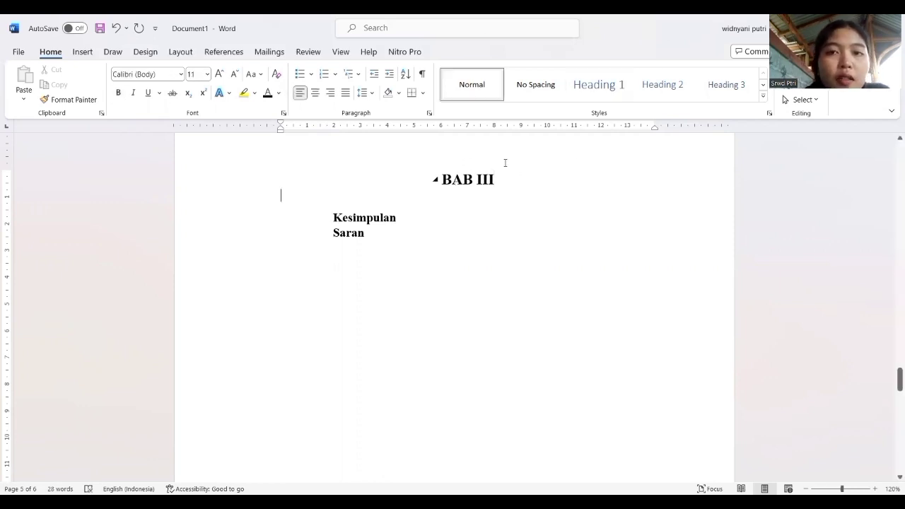
Add "PENUTUP" below "BAB III" as a centred Heading 1 line in bold black Times New Roman.
left_click(596, 86)
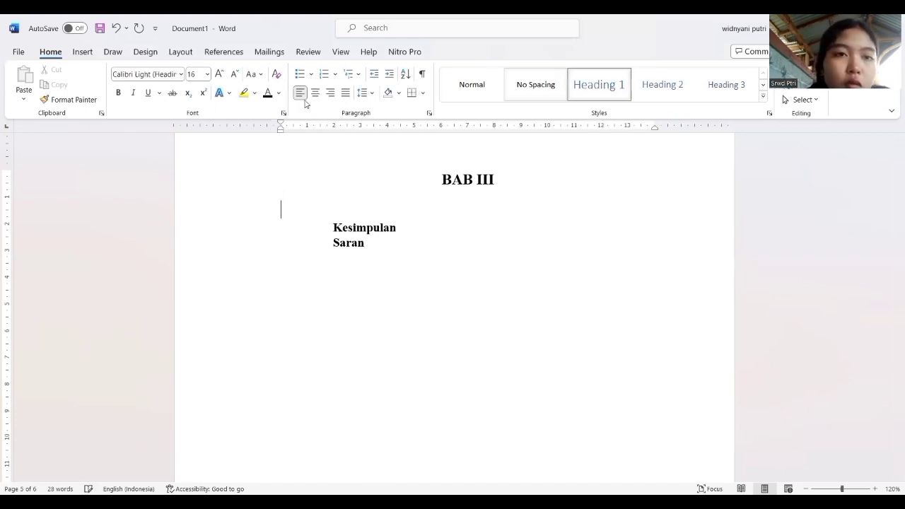
left_click(175, 75)
type("Times New Roman")
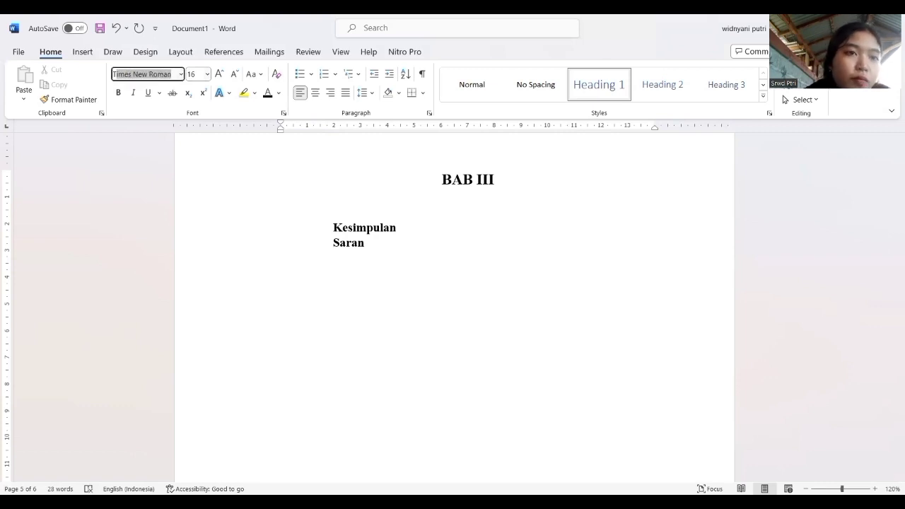
key("Return")
left_click(119, 92)
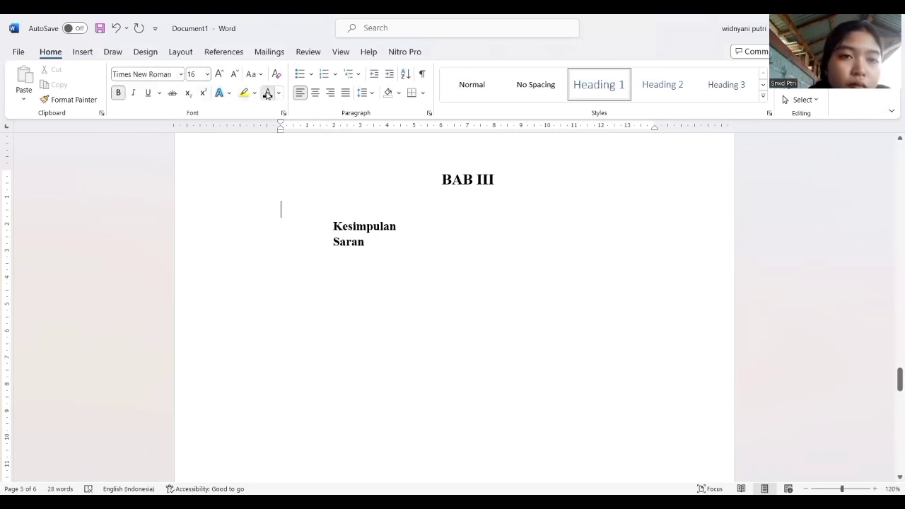
left_click(315, 93)
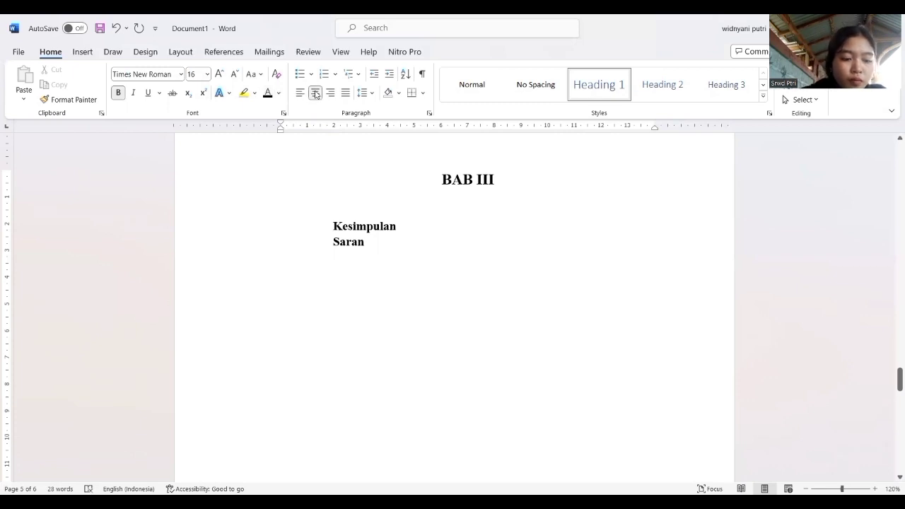
type("PE")
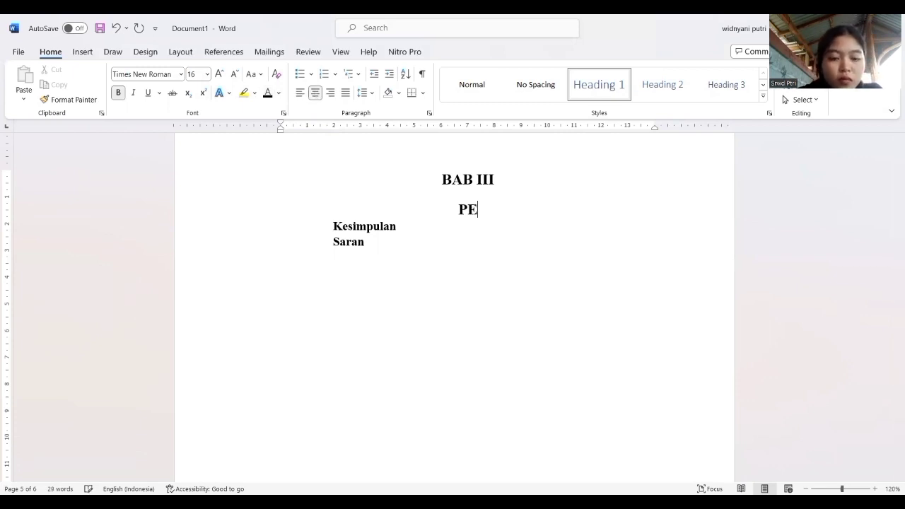
type("NUTUP")
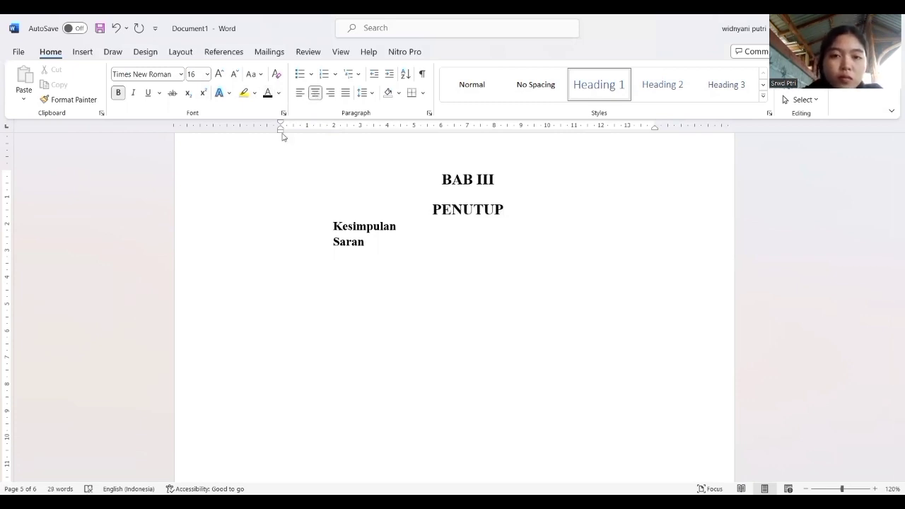
Replace the old "Kesimpulan" and "Saran" lines with an empty justified Heading 2 line in bold black 14 pt Times New Roman.
left_click(337, 226)
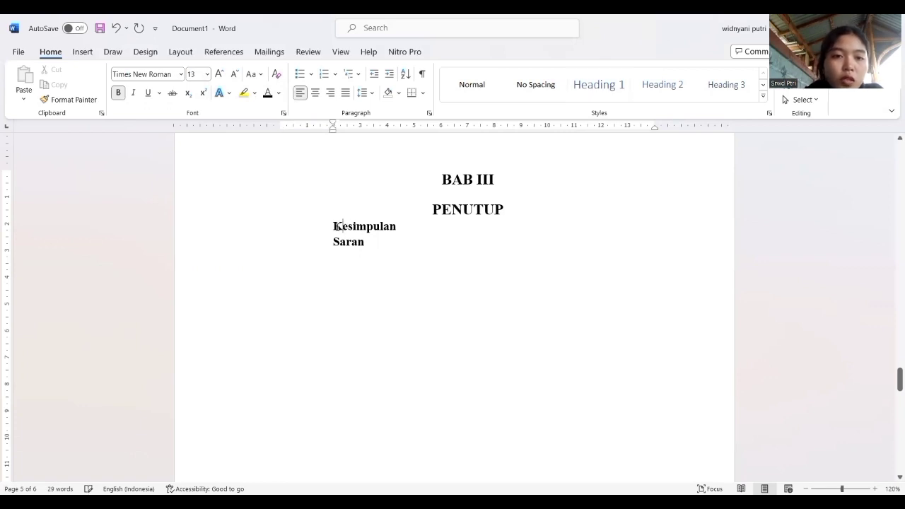
left_click_drag(337, 226, 373, 249)
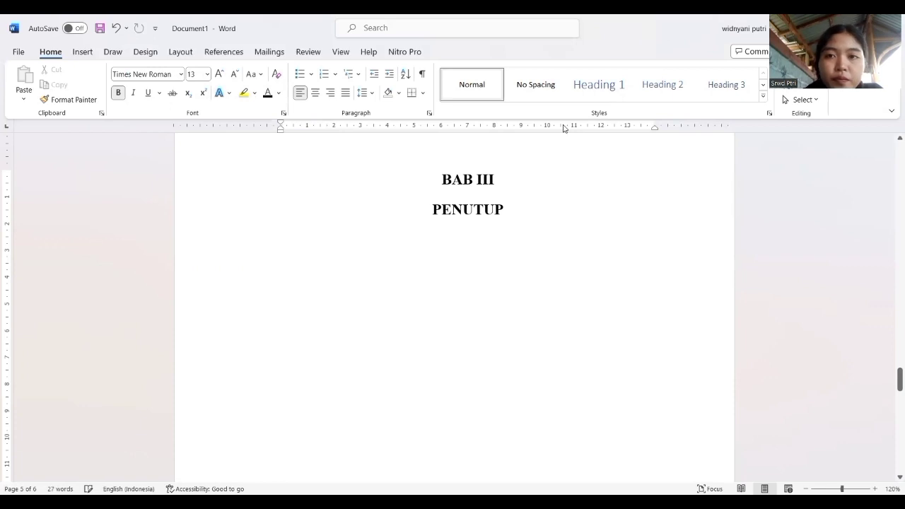
left_click(657, 86)
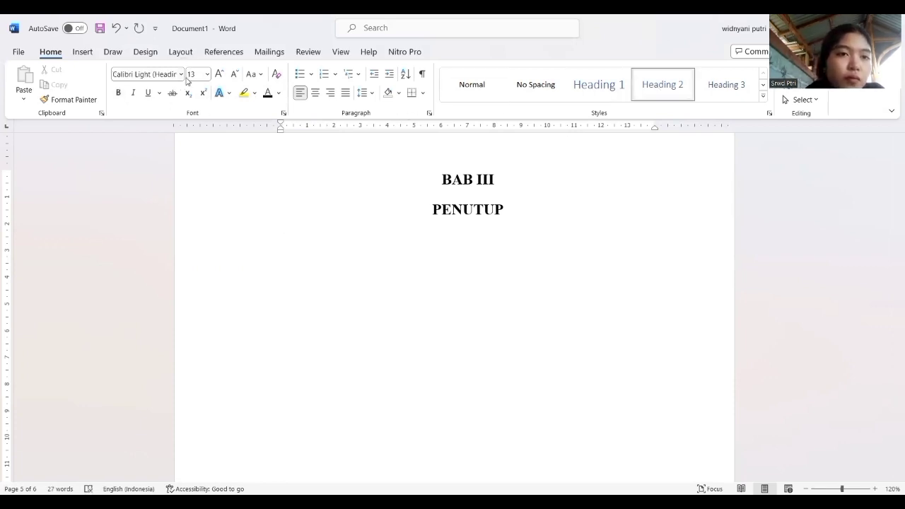
left_click(208, 75)
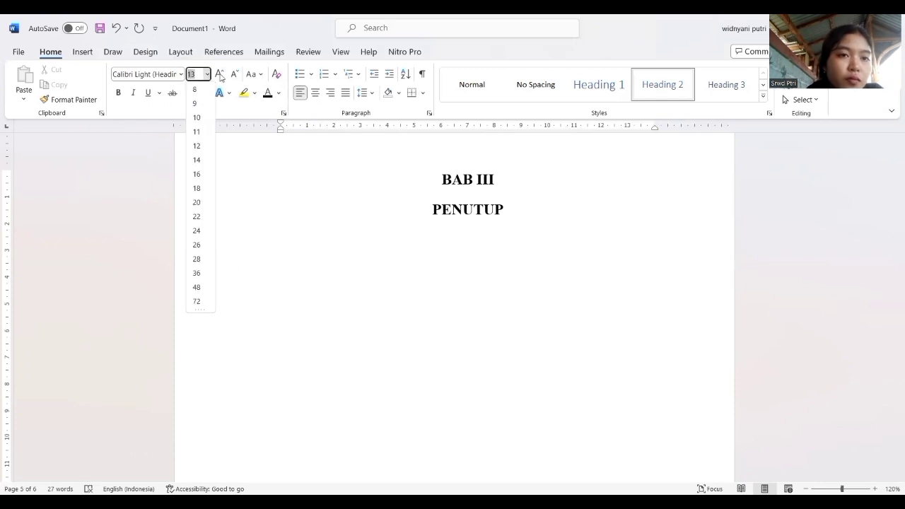
left_click(220, 75)
left_click(152, 76)
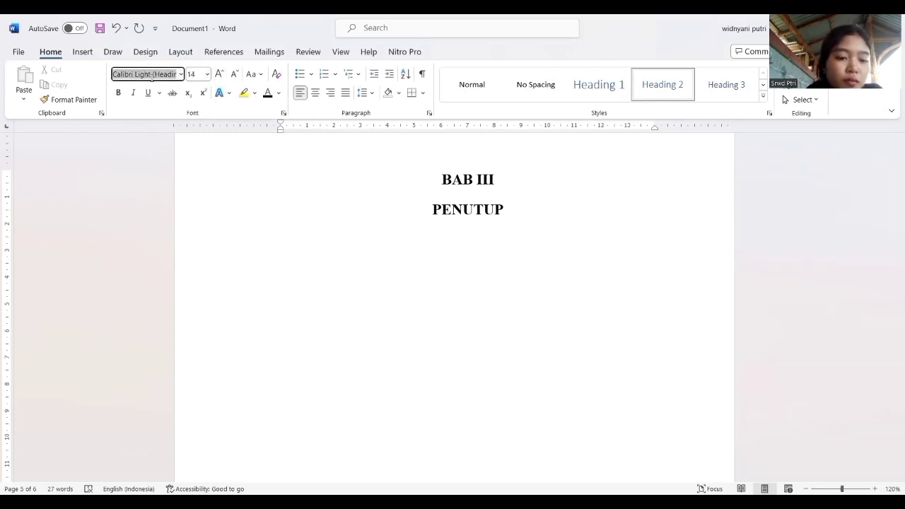
type("Times New Roman")
left_click(117, 92)
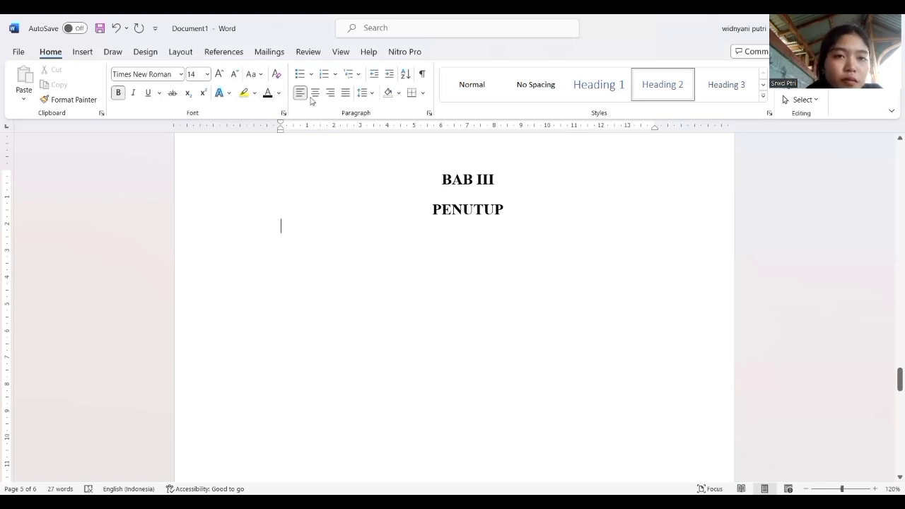
left_click(345, 93)
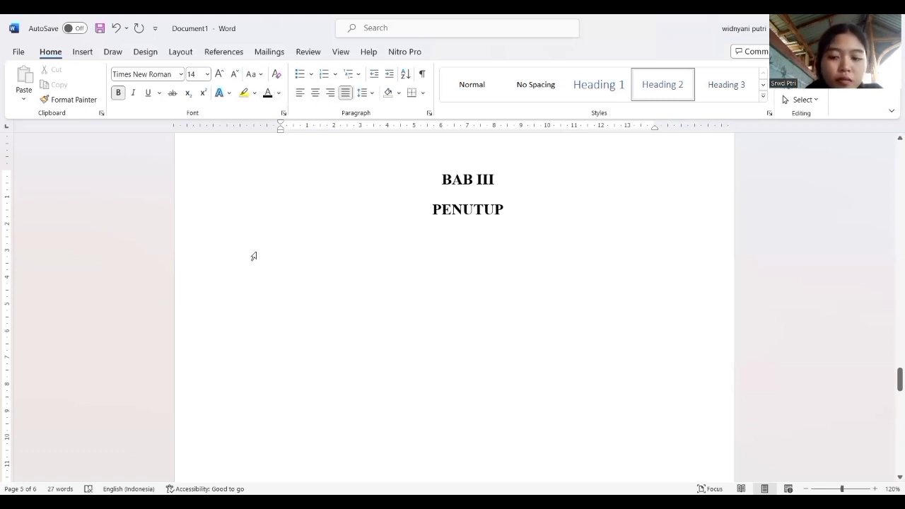
type("1")
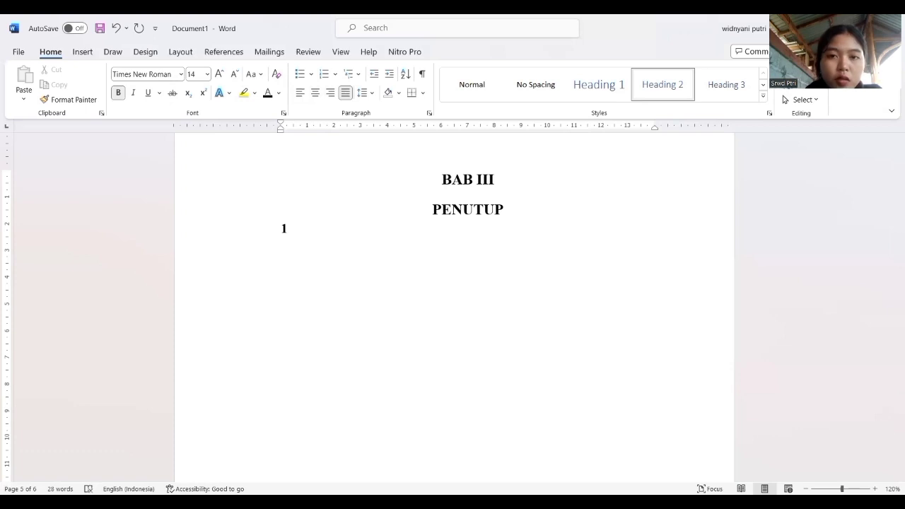
type(".1")
key("BackSpace")
key("BackSpace")
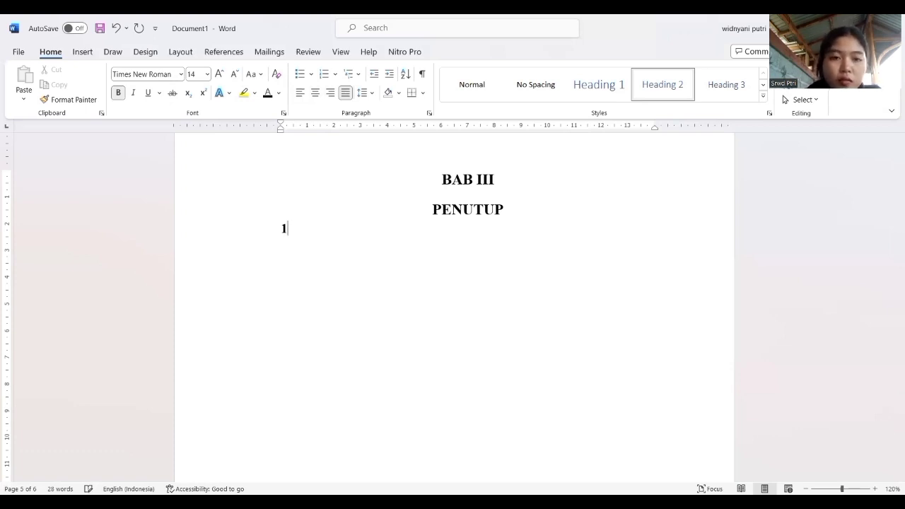
key("BackSpace")
type("1")
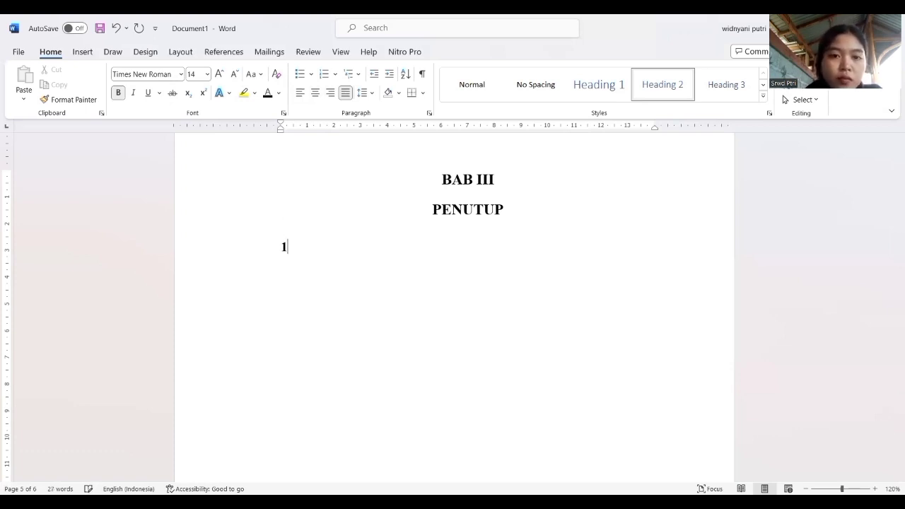
type(".1")
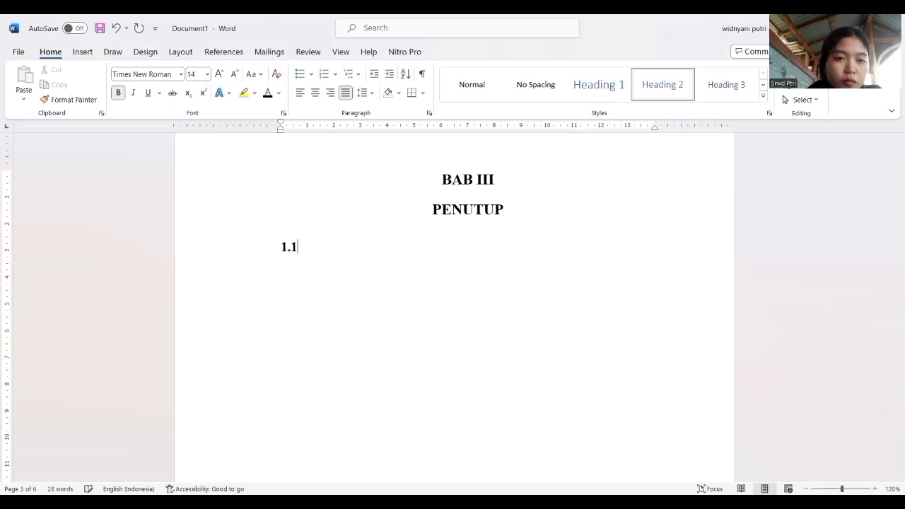
key("BackSpace")
key("BackSpace")
key("BackSpace")
key("BackSpace")
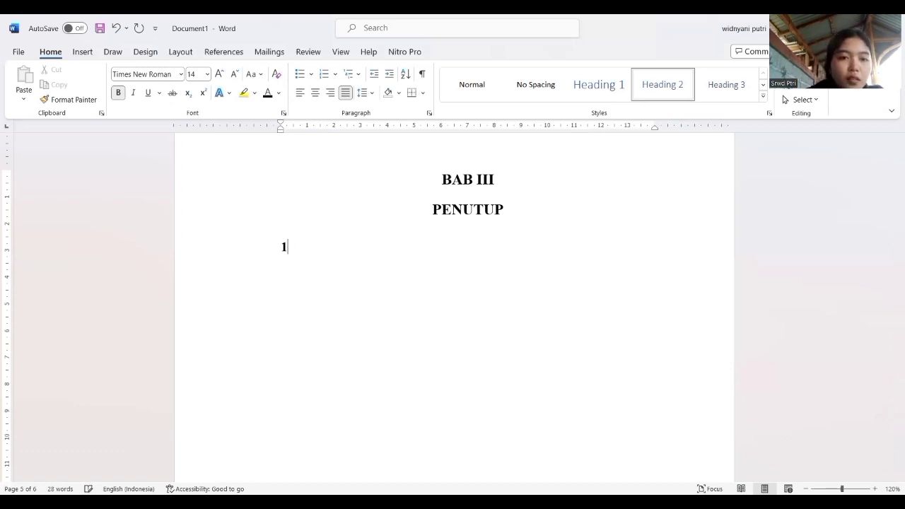
Enter the subheading "3.1 Kesimpulan" under "PENUTUP" and start a new line below it.
type("3.1")
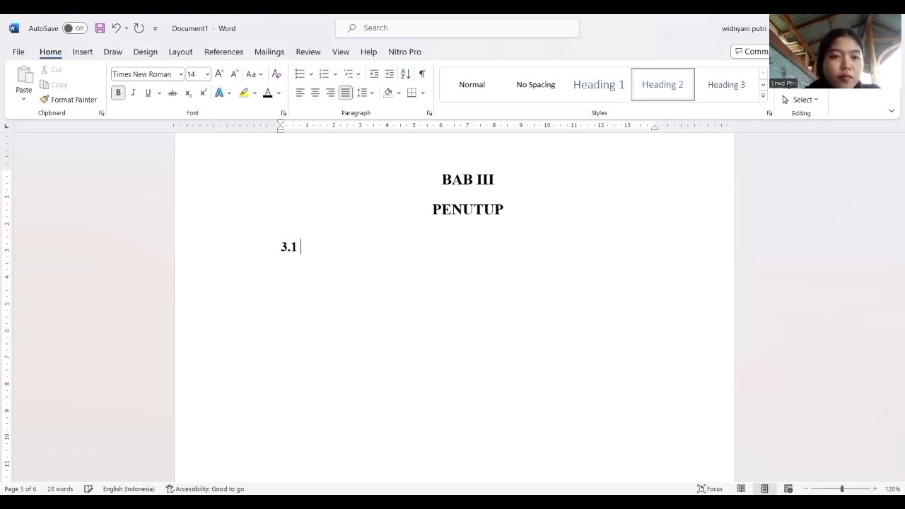
type(" K")
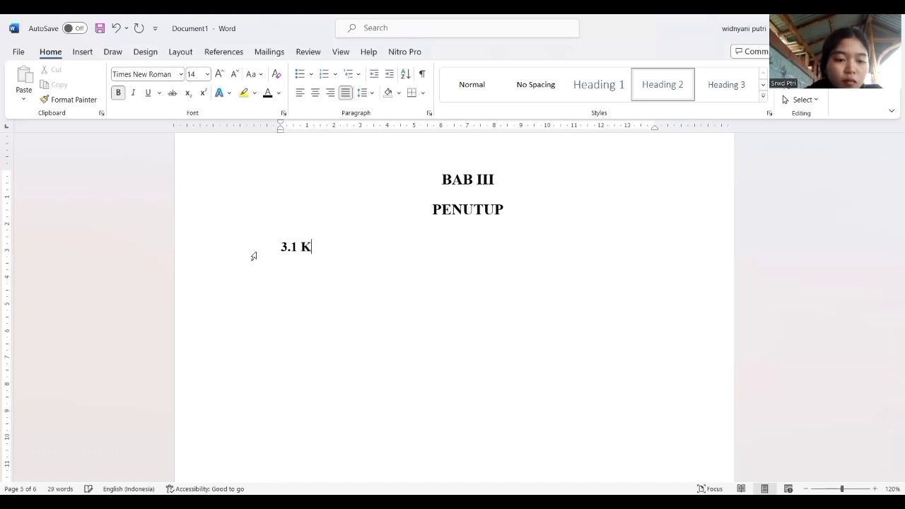
type("esimpulan")
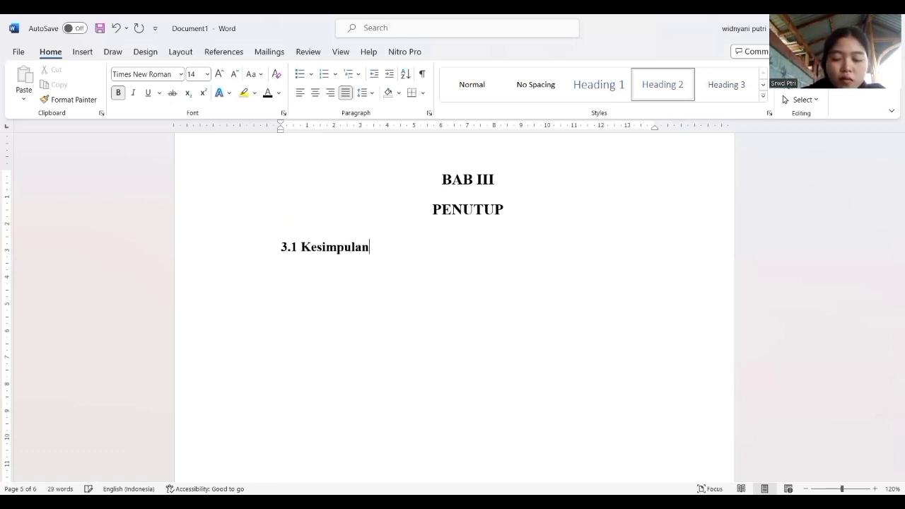
key("Return")
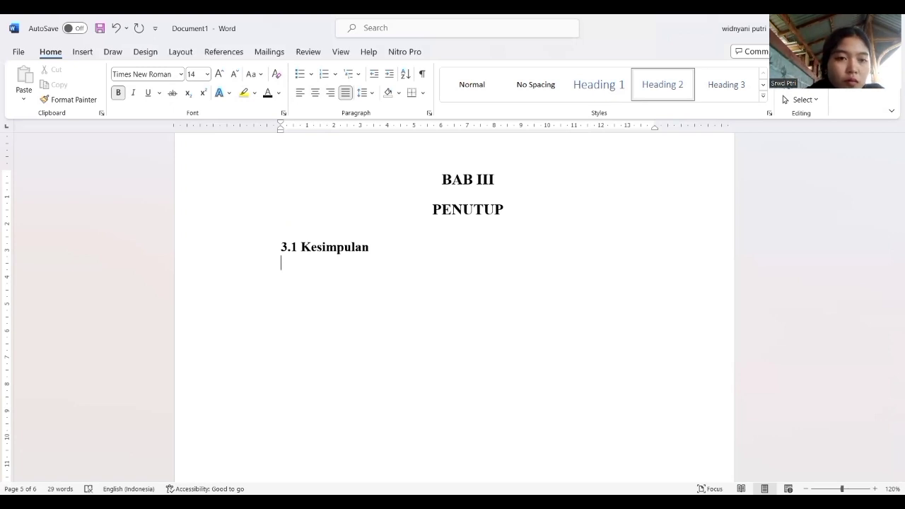
Enter the subheading "3.2 Saran" on the line below "3.1 Kesimpulan", with a capital S.
type("3")
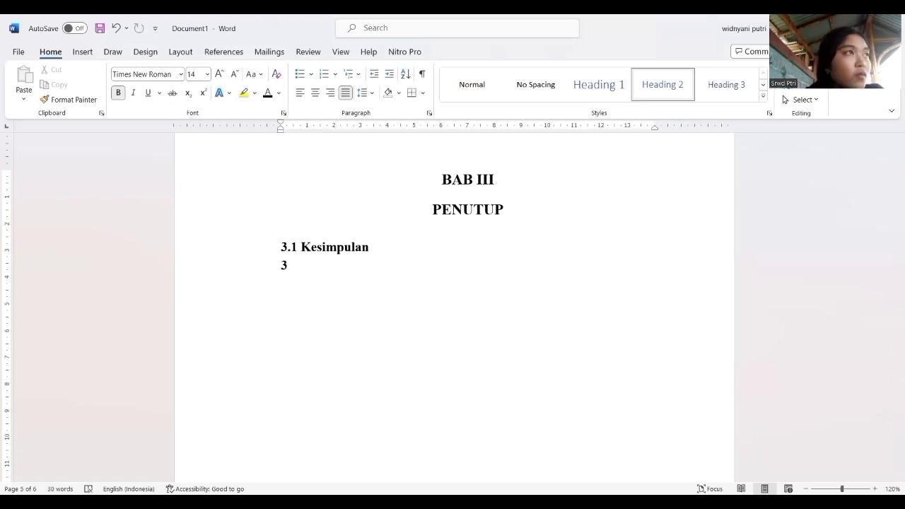
type(".2")
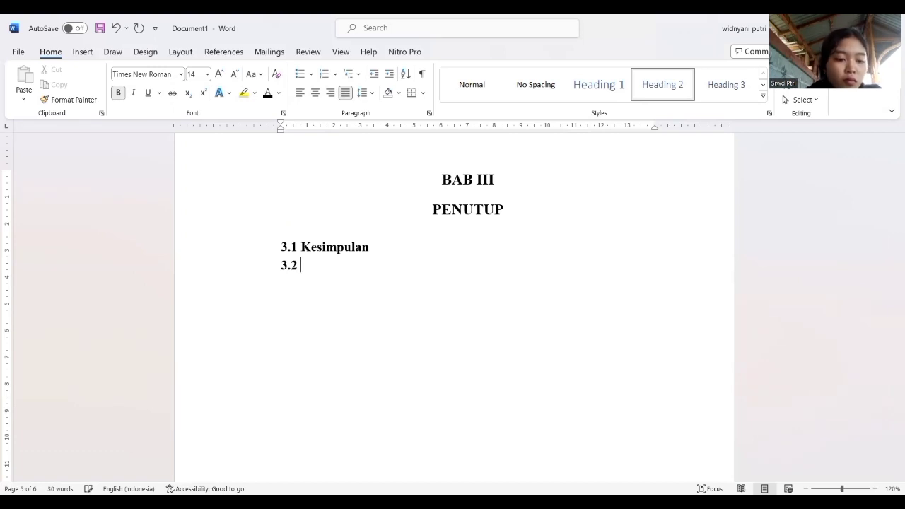
type(" saran")
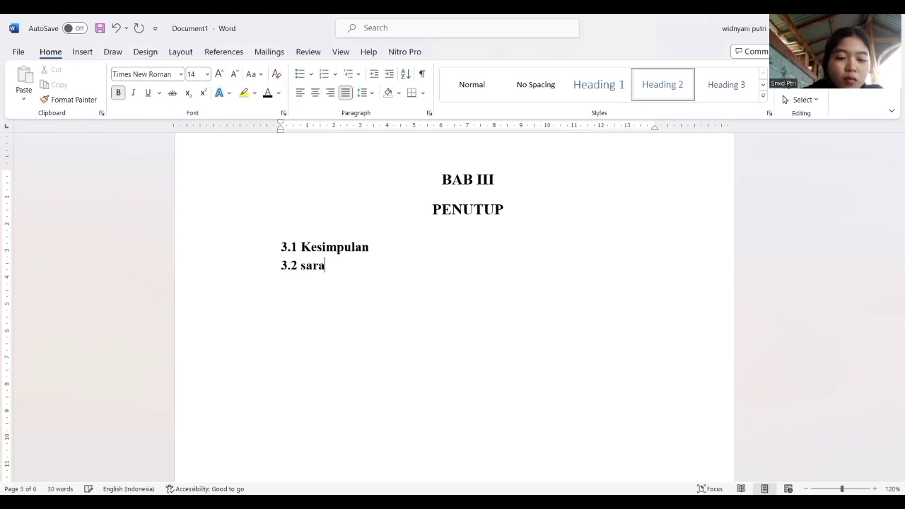
key("BackSpace")
key("BackSpace")
key("BackSpace")
key("BackSpace")
key("BackSpace")
key("BackSpace")
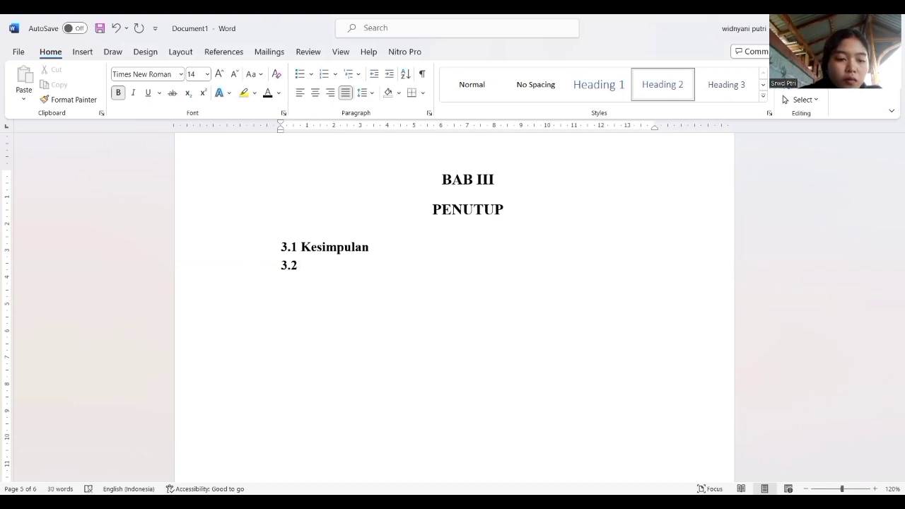
type("Sarab")
key("BackSpace")
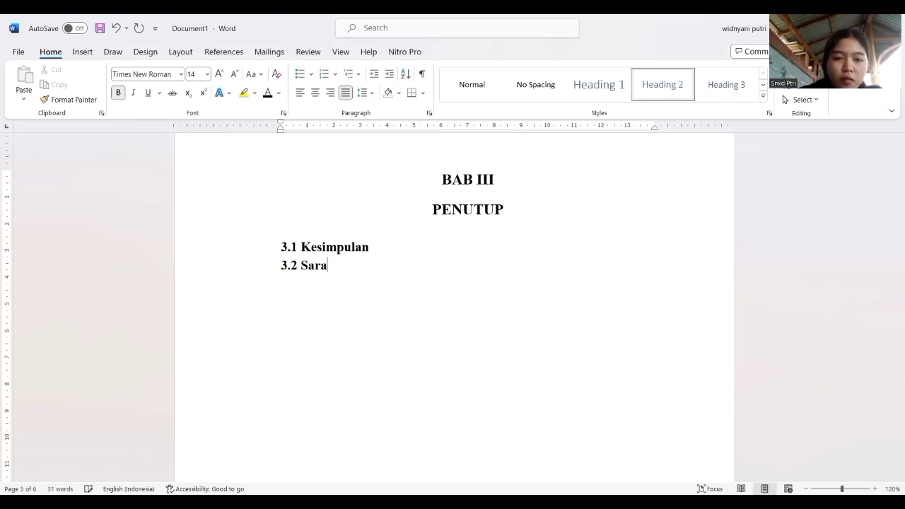
type("n")
Restyle the "DAFTAR PUSTAKA" title as a centred Heading 1 in bold black Times New Roman.
scroll(452, 304, "down", 10)
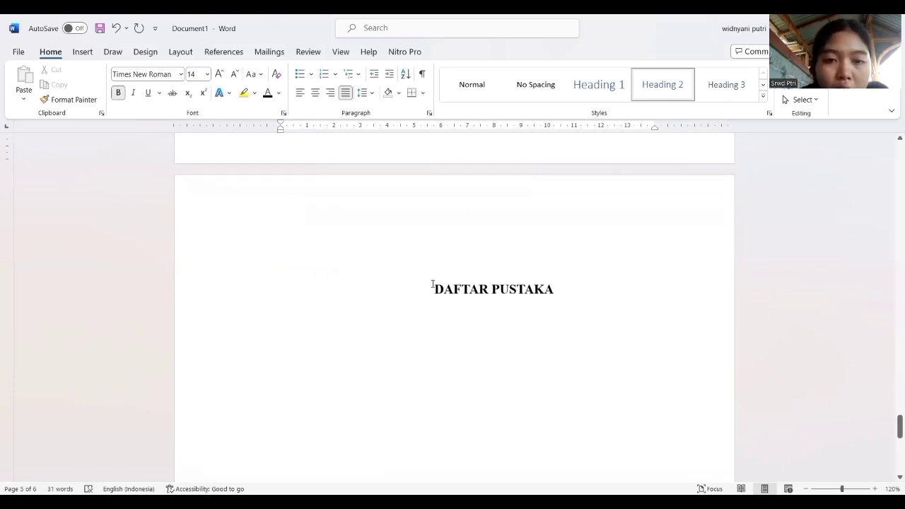
left_click_drag(432, 289, 544, 304)
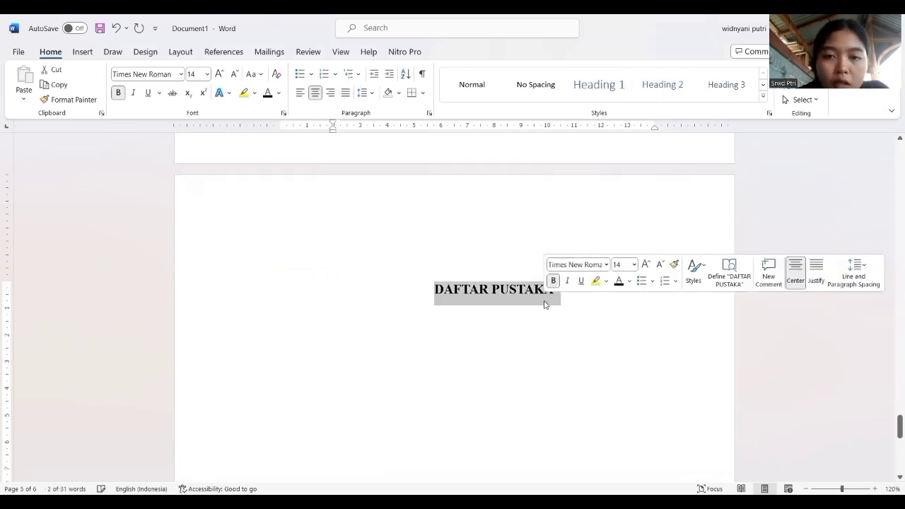
left_click(610, 86)
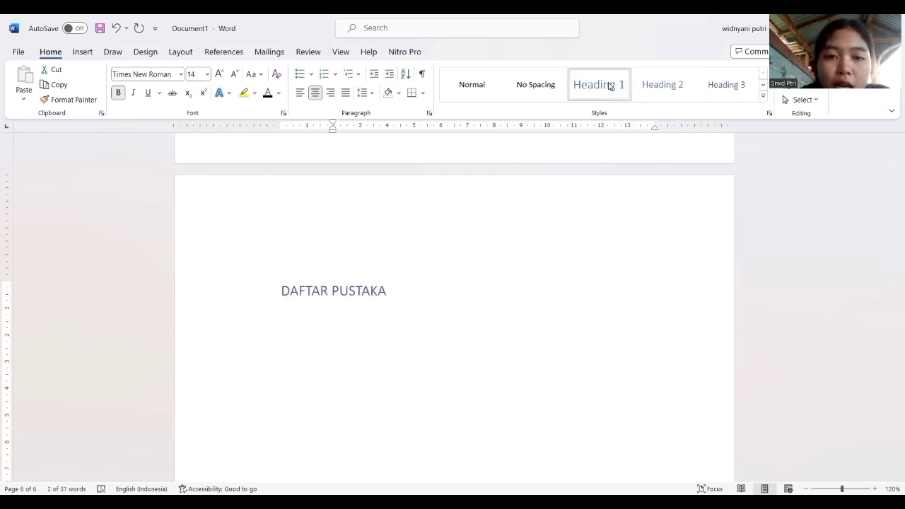
left_click(609, 86)
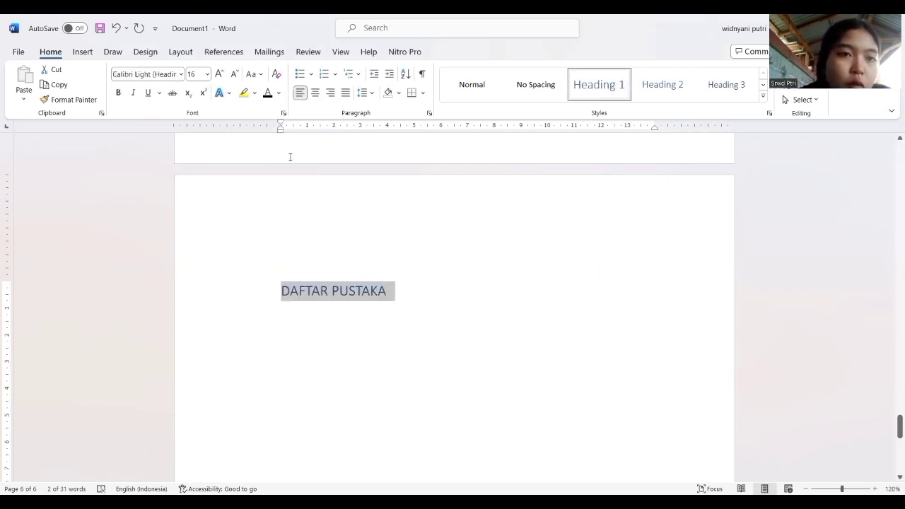
left_click(268, 93)
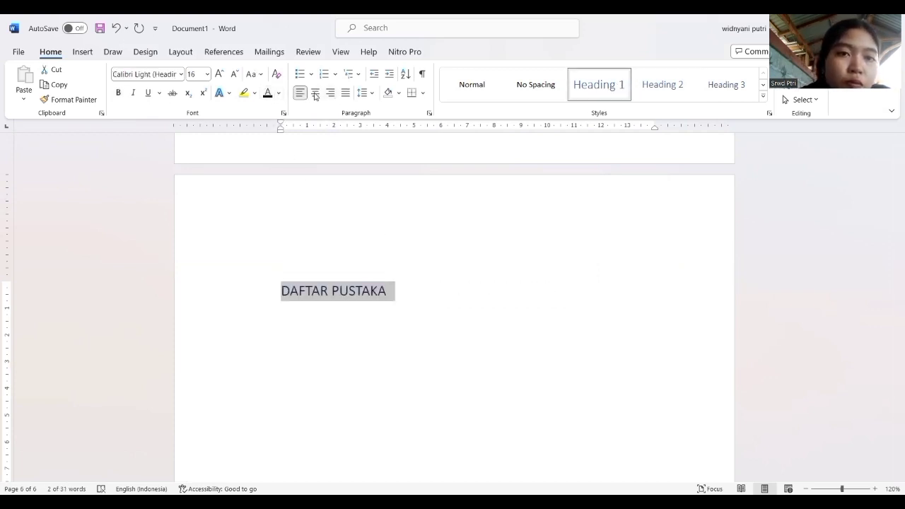
left_click(315, 93)
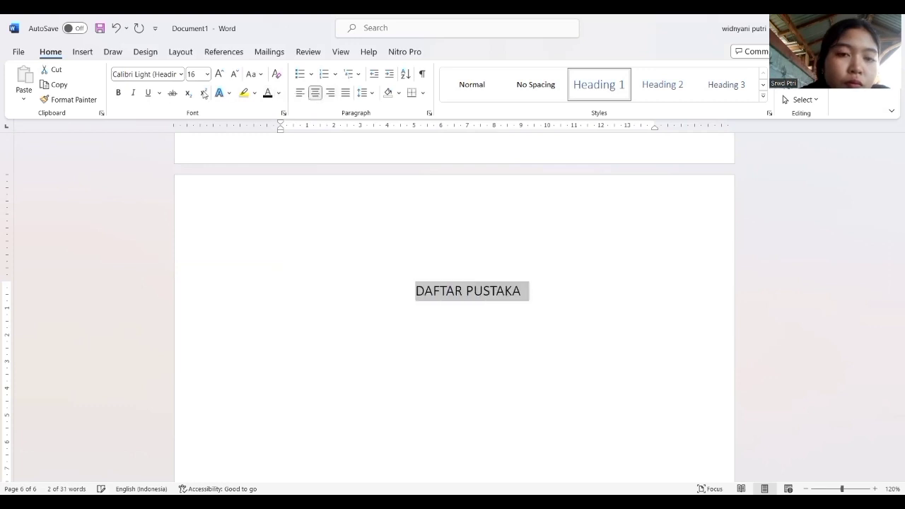
left_click(157, 74)
type("Times New Roman")
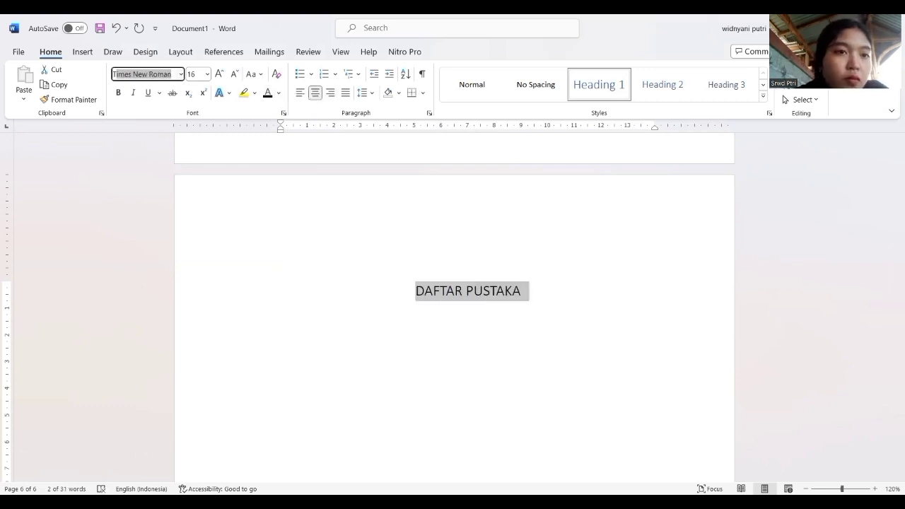
left_click(118, 93)
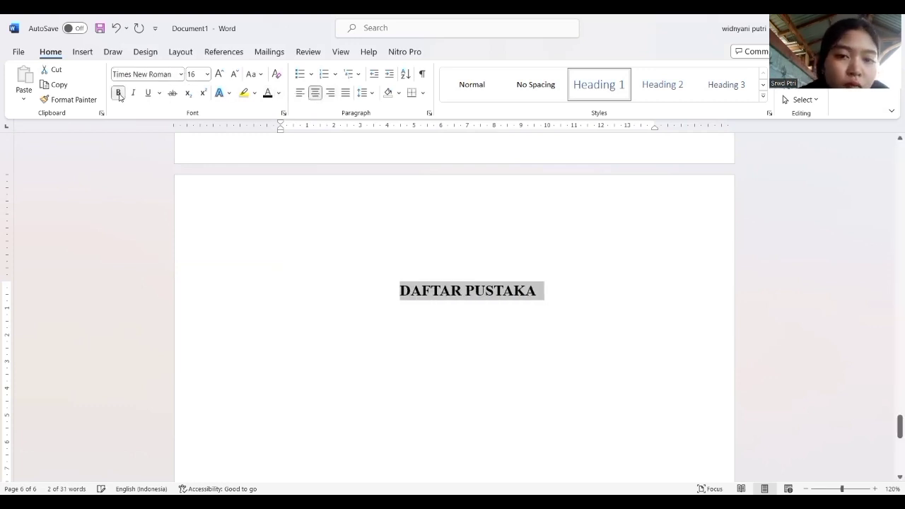
left_click(402, 318)
Review the chapter titles and numbered subheadings from "KATA PENGANTAR" through "BAB III" for their heading styles.
scroll(461, 266, "up", 10)
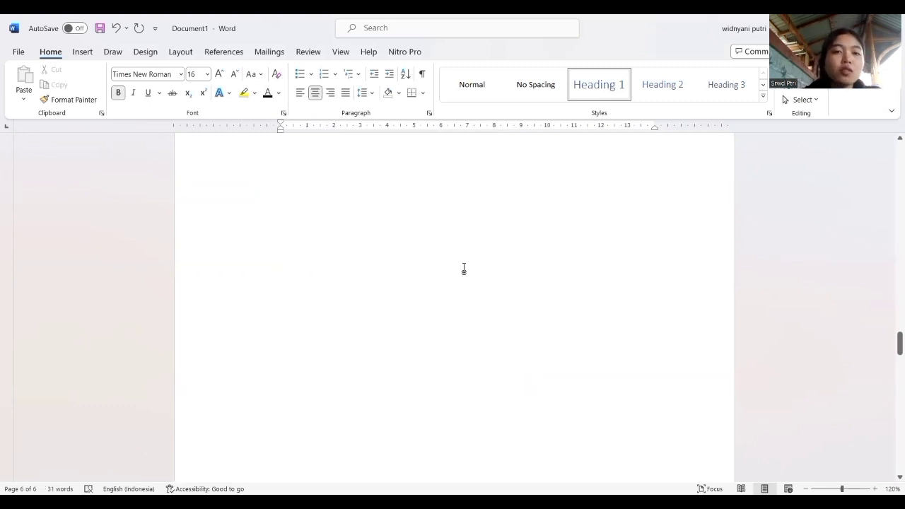
scroll(464, 269, "up", 15)
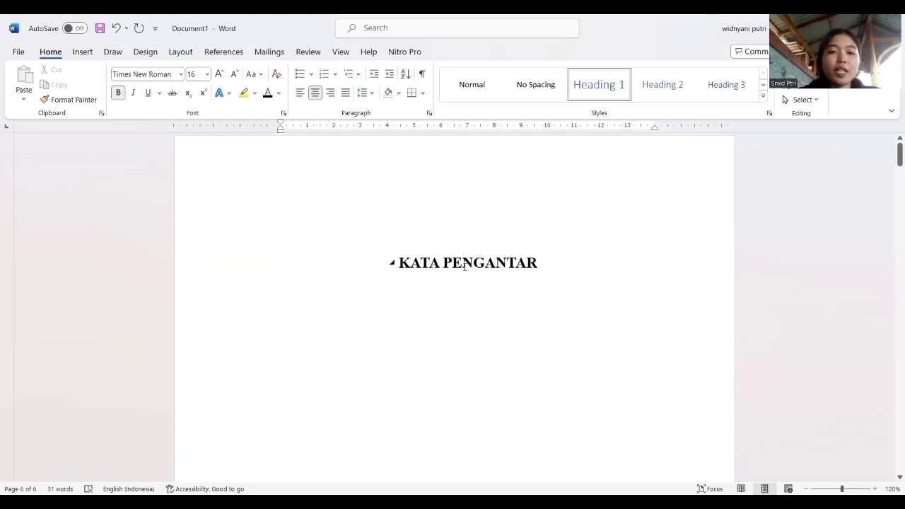
scroll(465, 267, "up", 1)
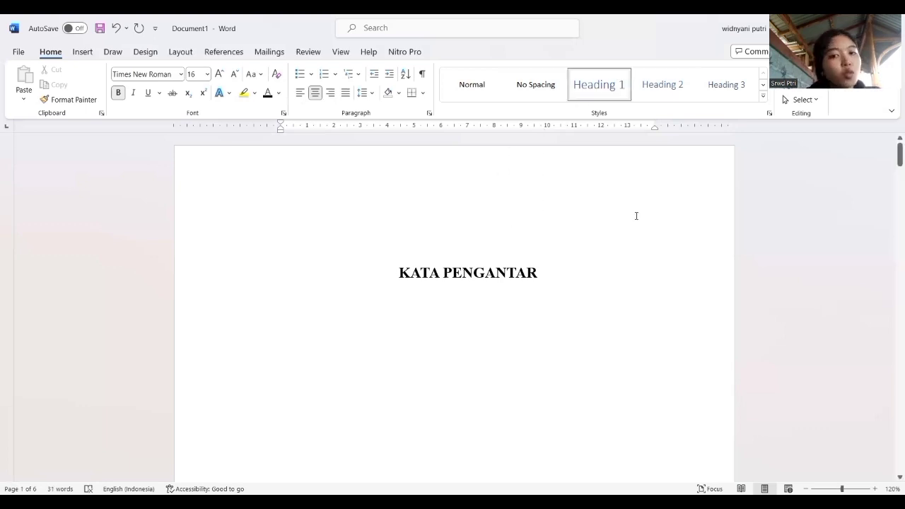
scroll(497, 271, "down", 10)
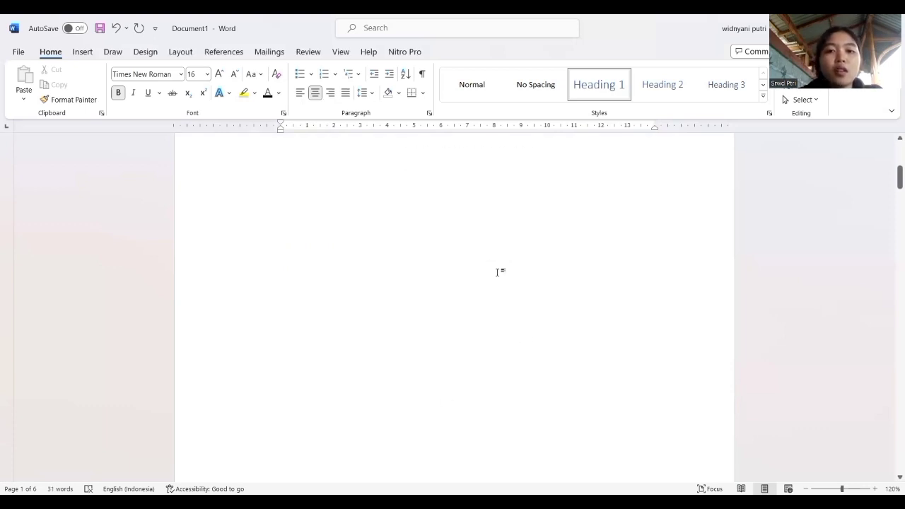
scroll(497, 272, "down", 8)
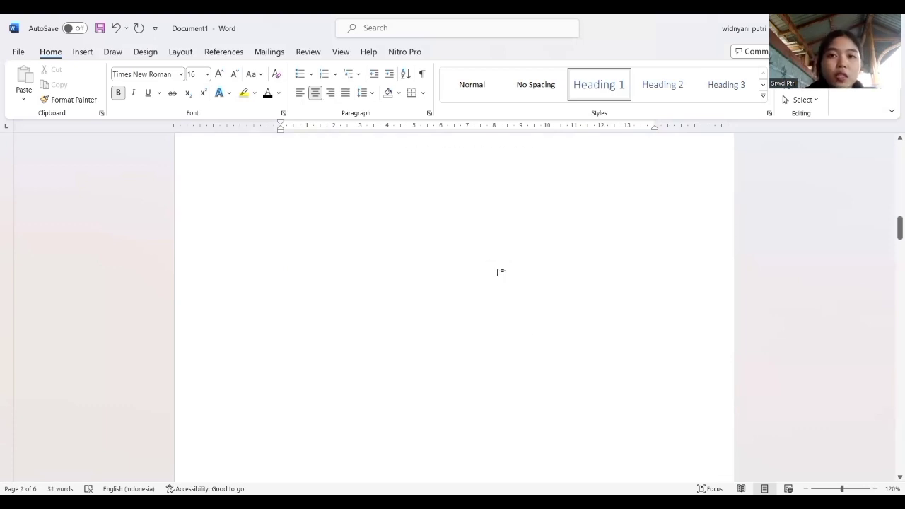
scroll(497, 273, "up", 10)
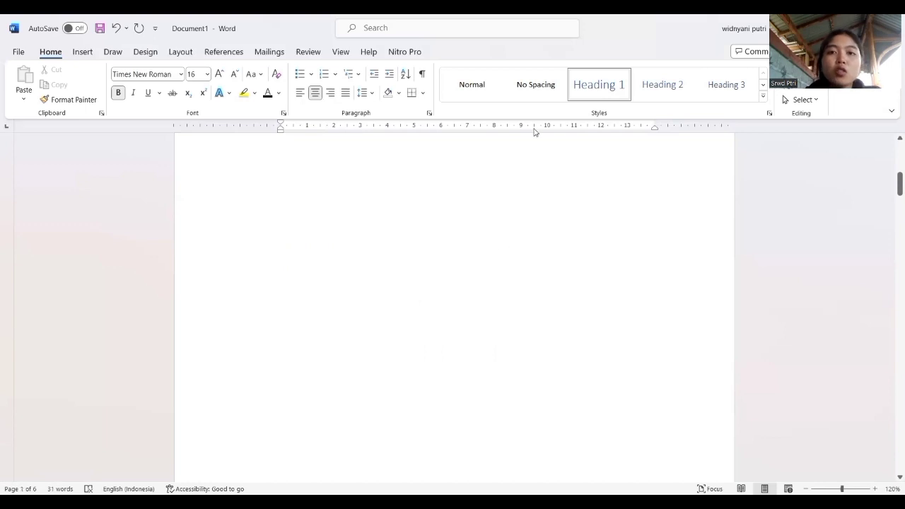
left_click(625, 91)
scroll(501, 382, "down", 5)
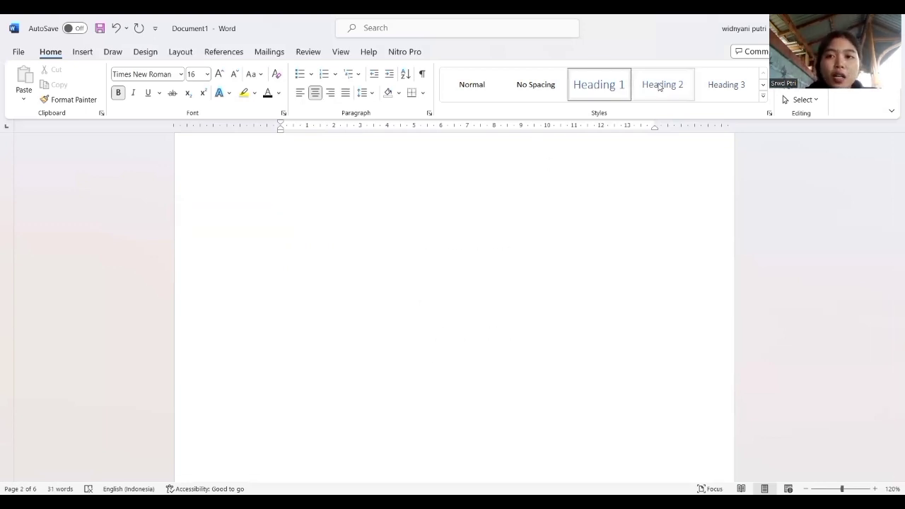
scroll(641, 176, "down", 3)
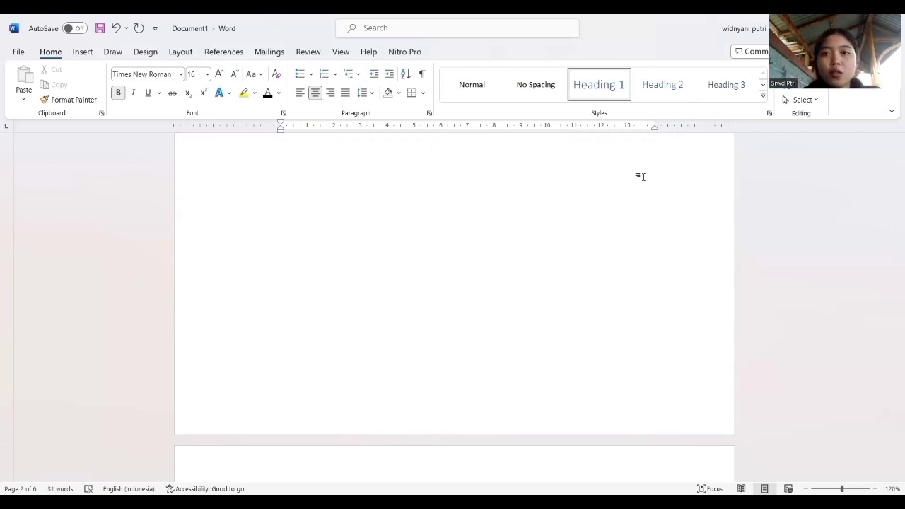
scroll(353, 309, "up", 3)
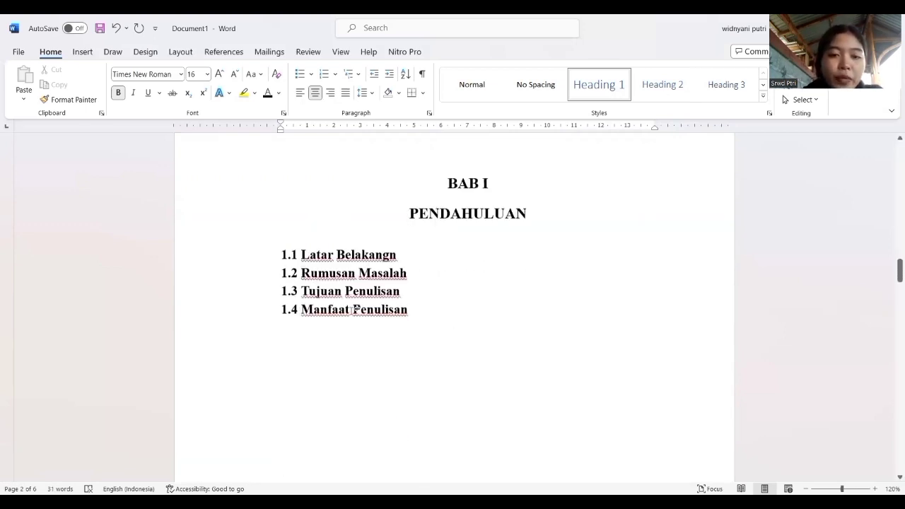
scroll(354, 309, "down", 10)
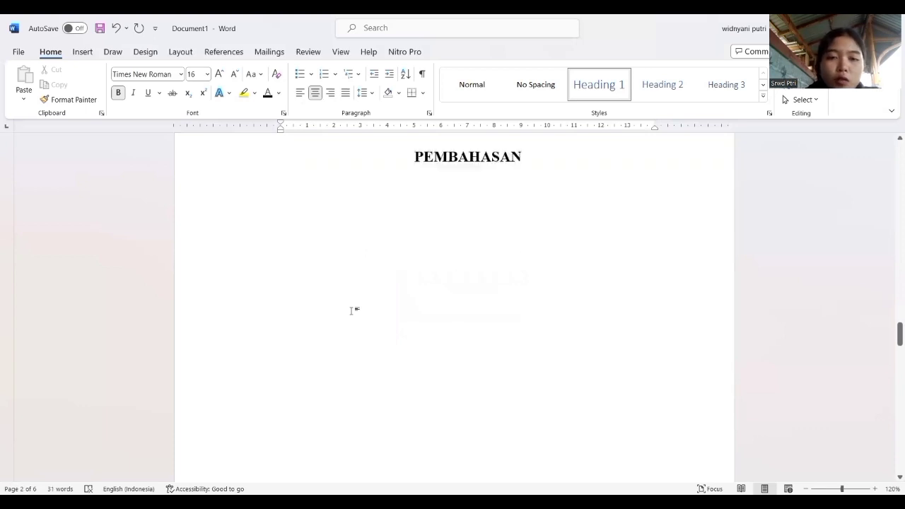
scroll(351, 311, "down", 12)
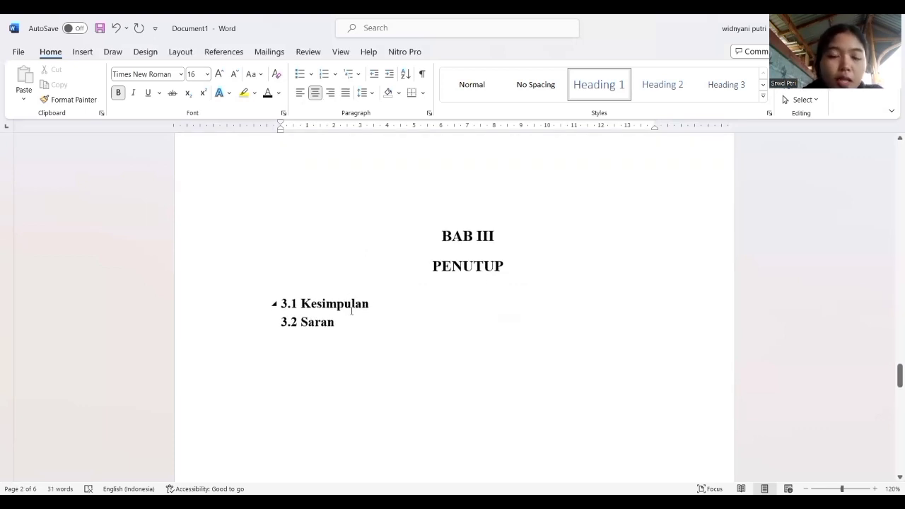
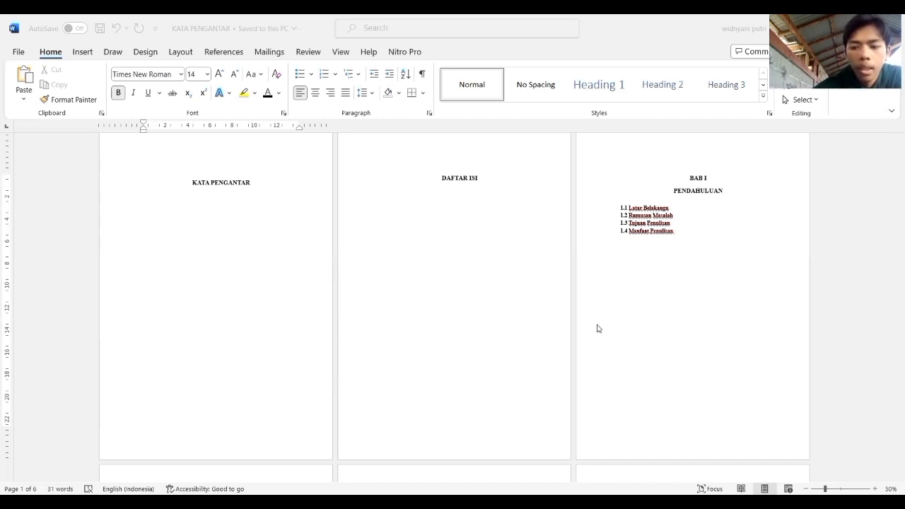
Set the document's page number format to lowercase Roman numerals (i, ii, iii, …).
left_click(81, 56)
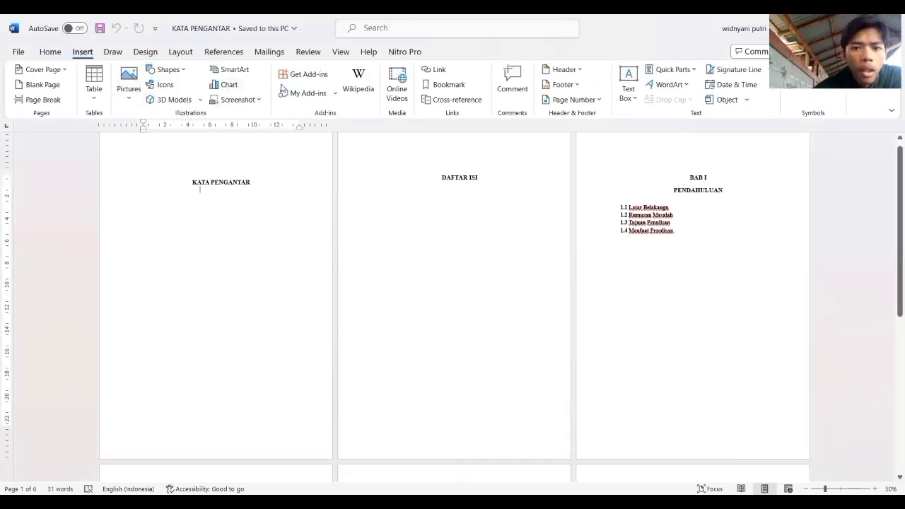
left_click(600, 100)
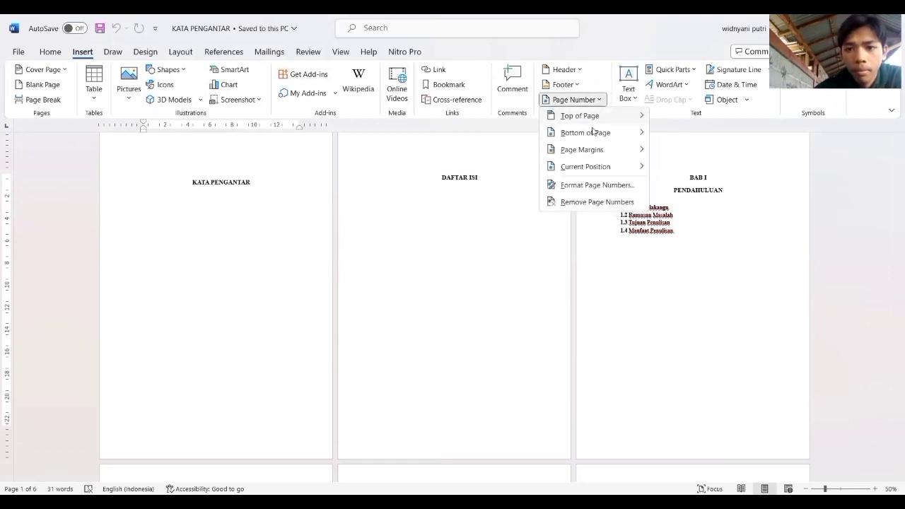
left_click(595, 185)
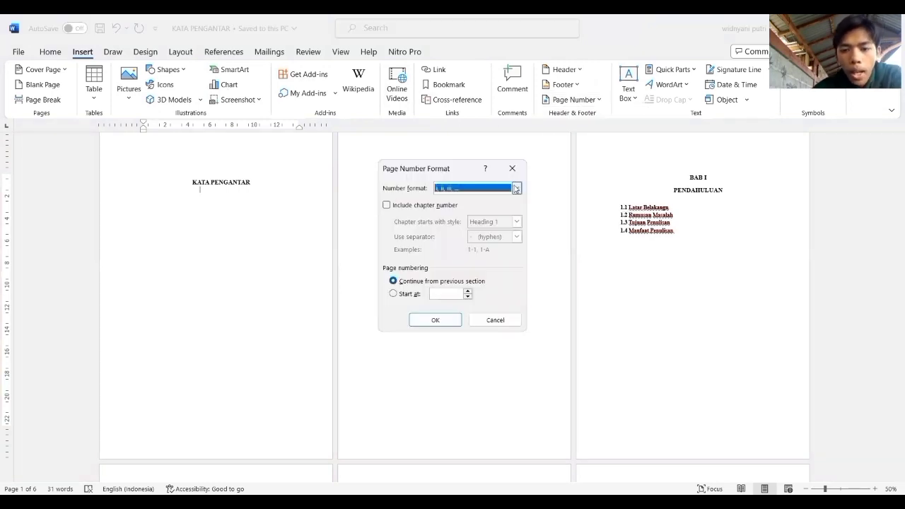
left_click(516, 188)
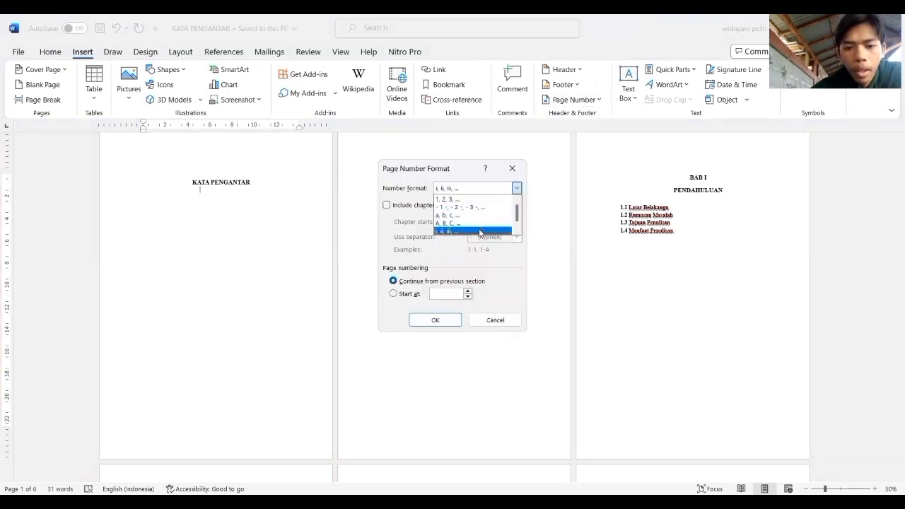
left_click(480, 231)
left_click(444, 319)
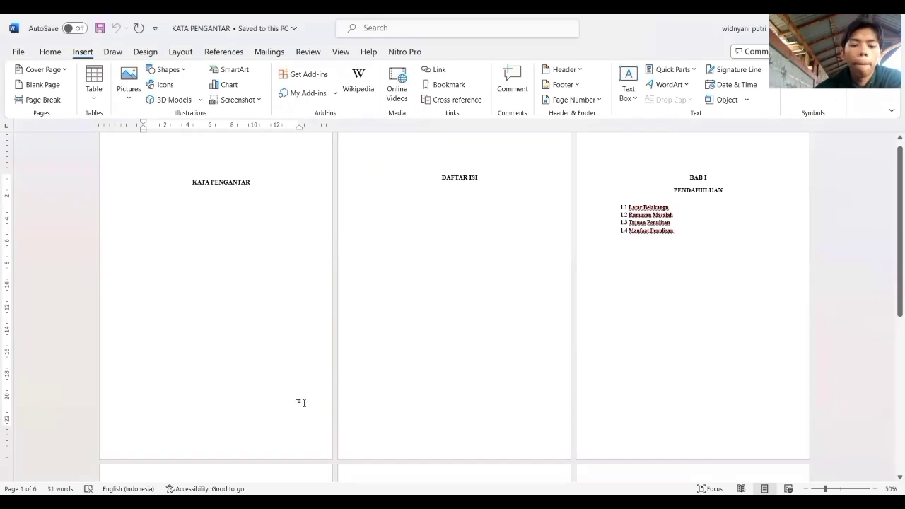
Insert page numbers in the footer, centred at the bottom of the pages.
double_click(209, 448)
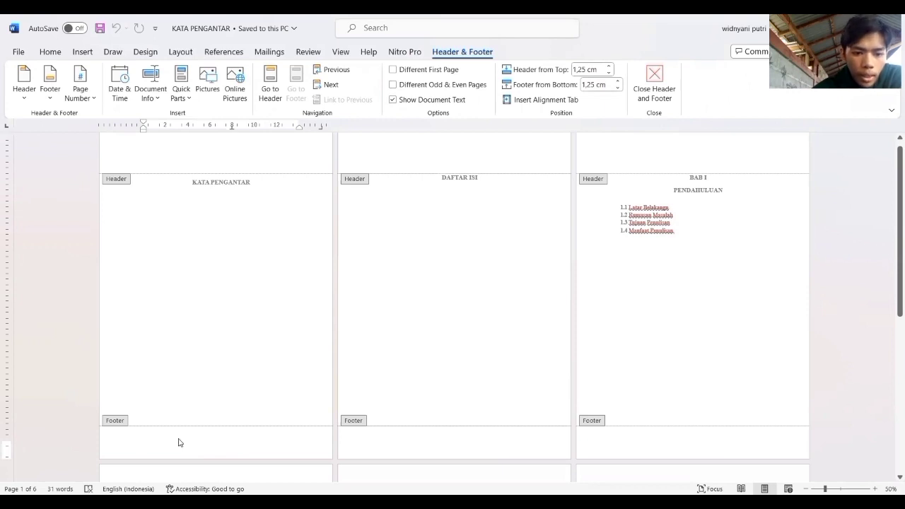
left_click(90, 92)
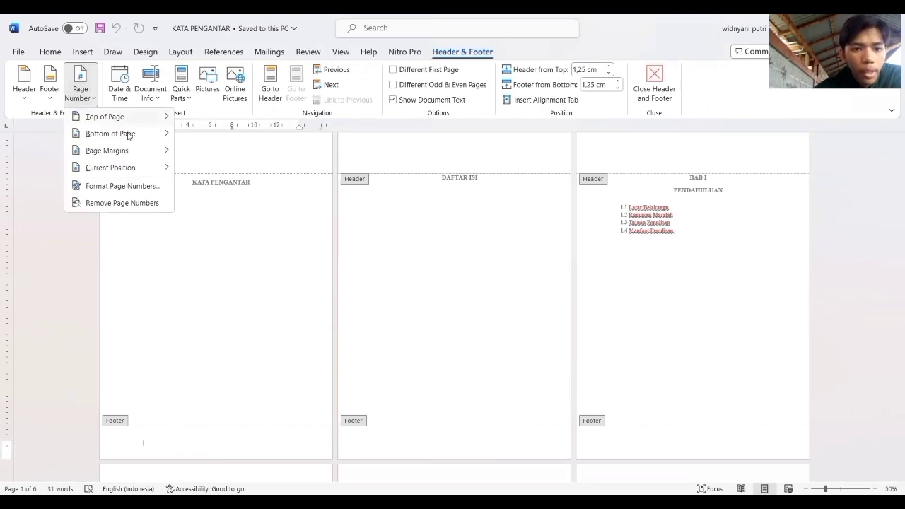
left_click(222, 193)
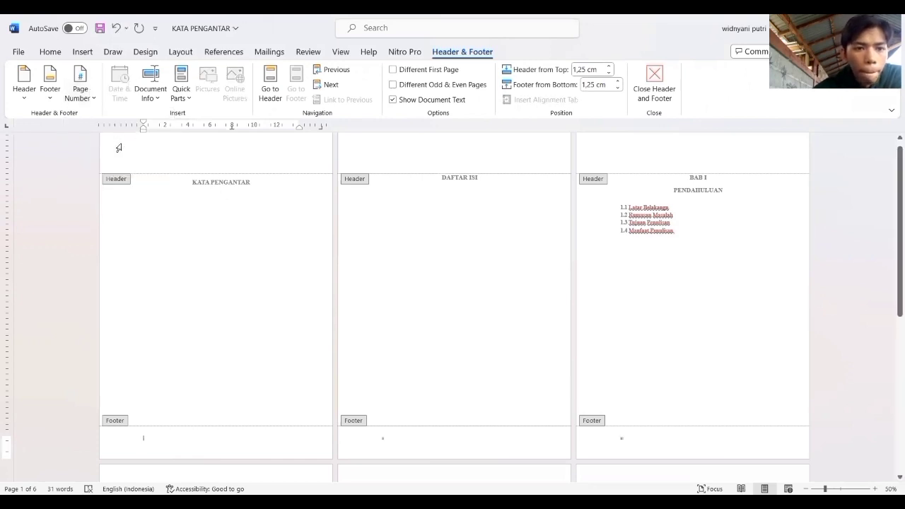
left_click(86, 93)
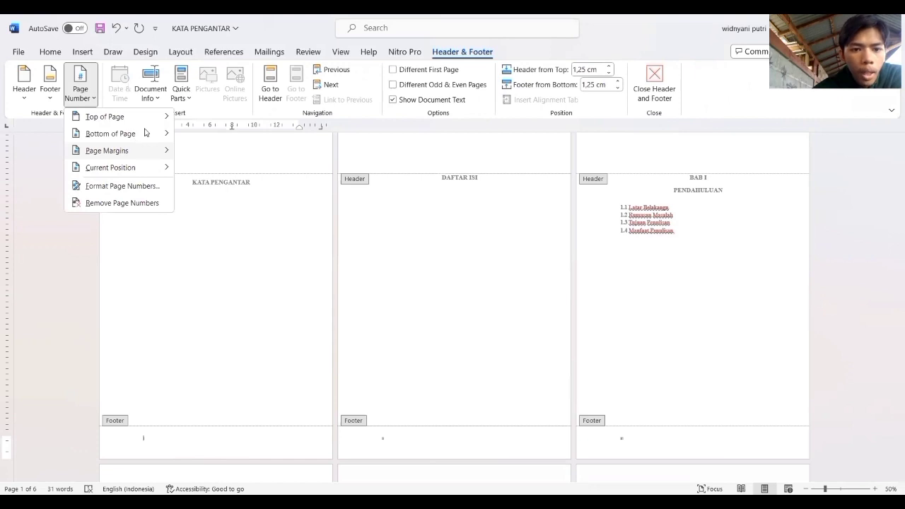
left_click(145, 133)
left_click(260, 235)
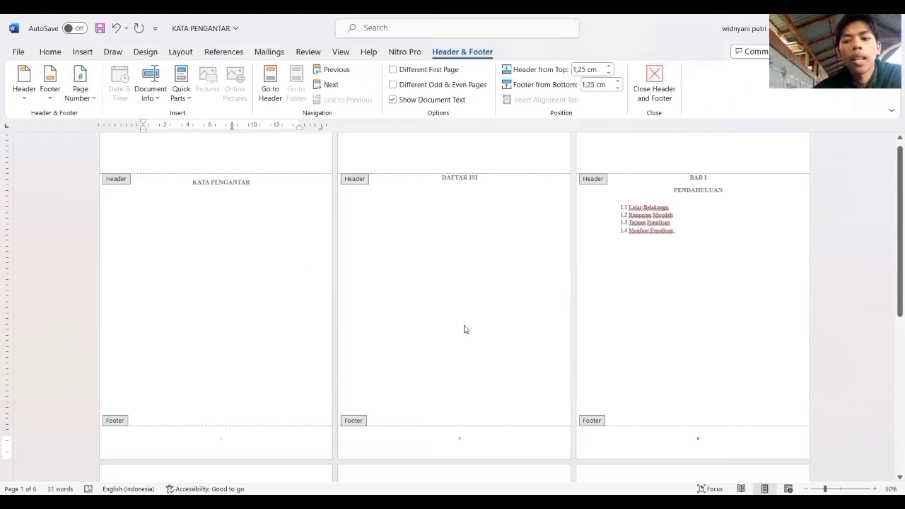
Give the KATA PENGANTAR page a different first-page header and footer, and check the footers of the remaining pages.
left_click_drag(891, 257, 891, 354)
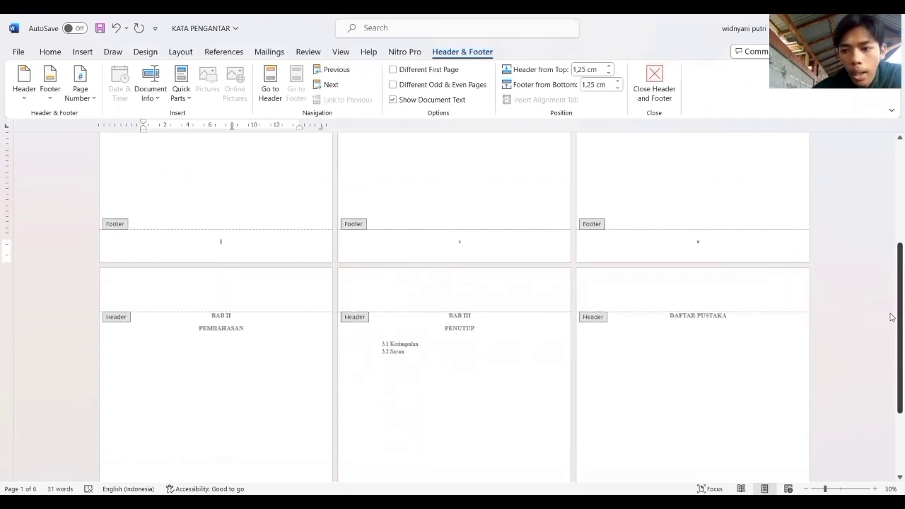
left_click_drag(891, 314, 891, 364)
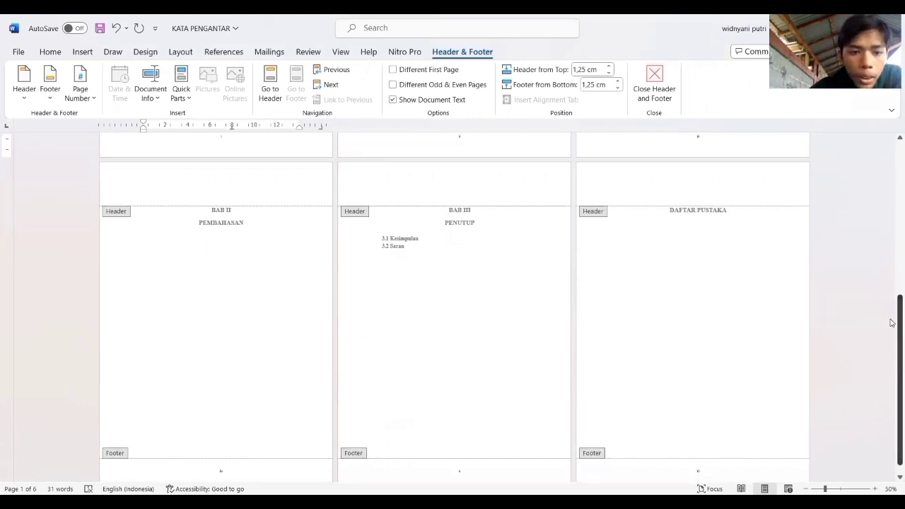
scroll(573, 269, "up", 3)
left_click(221, 278)
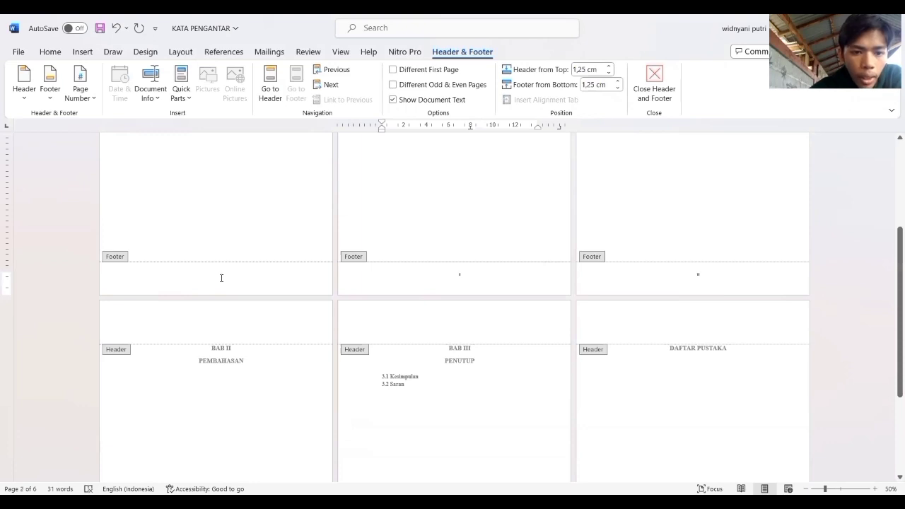
left_click(229, 278)
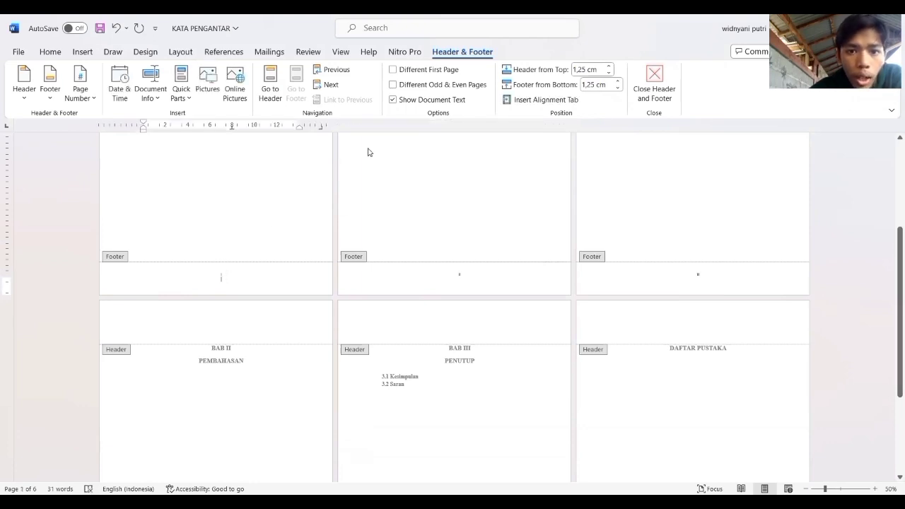
left_click(393, 70)
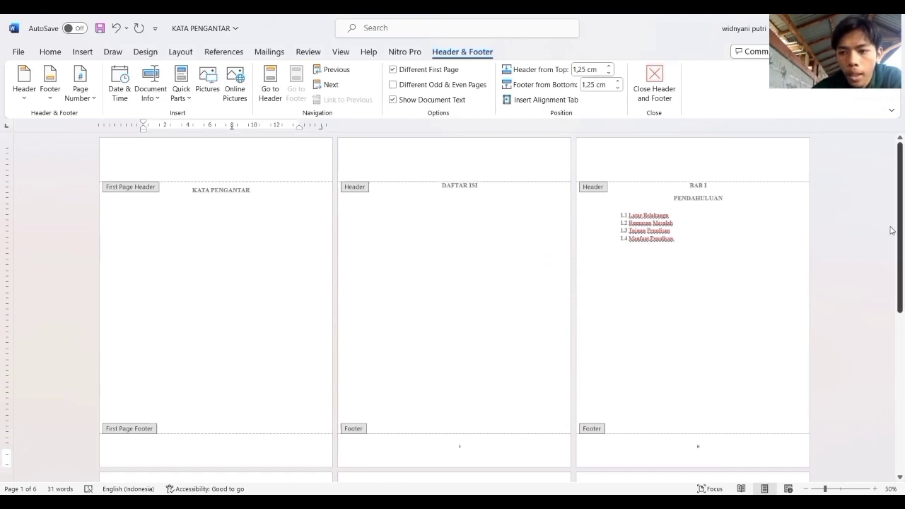
left_click_drag(893, 280, 892, 420)
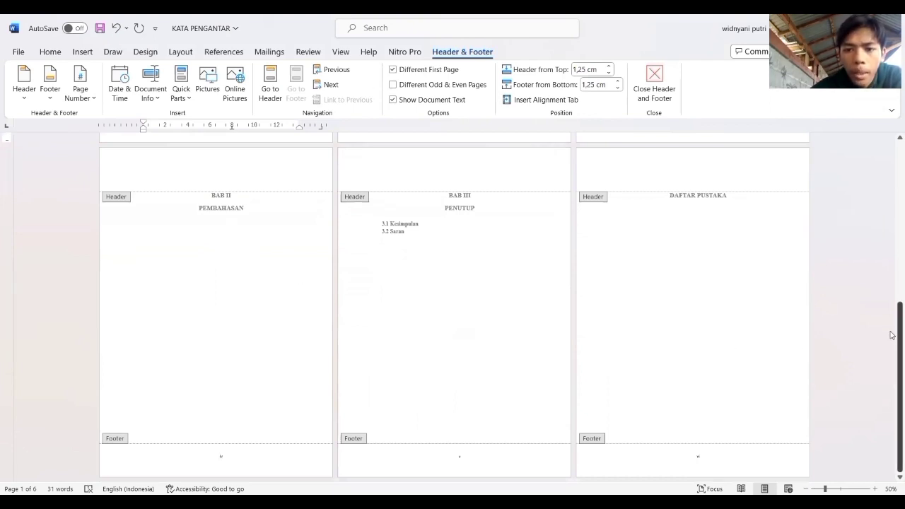
left_click_drag(893, 335, 893, 172)
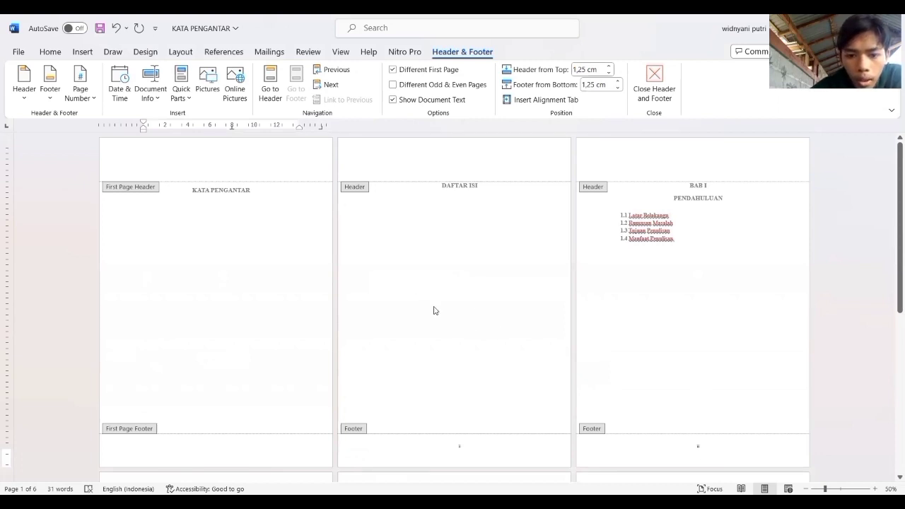
Insert a continuous section break after the "DAFTAR ISI" title.
double_click(478, 186)
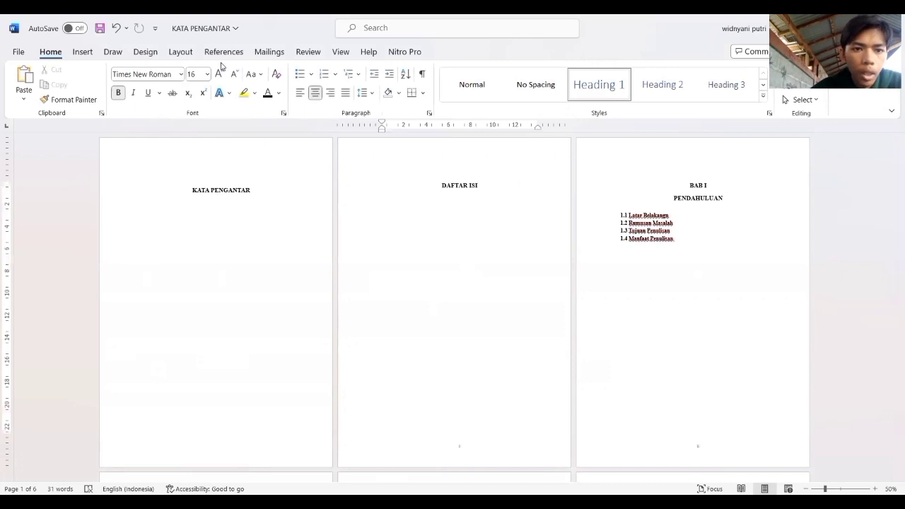
left_click(181, 54)
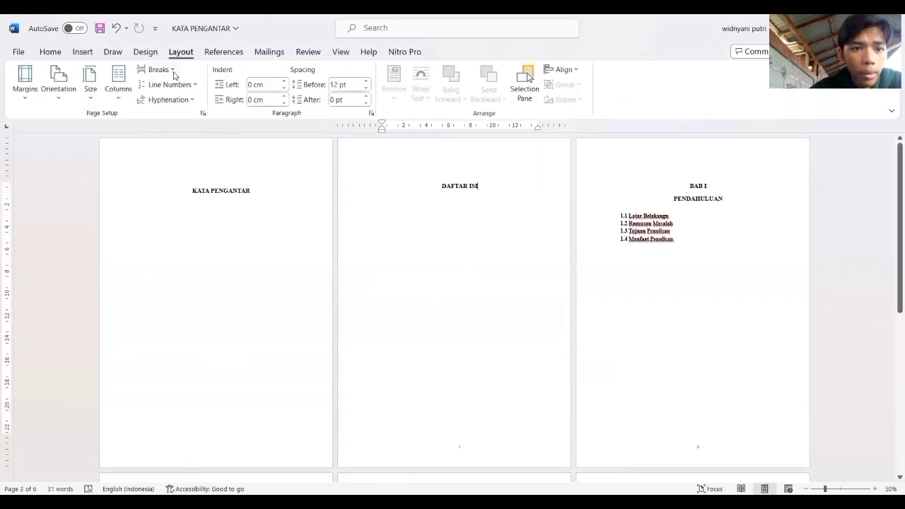
left_click(160, 70)
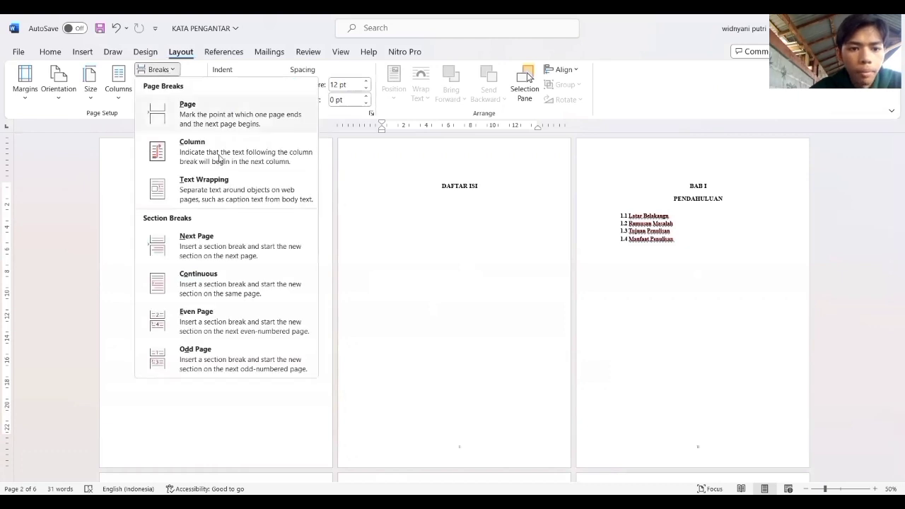
left_click(216, 284)
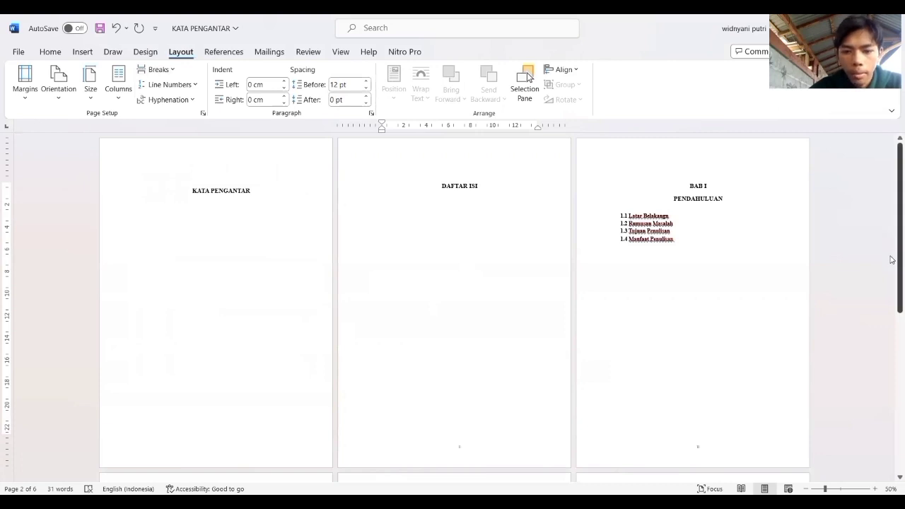
Format the Section 2 page numbers from the BAB I footer as 1, 2, 3, … starting at 1.
left_click_drag(894, 259, 897, 292)
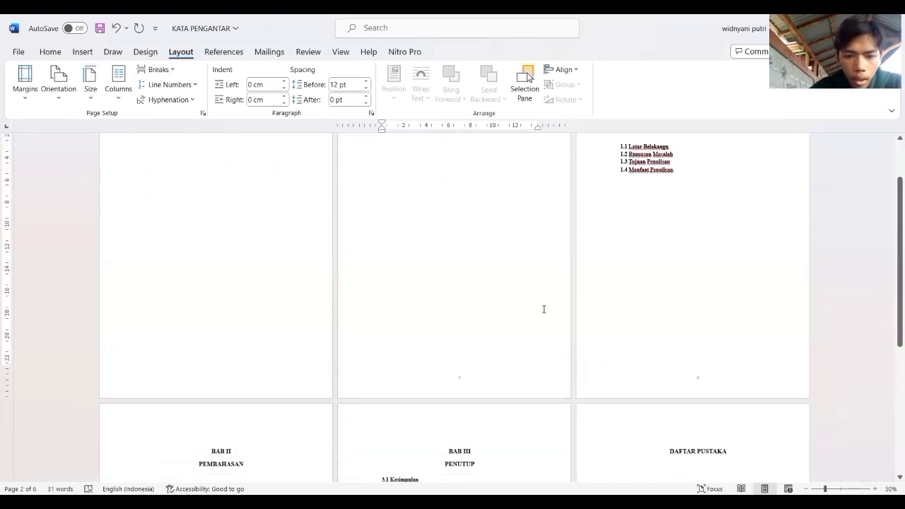
double_click(511, 384)
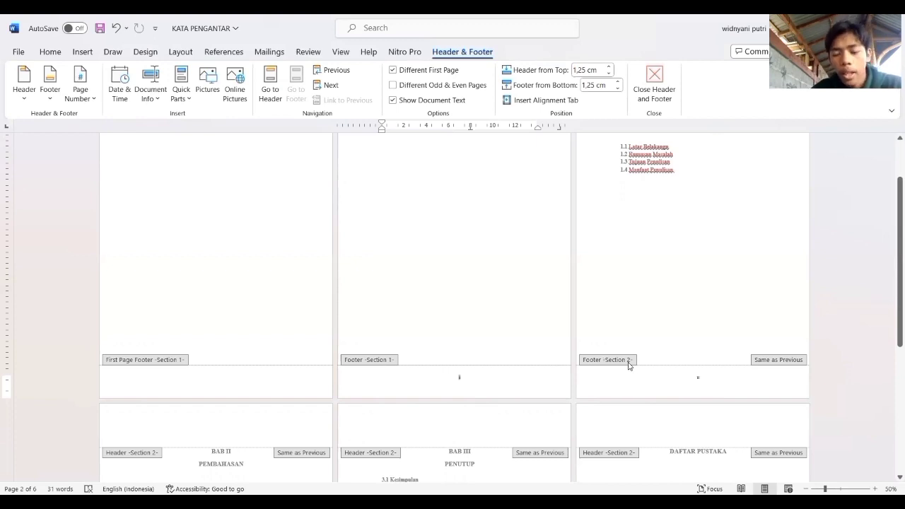
left_click(697, 377)
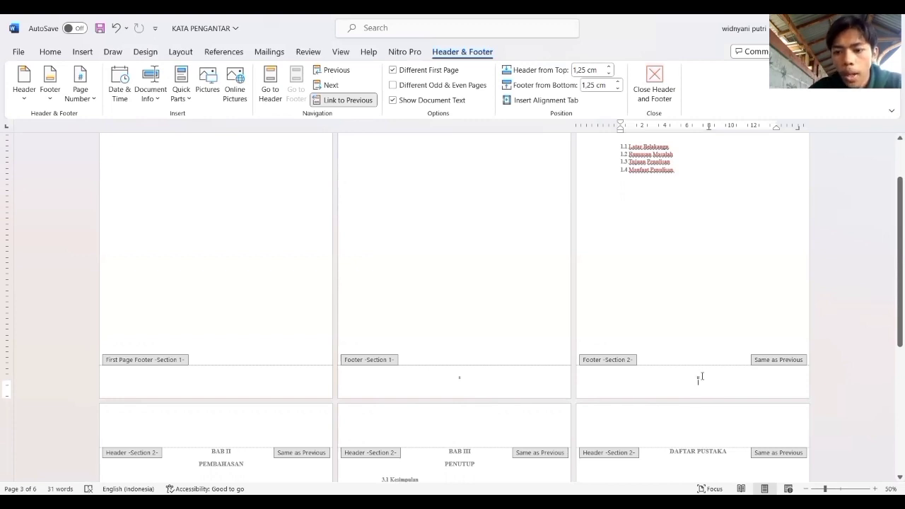
double_click(700, 377)
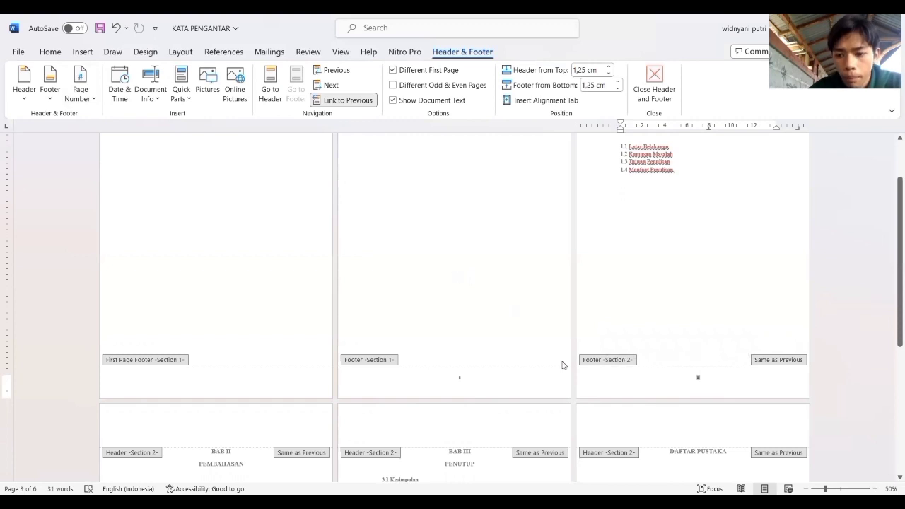
double_click(703, 377)
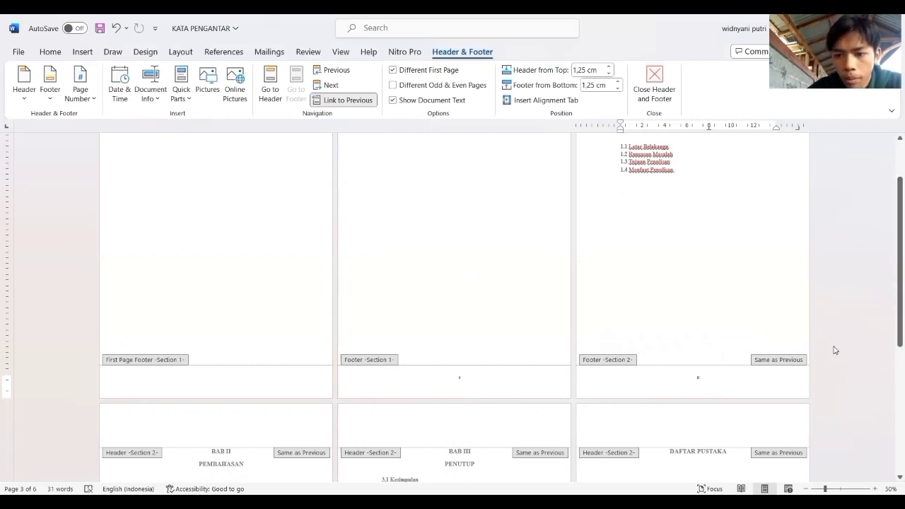
left_click(90, 104)
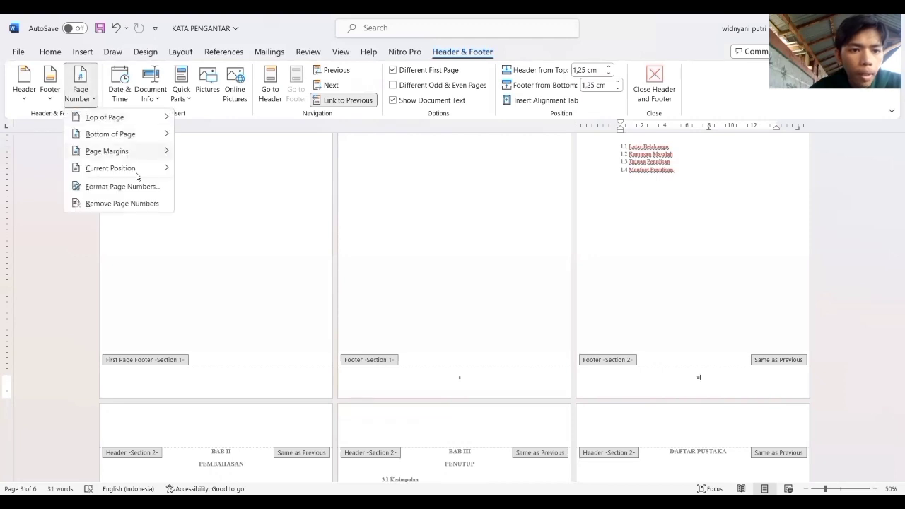
left_click(141, 189)
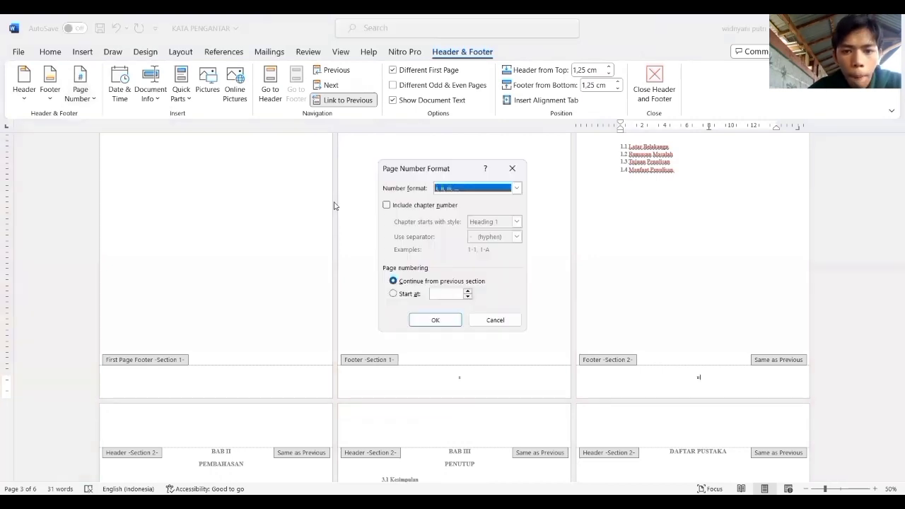
left_click(517, 188)
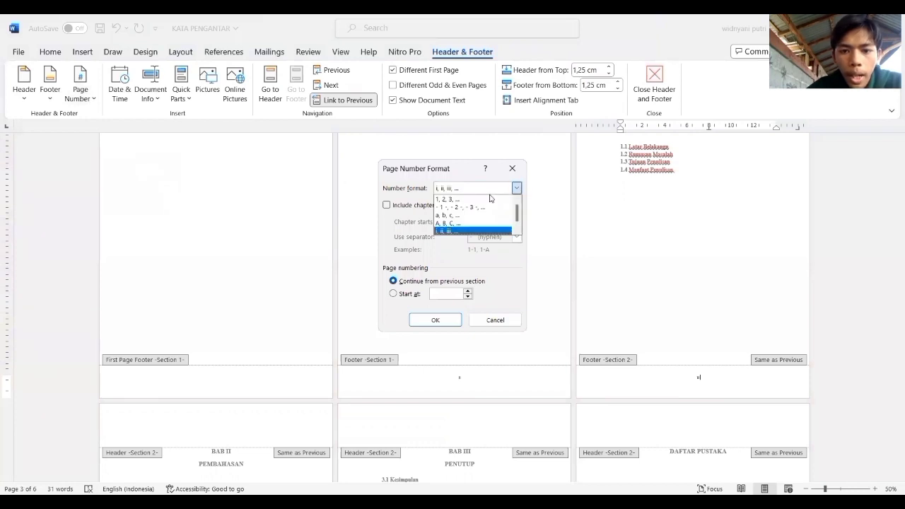
left_click(483, 198)
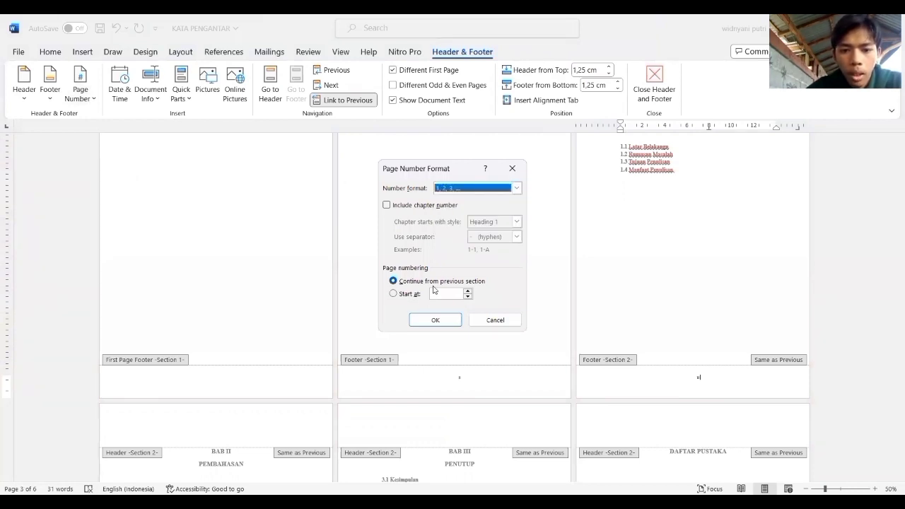
left_click(393, 293)
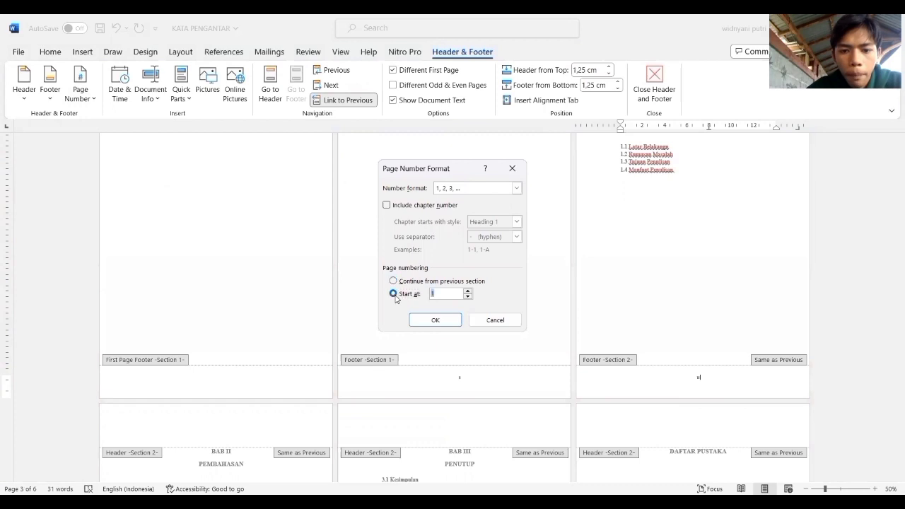
left_click(443, 292)
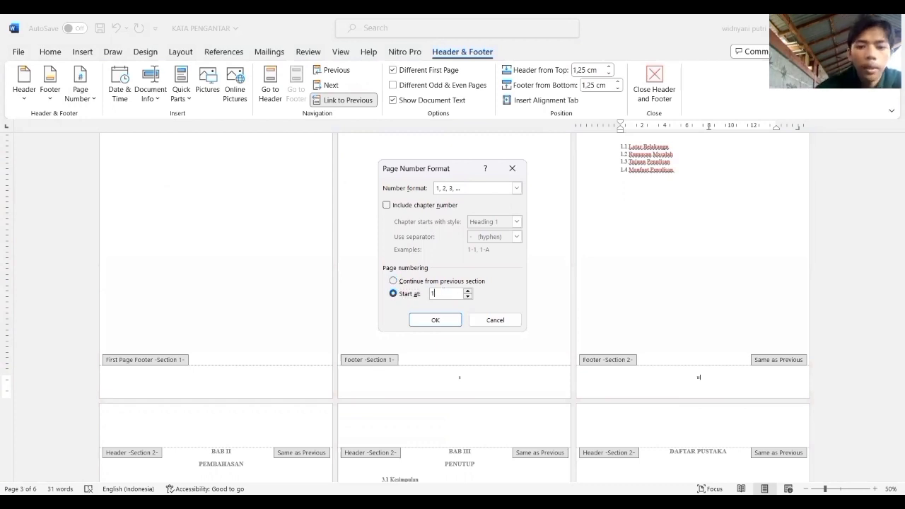
left_click(441, 325)
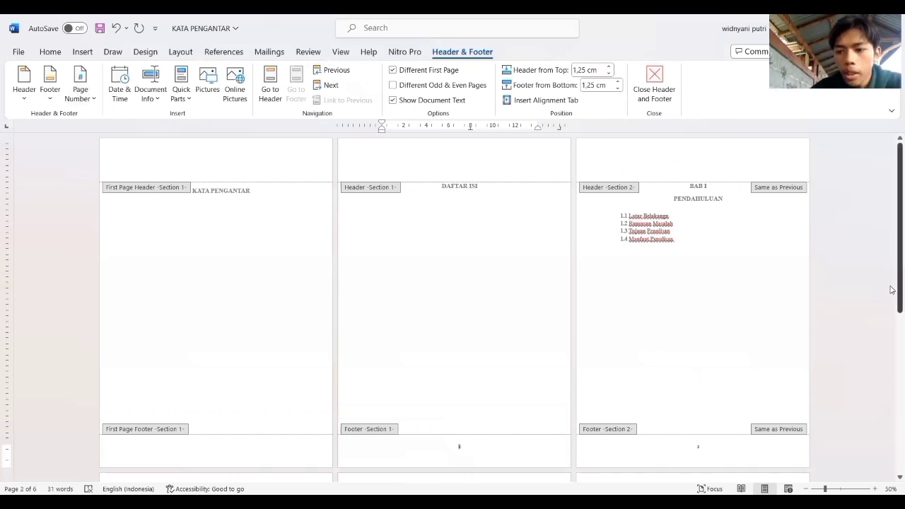
Set the Section 2 page numbers to start at 0 in the 1, 2, 3, … format, and check the footers on all pages.
left_click_drag(892, 289, 892, 375)
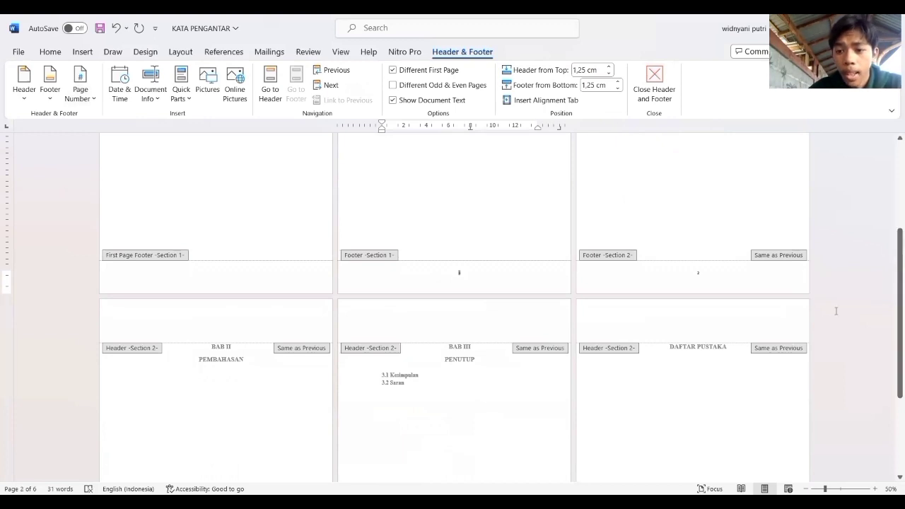
left_click(700, 273)
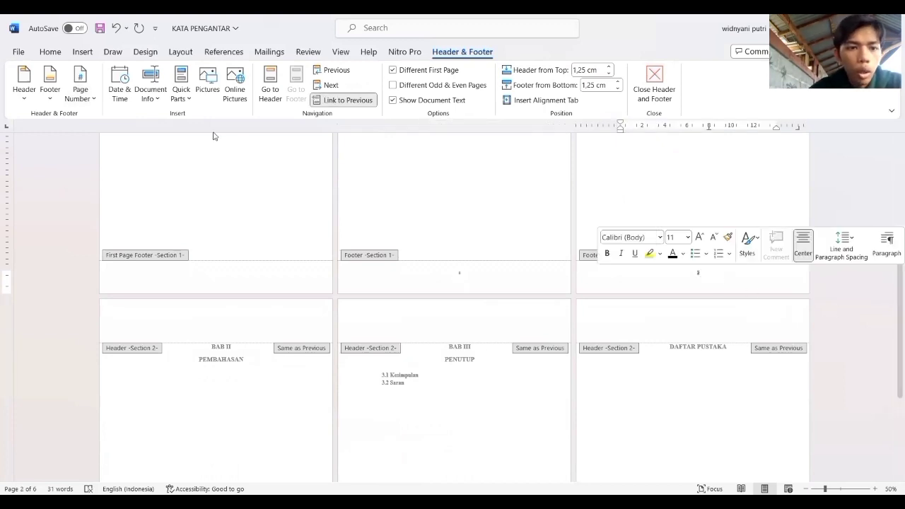
left_click(85, 101)
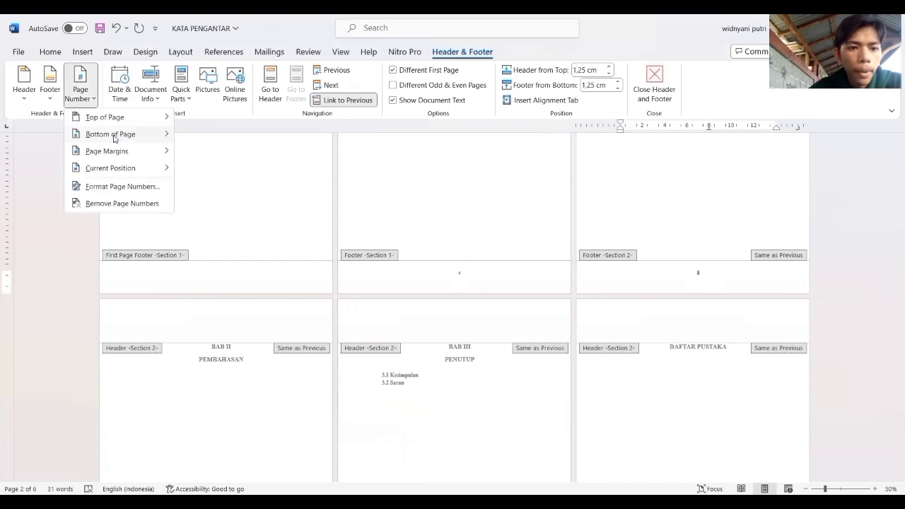
left_click(133, 186)
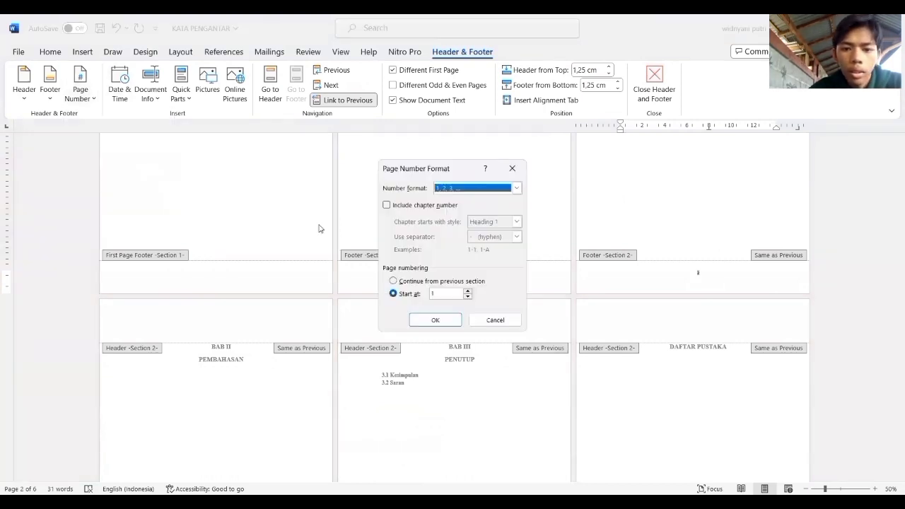
left_click(447, 293)
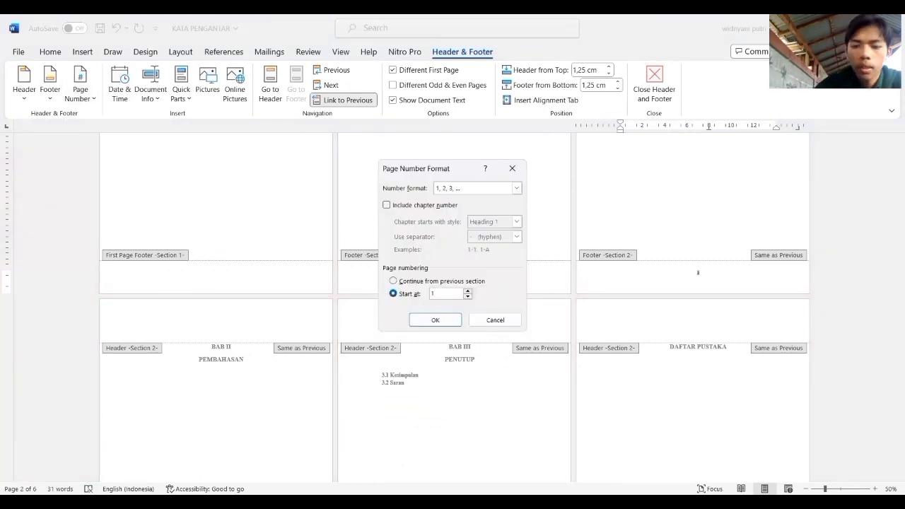
type("0")
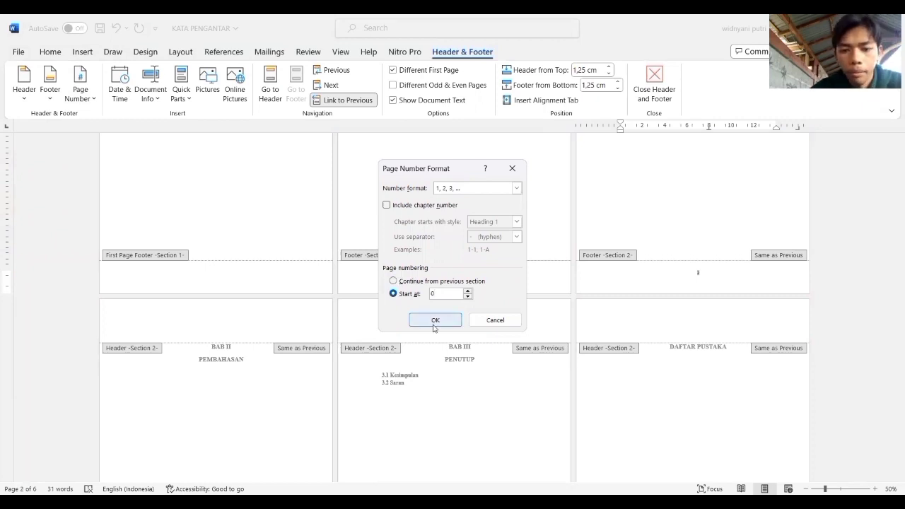
left_click(434, 323)
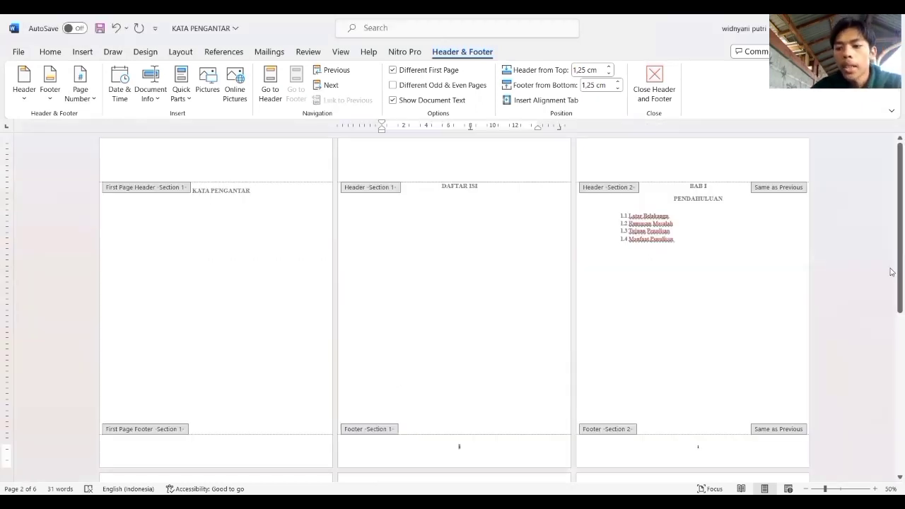
left_click_drag(892, 271, 893, 400)
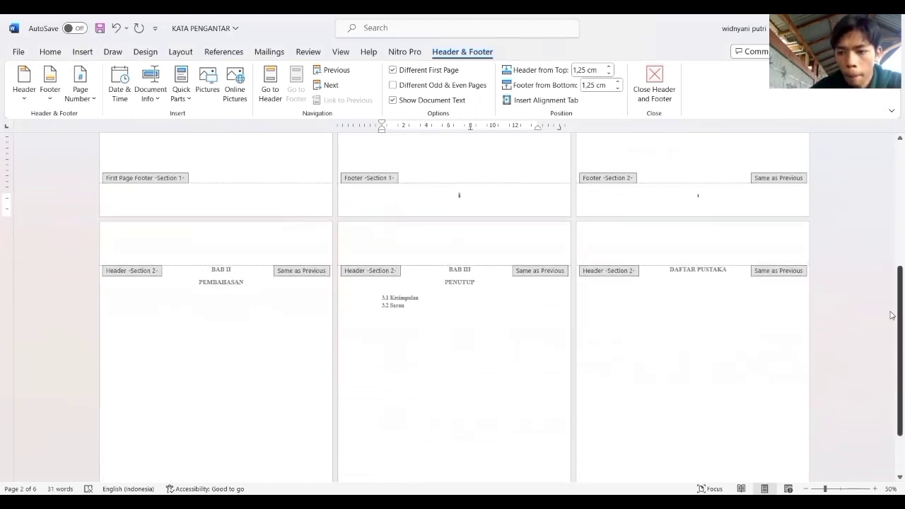
left_click_drag(892, 357, 892, 398)
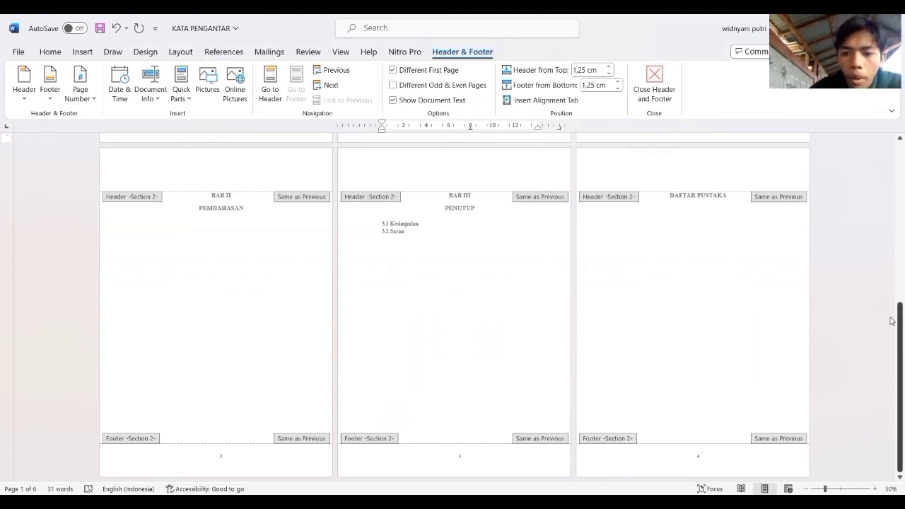
left_click_drag(892, 321, 884, 284)
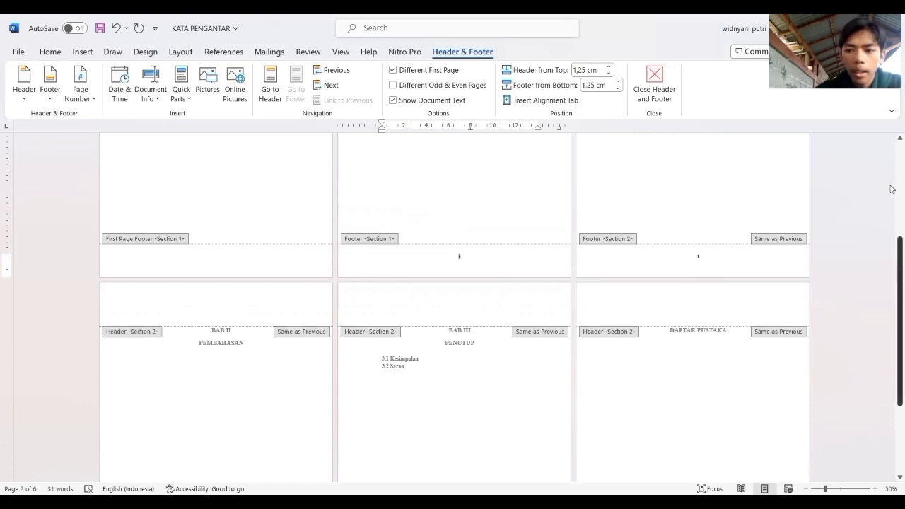
left_click_drag(893, 248, 892, 107)
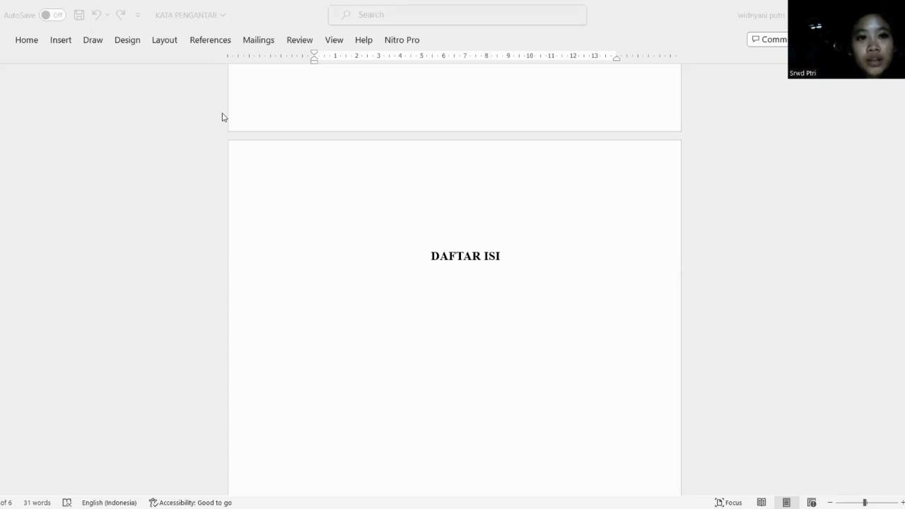
Insert an Automatic Table 2 table of contents below the "DAFTAR ISI" title.
left_click(213, 39)
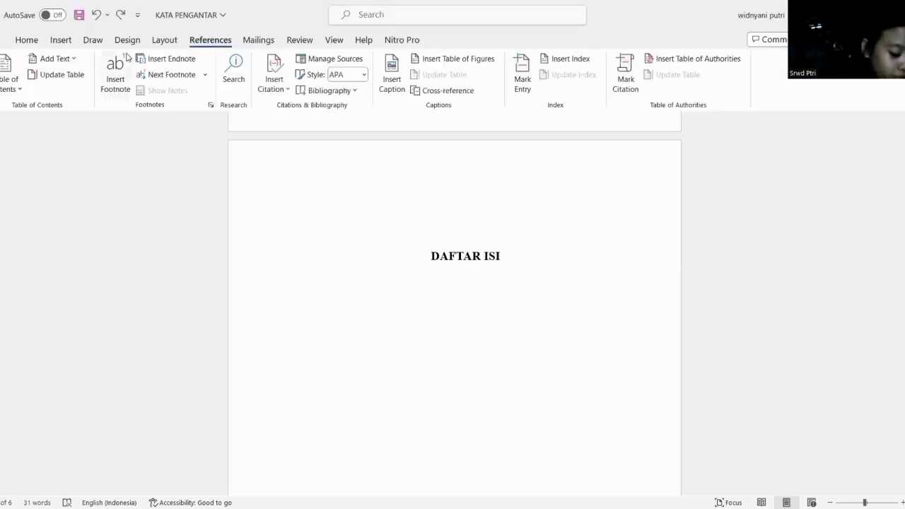
left_click(10, 71)
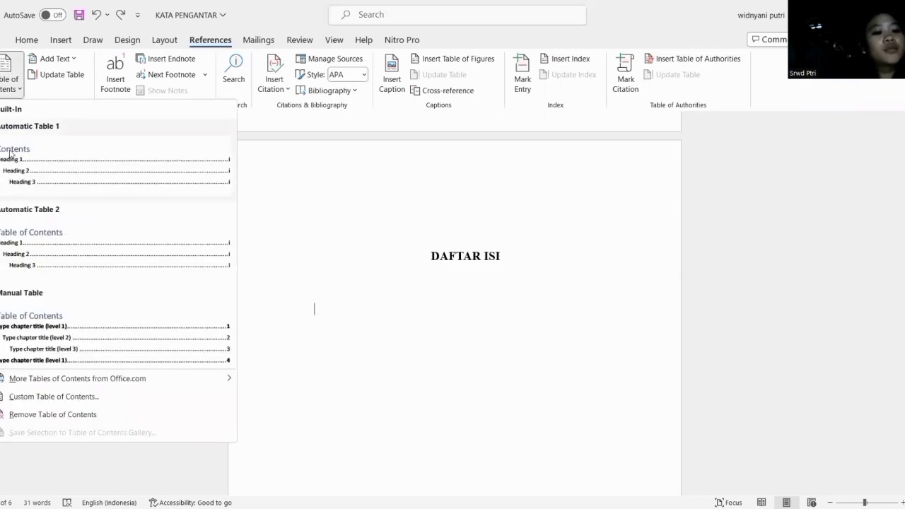
left_click(12, 242)
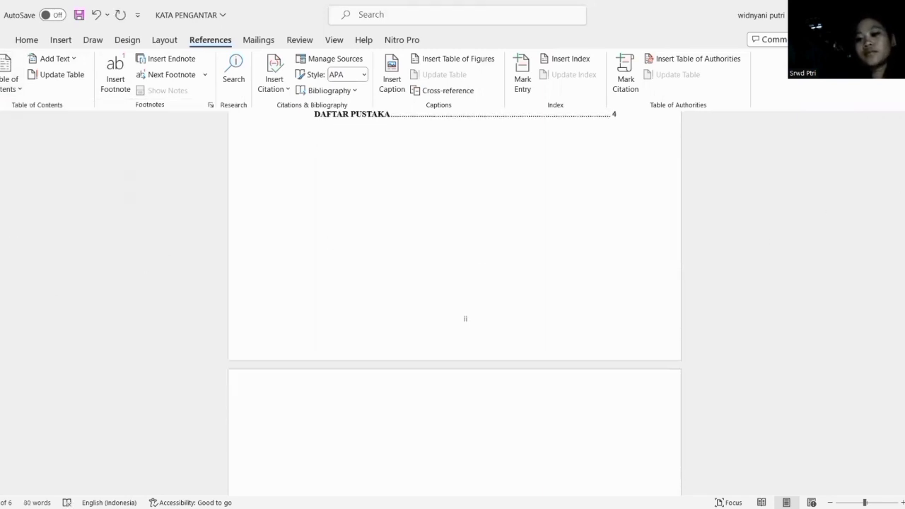
scroll(454, 283, "up", 5)
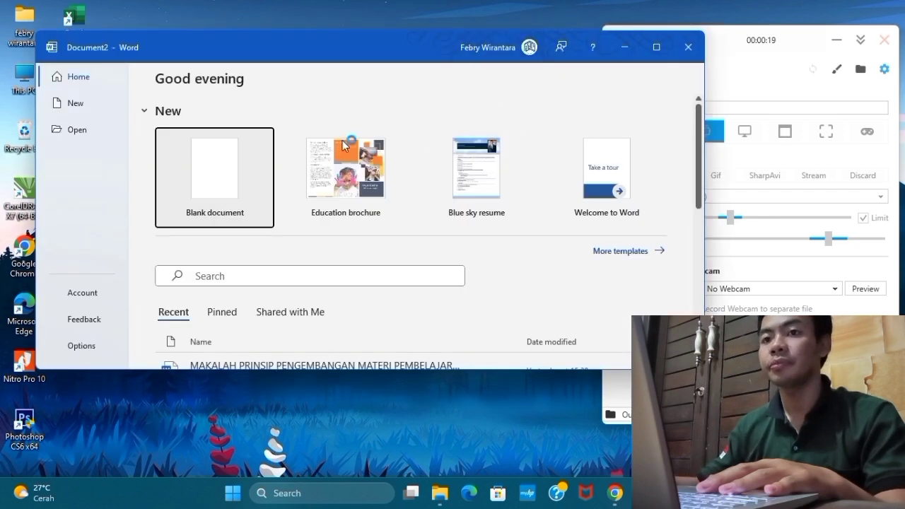
Create a blank document in a maximized window, and close Document1 without saving its changes.
left_click(229, 186)
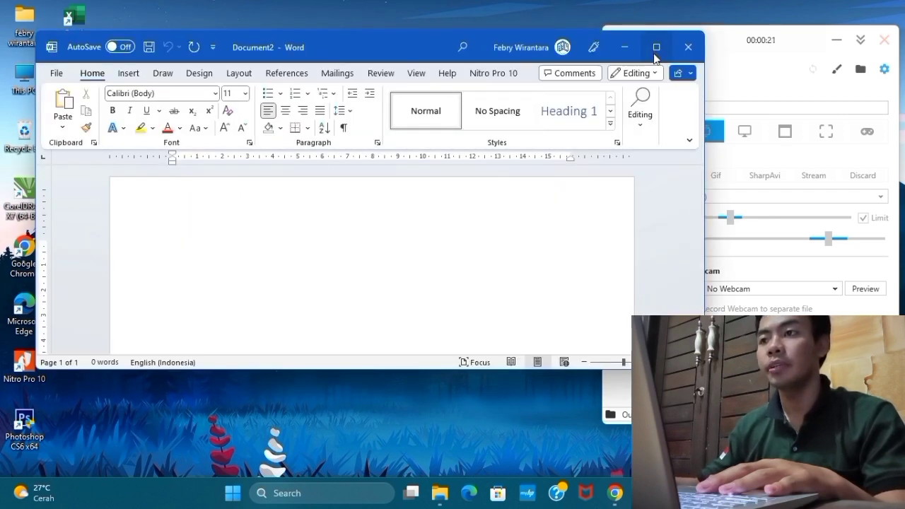
left_click(656, 47)
mouse_move(673, 493)
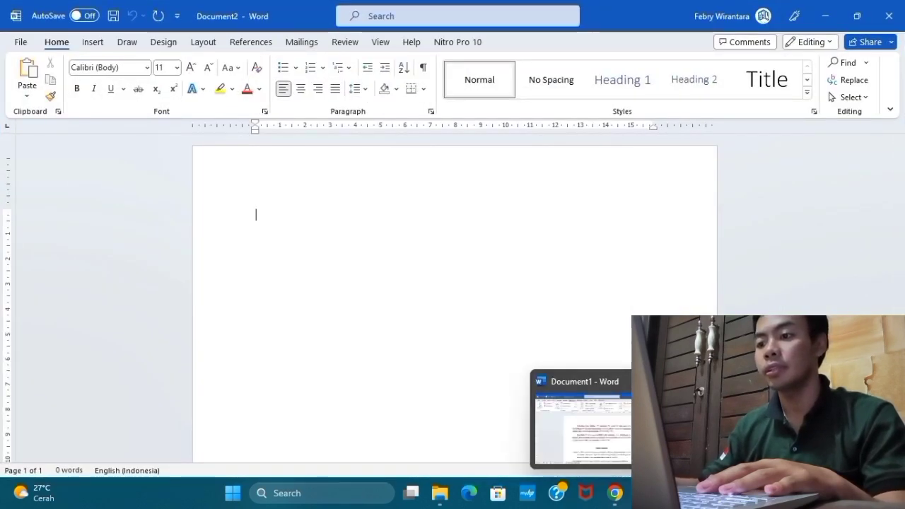
left_click(661, 382)
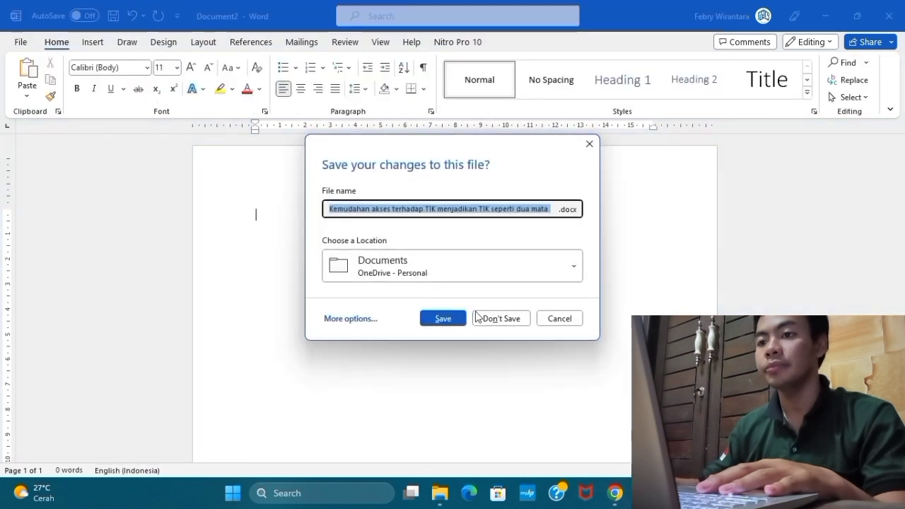
left_click(501, 319)
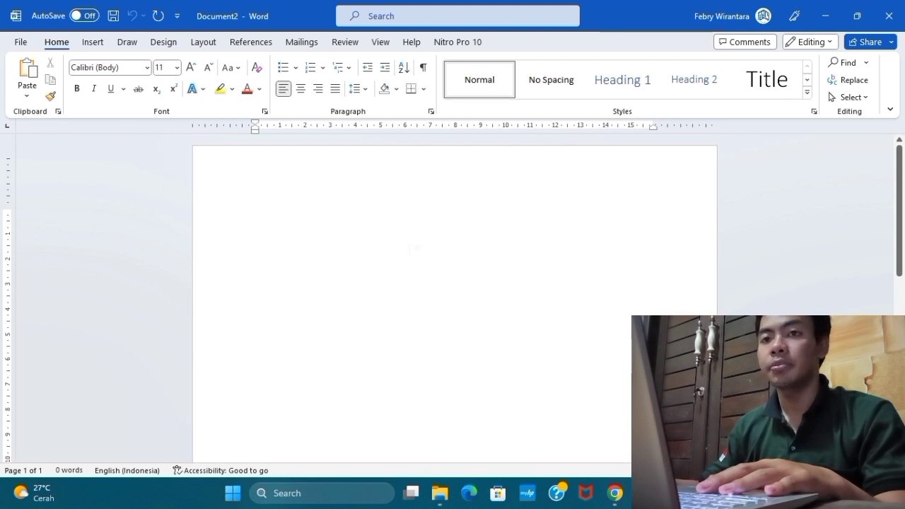
left_click(251, 42)
left_click(338, 99)
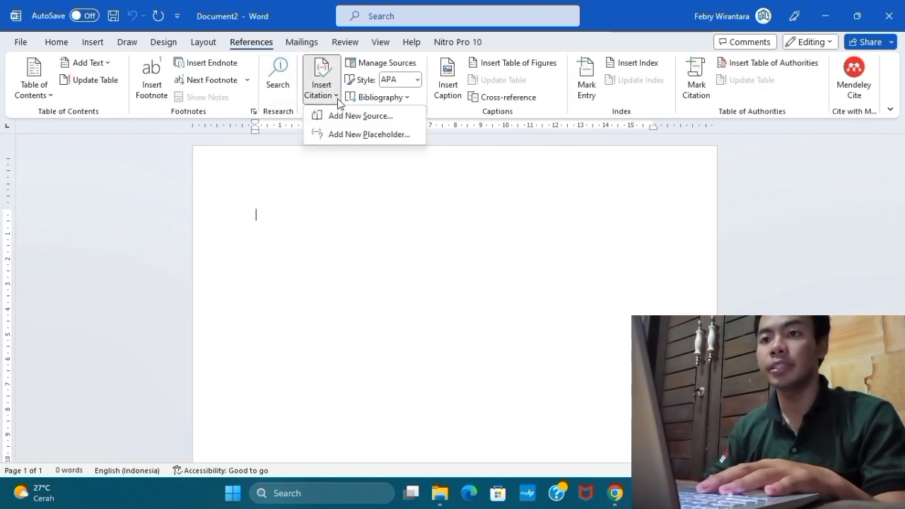
left_click(432, 228)
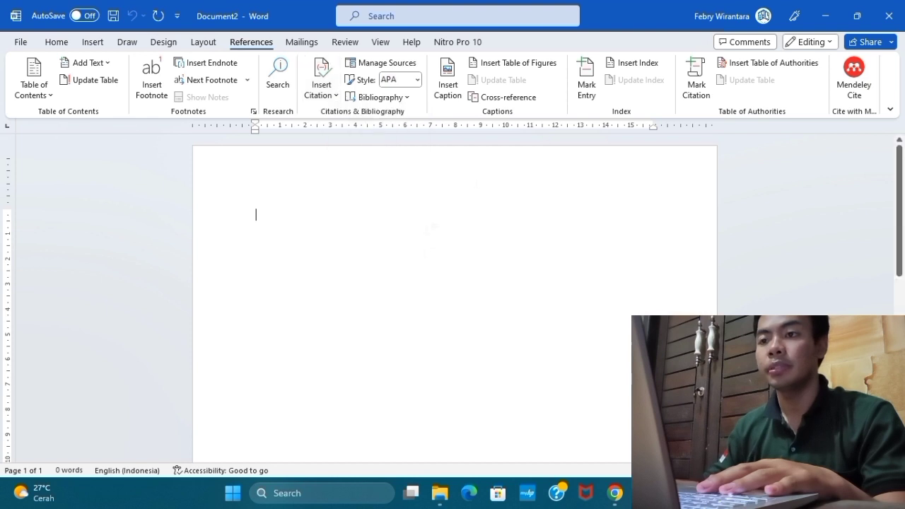
Switch to Chrome and look through buku tik.pdf for a passage on plagiarism under "Menulis Karya Orisinal".
left_click(615, 493)
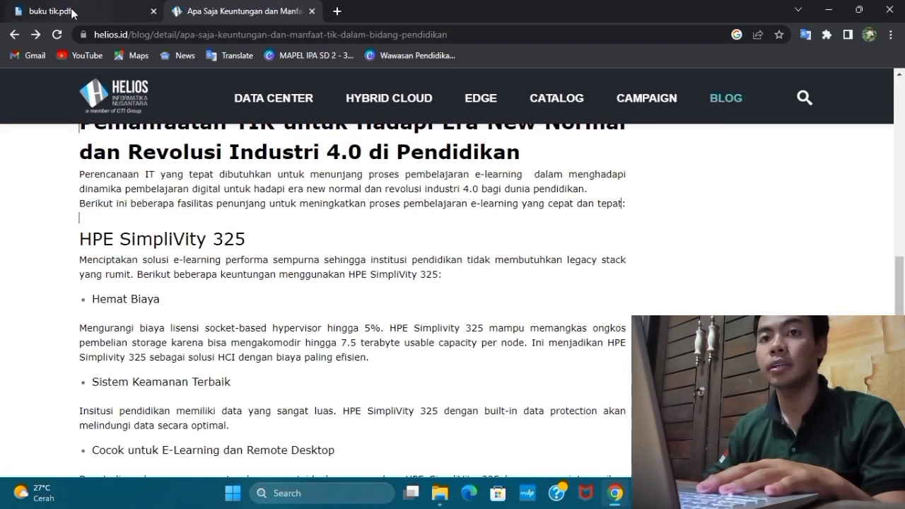
left_click(73, 13)
scroll(481, 318, "down", 1)
scroll(481, 318, "up", 5)
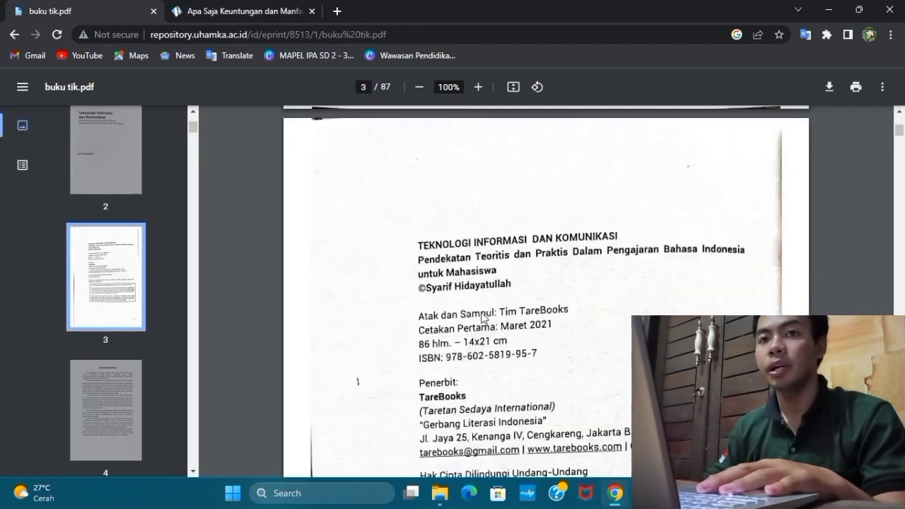
scroll(480, 322, "down", 20)
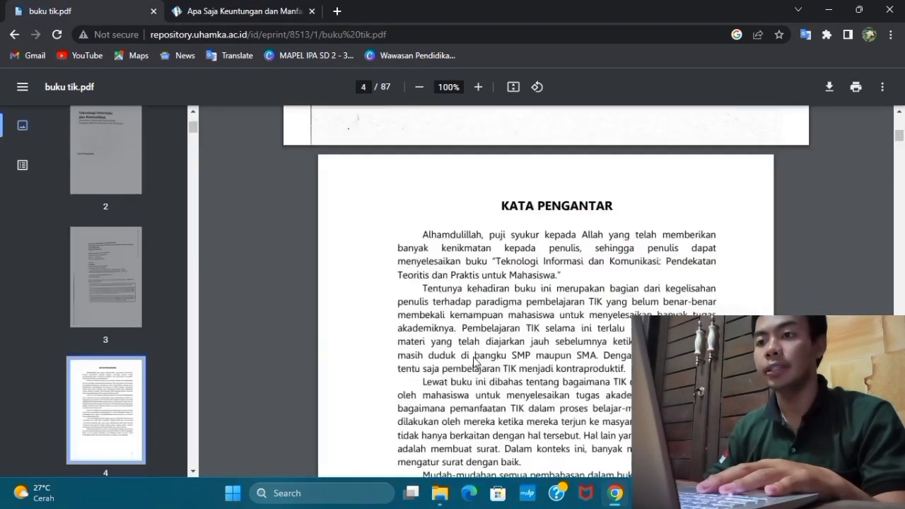
scroll(466, 363, "down", 20)
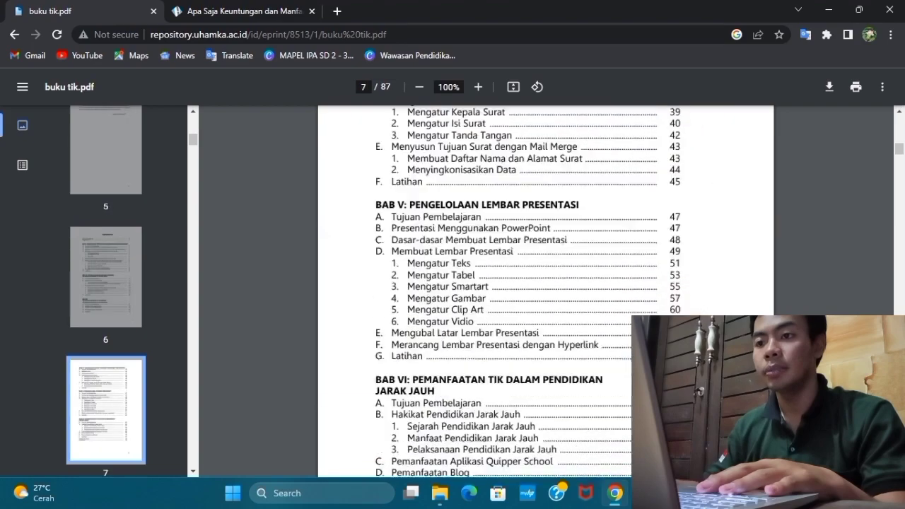
scroll(466, 363, "down", 20)
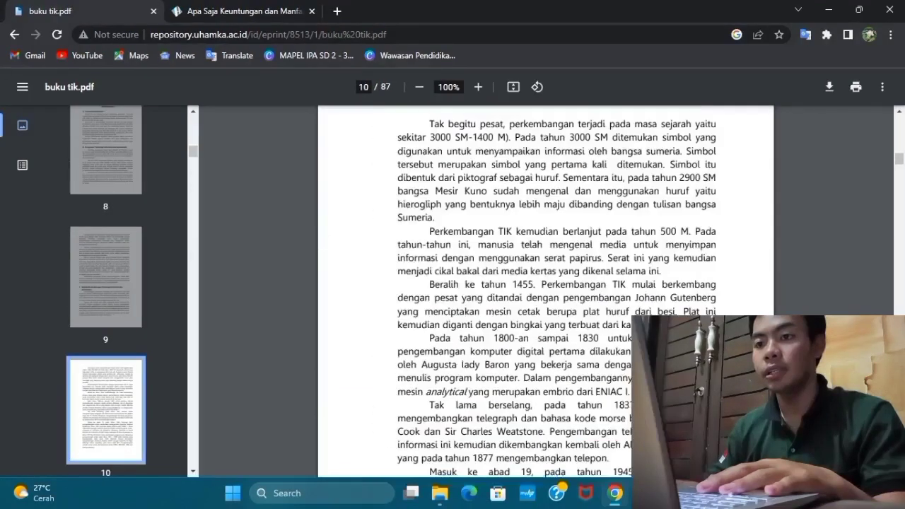
scroll(546, 292, "down", 20)
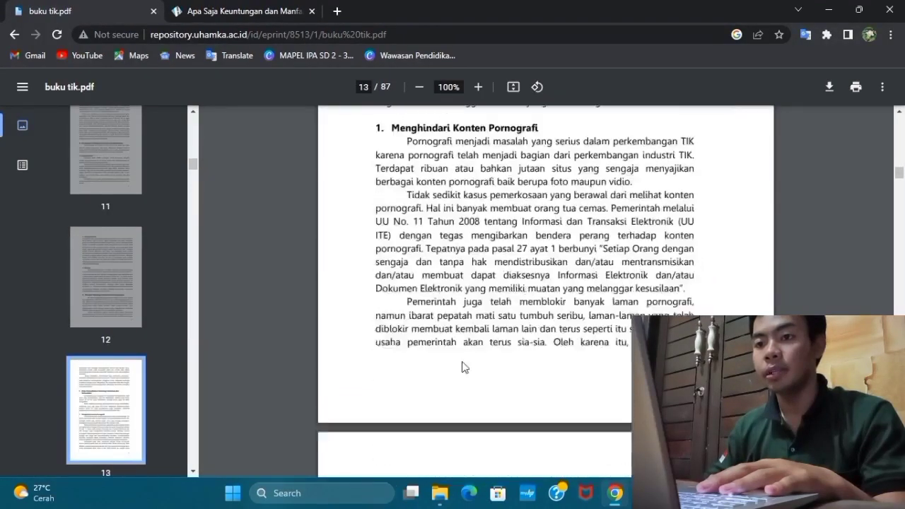
scroll(463, 364, "down", 20)
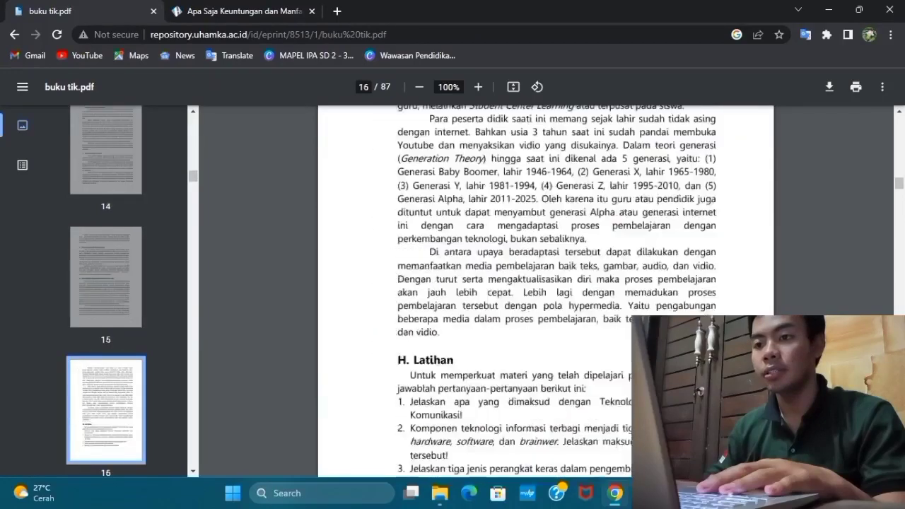
scroll(462, 365, "down", 20)
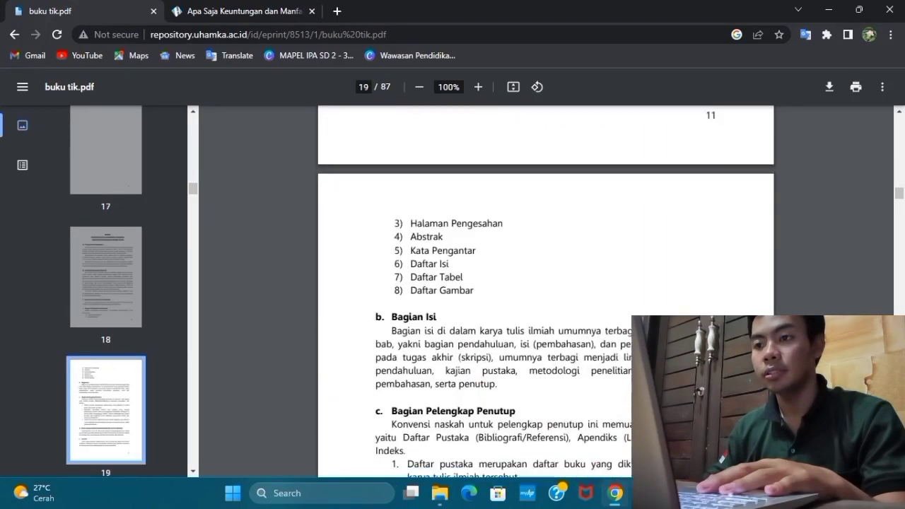
scroll(463, 360, "up", 20)
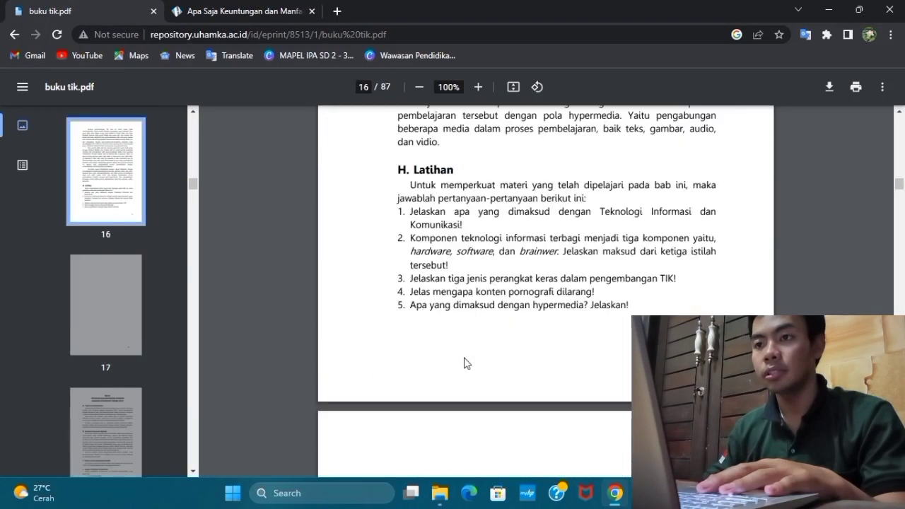
scroll(462, 360, "up", 15)
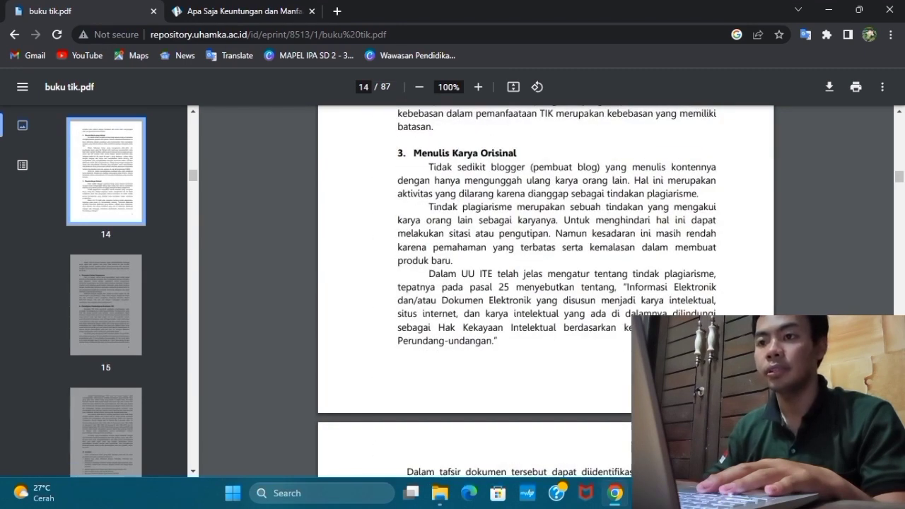
Copy the paragraph starting "Tindak plagiarisme merupakan sebuah tindakan" from the PDF into the blank Word document.
left_click_drag(429, 208, 453, 260)
key("ctrl+c")
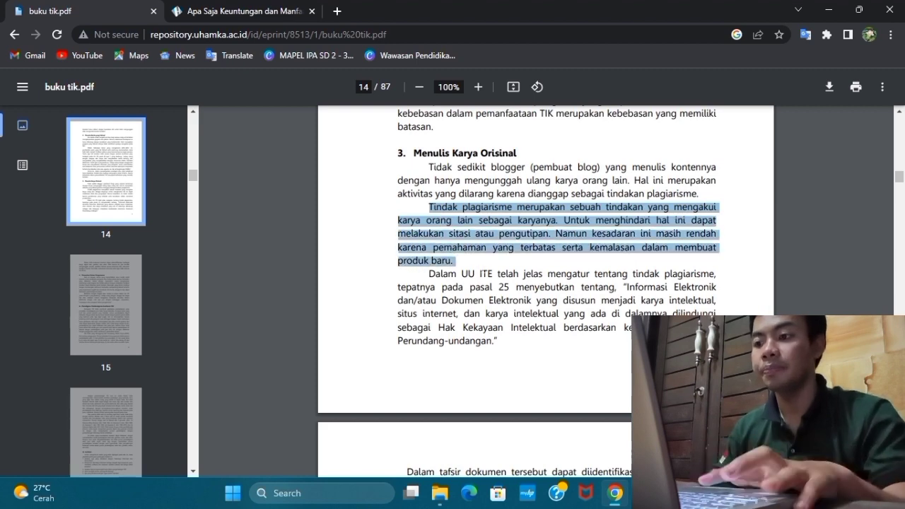
left_click(672, 493)
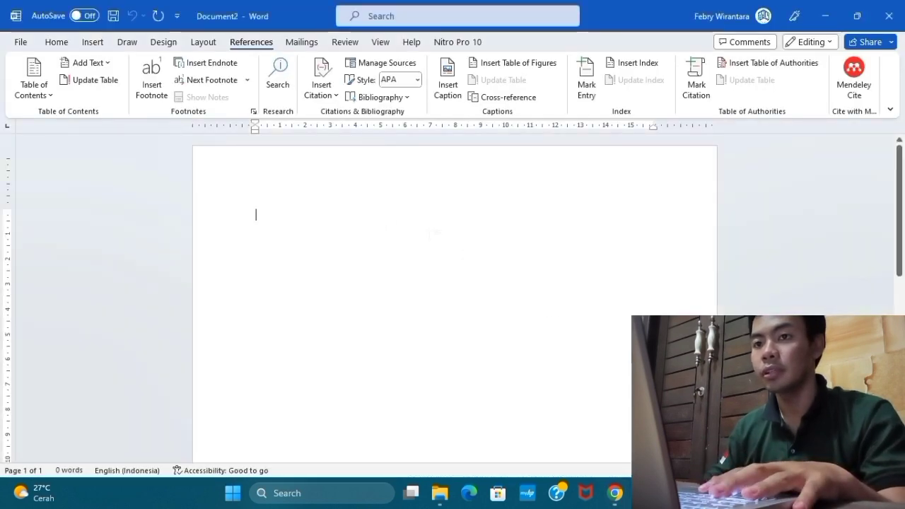
key("ctrl+v")
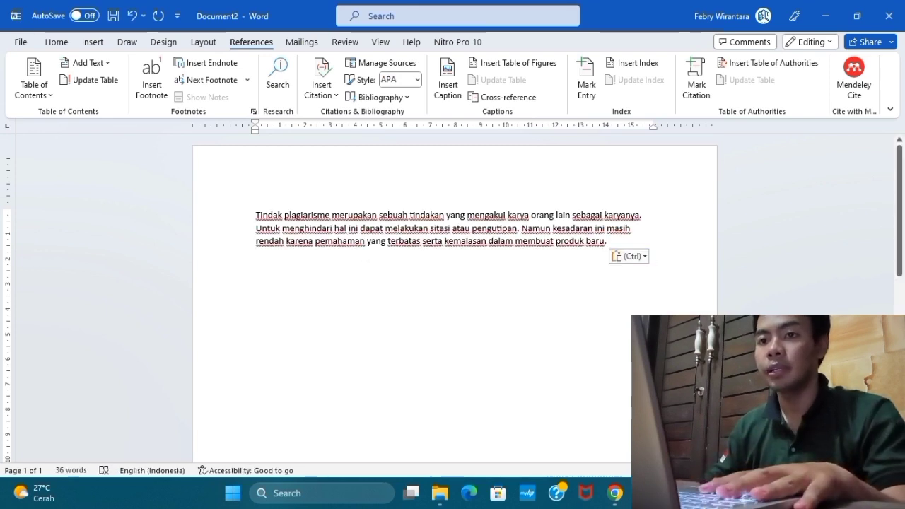
Format the pasted plagiarism paragraph in 12 pt Times New Roman.
left_click_drag(256, 216, 611, 243)
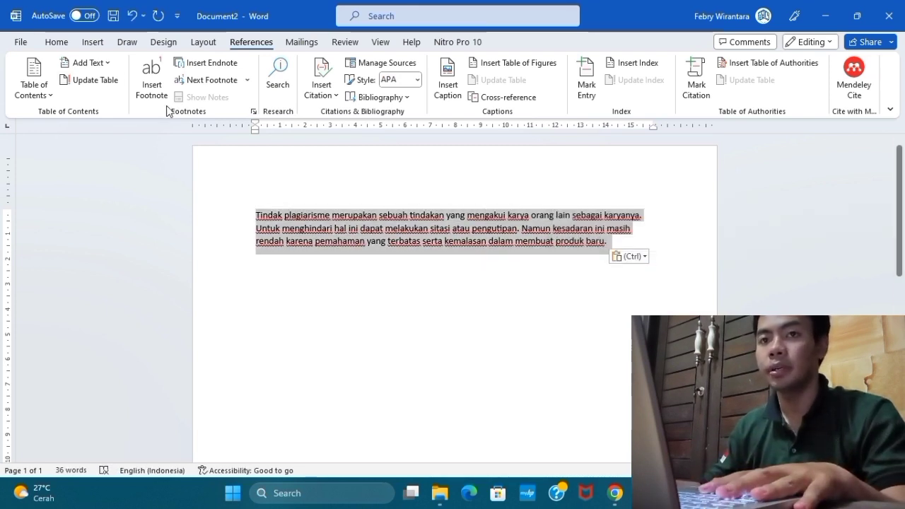
left_click(63, 42)
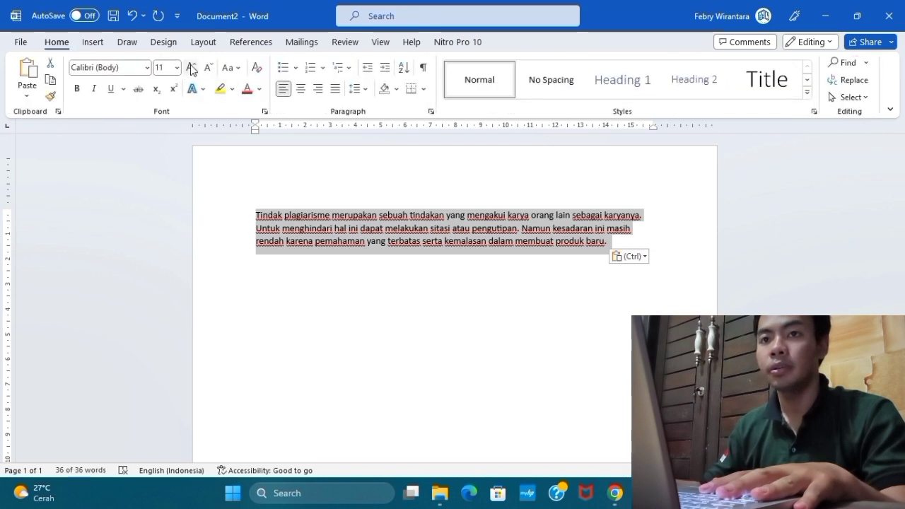
left_click(191, 69)
left_click(147, 68)
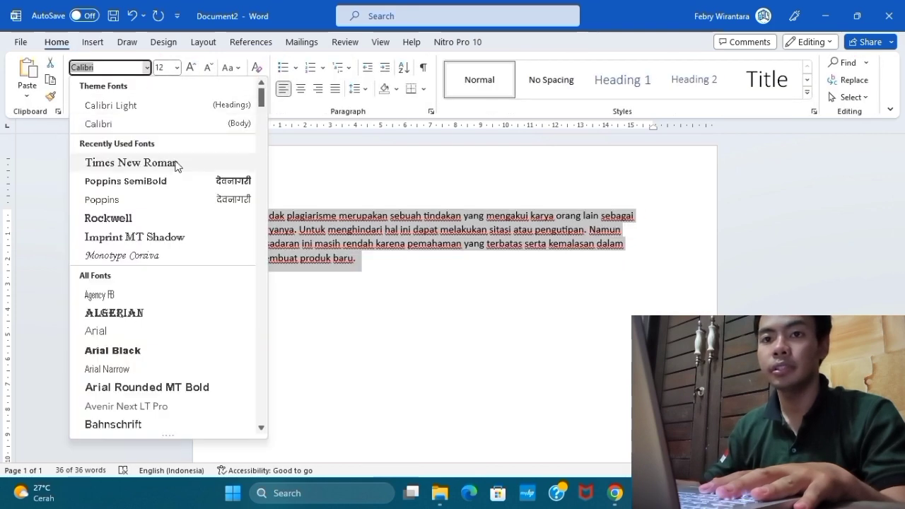
left_click(131, 162)
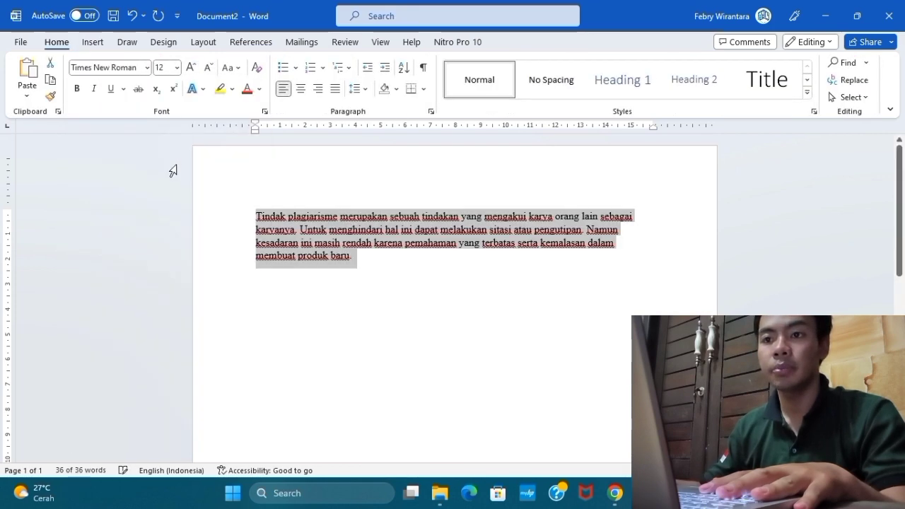
Justify the selected paragraph and widen its line spacing.
left_click(336, 90)
left_click(355, 88)
left_click(385, 140)
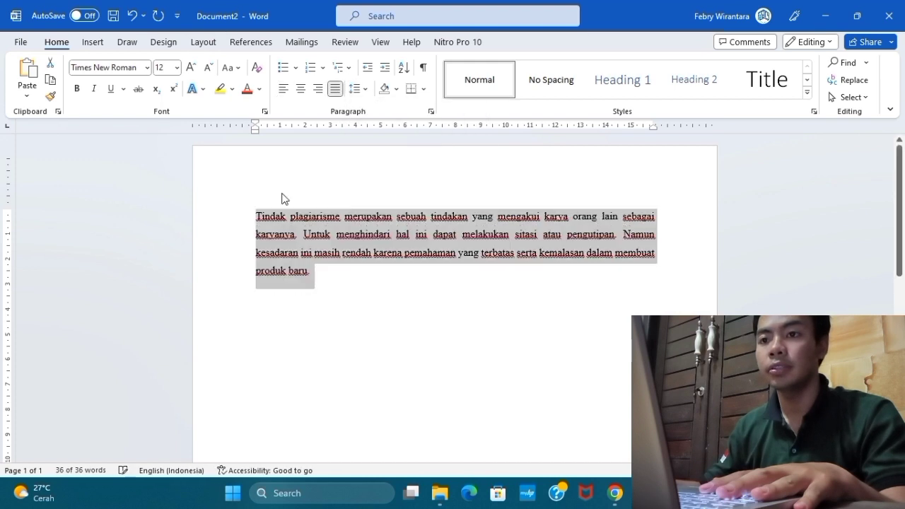
Indent the first line of the paragraph starting "Tindak plagiarisme" by one tab stop.
left_click(255, 216)
key("Tab")
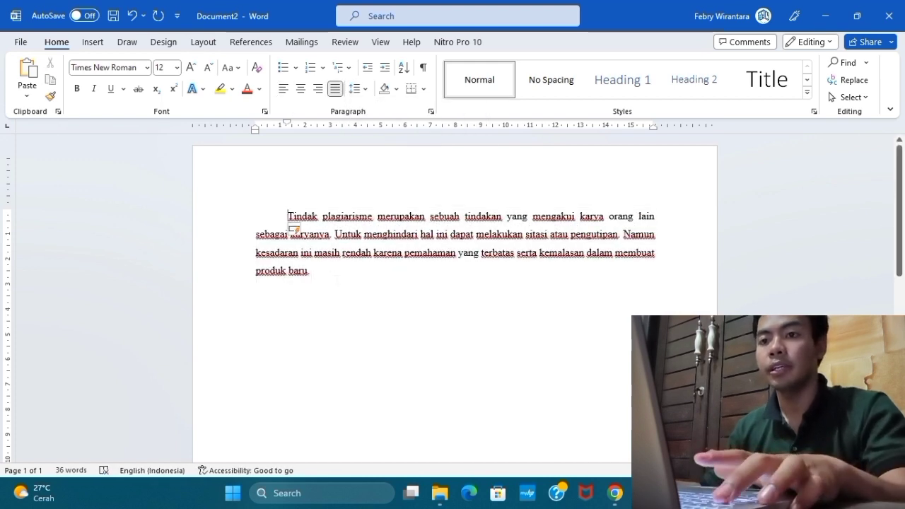
scroll(337, 279, "down", 1)
scroll(337, 280, "up", 1)
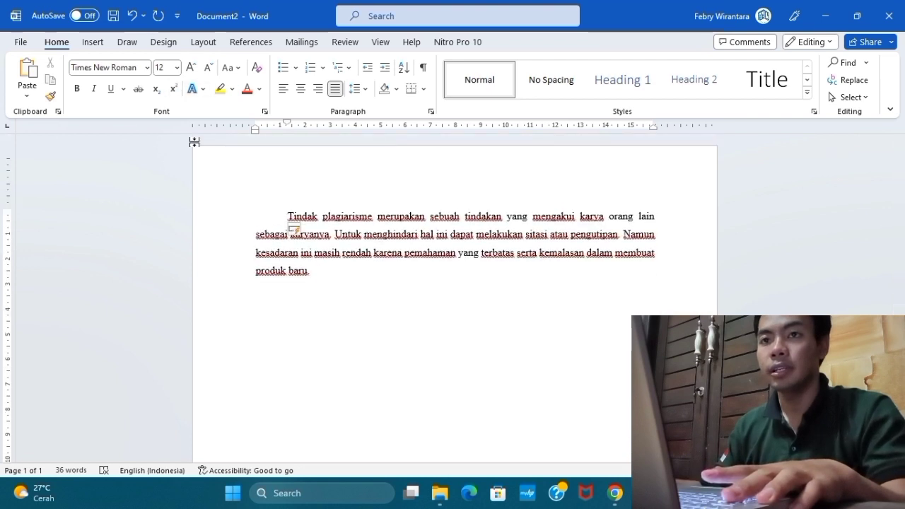
Start a new citation source at the end of the paragraph and set its source type to Book.
left_click(338, 273)
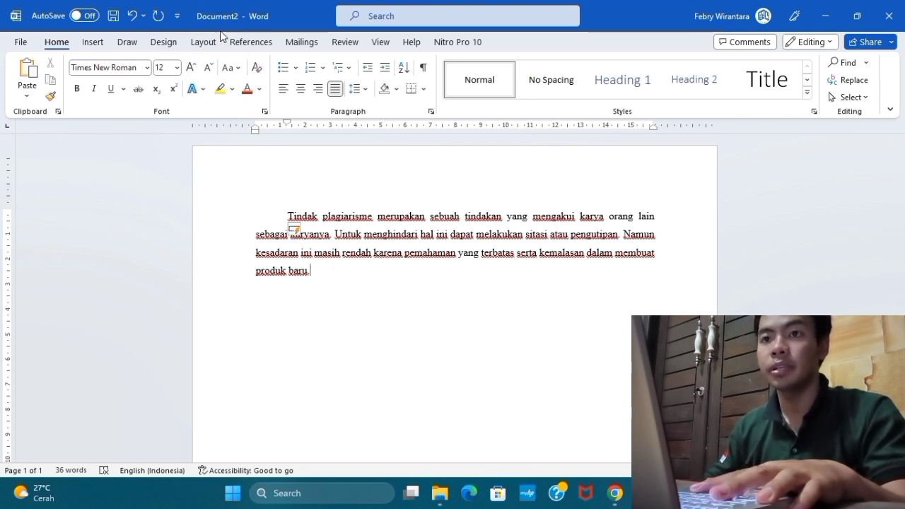
left_click(255, 43)
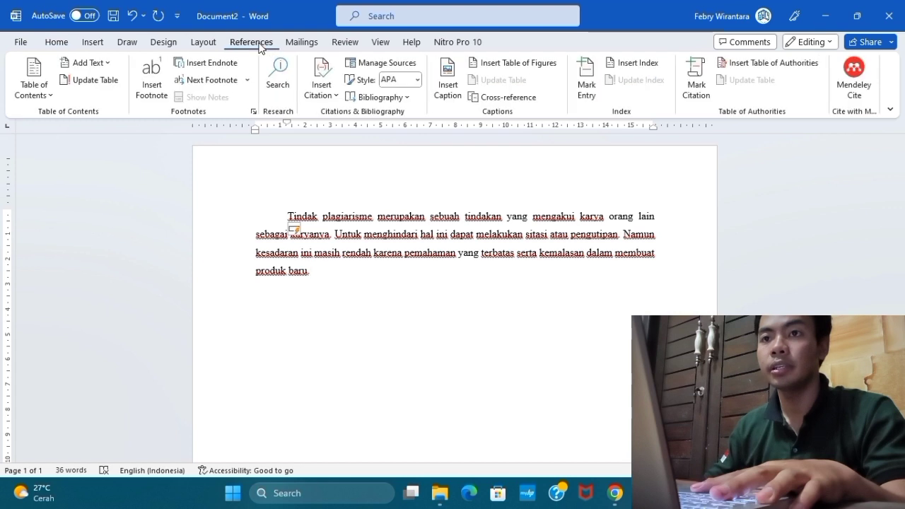
left_click(330, 94)
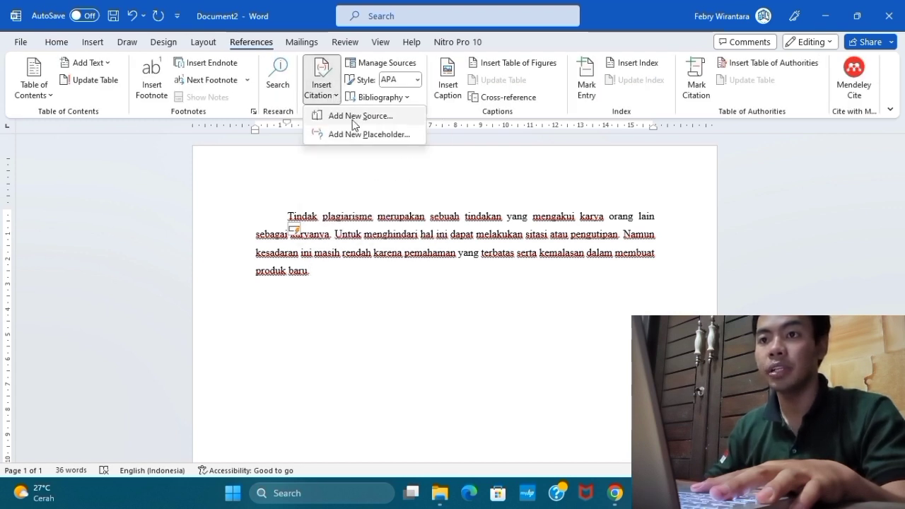
left_click(353, 116)
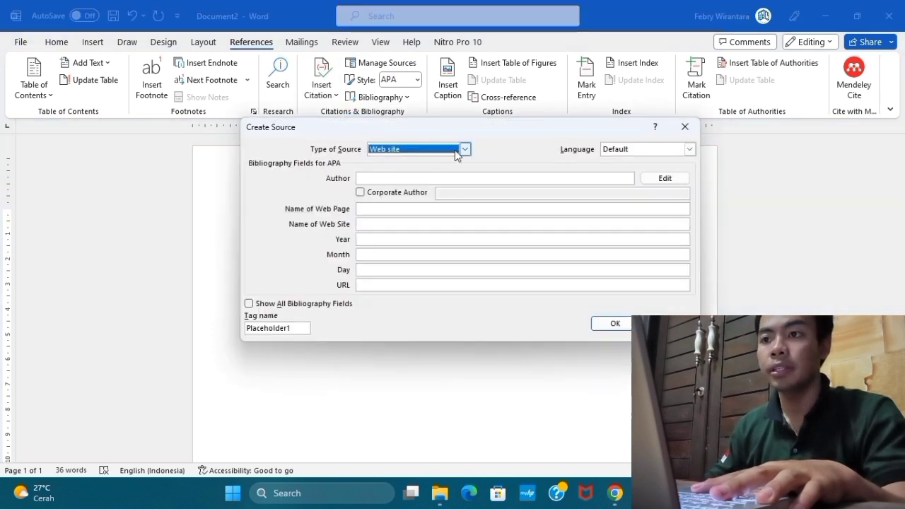
left_click(465, 150)
scroll(414, 177, "up", 2)
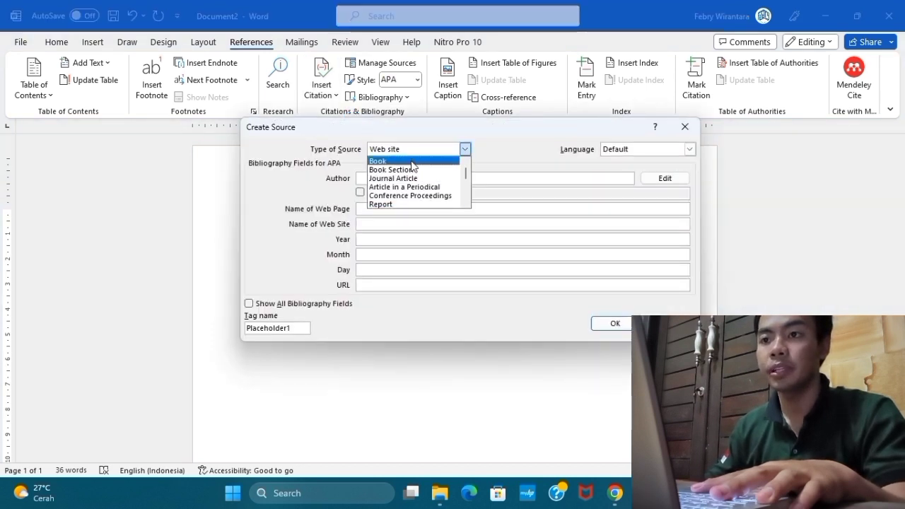
left_click(413, 161)
left_click(412, 178)
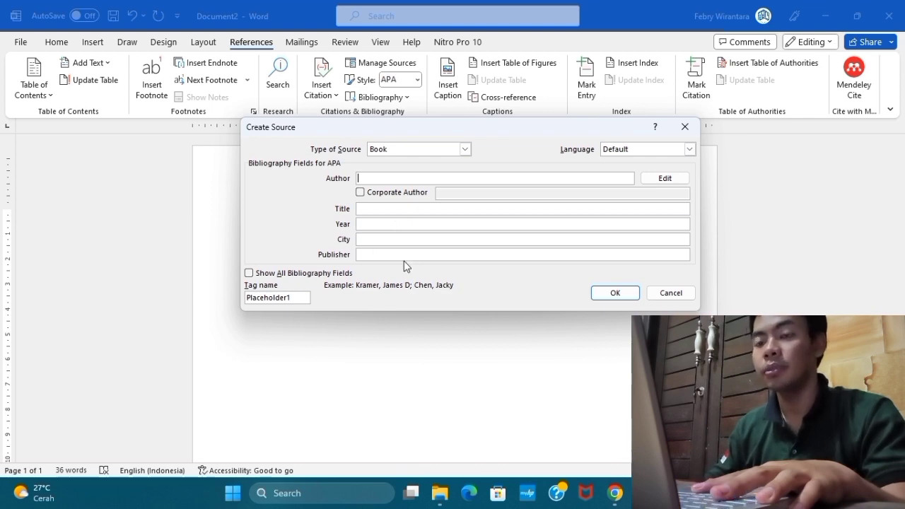
Look up the author on page 3 of buku tik.pdf in Chrome and enter the author's full name in Word's new source.
left_click(616, 492)
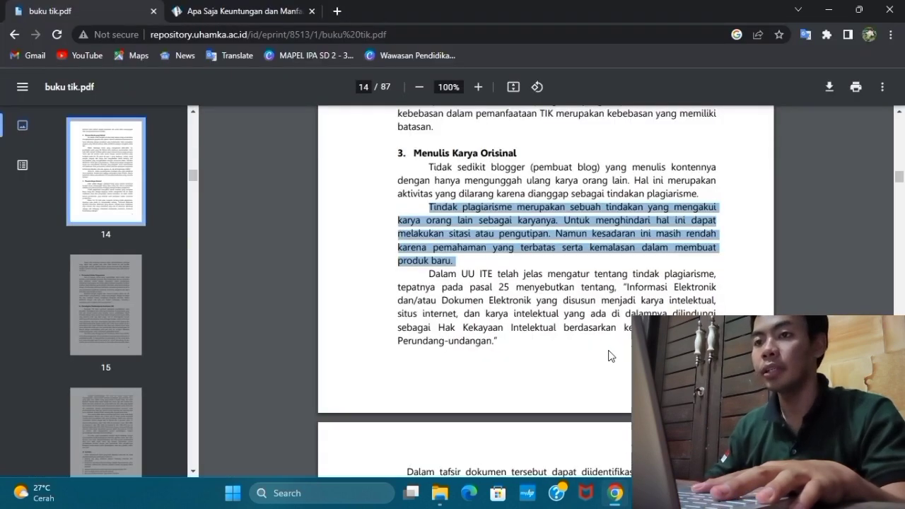
scroll(874, 220, "up", 10)
left_click_drag(899, 172, 899, 131)
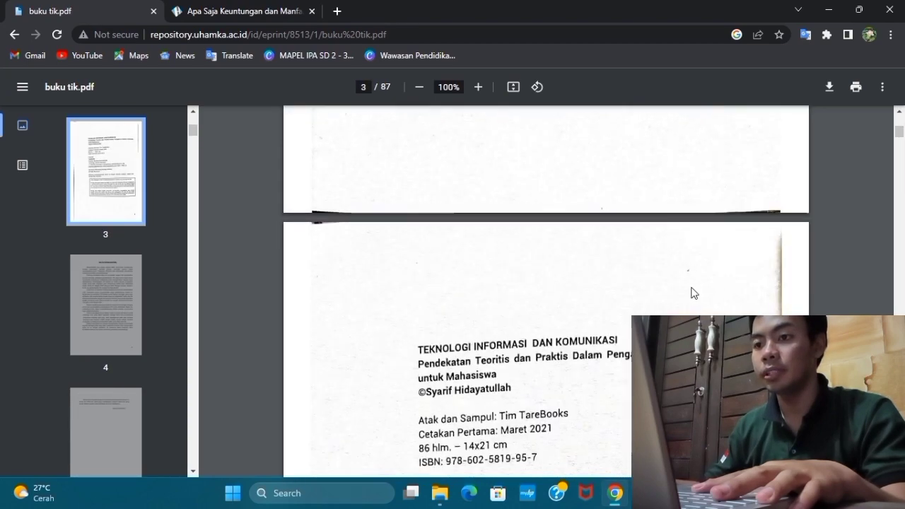
scroll(627, 276, "down", 5)
scroll(628, 275, "up", 2)
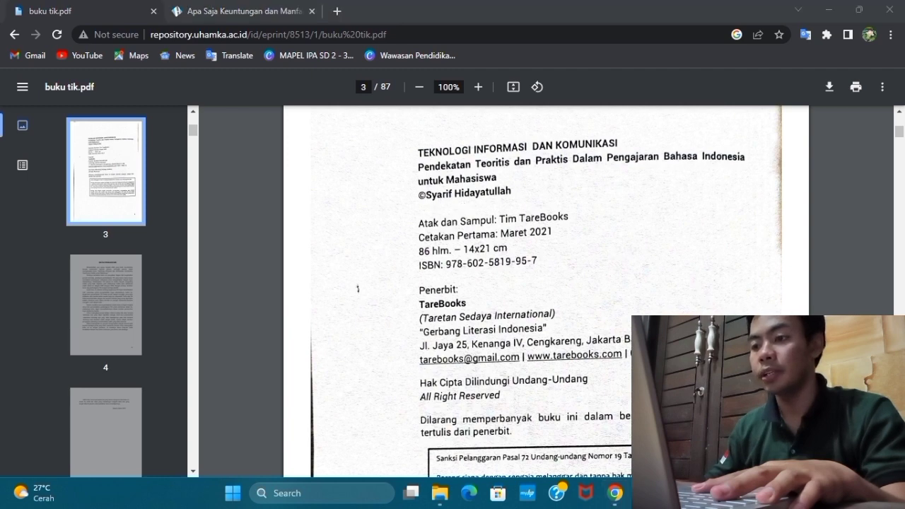
key("alt+Tab")
type("S")
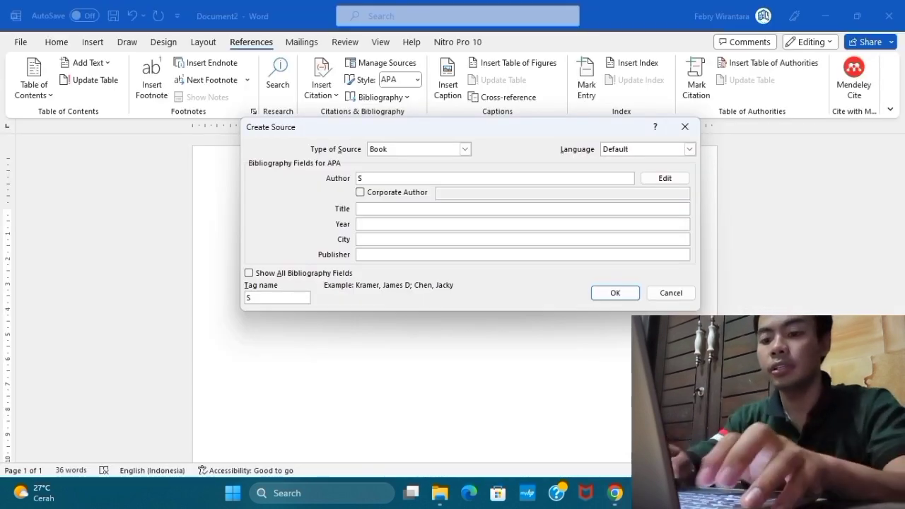
type("yarif")
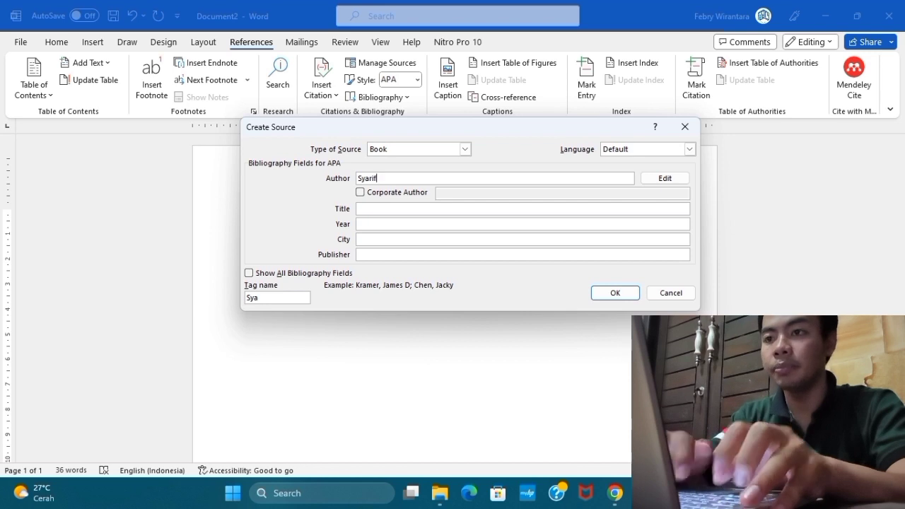
type(" Hidayah")
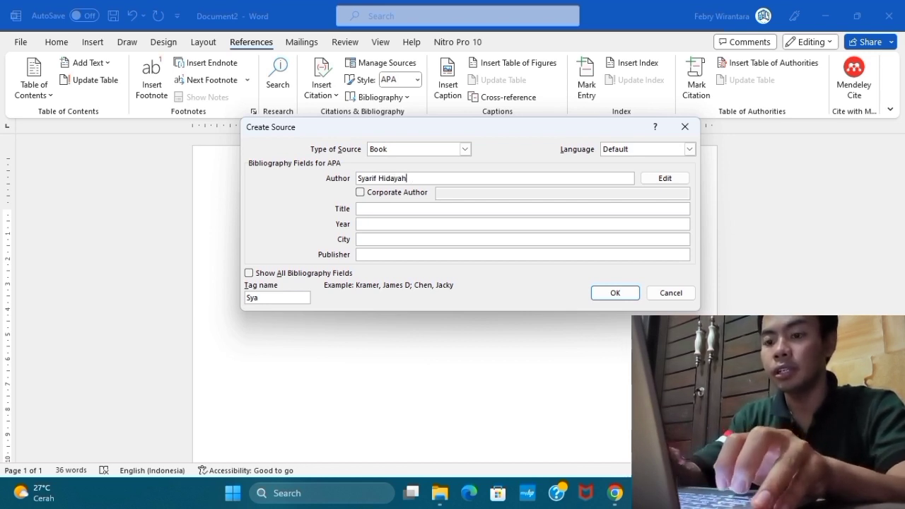
type("tullah")
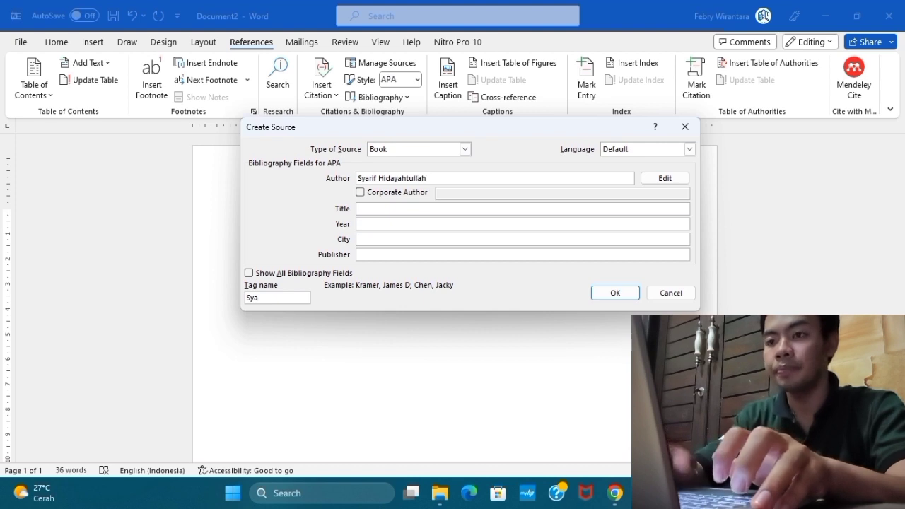
key("Tab")
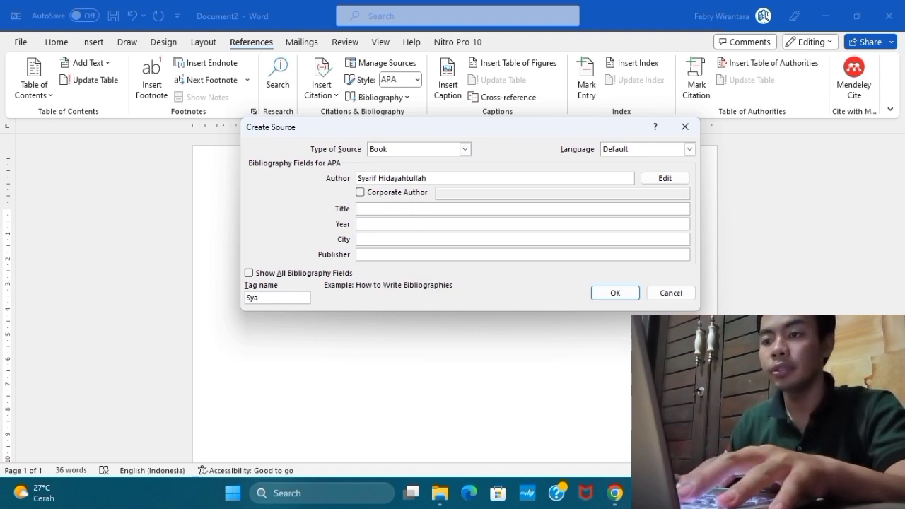
Check the book title in the Chrome PDF and enter "Teknologi Informasi Dan Komunikasi" as the source's title in Word.
mouse_move(615, 493)
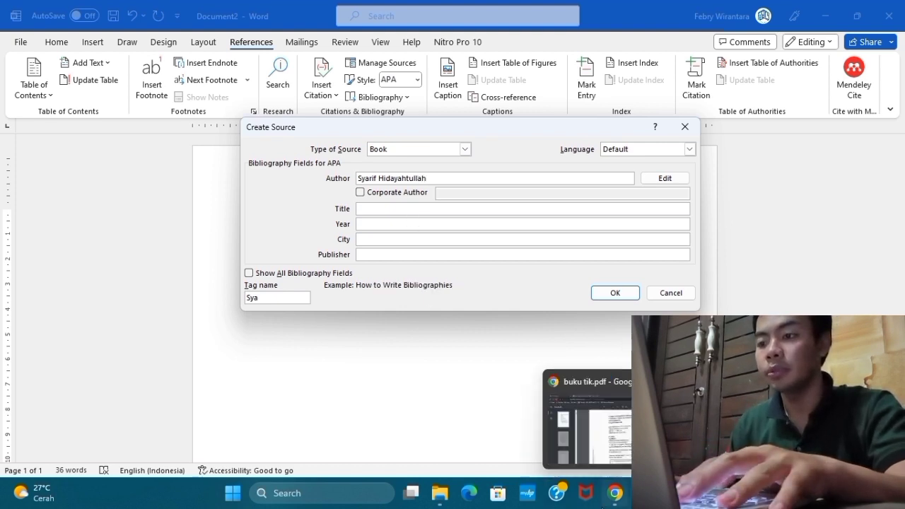
left_click(602, 438)
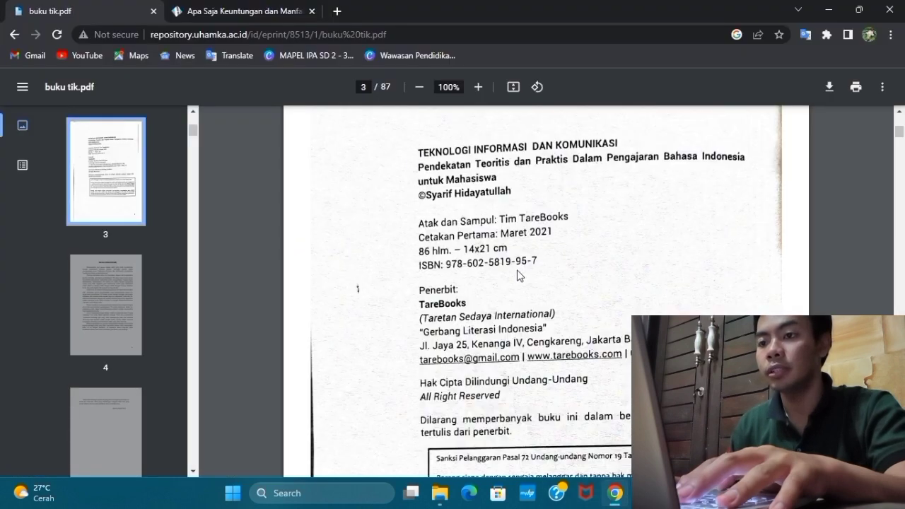
key("alt+Tab")
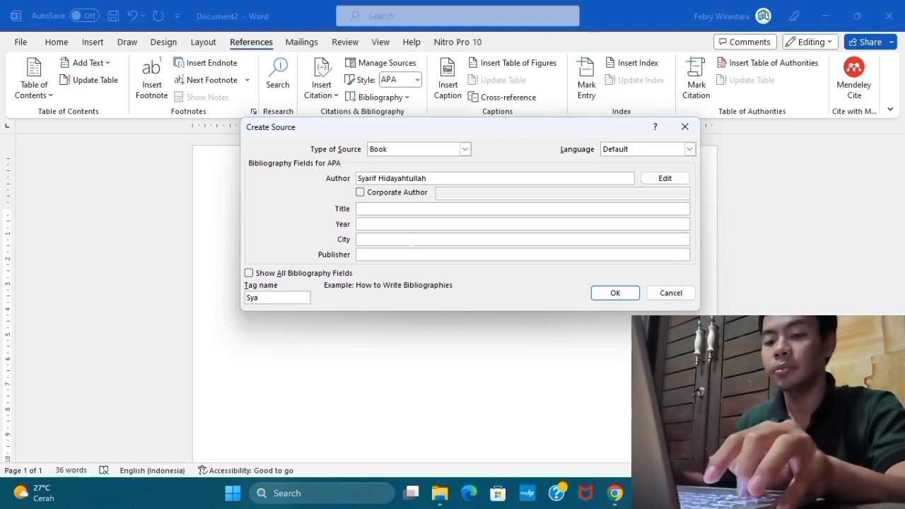
type("Teknologi")
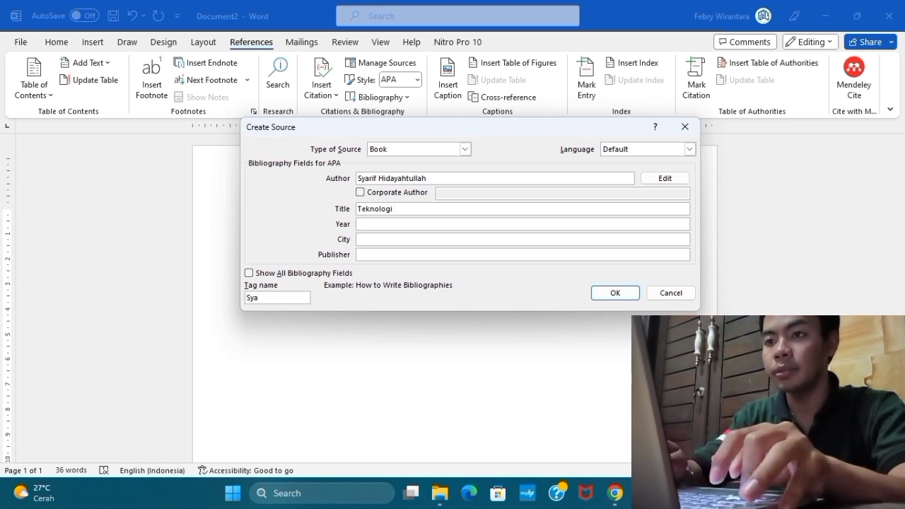
type("Info")
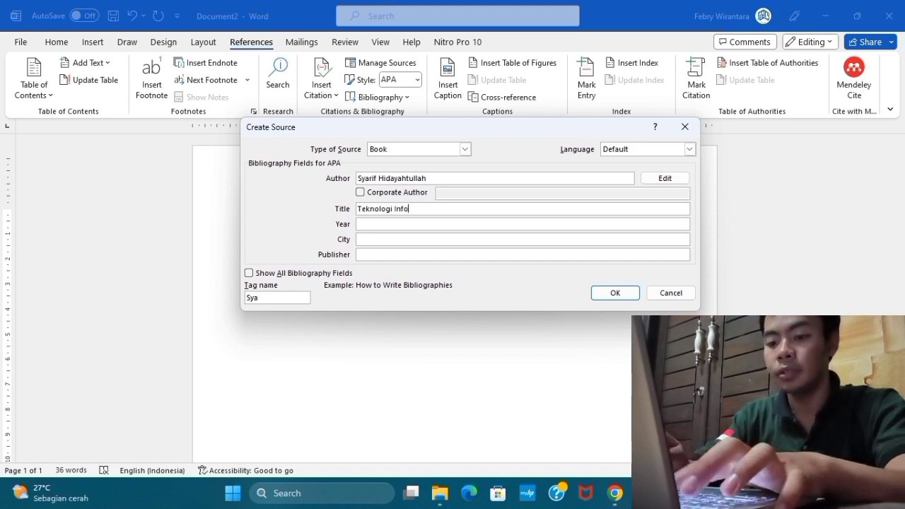
type("rmasi Da")
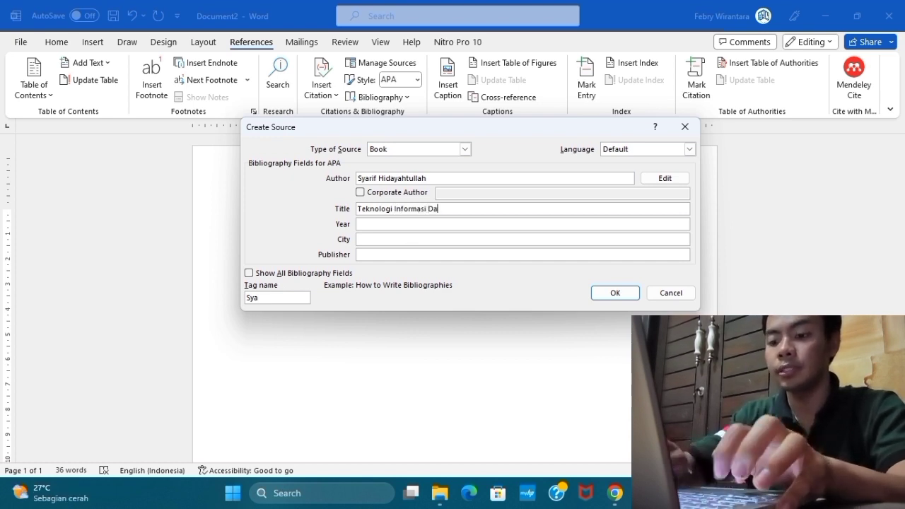
type("n Komunikasi")
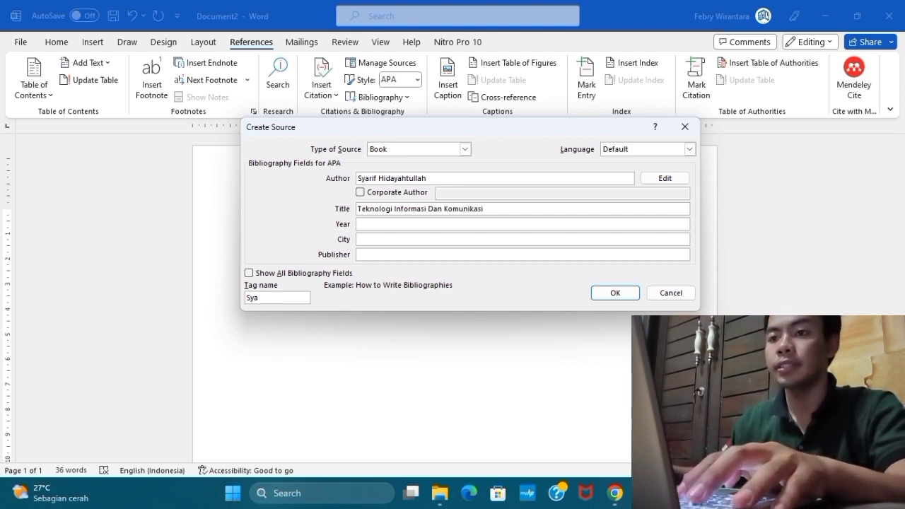
key("Tab")
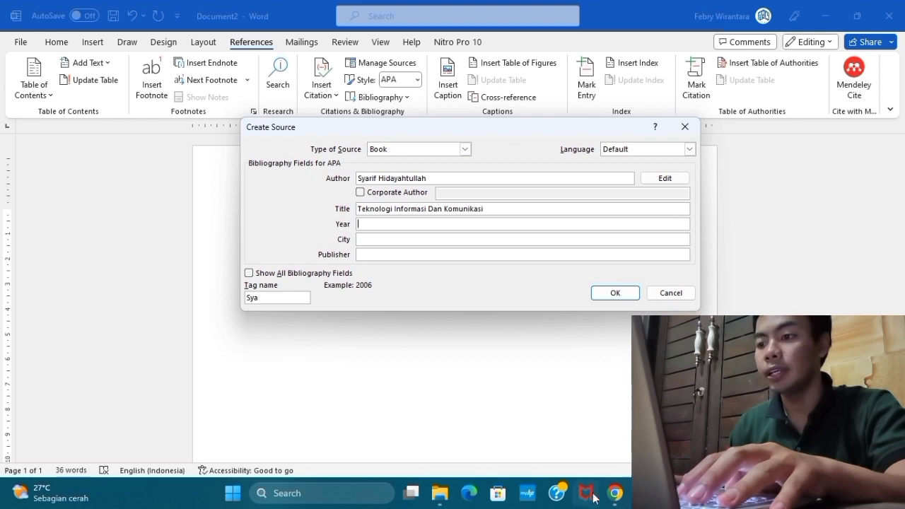
Consult the PDF's publication details in Chrome and set the source's year to 2021 and city to Jakarta in Word.
left_click(615, 493)
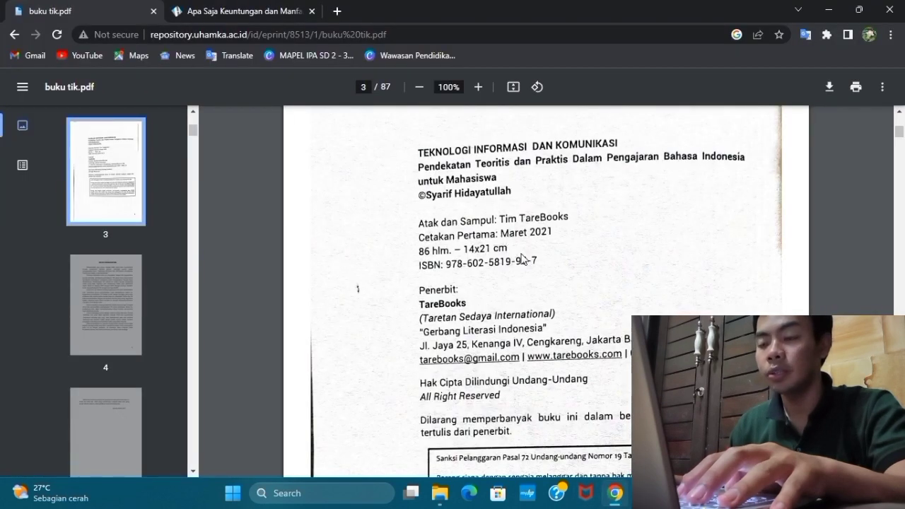
key("alt+Tab")
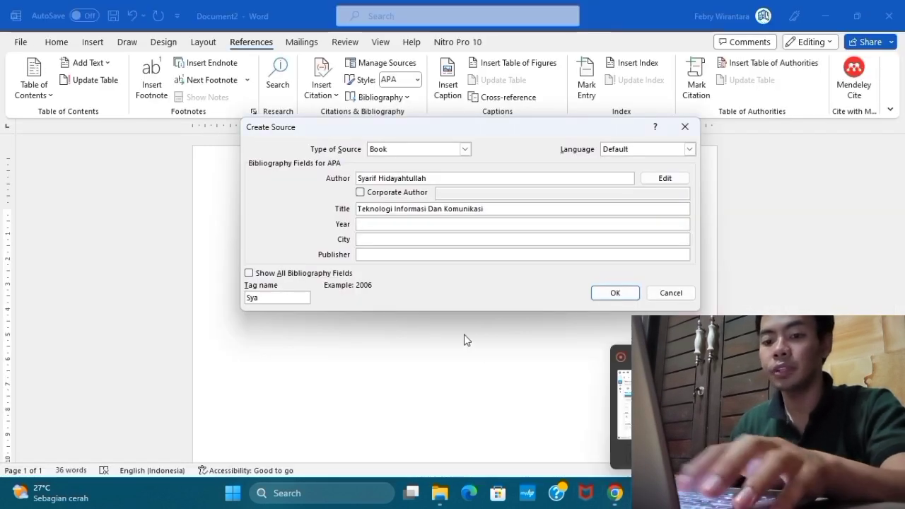
type("2021")
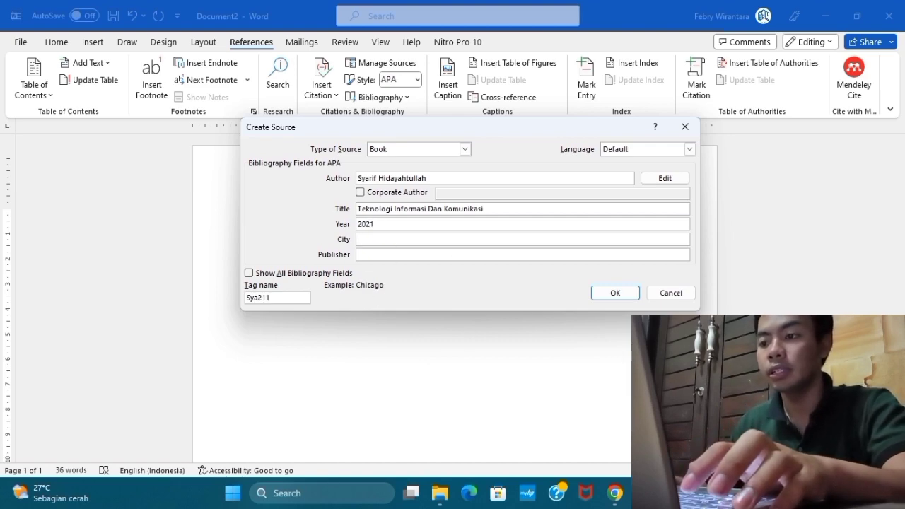
left_click(616, 491)
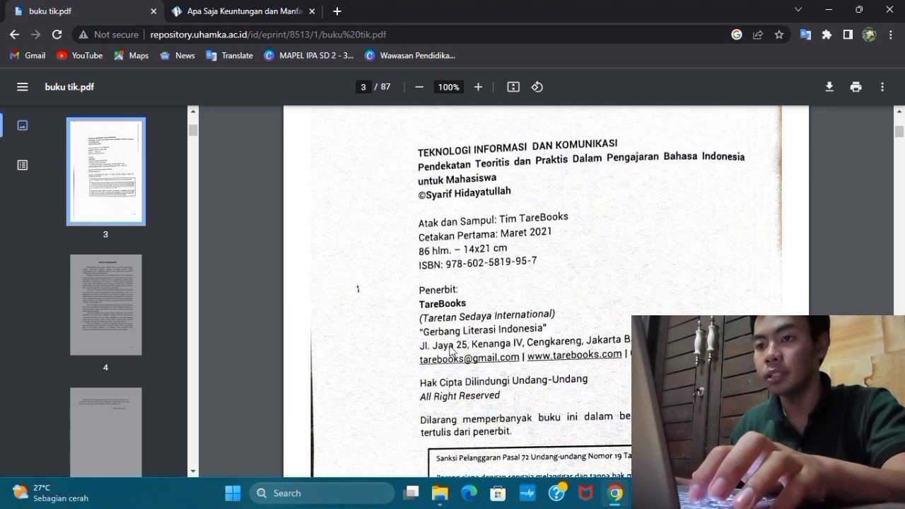
key("alt+Tab")
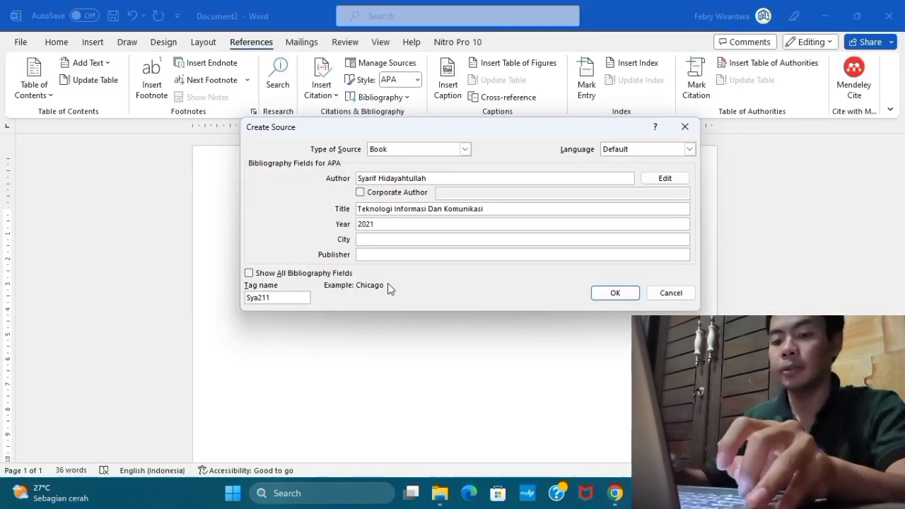
type("Jakarta")
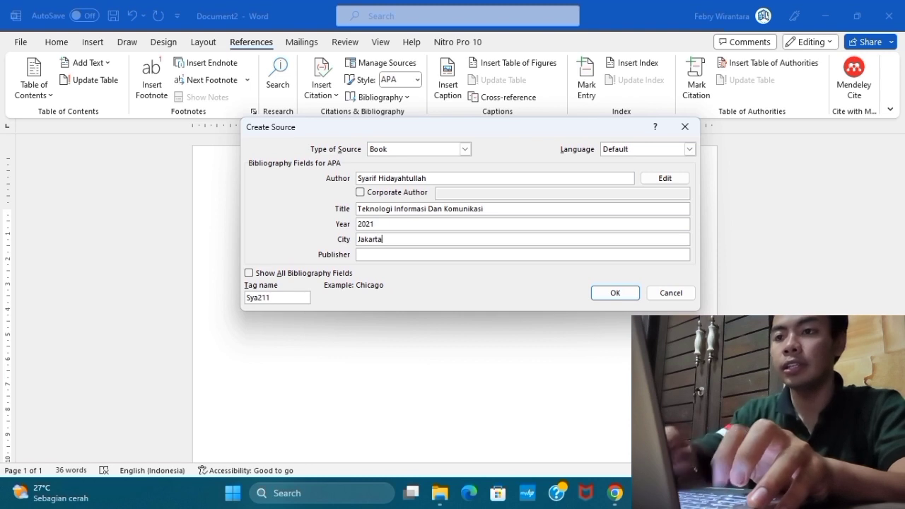
type(" Barat")
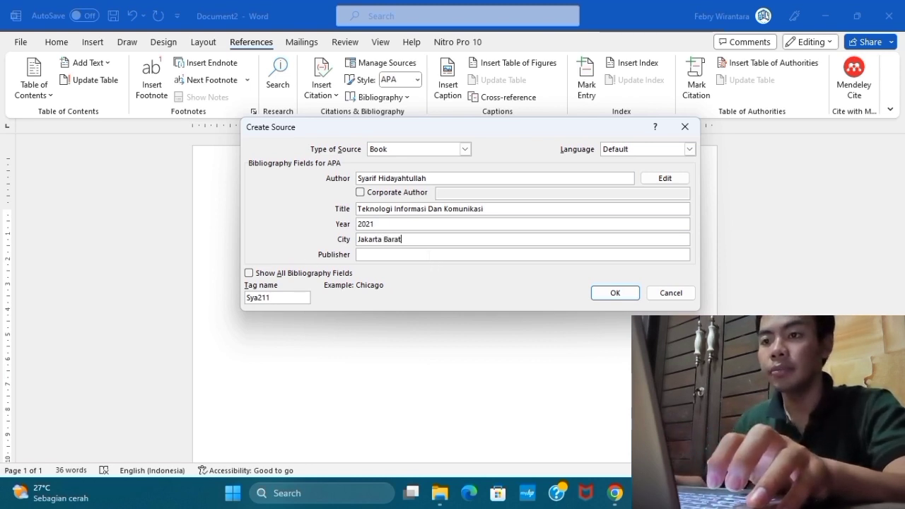
Set the book source's city to Jakarta Barat and publisher to TareBooks after checking the Chrome PDF, and insert the citation.
key("Tab")
left_click(615, 493)
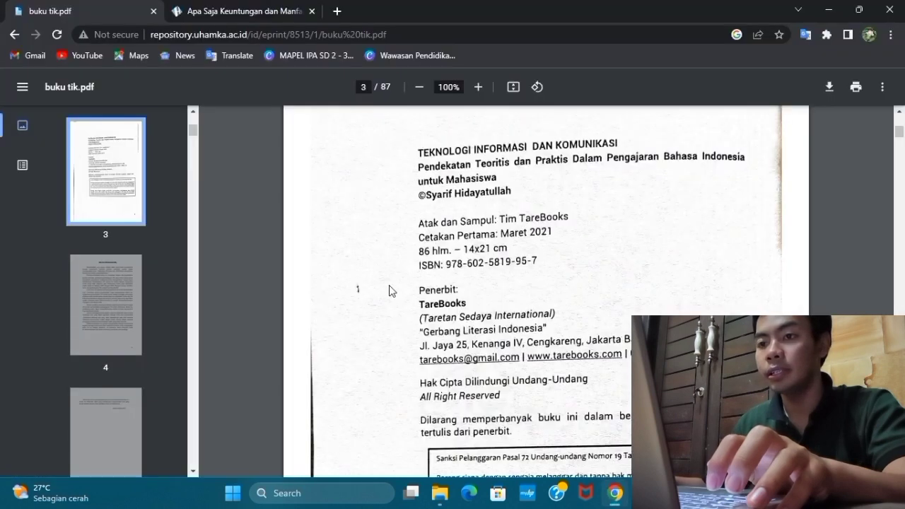
key("alt+Tab")
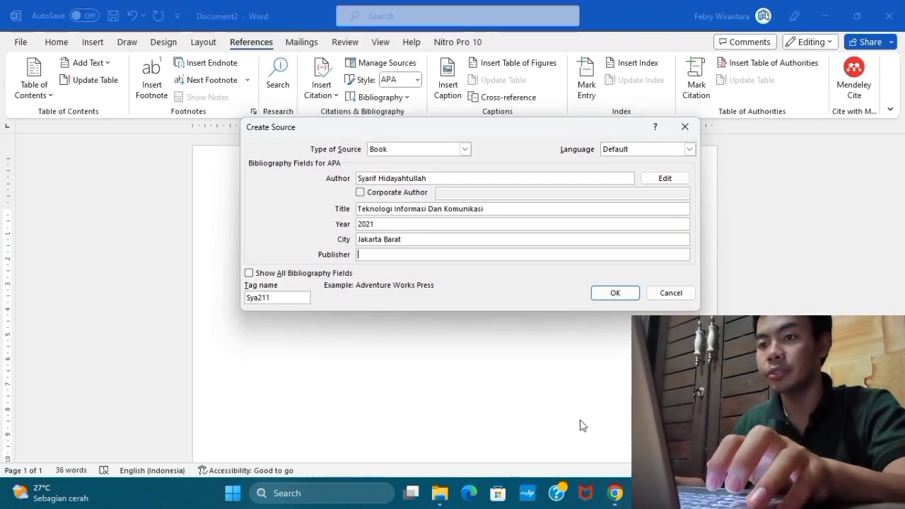
type("Tare")
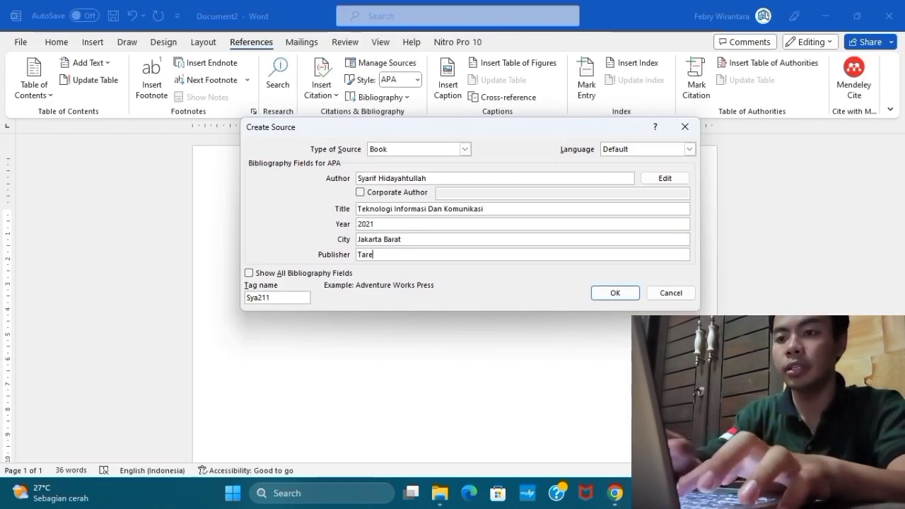
type("Book")
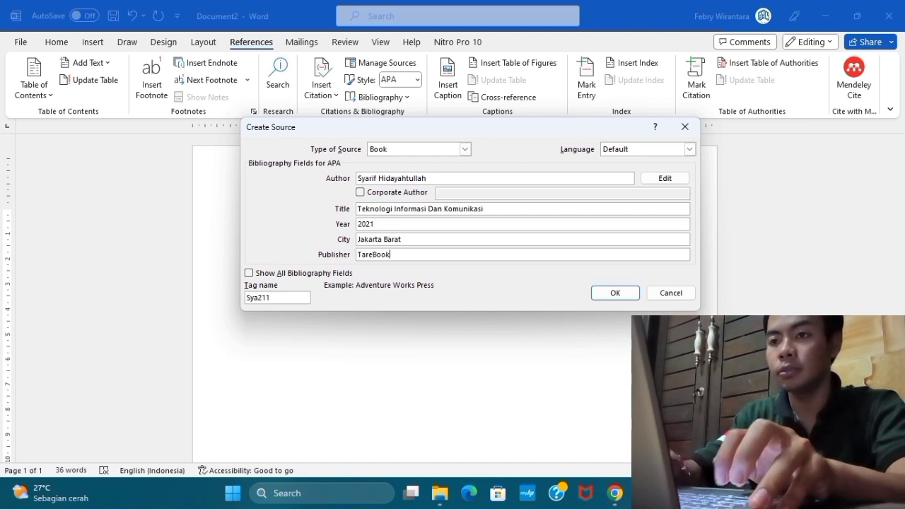
type("s")
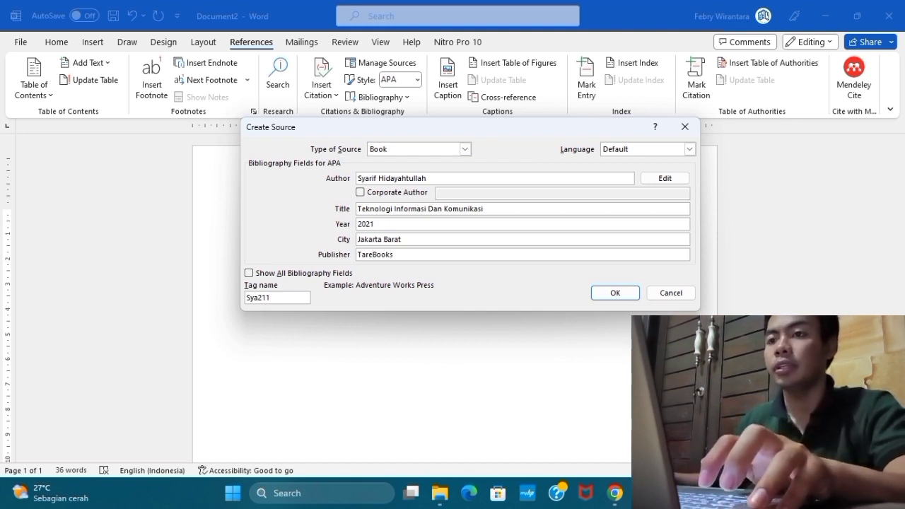
left_click(614, 293)
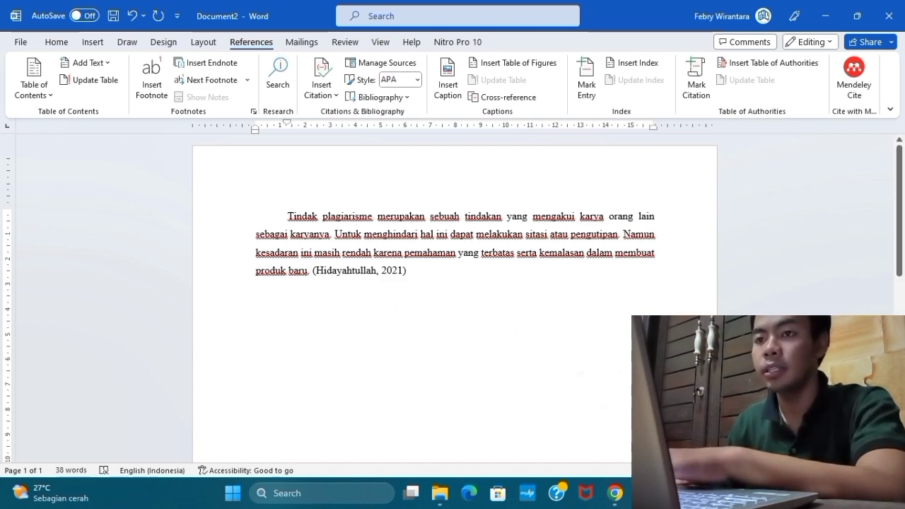
Copy the first paragraph under "Apa Saja Manfaat TIK dalam Bidang Pendidikan?" from the Helios blog article open in Chrome.
left_click(622, 499)
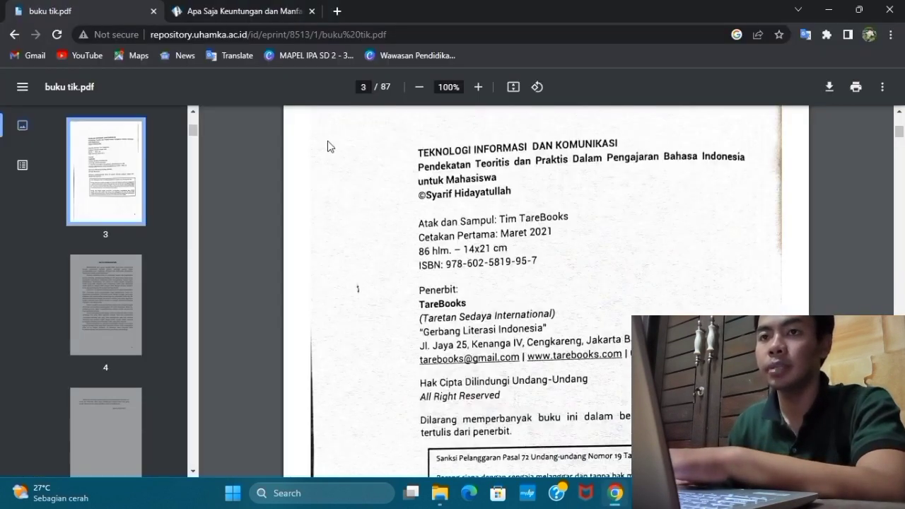
left_click(261, 16)
scroll(181, 365, "up", 9)
scroll(182, 365, "down", 6)
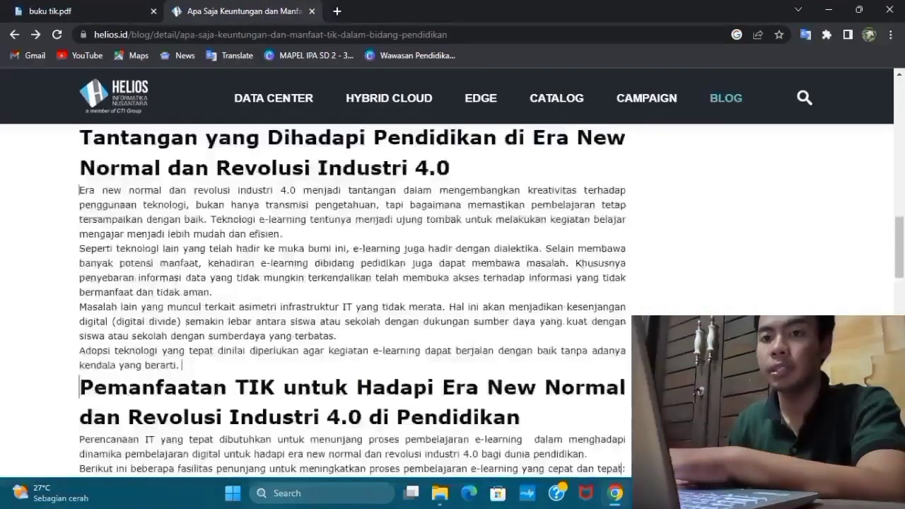
scroll(182, 365, "up", 4)
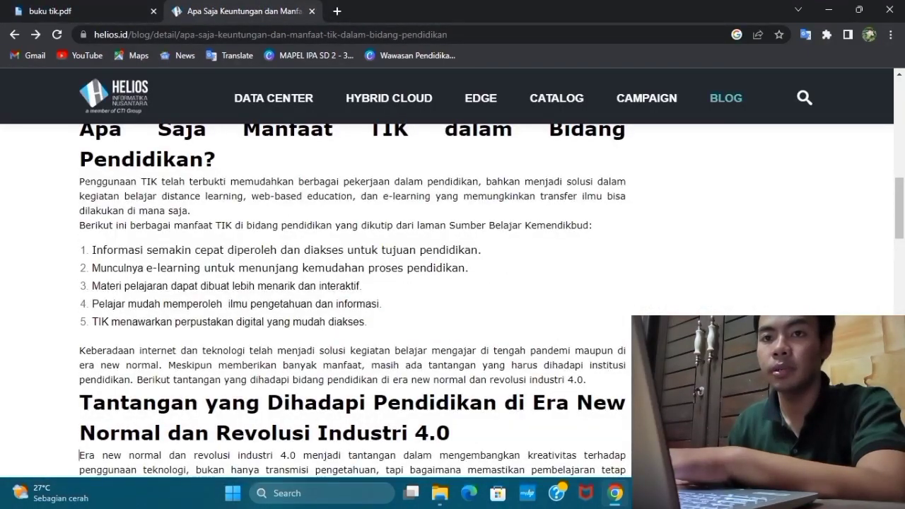
left_click_drag(79, 181, 189, 211)
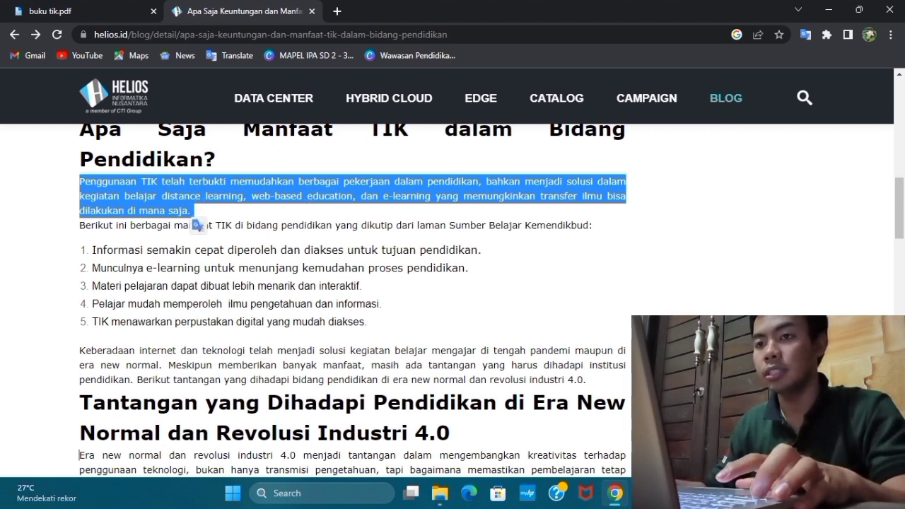
Paste the copied text into Word as a new paragraph below the cited one, keeping text only.
key("alt+Tab")
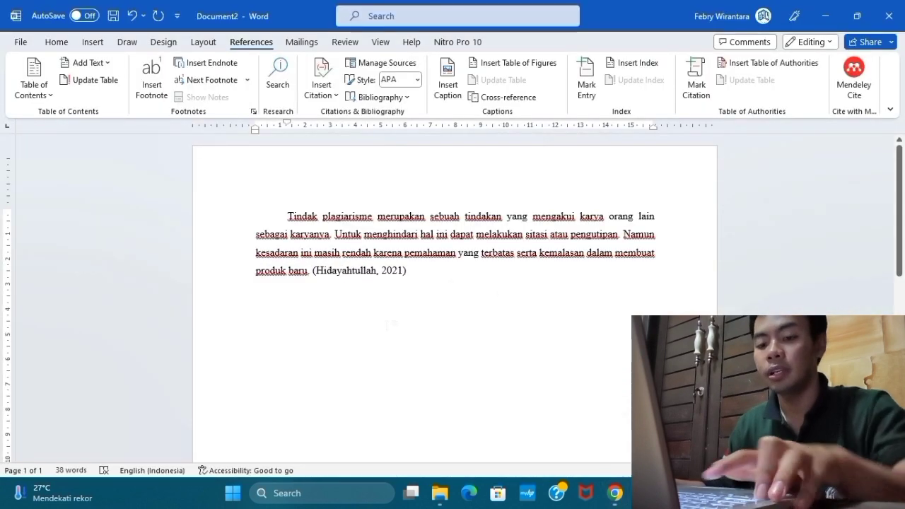
key("Return")
type("Penggunaan TIK telah terbukti memudahkan berbagai pekerjaan dalam pendi dikan, bahkan menjadi solusi dalam kegiatan belajar distance  learning,  web-based education, dan e-learning yang memungkinkan transfer ilmu bisa dilakukan di mana saja.")
left_click(349, 362)
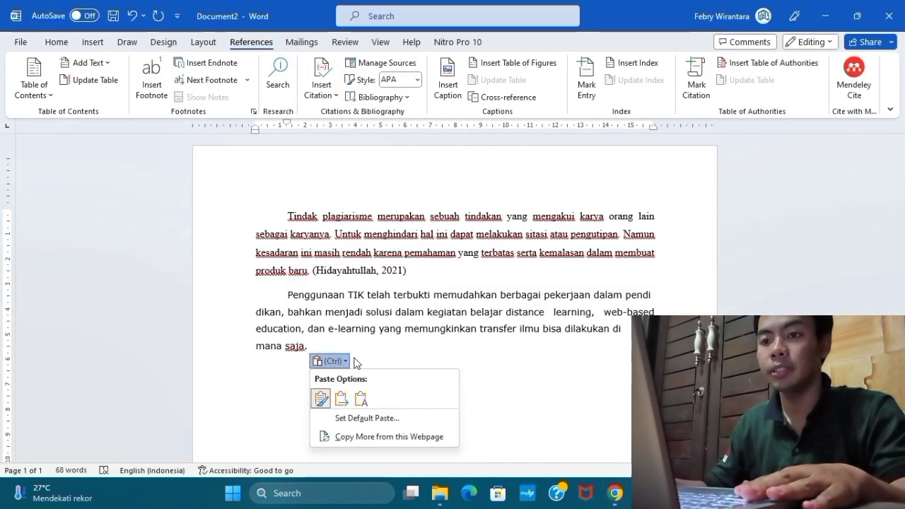
left_click(361, 399)
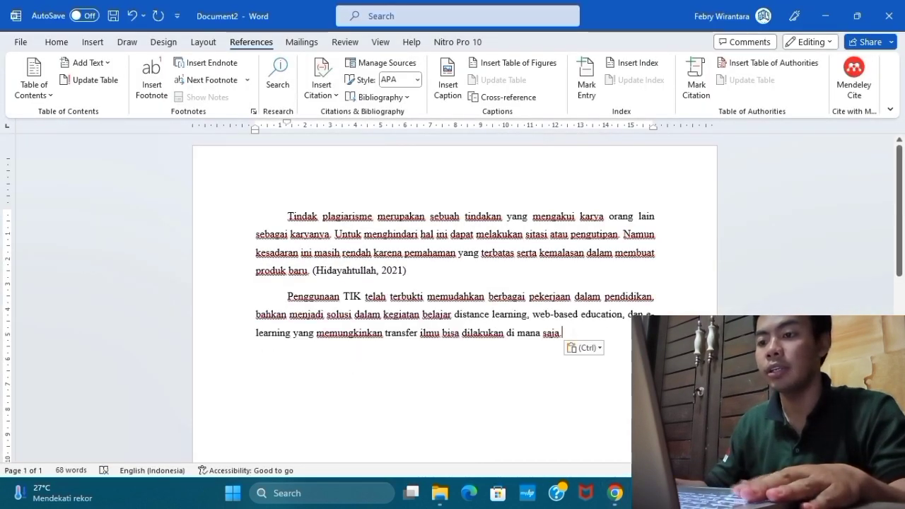
Start a new citation source at the end of the pasted paragraph and set its source type to Web site.
left_click(337, 96)
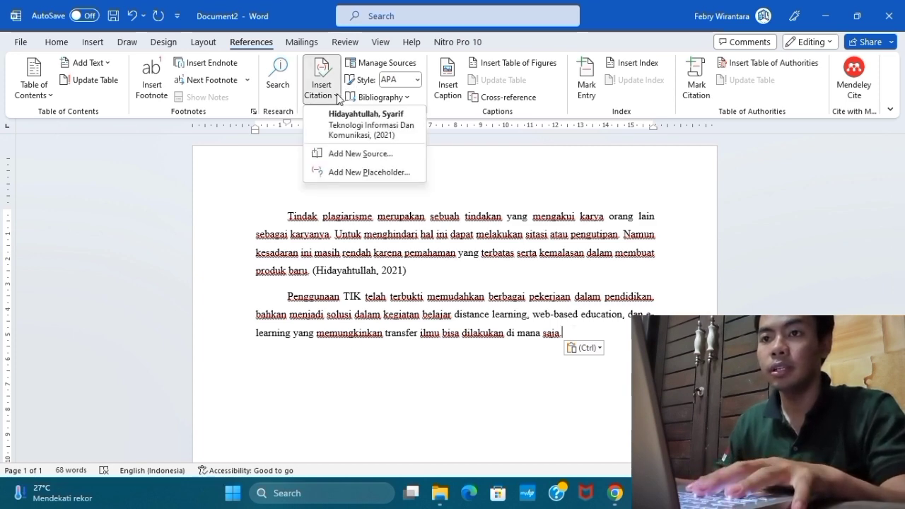
left_click(372, 153)
left_click(466, 151)
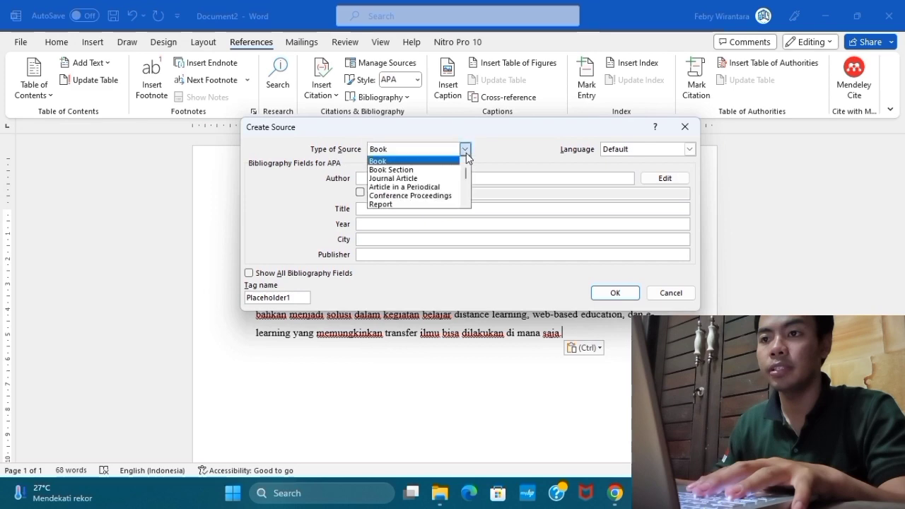
scroll(417, 184, "down", 2)
left_click(415, 171)
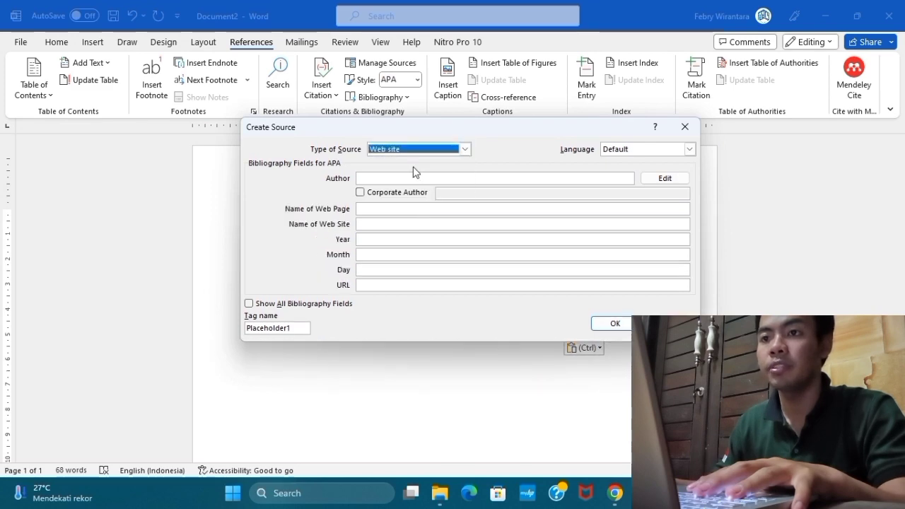
Look up the writer credited at the end of the Helios article in Chrome and enter the author's full name in Word's source.
left_click(400, 179)
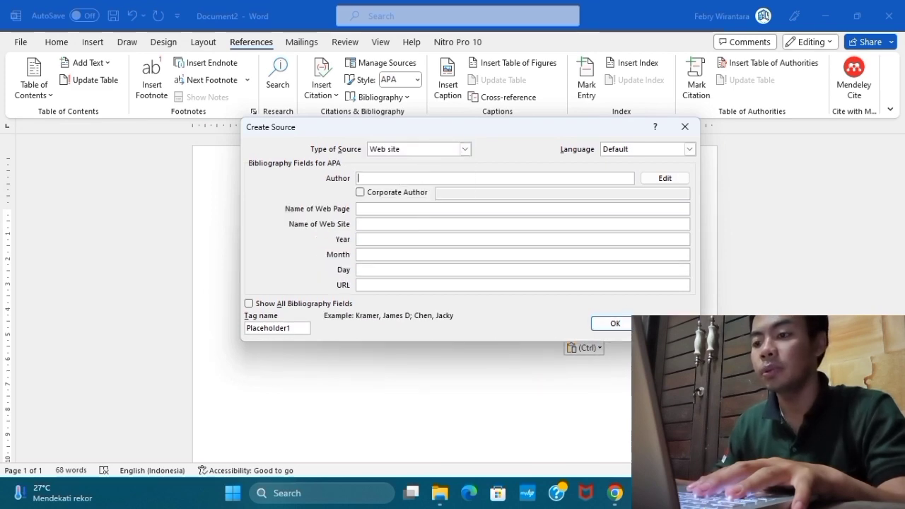
left_click(612, 492)
scroll(497, 323, "up", 10)
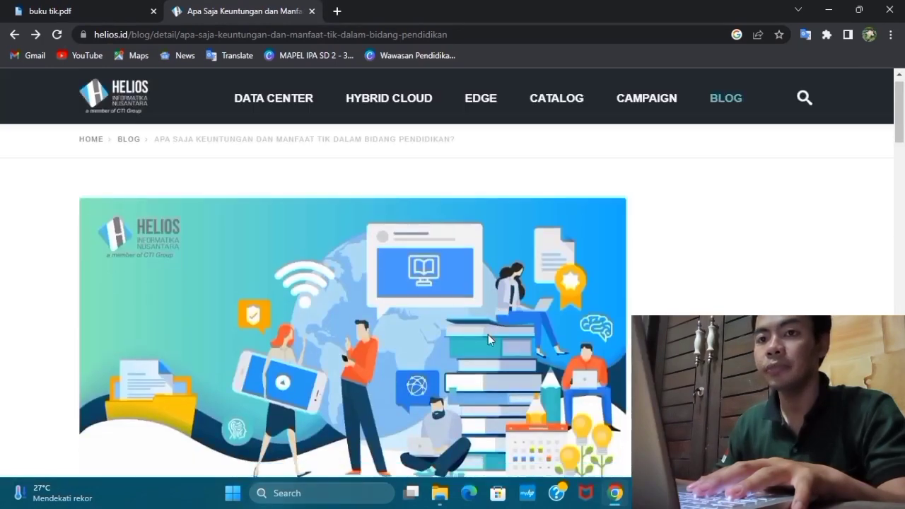
scroll(487, 335, "down", 13)
scroll(182, 359, "down", 15)
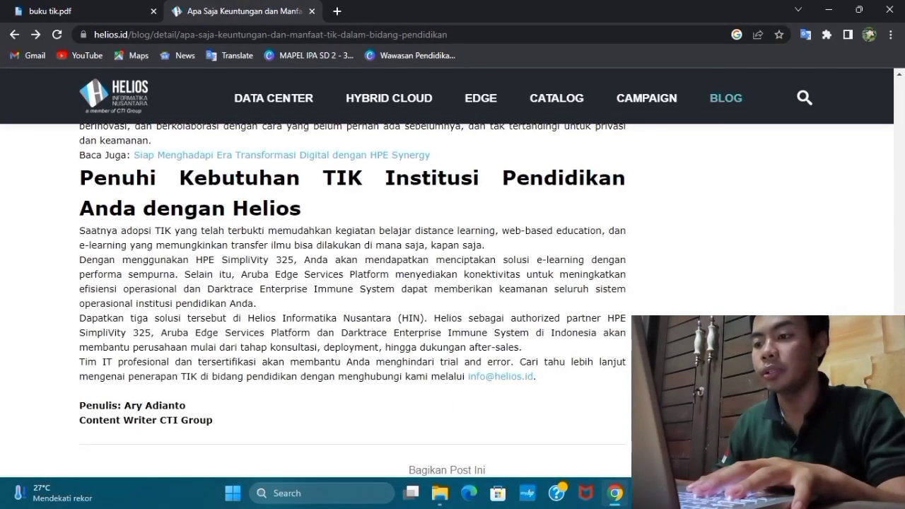
key("alt+Tab")
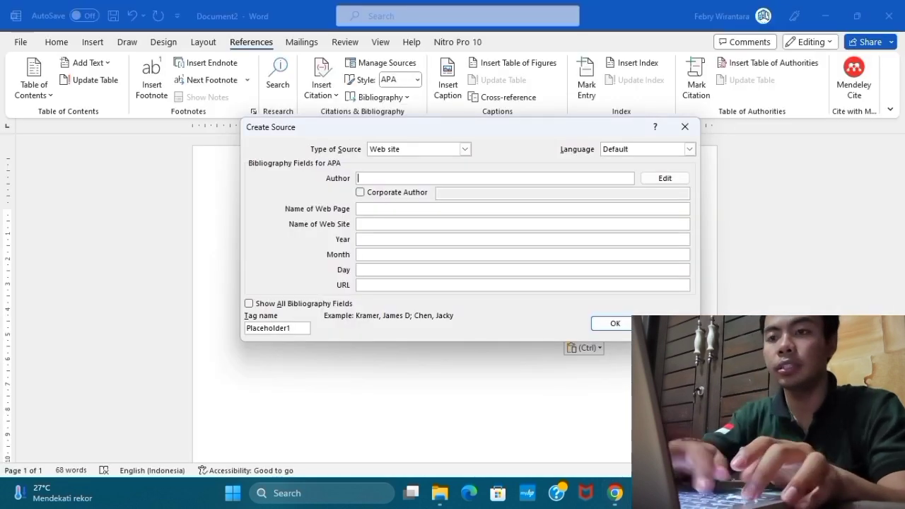
type("Ary")
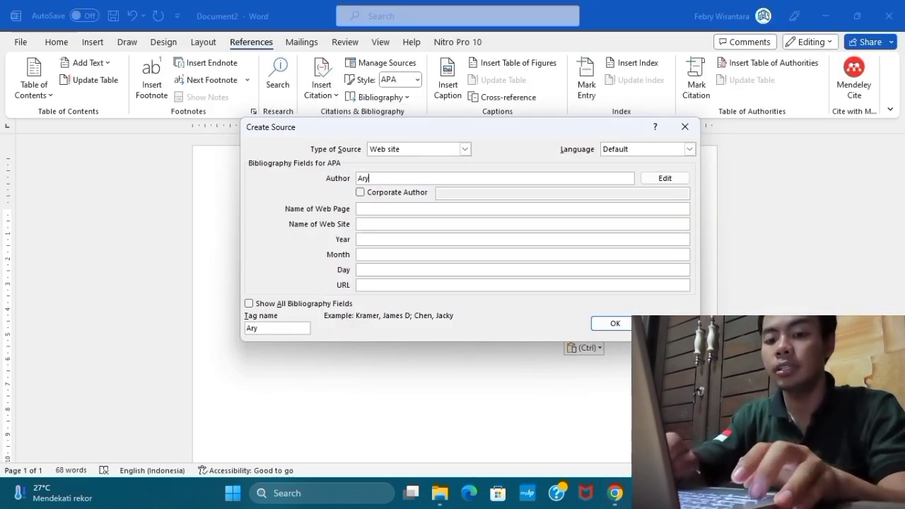
type(" A")
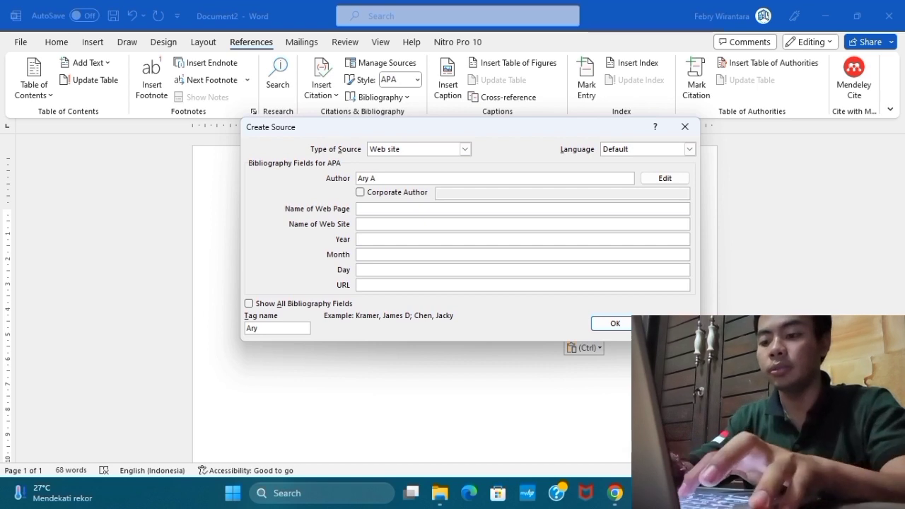
type("dianto")
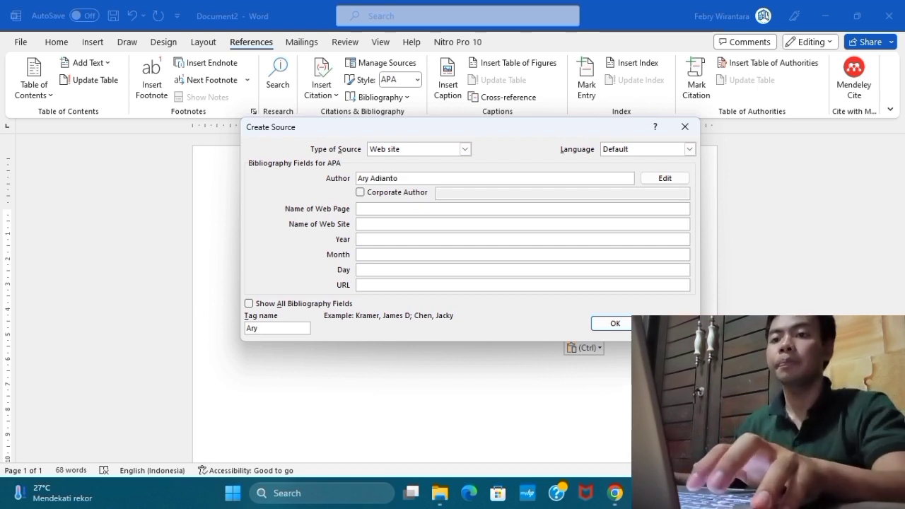
Copy the article title "Apa Saja Keuntungan dan Manfaat TIK dalam Bidang Pendidikan?" from Chrome into the Word source as the web page name.
key("Tab")
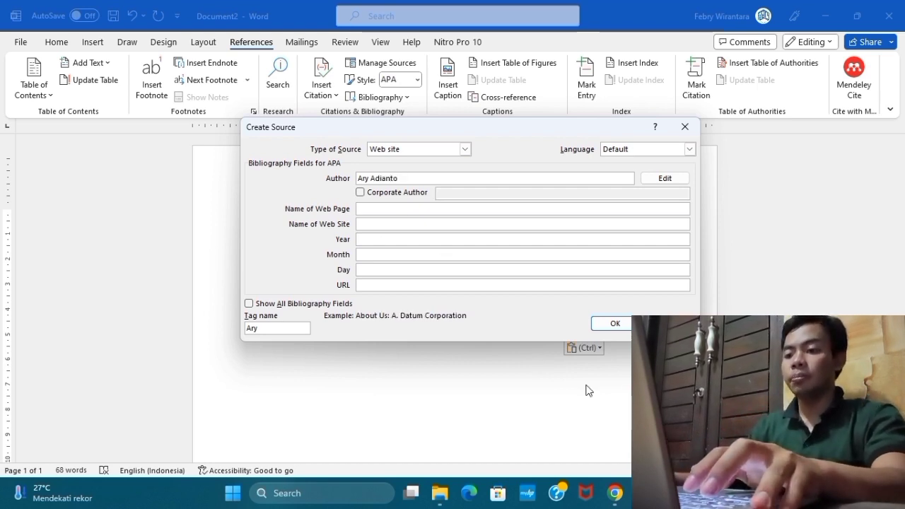
key("alt+Tab")
scroll(197, 225, "up", 20)
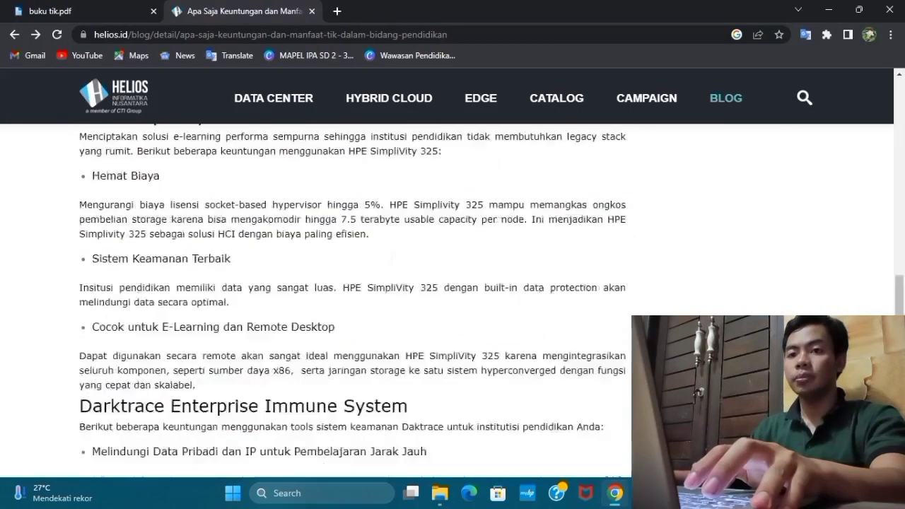
scroll(176, 219, "up", 10)
scroll(195, 251, "down", 7)
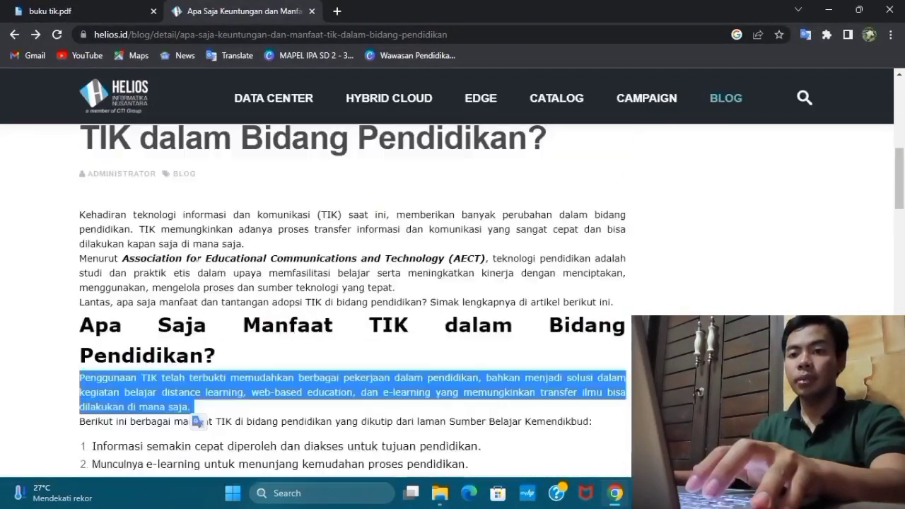
scroll(176, 241, "up", 1)
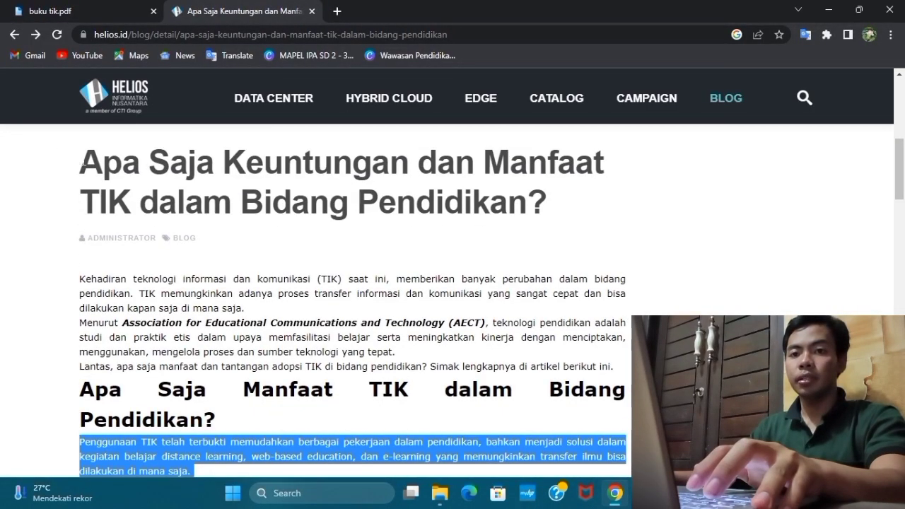
left_click_drag(80, 164, 548, 211)
key("ctrl+c")
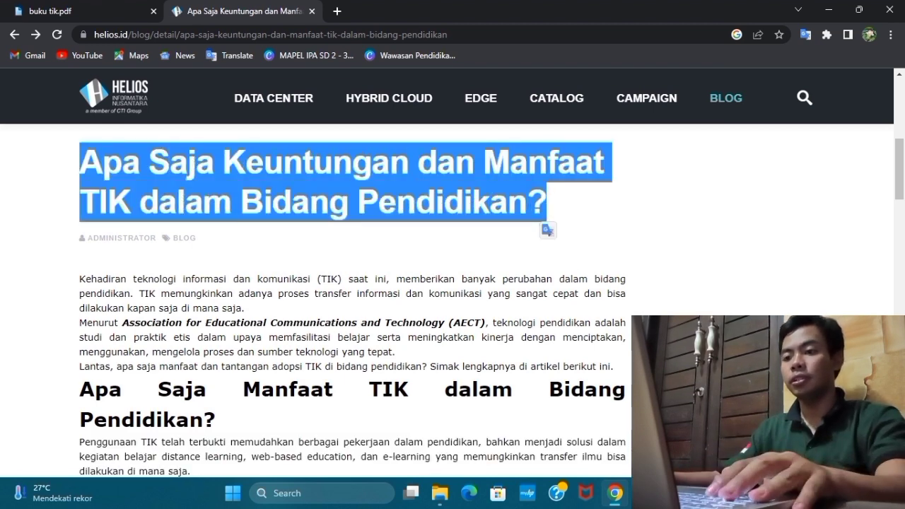
key("alt+Tab")
key("ctrl+v")
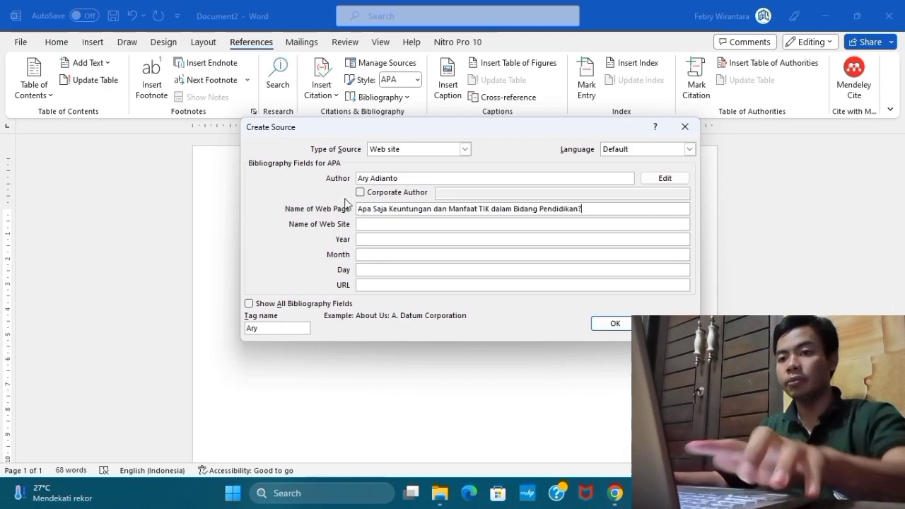
Look up the site's name on the Helios page in Chrome and enter "Helios Informatika Nusantara" as the web site name in Word's source.
left_click(380, 224)
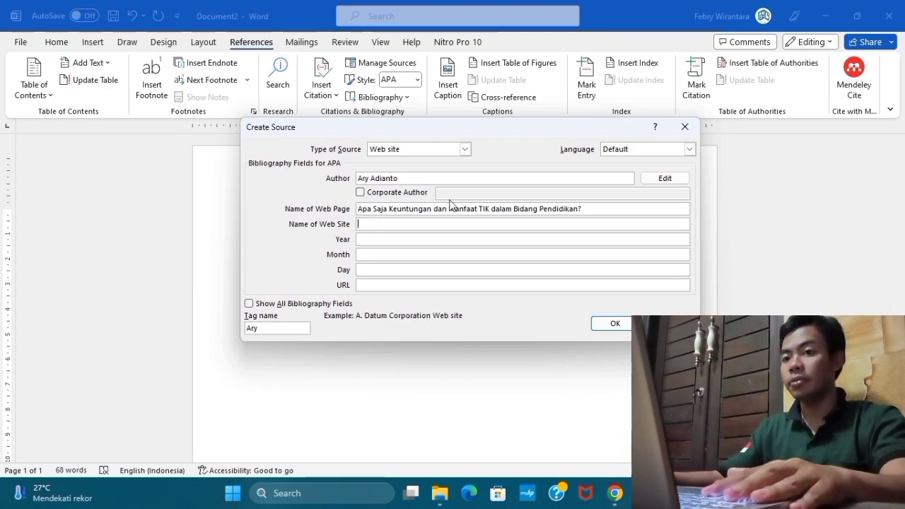
left_click(616, 493)
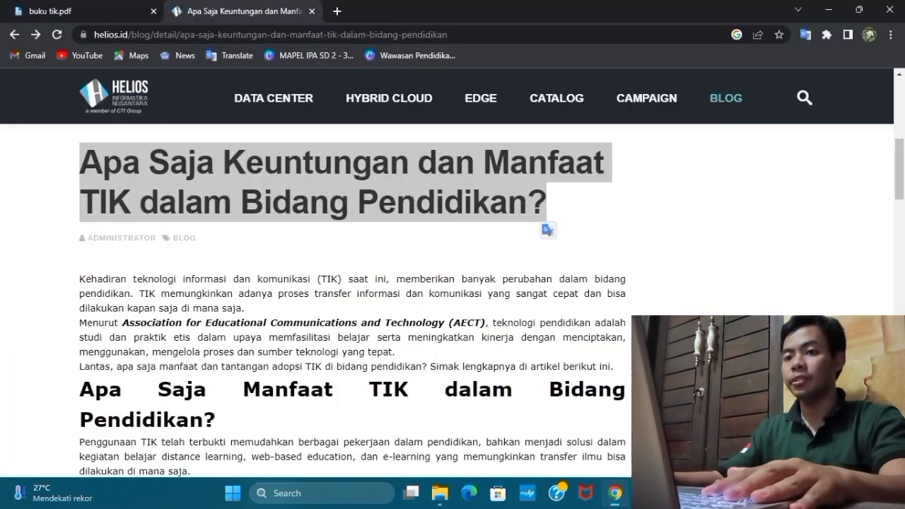
scroll(360, 261, "up", 5)
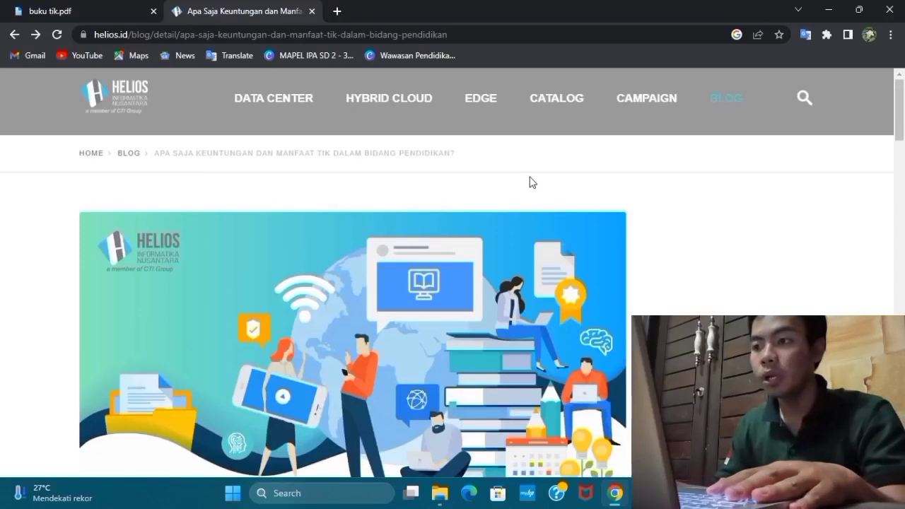
left_click(724, 102)
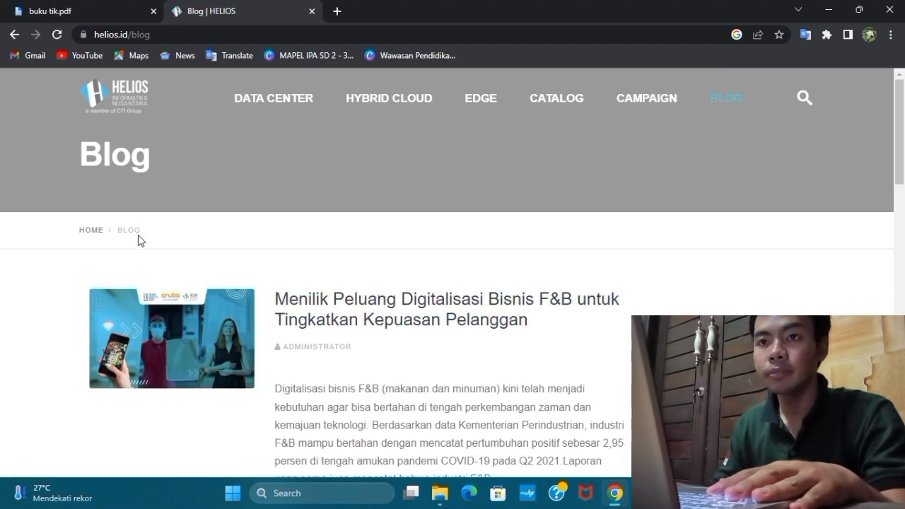
left_click(13, 34)
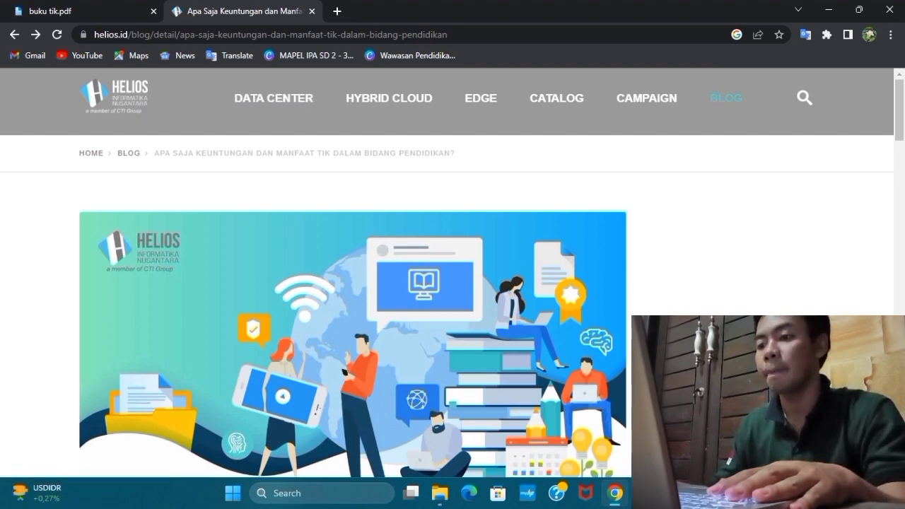
left_click(645, 493)
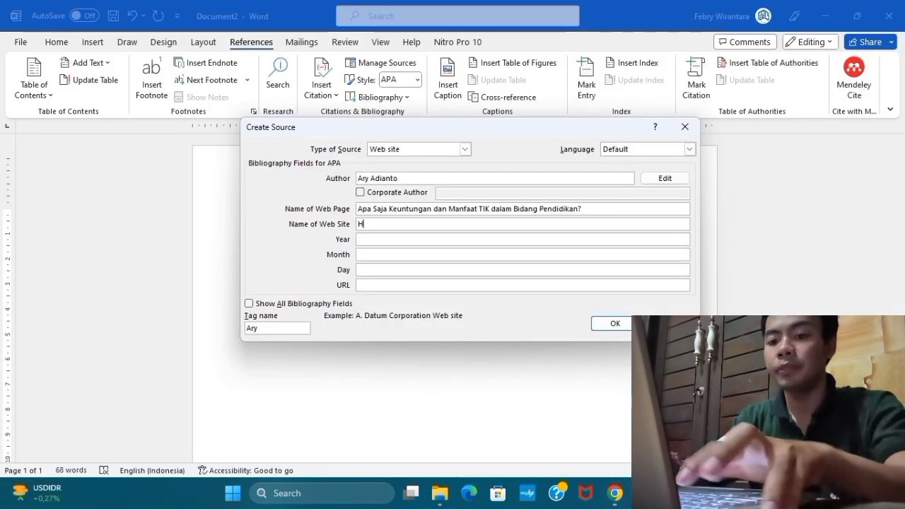
type("Helios ")
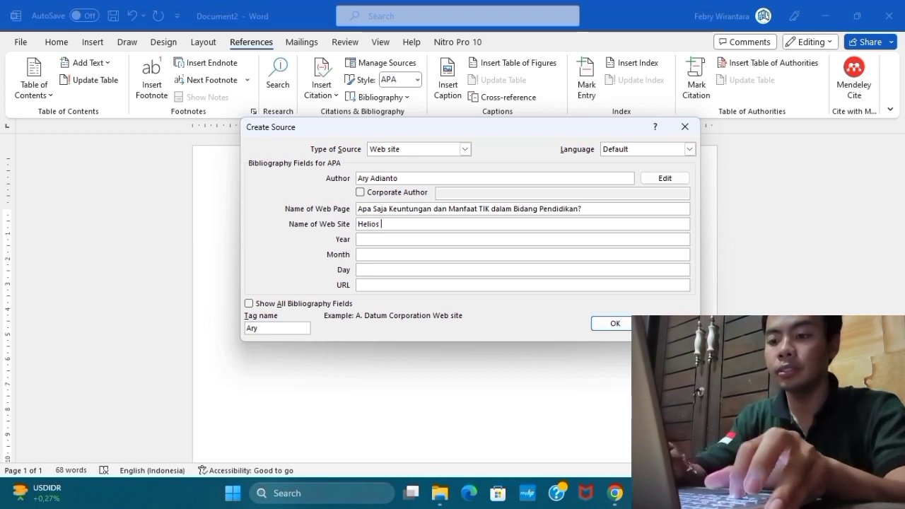
type("Infor")
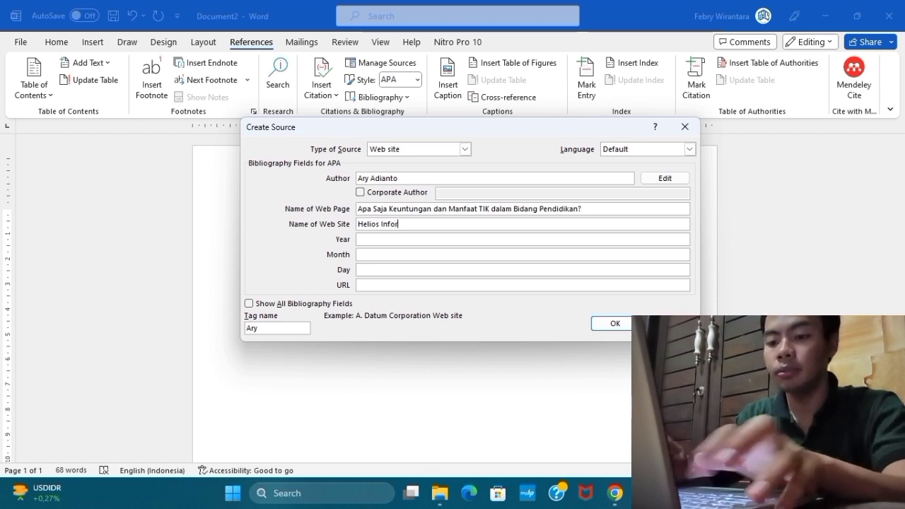
type("matika ")
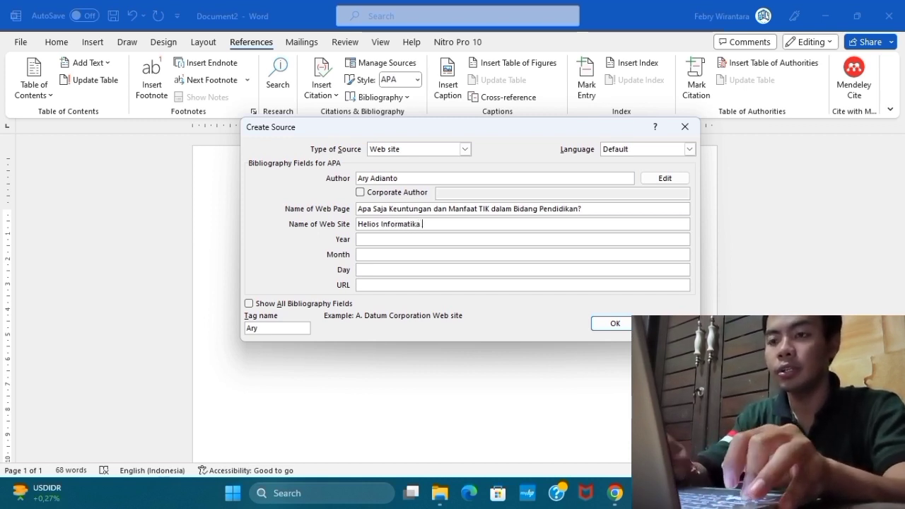
type("Nusantara")
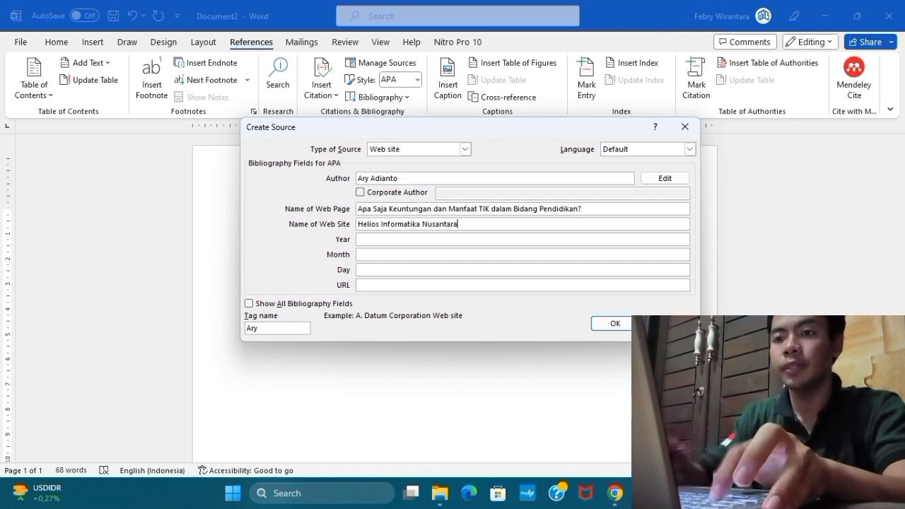
Find the copyright year at the end of the Helios page in Chrome and set the Word source's year to 2018.
key("Tab")
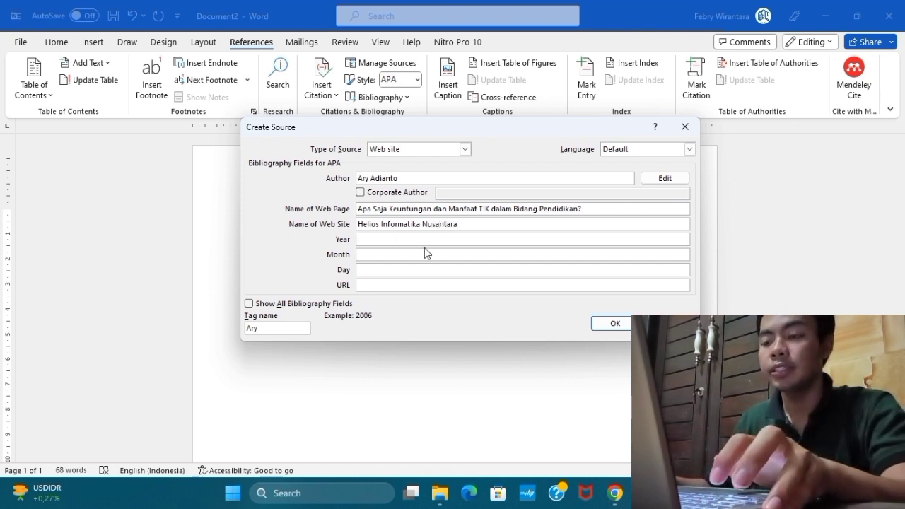
left_click(615, 491)
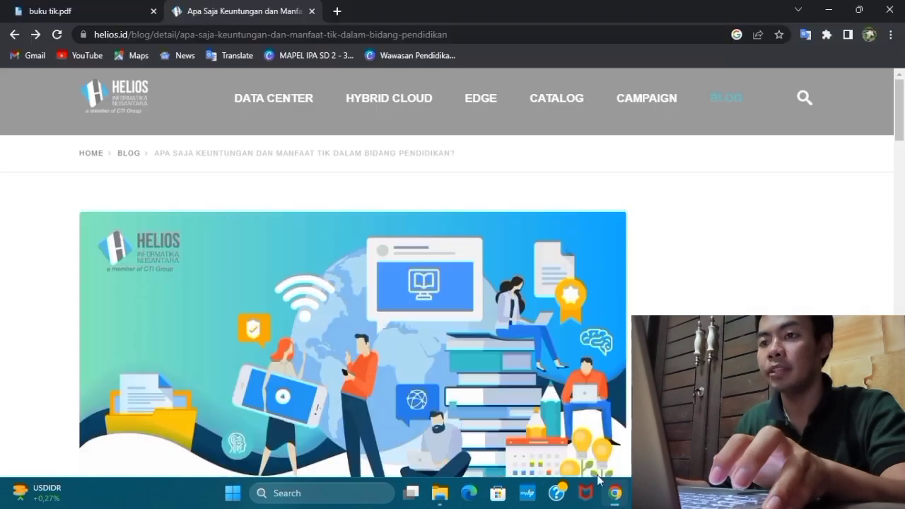
scroll(267, 185, "down", 20)
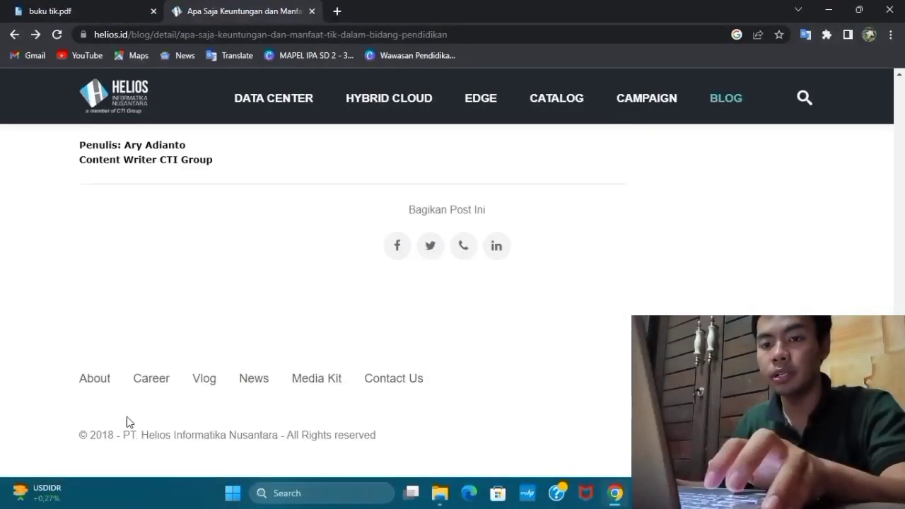
key("alt+Tab")
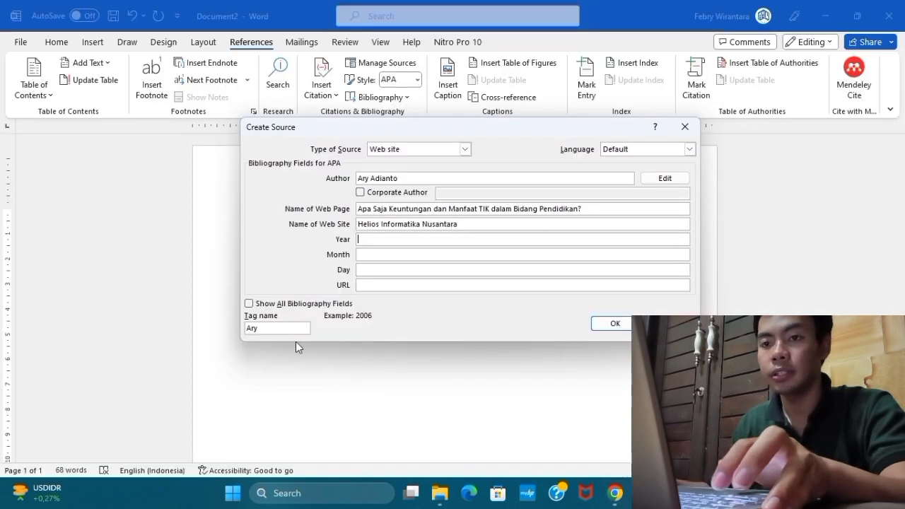
type("2018")
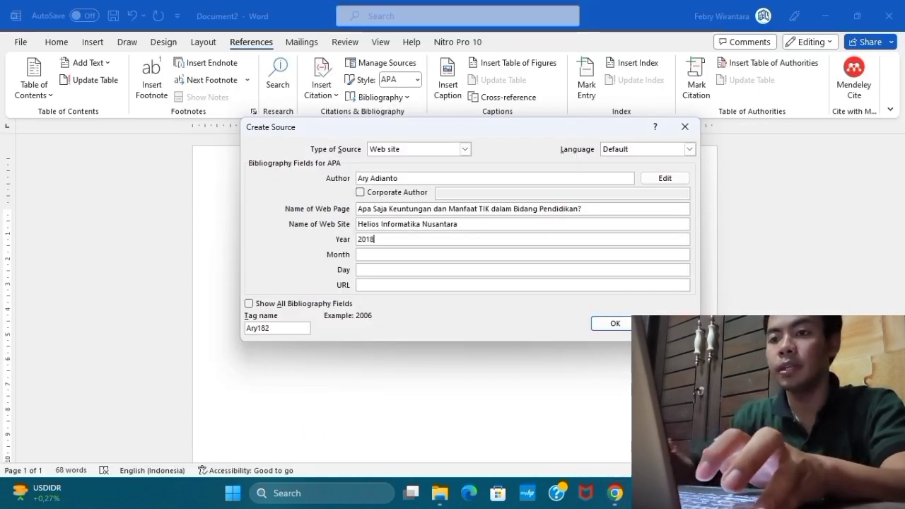
Copy the Helios article's web address from Chrome into the Word source's URL and insert the citation.
left_click(359, 285)
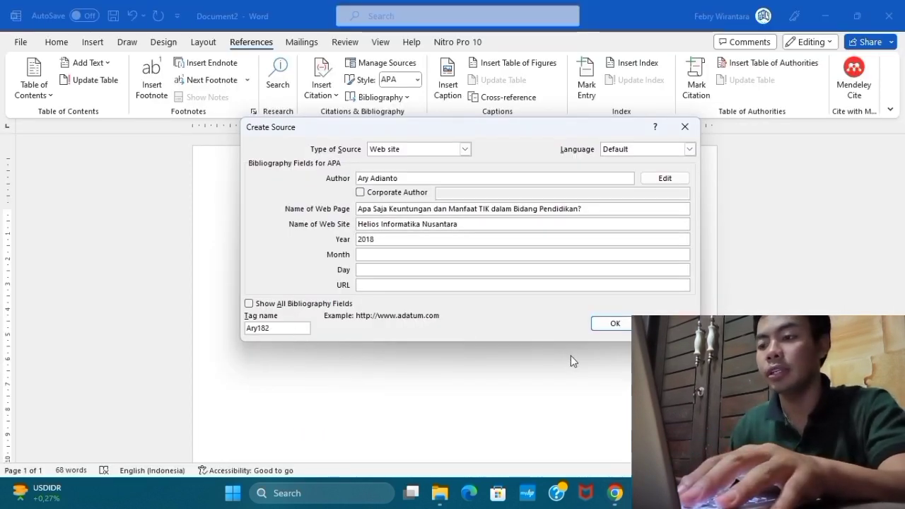
left_click(619, 486)
scroll(352, 297, "up", 8)
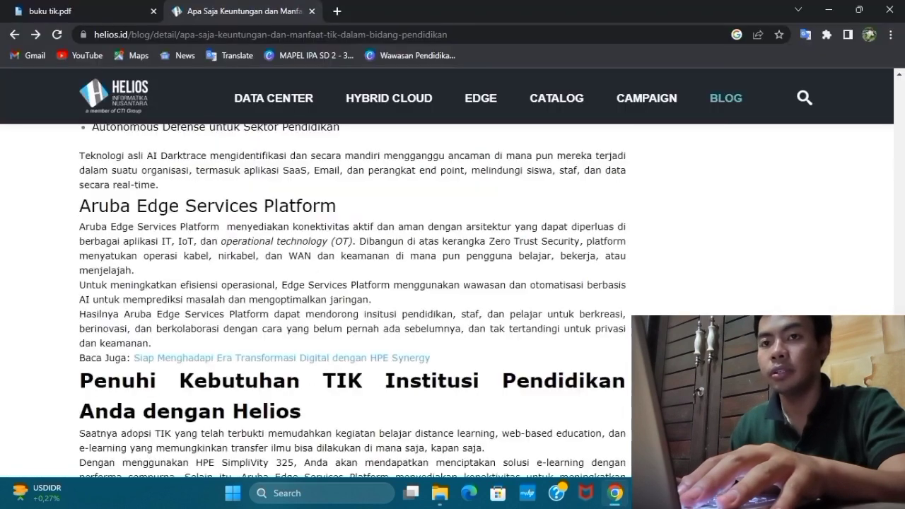
scroll(449, 154, "up", 8)
left_click(450, 35)
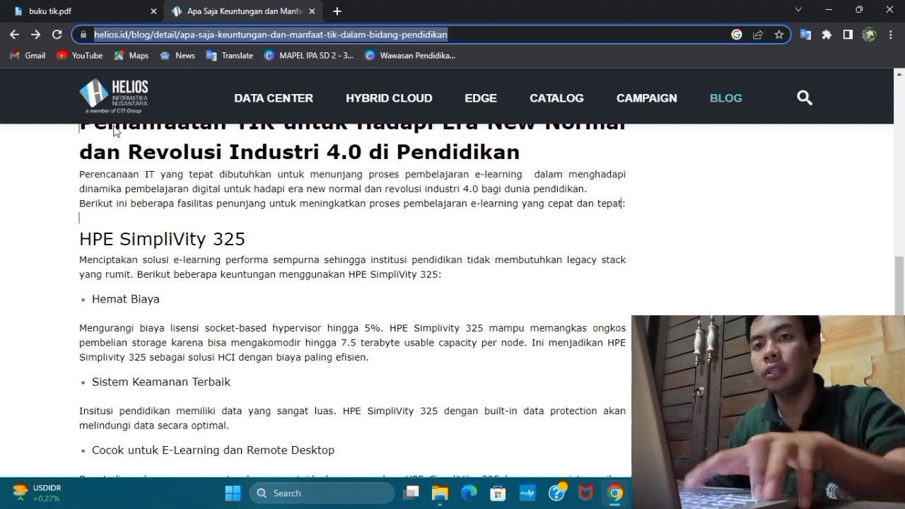
key("ctrl+c")
key("alt+Tab")
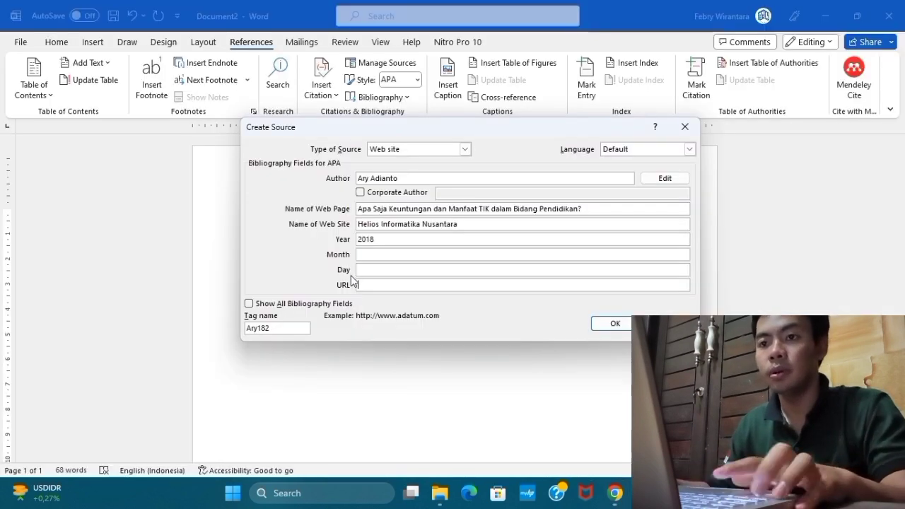
key("ctrl+v")
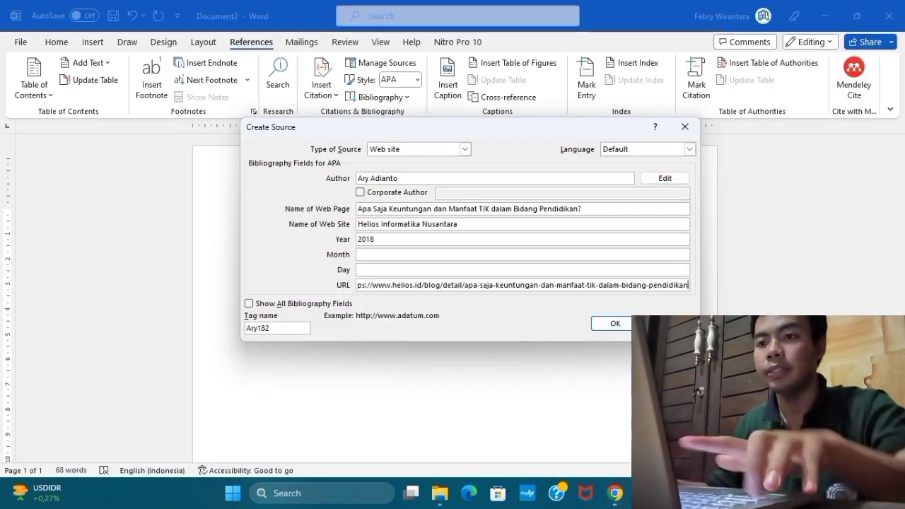
left_click(610, 323)
scroll(455, 282, "down", 3)
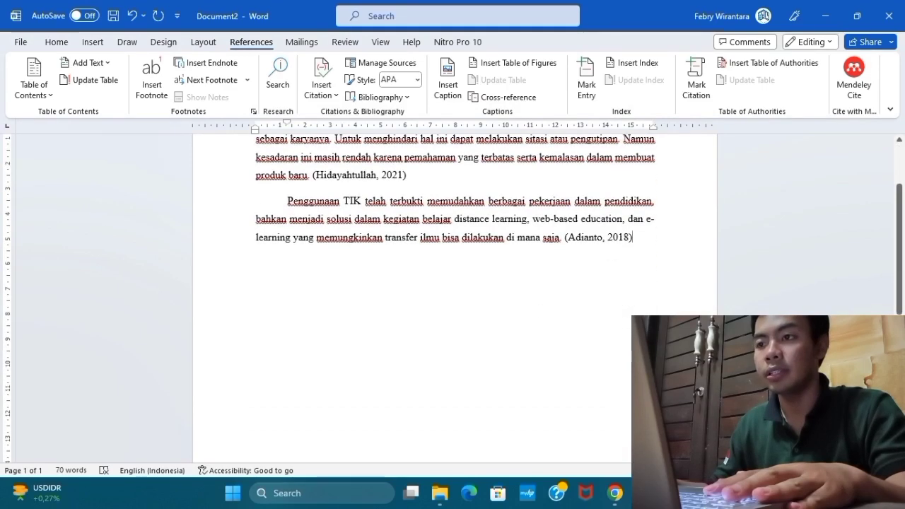
scroll(455, 283, "up", 3)
scroll(455, 283, "down", 2)
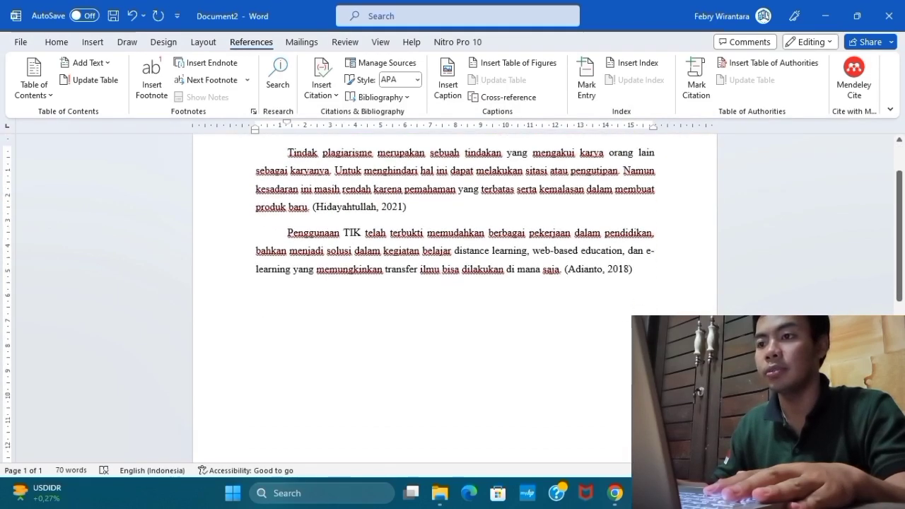
Add the heading text "Daftar Pustaka" on a new line below the second cited paragraph.
key("Return")
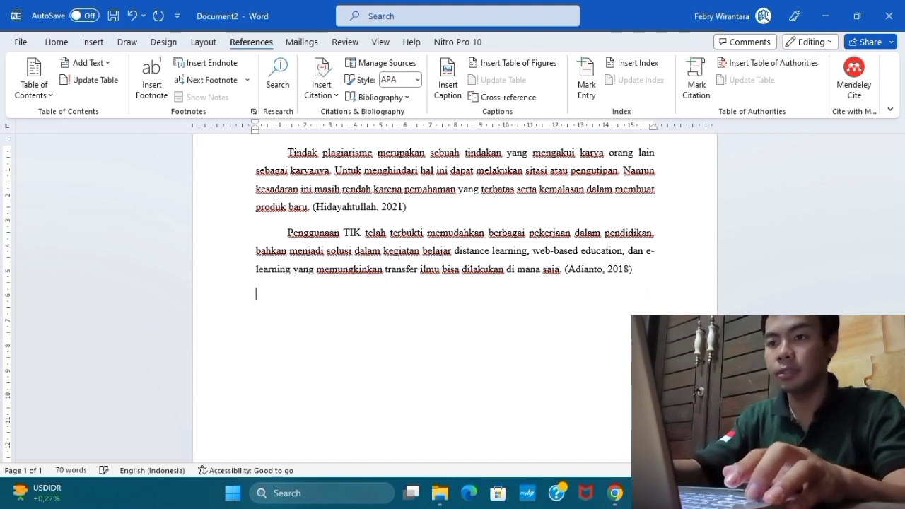
type("Dafta")
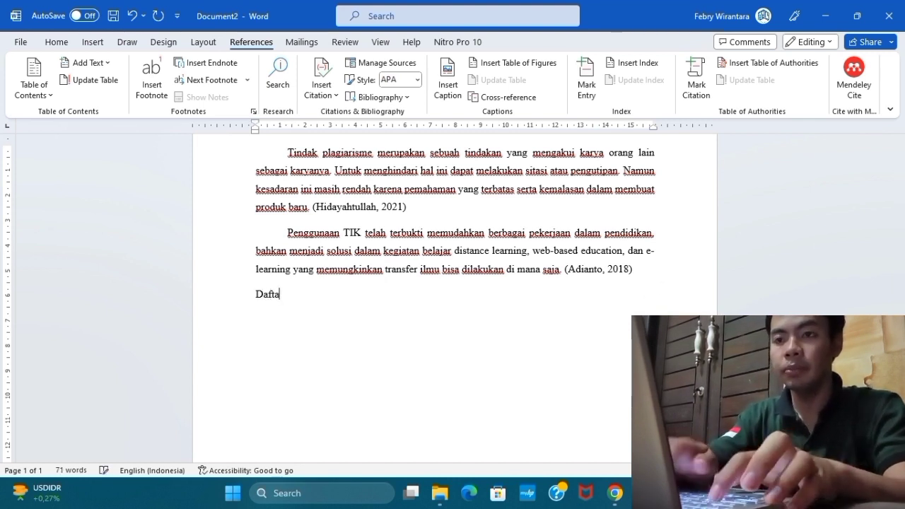
type("r Pusta")
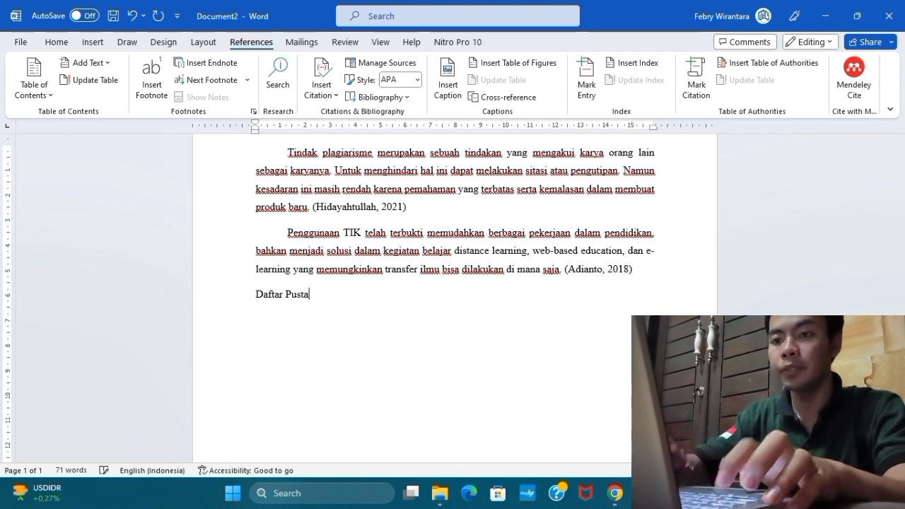
type("ka")
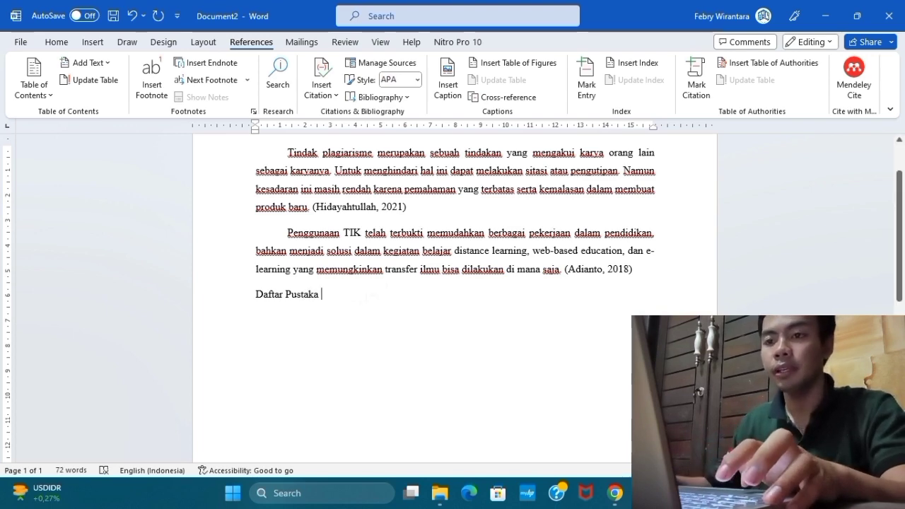
Format the "Daftar Pustaka" heading as bold, 14 pt and centred, and insert an empty line above it.
left_click_drag(327, 300, 253, 299)
left_click(56, 41)
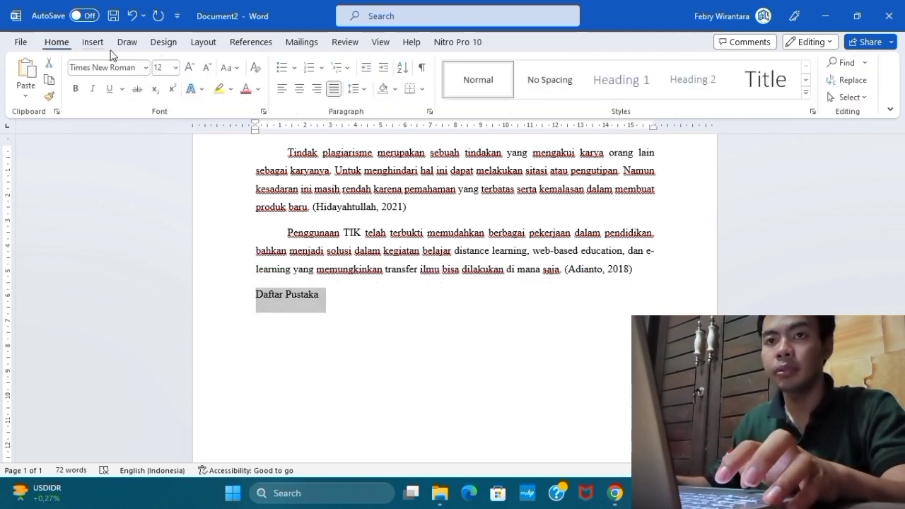
left_click(76, 89)
left_click(191, 67)
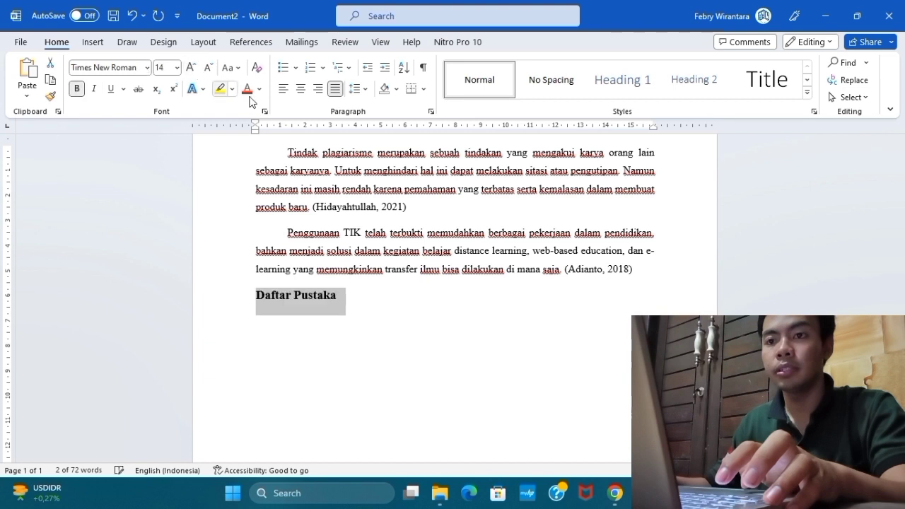
left_click(301, 88)
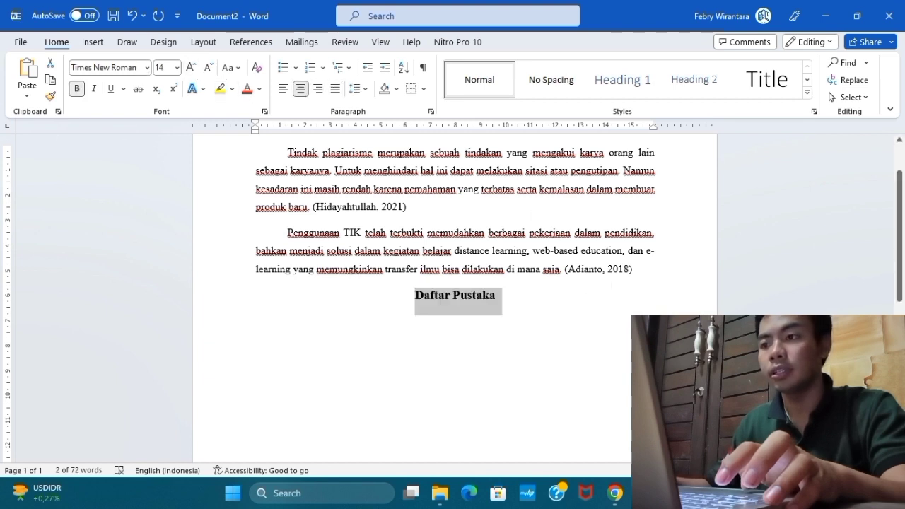
left_click(635, 269)
key("Return")
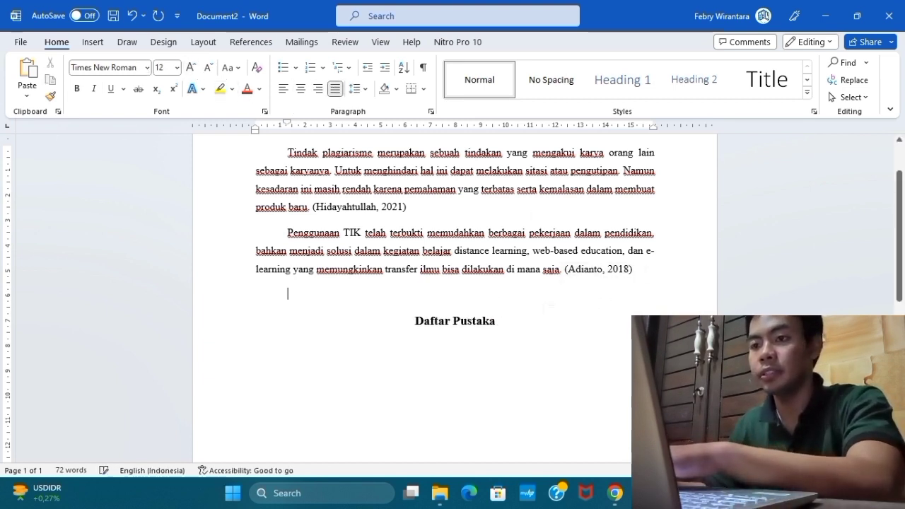
Add an empty line below the "Daftar Pustaka" heading and format it as left-aligned, 12 pt and not bold.
left_click(521, 322)
key("Return")
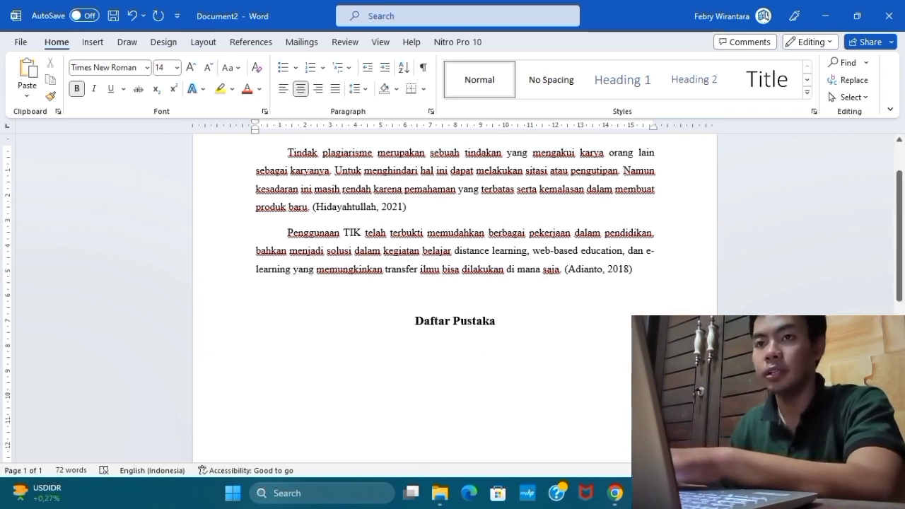
left_click(281, 94)
left_click(177, 67)
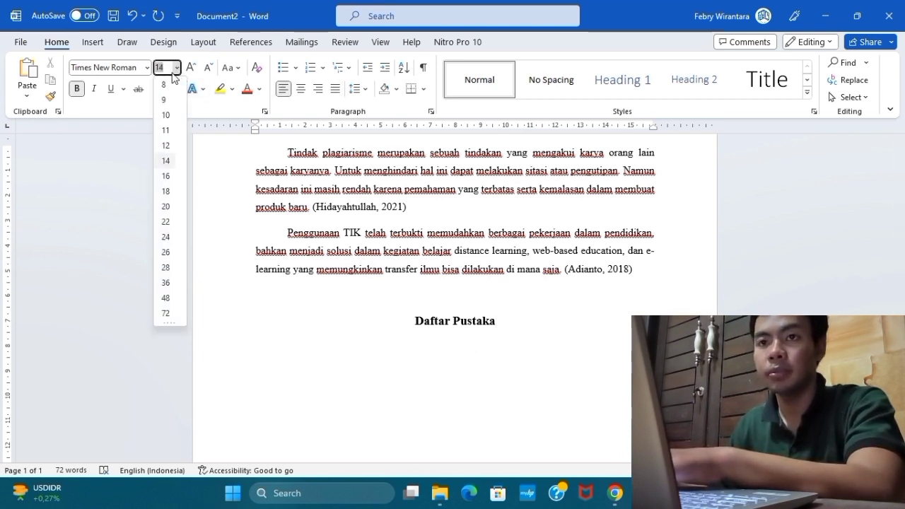
left_click(150, 148)
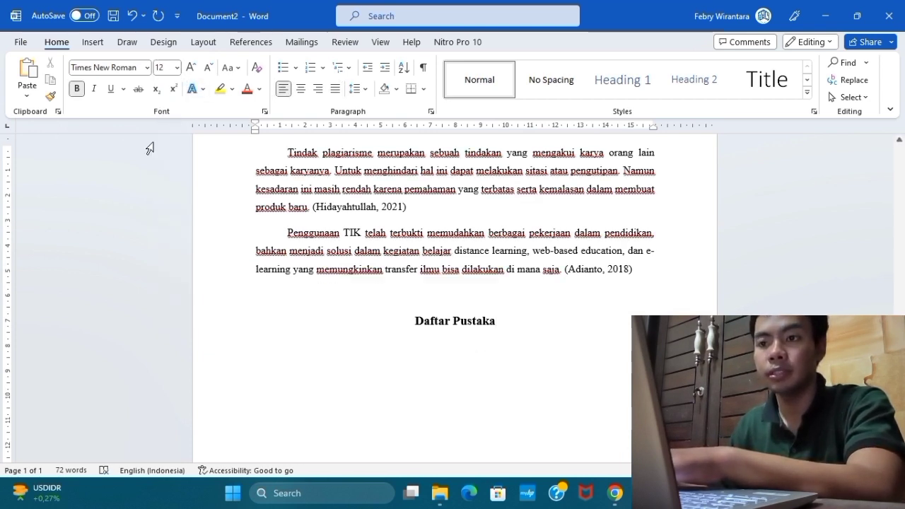
left_click(76, 88)
scroll(314, 300, "down", 3)
scroll(314, 300, "up", 4)
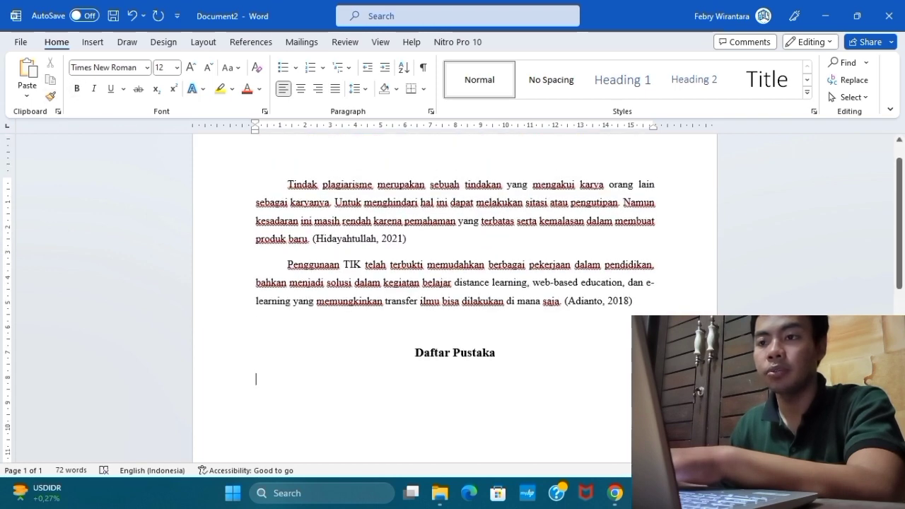
scroll(453, 296, "down", 2)
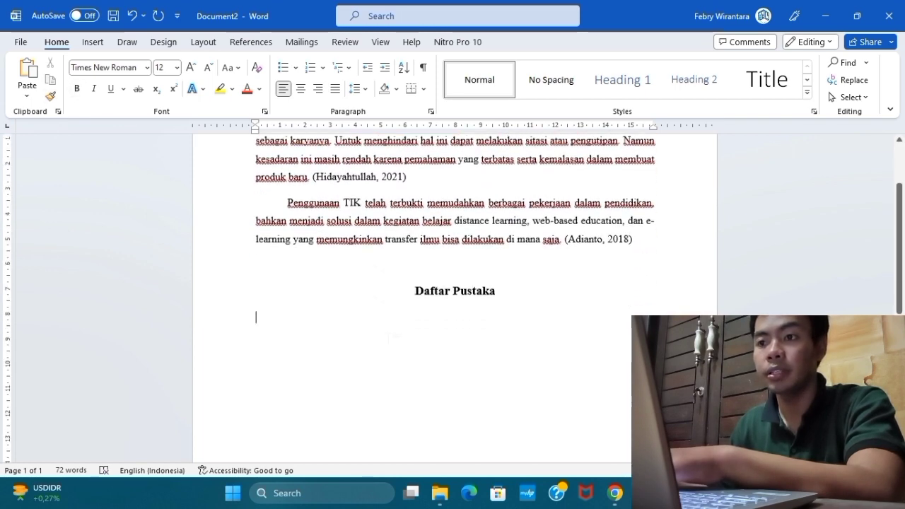
Try the built-in Bibliography layout below the "Daftar Pustaka" heading, removing its own title, and undo both changes.
scroll(388, 282, "up", 1)
left_click(422, 210)
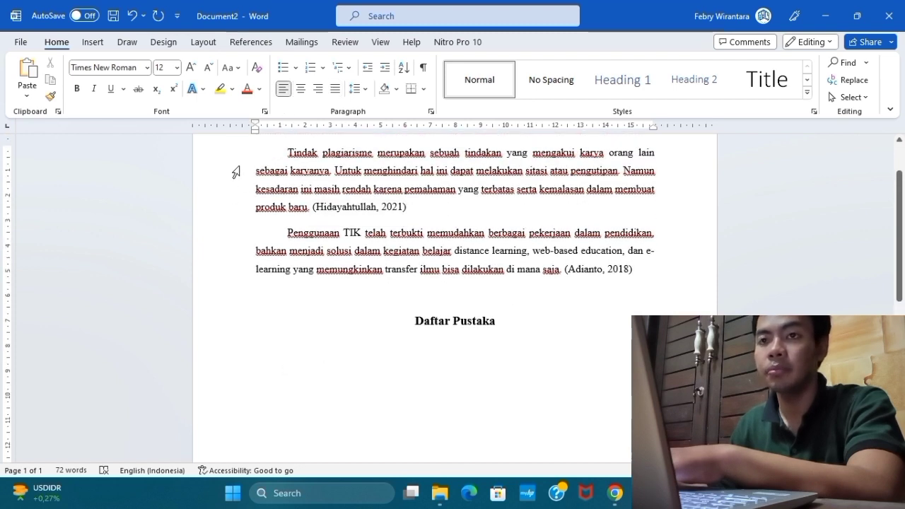
left_click(252, 42)
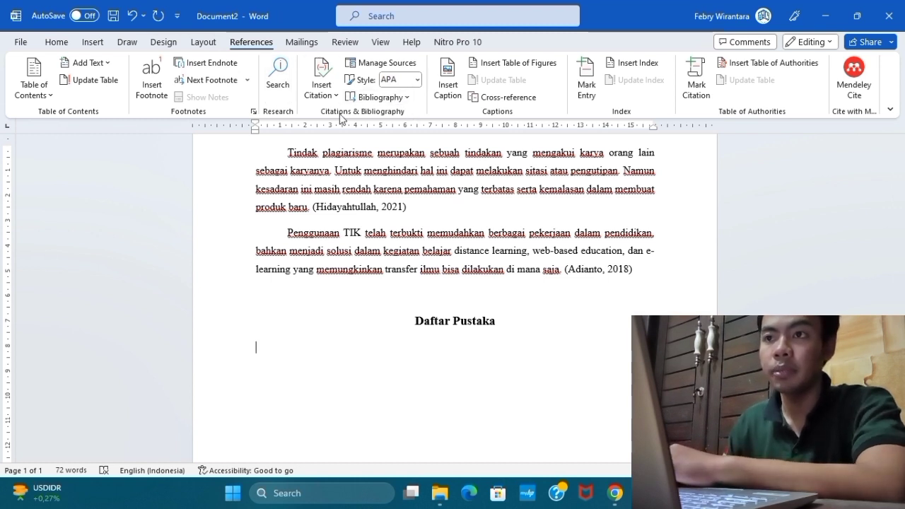
left_click(410, 97)
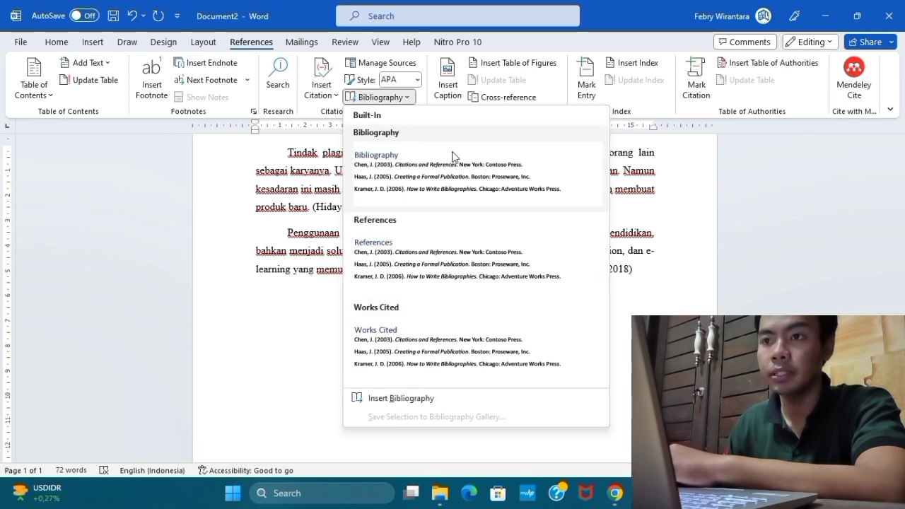
left_click(423, 176)
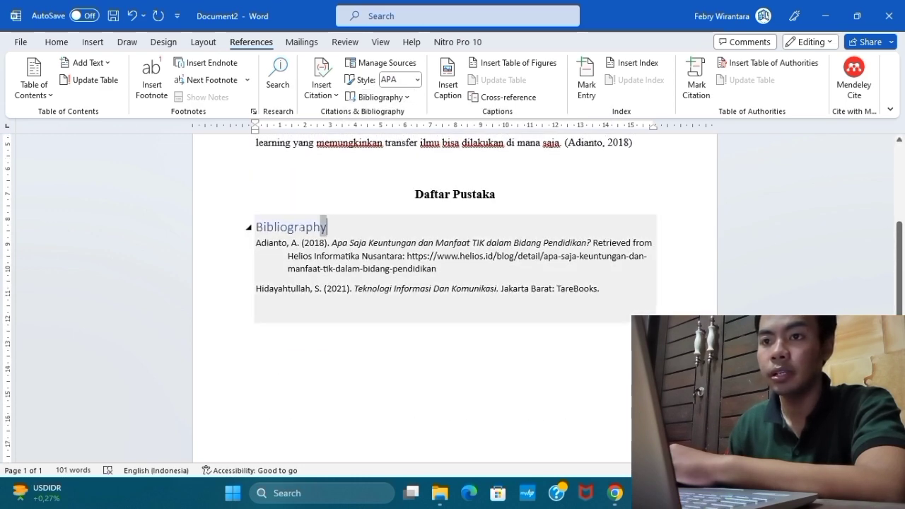
double_click(324, 226)
key("Delete")
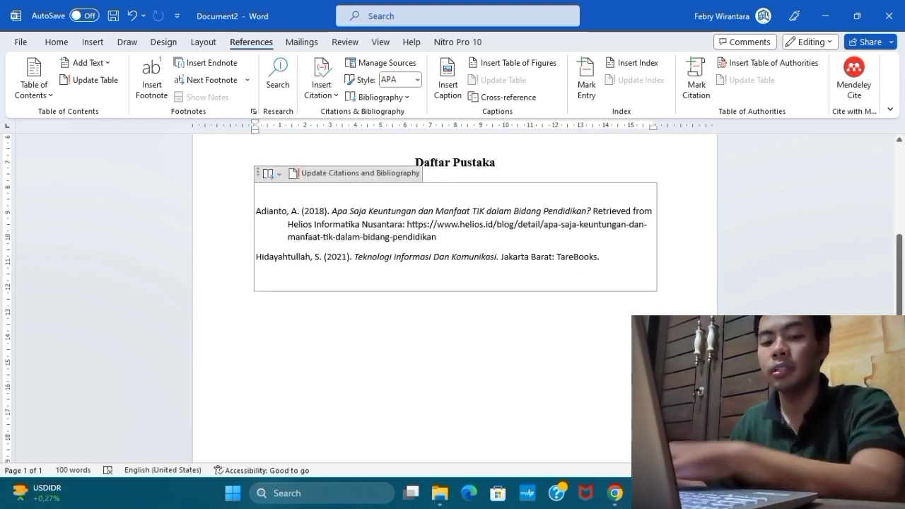
key("ctrl+z")
key("ctrl+z")
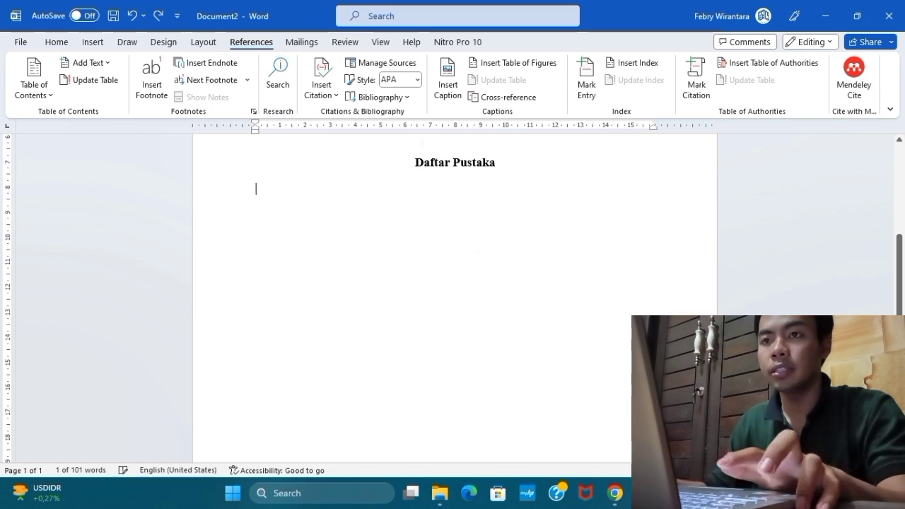
Insert a plain bibliography without a title on the empty line below the "Daftar Pustaka" heading.
left_click(407, 98)
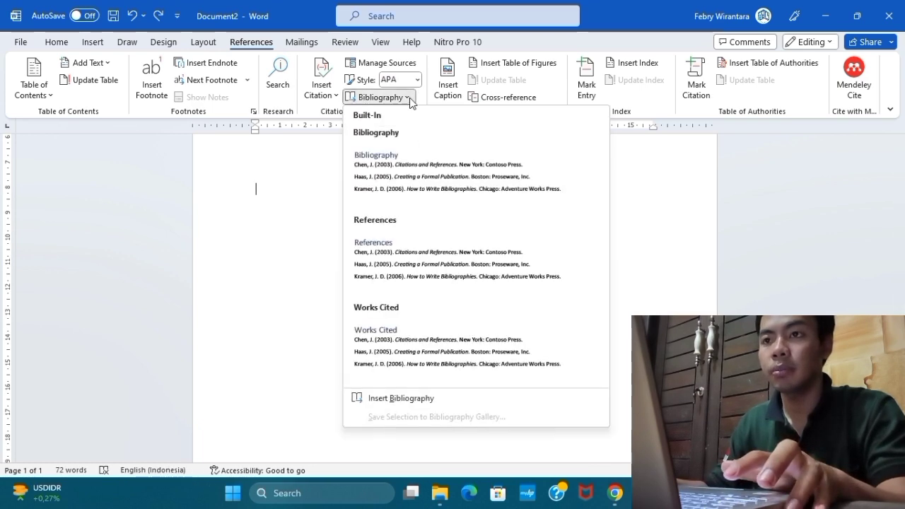
left_click(446, 401)
scroll(428, 356, "up", 4)
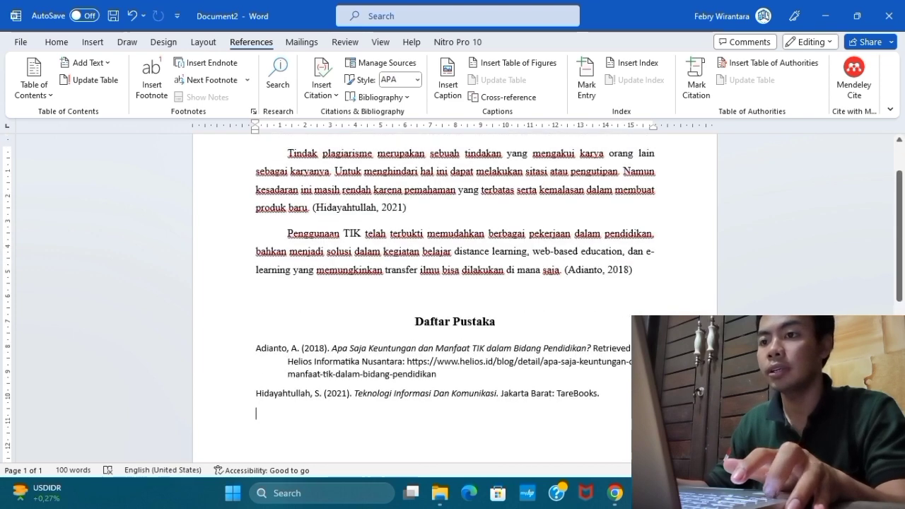
Set the font of all bibliography entries to Times New Roman, 12 pt.
scroll(428, 356, "down", 4)
left_click_drag(606, 236, 255, 188)
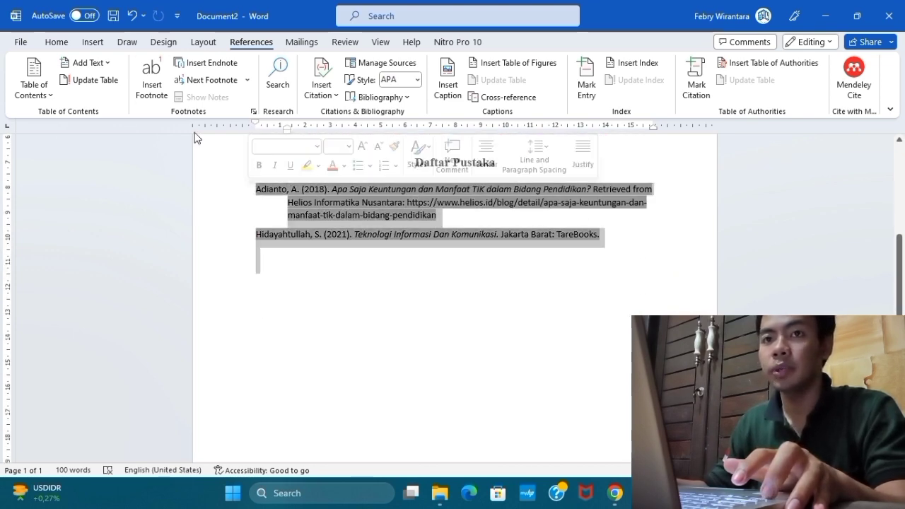
left_click(58, 42)
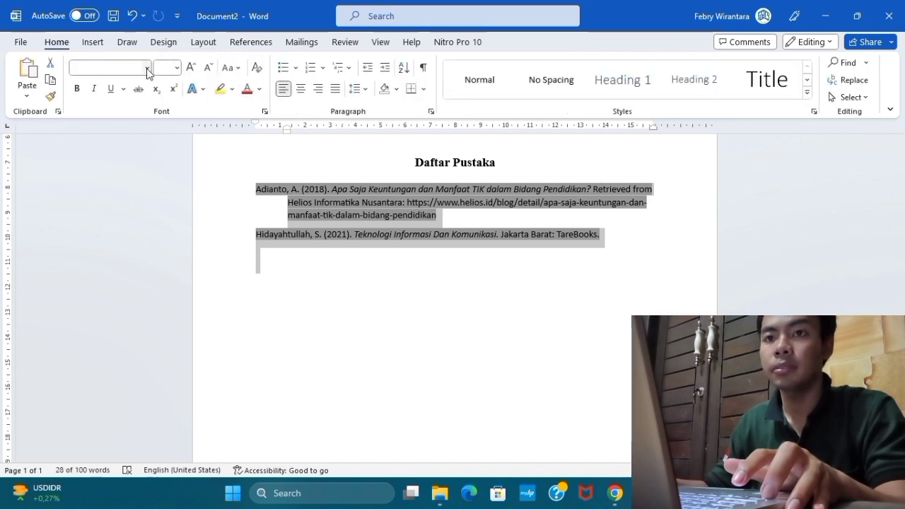
left_click(146, 68)
left_click(145, 163)
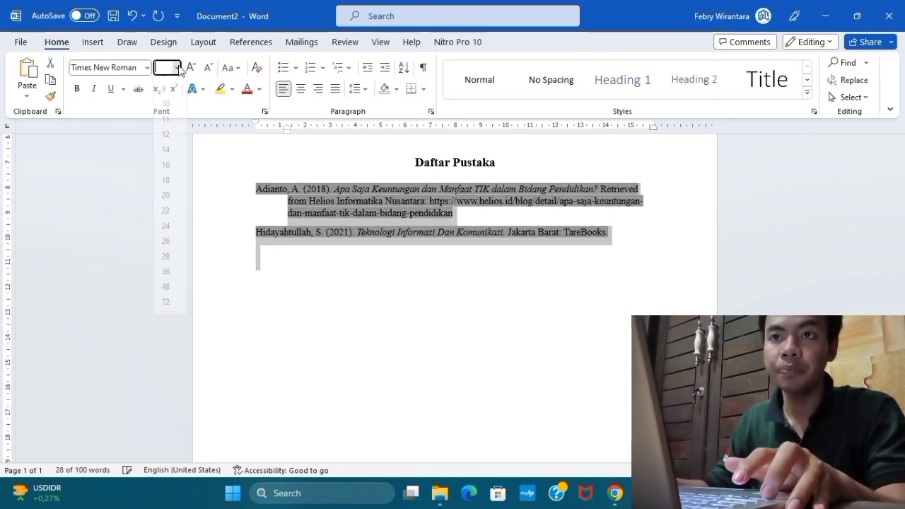
left_click(177, 68)
left_click(165, 145)
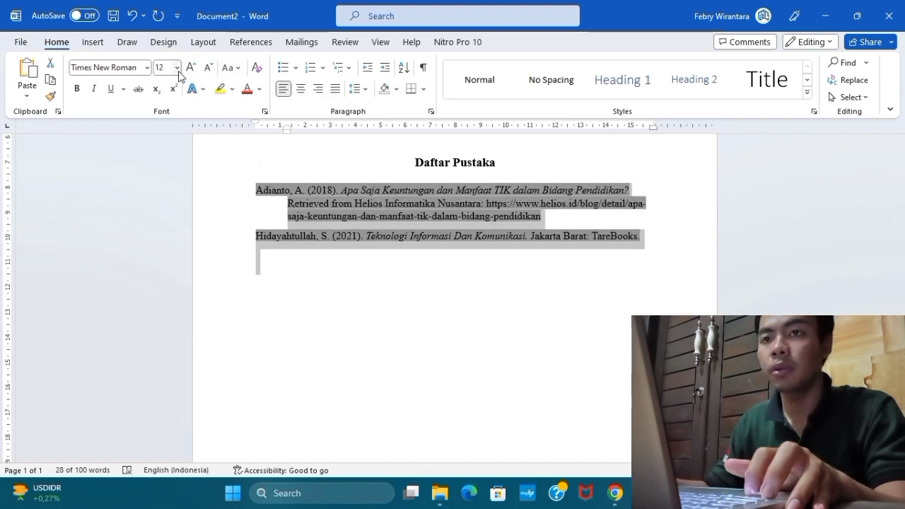
Justify the bibliography entries and set their line spacing to 1,5.
left_click(336, 94)
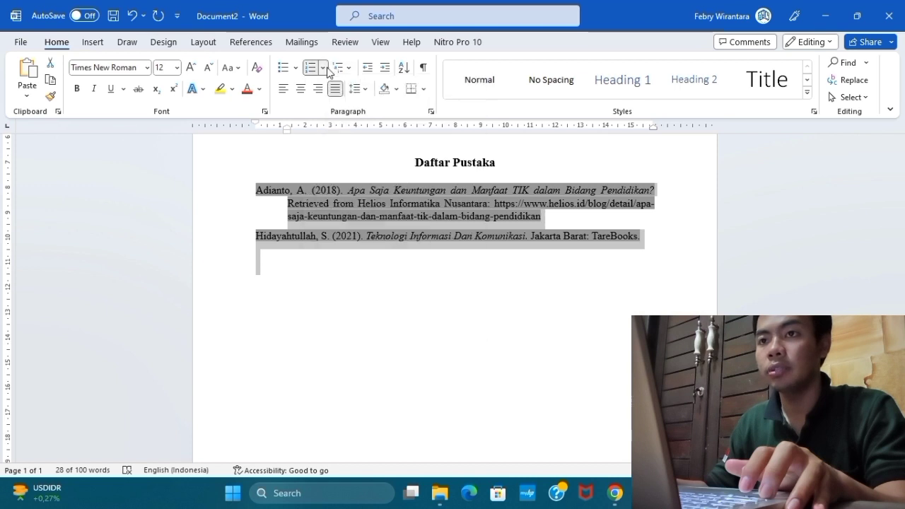
left_click(356, 88)
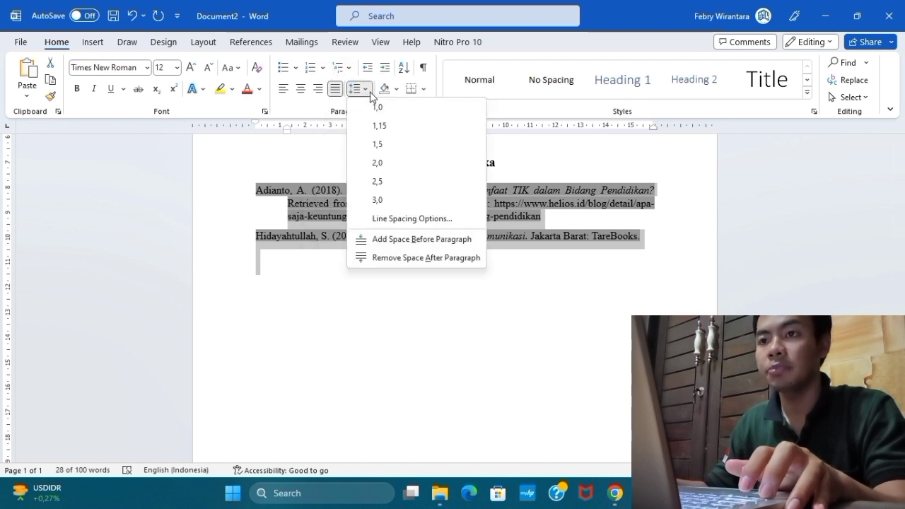
left_click(392, 146)
left_click(256, 276)
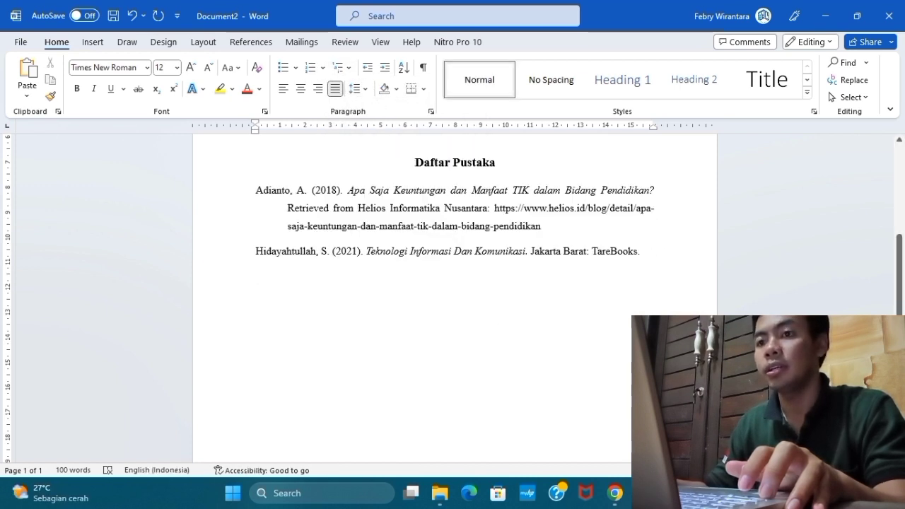
Delete the words "Retrieved from" in the Helios website entry of the bibliography.
key("shift+Up")
key("shift+Up")
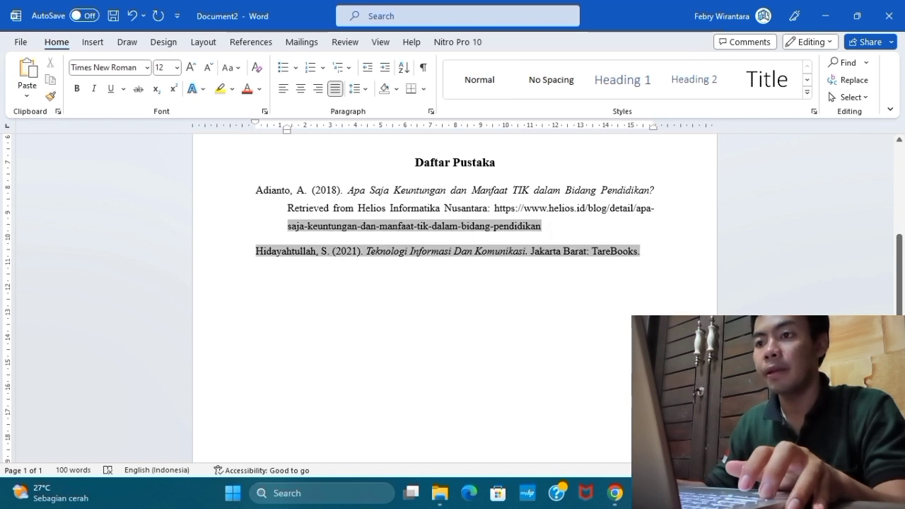
key("shift+Up")
key("shift+Up")
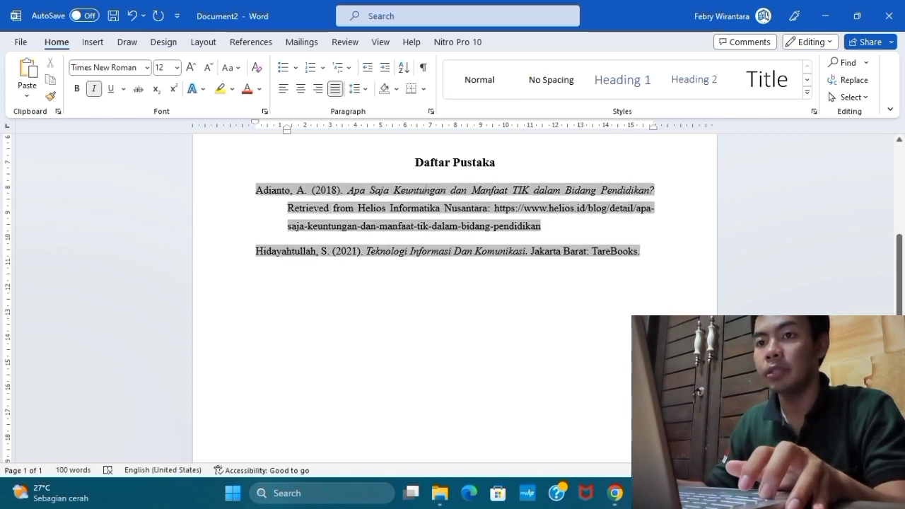
scroll(425, 317, "up", 3)
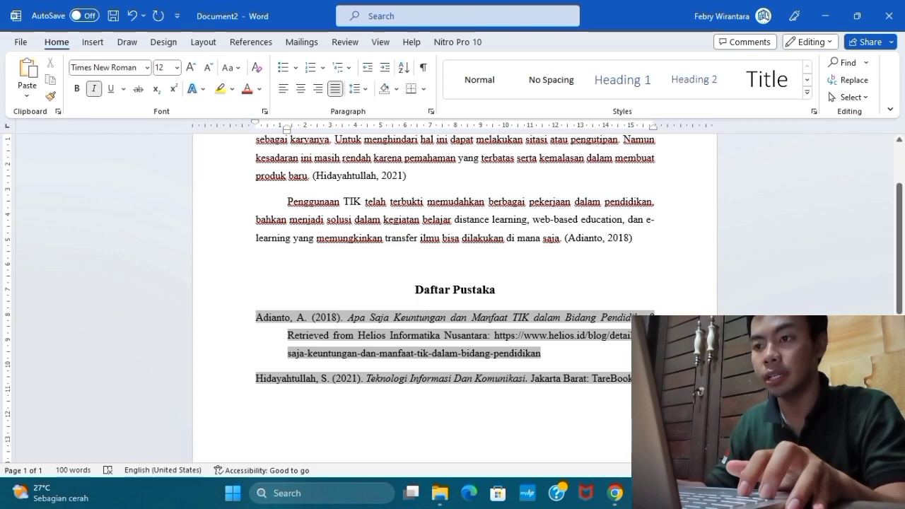
scroll(427, 317, "down", 2)
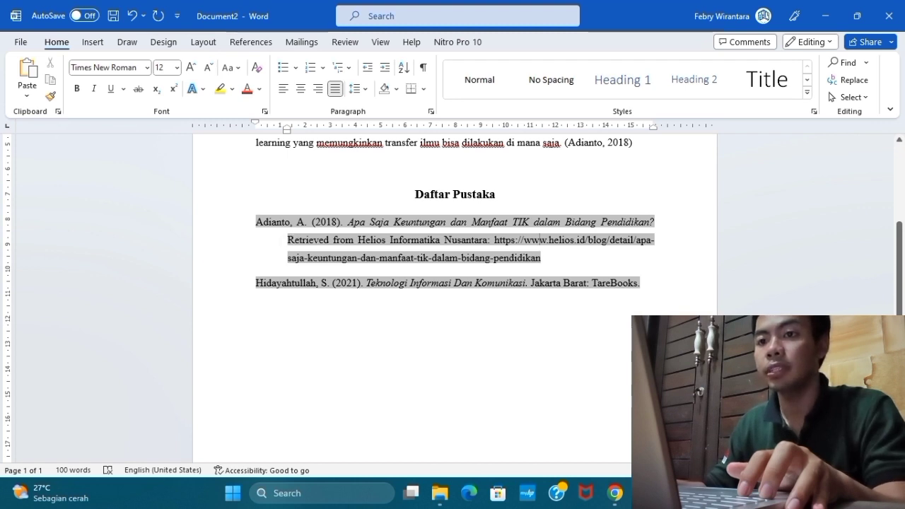
left_click_drag(287, 239, 357, 241)
key("Delete")
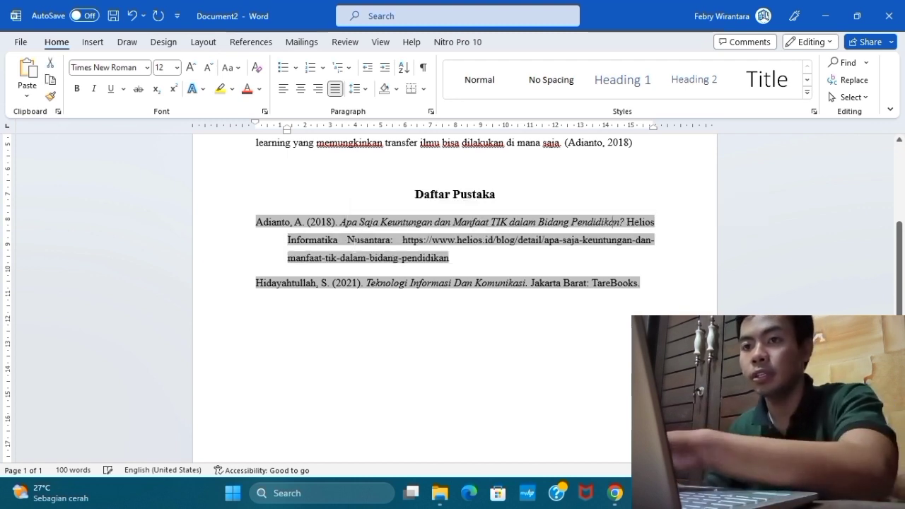
Append ".Diakses pada 14 Juni 2023" to the end of the Helios website entry in the bibliography.
left_click(457, 258)
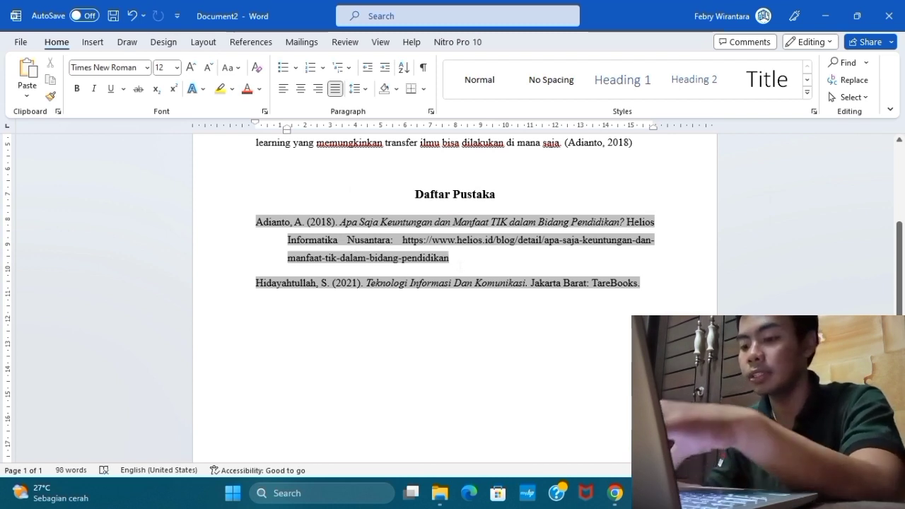
type(".")
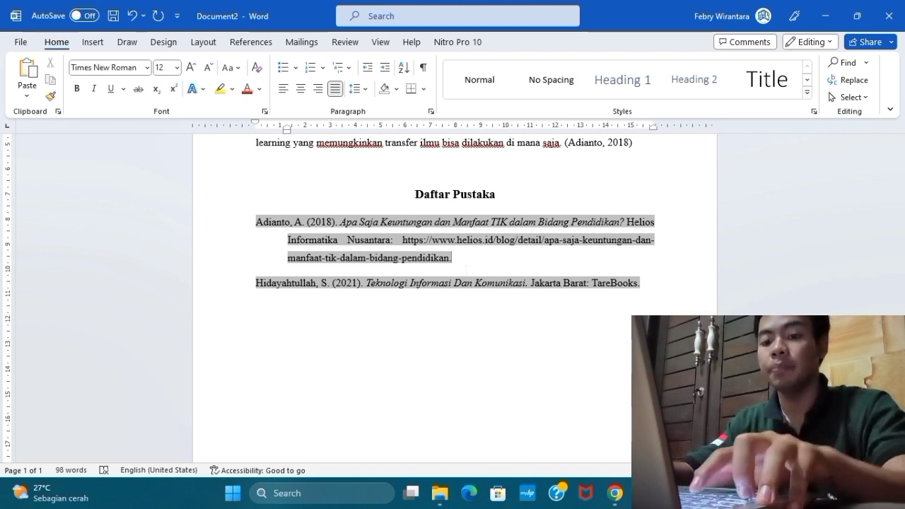
type("Di")
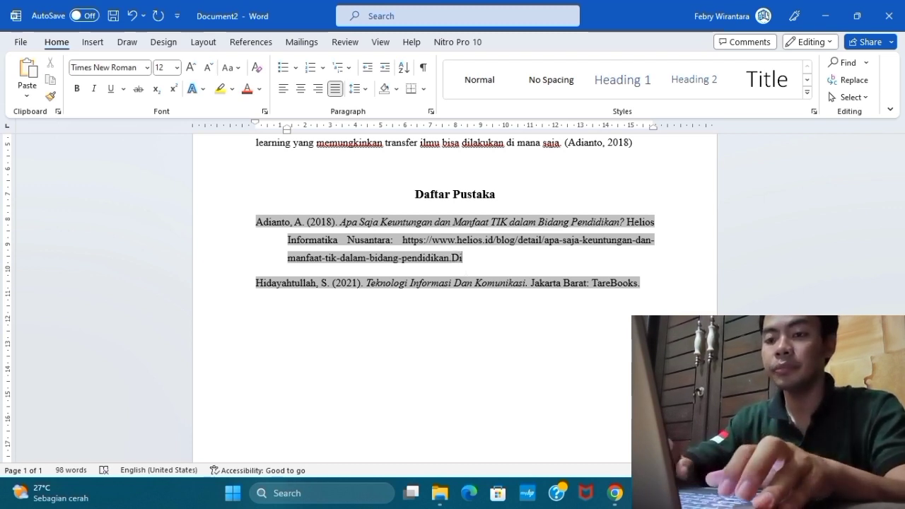
type("akses")
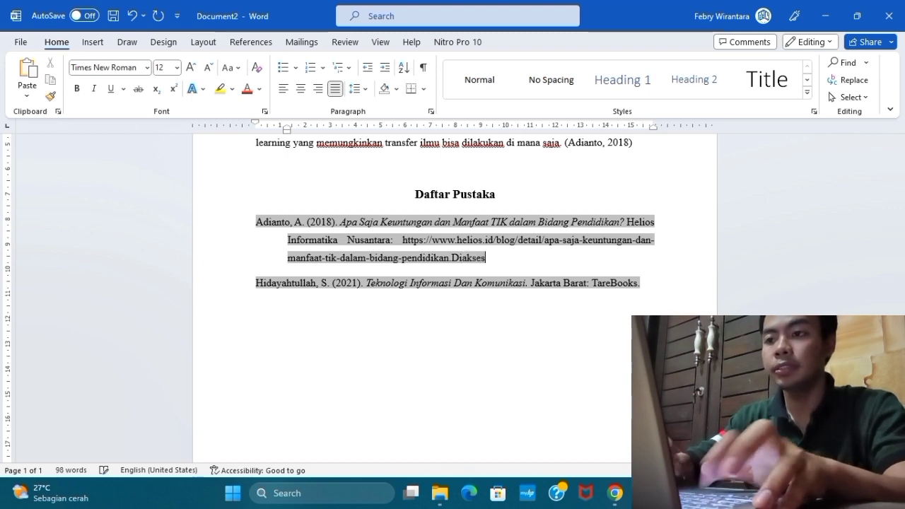
key("BackSpace")
key("BackSpace")
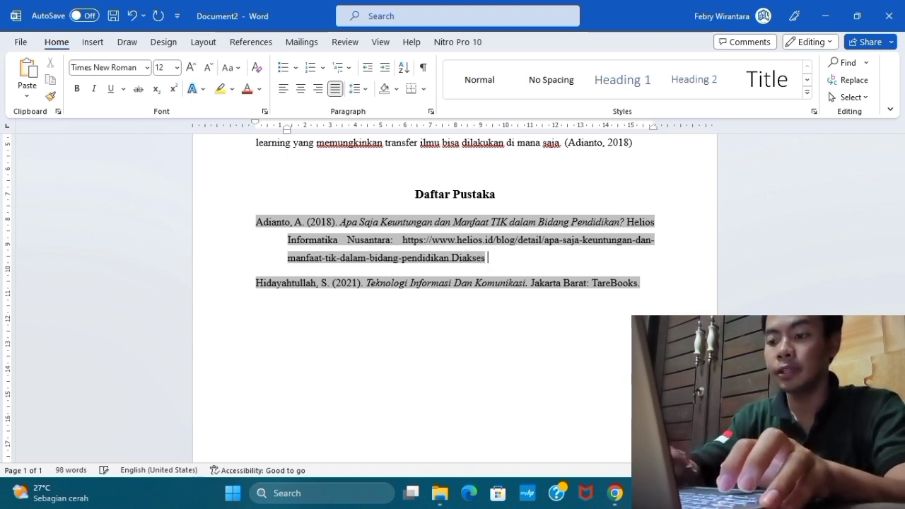
type("pada ")
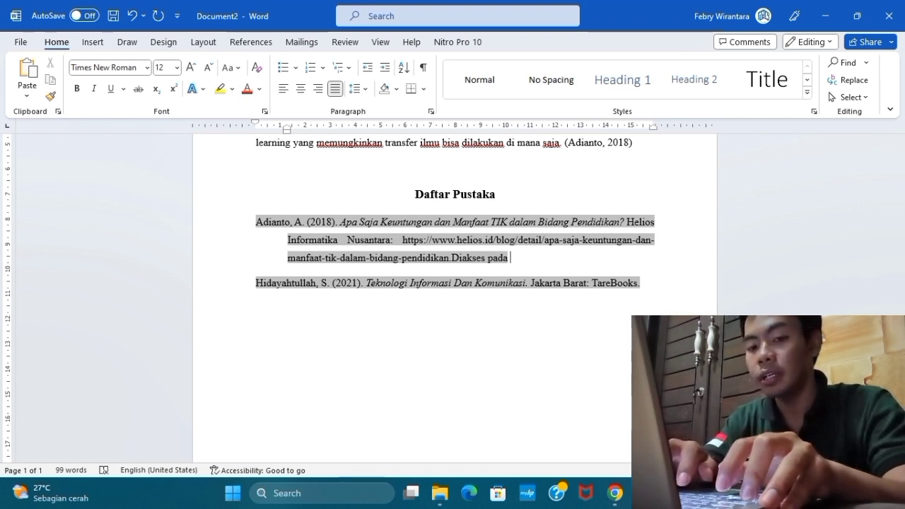
type("1")
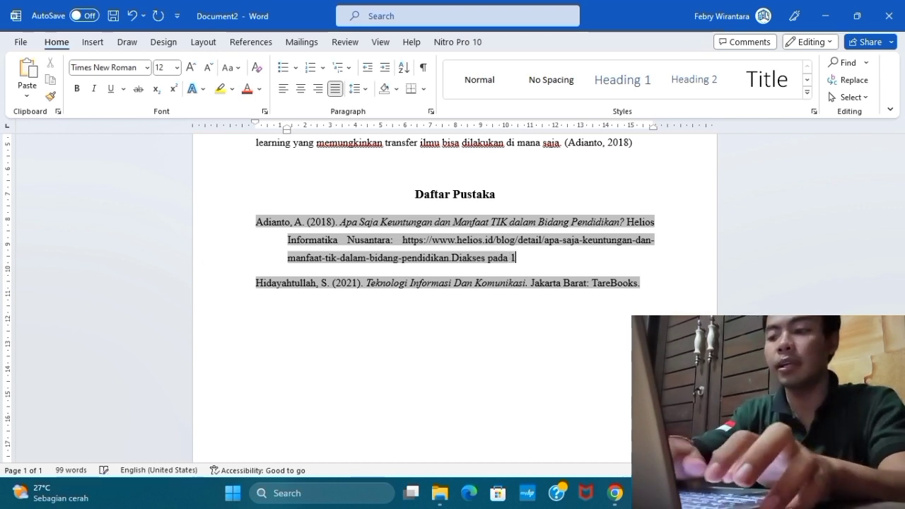
type("4 Juni ")
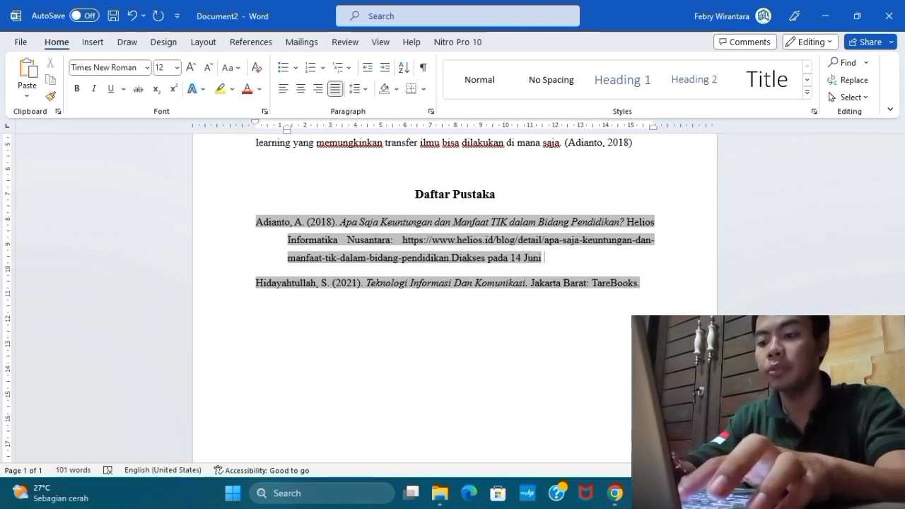
type("20")
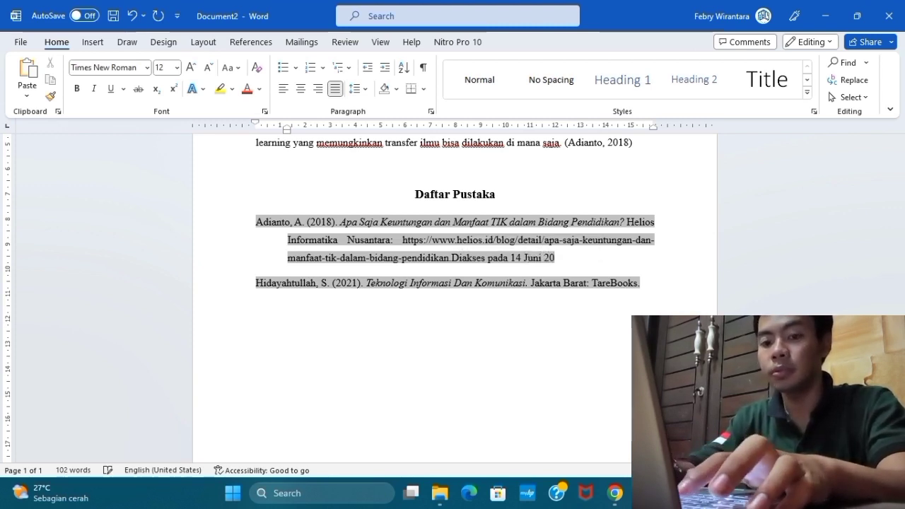
type("23")
left_click(336, 312)
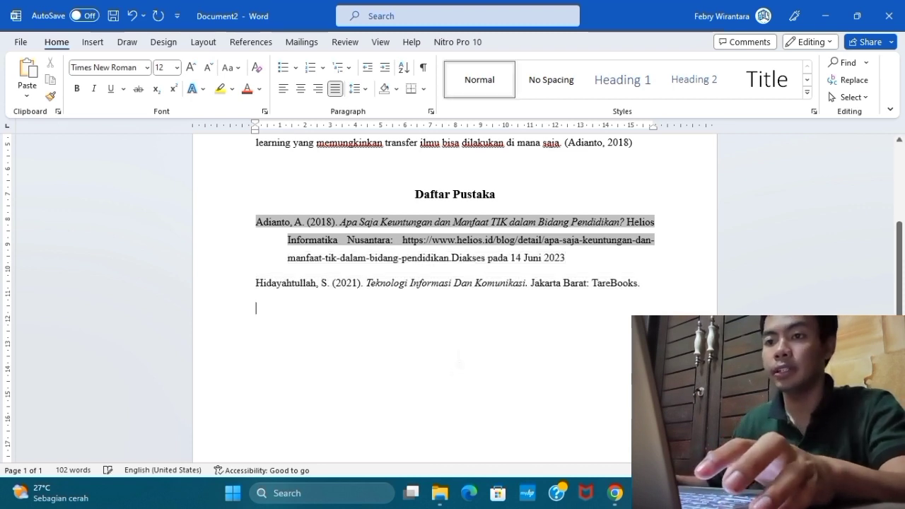
Examine the two cited paragraphs and the matching entries under the "Daftar Pustaka" heading.
scroll(336, 253, "up", 2)
left_click(336, 253)
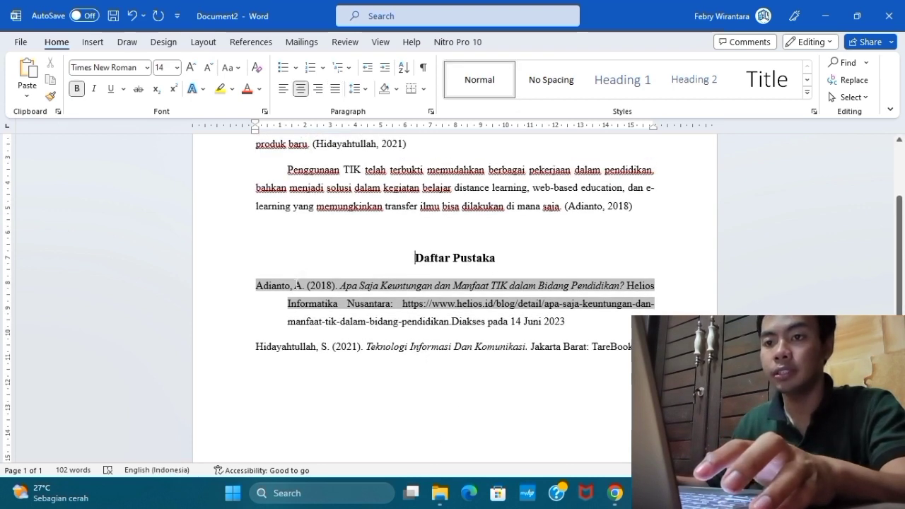
left_click(391, 395)
scroll(391, 394, "down", 3)
scroll(391, 393, "up", 6)
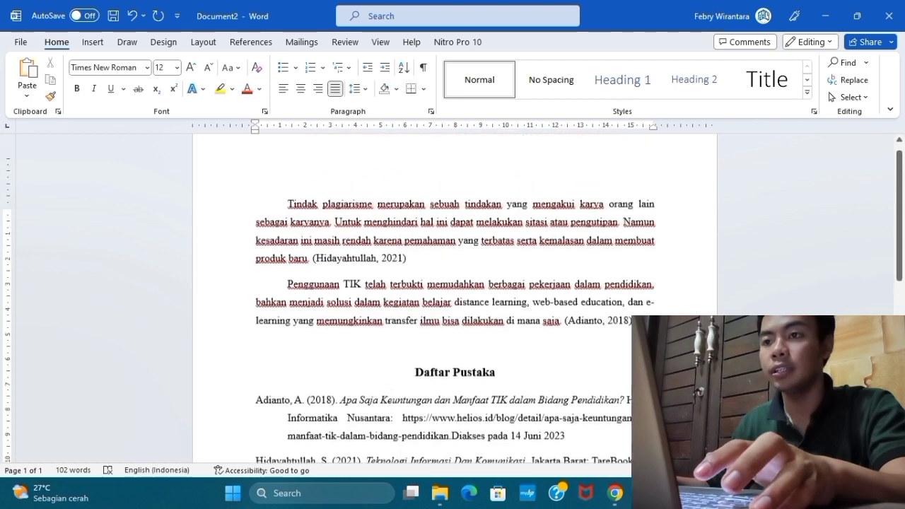
scroll(396, 385, "down", 3)
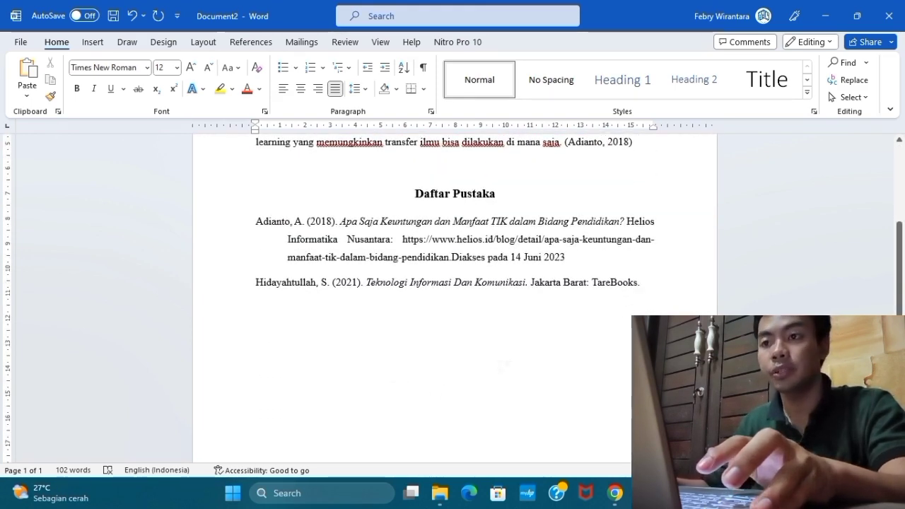
scroll(452, 297, "up", 4)
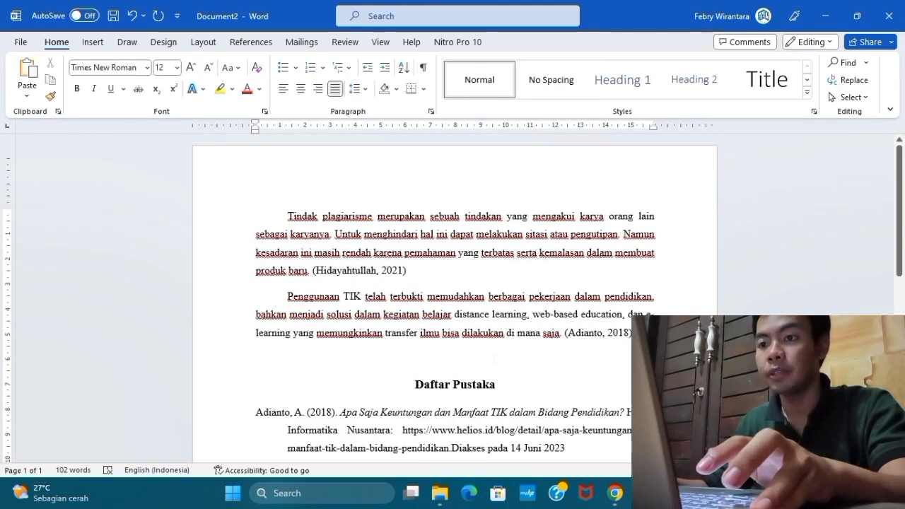
scroll(453, 297, "down", 4)
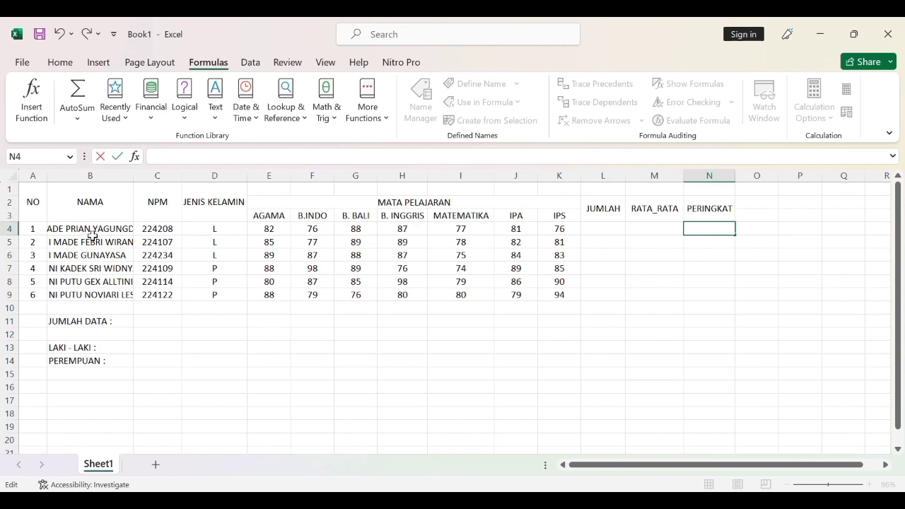
Enter =COUNT(A4:A9) in cell C11 beside "JUMLAH DATA :" to count the student records.
left_click(147, 328)
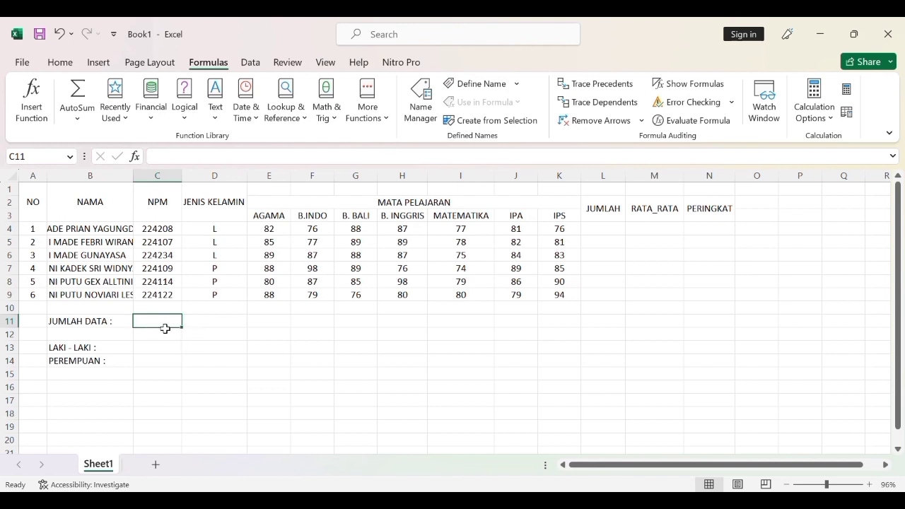
type("=")
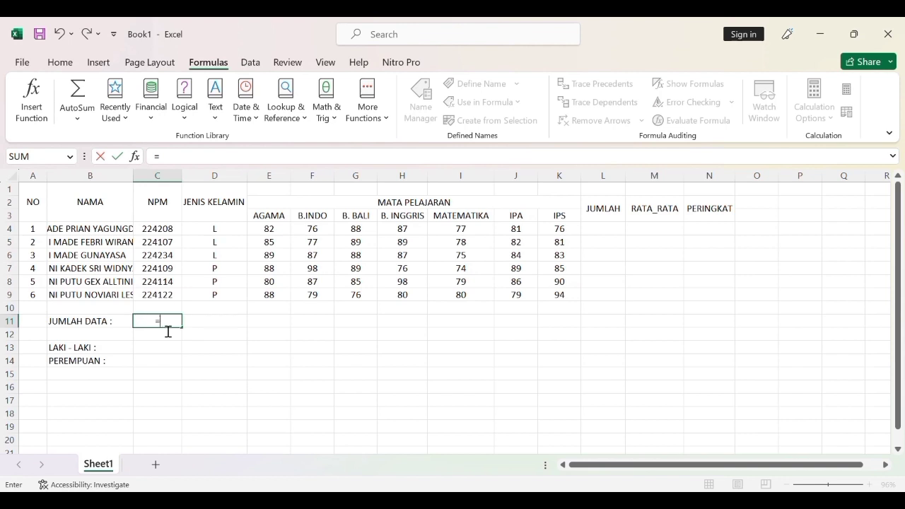
type("COUNT(")
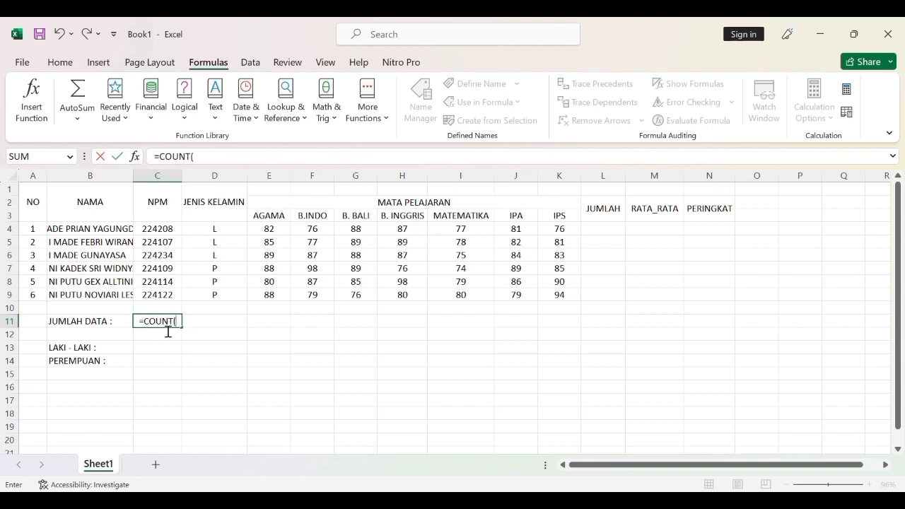
left_click(41, 231)
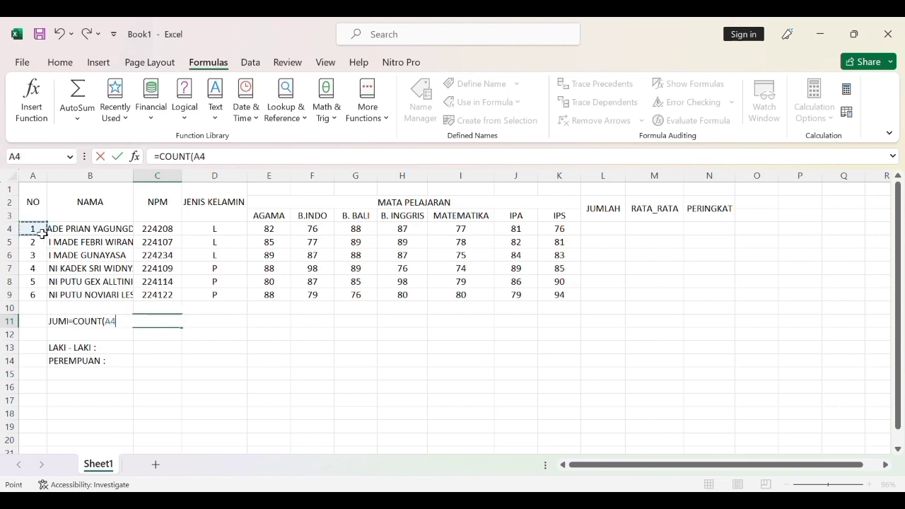
left_click_drag(42, 233, 40, 302)
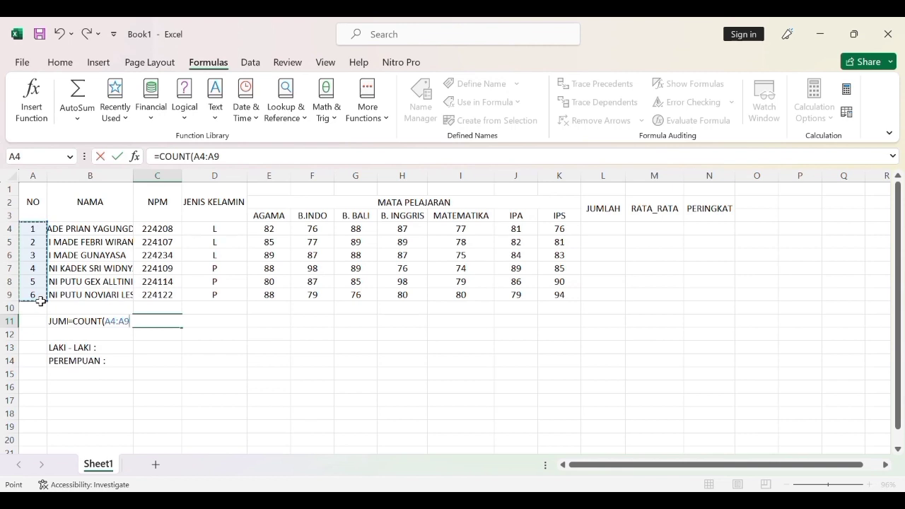
type(")")
key("Return")
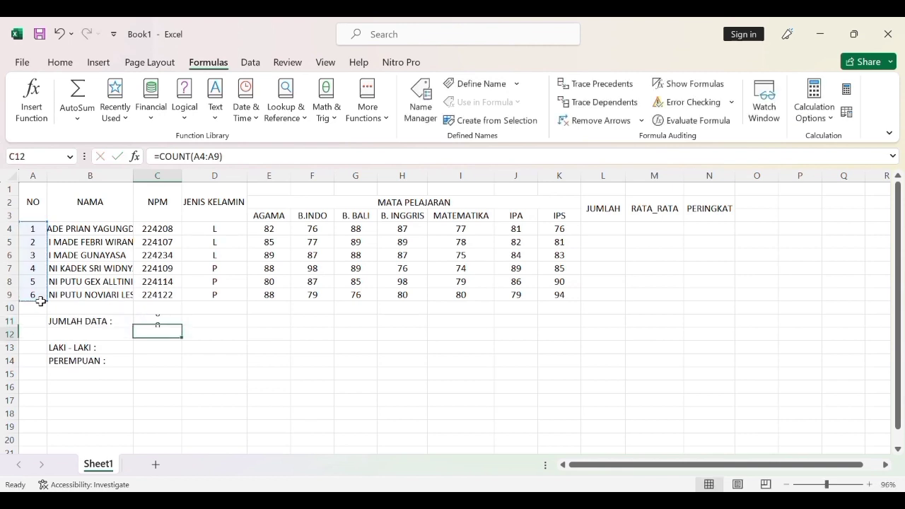
left_click(160, 322)
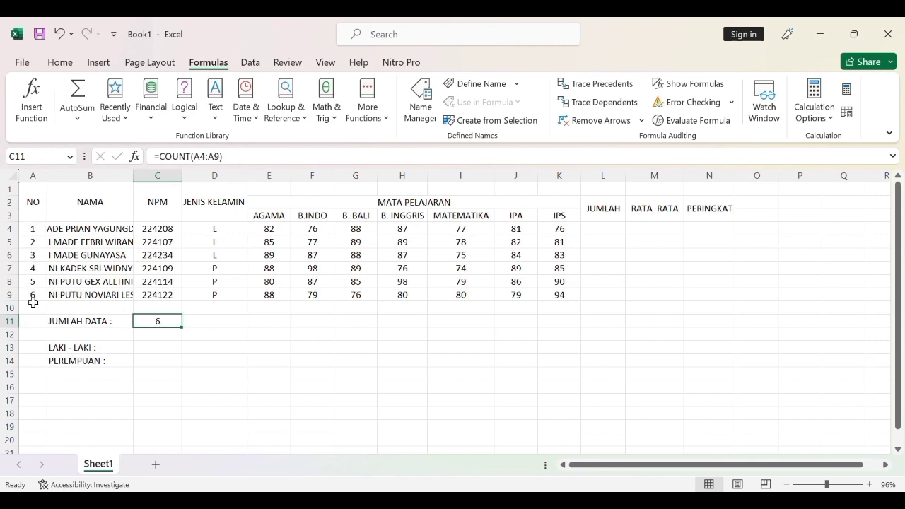
Enter =COUNTIF(D4:D9;"L") in cell C13 beside "LAKI - LAKI :" to count the male students.
left_click(143, 352)
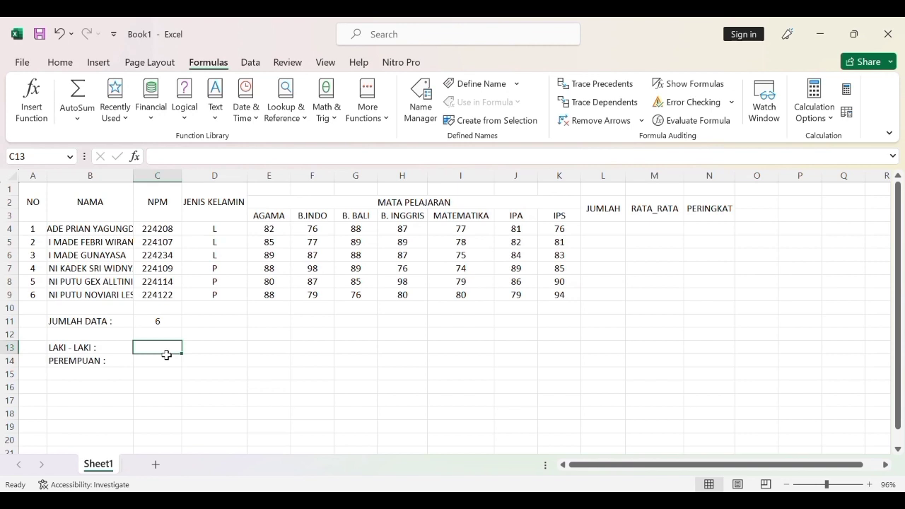
type("=")
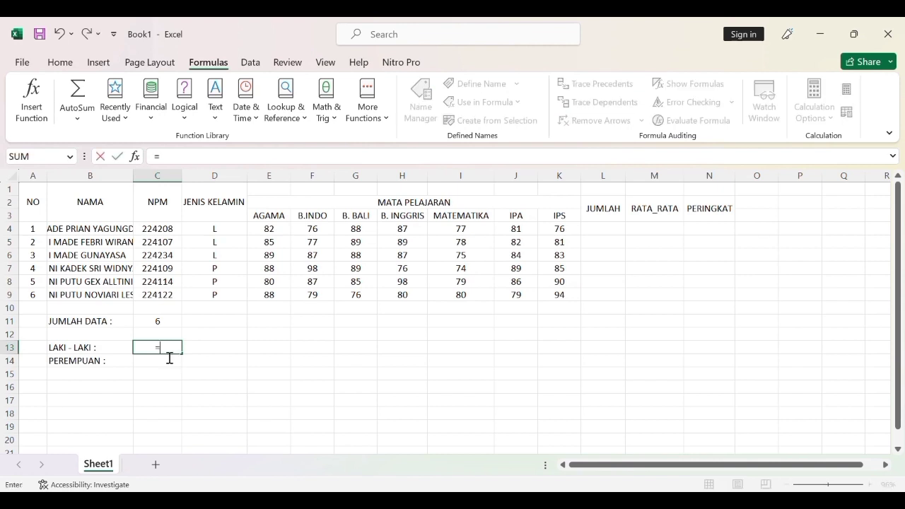
type("COUNTIF")
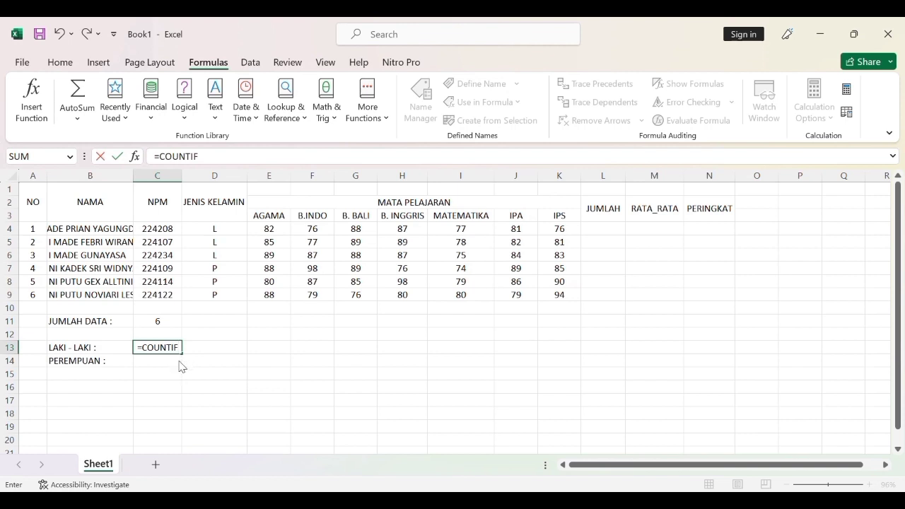
type("(")
left_click(211, 230)
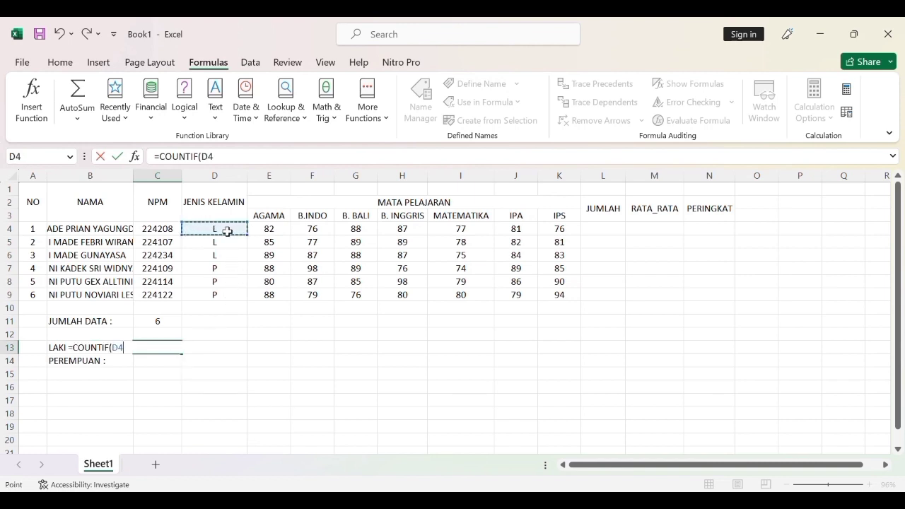
left_click_drag(228, 232, 234, 303)
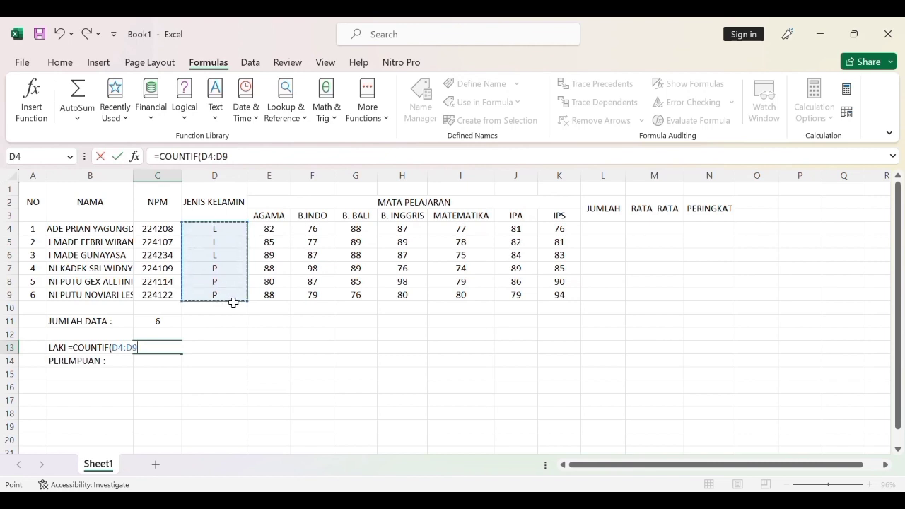
type(";")
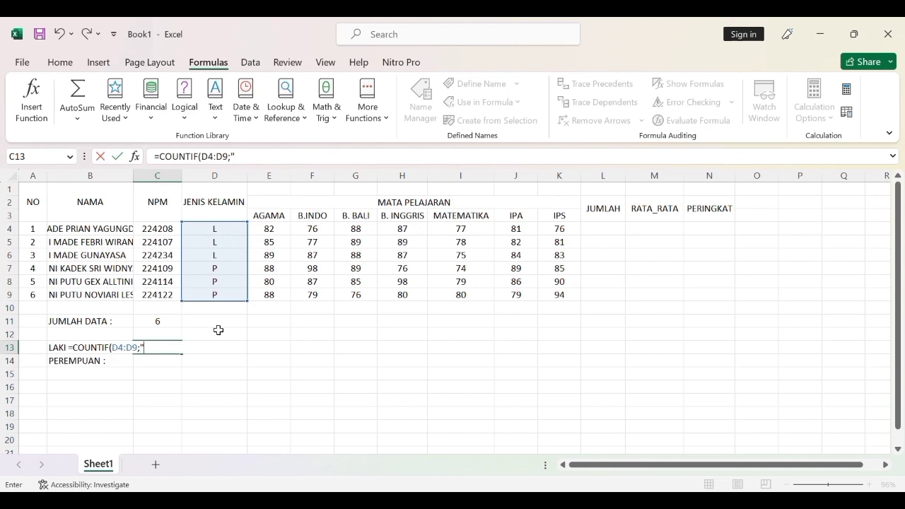
left_click(160, 356)
key("Return")
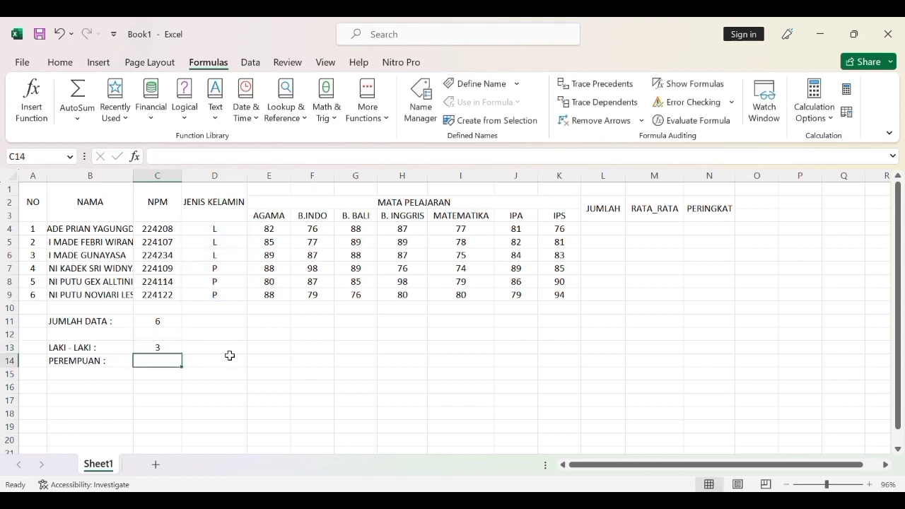
left_click(160, 348)
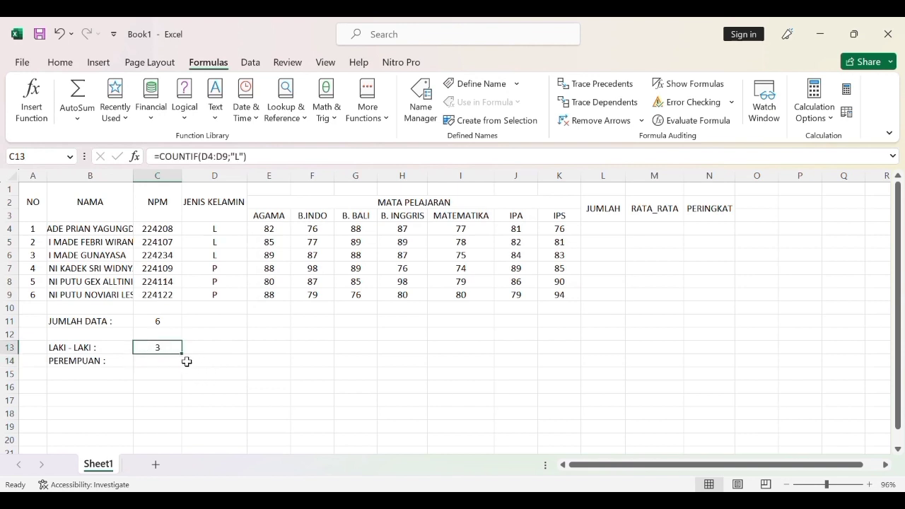
Enter =COUNTIF(D4:D9;"P") in cell C14 beside "PEREMPUAN :" to count the female students.
left_click(151, 364)
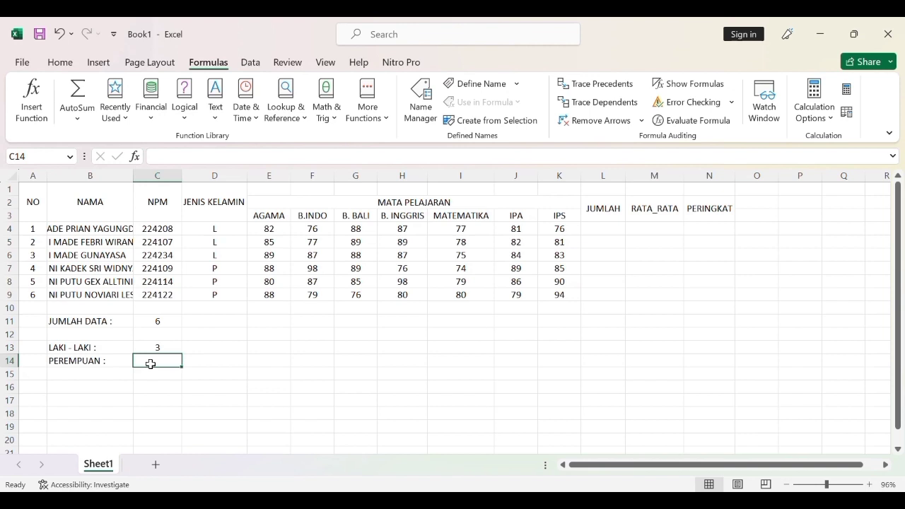
type("=")
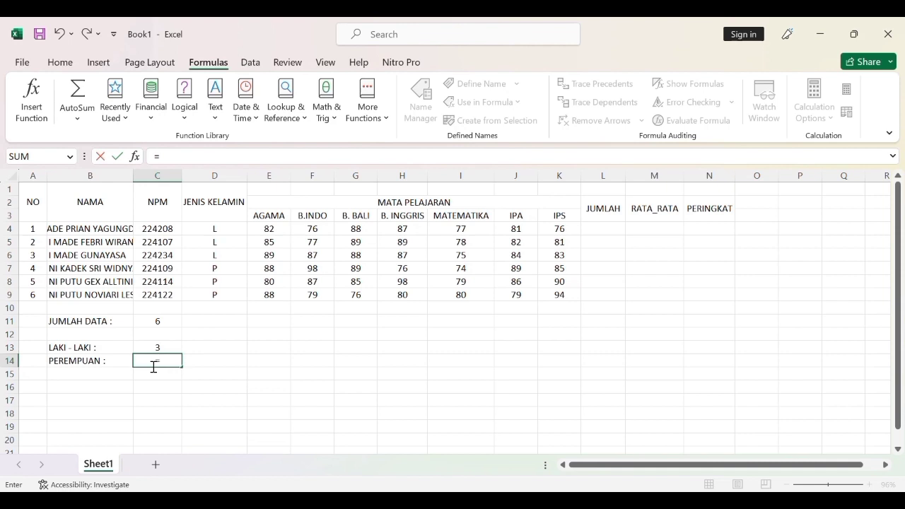
type("COUNTIF")
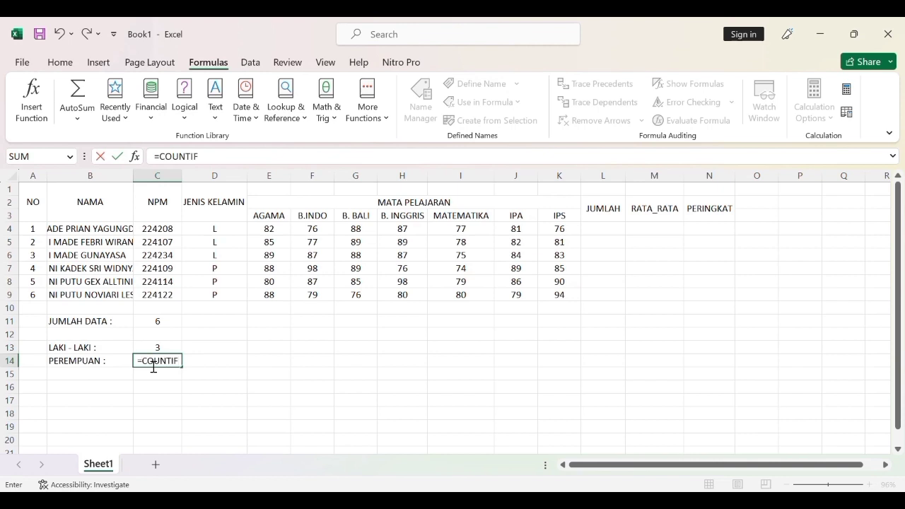
type("(")
left_click(237, 234)
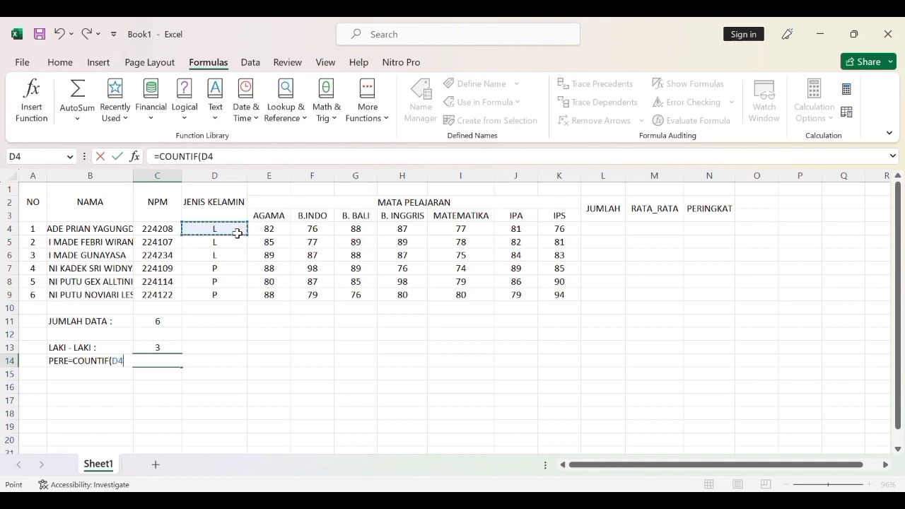
left_click_drag(238, 233, 235, 299)
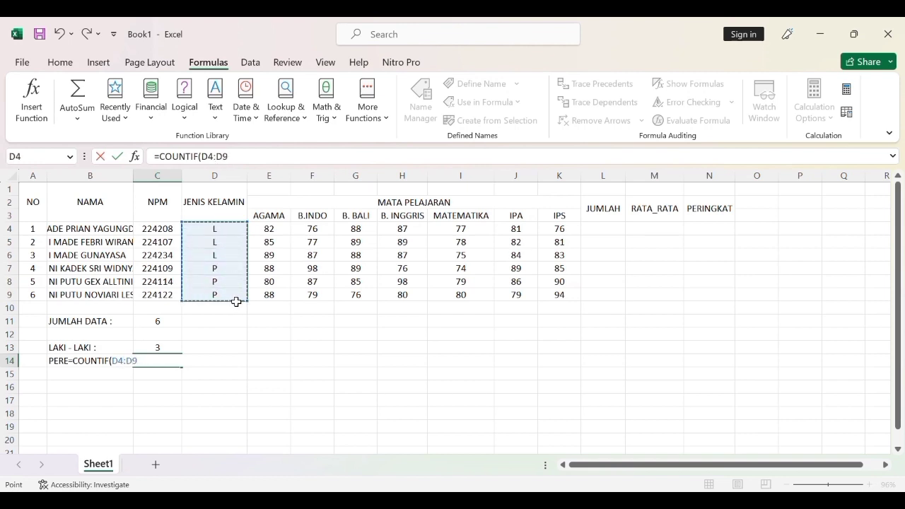
type(";")
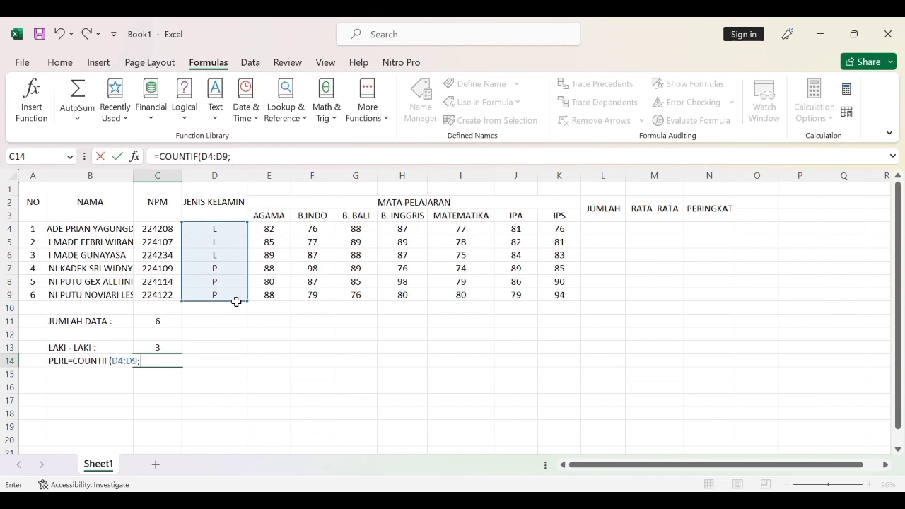
type("\"P\")")
key("Return")
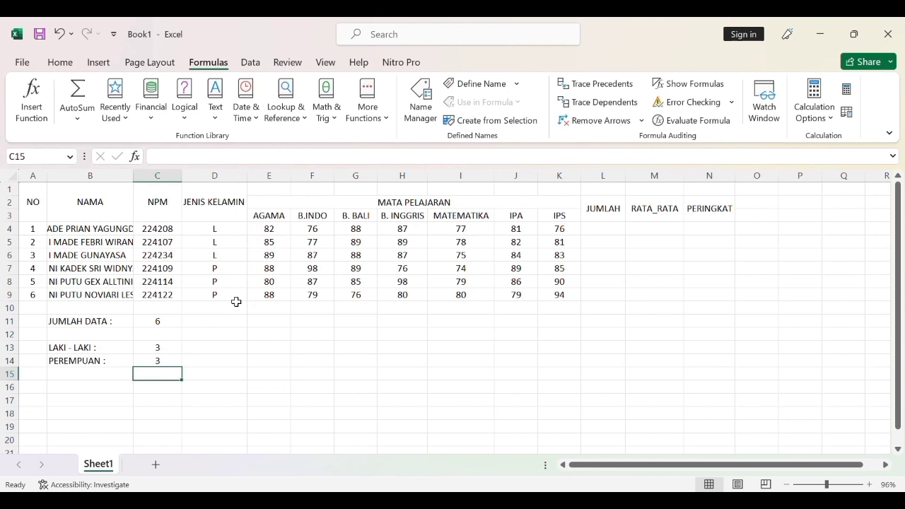
left_click(254, 353)
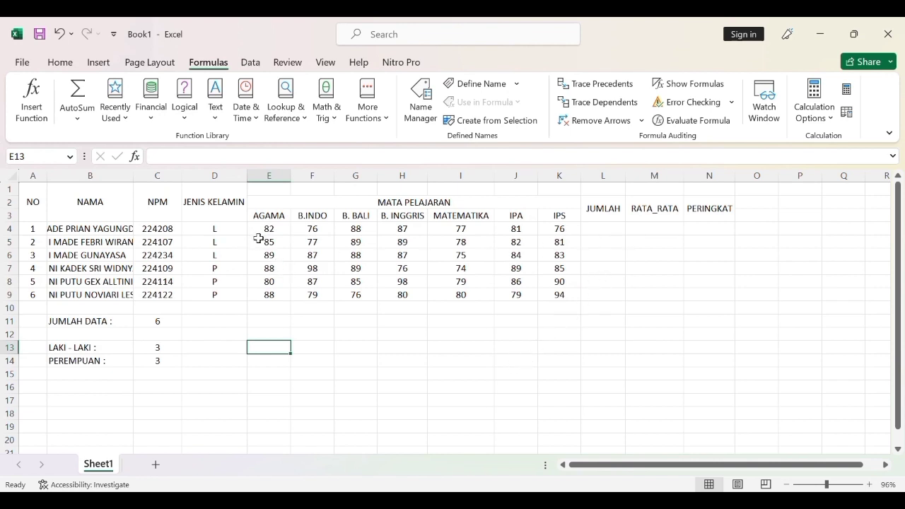
Enter =SUM(E4:K4) in cell L4 to total the first student's subject scores under JUMLAH.
left_click_drag(262, 231, 561, 232)
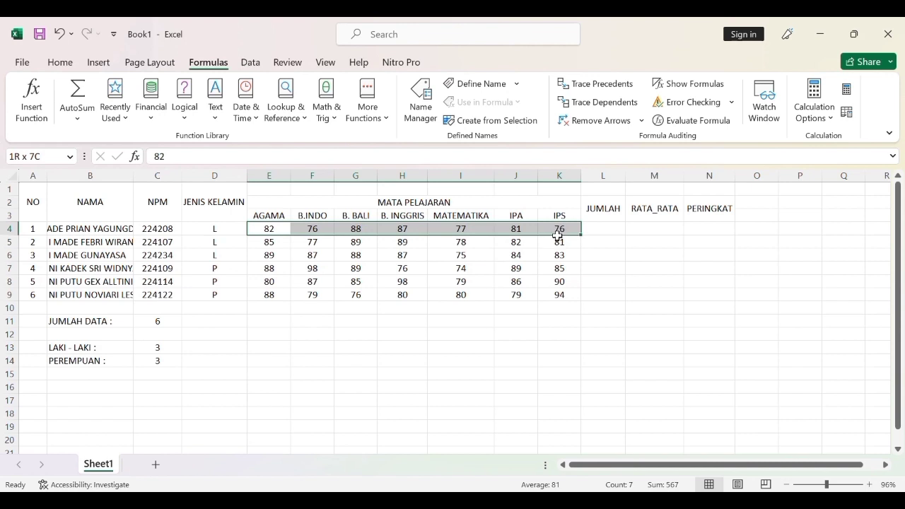
left_click_drag(559, 234, 539, 231)
left_click(607, 255)
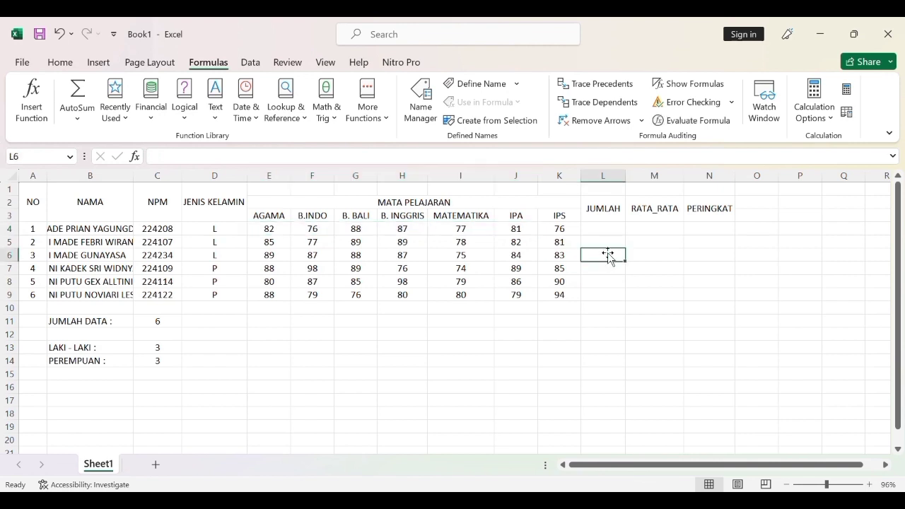
left_click(614, 235)
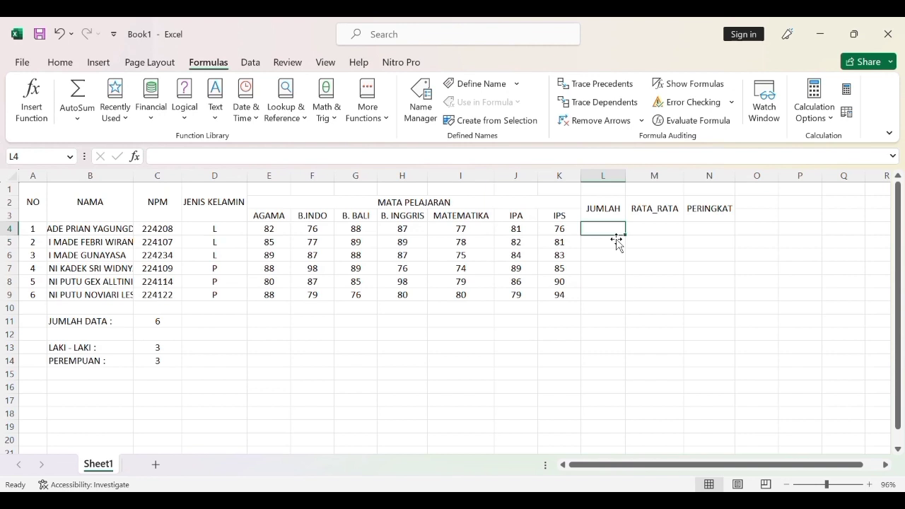
type("=")
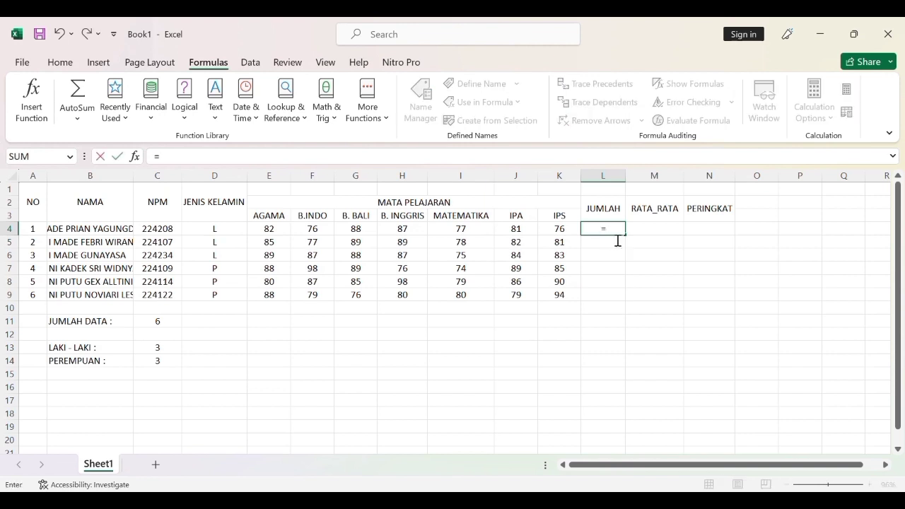
type("SUM")
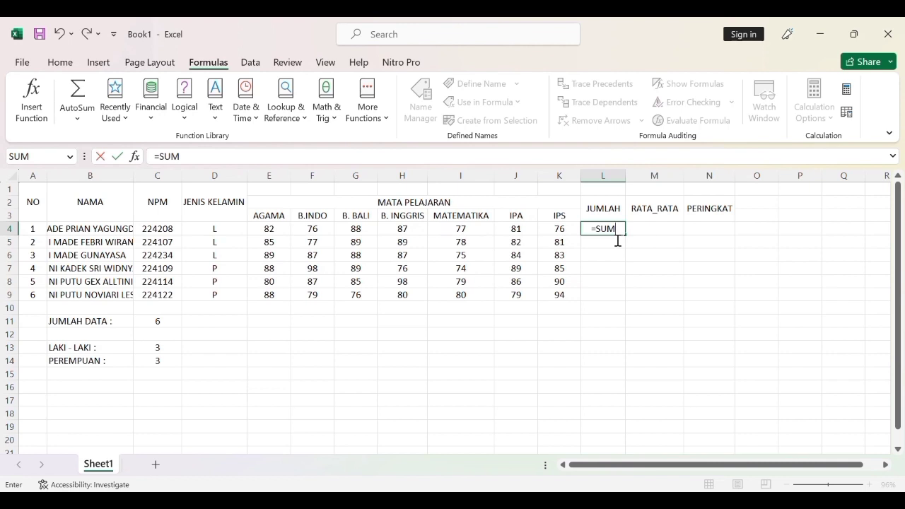
type("(")
left_click(270, 233)
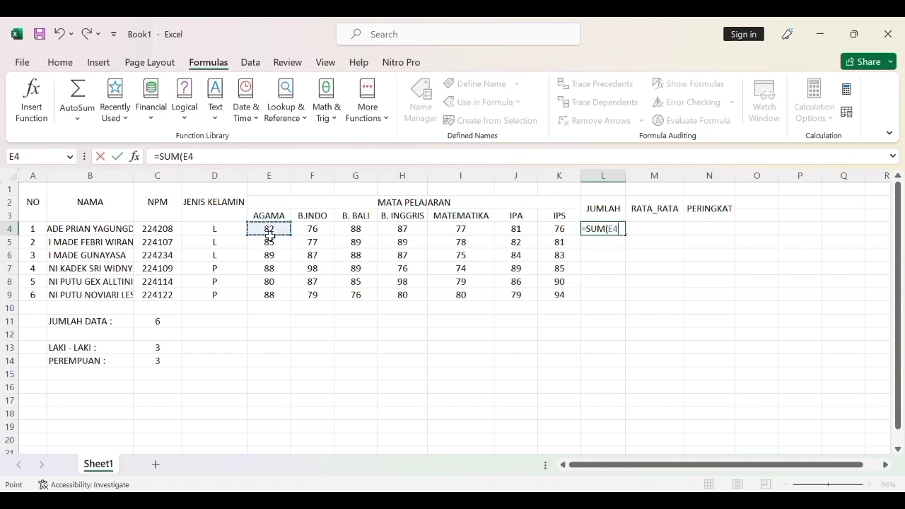
left_click_drag(282, 237, 575, 231)
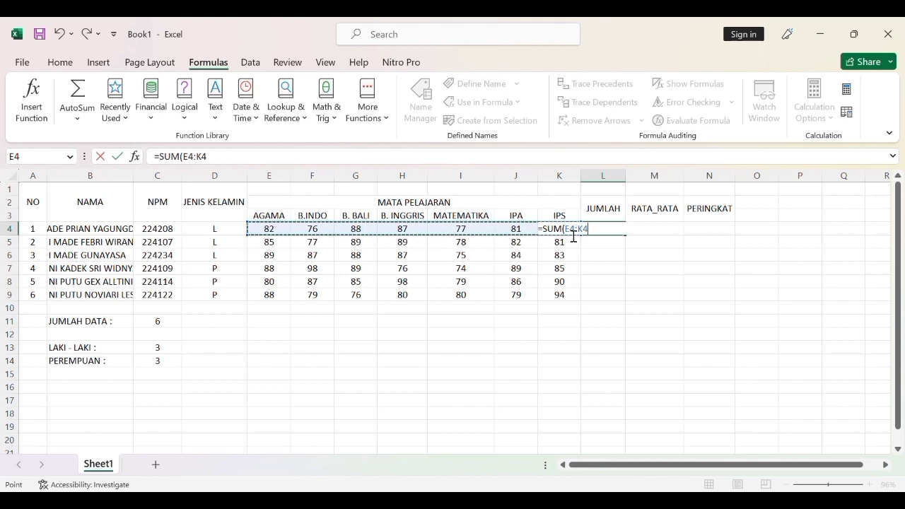
type(")")
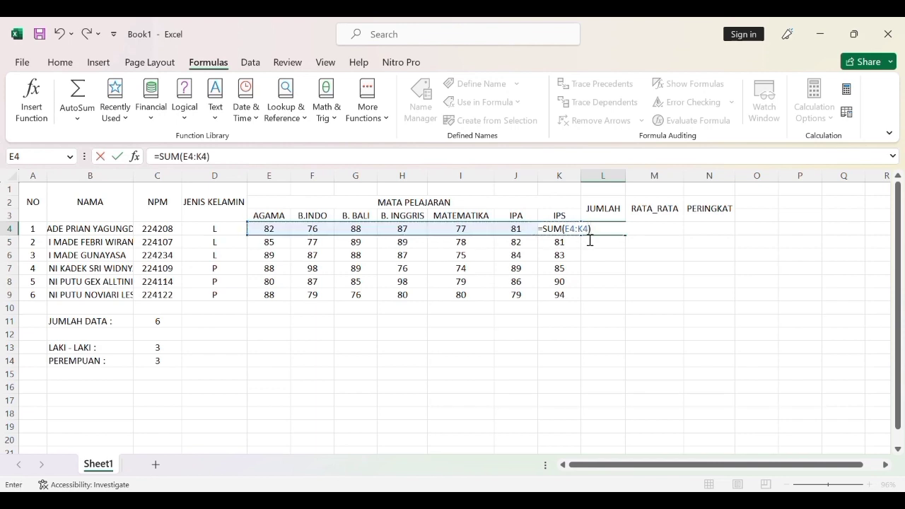
key("Return")
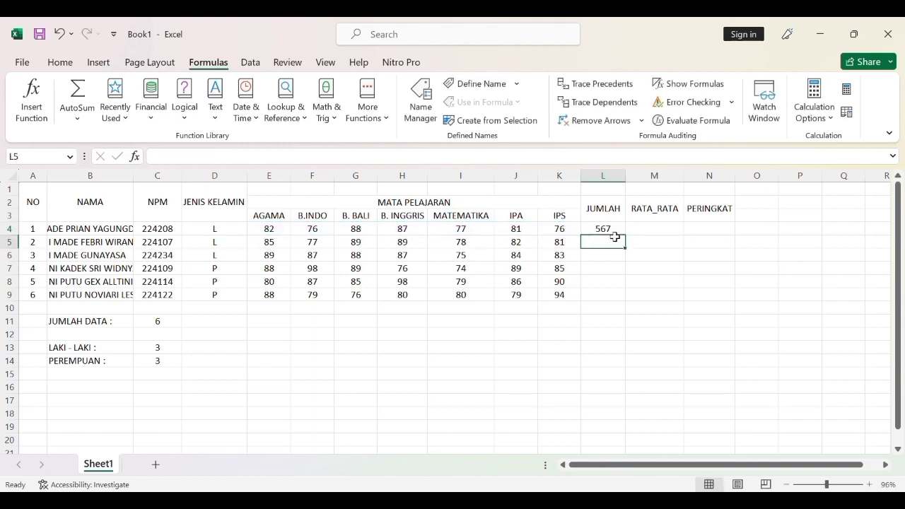
Fill the JUMLAH formula from L4 down through L9 for the remaining students.
left_click(617, 231)
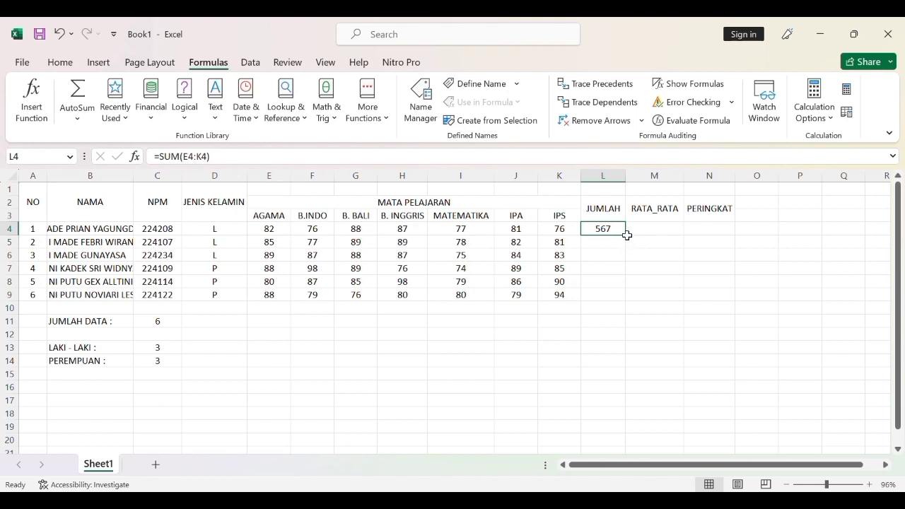
left_click_drag(630, 241, 631, 311)
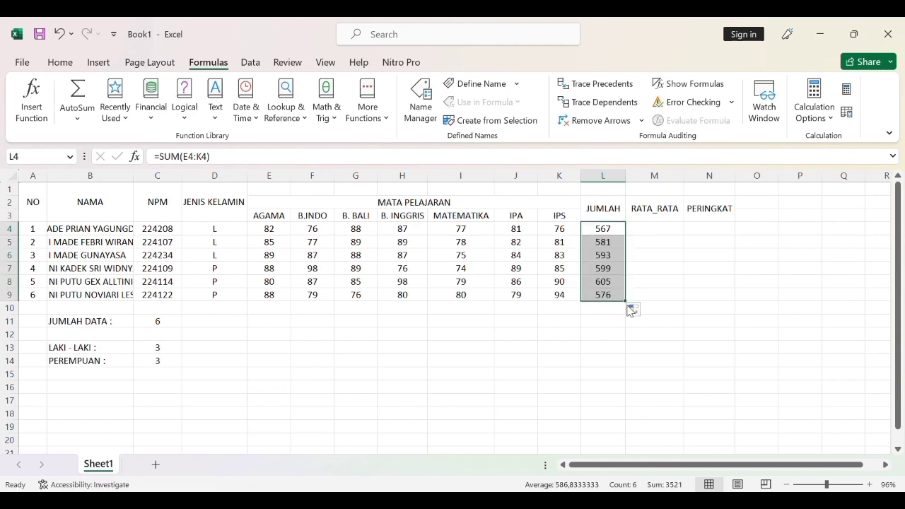
left_click(612, 267)
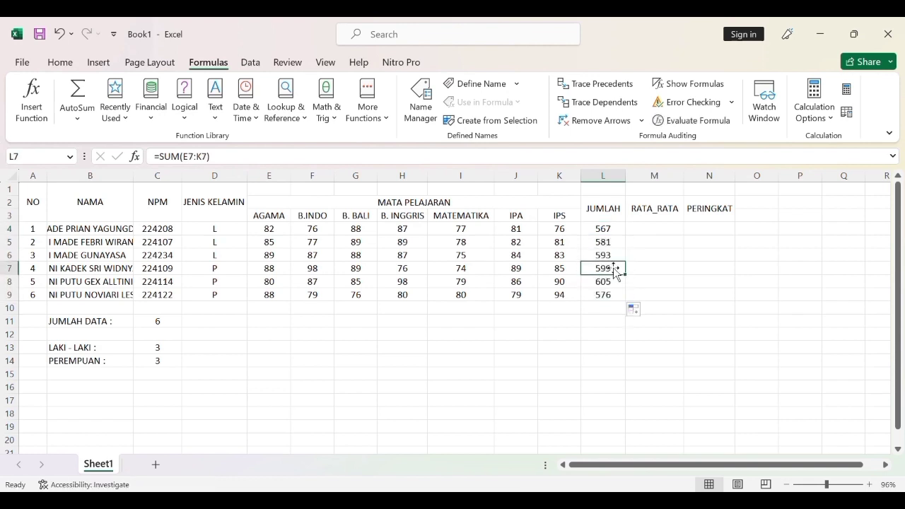
Undo the JUMLAH fill and the SUM formula in L4, leaving the column empty.
left_click(654, 283)
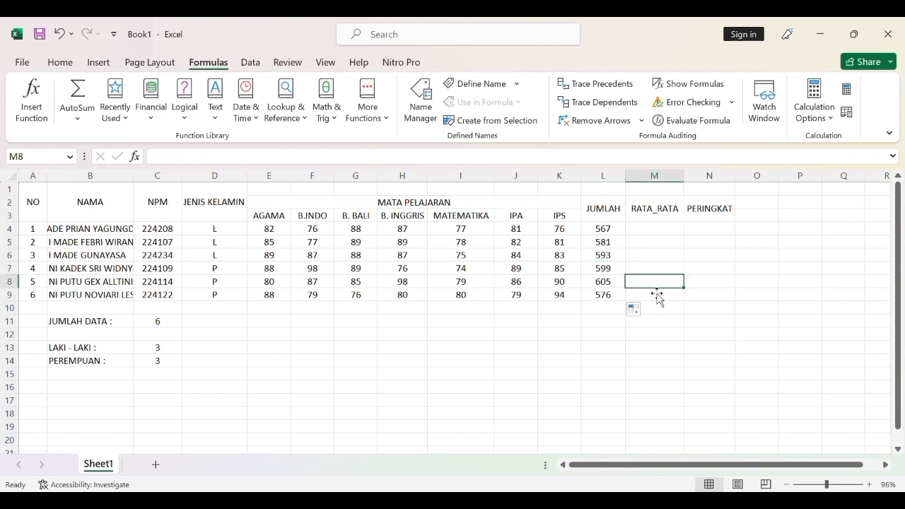
left_click(616, 243)
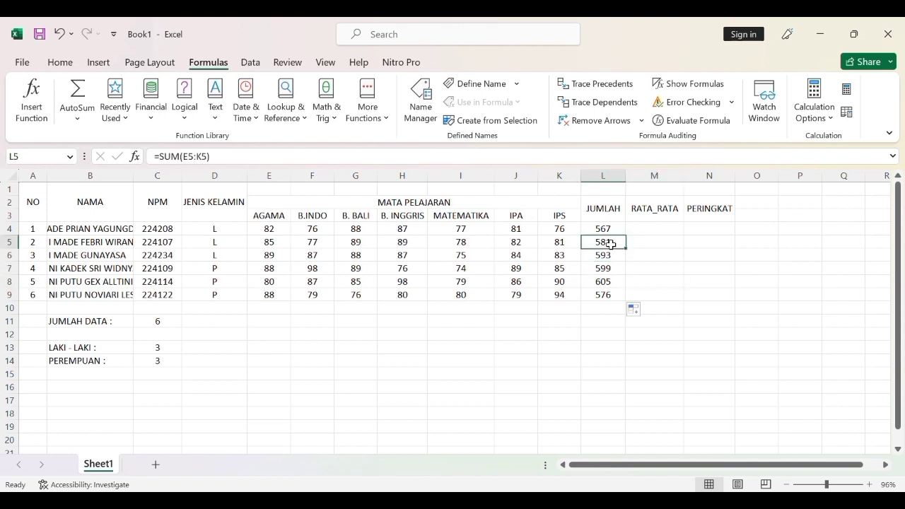
left_click(59, 33)
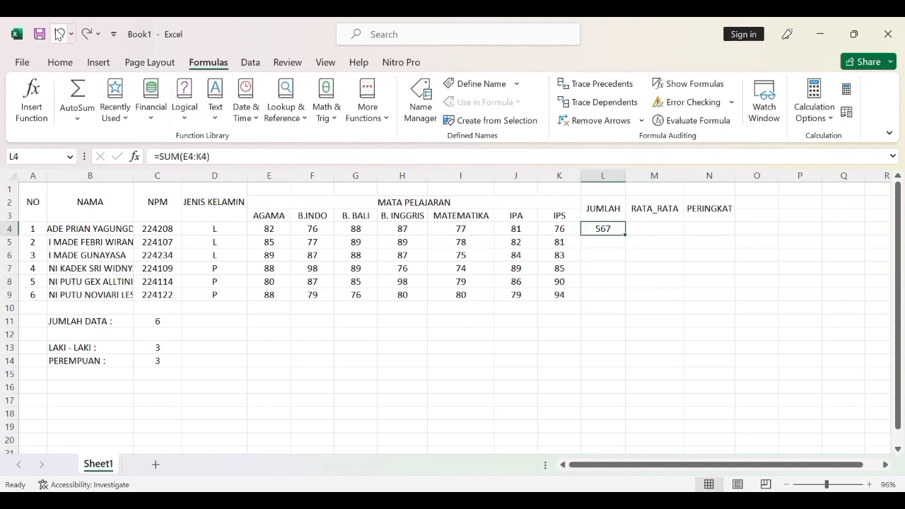
left_click(60, 33)
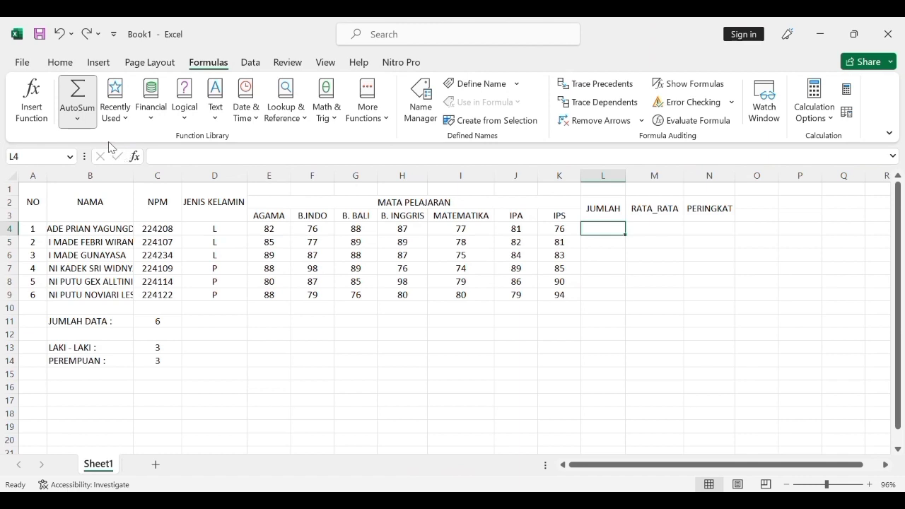
Total E4:K4 in cell L4 with AutoSum and fill the formula down through L9 under JUMLAH.
key("alt+=")
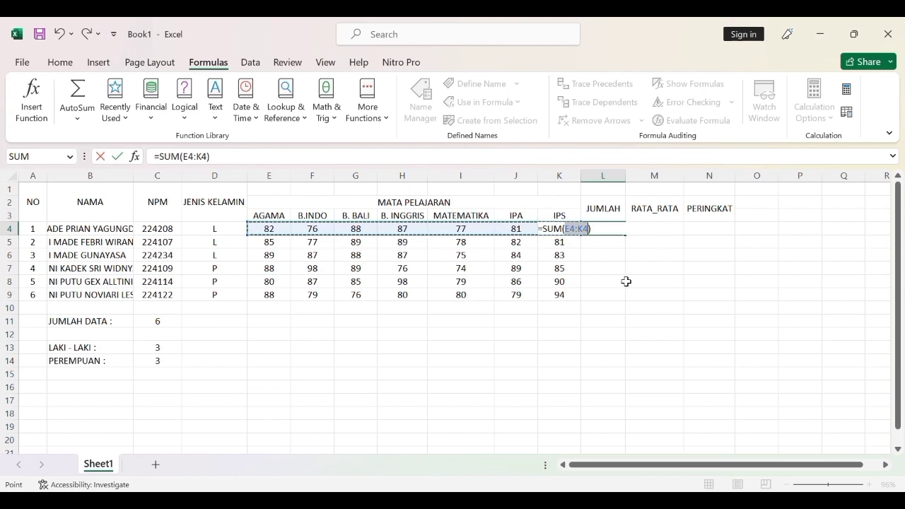
key("Return")
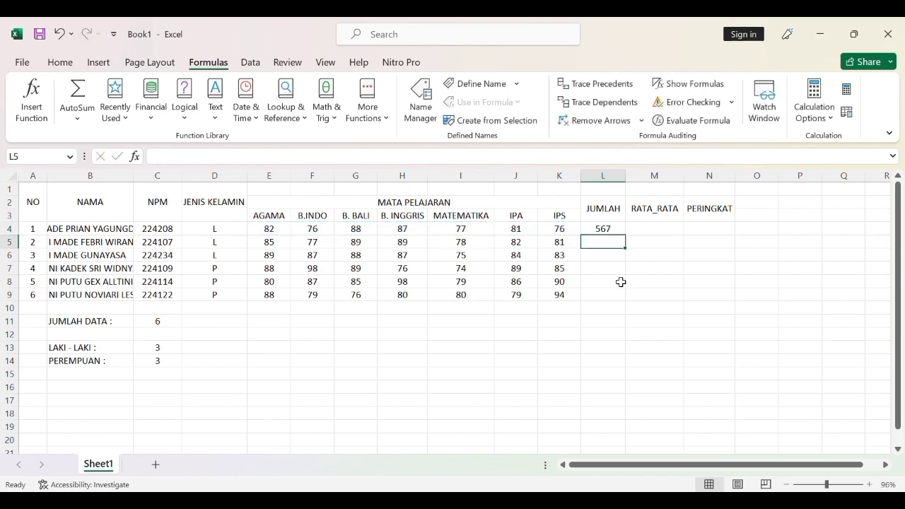
left_click(622, 229)
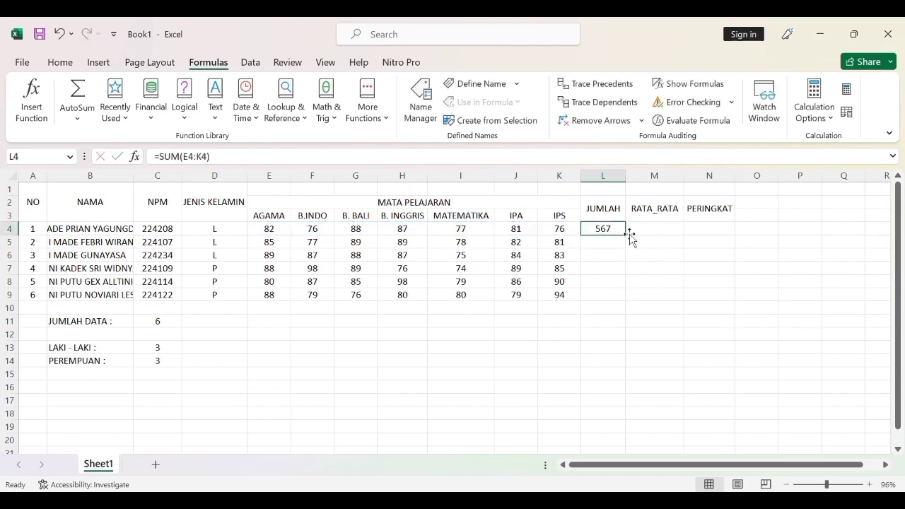
left_click_drag(630, 240, 634, 310)
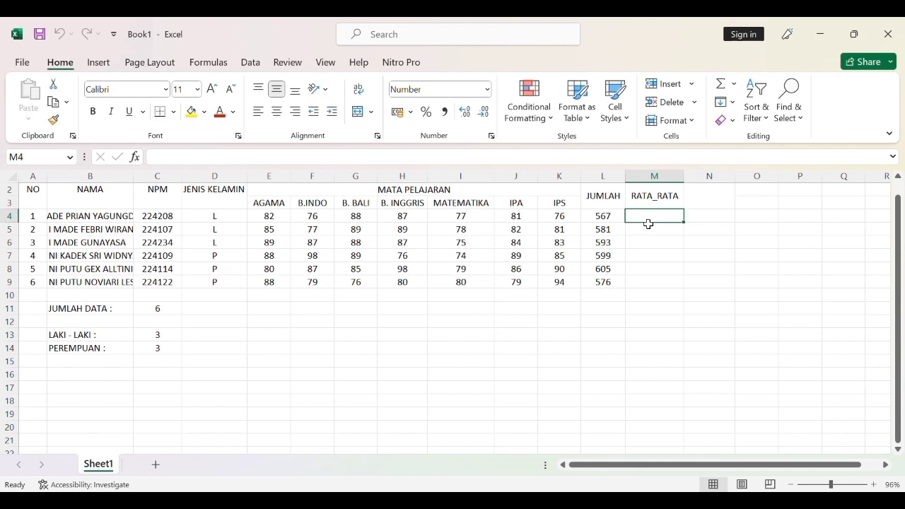
Enter =AVERAGE(E4:K4) in cell M4 under RATA_RATA and fill the formula down through M9.
type("=")
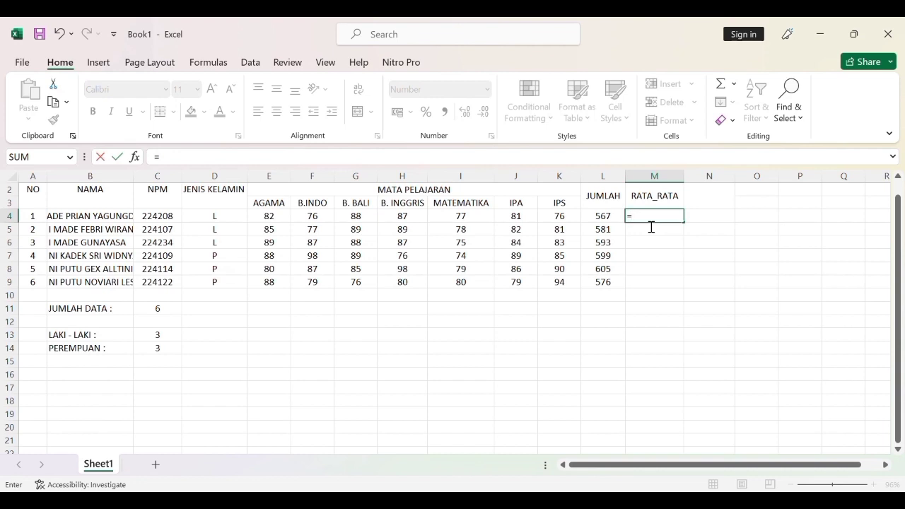
type("AVERAGE")
left_click(678, 224)
type("(")
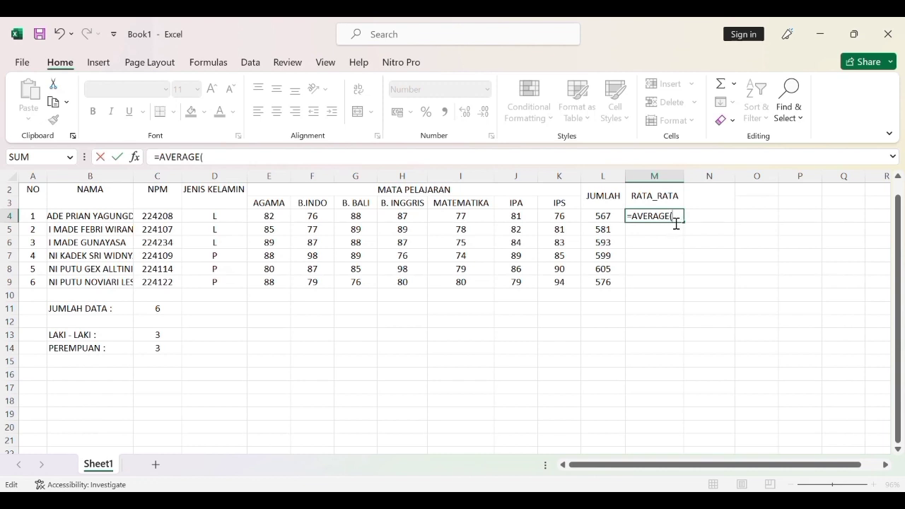
left_click(277, 218)
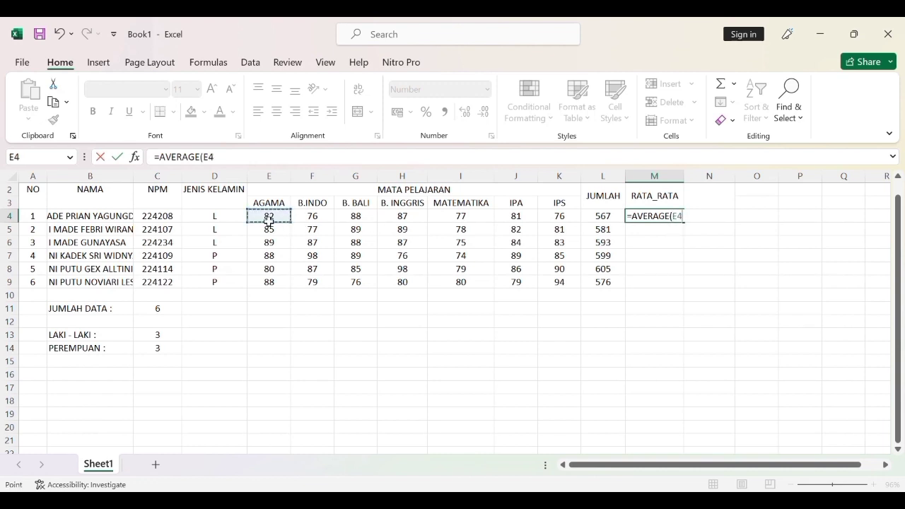
left_click_drag(278, 220, 561, 219)
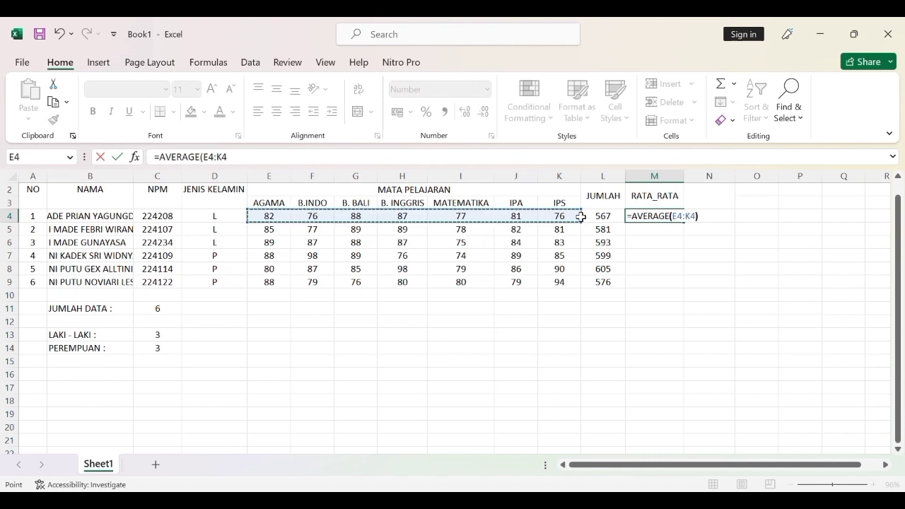
type(")")
key("Return")
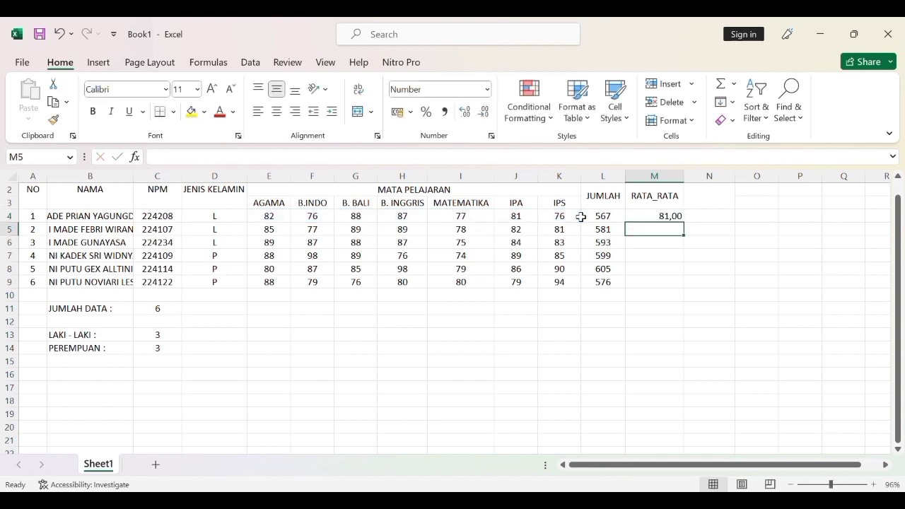
left_click(681, 219)
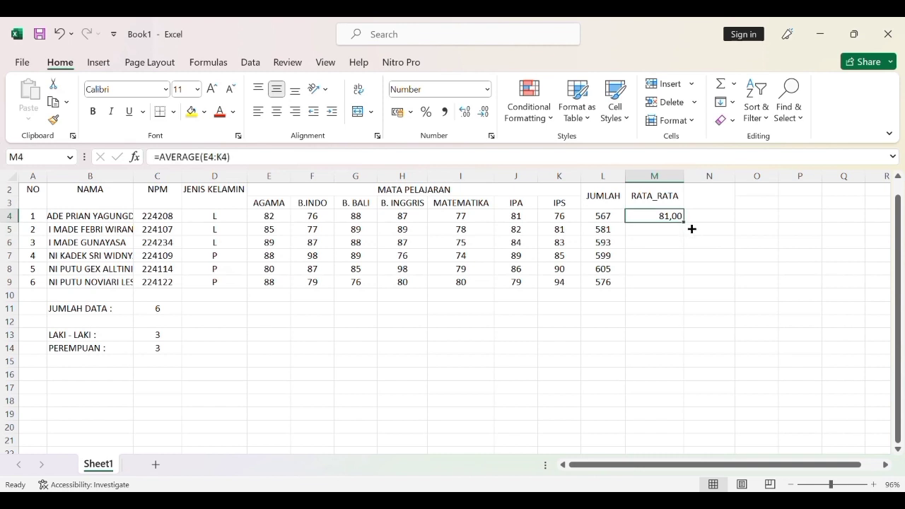
left_click_drag(685, 223, 690, 292)
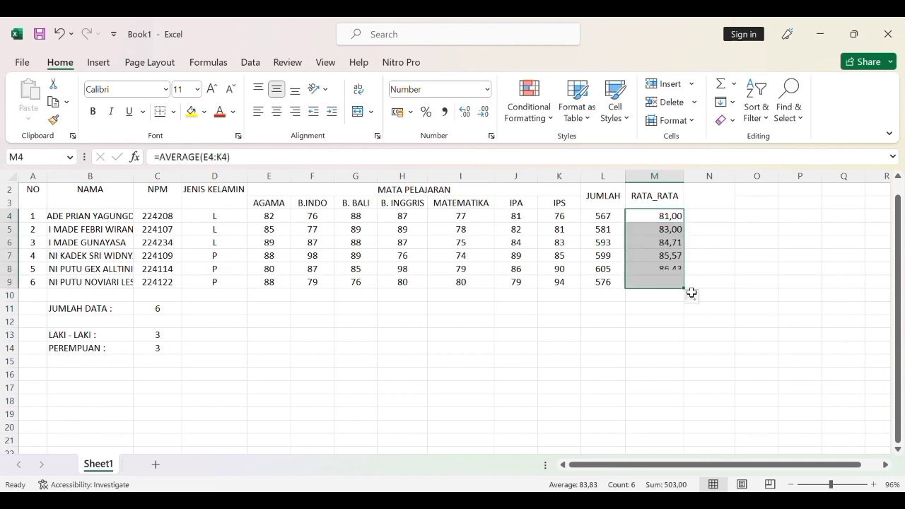
Show the average in M8 with three decimals, and refill the RATA_RATA column from M4 down through M9.
left_click(653, 274)
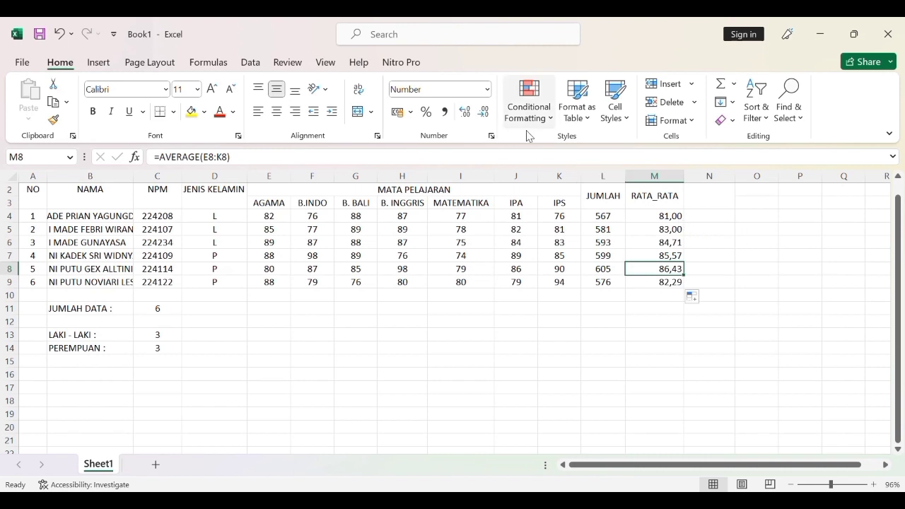
left_click(468, 114)
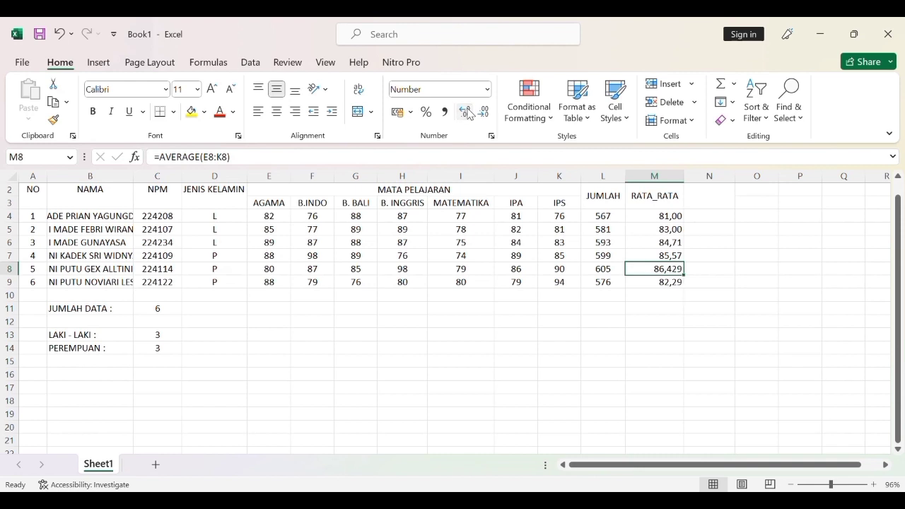
left_click(655, 235)
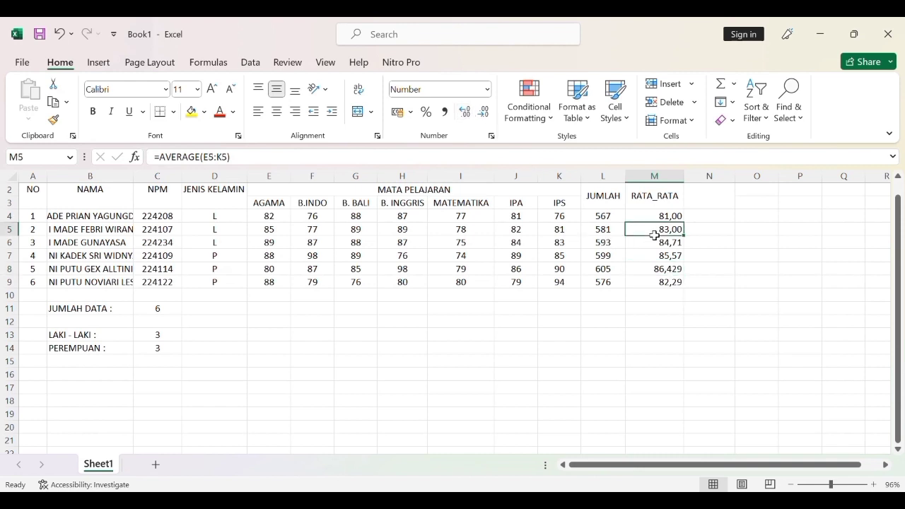
left_click(668, 220)
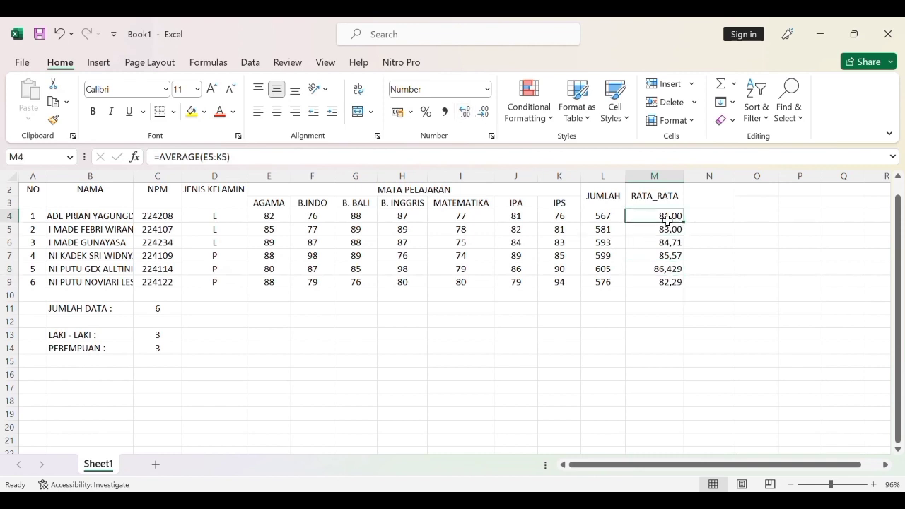
left_click_drag(684, 222, 688, 287)
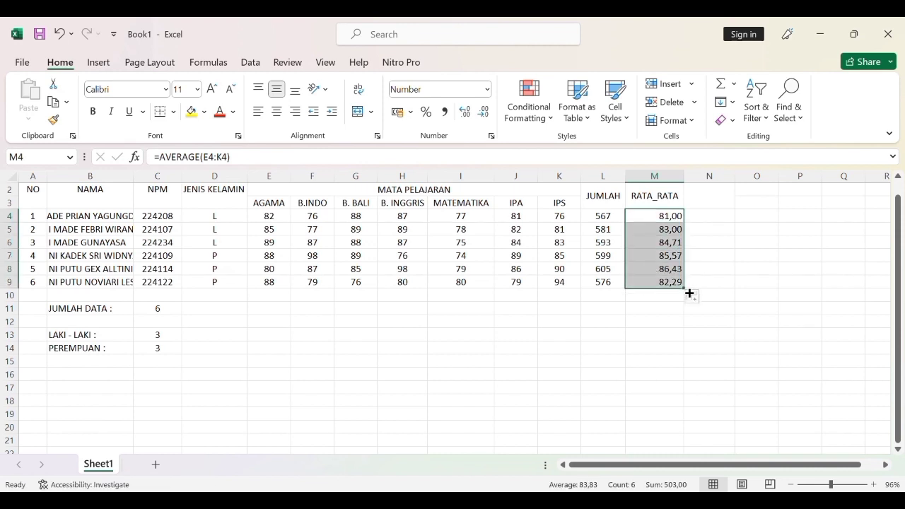
Vary the averages in M4:M9 between zero and three decimal places, ending with two decimals.
left_click(483, 117)
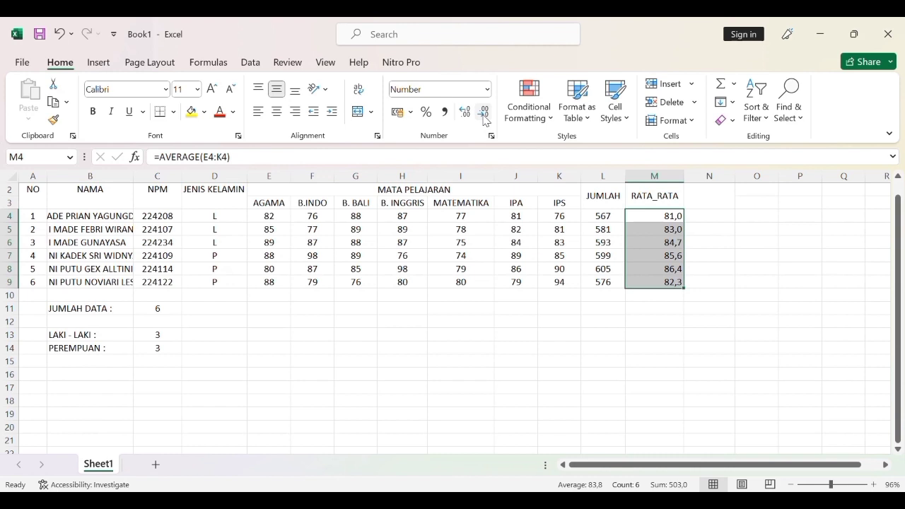
left_click(465, 113)
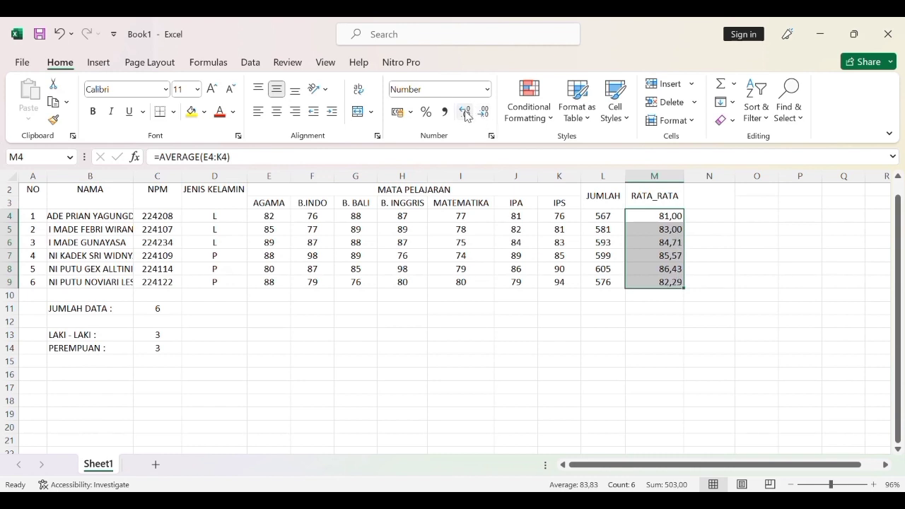
left_click(466, 114)
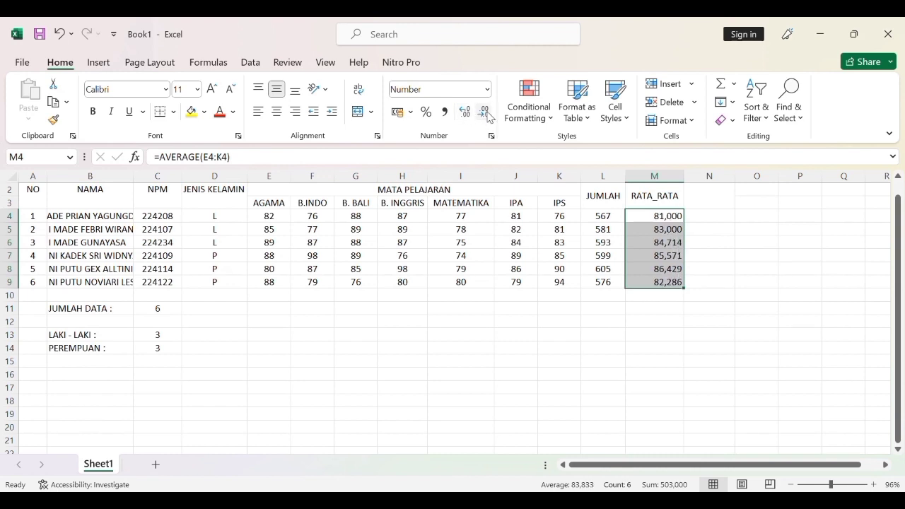
left_click(486, 115)
left_click(486, 115)
left_click(486, 115)
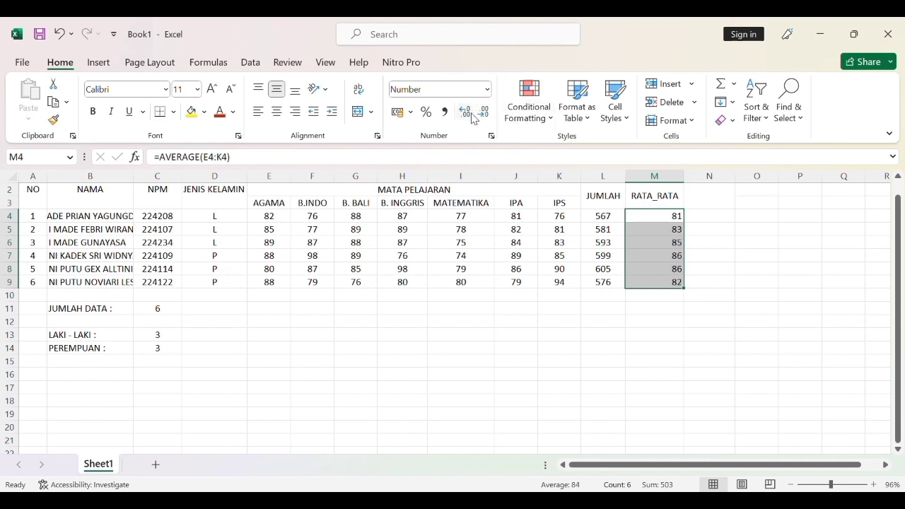
left_click(472, 118)
left_click(472, 118)
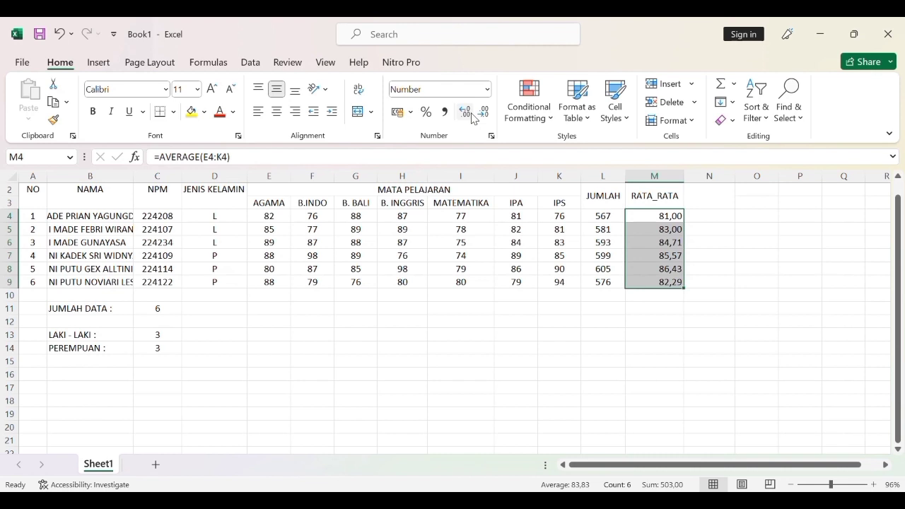
left_click(722, 263)
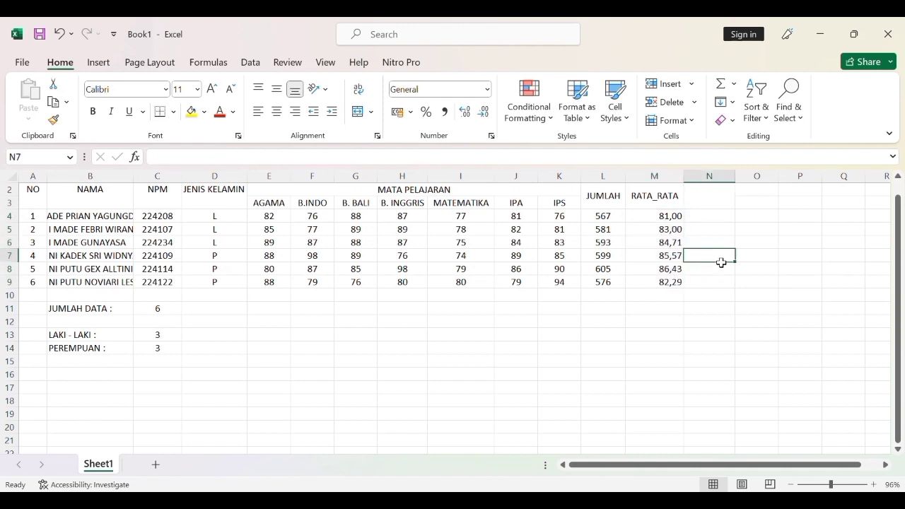
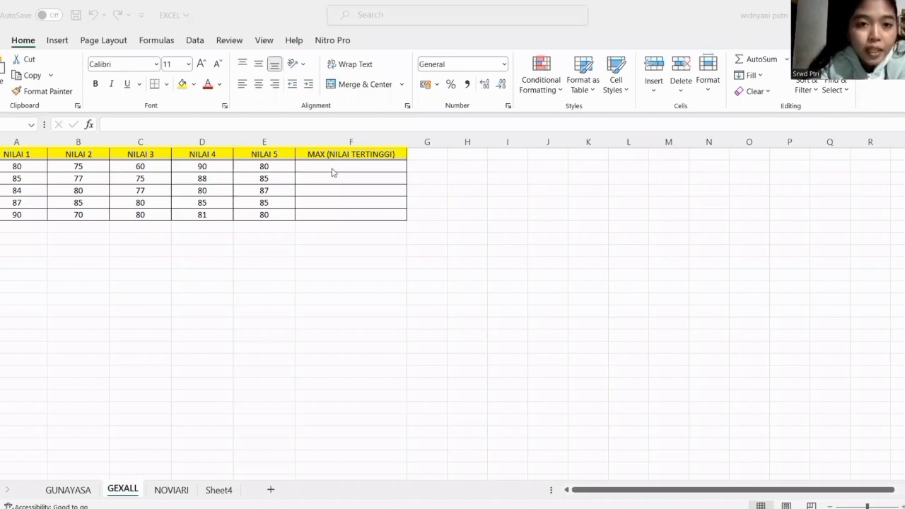
Enter =MAX(A2:E2) in cell F2 under MAX (NILAI TERTINGGI) on the GEXALL sheet.
left_click(319, 166)
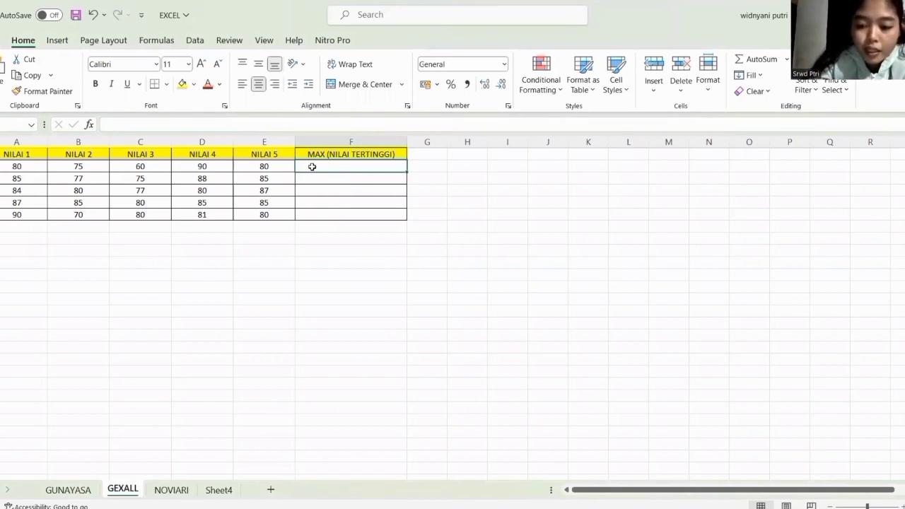
type("=")
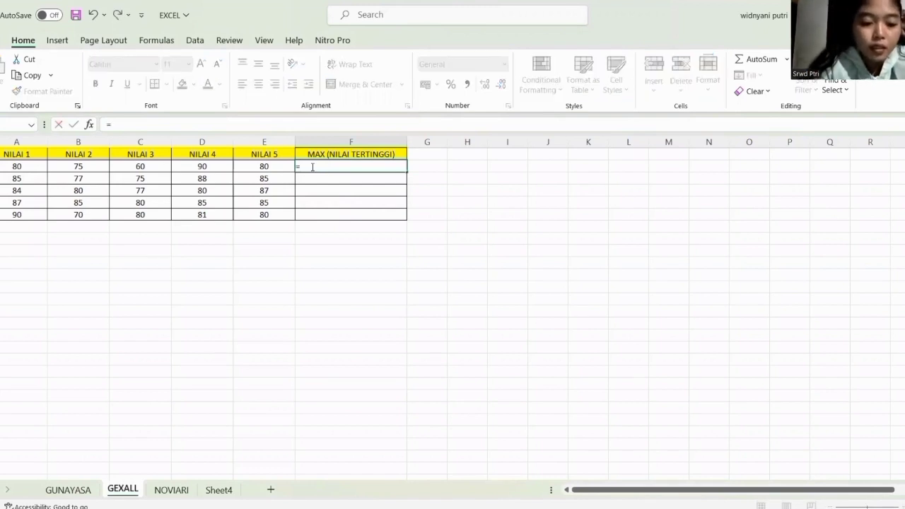
type("max")
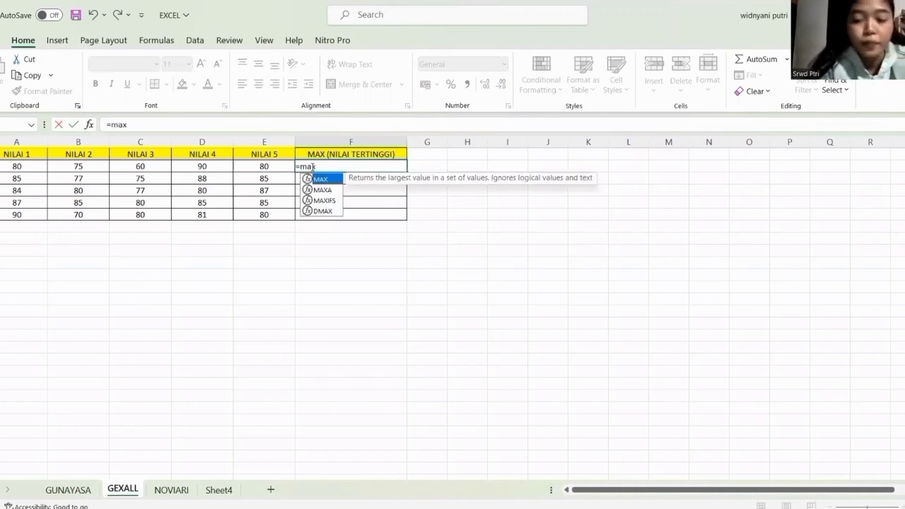
type("(")
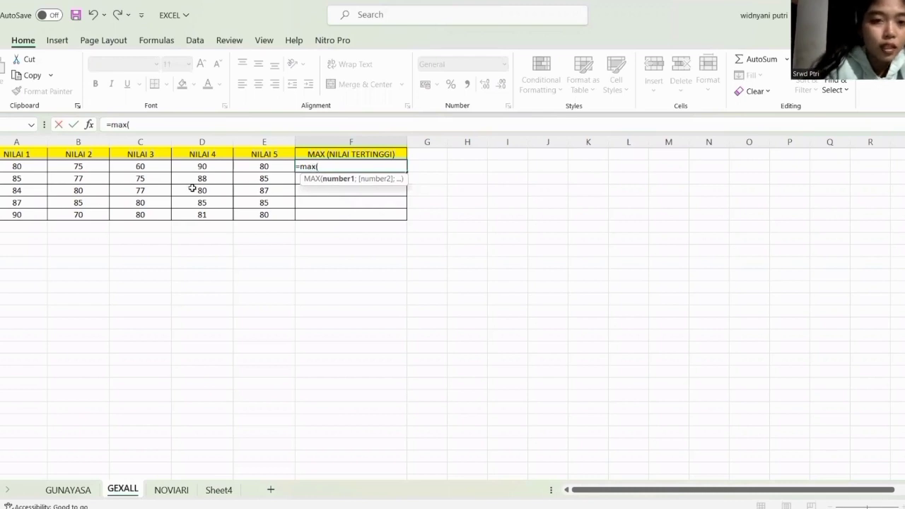
left_click(4, 165)
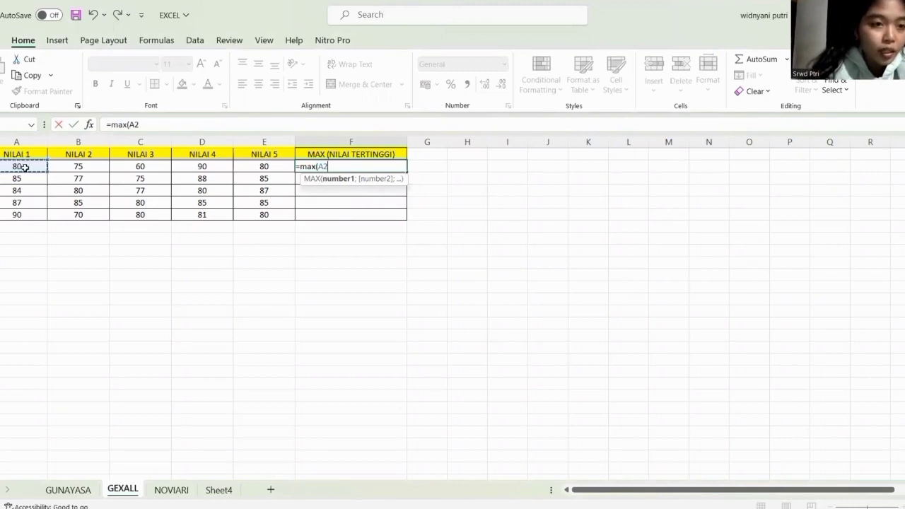
left_click_drag(25, 167, 261, 168)
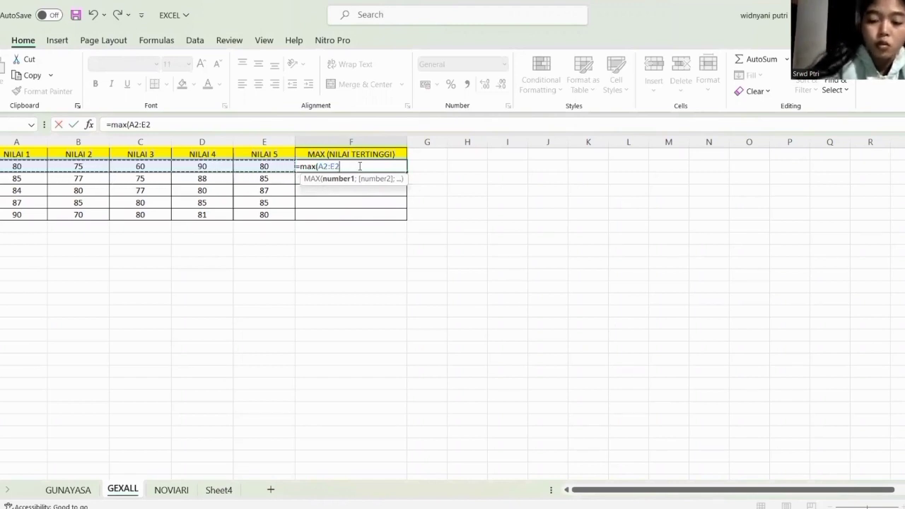
type(")")
key("Return")
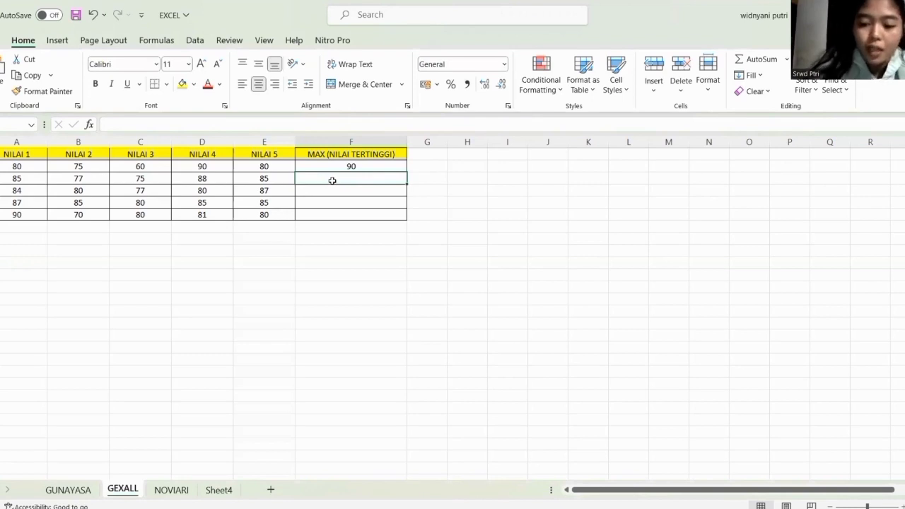
Enter =MAX(A3:E3) in cell F3 for the highest score of the second data row.
type("=")
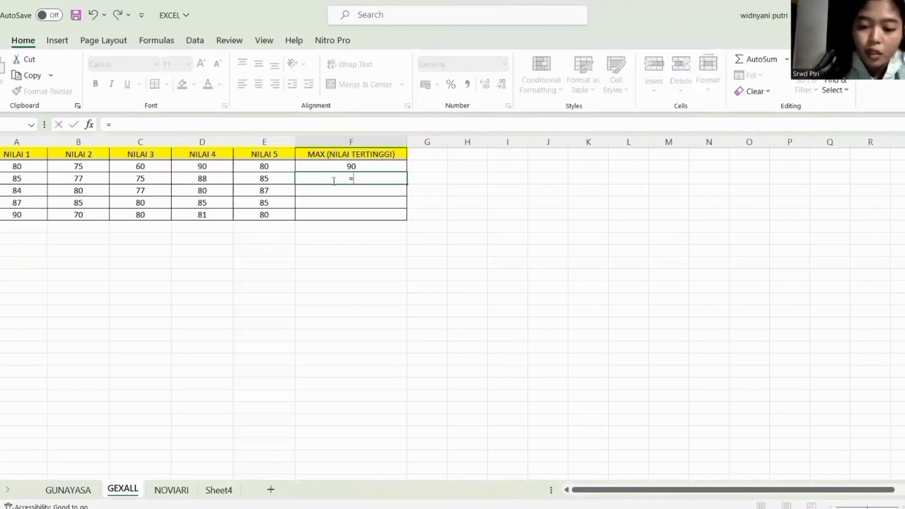
type("(")
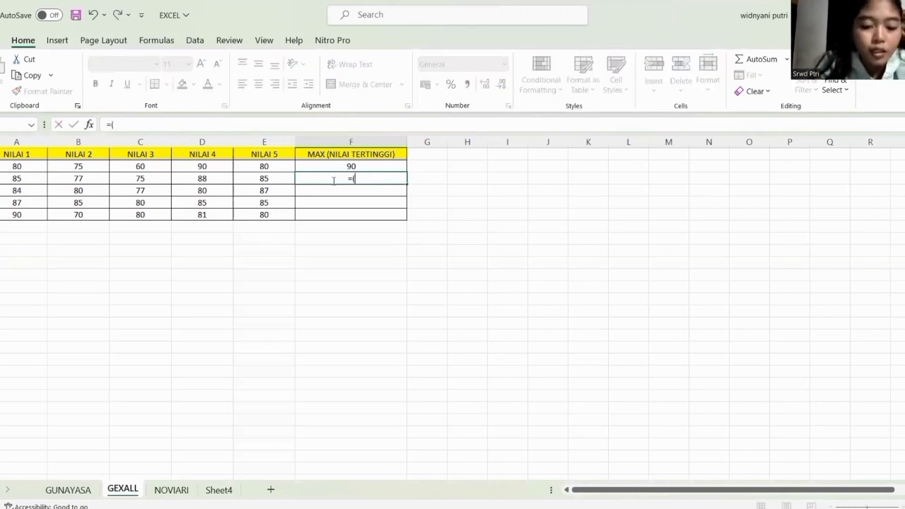
type("max")
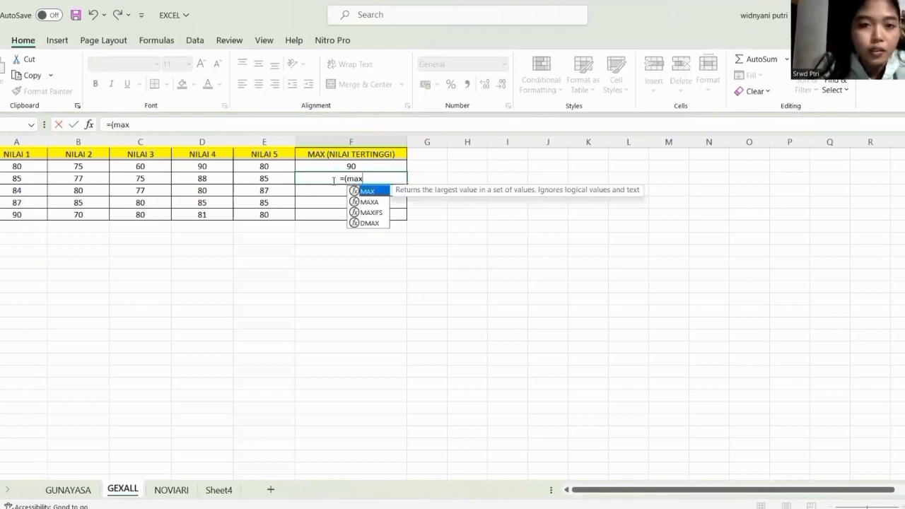
key("BackSpace")
key("BackSpace")
key("BackSpace")
key("BackSpace")
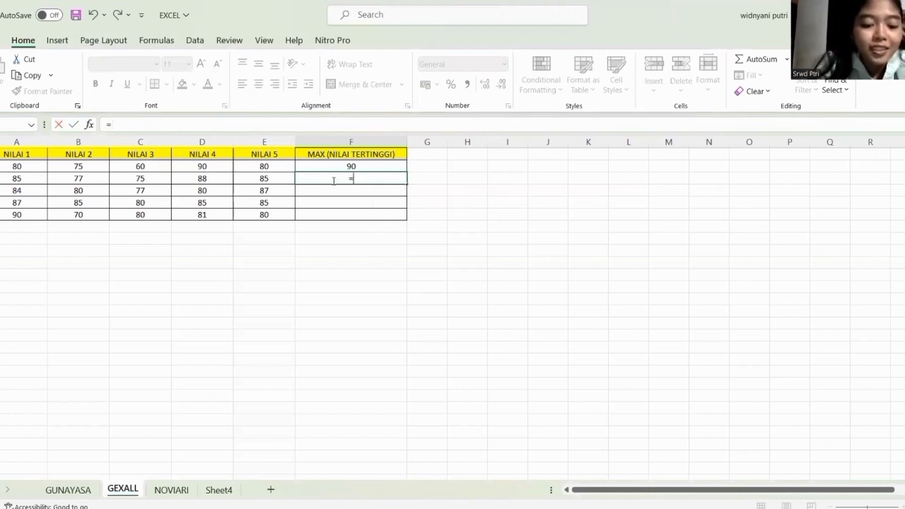
type("max")
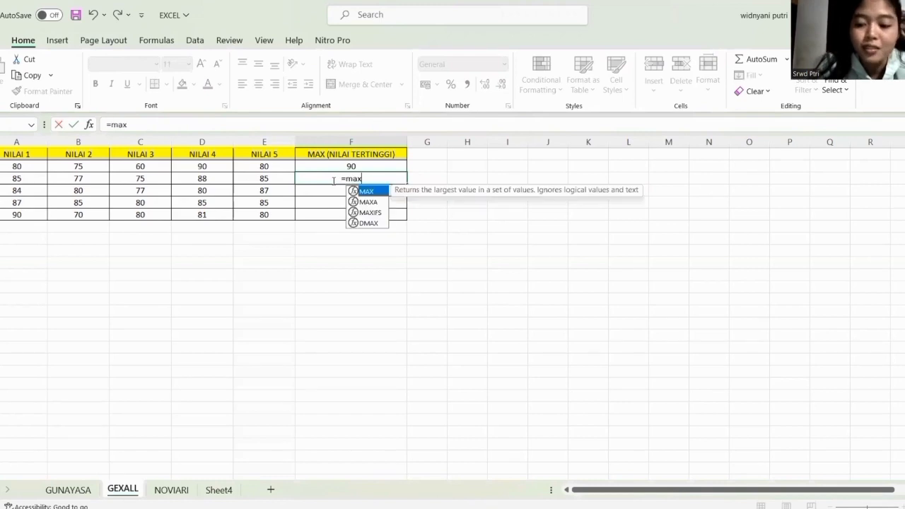
type("(")
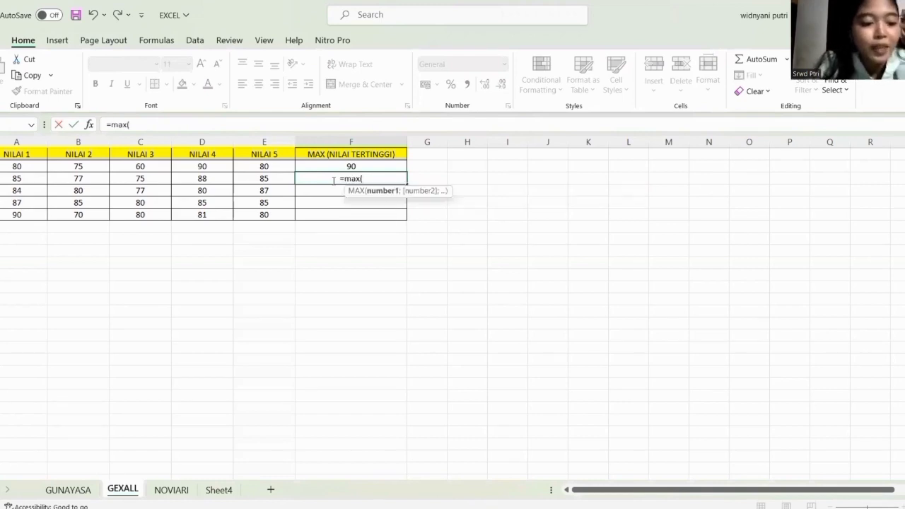
left_click(20, 181)
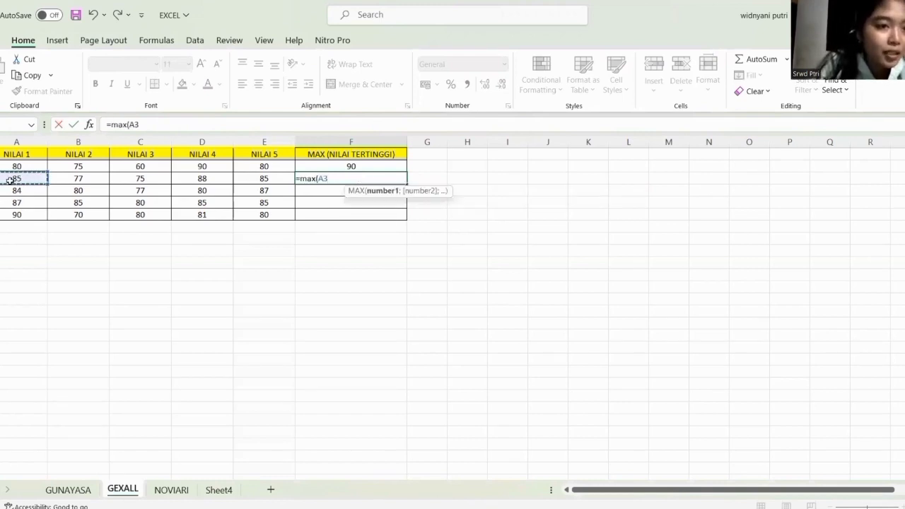
left_click_drag(41, 181, 278, 179)
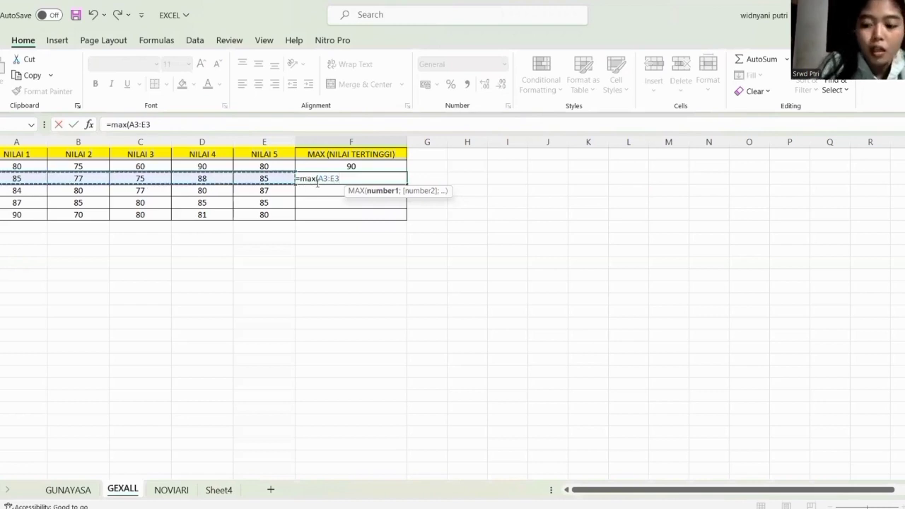
type(")")
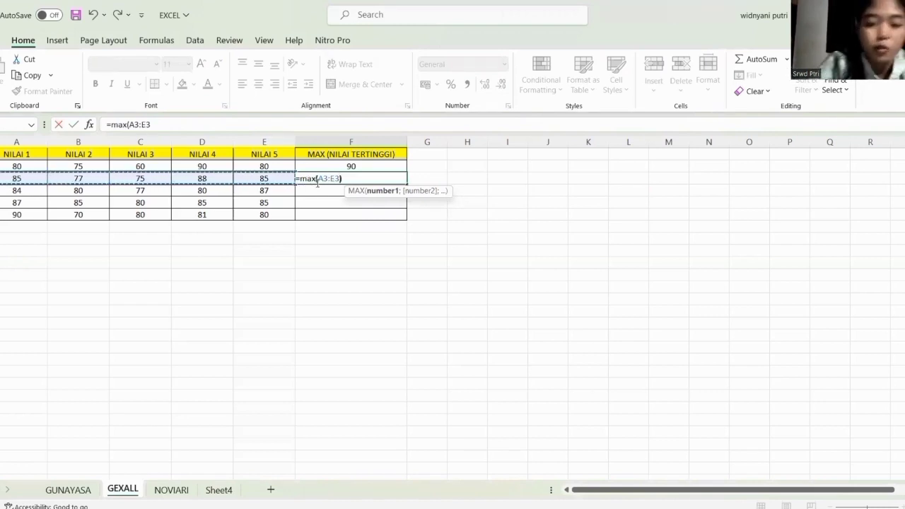
key("Return")
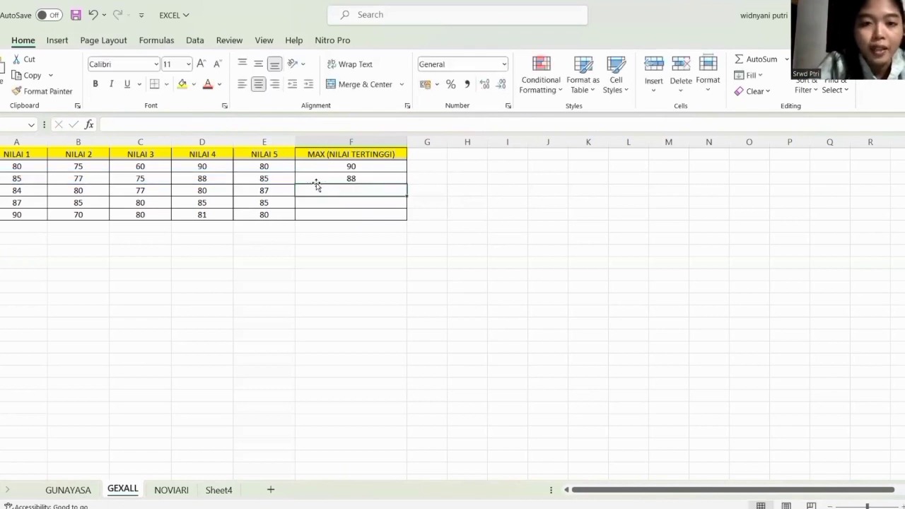
Fill the MAX formula from F2 down through F6 under MAX (NILAI TERTINGGI).
left_click(376, 178)
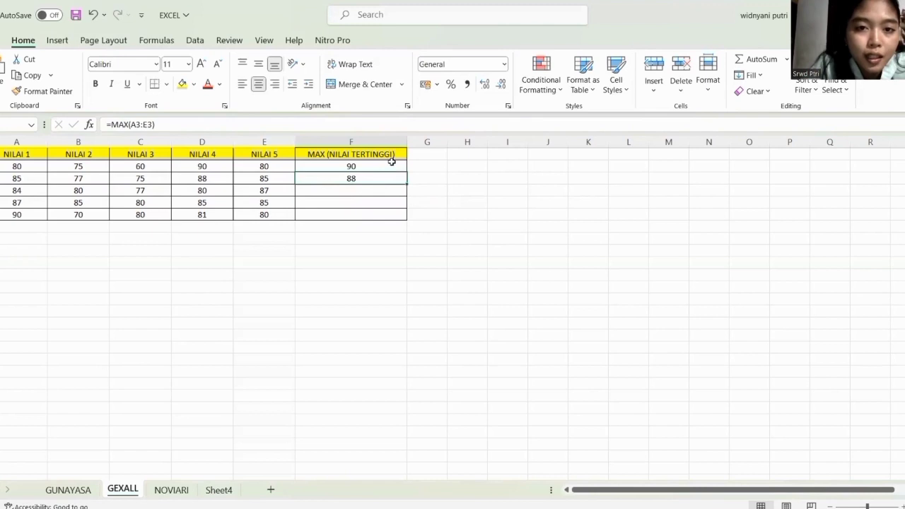
left_click(393, 166)
mouse_move(394, 166)
left_mouse_down()
mouse_move(408, 174)
mouse_move(391, 168)
left_mouse_up()
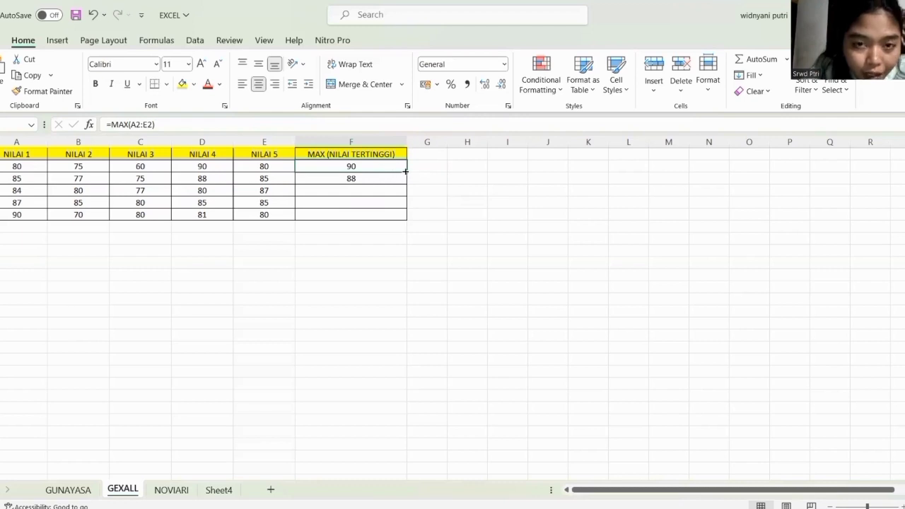
left_click_drag(406, 171, 408, 217)
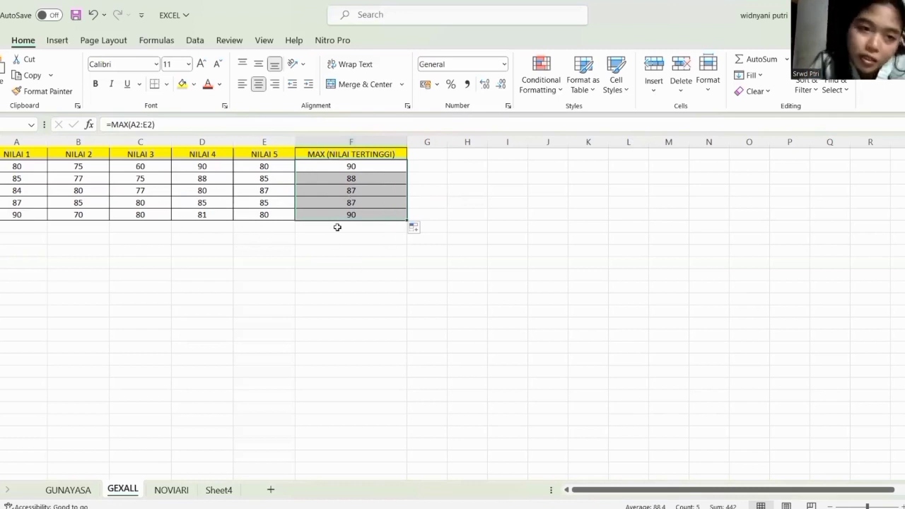
left_click(323, 295)
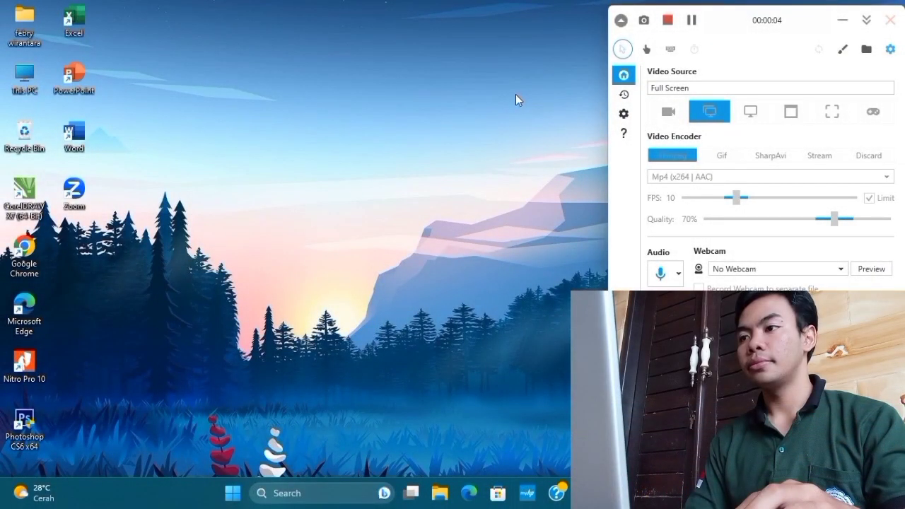
left_click(508, 164)
right_click(324, 131)
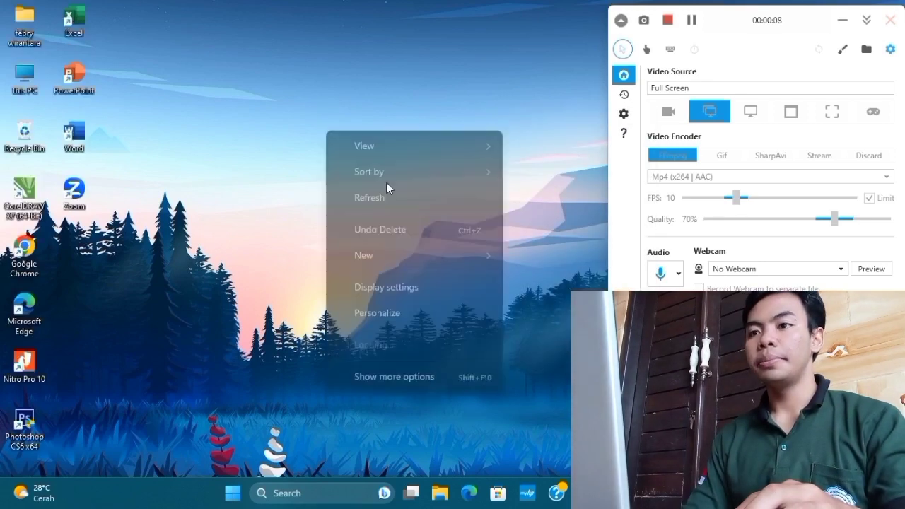
left_click(397, 196)
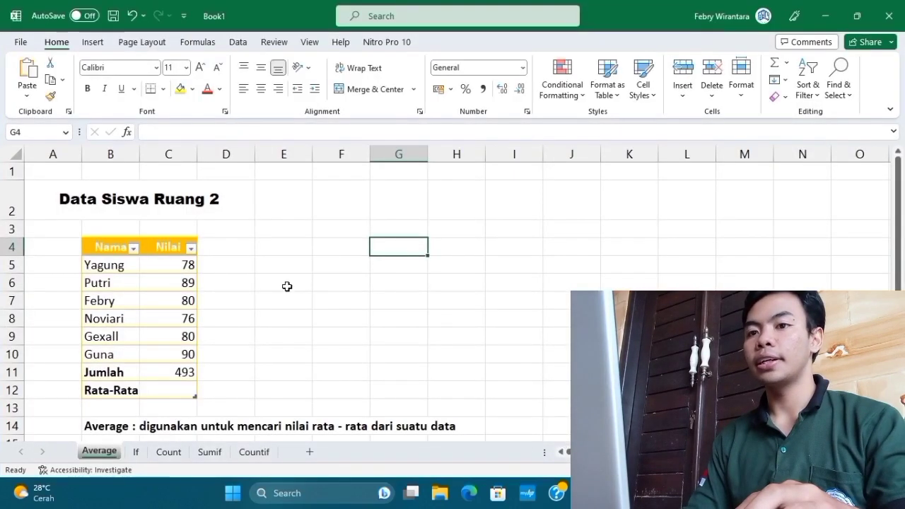
Look over the Data Siswa Ruang 2 score table and the Average explanation below it in Book1's Average sheet.
scroll(283, 291, "down", 1)
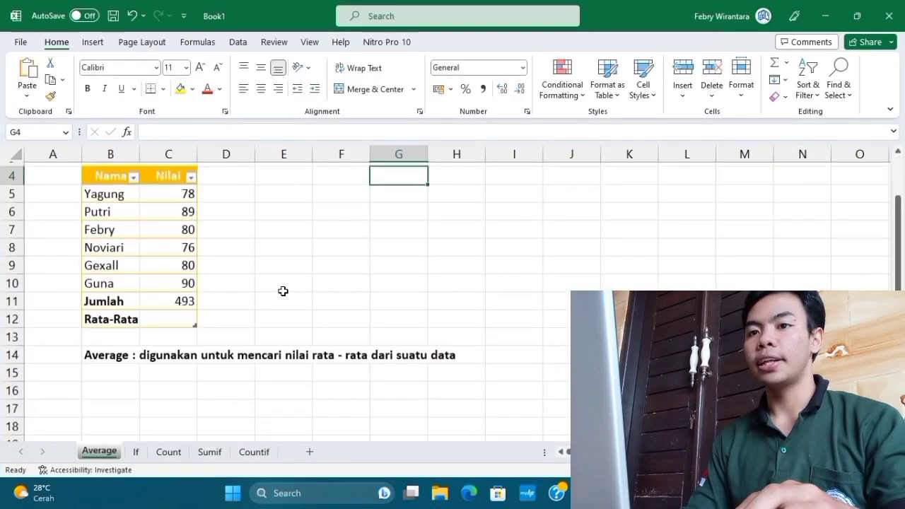
scroll(283, 292, "up", 1)
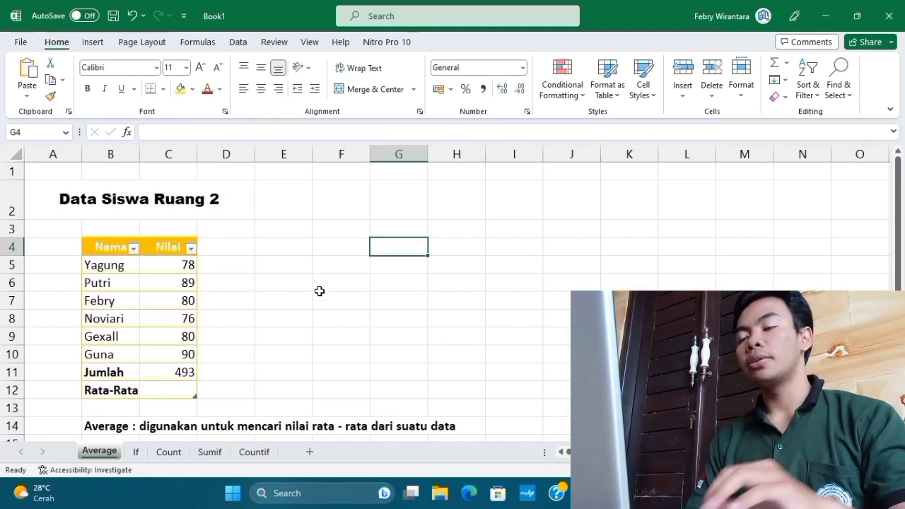
left_click_drag(318, 288, 246, 299)
left_click(315, 367)
left_click(437, 264)
left_click(314, 247)
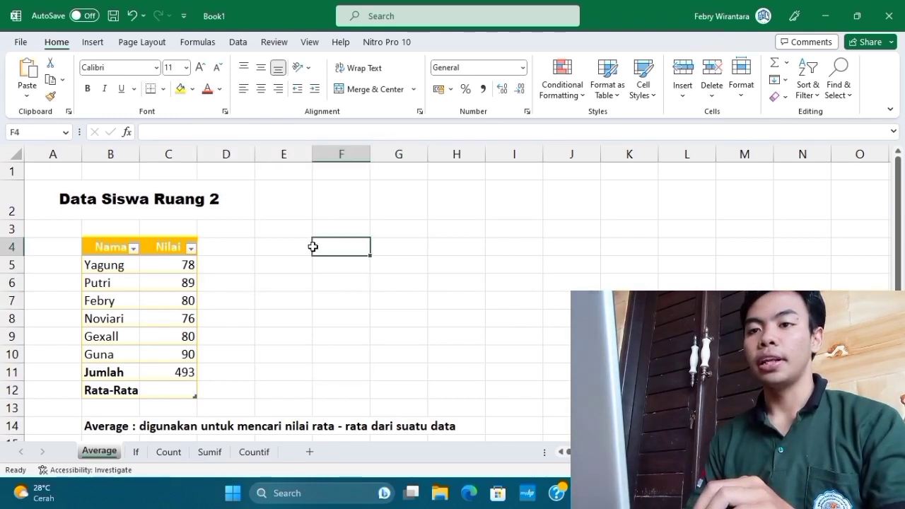
left_click_drag(57, 202, 467, 350)
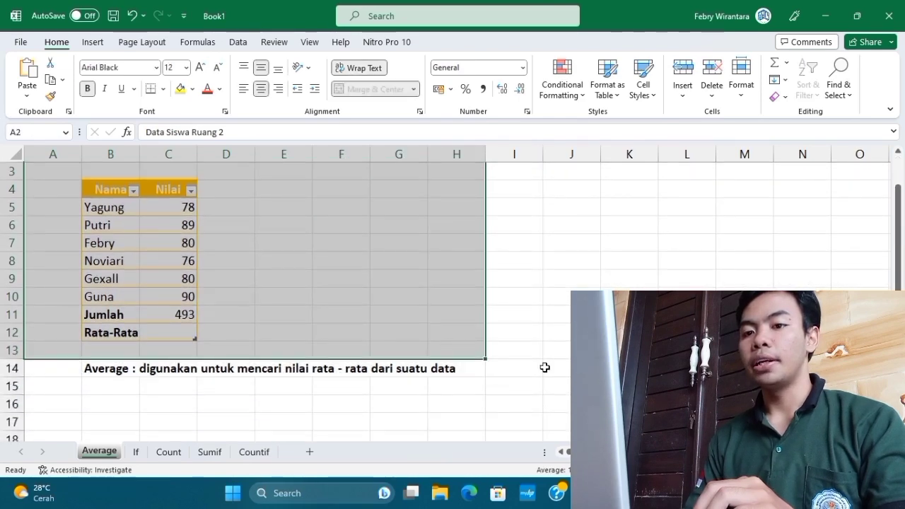
left_click(608, 367)
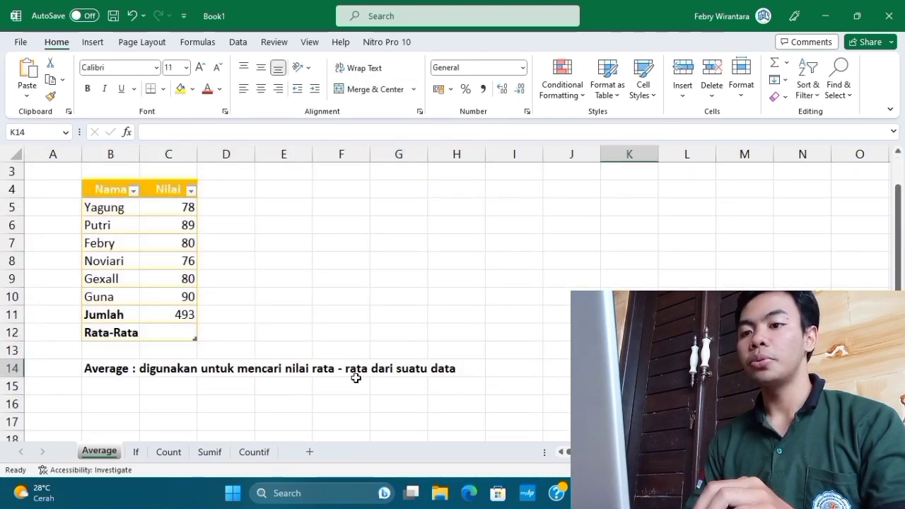
scroll(489, 271, "up", 1)
left_click(335, 322)
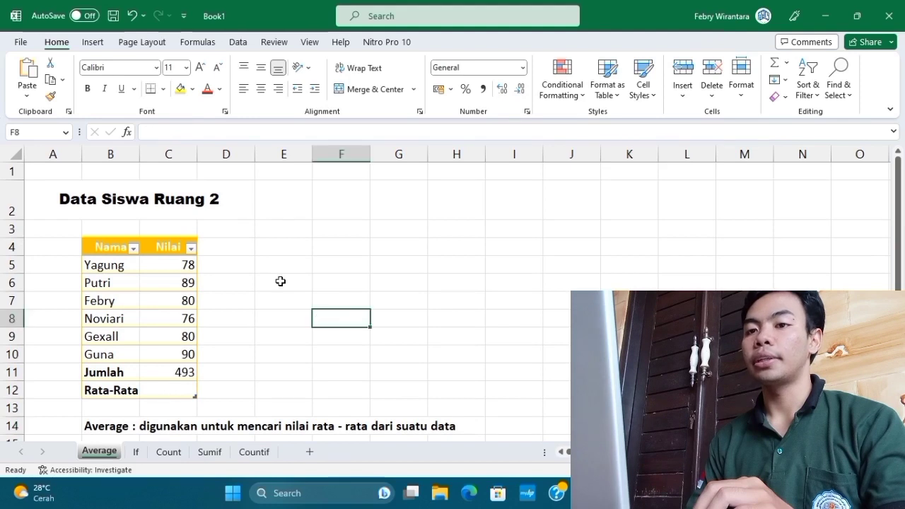
left_click(270, 262)
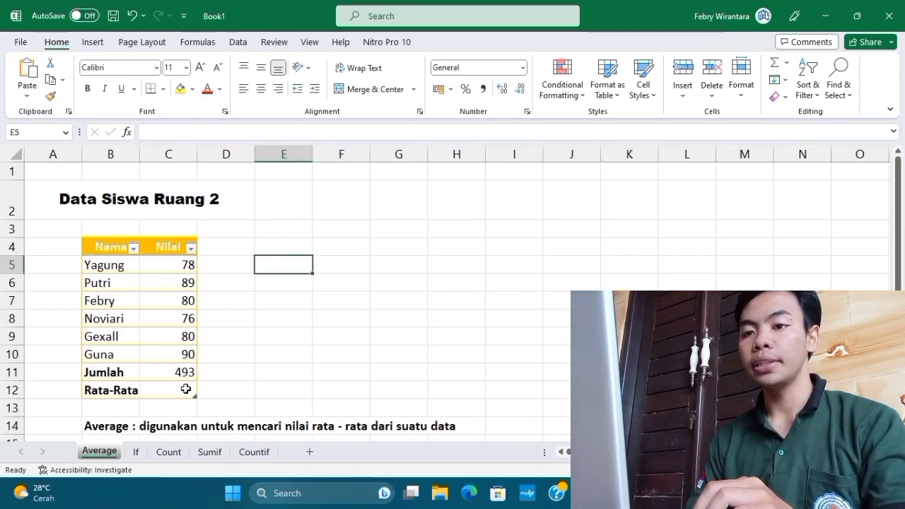
left_click(374, 323)
Enter =AVERAGE(C5:C10) in cell C12 beside Rata-Rata on the Average sheet.
left_click(176, 389)
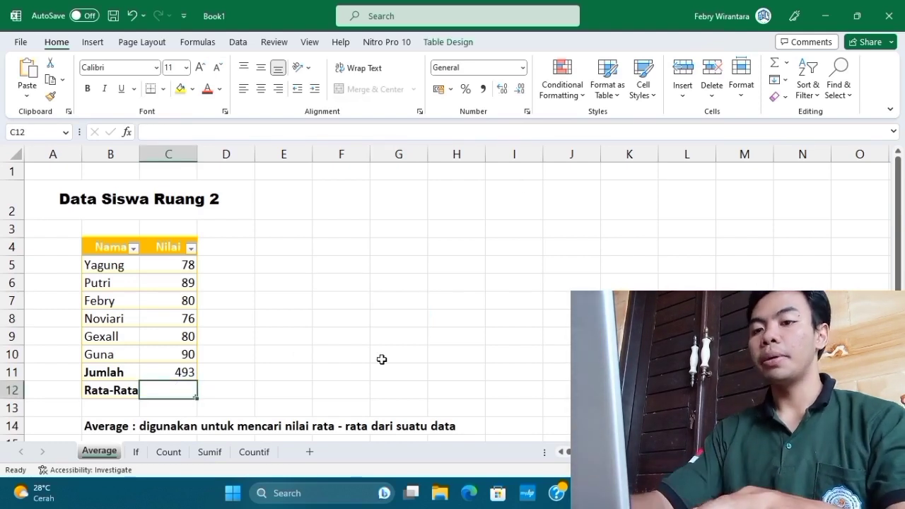
type("=")
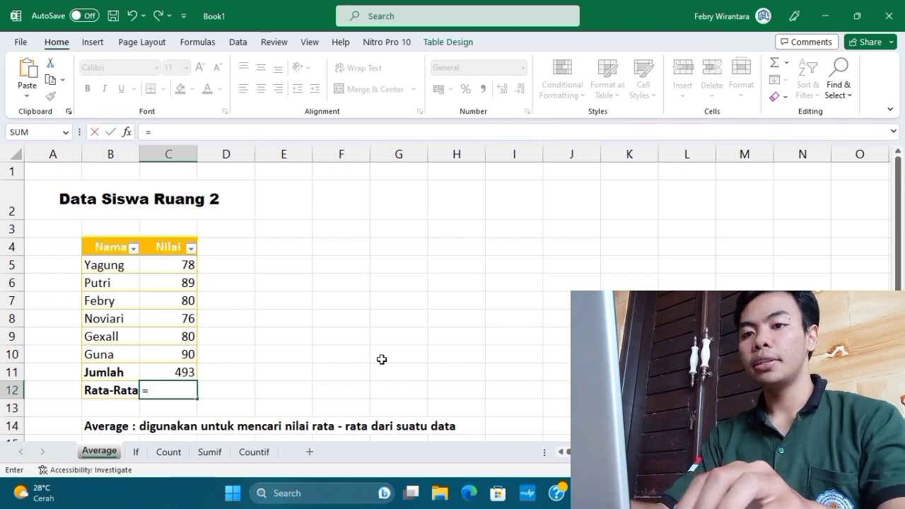
type("a")
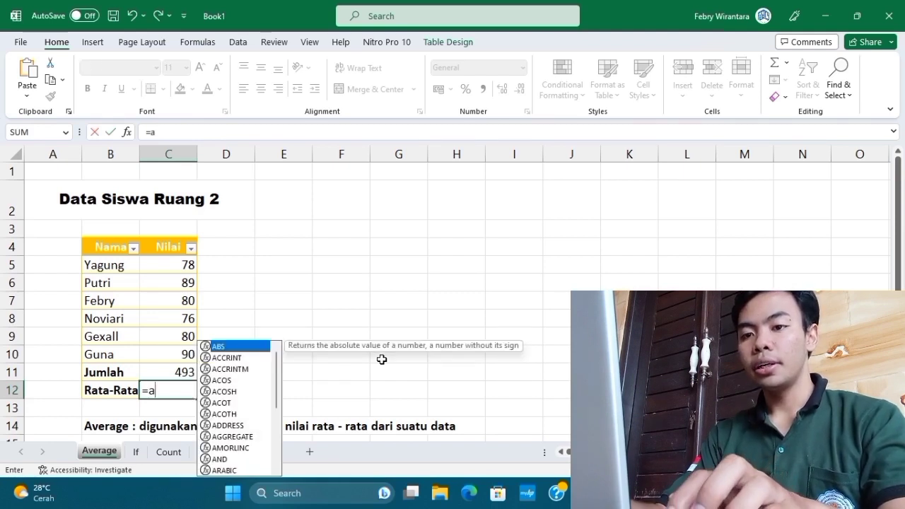
type("verage")
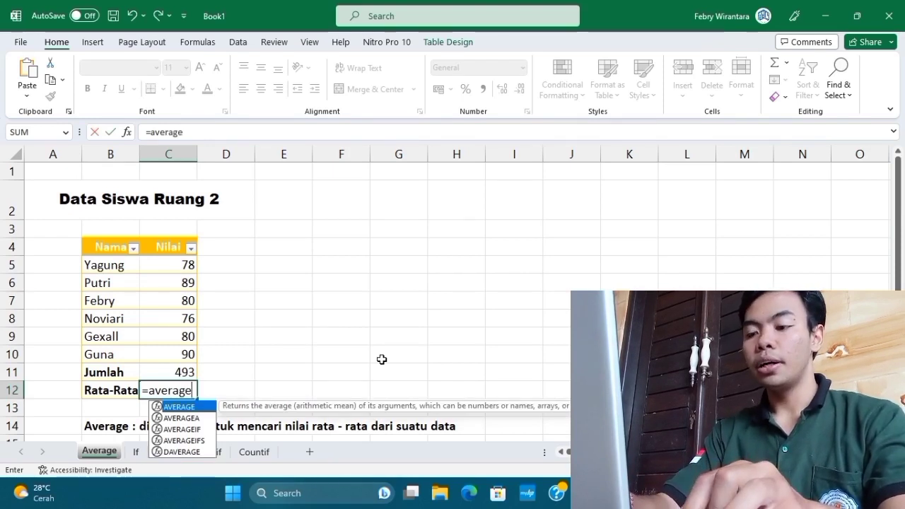
type("(")
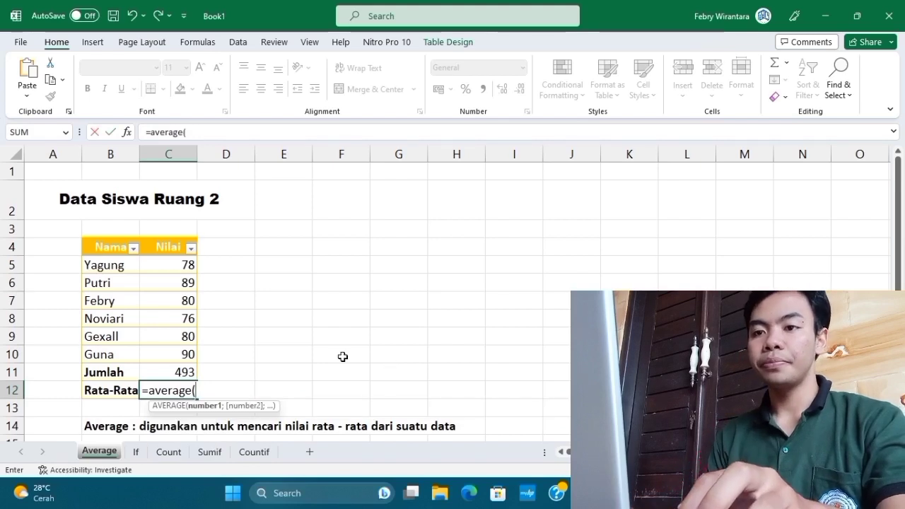
left_click_drag(157, 263, 167, 353)
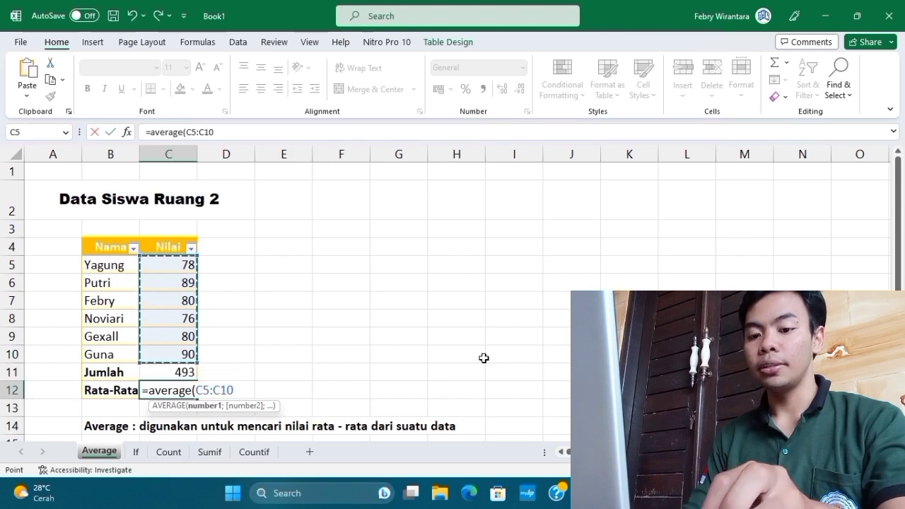
type(")")
key("Return")
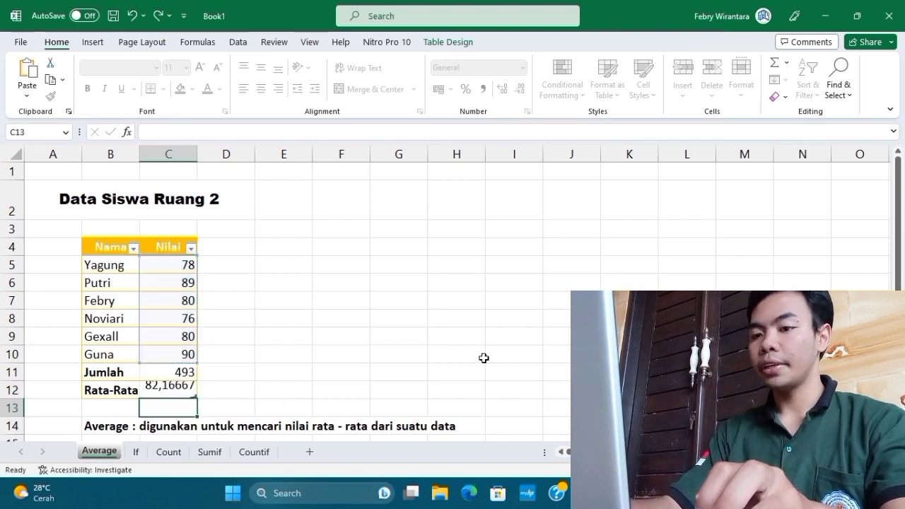
Review the Rata-Rata formula in cell C12 and look over the rest of the Average sheet.
left_click(317, 370)
left_click(166, 390)
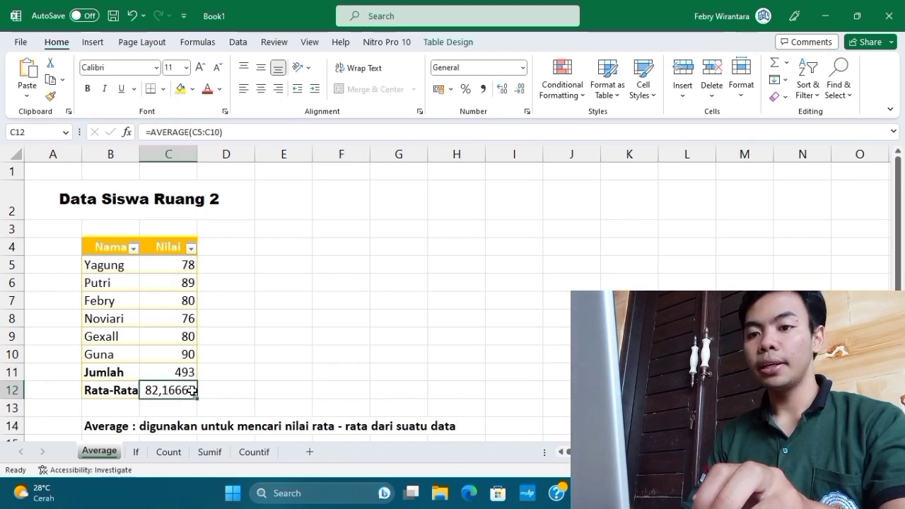
left_click(247, 388)
left_click(183, 390)
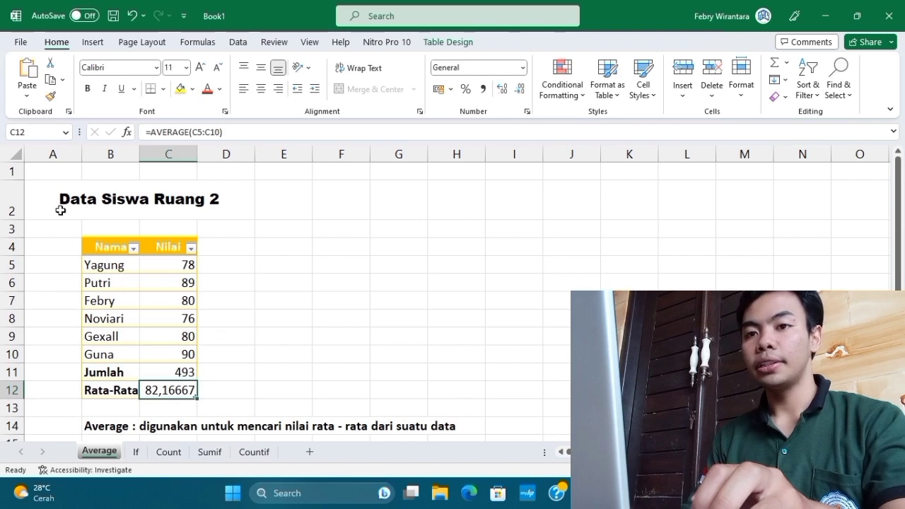
left_click(306, 301)
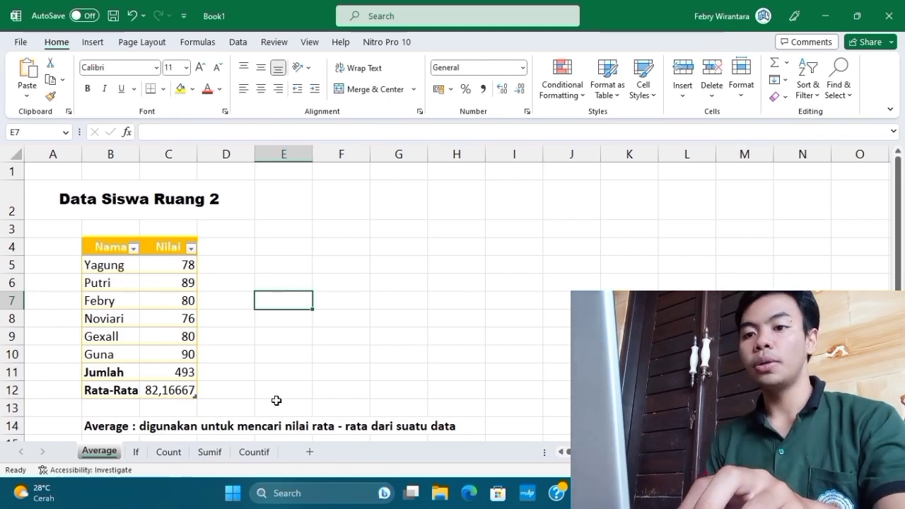
left_click(289, 373)
left_click(333, 263)
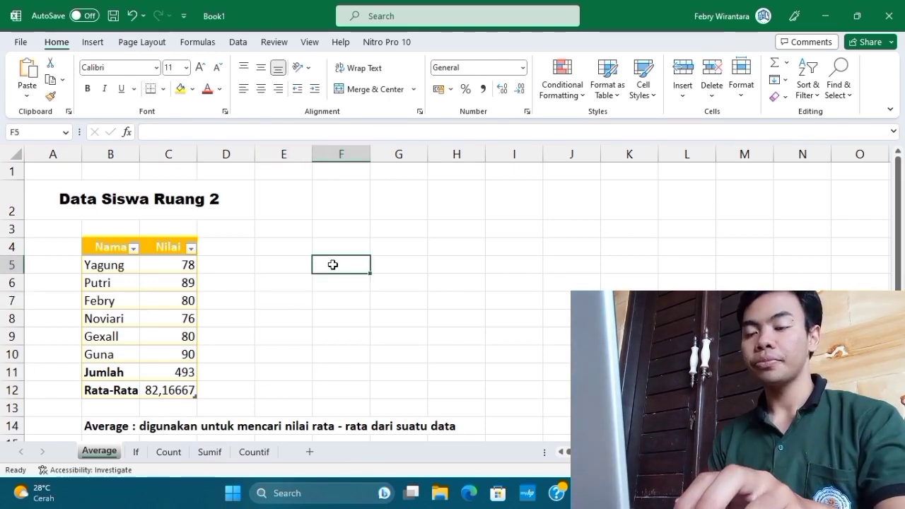
scroll(273, 248, "down", 2)
scroll(273, 248, "up", 2)
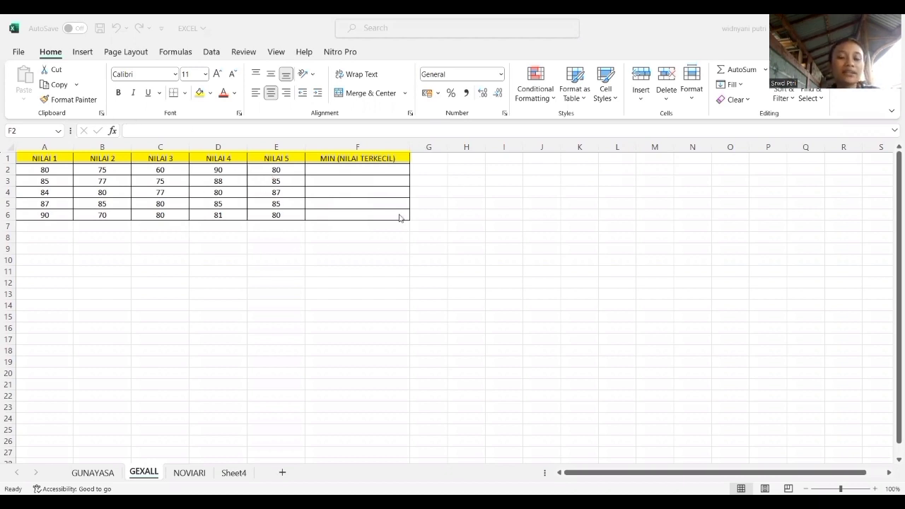
Enter =MIN(A2;B2;C2;D2;E2) in cell F2 under MIN (NILAI TERKECIL) on the GEXALL sheet.
left_click(368, 172)
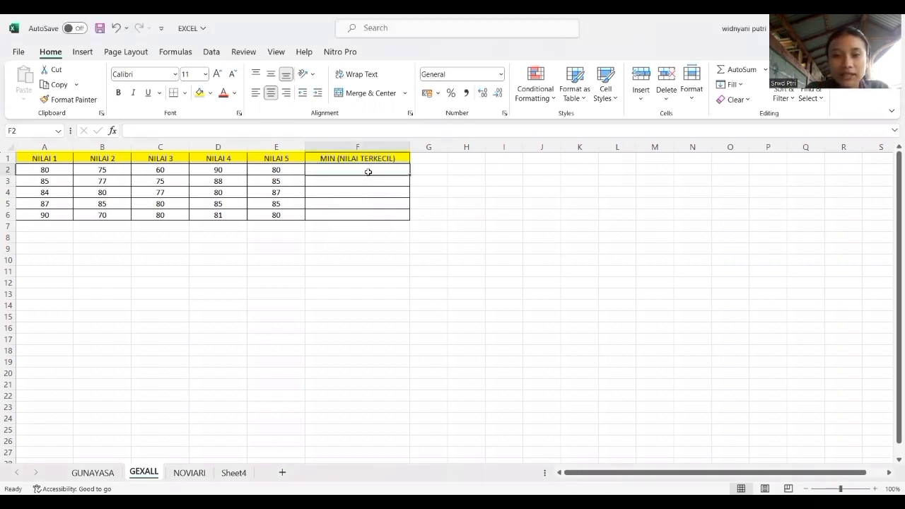
type("=")
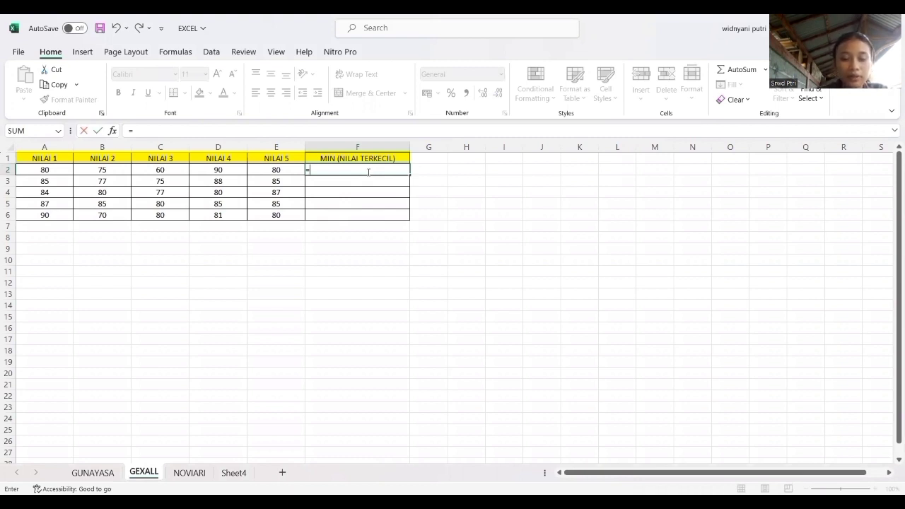
type("MIN")
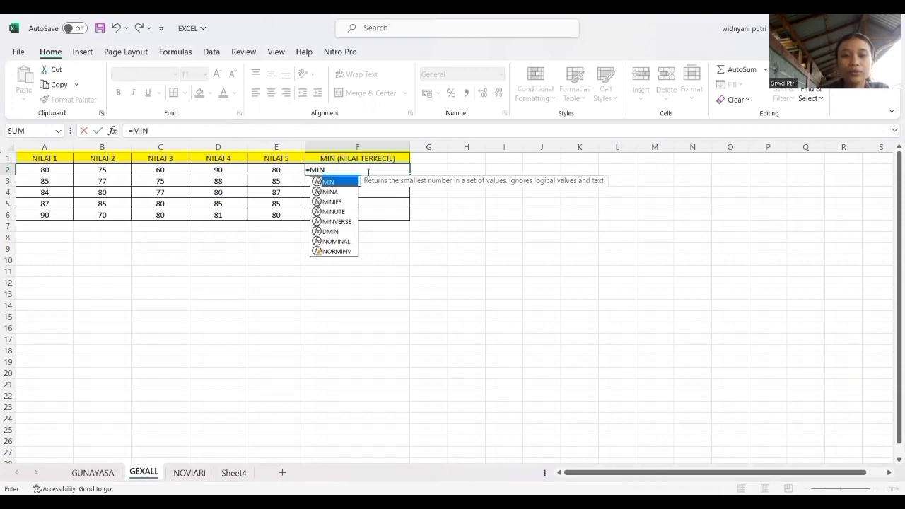
type("(")
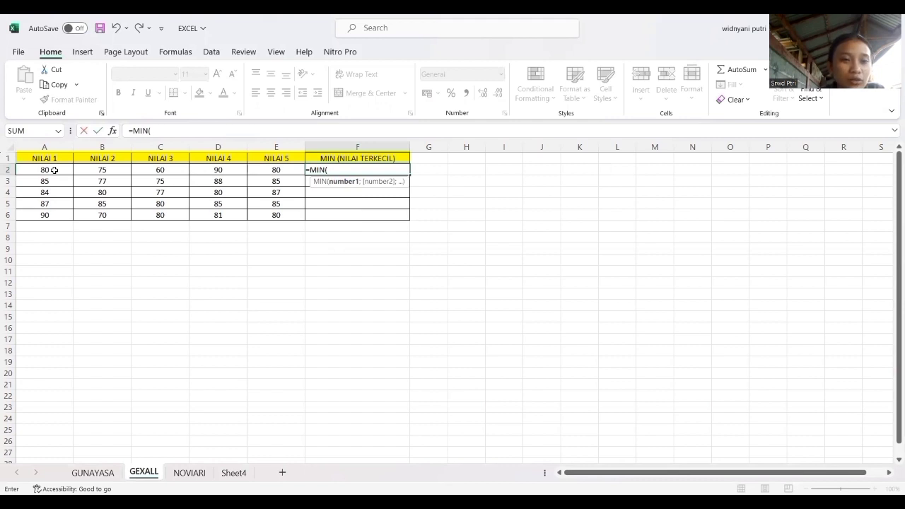
left_click(54, 171)
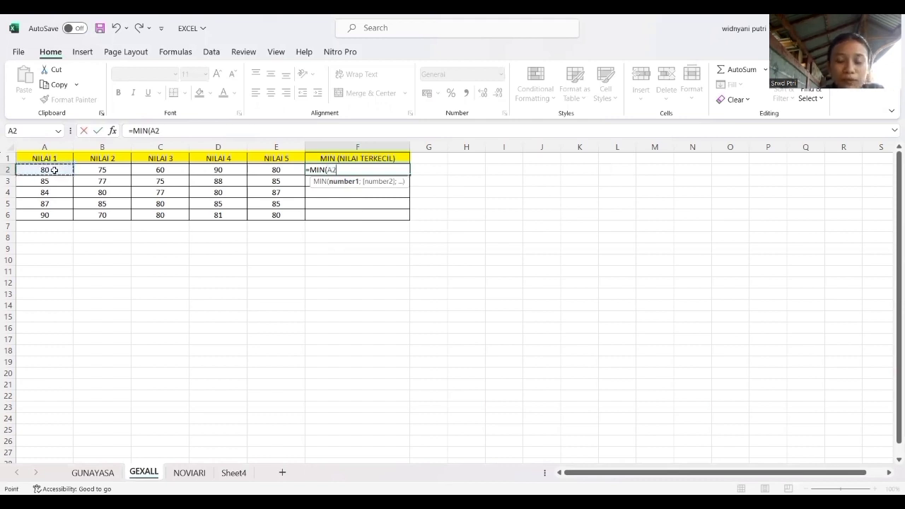
type(";")
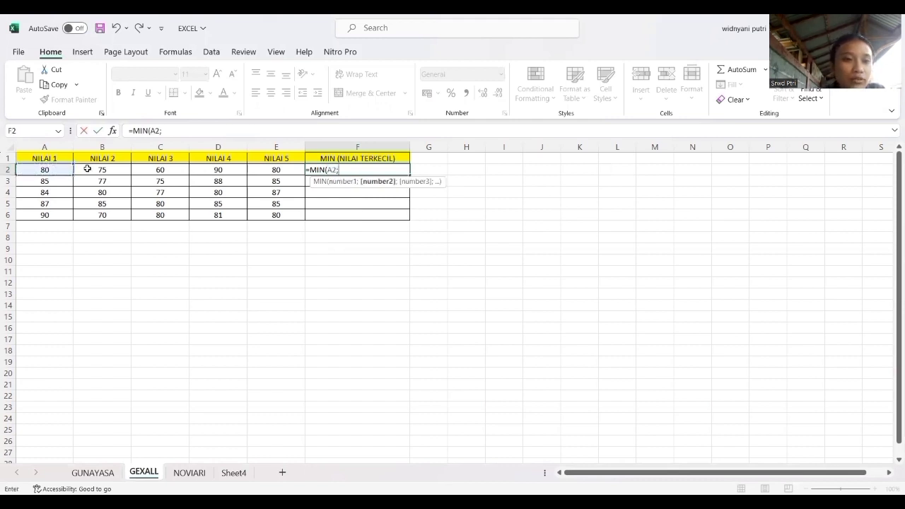
left_click(94, 171)
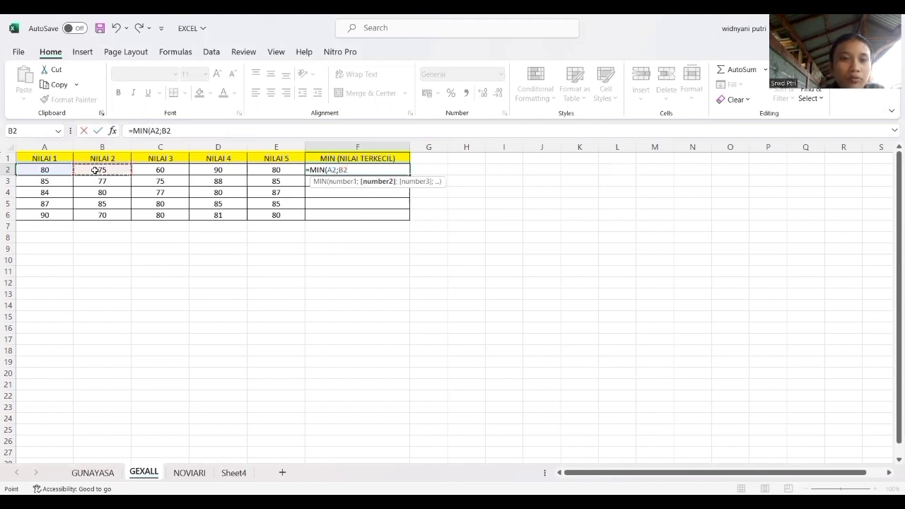
type(";")
left_click(155, 170)
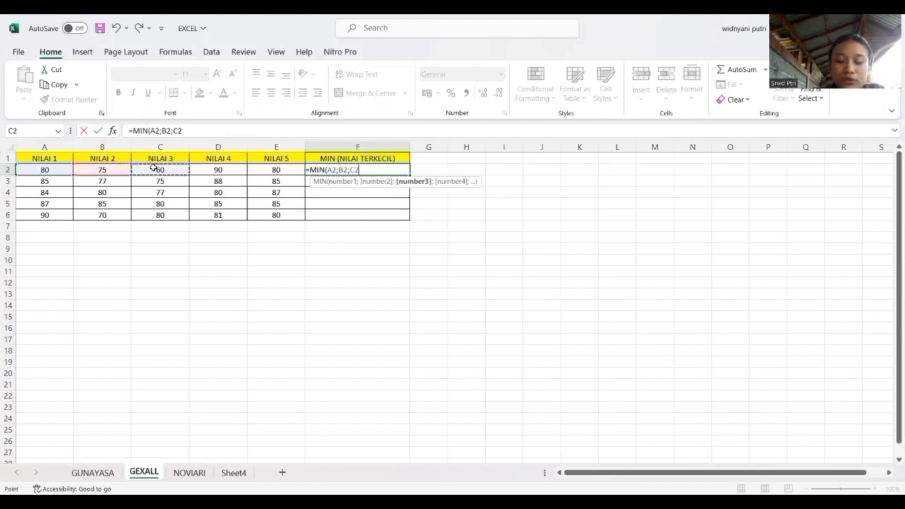
type(";")
left_click(216, 173)
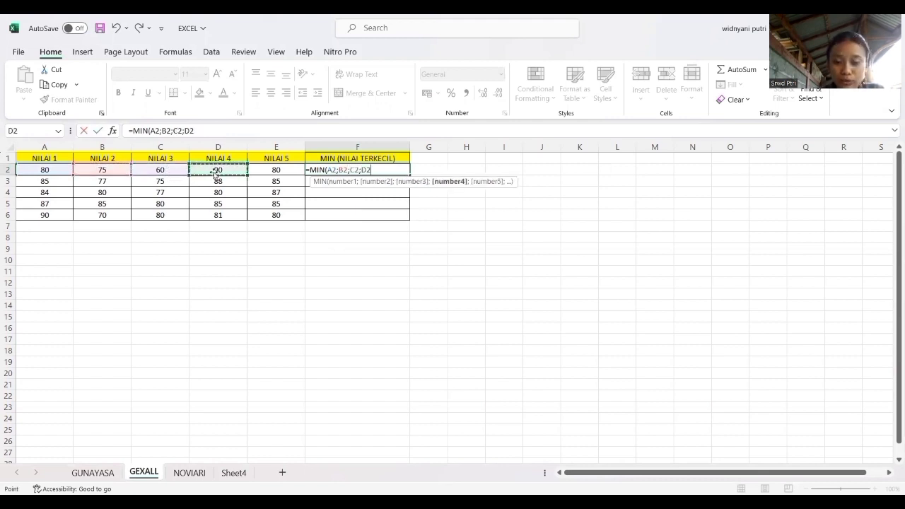
type(";")
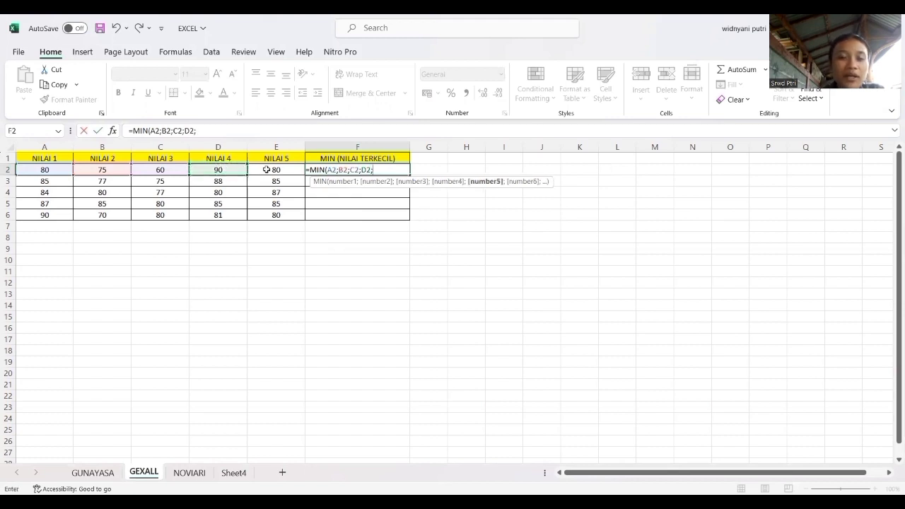
left_click(266, 170)
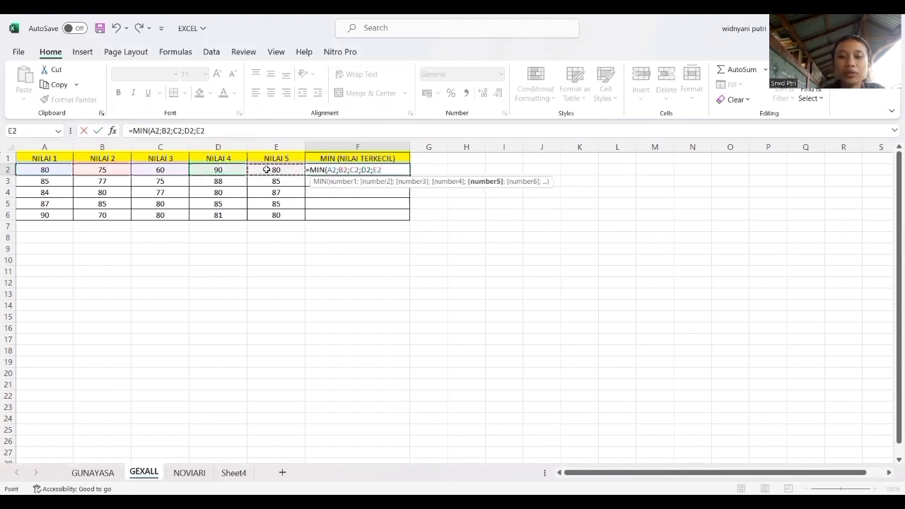
type(")")
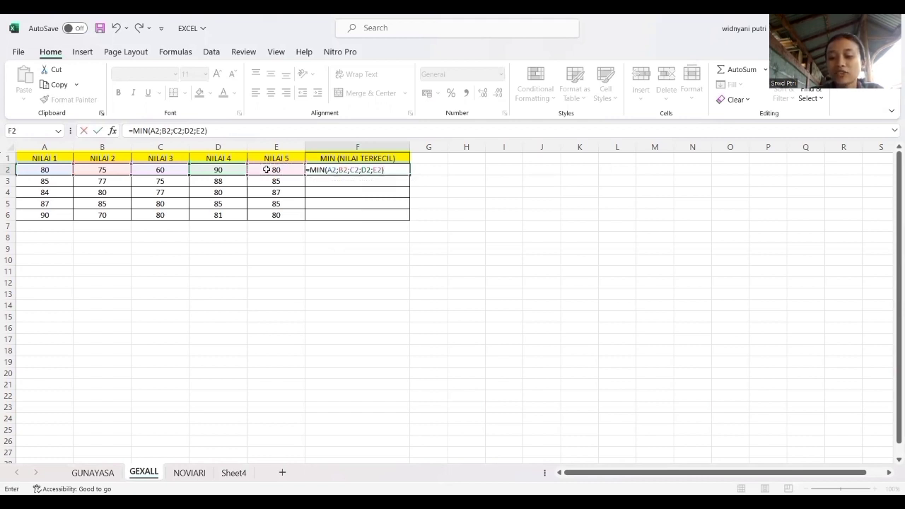
key("Return")
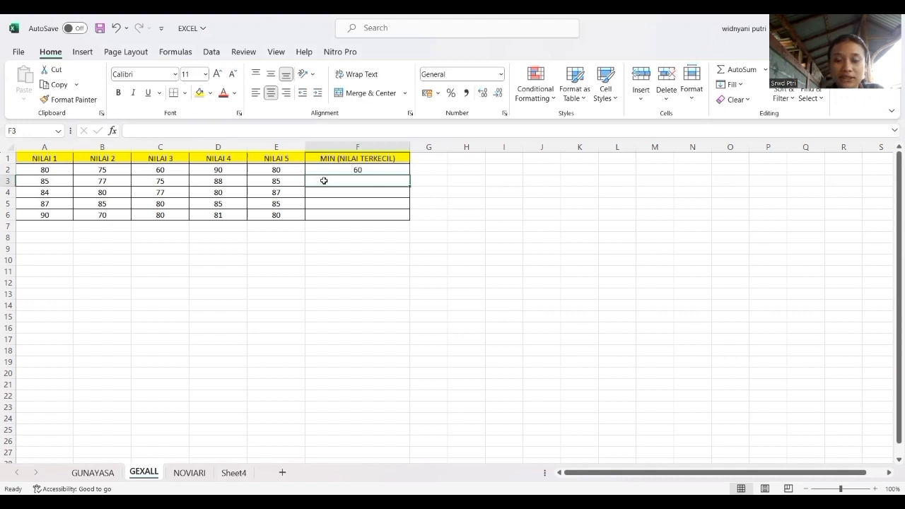
Enter =MIN(A3:E3) in cell F3 for the lowest score of the second data row.
type("=")
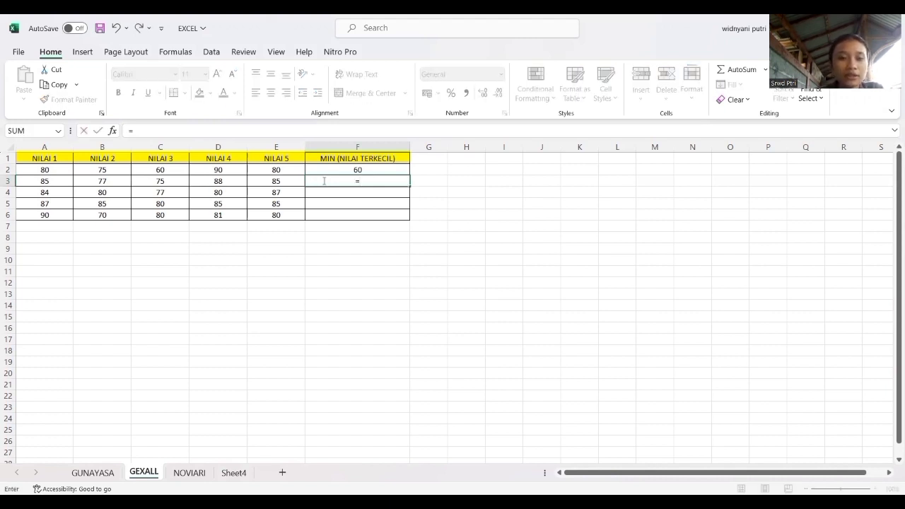
type("MIN")
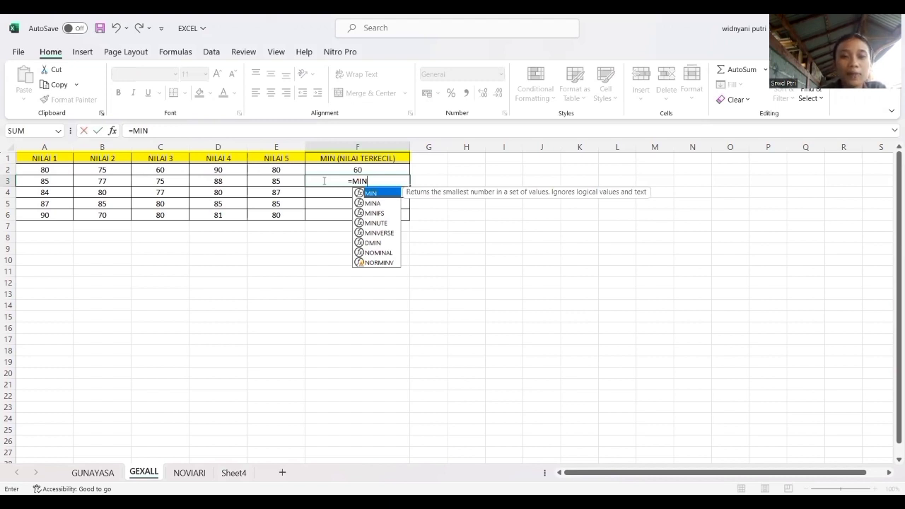
type("(")
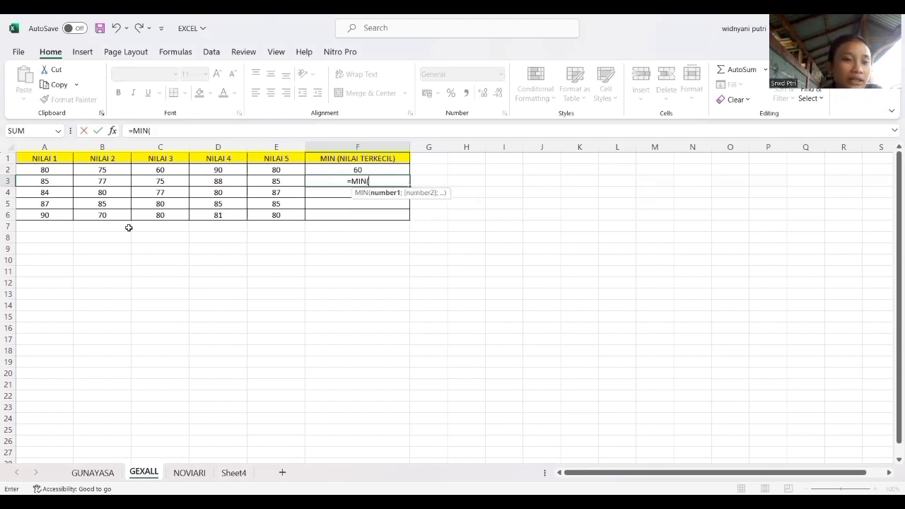
left_click_drag(39, 182, 126, 181)
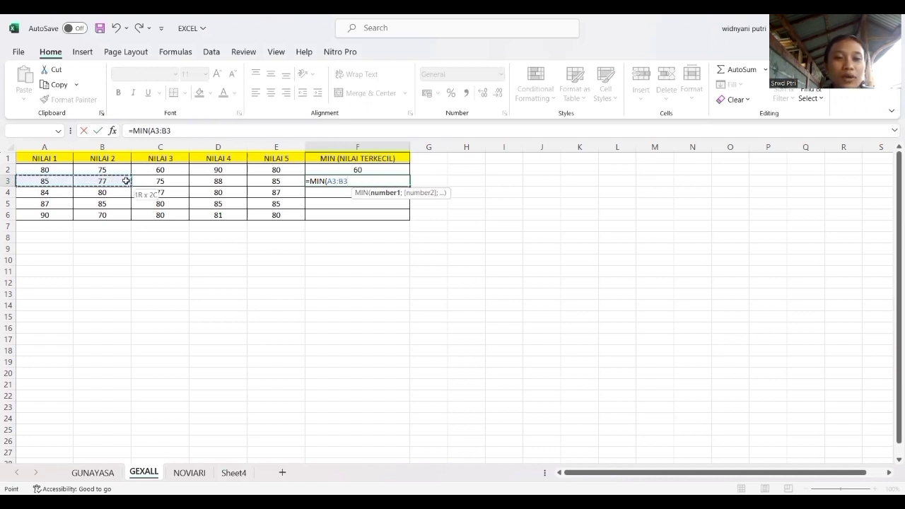
left_click_drag(265, 178, 265, 178)
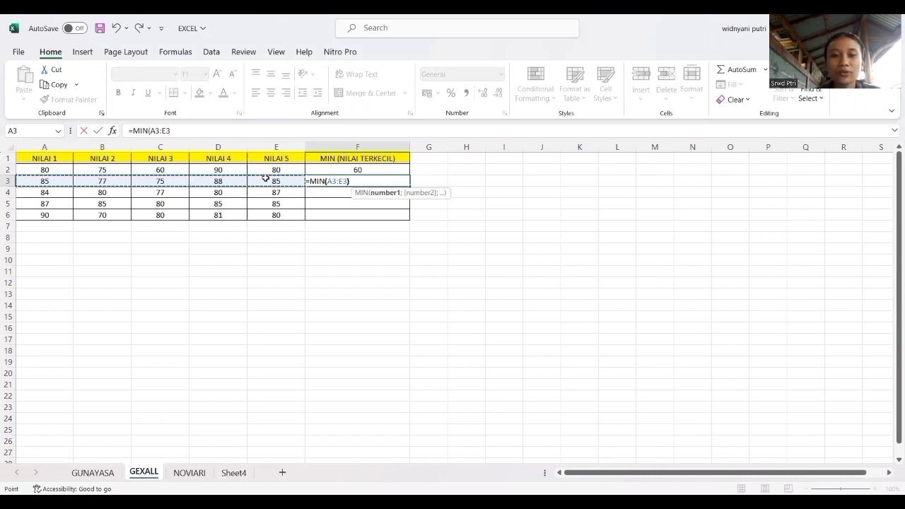
type(")")
key("Return")
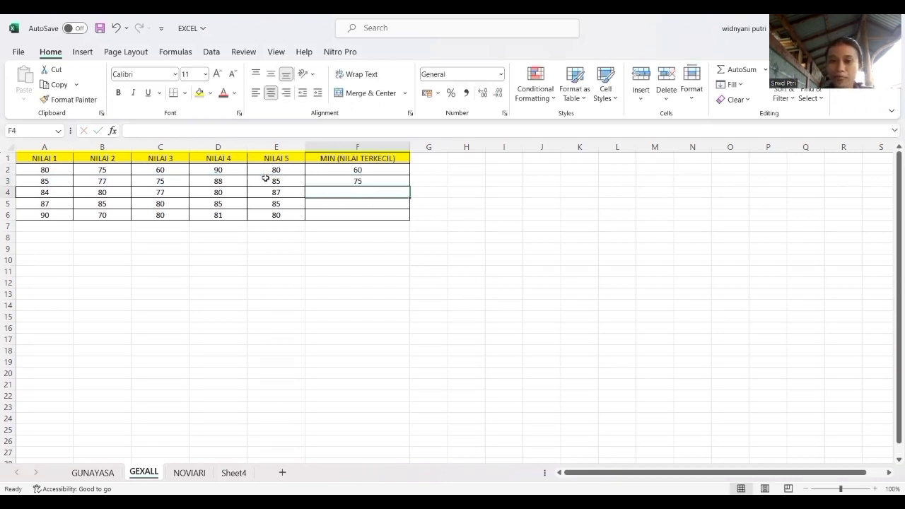
Fill the MIN formula from F2 down through F6 under MIN (NILAI TERKECIL).
left_click(405, 174)
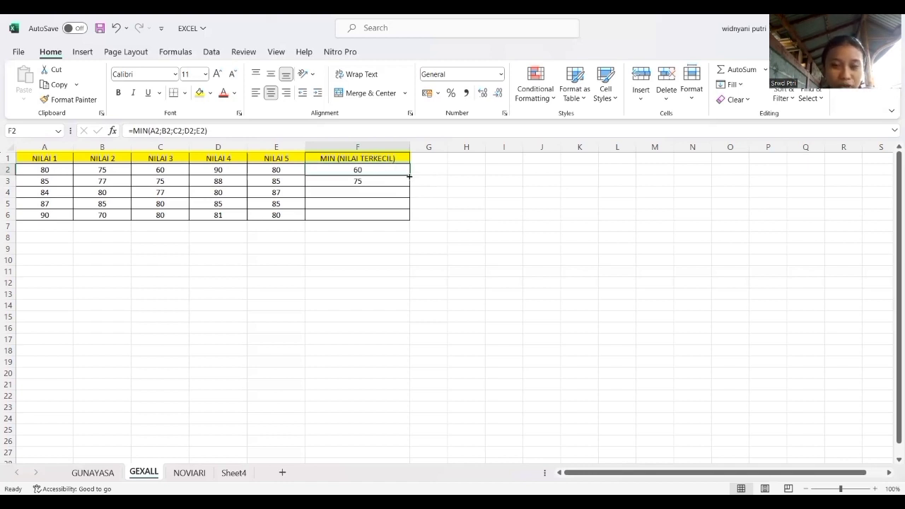
left_click_drag(410, 176, 411, 221)
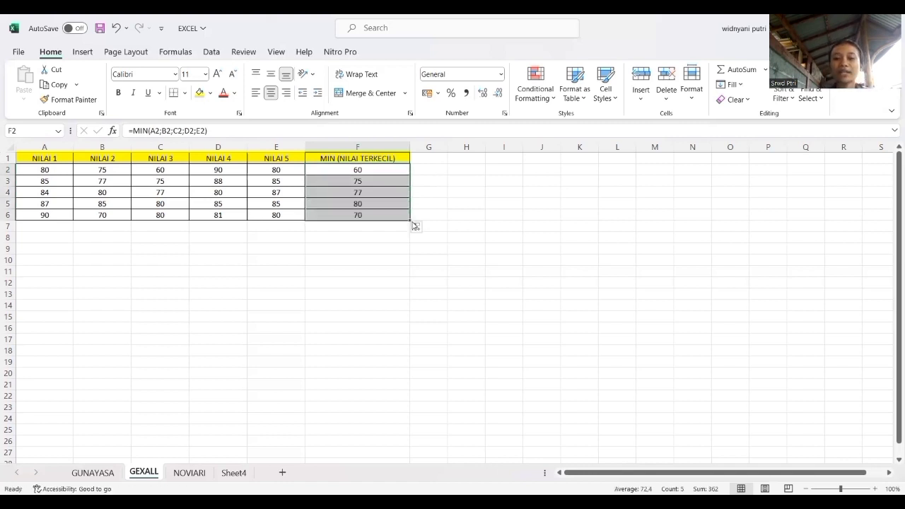
left_click(433, 214)
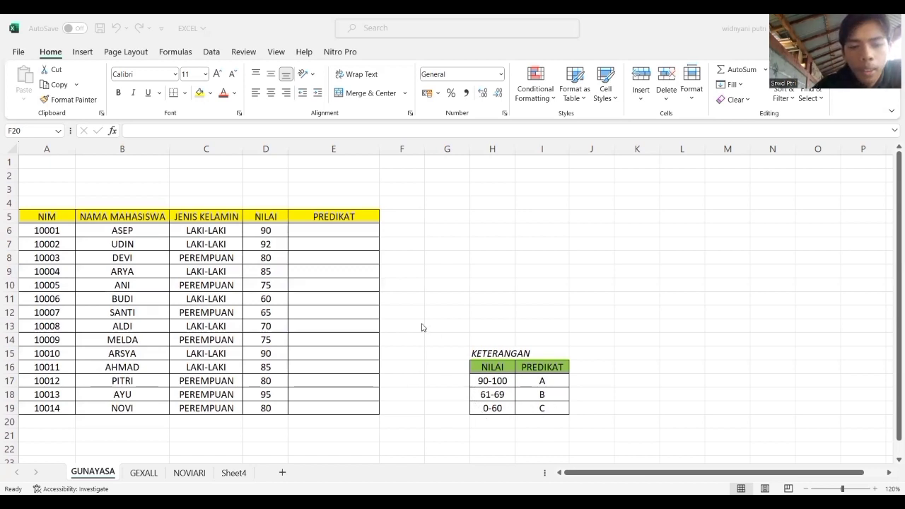
Begin the PREDIKAT formula in cell E6 with =IF(D6>=90;"A"; to grade the first student's NILAI.
double_click(327, 230)
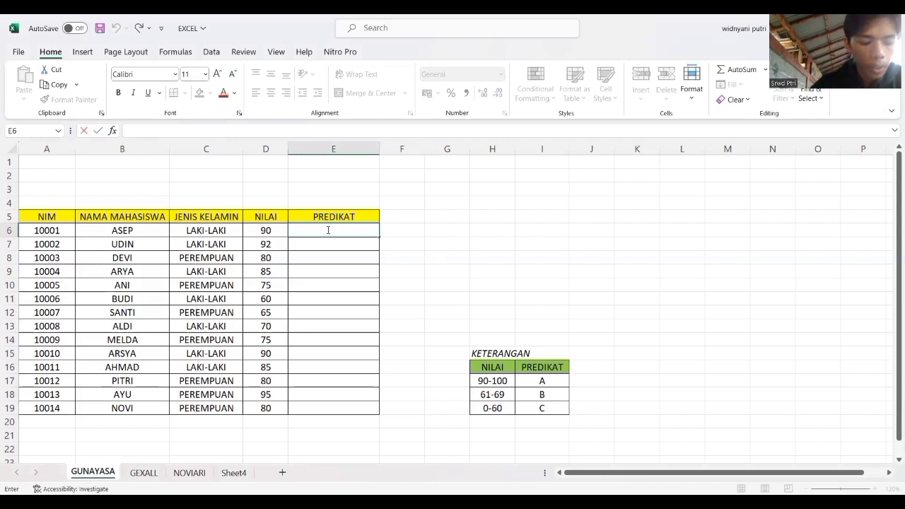
type("=")
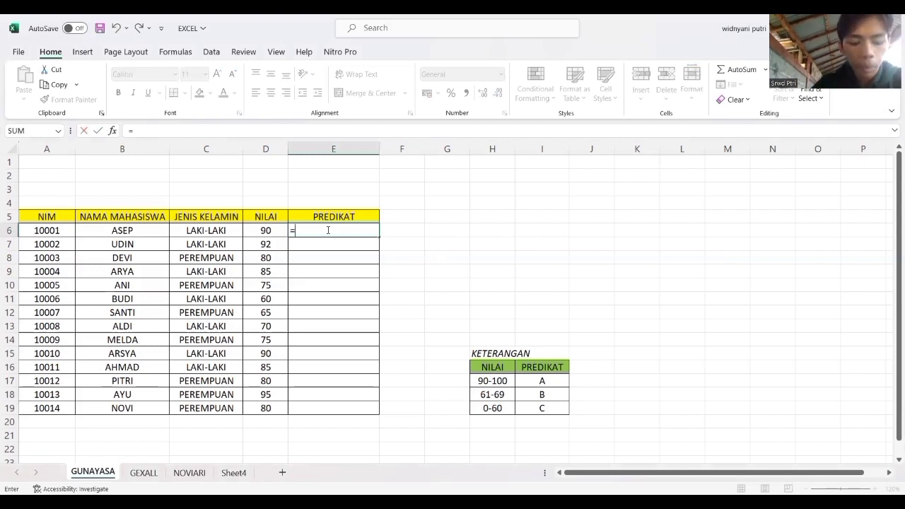
type("IF(")
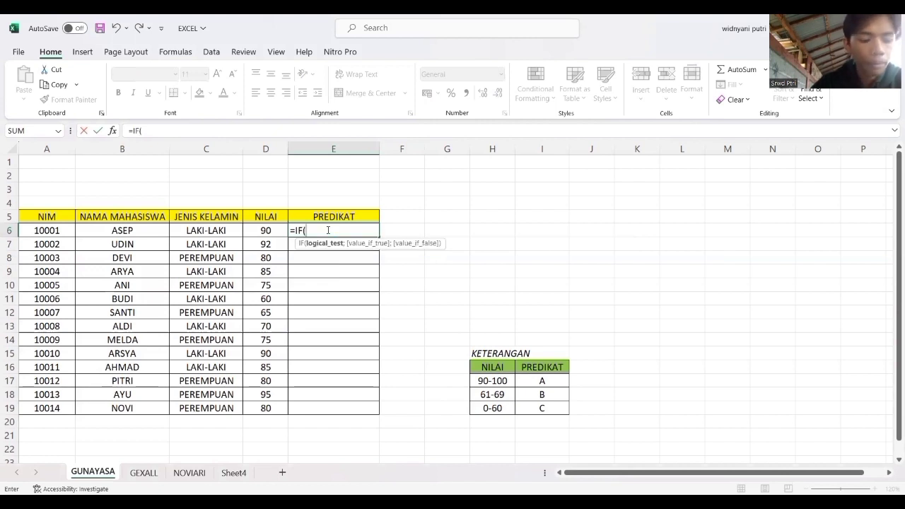
left_click(262, 232)
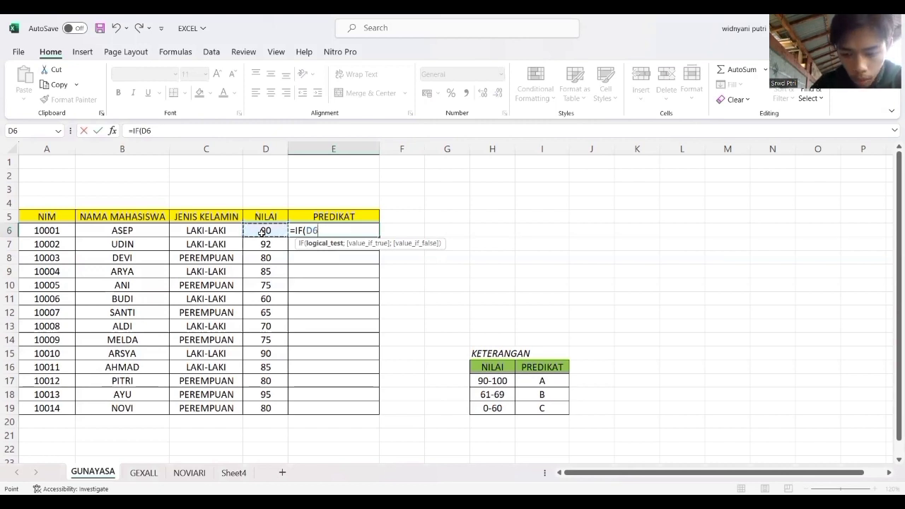
type(">")
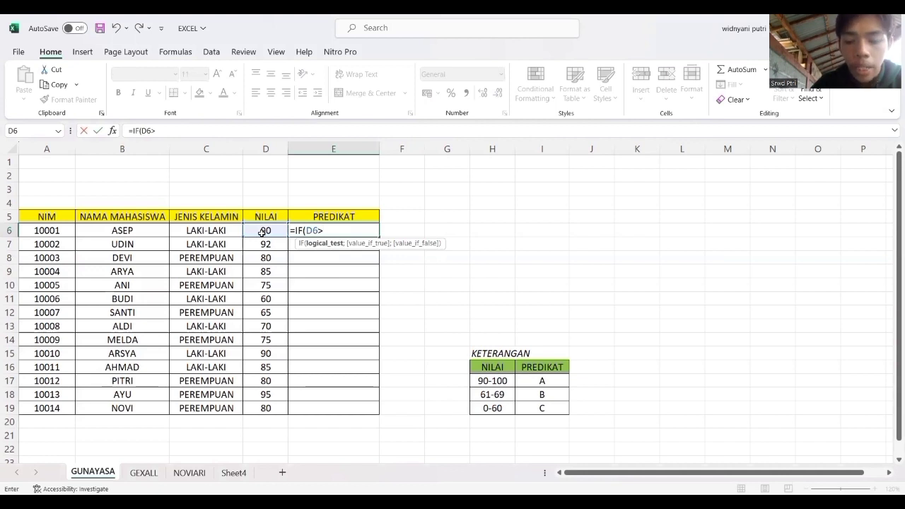
type("=")
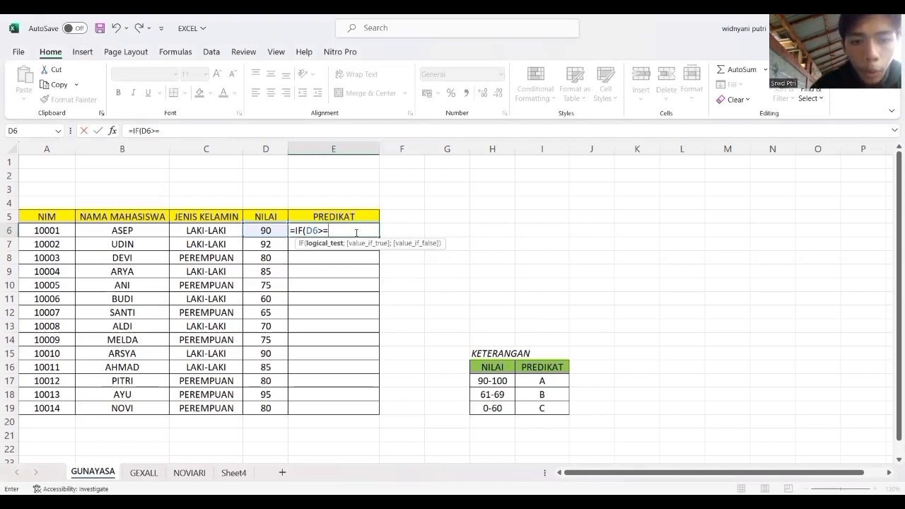
type("90")
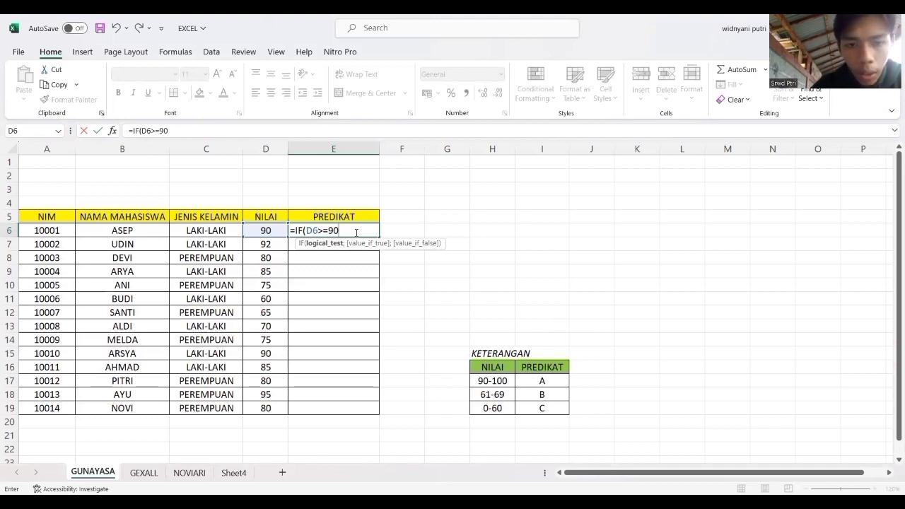
type(";")
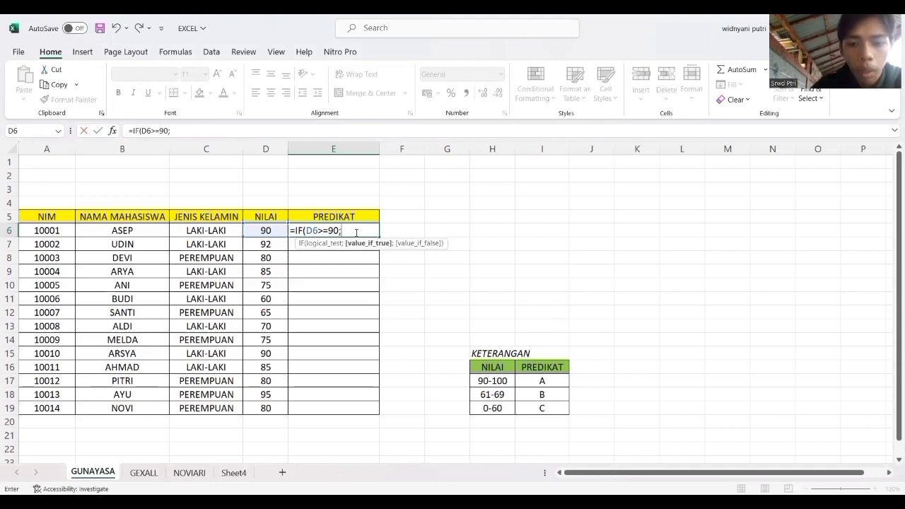
type("\"")
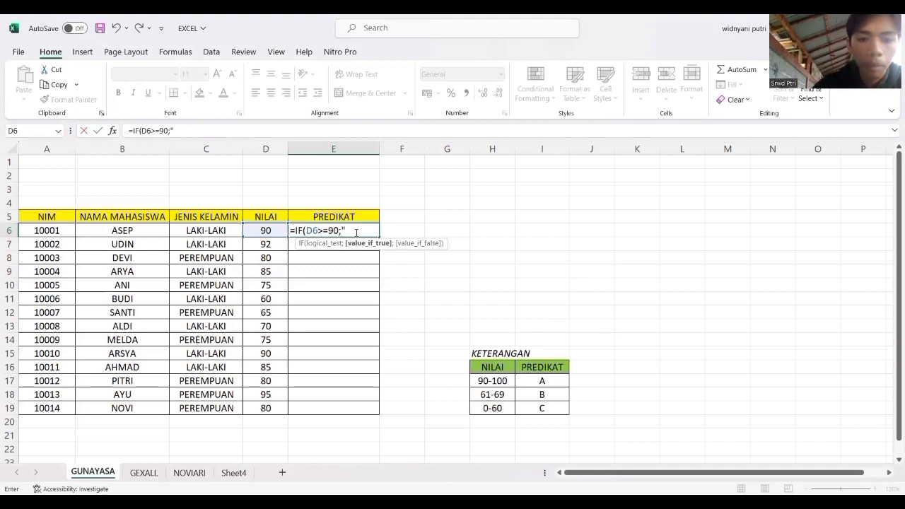
type("A")
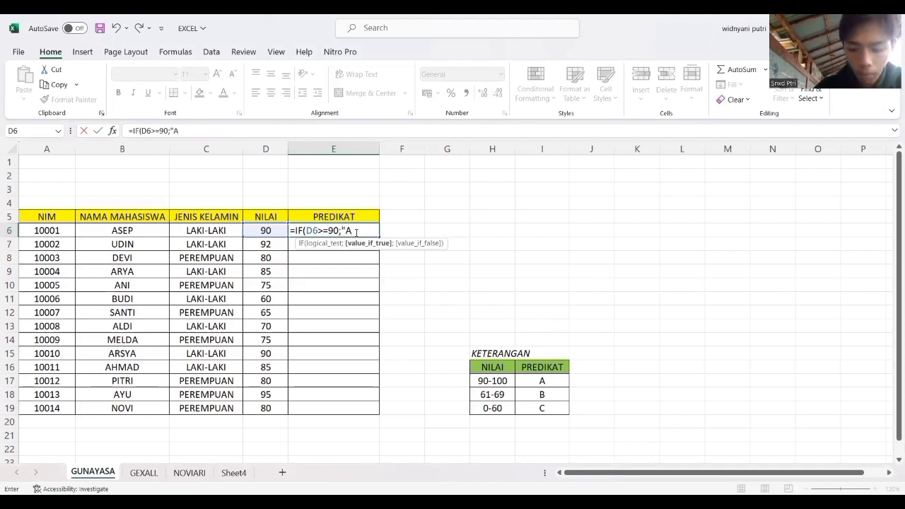
type("\";")
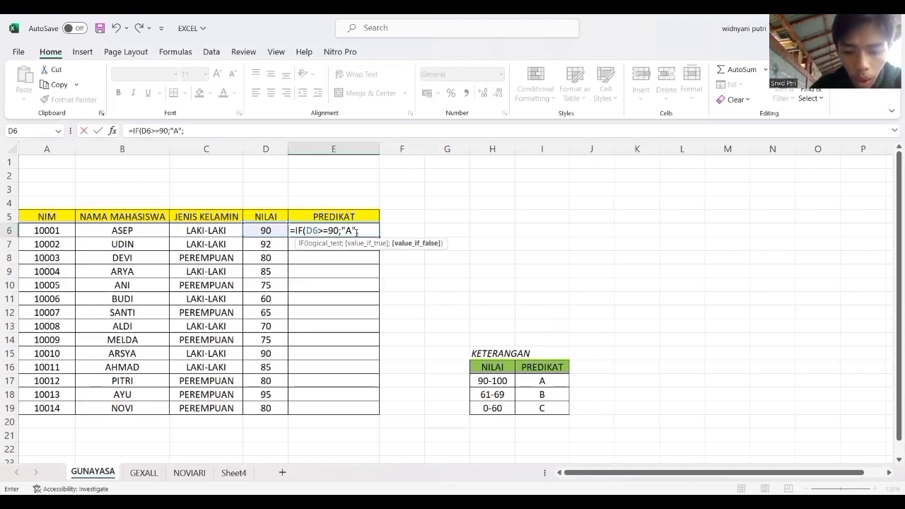
type("IF")
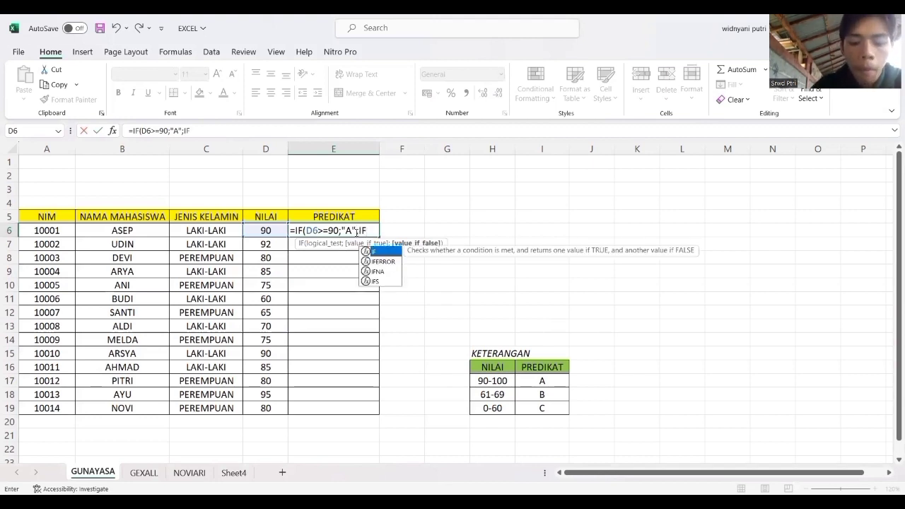
type("(")
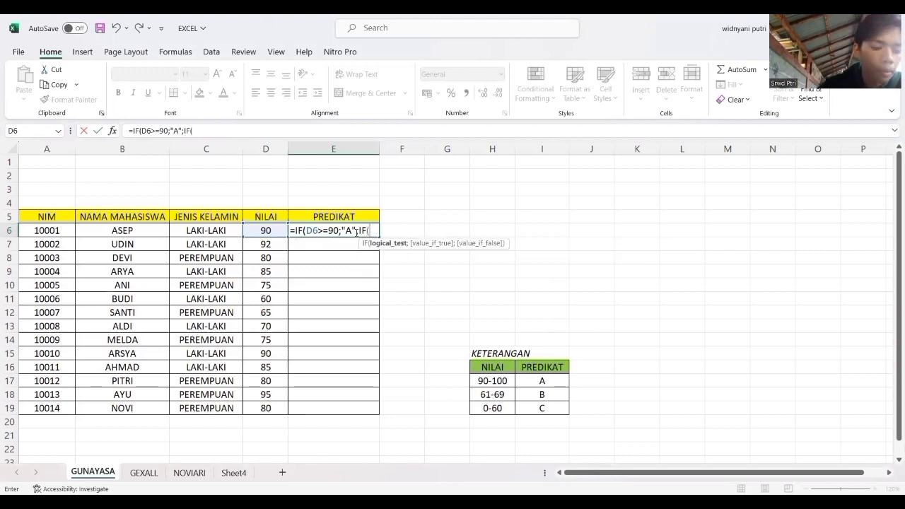
Try to complete the E6 formula with the nested condition IF(D6>="B";"C") and accept the suggested bracket correction.
left_click(261, 233)
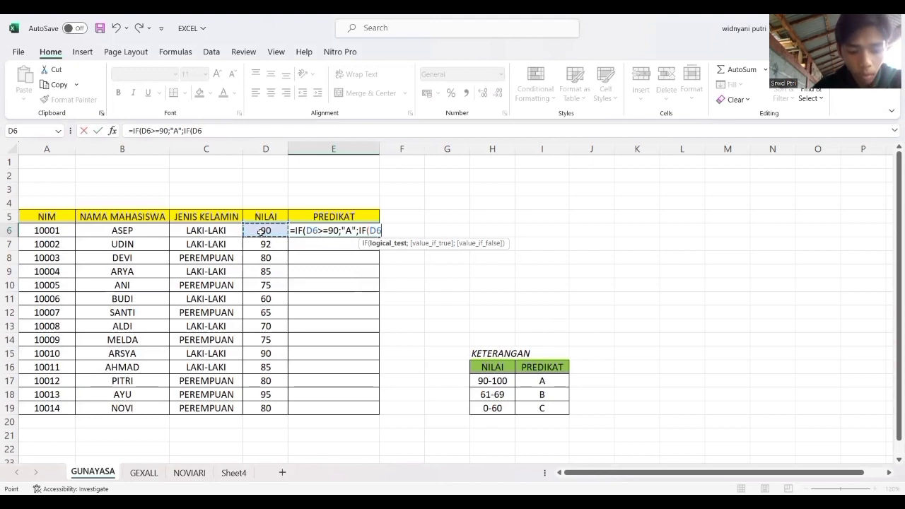
type(">")
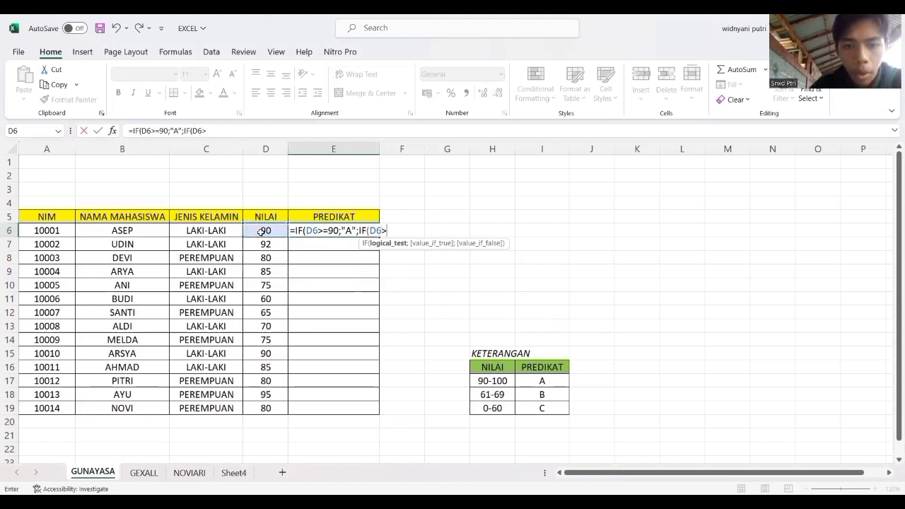
type("=")
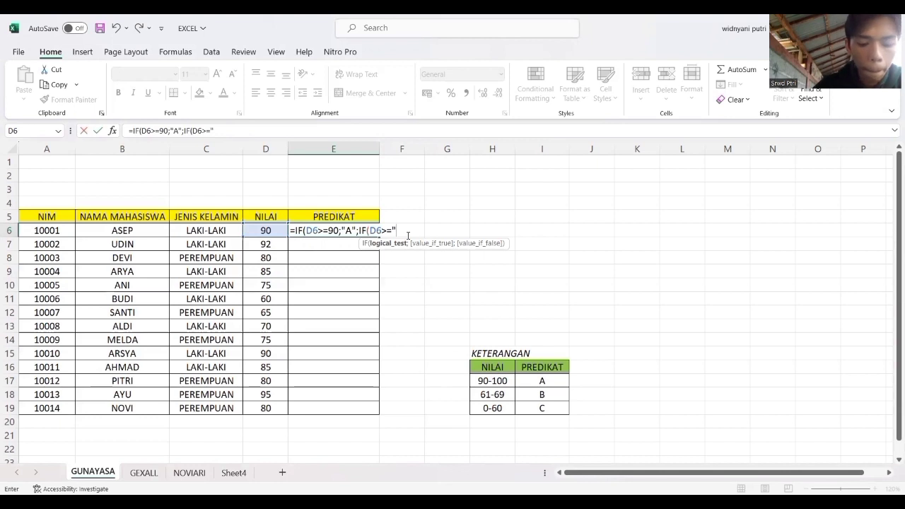
type("B\";")
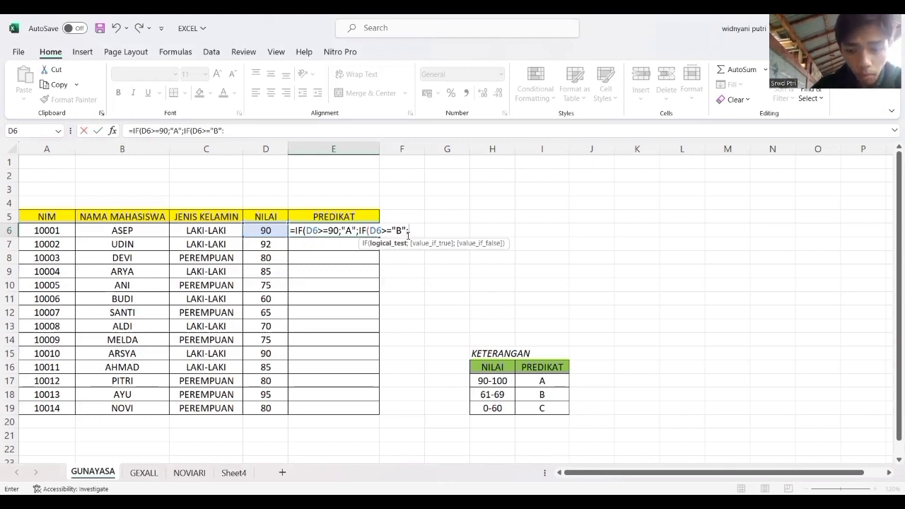
key("BackSpace")
type(";")
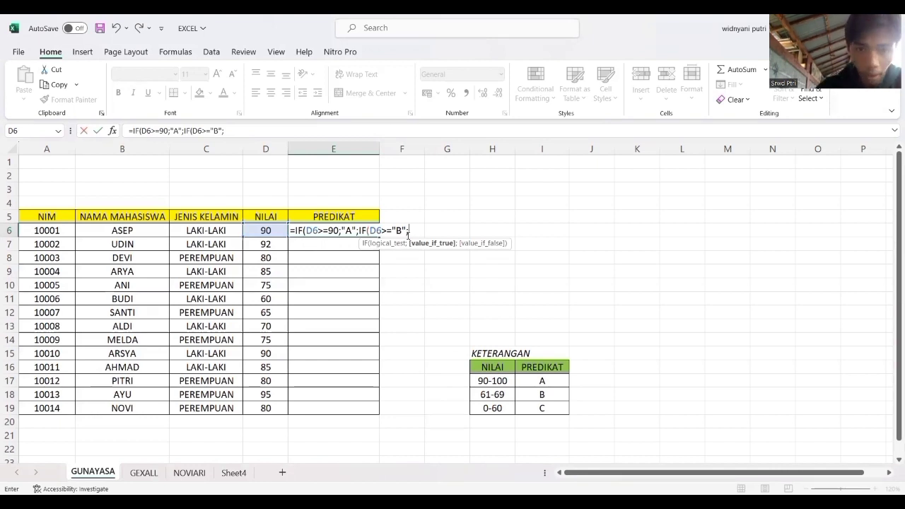
type("C")
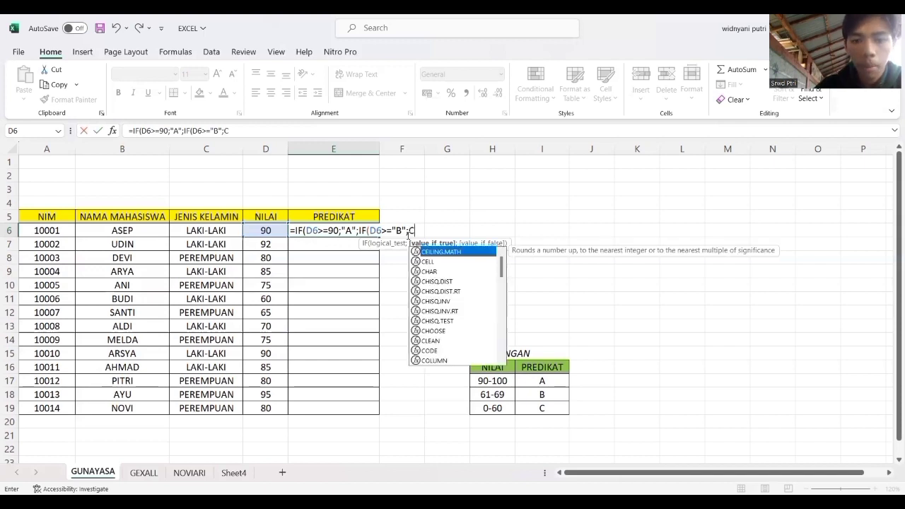
key("BackSpace")
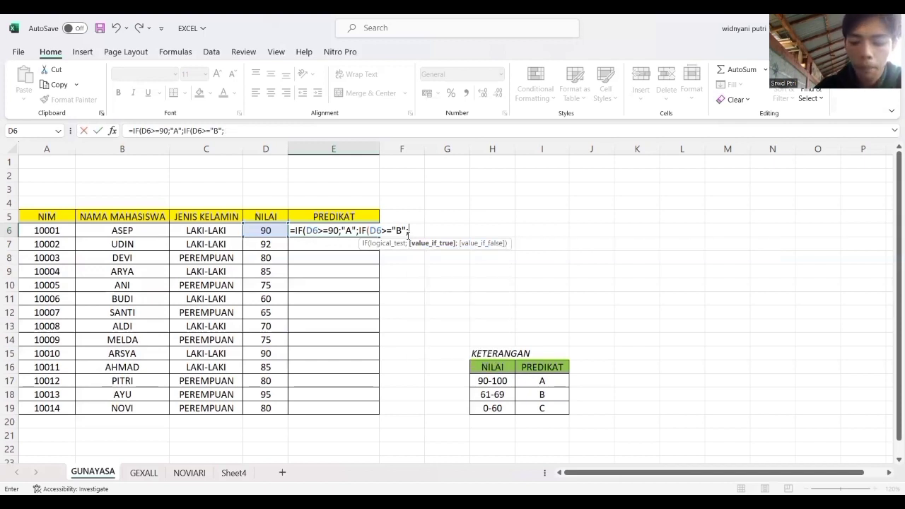
type("\"C")
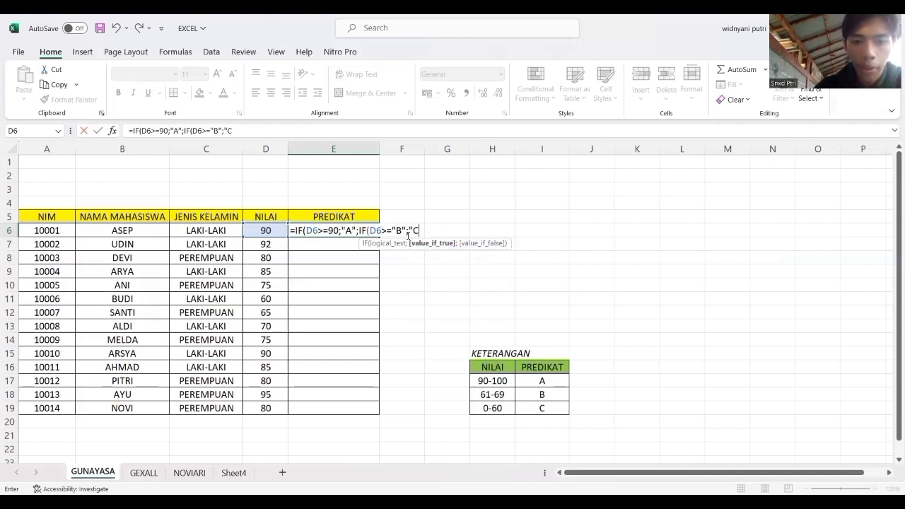
type("\"")
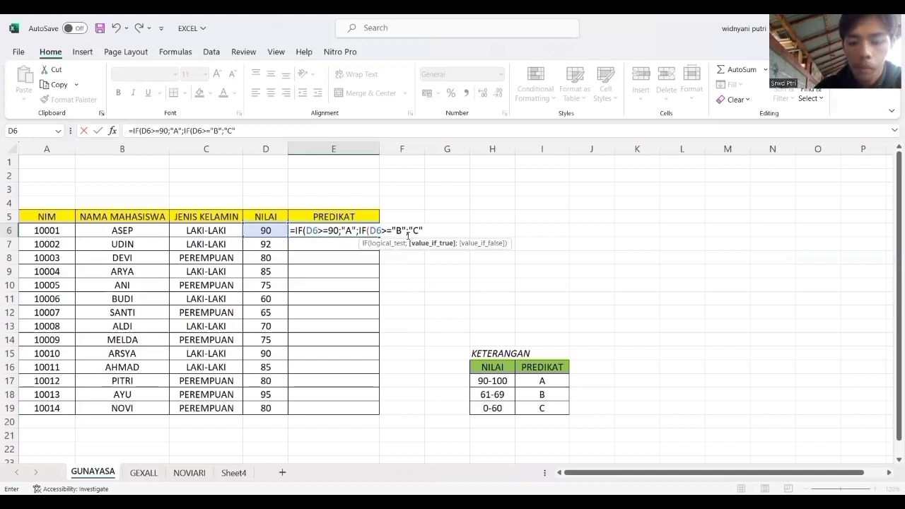
type(")")
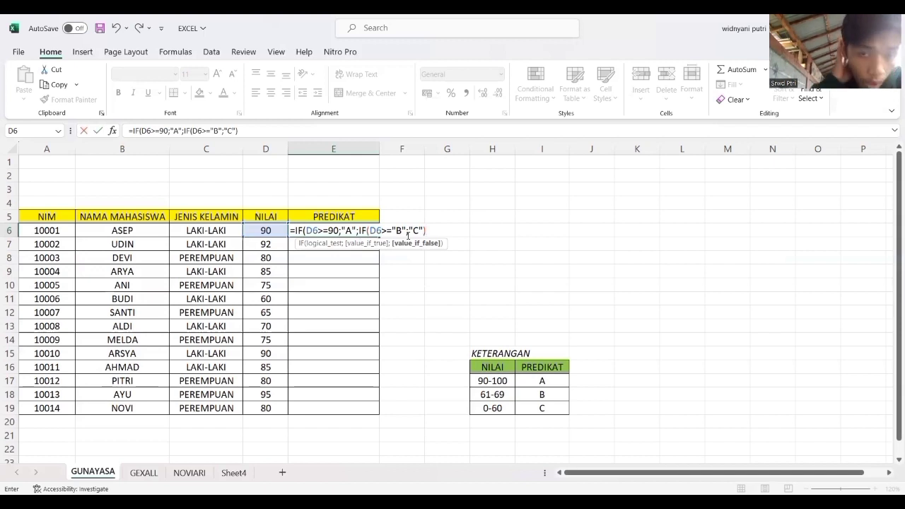
key("Return")
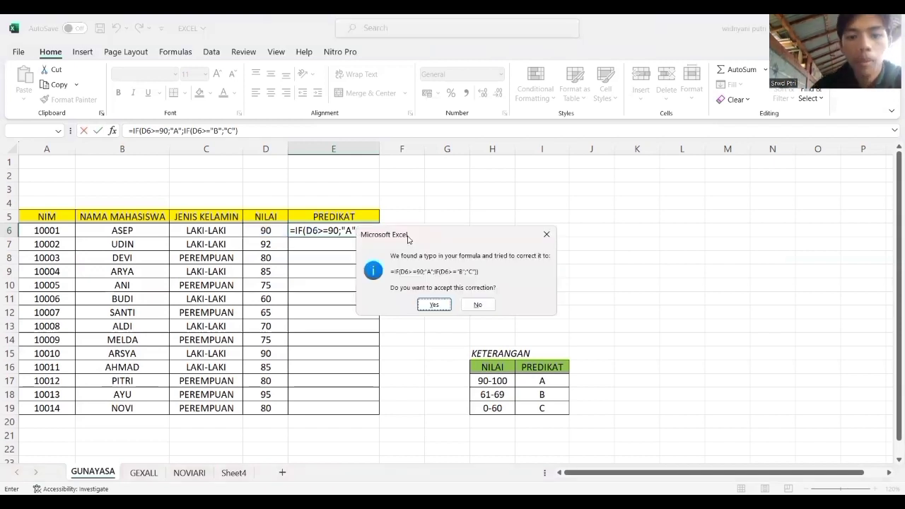
left_click(433, 305)
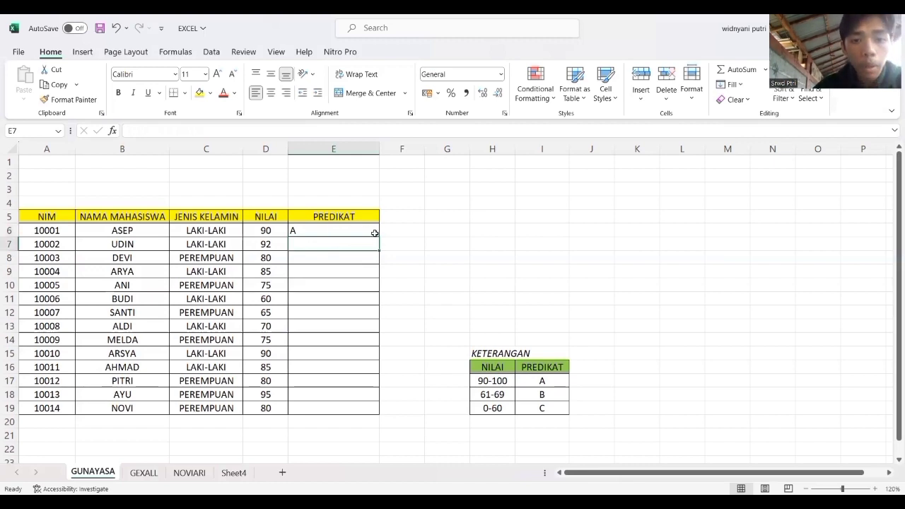
Try to fill the IF formula from E6 down through E19 in the PREDIKAT column.
left_click_drag(374, 234, 394, 266)
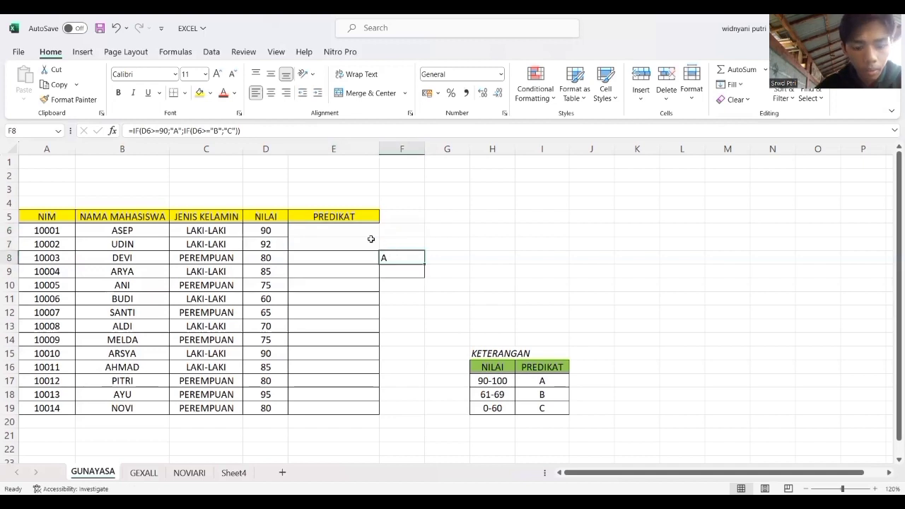
key("ctrl+z")
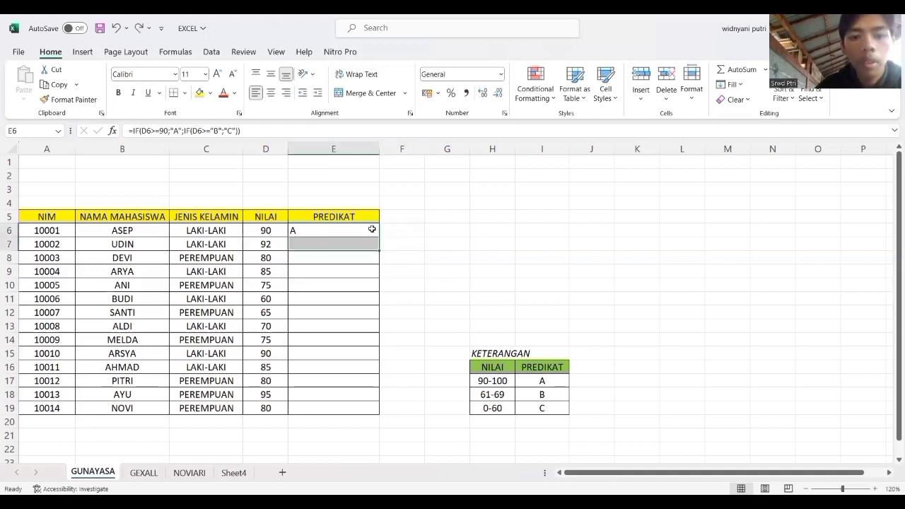
left_click(372, 229)
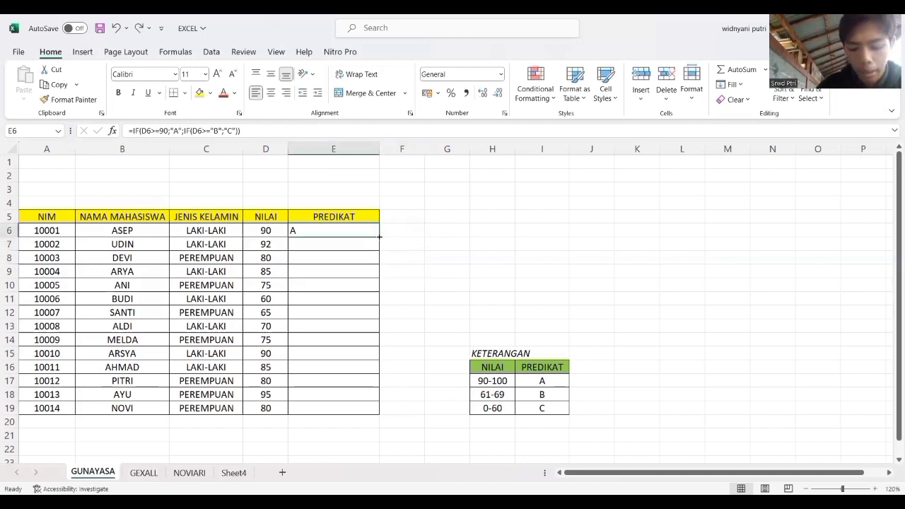
left_click_drag(380, 237, 375, 412)
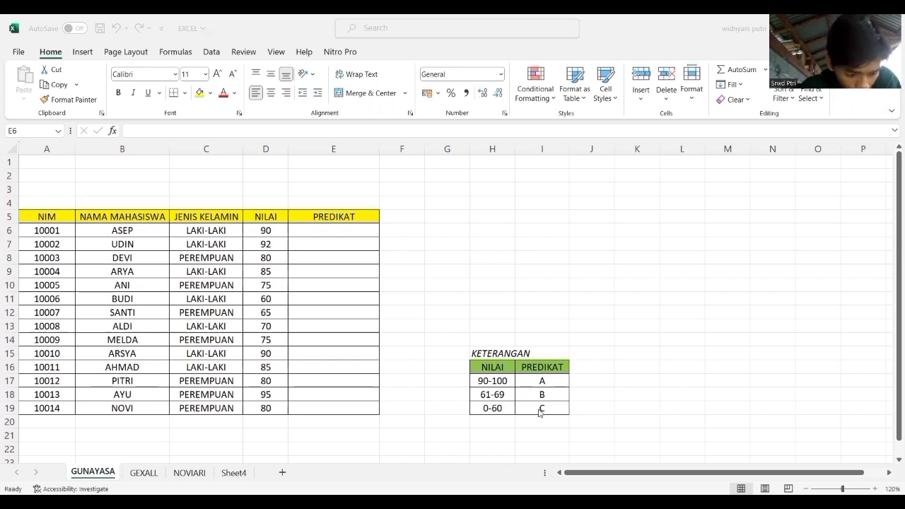
Start the PREDIKAT formula in E6 with =IF(D6>=90;"A"; so the first student's NILAI is tested for grade A.
double_click(329, 229)
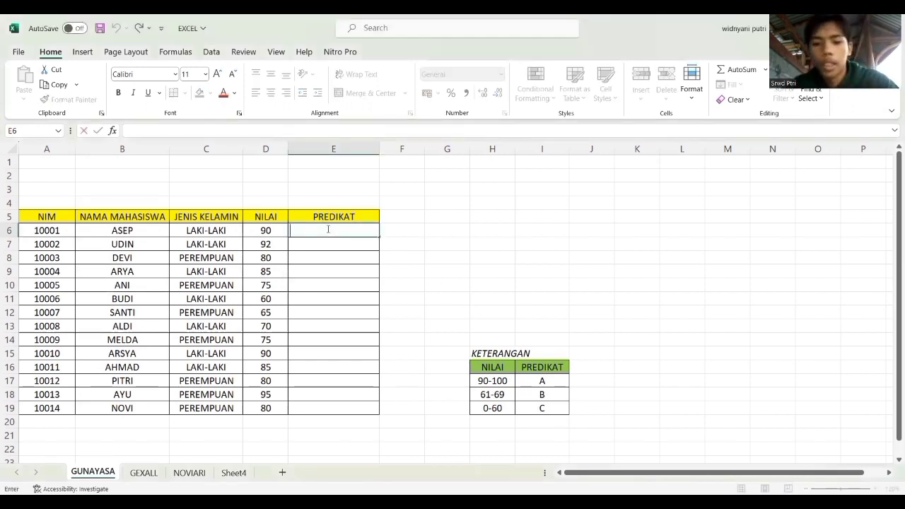
type("=")
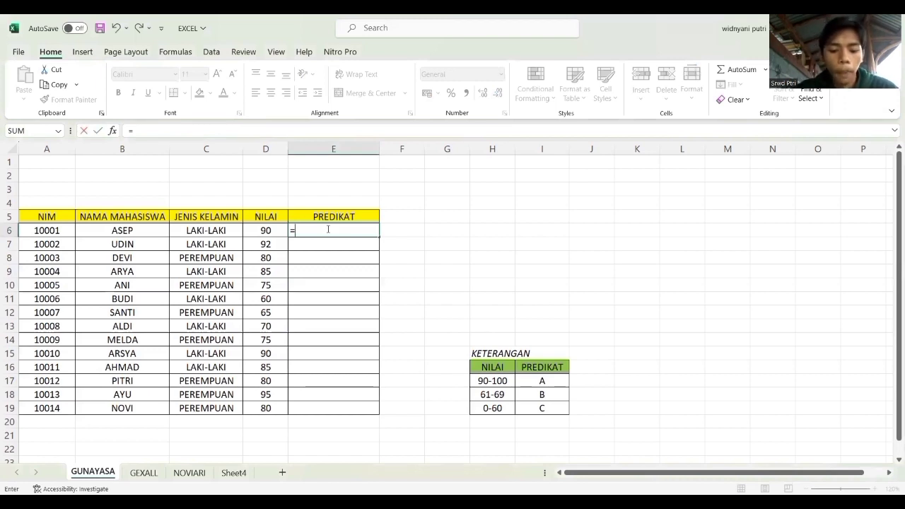
type("IF")
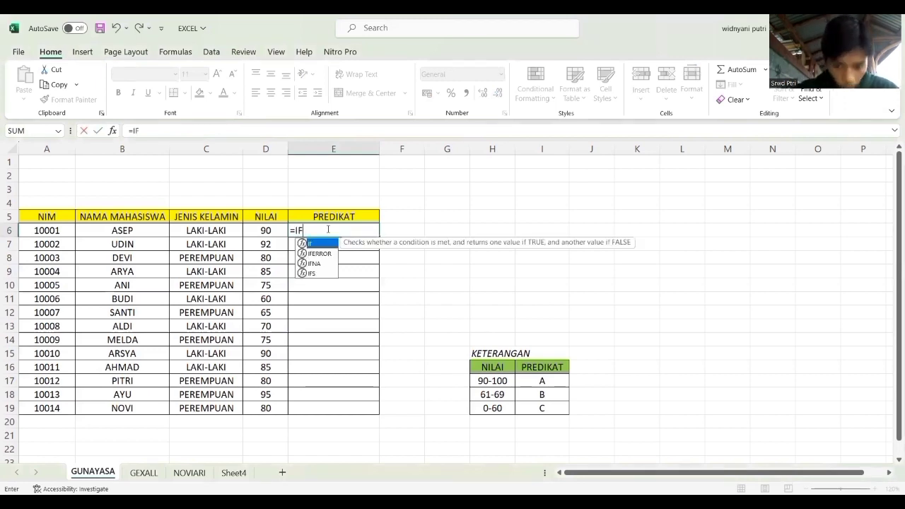
type("(")
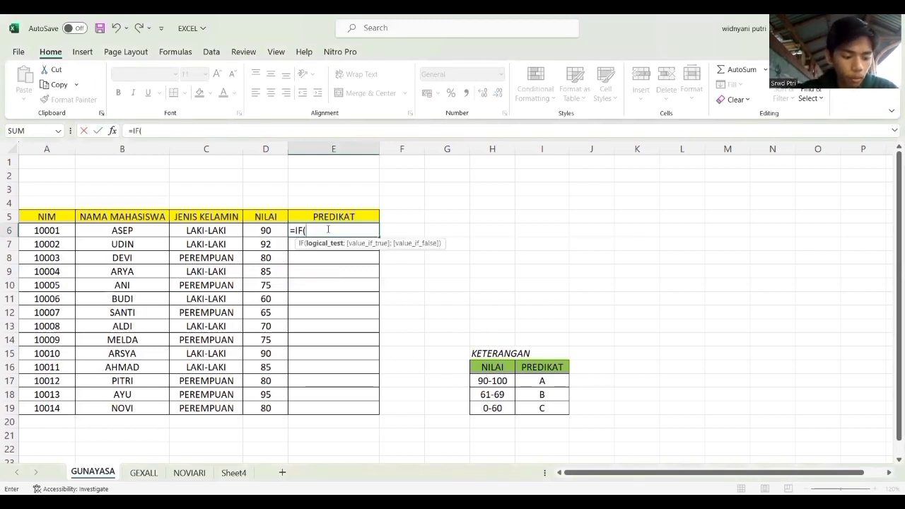
left_click(266, 231)
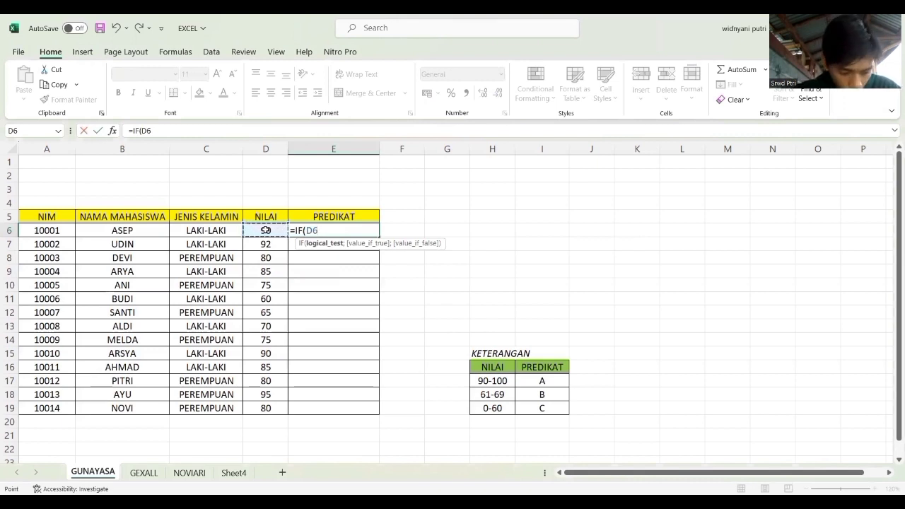
type(">")
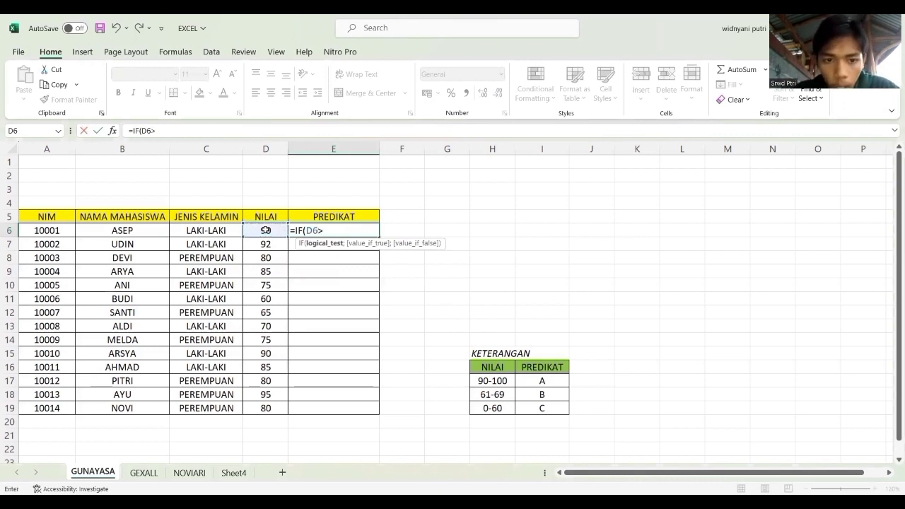
type("=")
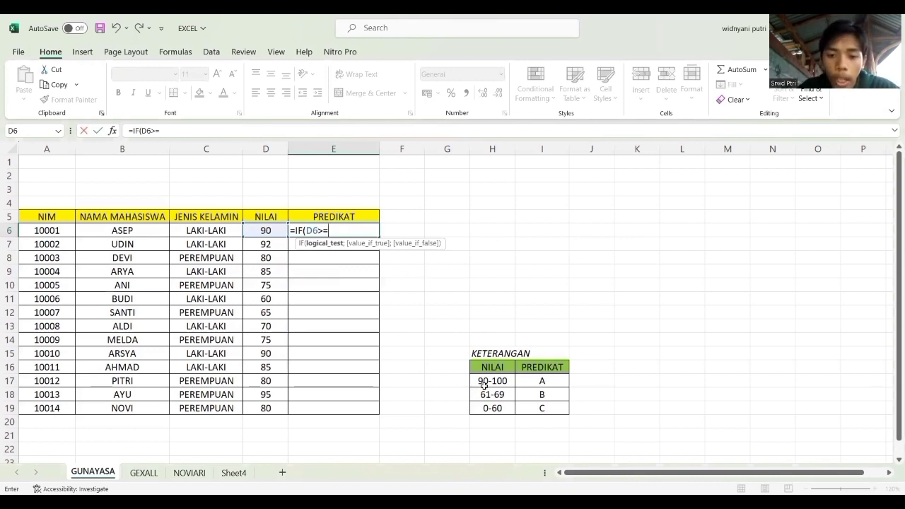
left_click(331, 229)
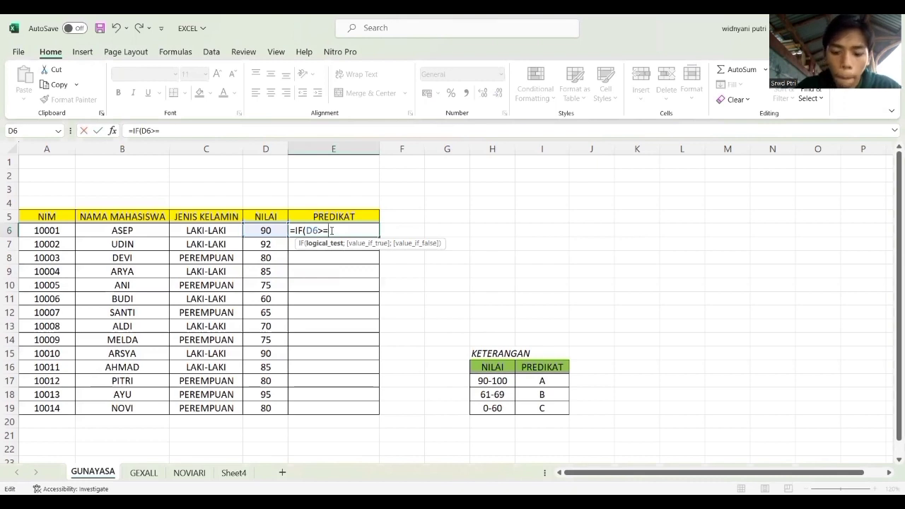
type("90")
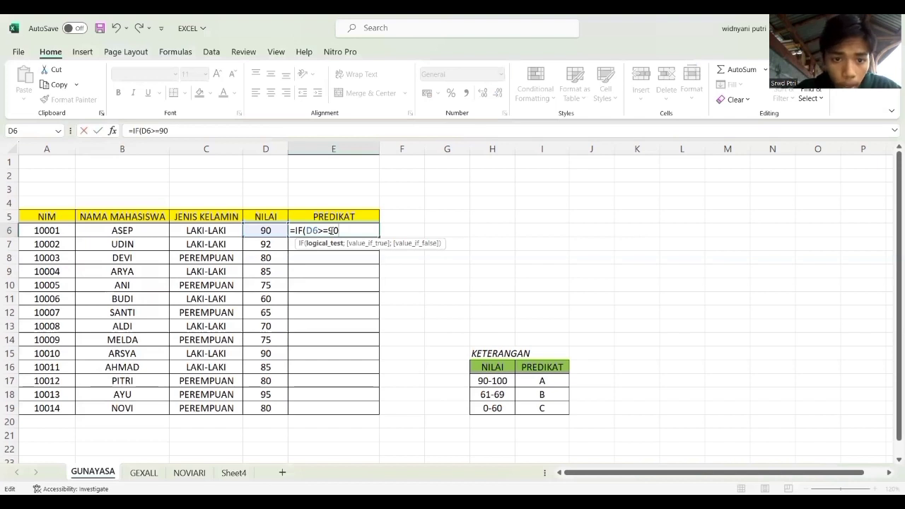
type(";")
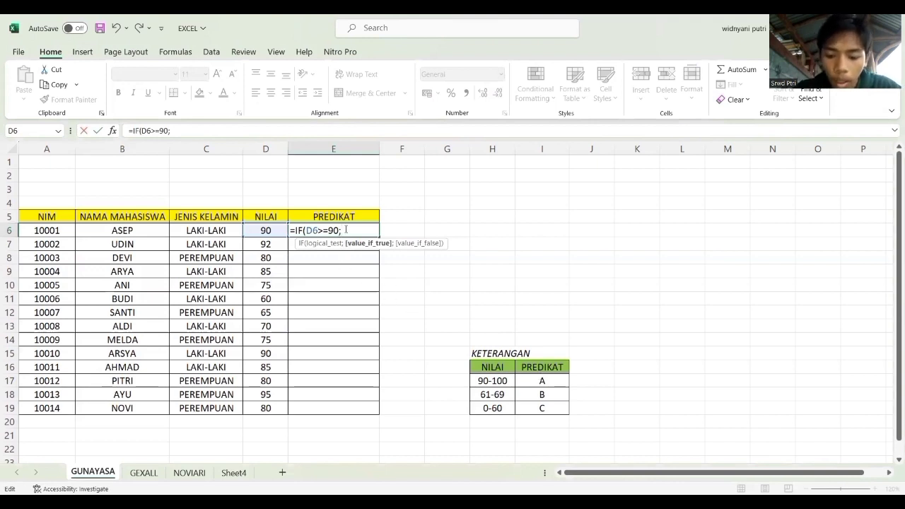
type("\"A\"")
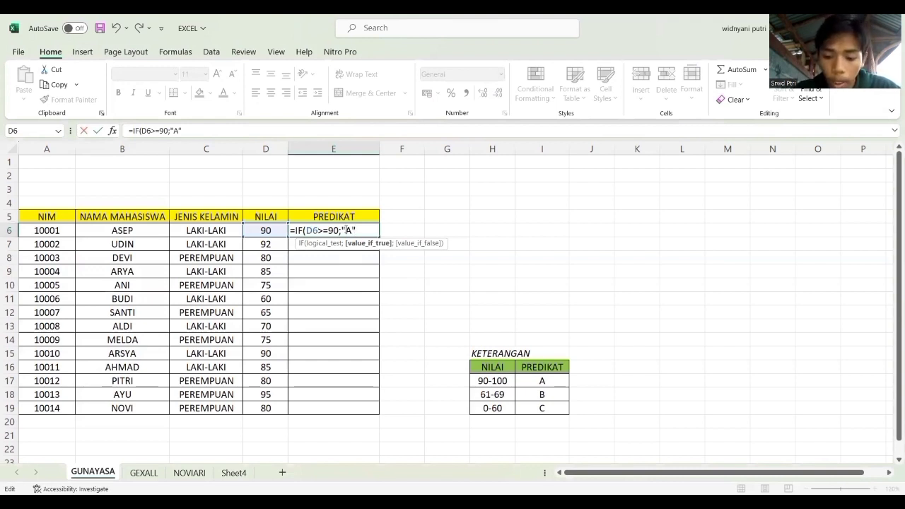
type(";")
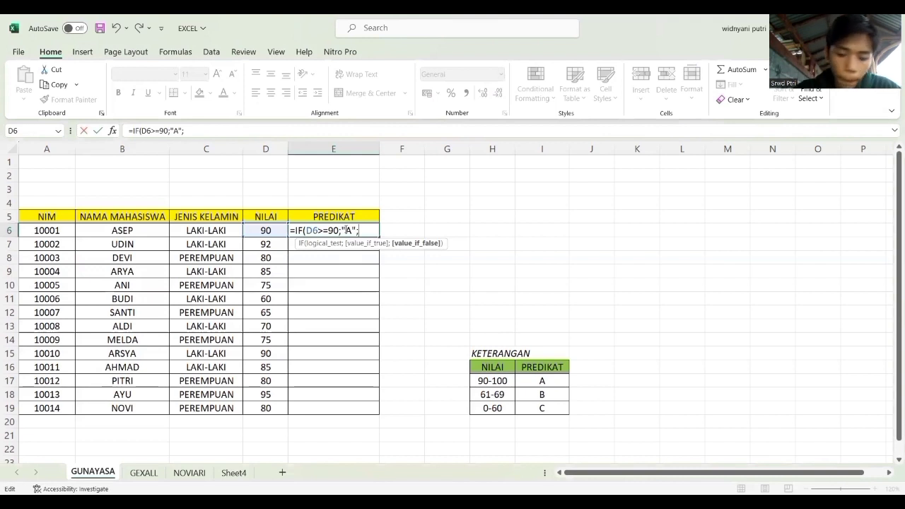
type("IF")
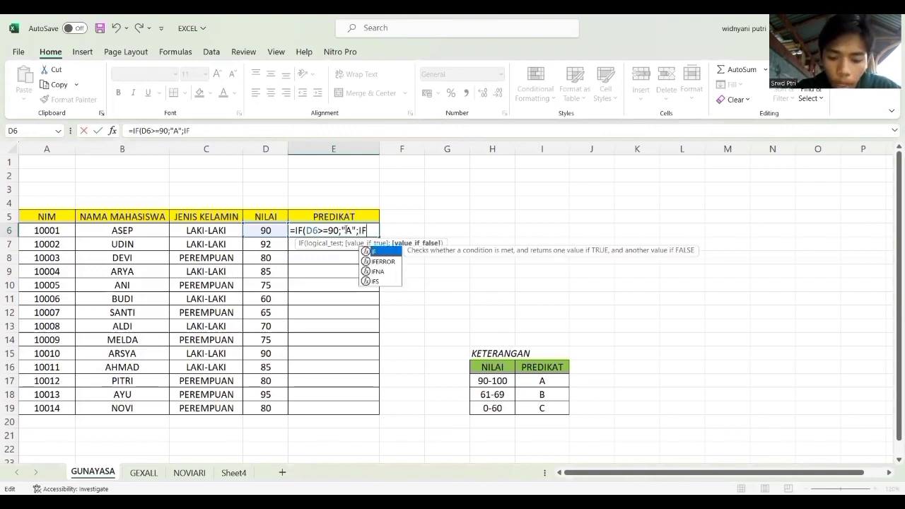
type("(")
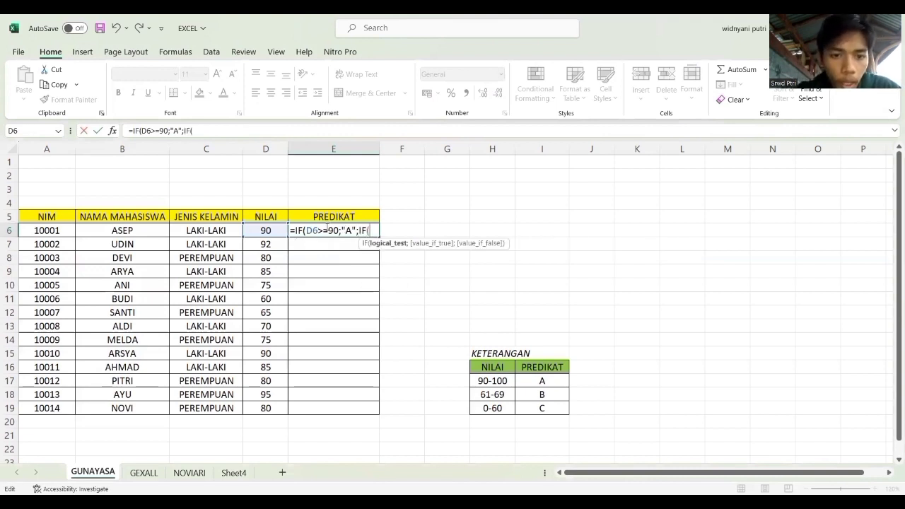
Complete the E6 formula with the nested condition IF(D6>=61;"B";"C") and accept the suggested closing-bracket correction.
left_click(267, 233)
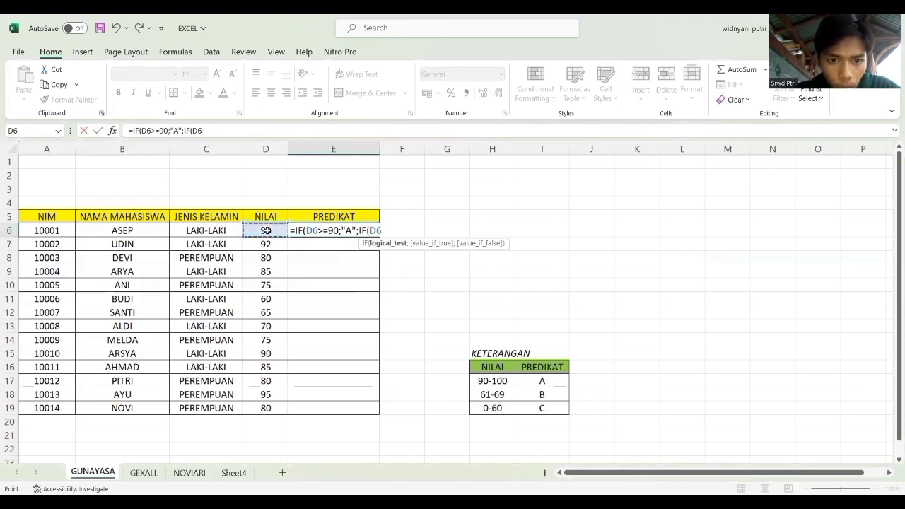
left_click(384, 231)
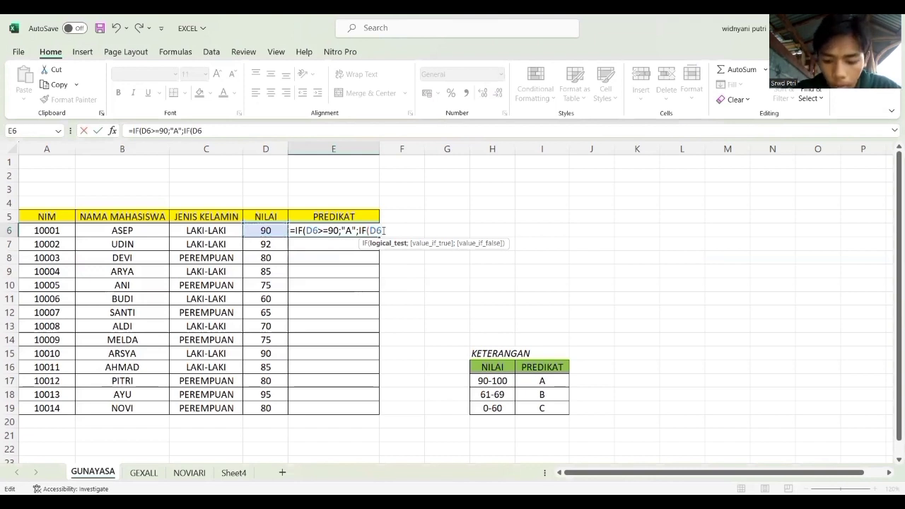
type(">=")
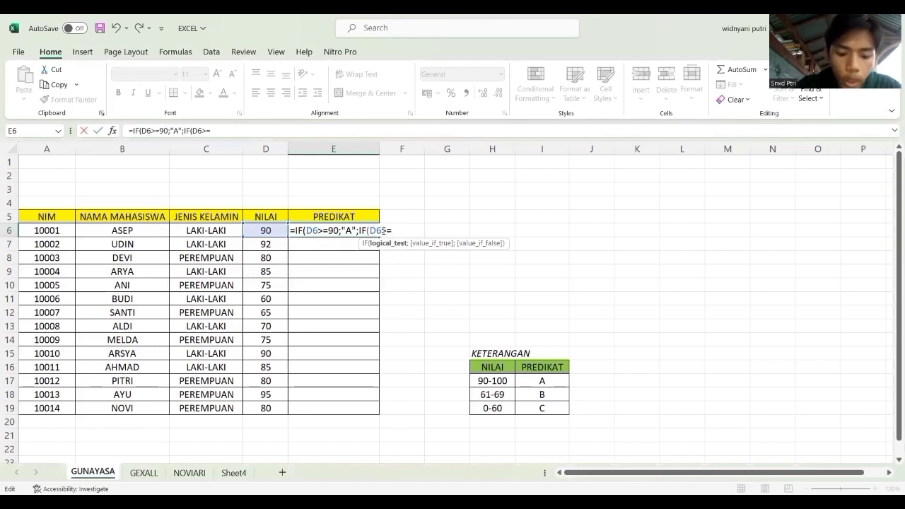
type("61")
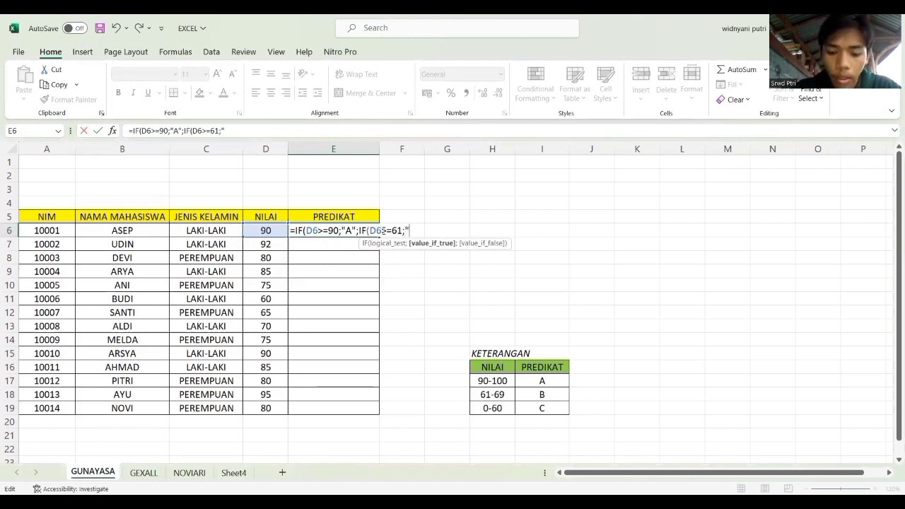
type("B")
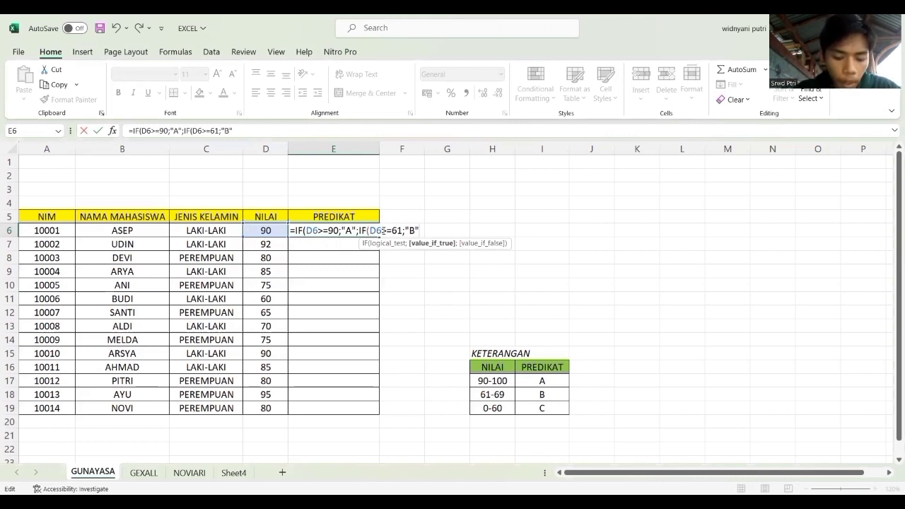
type("\";")
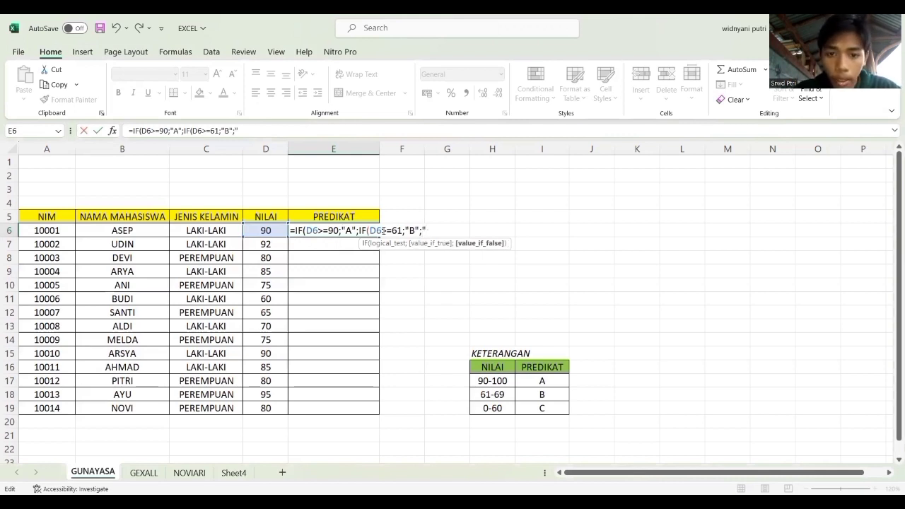
type("\"C")
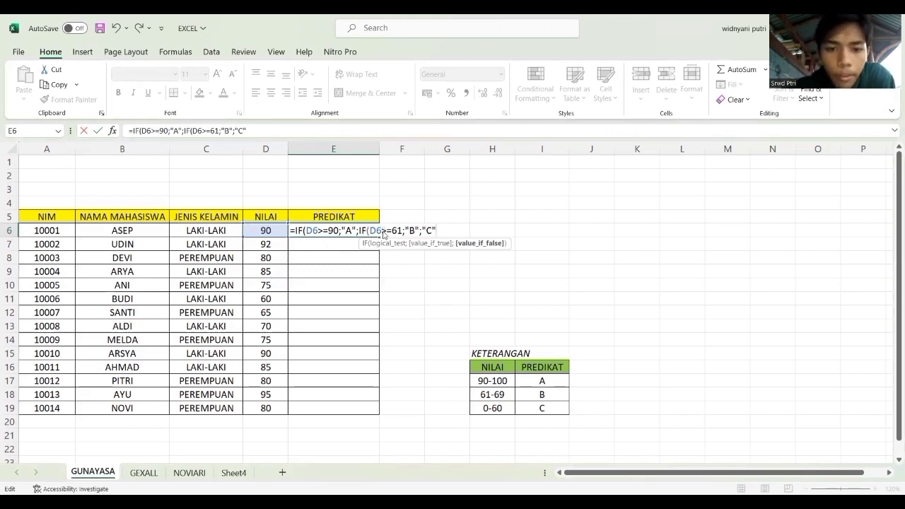
key("Return")
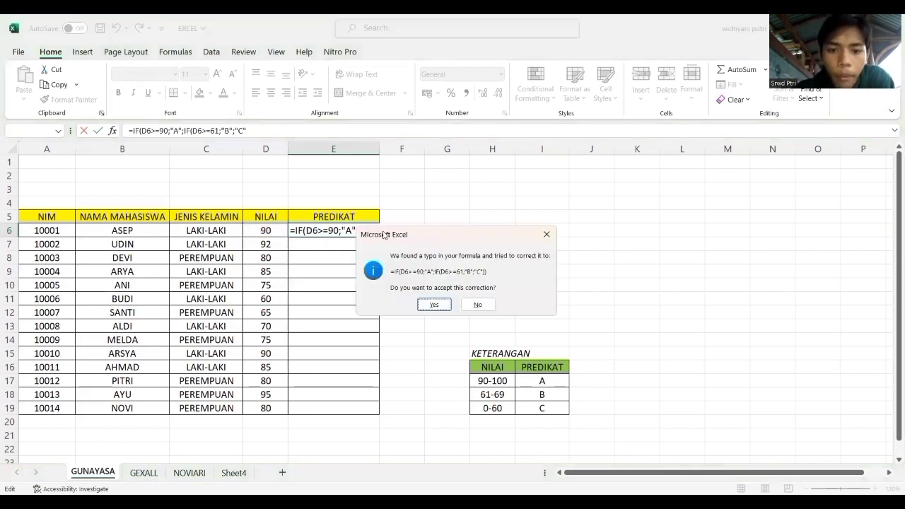
left_click(433, 304)
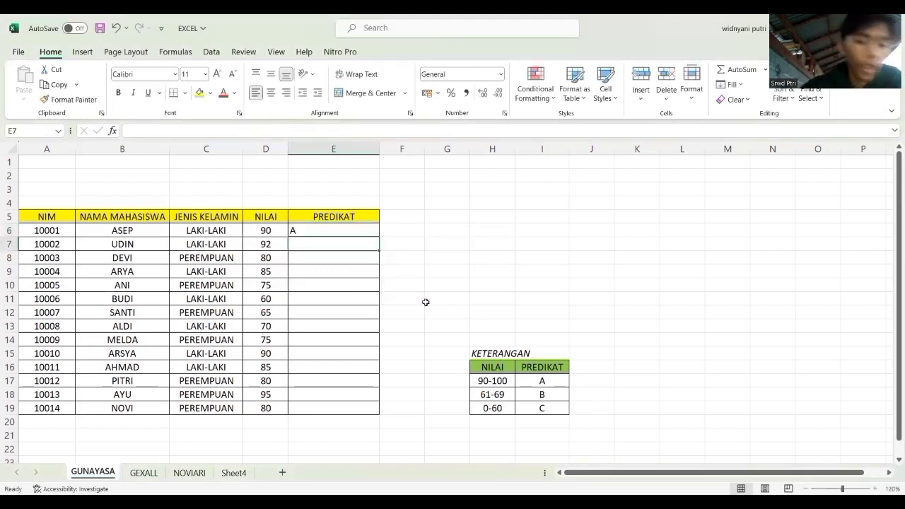
Fill the nested IF formula from E6 down through E19 in the PREDIKAT column.
mouse_move(369, 232)
left_mouse_down()
mouse_move(378, 241)
mouse_move(387, 232)
left_mouse_up()
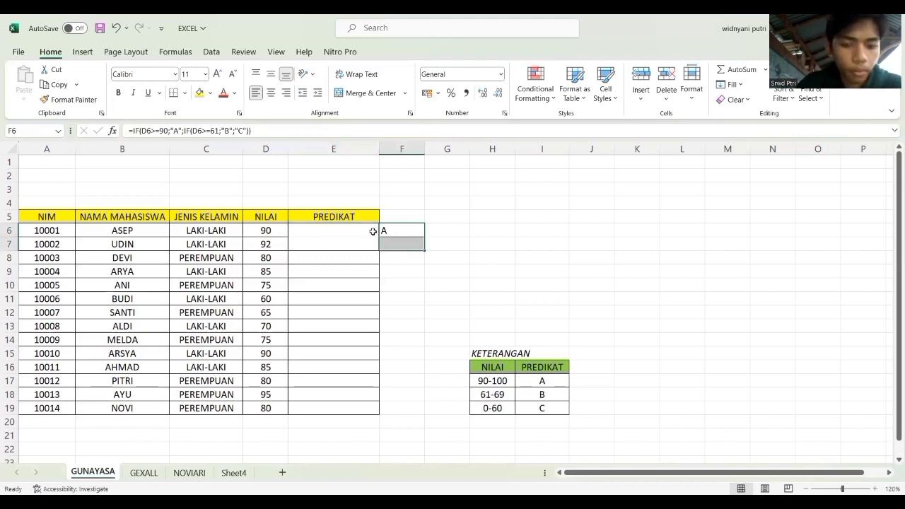
key("ctrl+z")
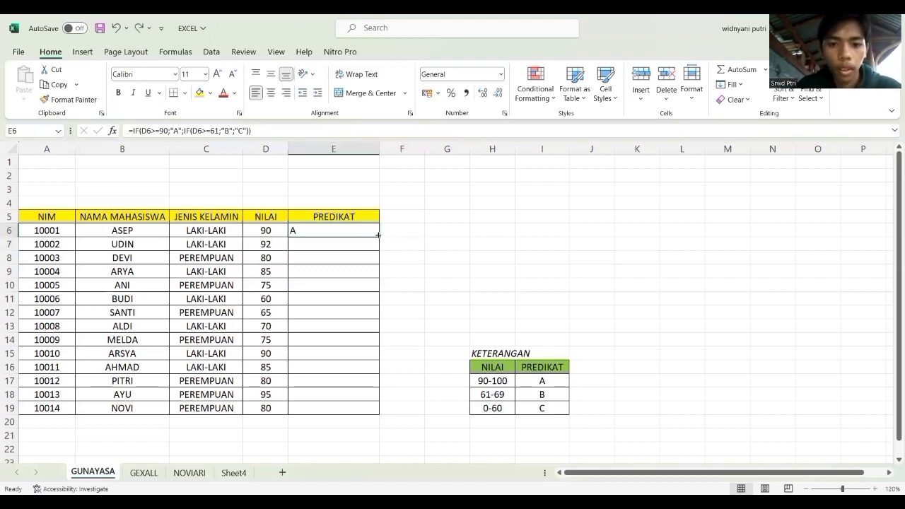
left_click_drag(379, 236, 379, 414)
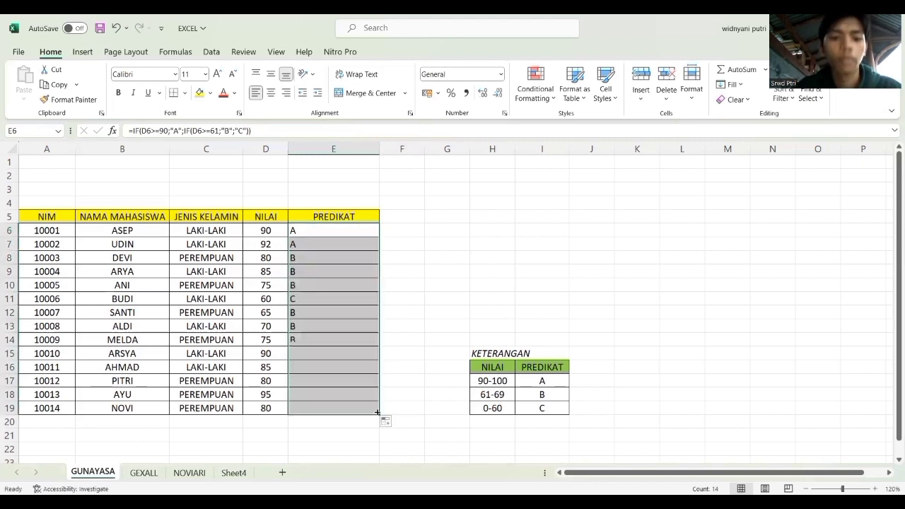
left_click(403, 367)
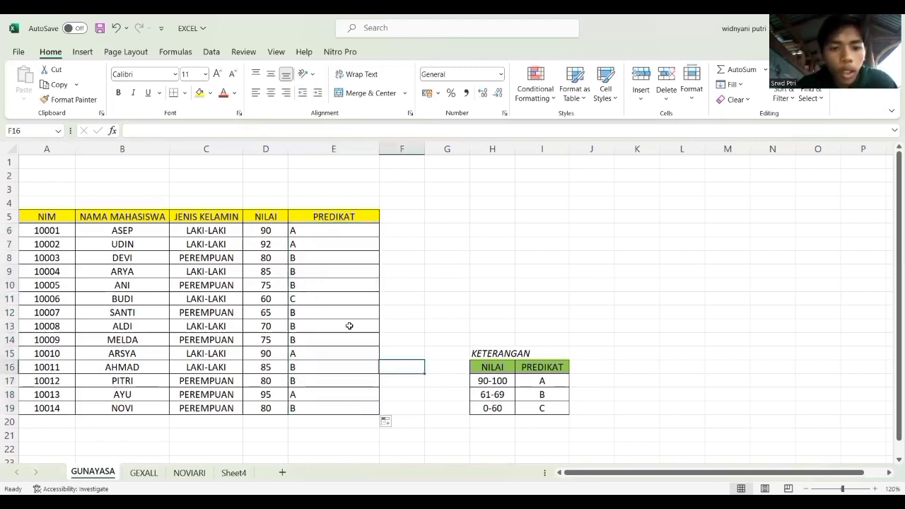
Set the first student's NILAI in D6 to 60 to test the PREDIKAT formula.
left_click(269, 249)
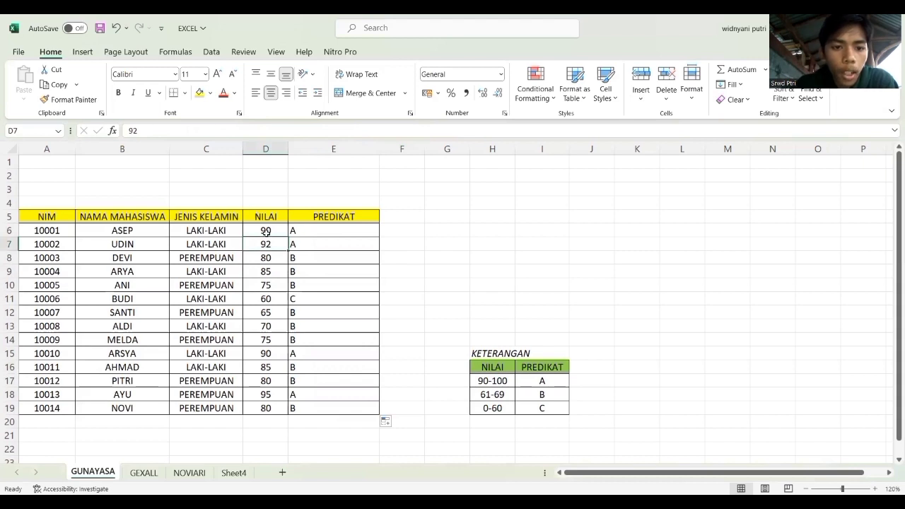
double_click(266, 230)
double_click(273, 233)
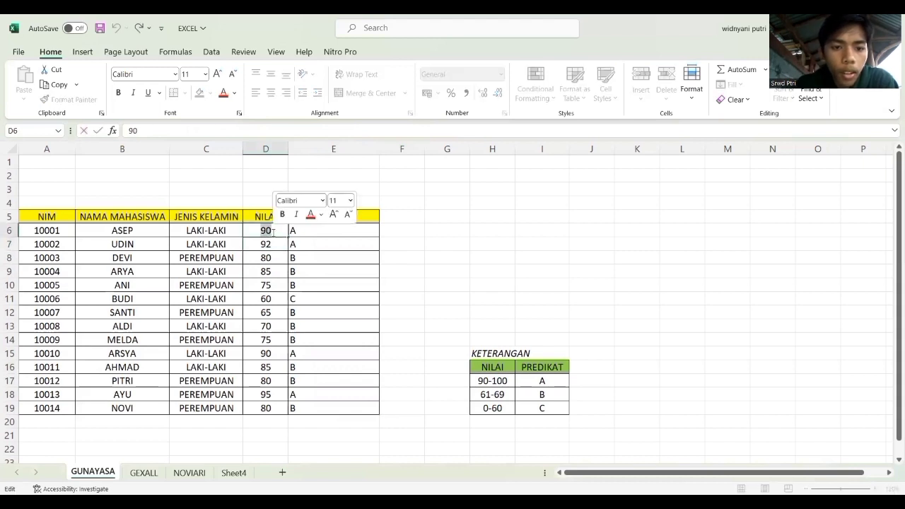
double_click(273, 233)
left_click(273, 232)
double_click(273, 233)
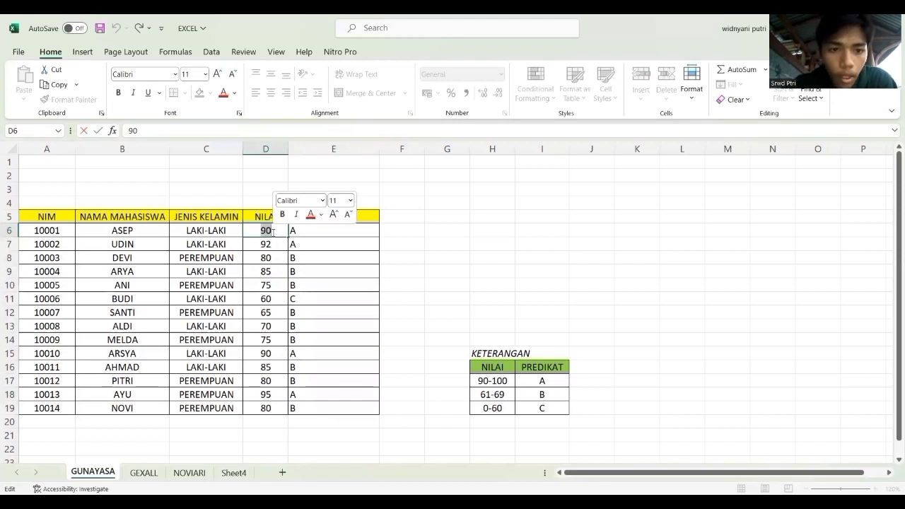
key("BackSpace")
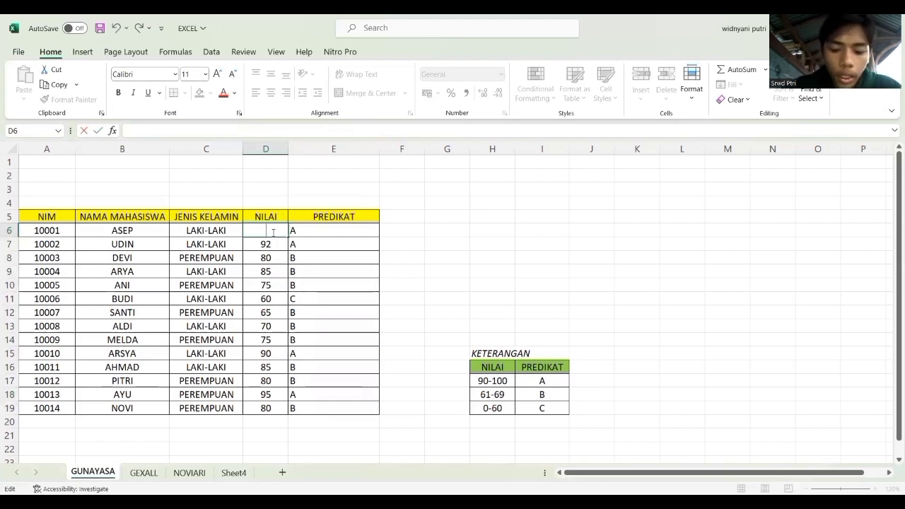
type("60")
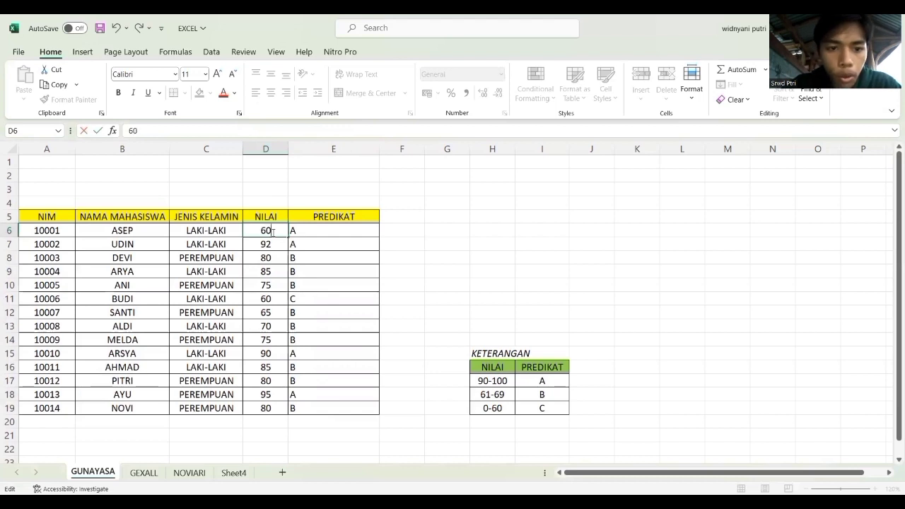
key("Return")
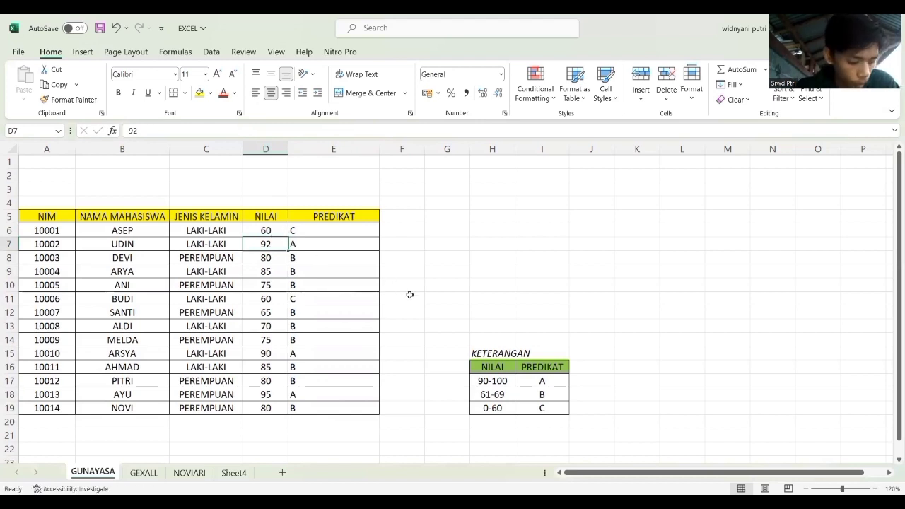
left_click(376, 256)
left_click(388, 230)
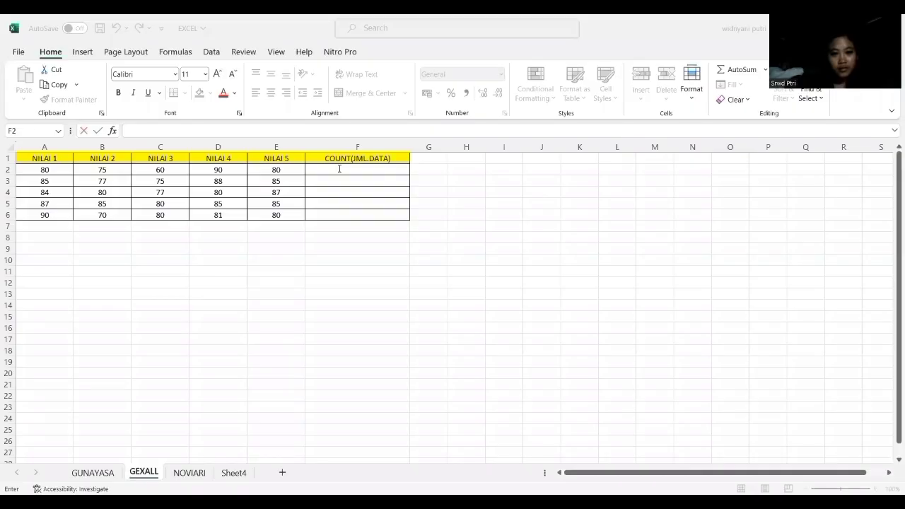
Enter =COUNT(A2:E2) in F2 to count the first row's NILAI 1 to NILAI 5 entries.
left_click(340, 169)
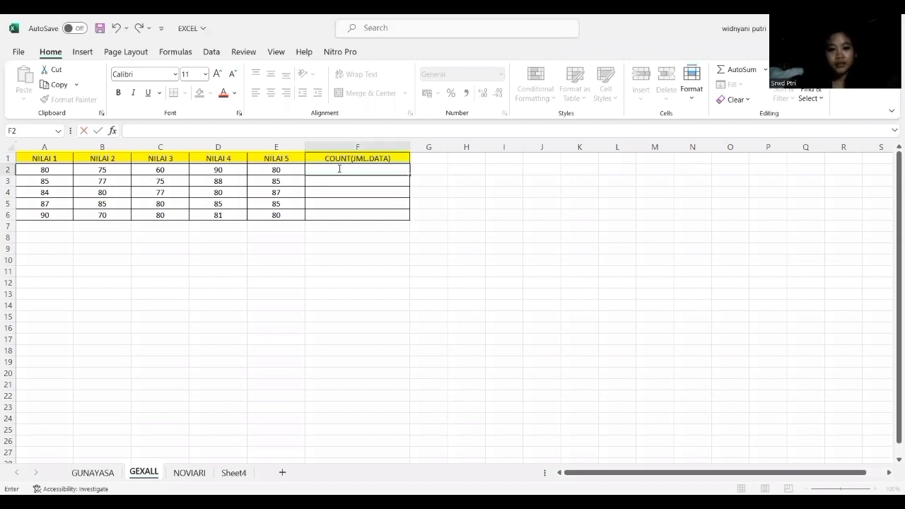
type("=")
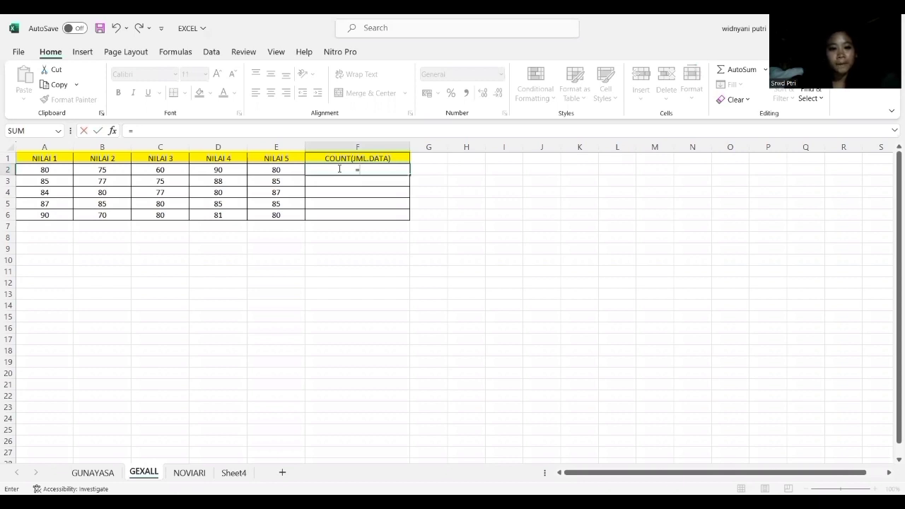
type("(")
key("BackSpace")
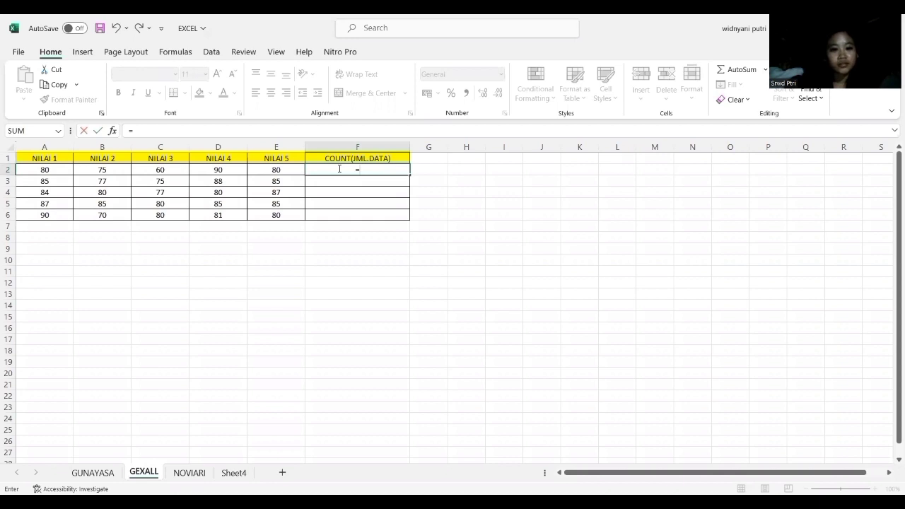
type("COUNT")
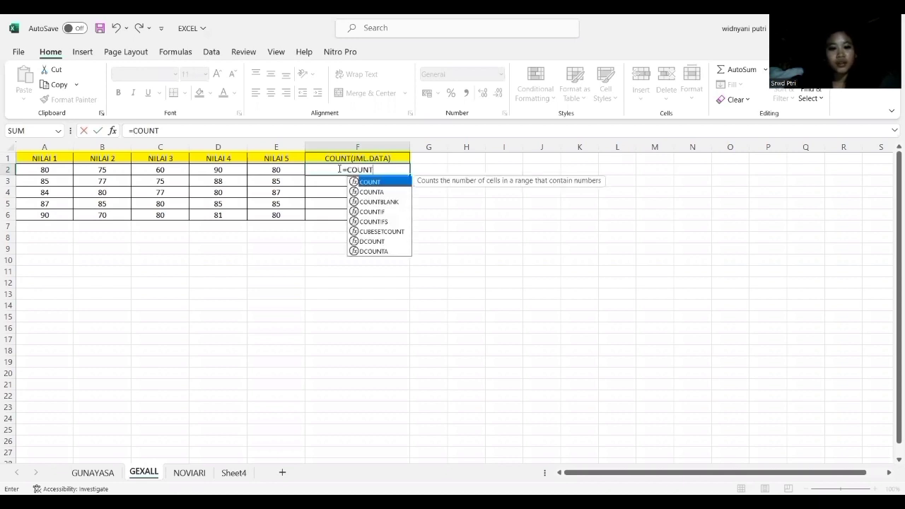
type("(")
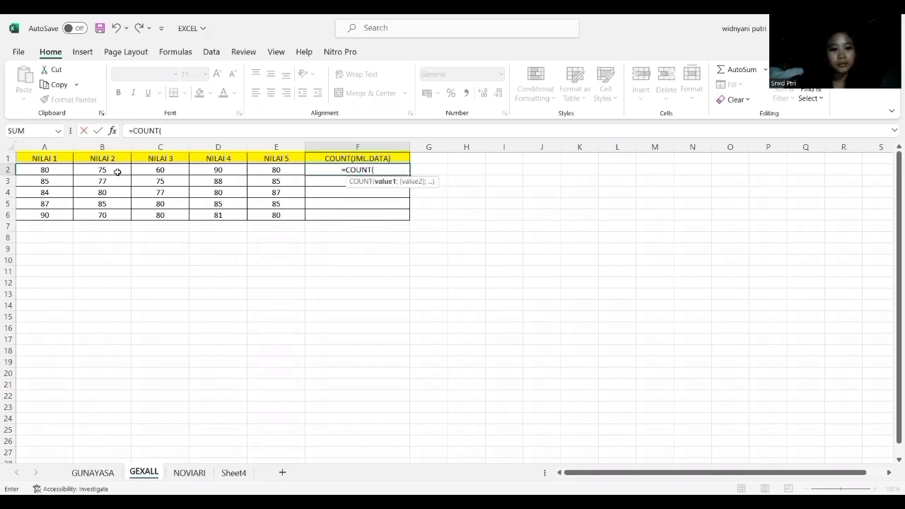
left_click(58, 170)
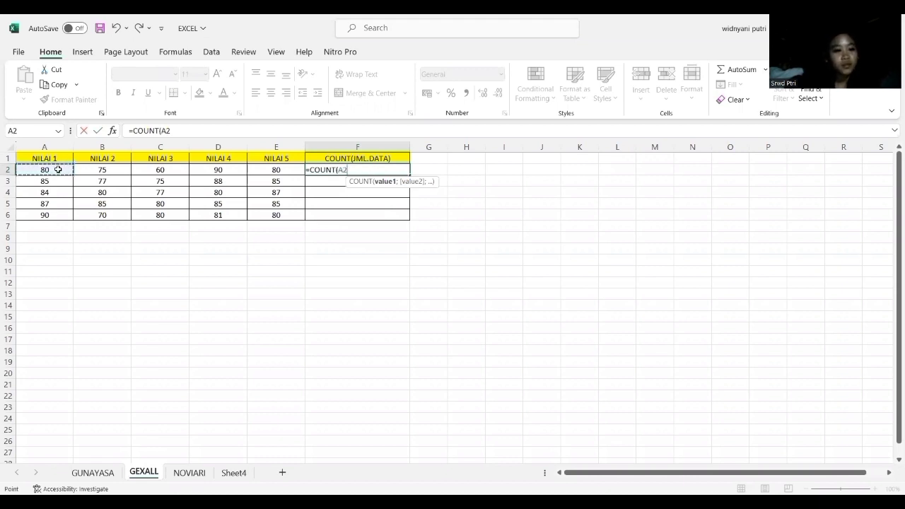
left_click_drag(58, 169, 101, 169)
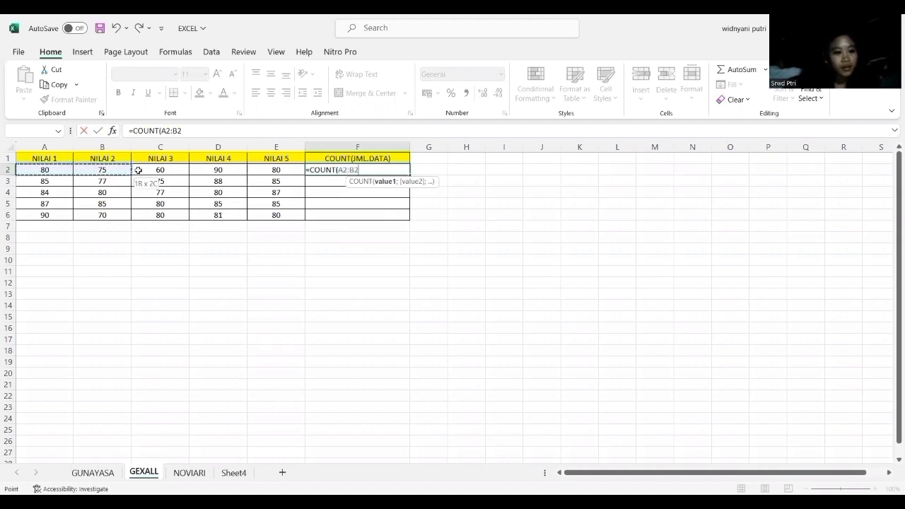
left_click_drag(259, 170, 259, 170)
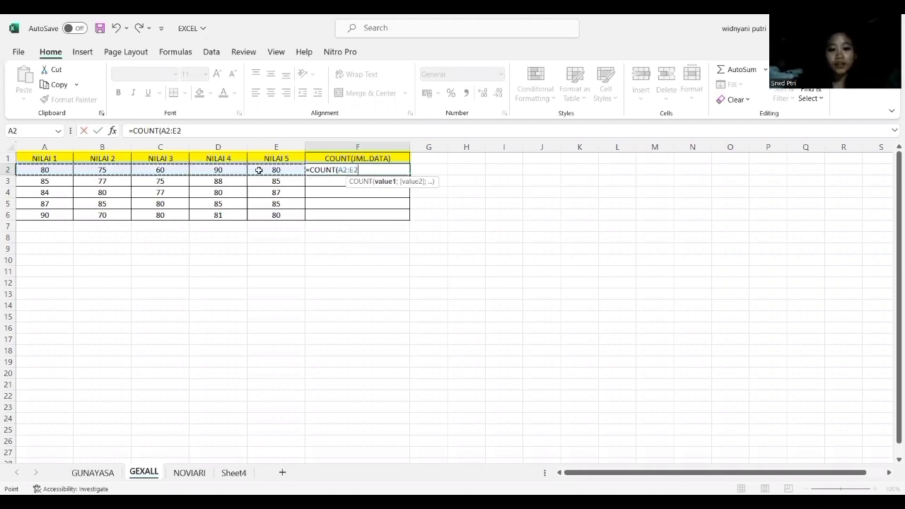
type(")")
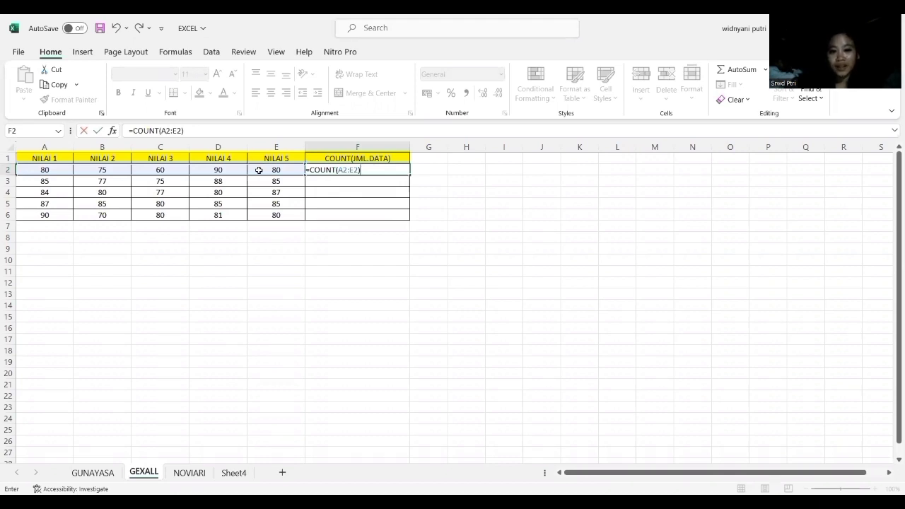
key("Return")
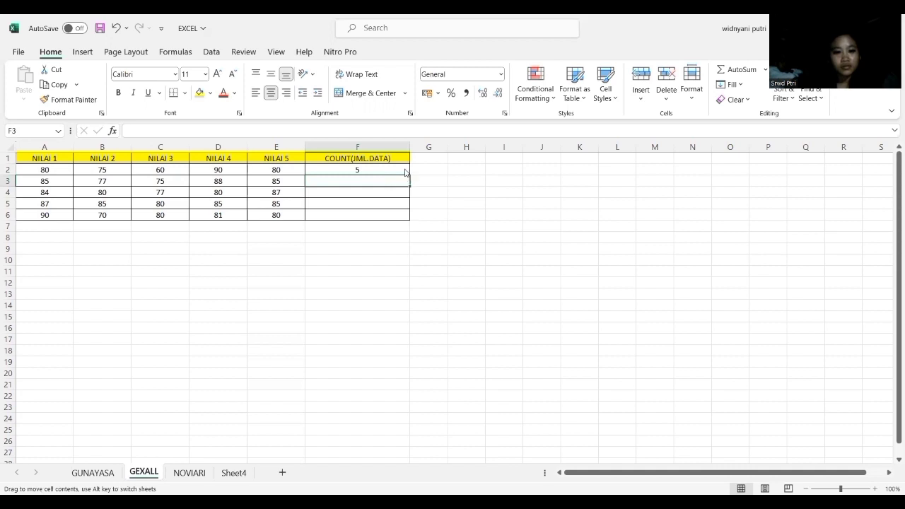
Fill the COUNT formula from F2 down through F6 in the COUNT(JML.DATA) column.
left_click_drag(405, 172, 407, 167)
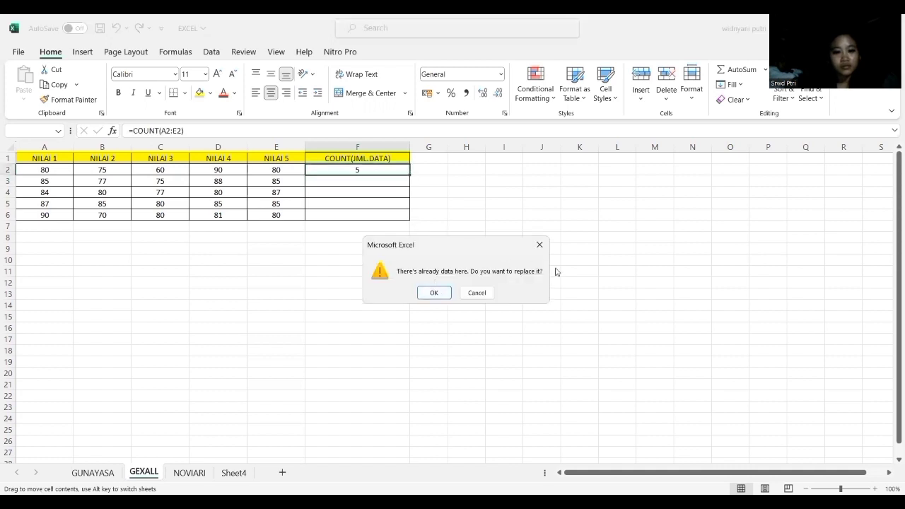
left_click(541, 248)
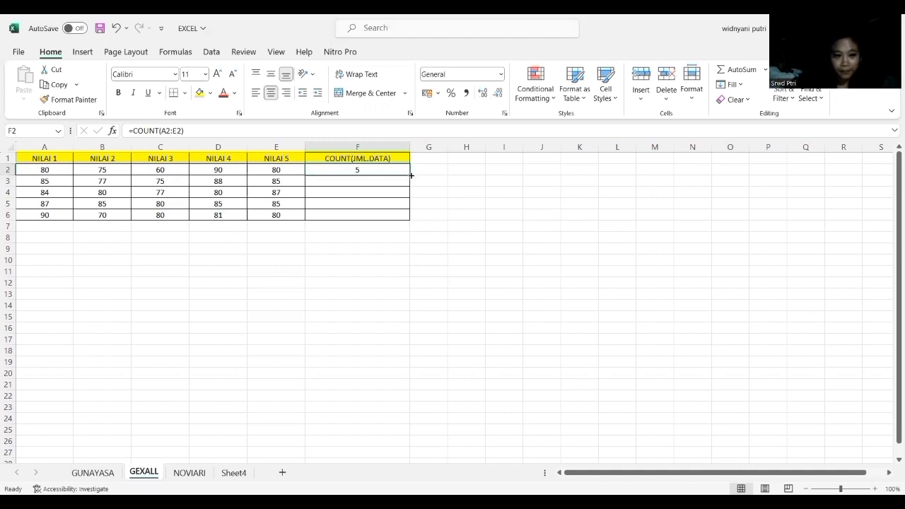
left_click_drag(411, 175, 413, 225)
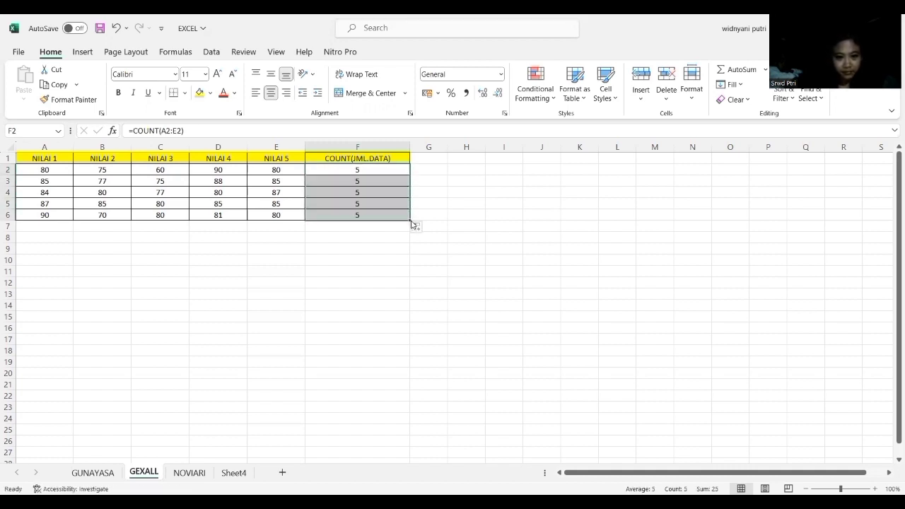
left_click(382, 247)
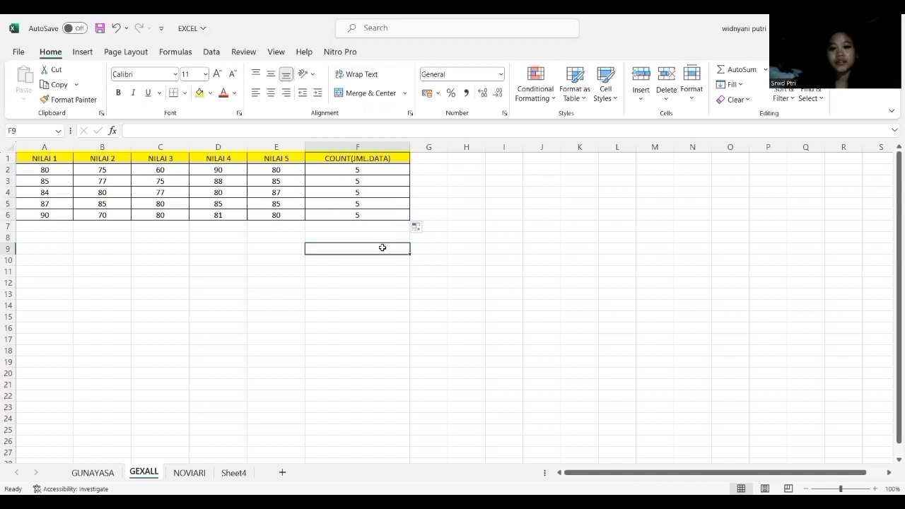